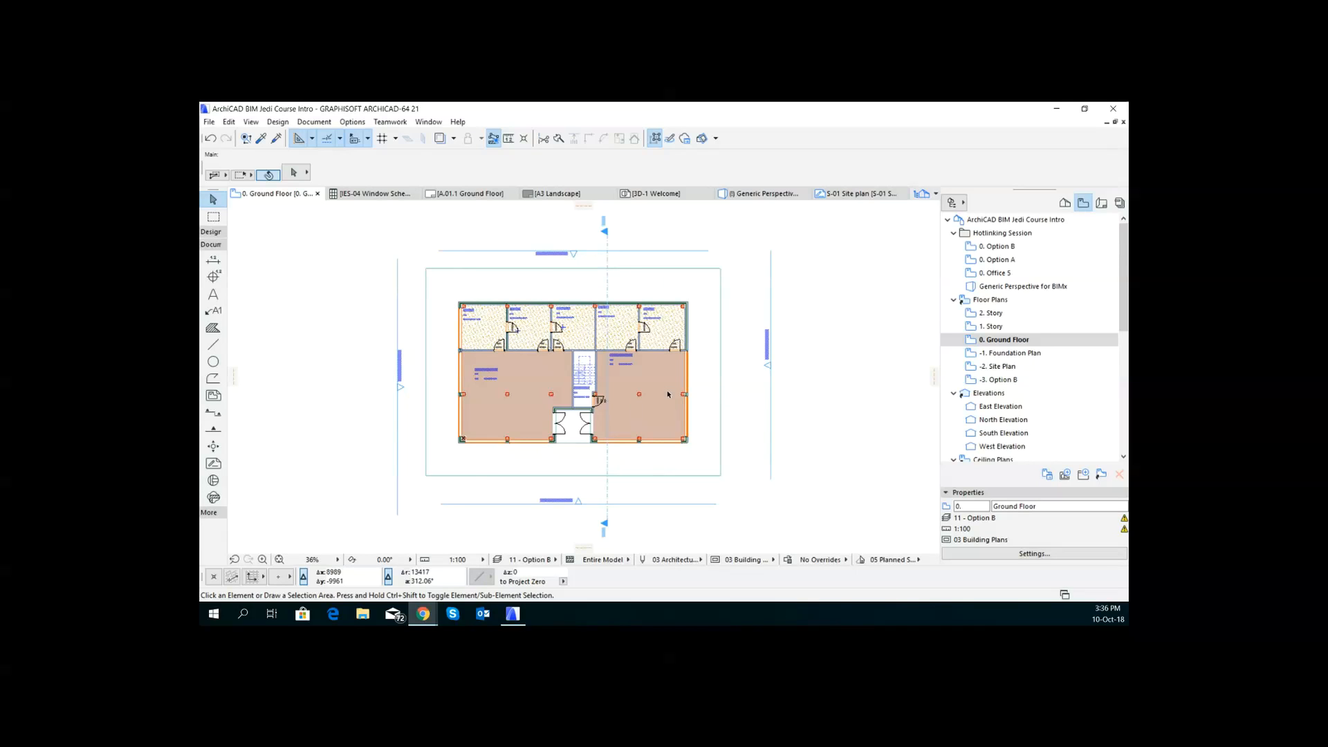
Step: Inspect the window in Showroom 2's lower east wall on the ground floor plan, and clear the selection
scroll(668, 394, up, 3)
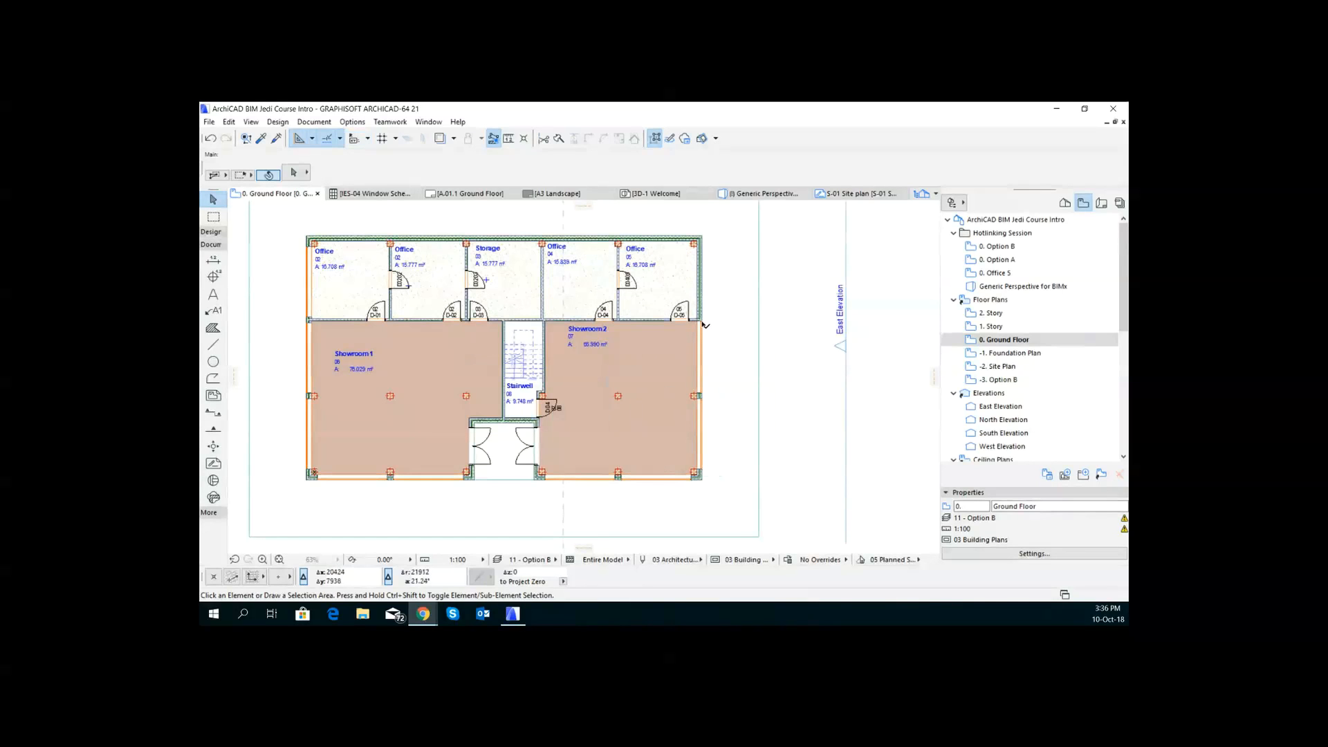
click(704, 402)
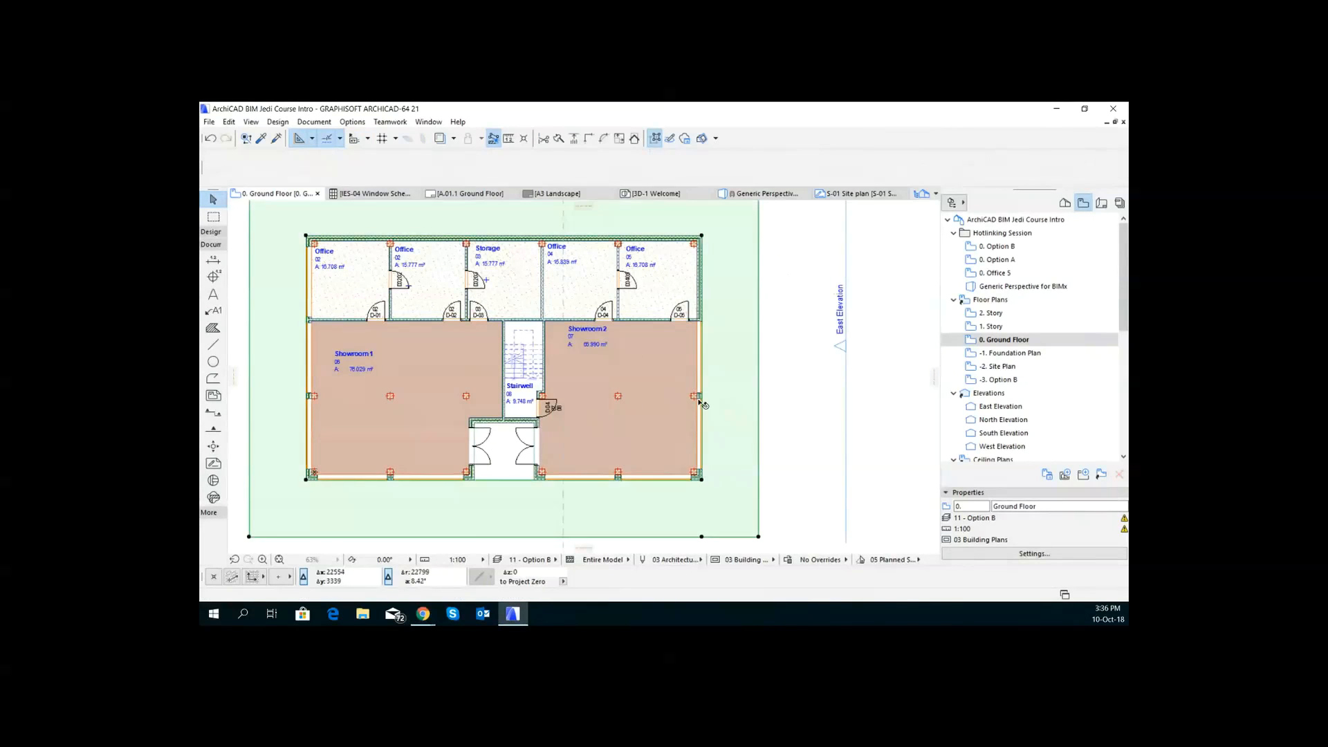
click(703, 400)
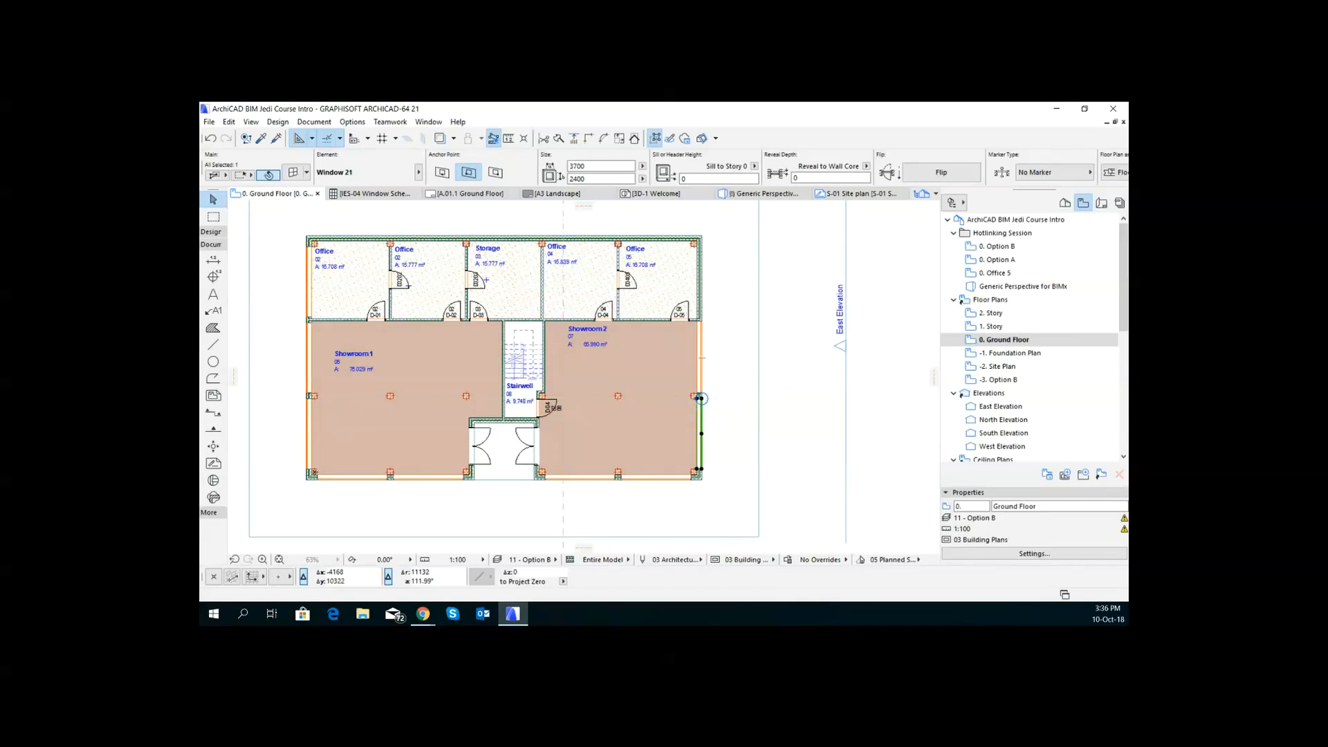
key(alt+Tab)
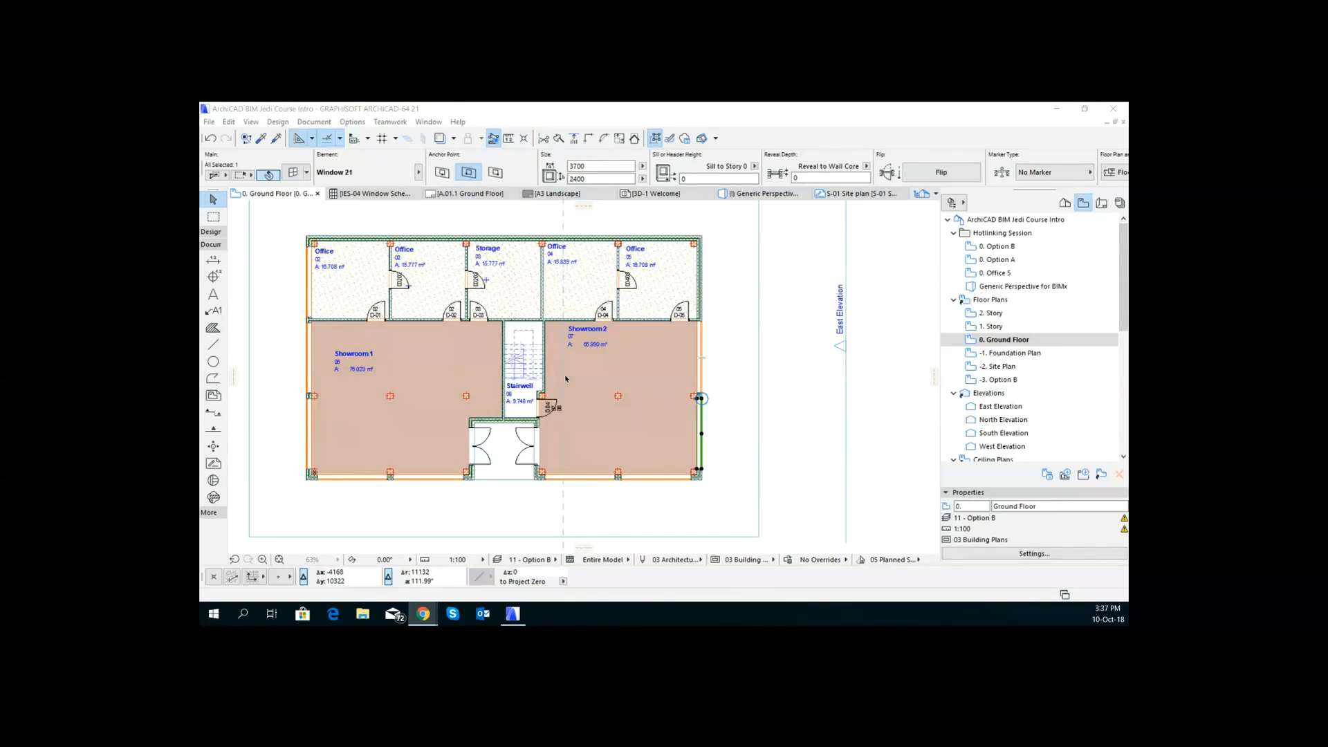
click(780, 416)
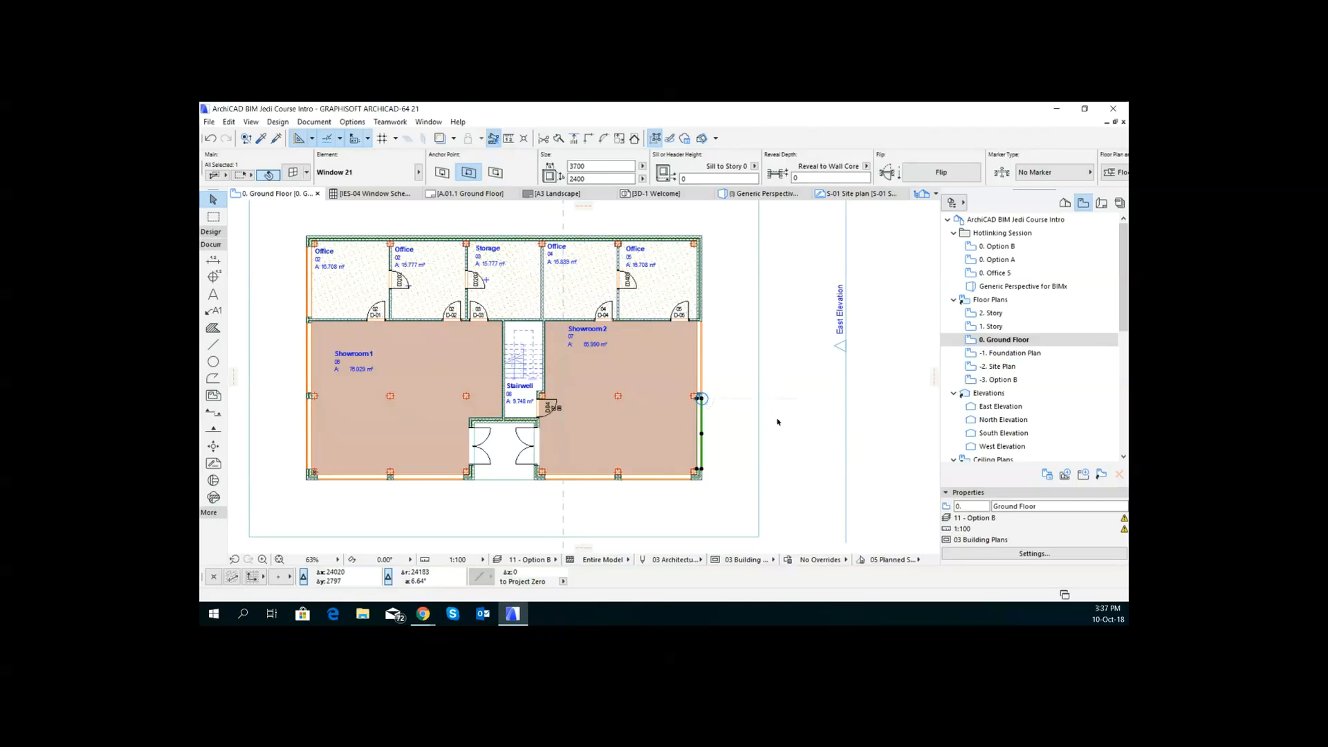
click(785, 423)
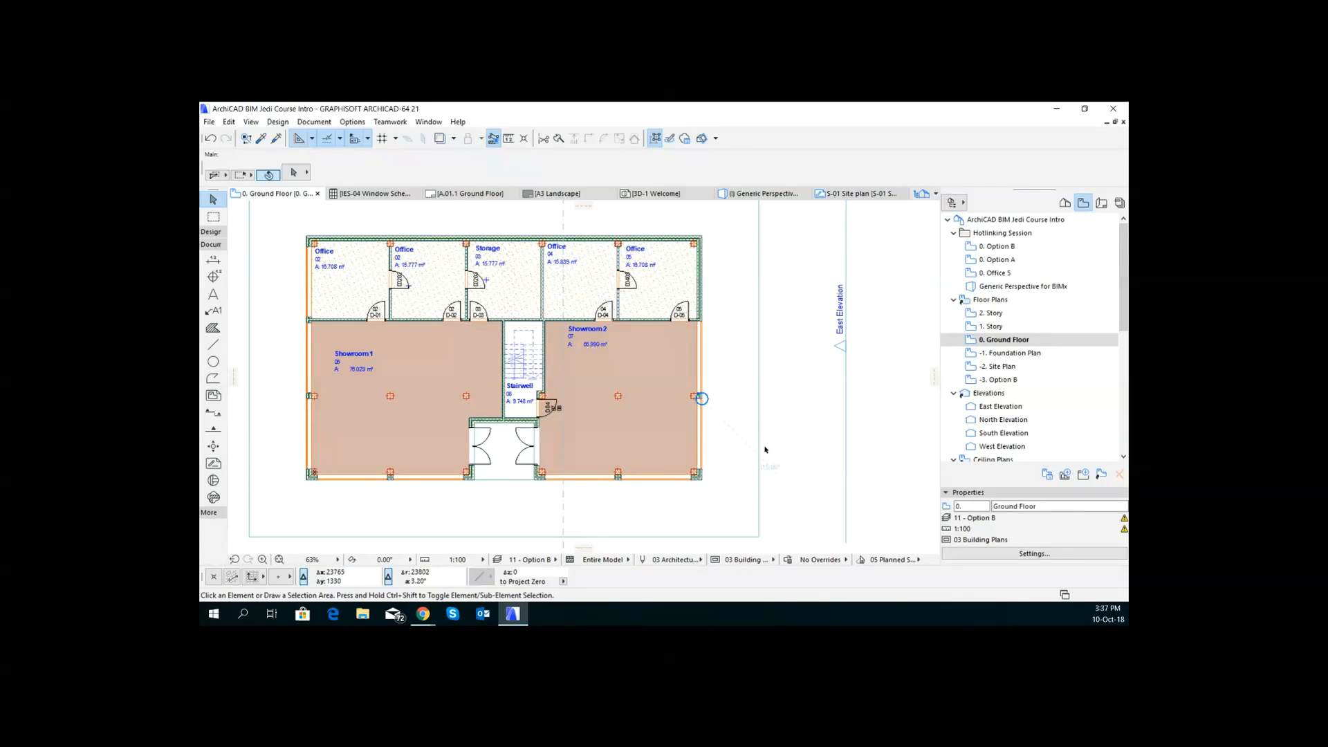
Step: Create a new Elements schedule scheme with the ID WS01 and the name Window Schedule
click(1065, 203)
drag(1124, 291, 1121, 389)
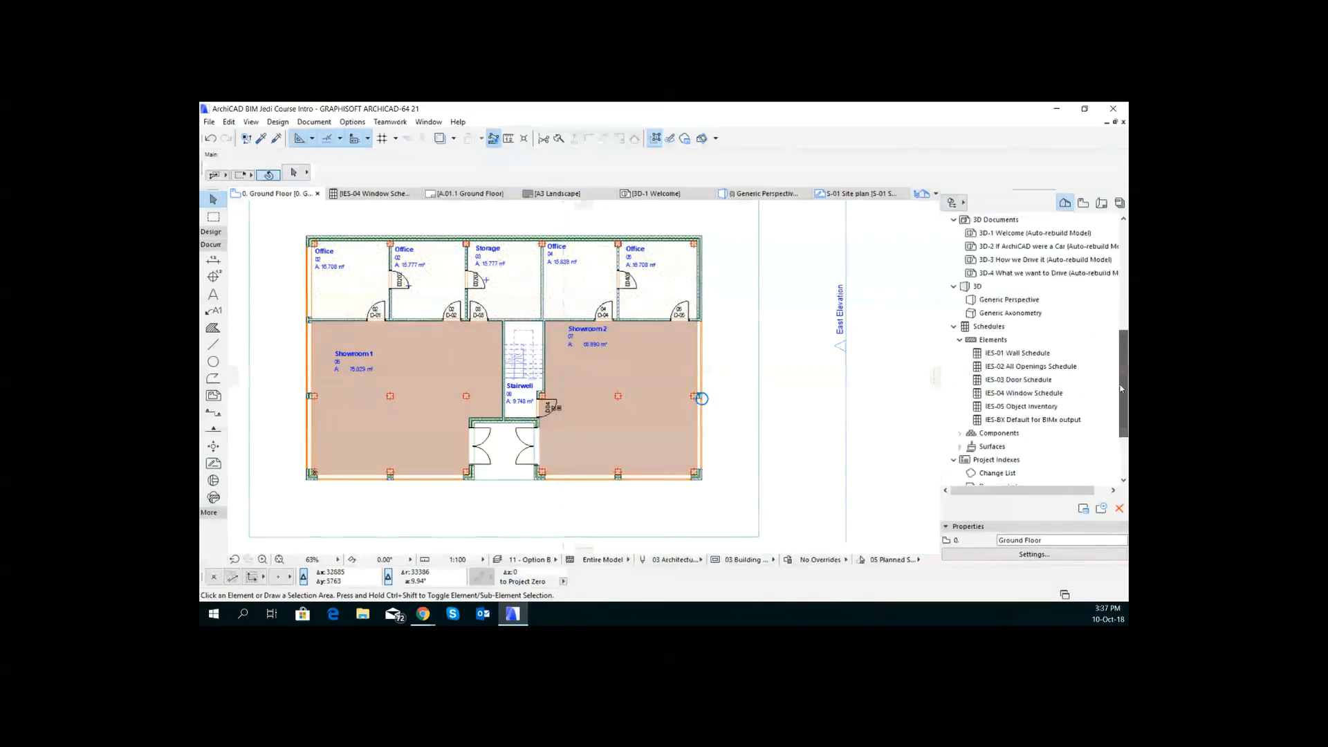
click(989, 341)
right_click(986, 342)
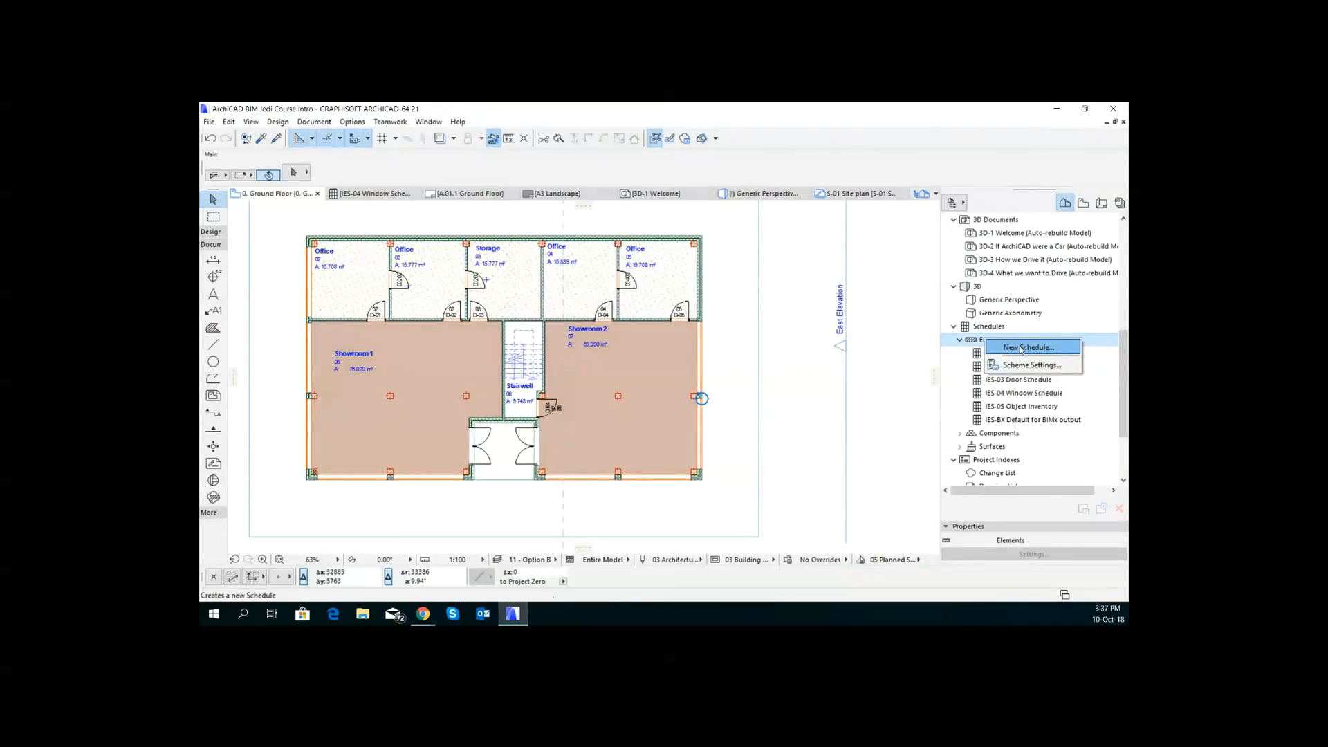
click(1022, 347)
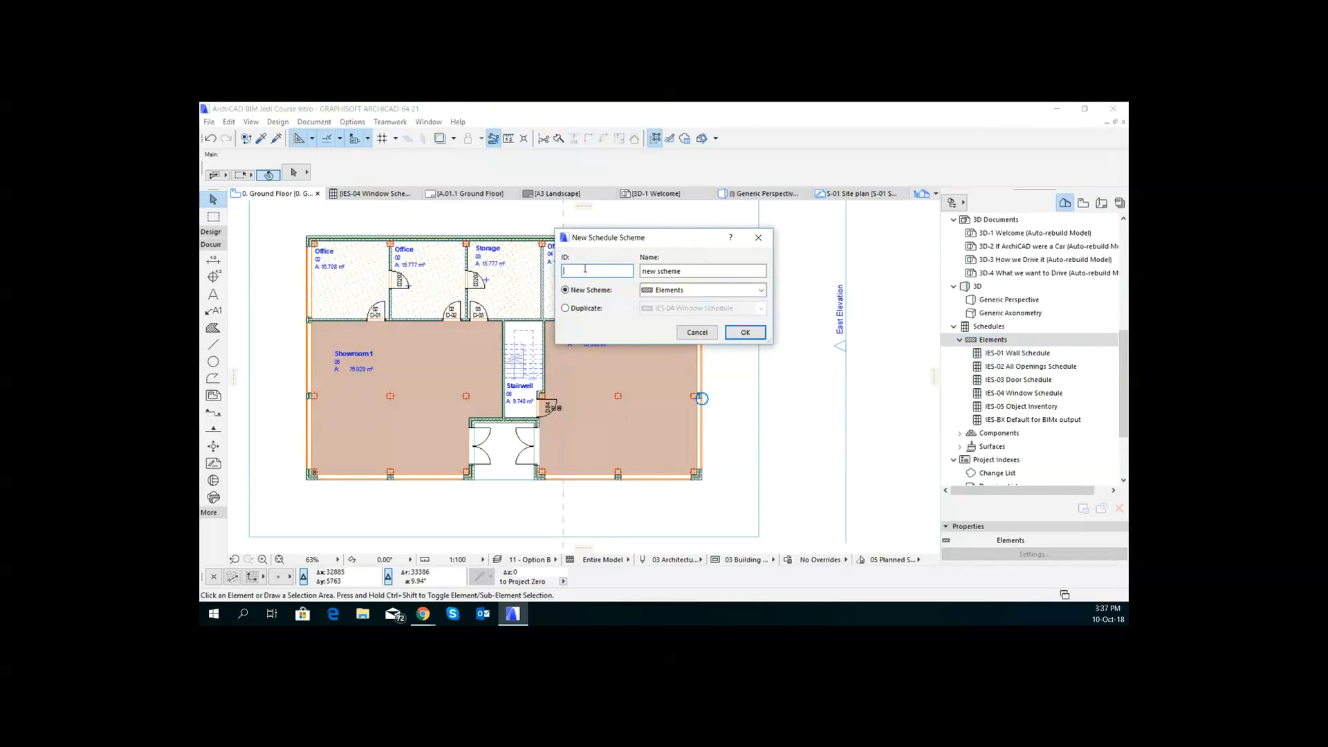
text(WS01)
key(Tab)
text(Window Schedule)
click(745, 331)
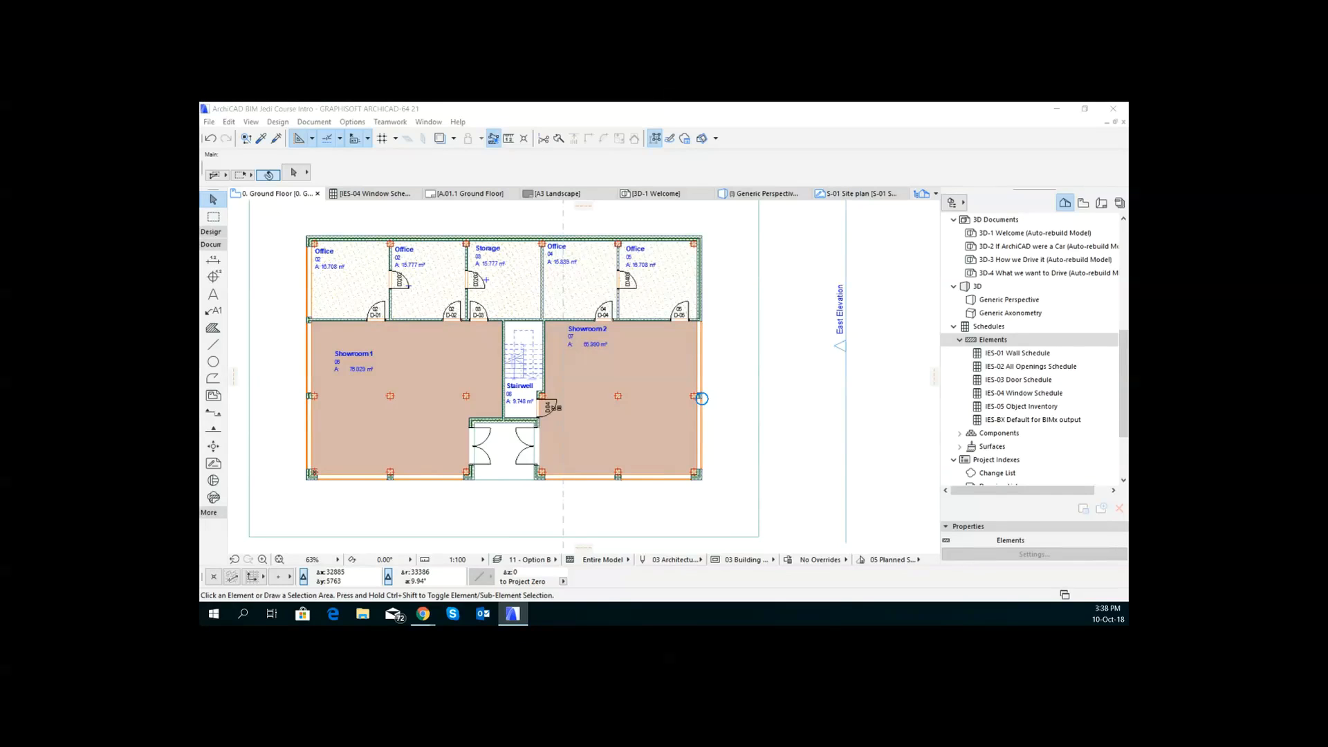
Step: Set the Element Type criterion of the WS01 Window Schedule to Window
drag(202, 225, 579, 118)
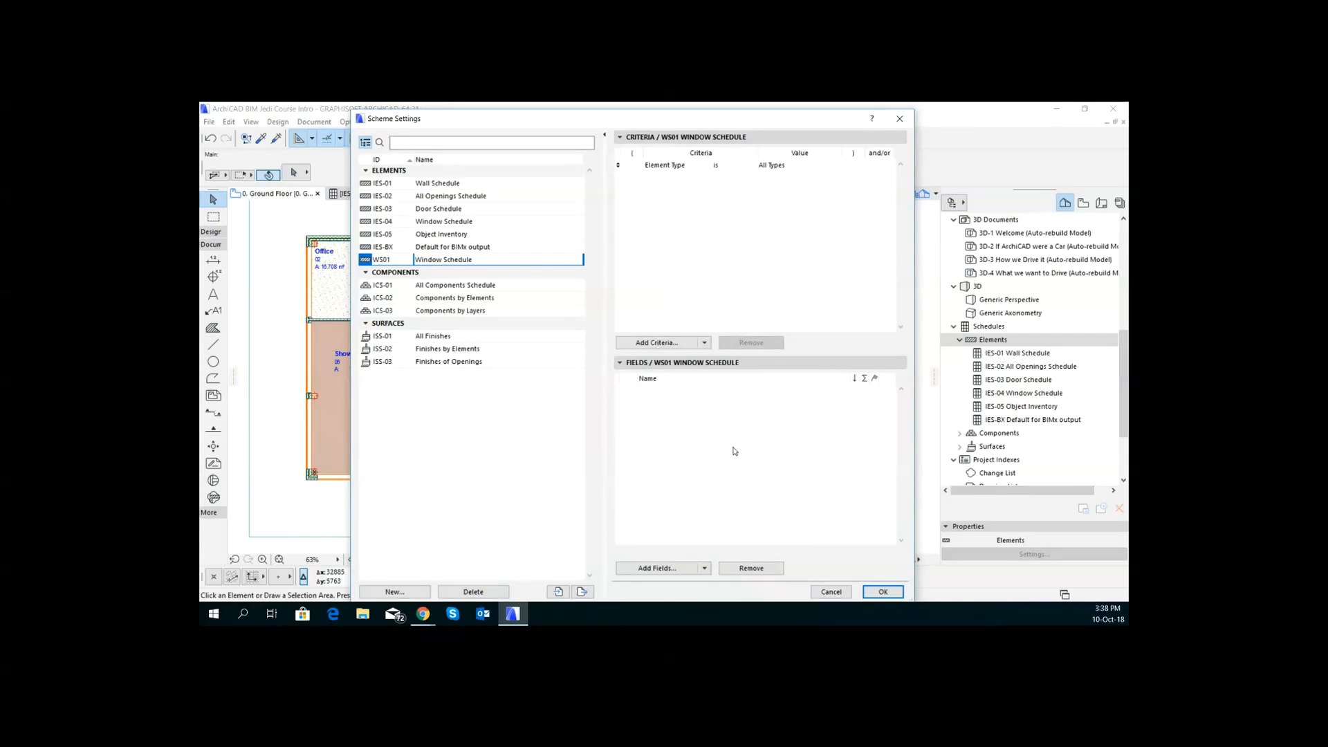
click(672, 178)
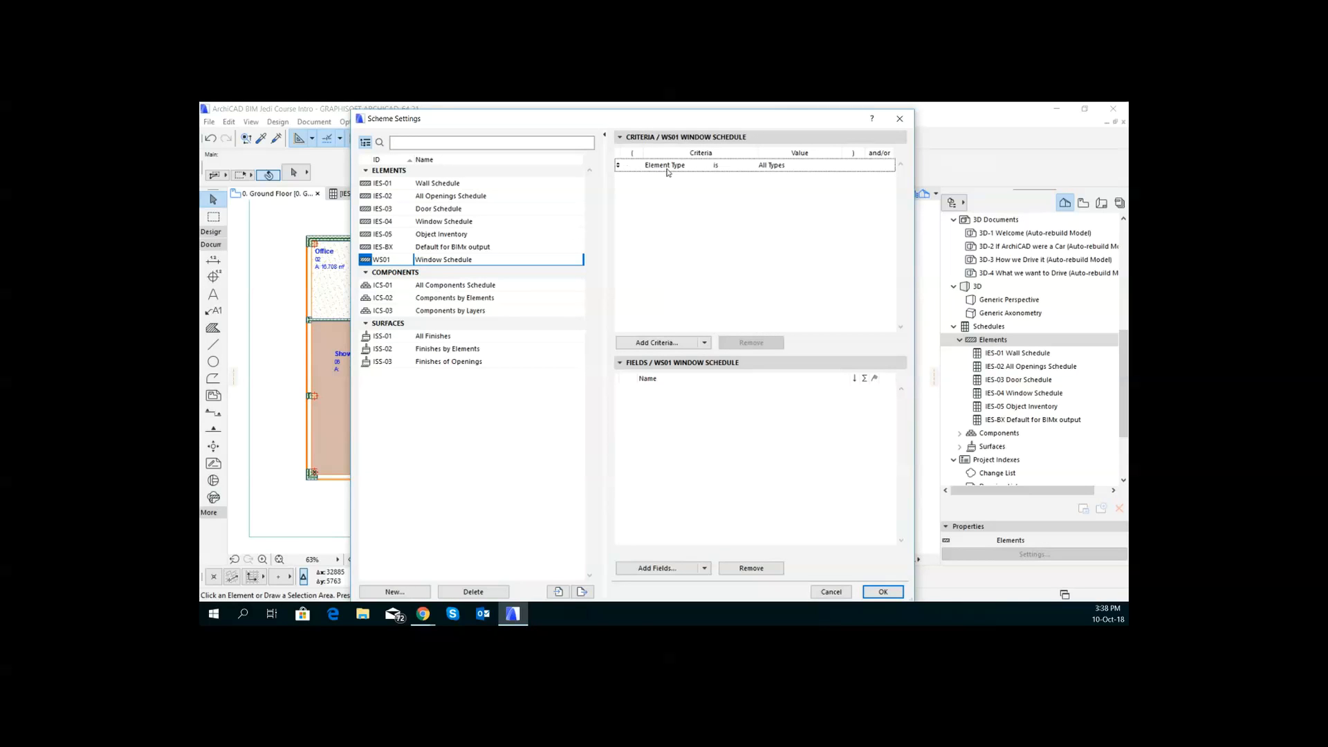
click(818, 167)
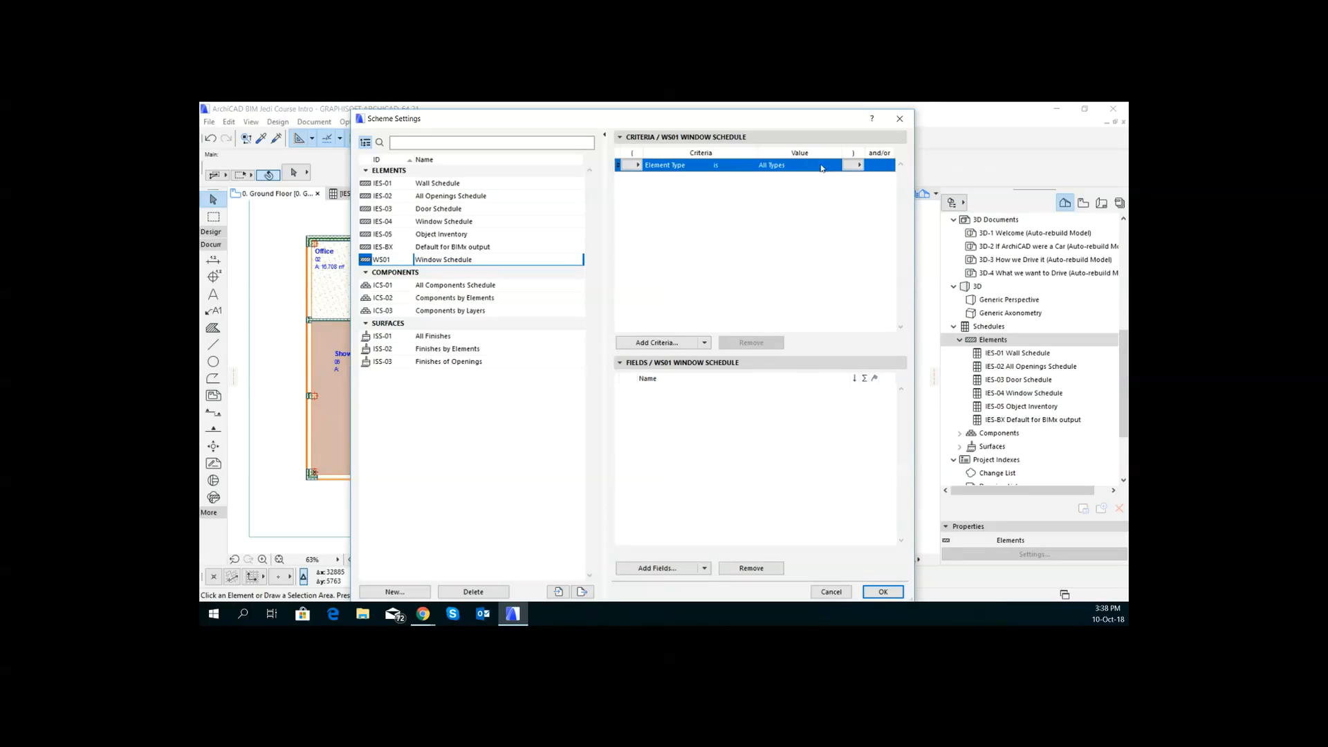
click(858, 166)
click(834, 165)
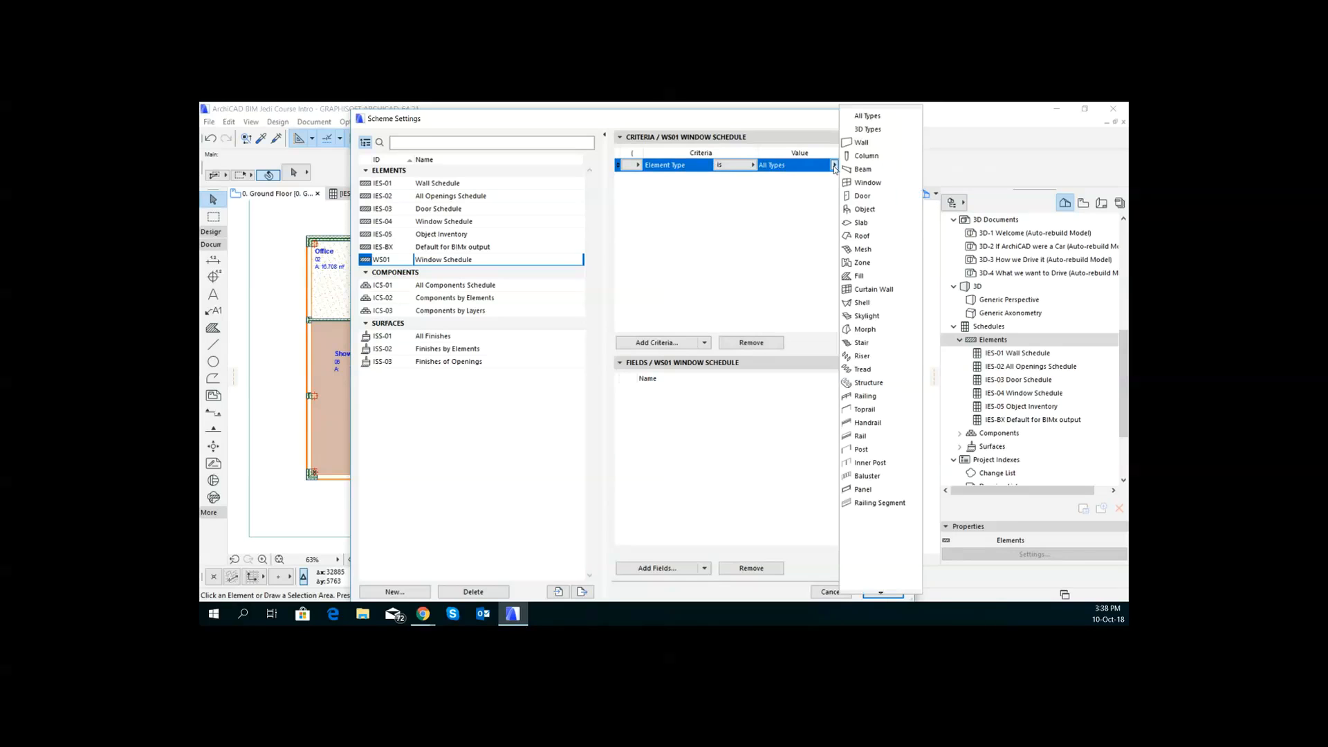
click(875, 182)
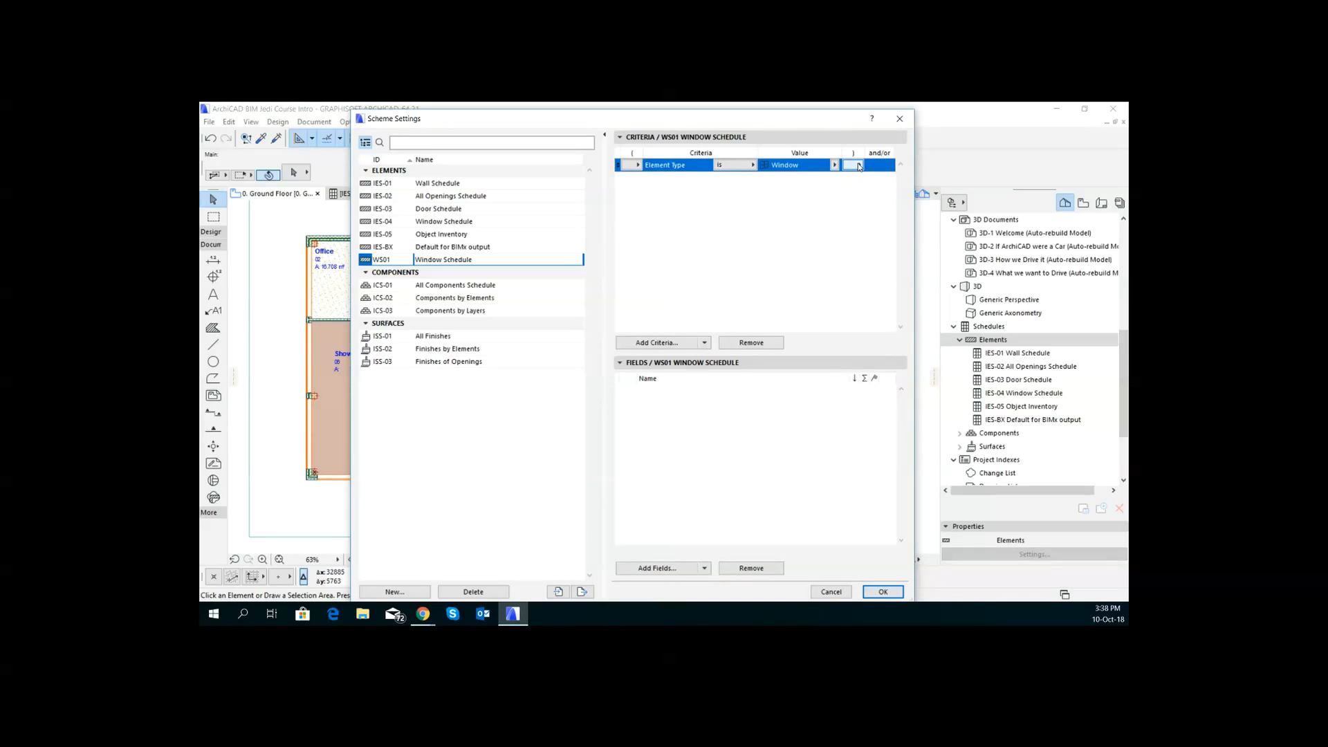
Step: Try a Home Story criterion for 0. Ground Floor on the window schedule and remove it
click(660, 342)
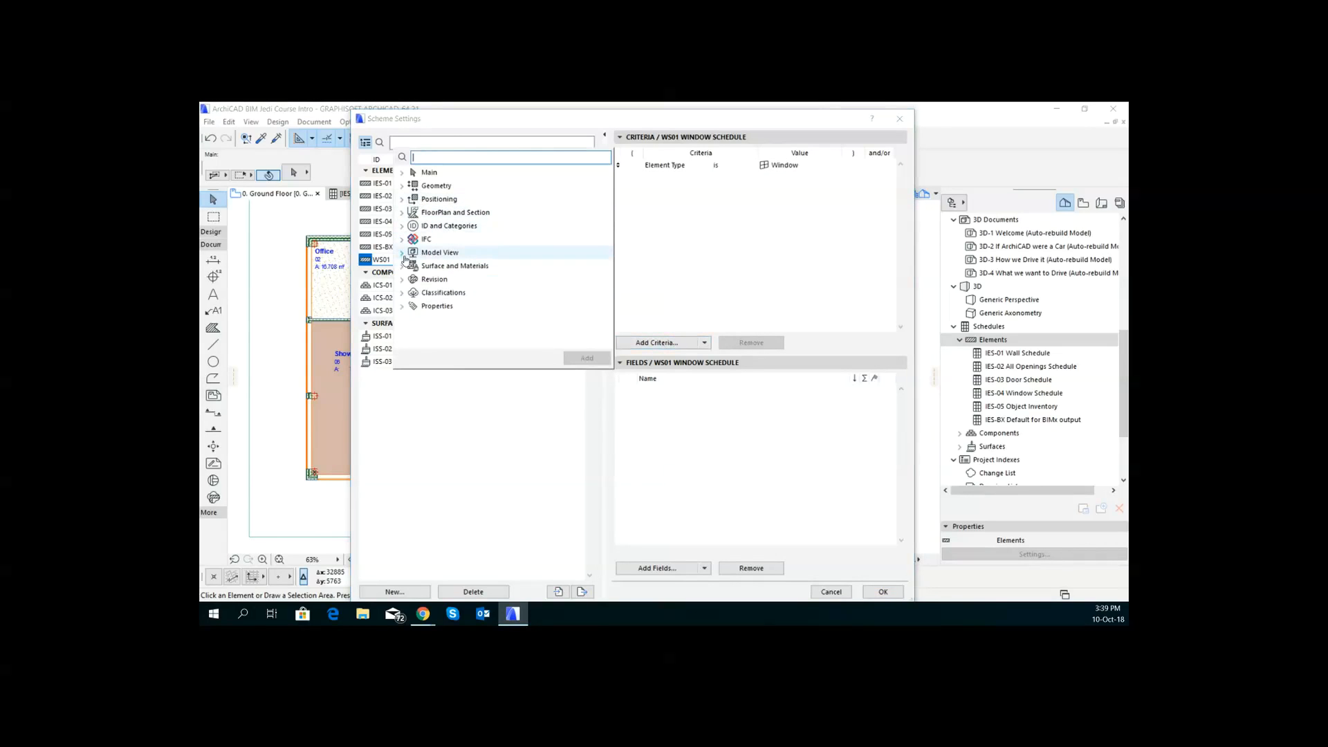
click(402, 253)
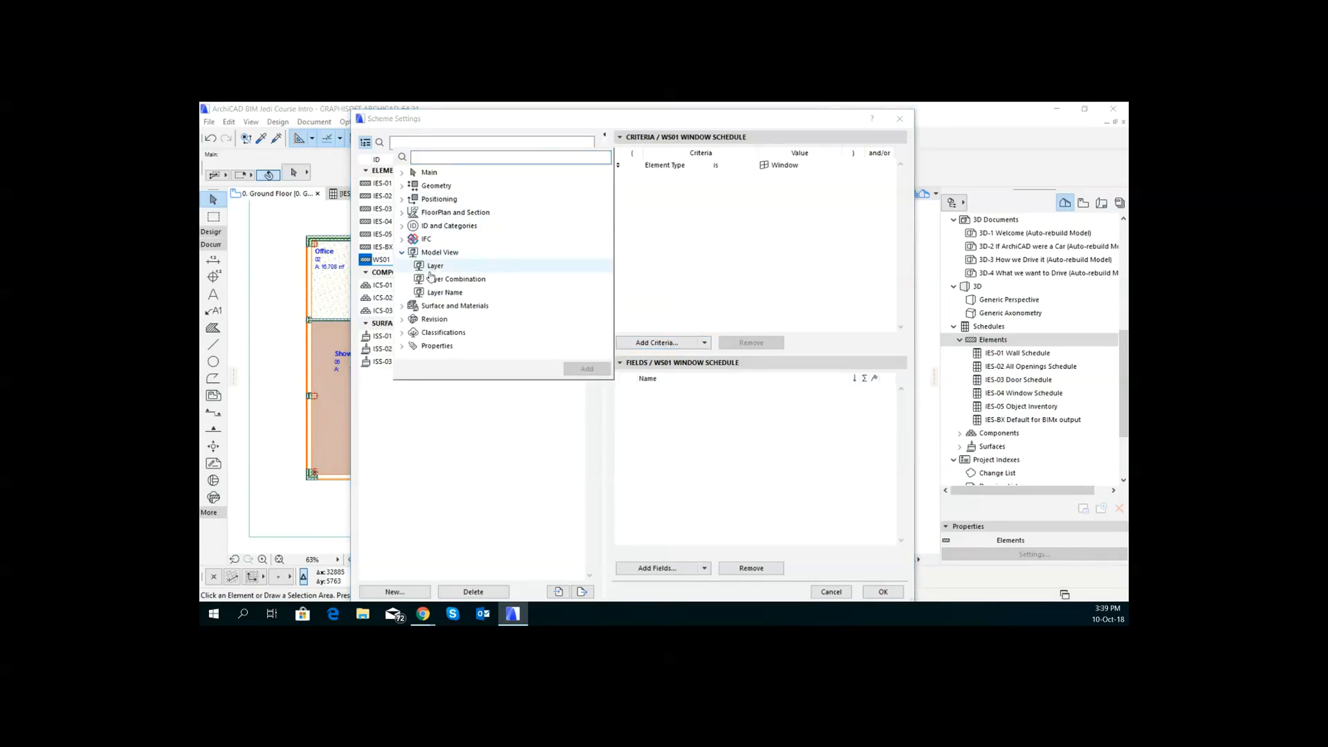
click(401, 199)
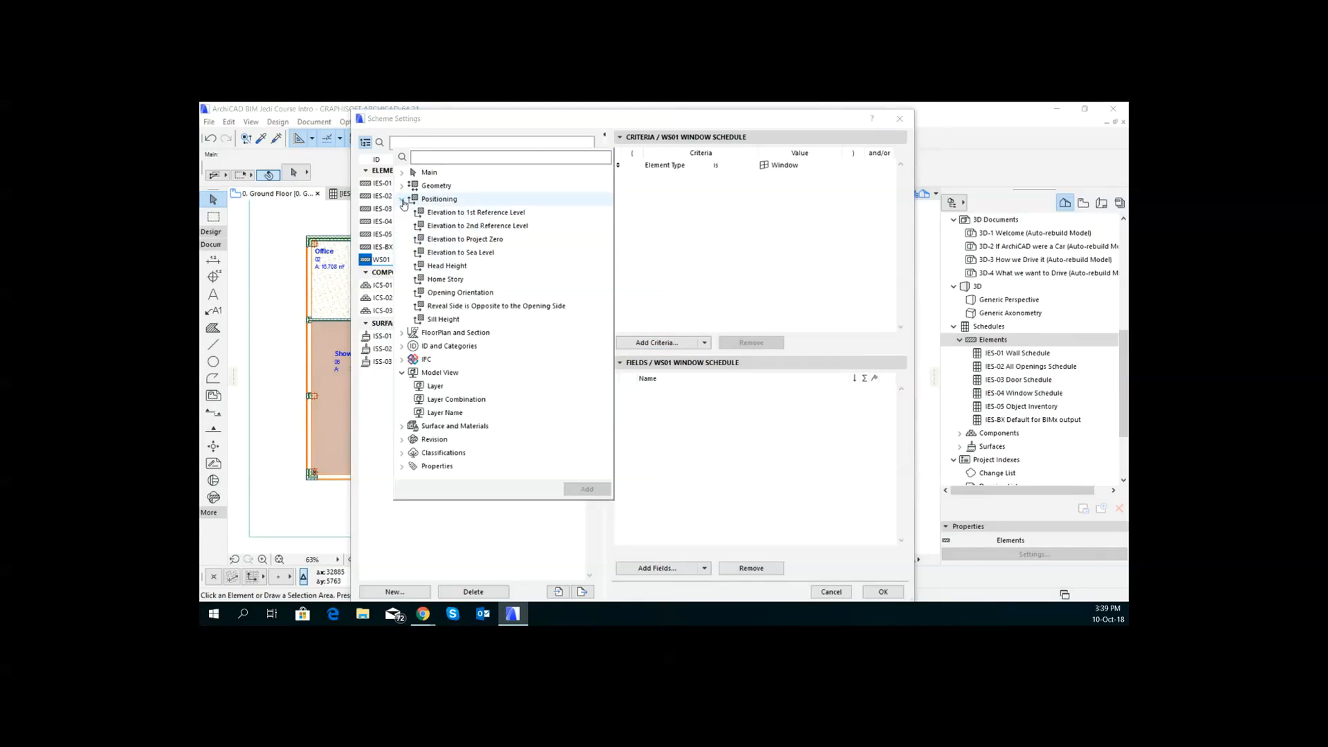
double_click(456, 278)
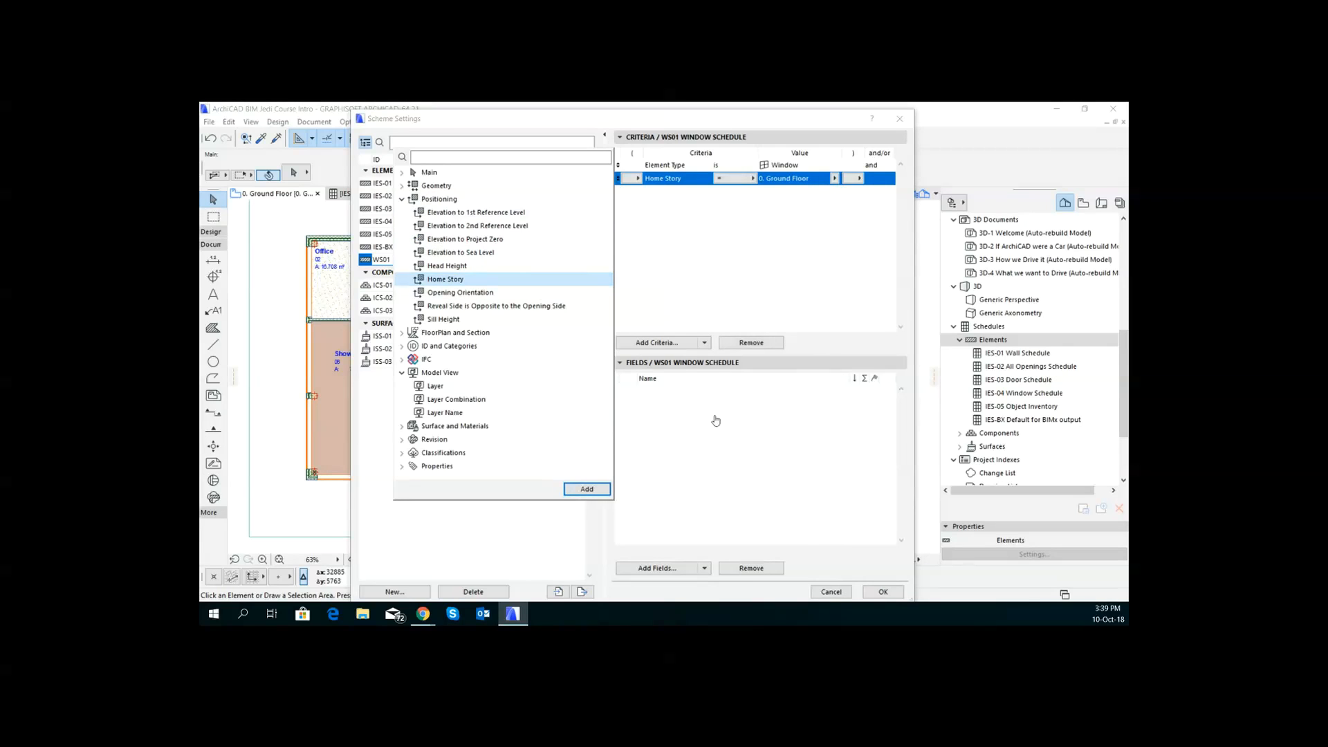
click(795, 235)
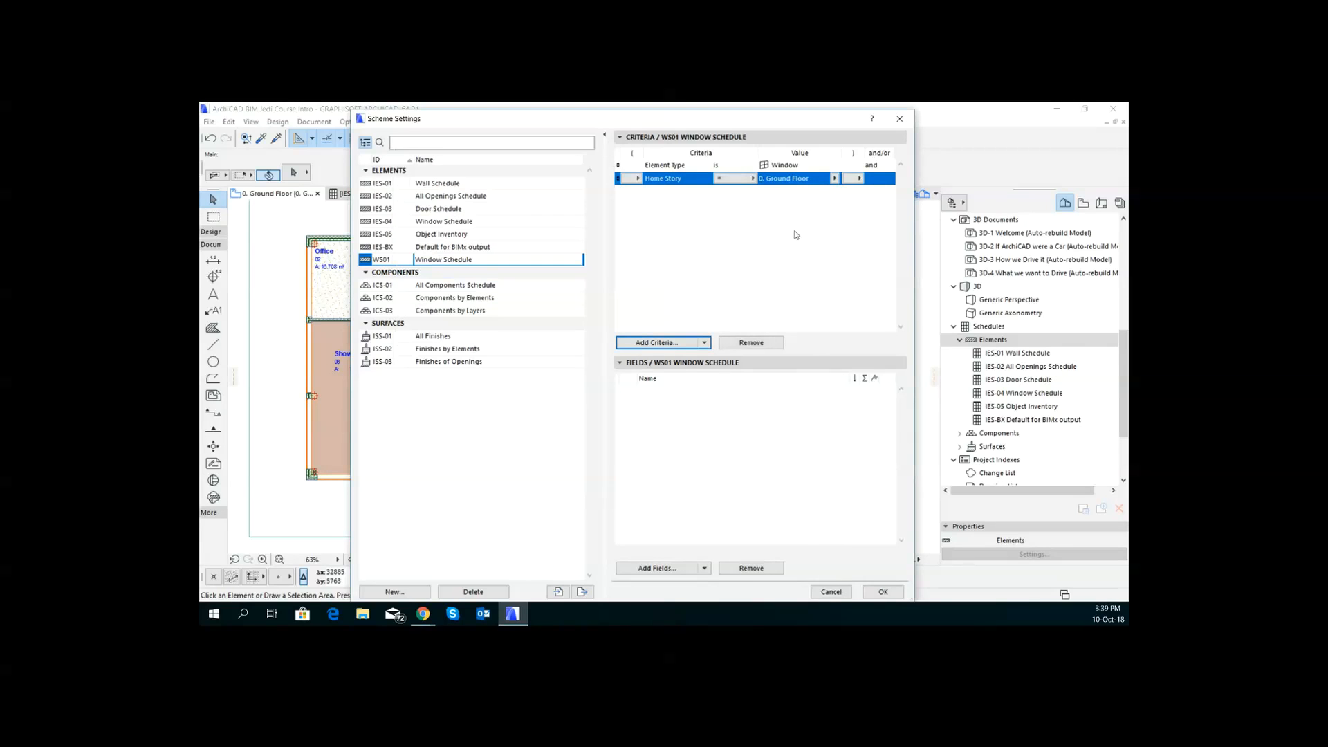
click(770, 344)
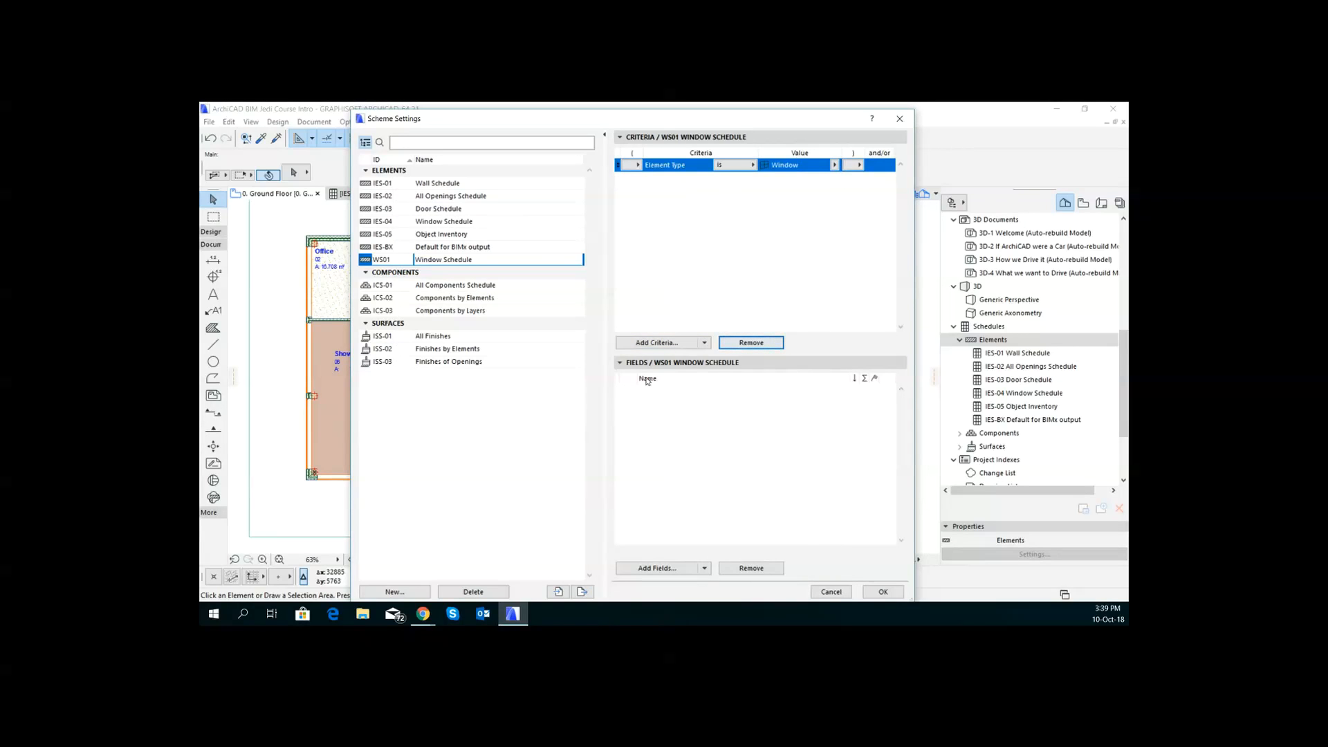
Step: Add the Window/Door fields Nominal W x H Size and View from Opening Side to the window schedule
click(657, 406)
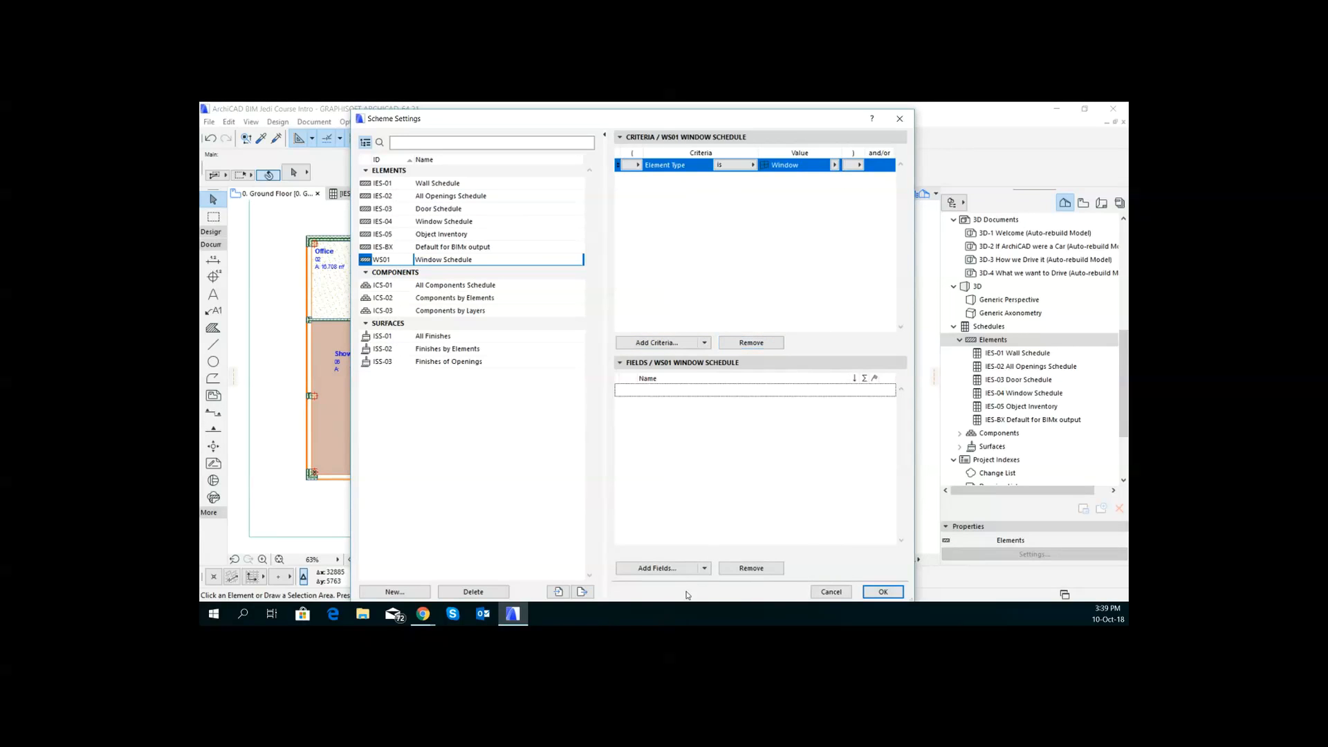
click(655, 569)
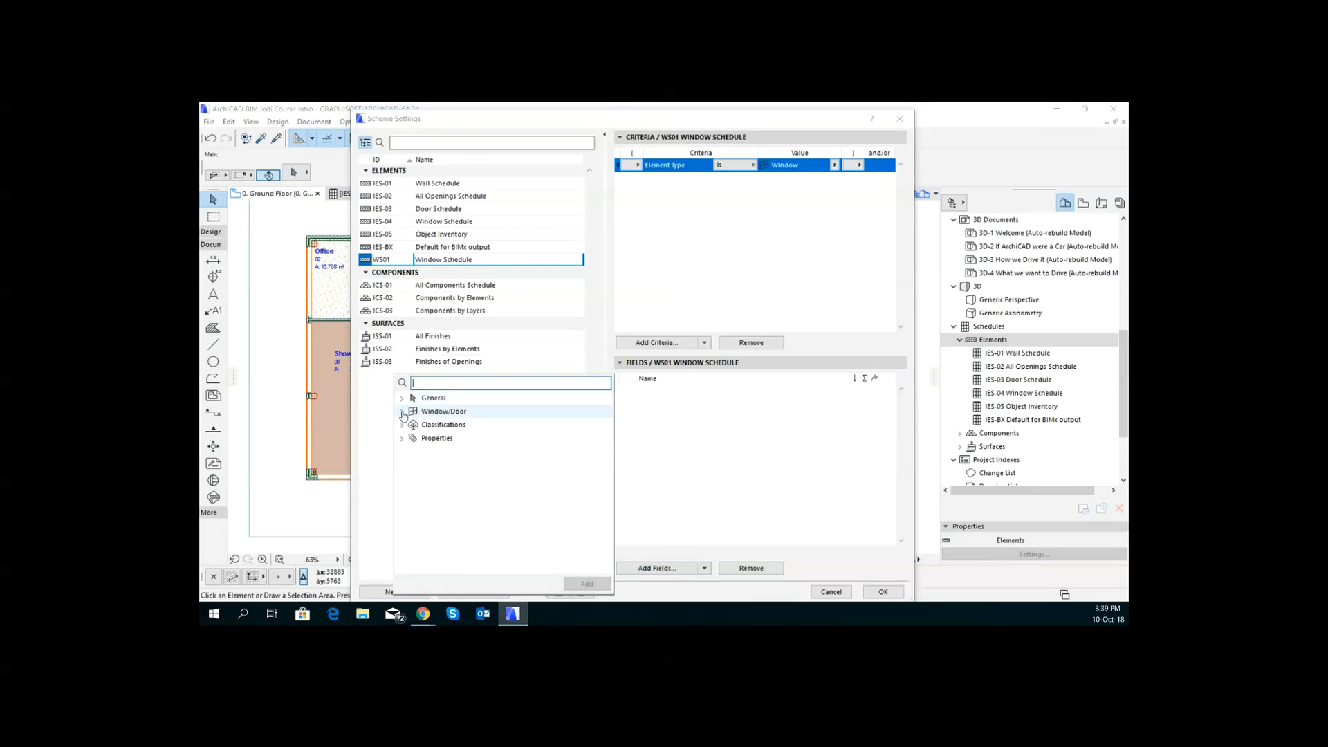
click(402, 414)
scroll(609, 379, up, 1)
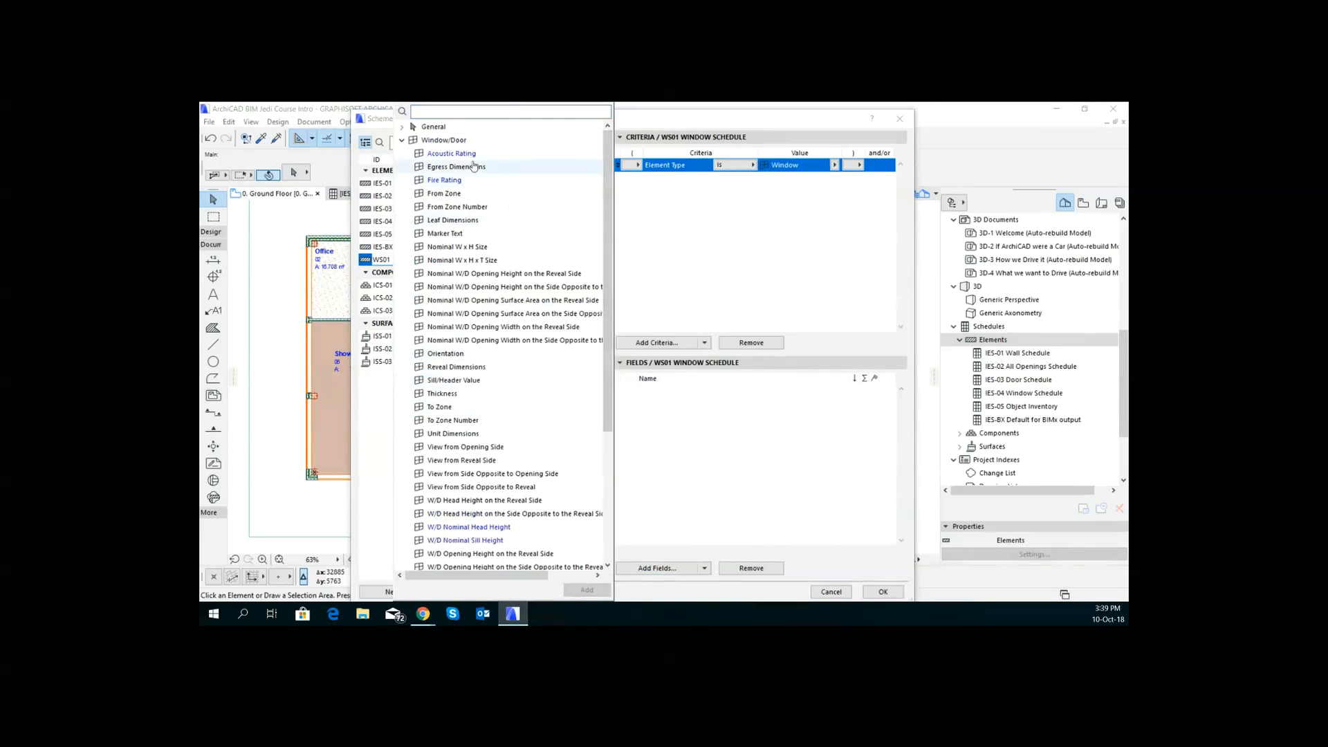
double_click(506, 249)
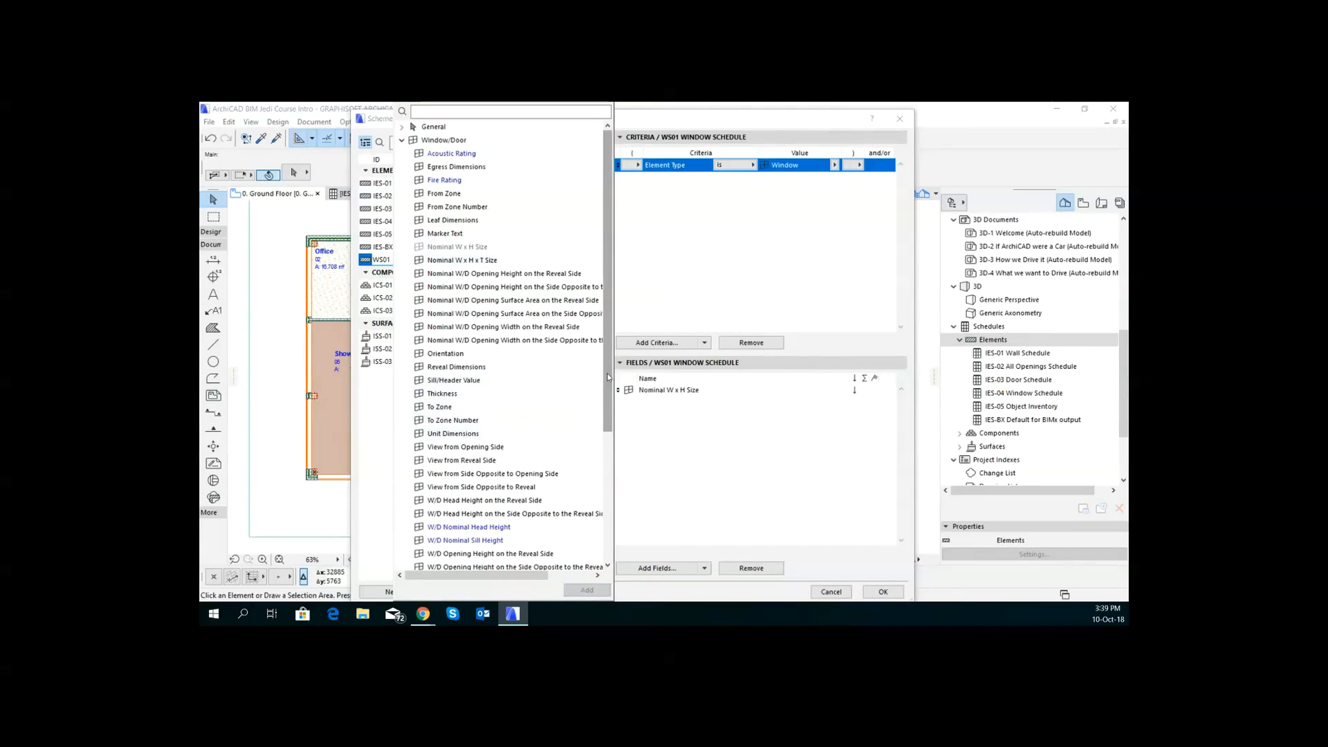
drag(608, 377, 606, 378)
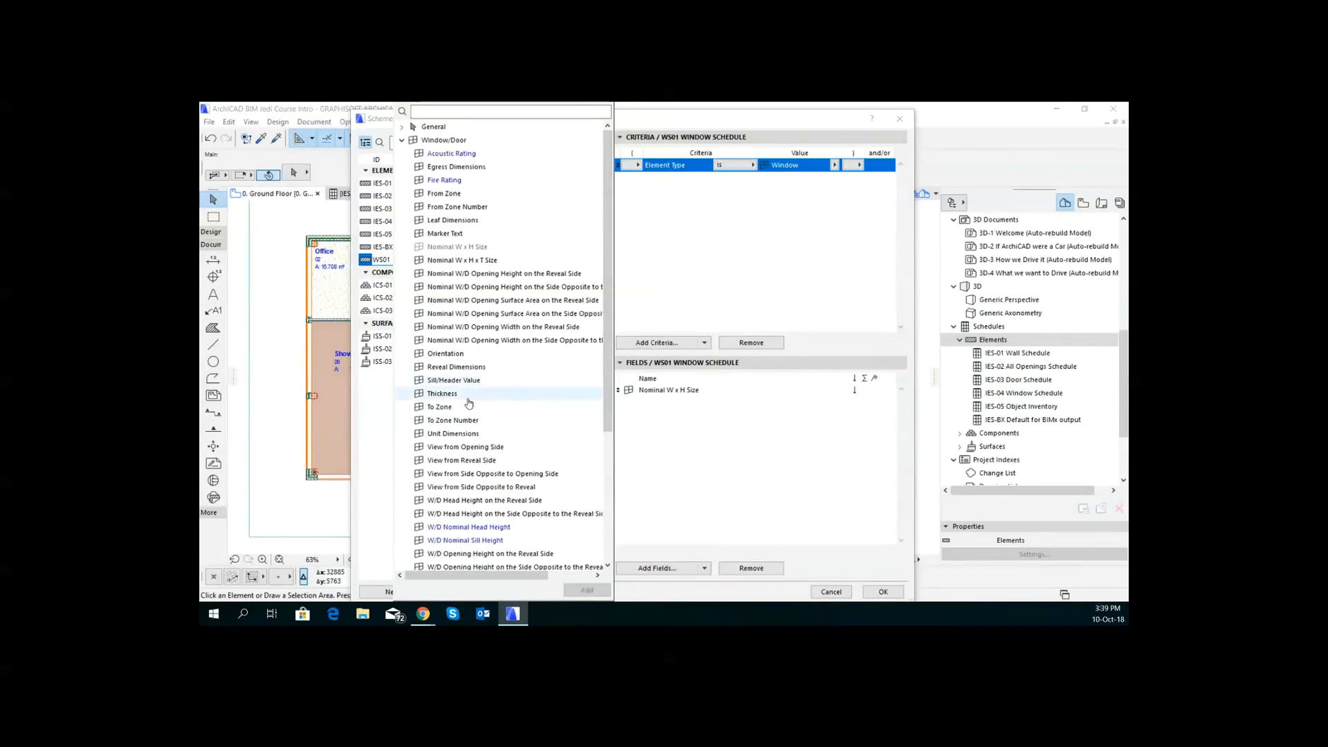
double_click(498, 447)
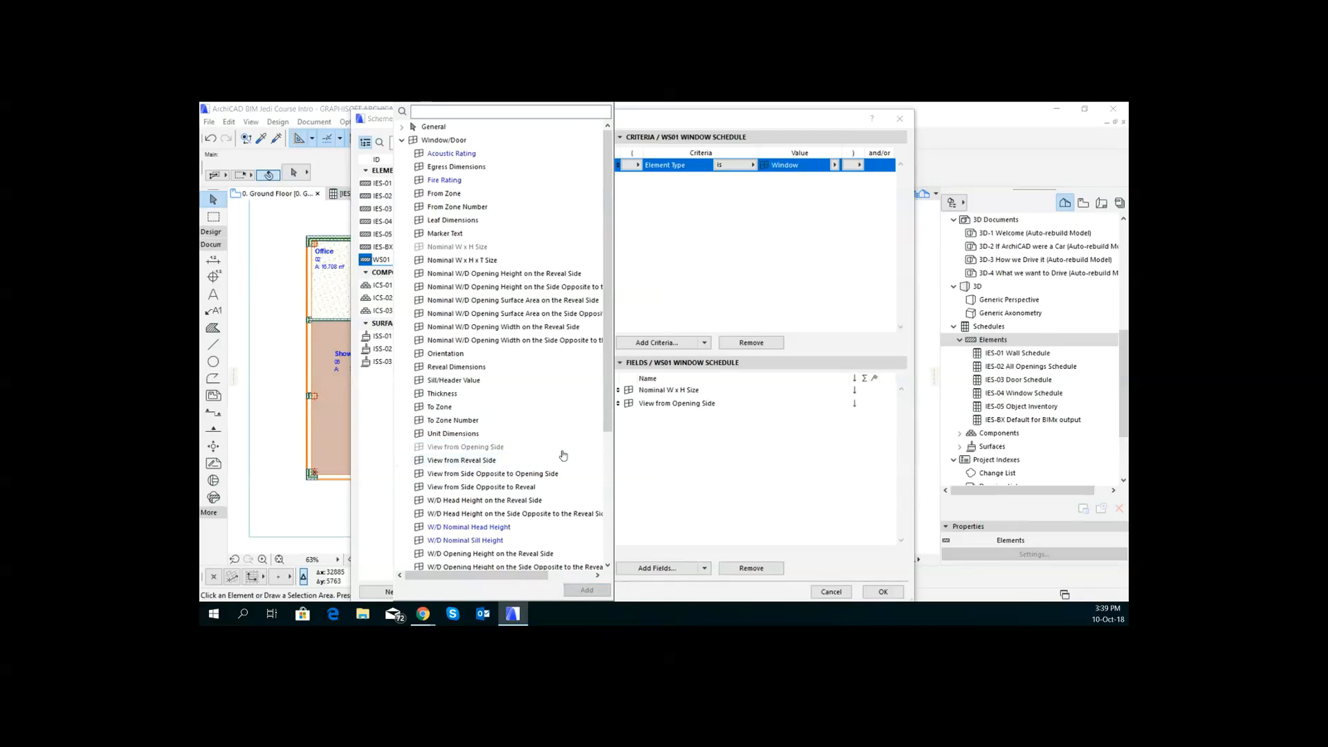
Step: Add the Fire Rating field to the window schedule from the Window/Door parameters
mouse_move(609, 404)
mouse_down()
mouse_move(598, 442)
mouse_move(621, 501)
mouse_move(620, 404)
mouse_up()
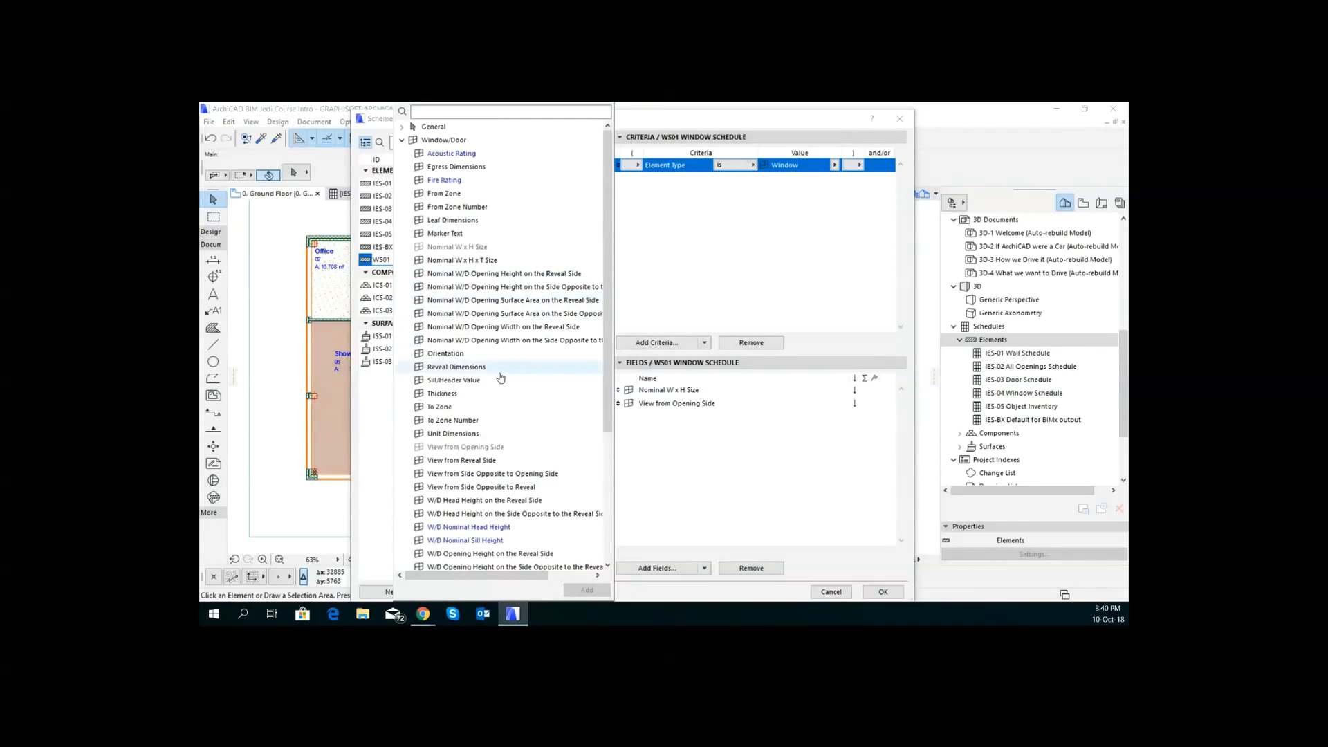
scroll(531, 450, down, 1)
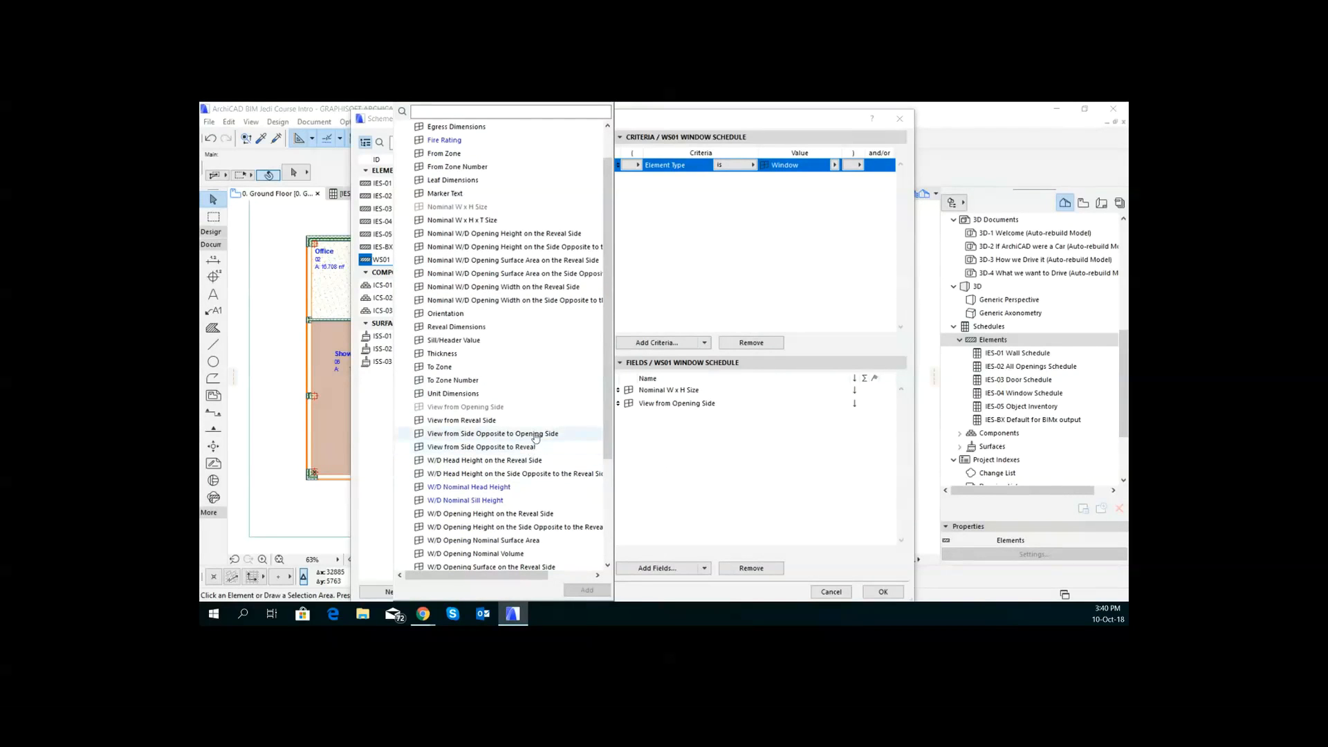
scroll(565, 421, down, 1)
scroll(566, 421, down, 2)
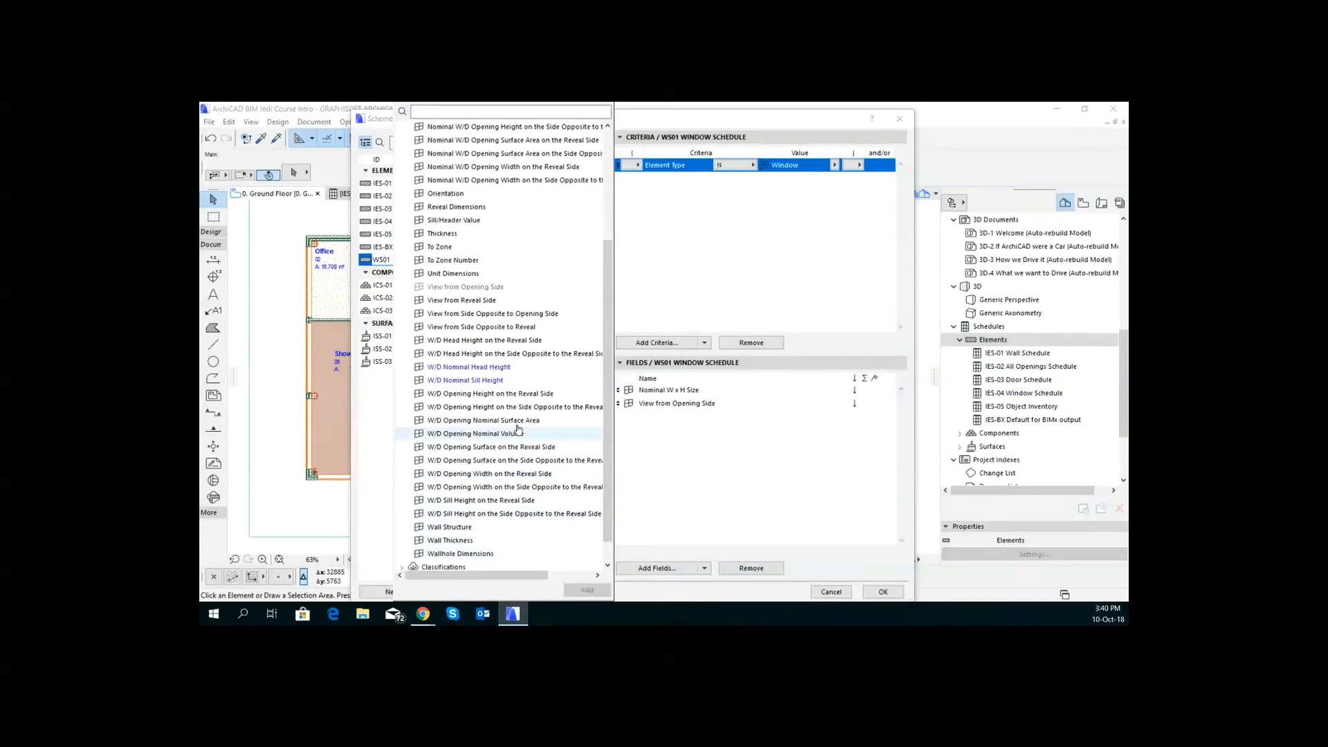
drag(612, 393, 602, 321)
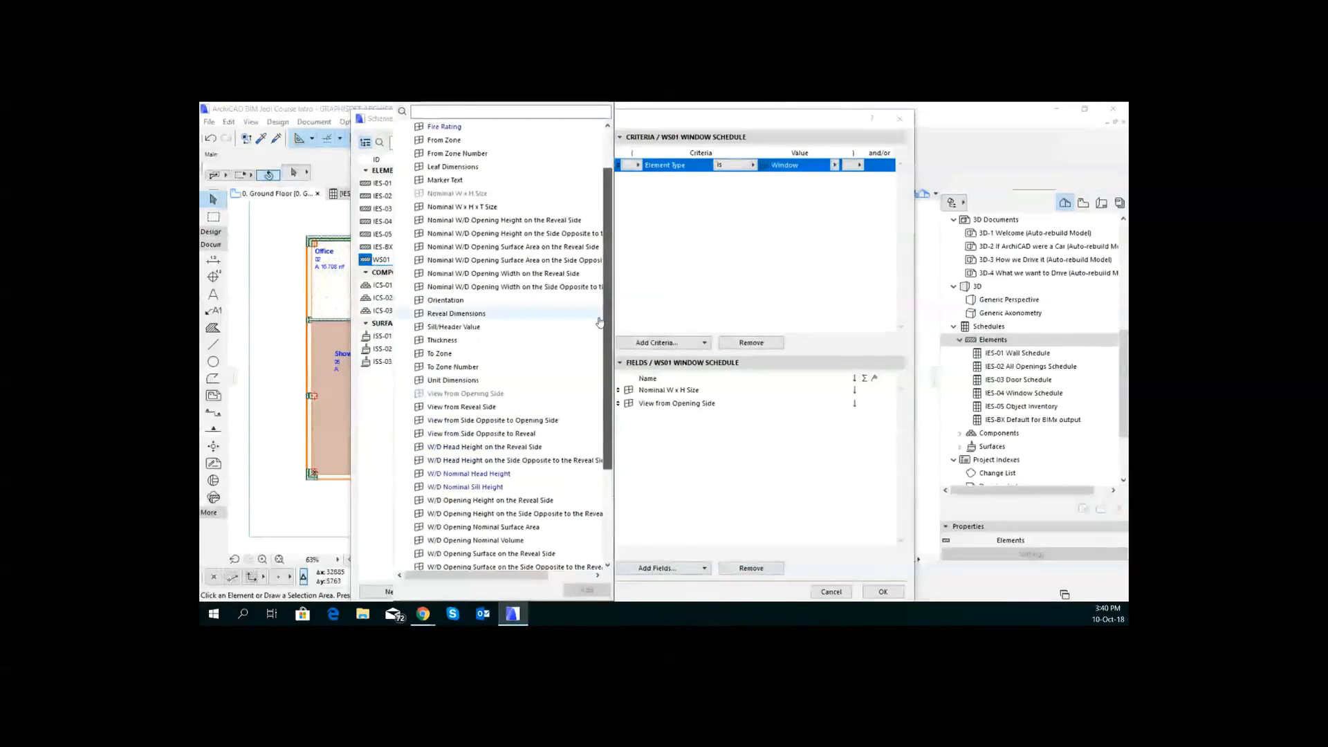
scroll(488, 369, up, 1)
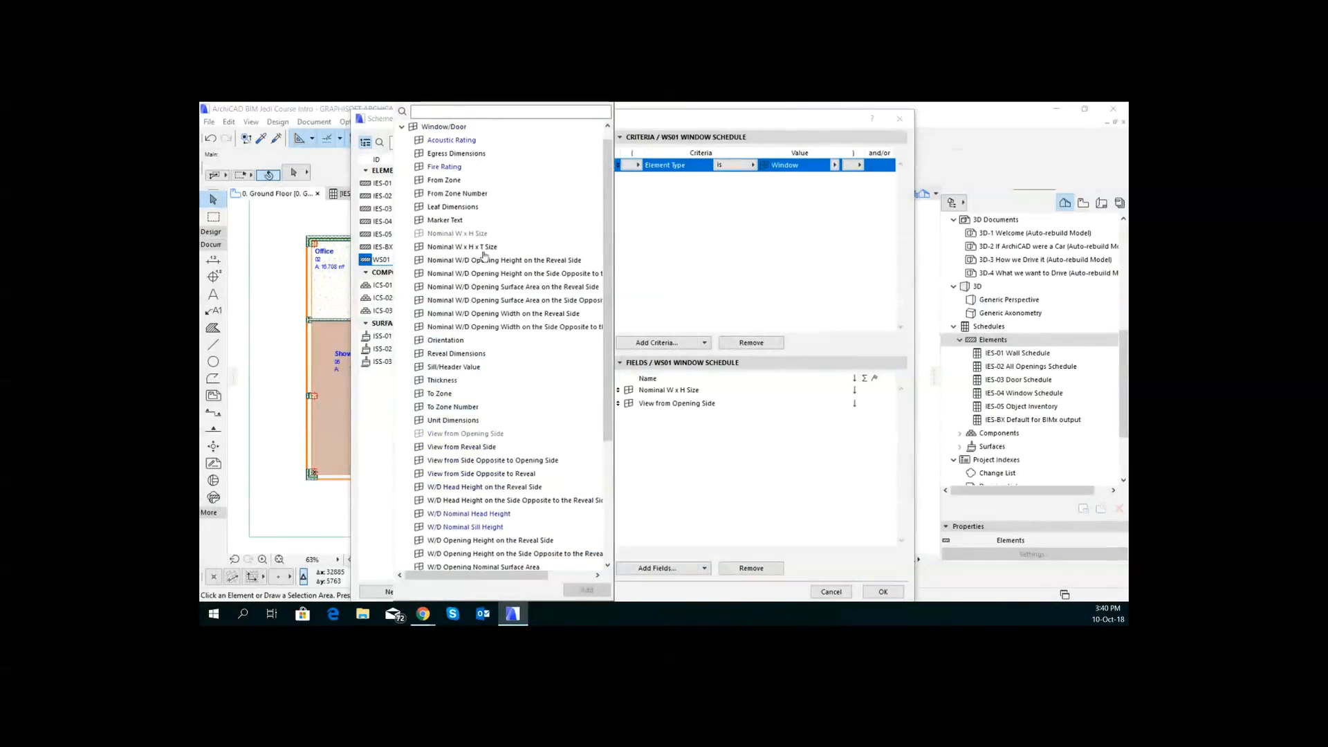
double_click(457, 169)
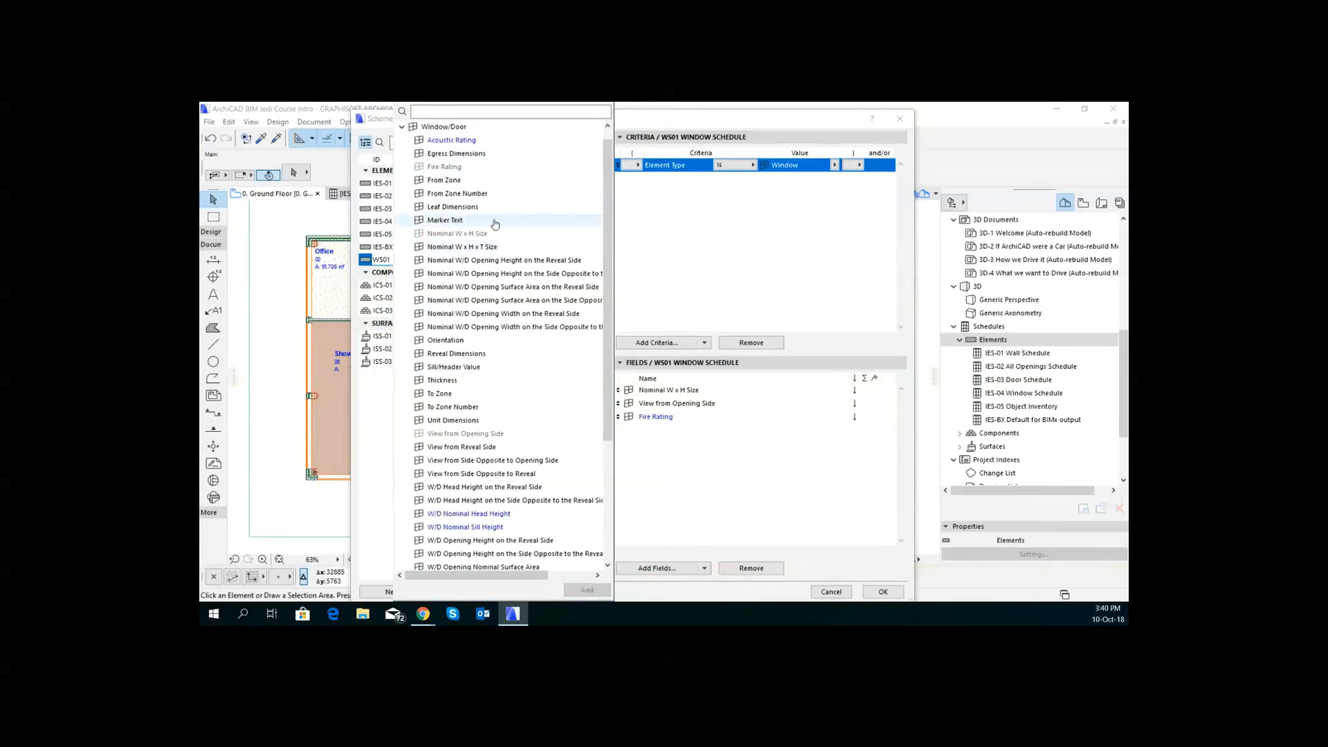
Step: Add the General field Element ID to the window schedule, move it first in the field order and accept the scheme settings
click(402, 127)
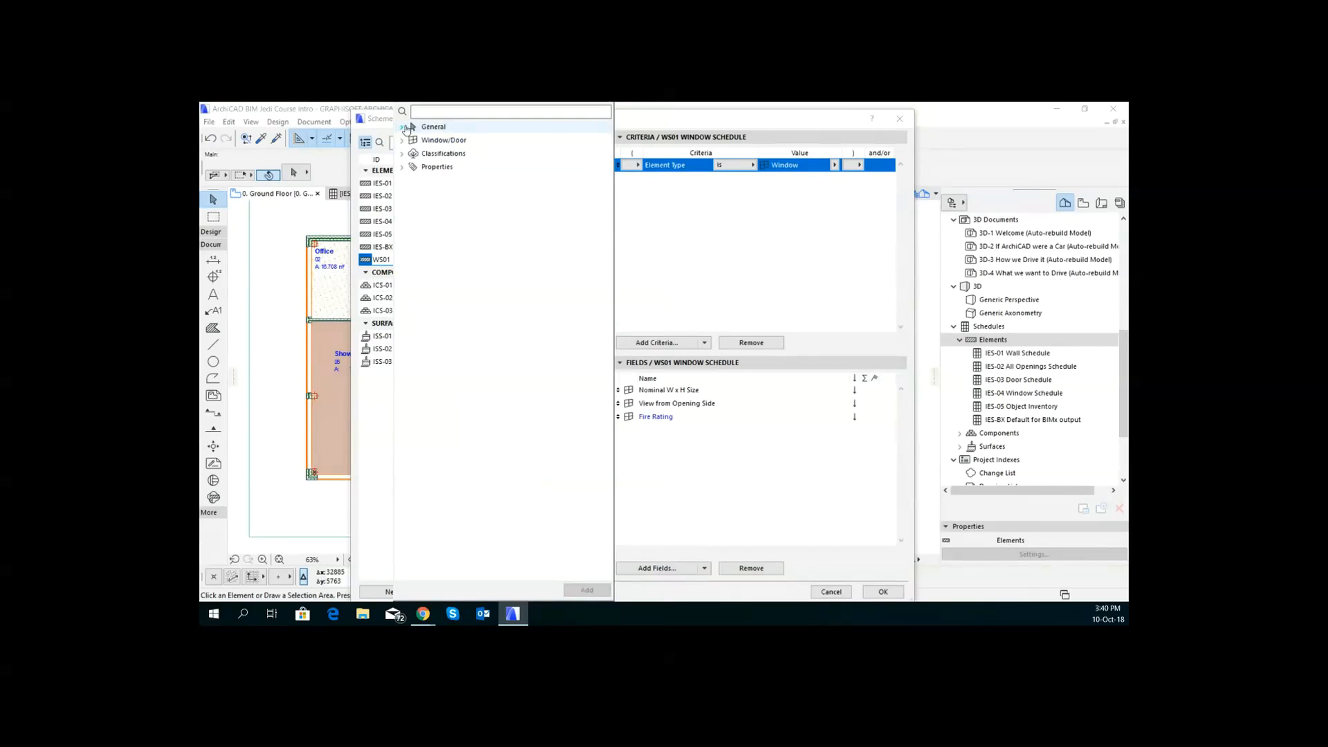
click(403, 128)
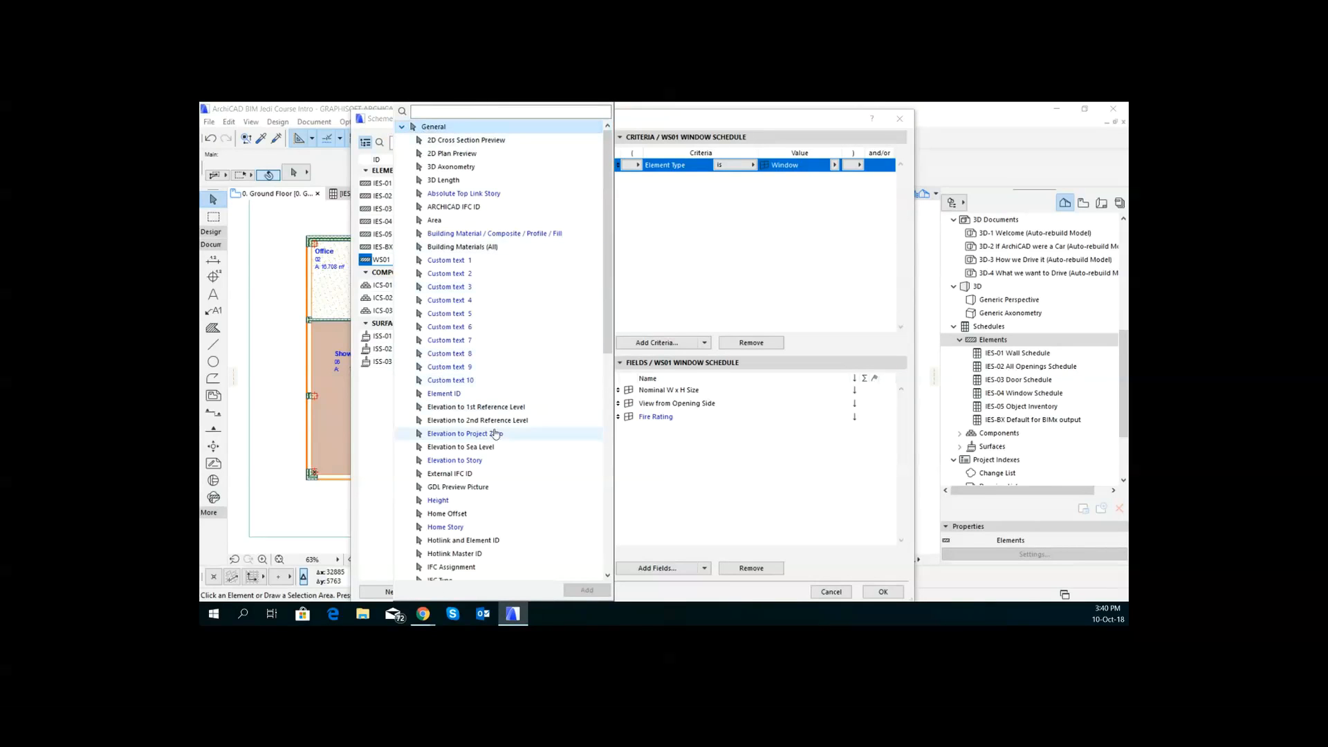
double_click(490, 393)
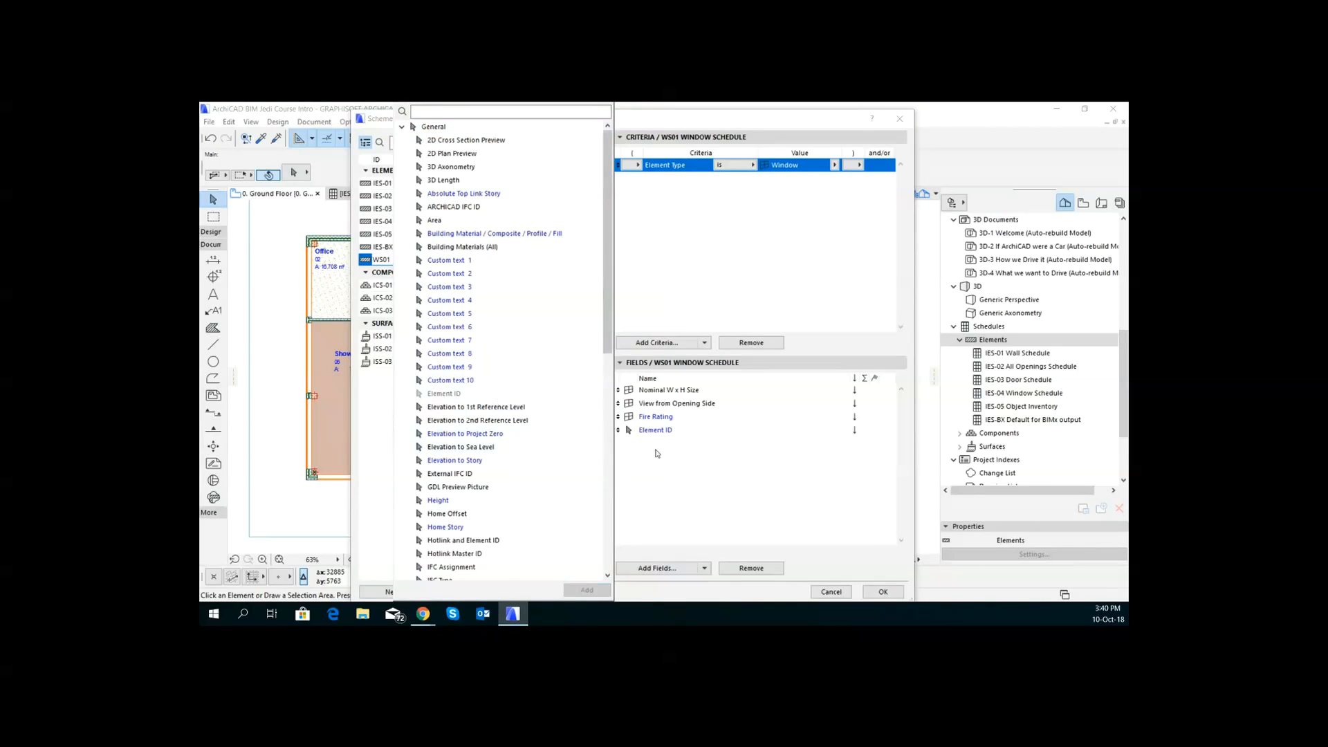
click(656, 453)
drag(618, 430, 619, 389)
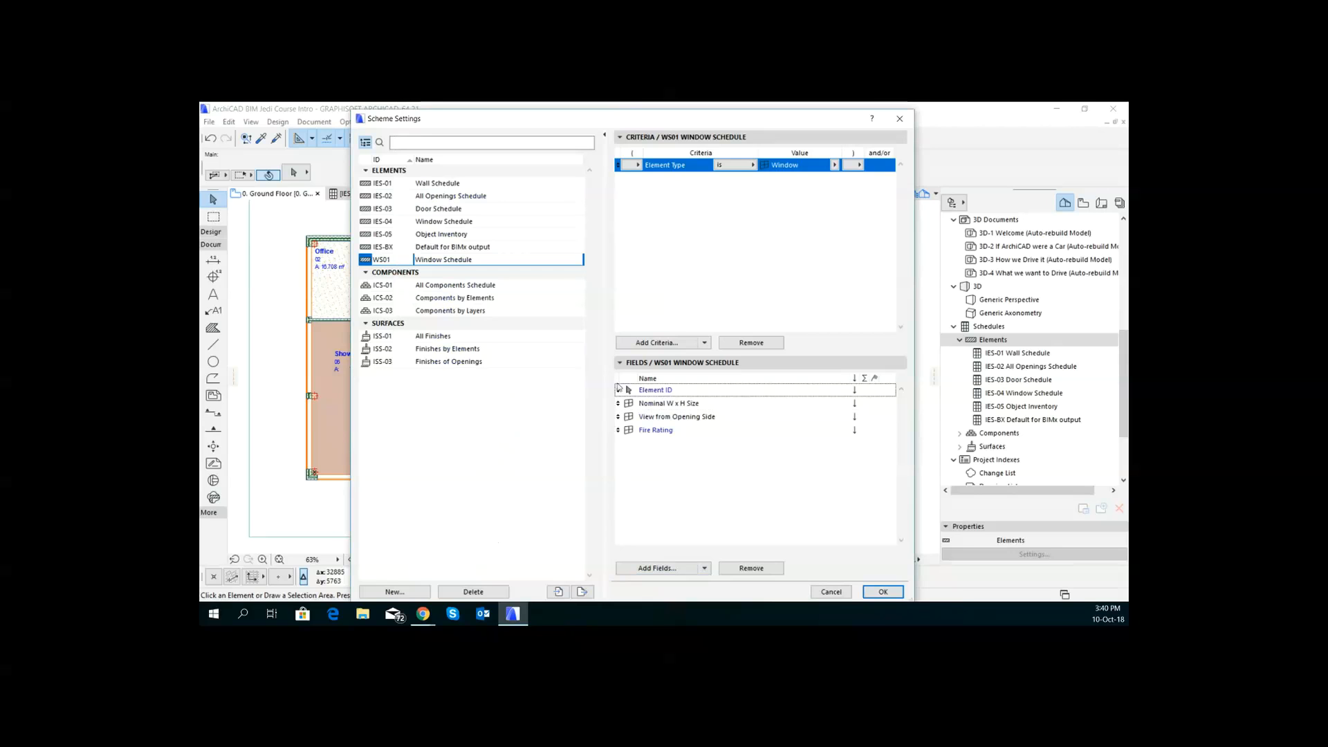
click(883, 592)
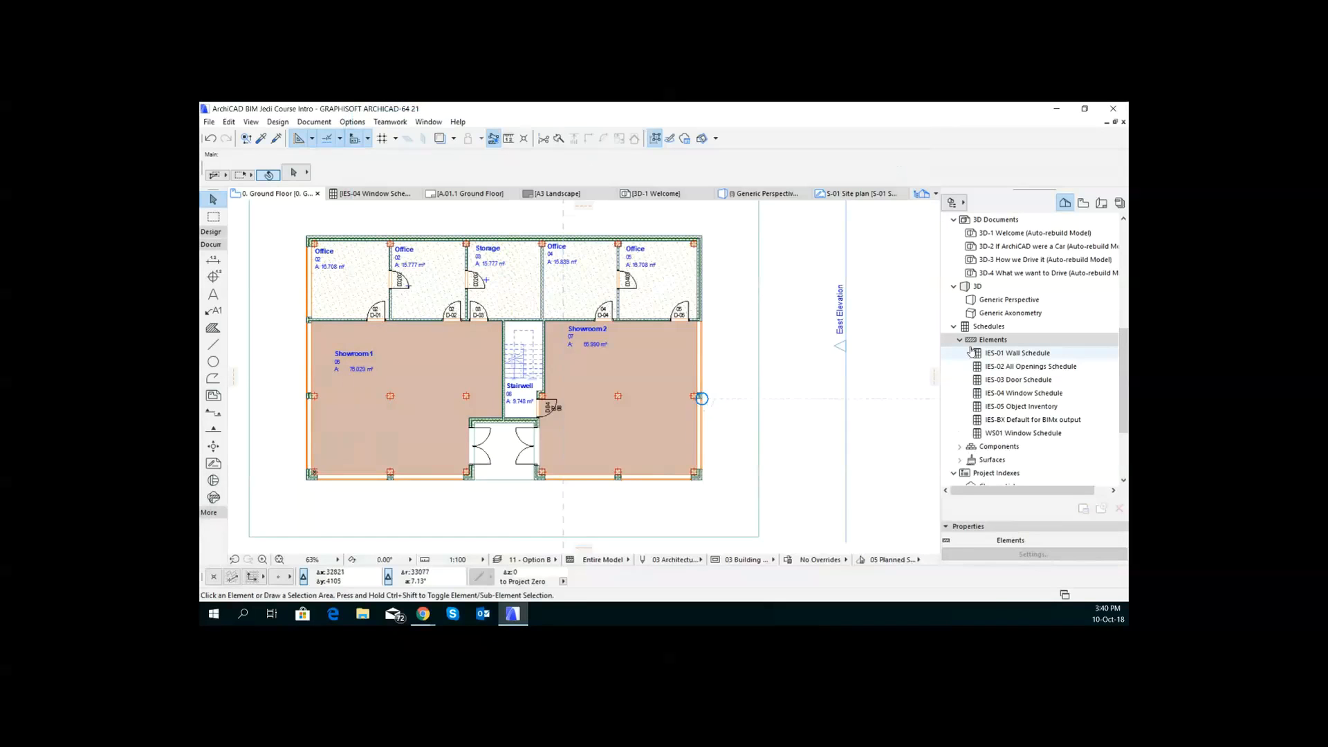
Step: Open the WS01 Window Schedule from the project's element schedules and look through its rows
click(1043, 433)
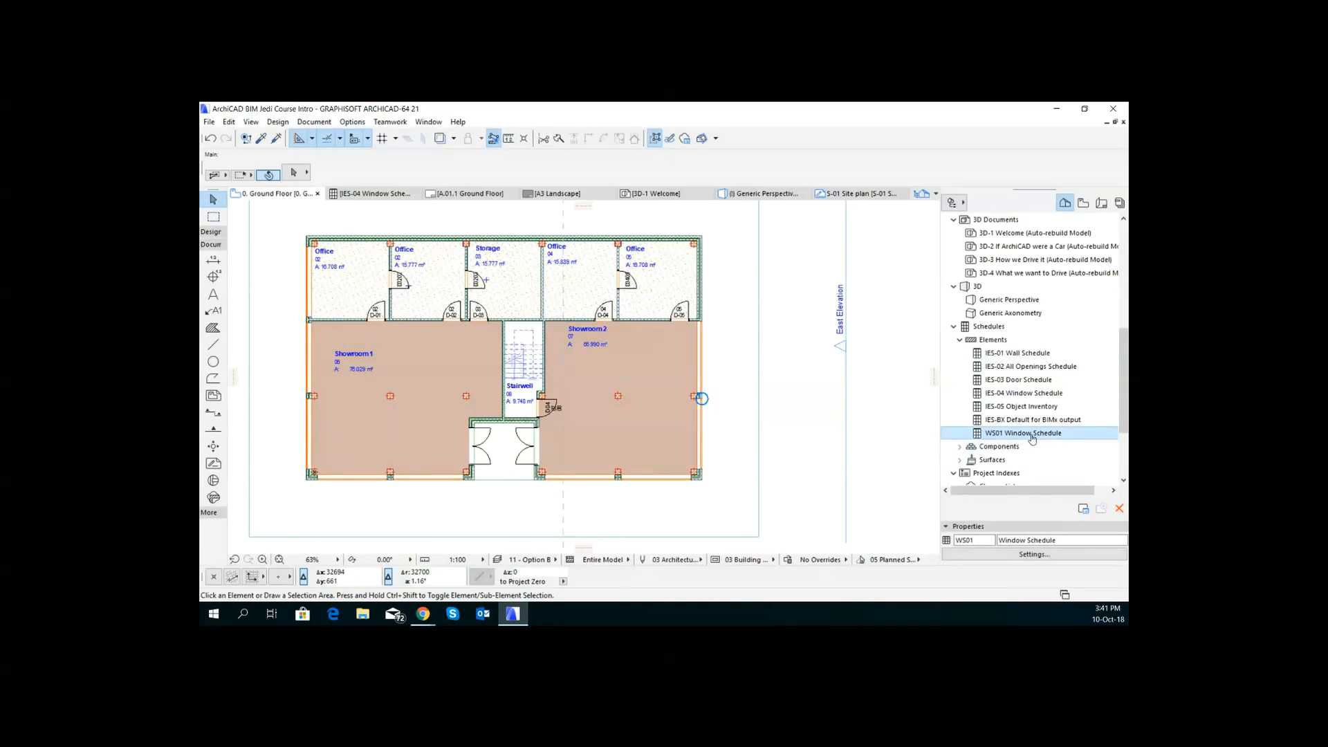
double_click(1031, 434)
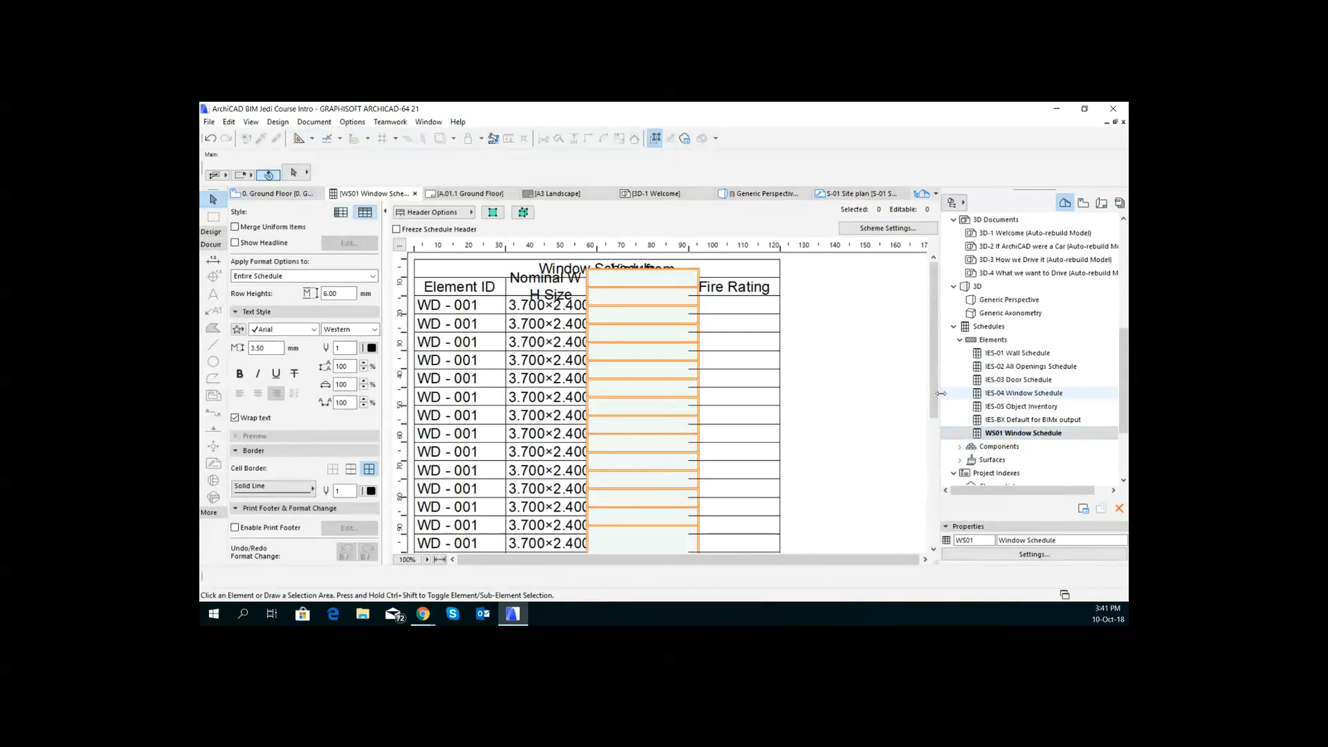
scroll(808, 435, down, 5)
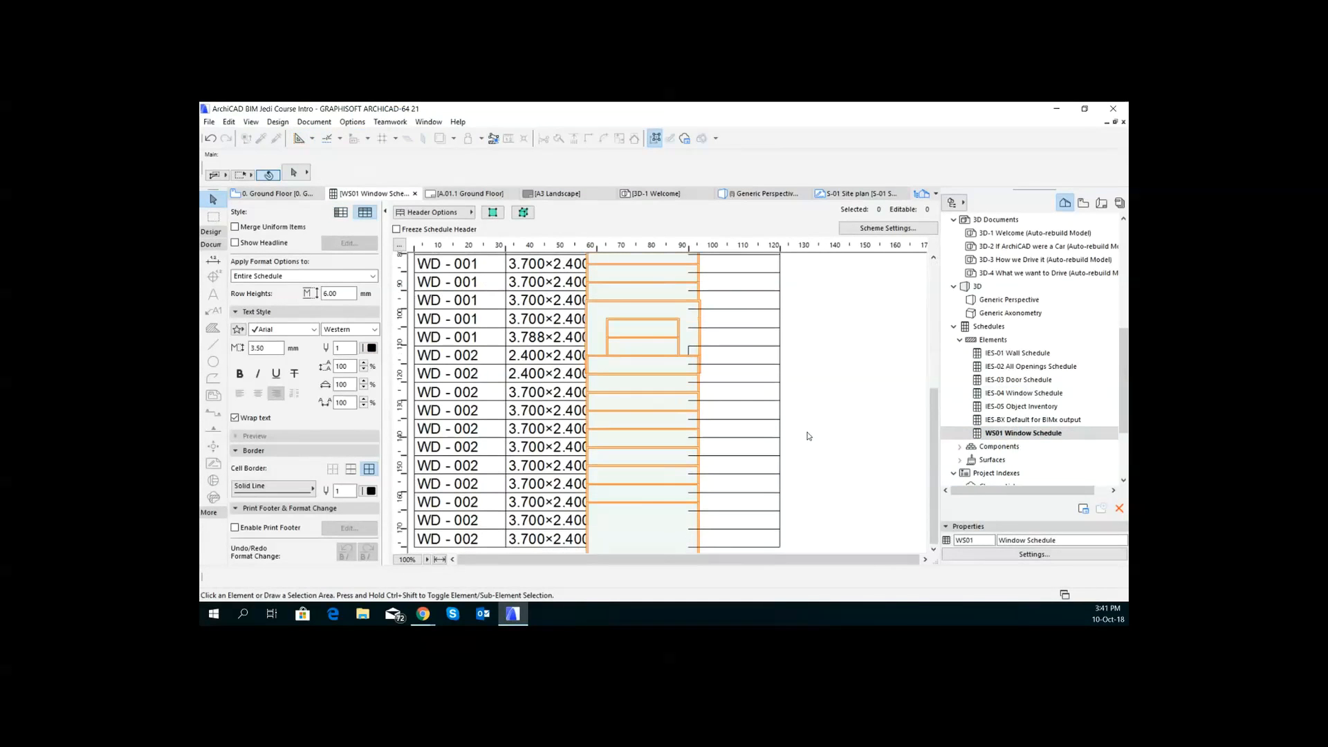
scroll(808, 434, up, 5)
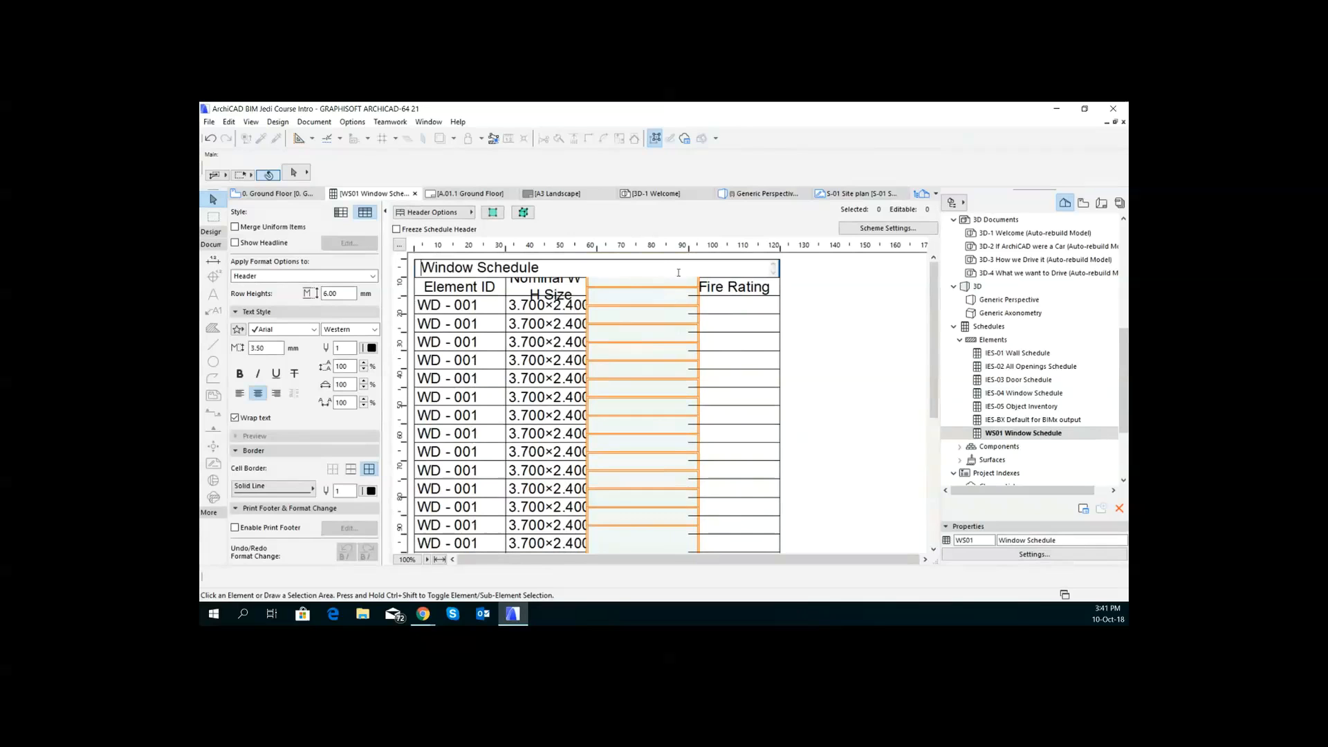
Step: Try row heights of 1000 mm and 100 mm for the View from Opening Side preview cells
click(671, 374)
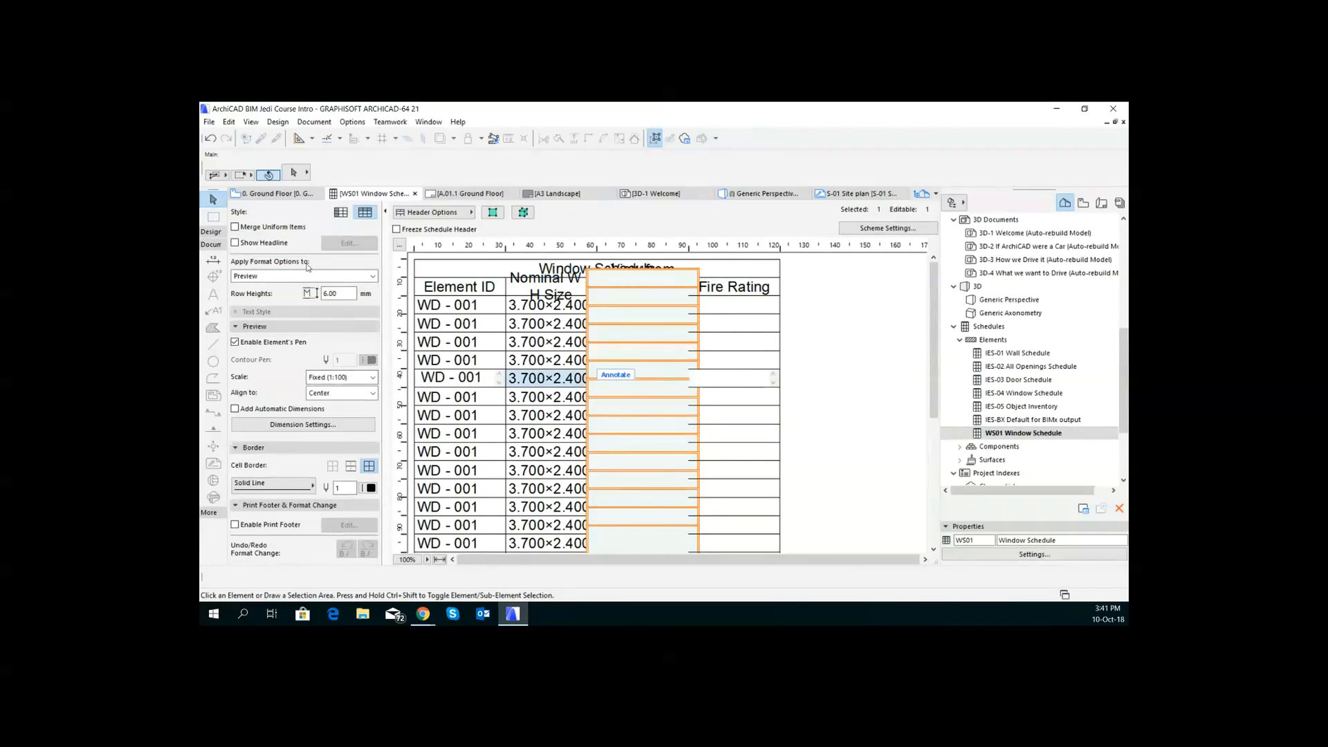
click(349, 294)
drag(337, 293, 320, 298)
text(3000)
key(Return)
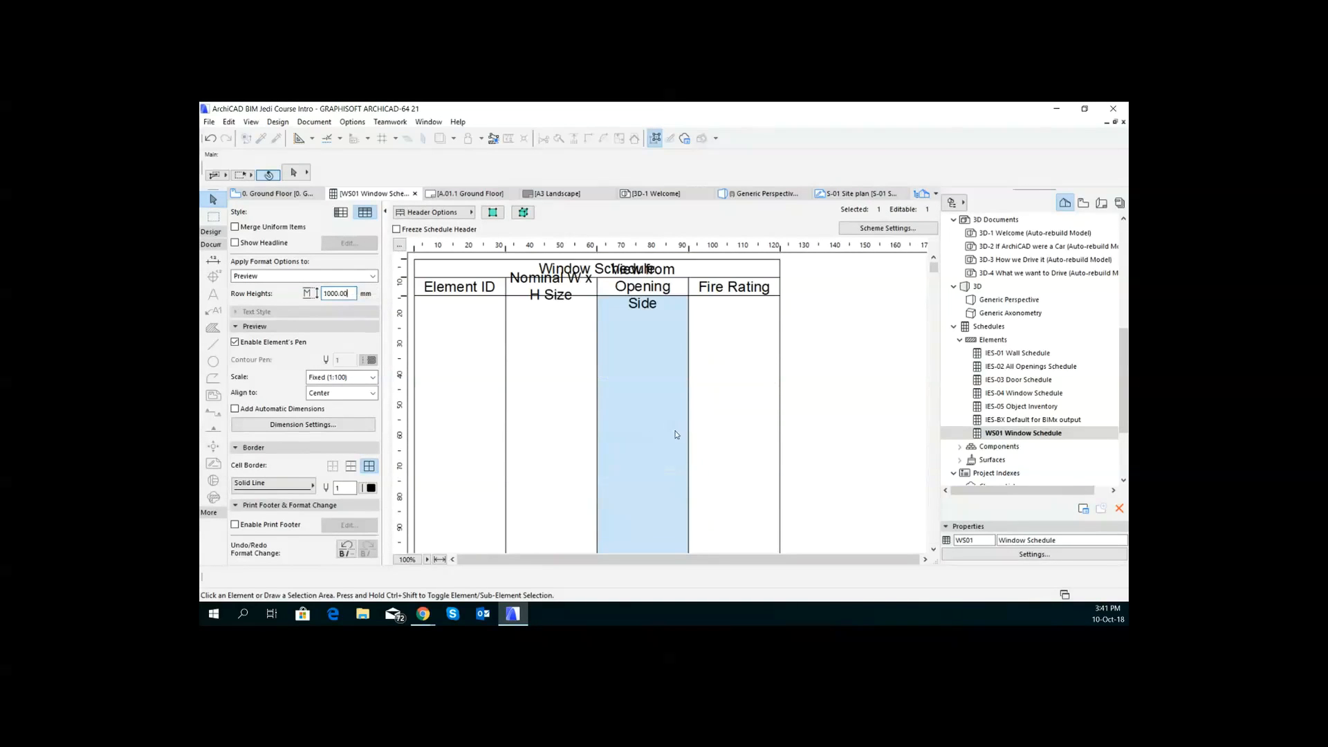
click(354, 293)
text(1)
key(Return)
Step: Set the row height of the preview cells to 50 mm
drag(351, 294, 295, 294)
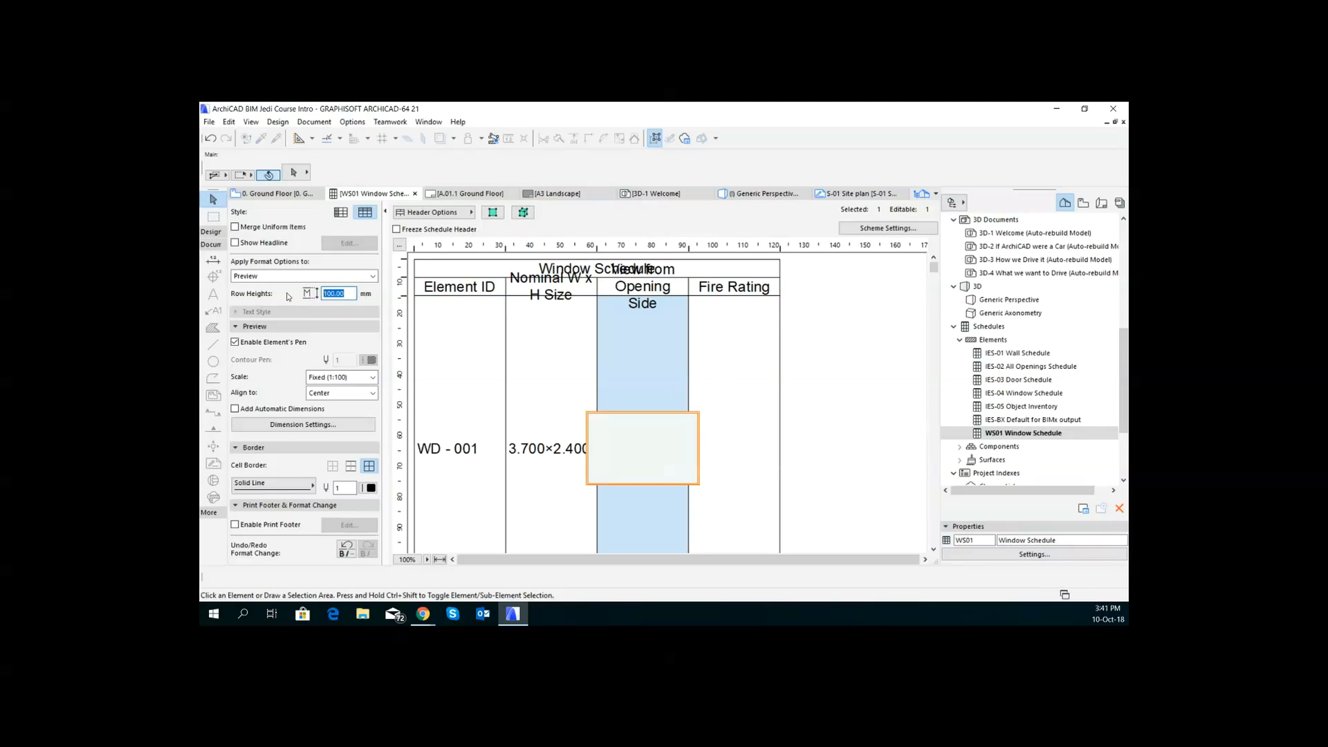
text(50)
key(Return)
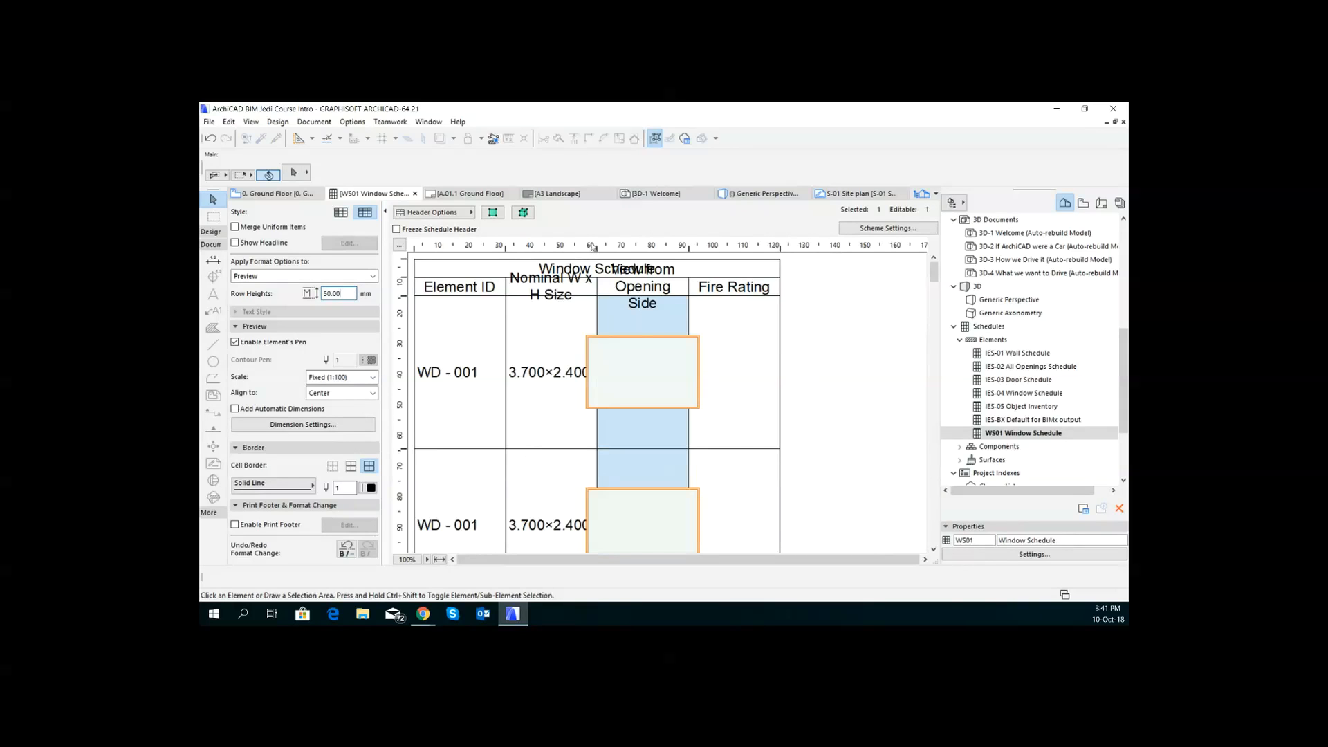
Step: Widen the Nominal W x H Size and View from Opening Side columns and heighten the column header row to fit two text lines
drag(597, 247, 616, 249)
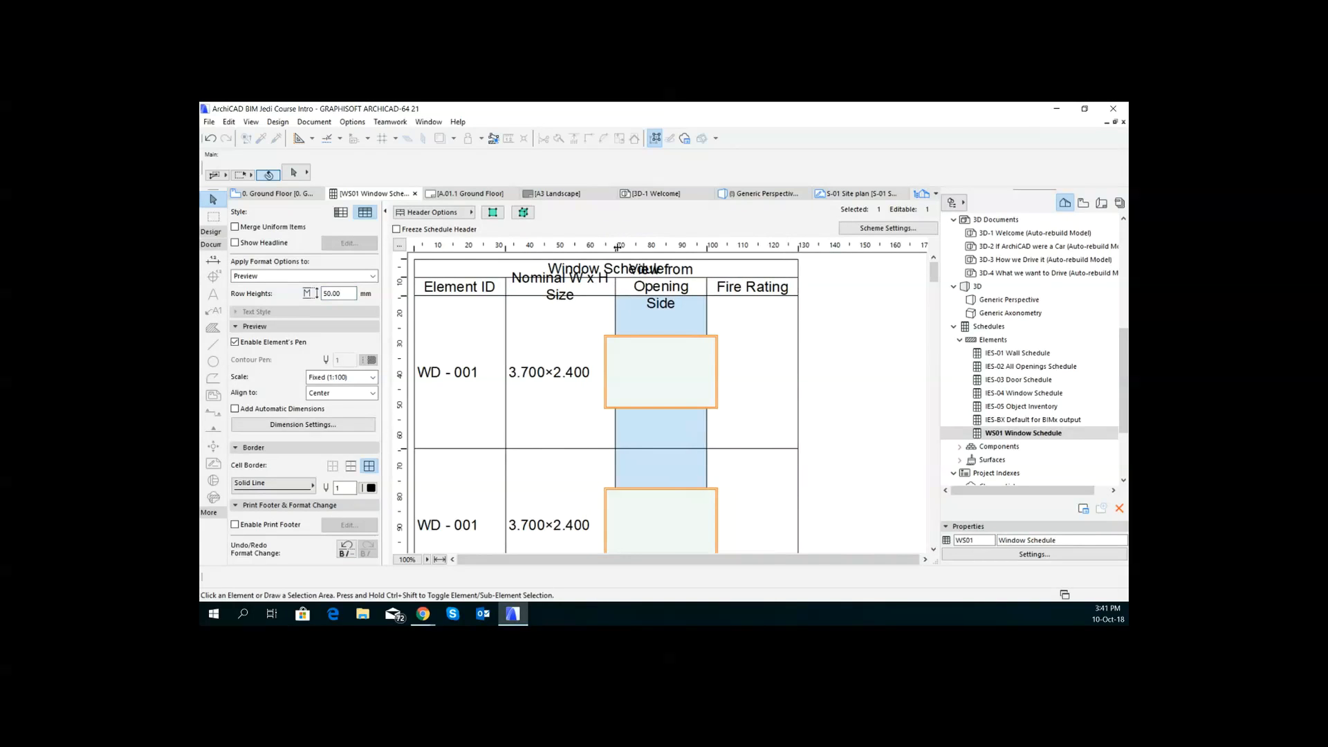
drag(700, 244, 773, 246)
scroll(628, 378, down, 5)
scroll(662, 394, up, 5)
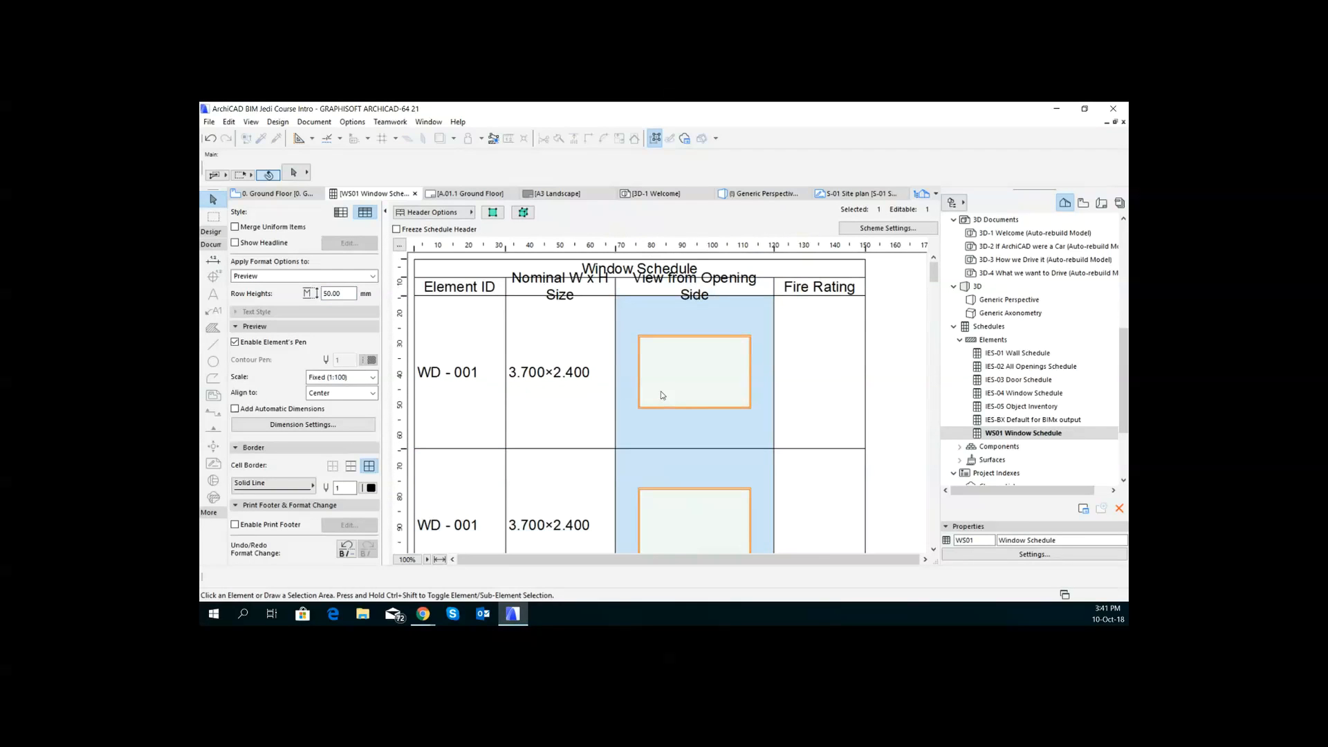
drag(406, 295, 408, 314)
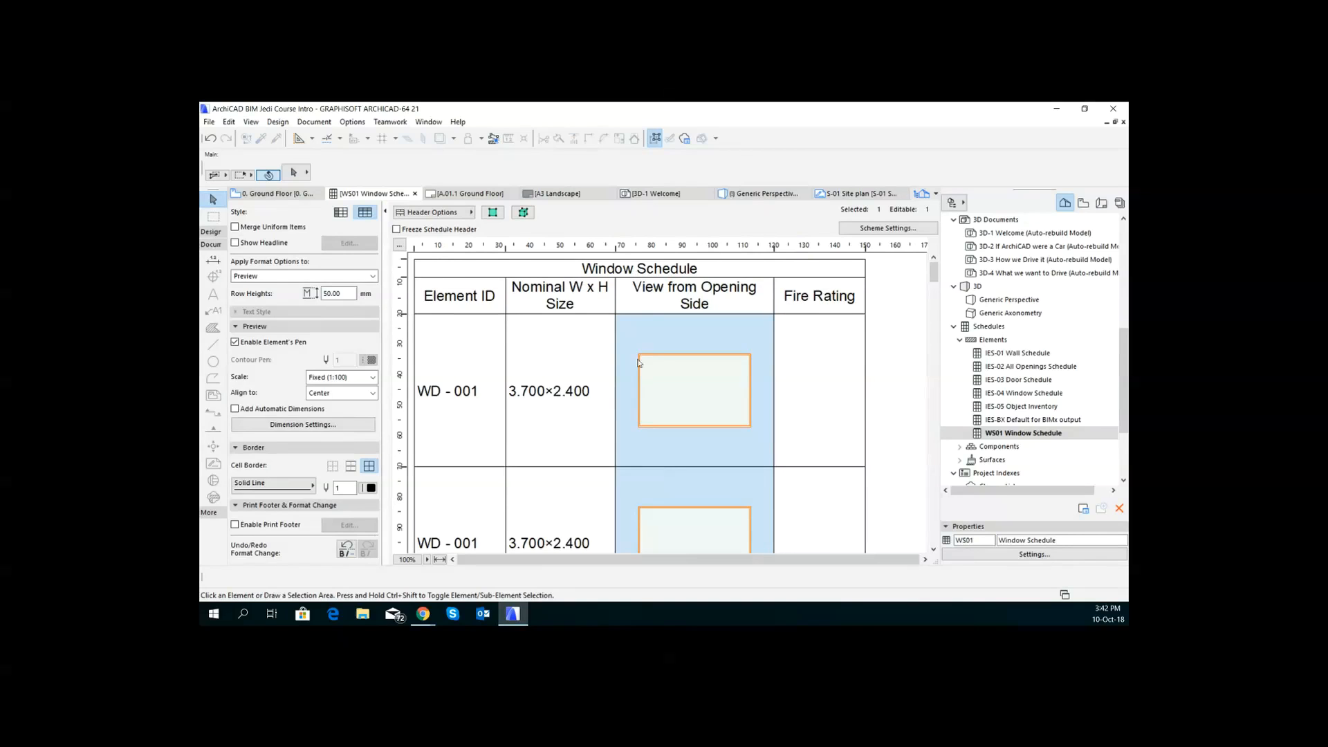
Step: Open the schedule title and the Nominal W x H Size, View from Opening Side and Fire Rating headers for text editing without altering them
click(627, 267)
drag(542, 269, 416, 268)
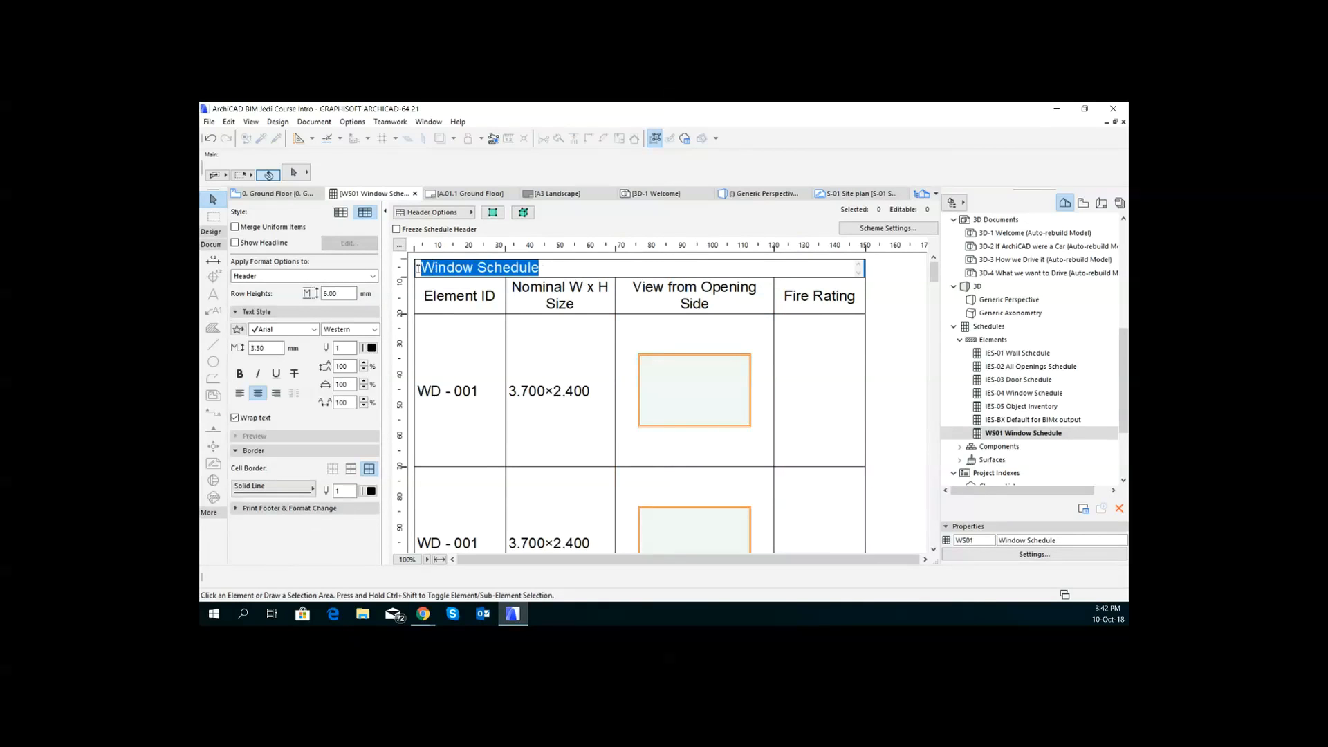
click(576, 302)
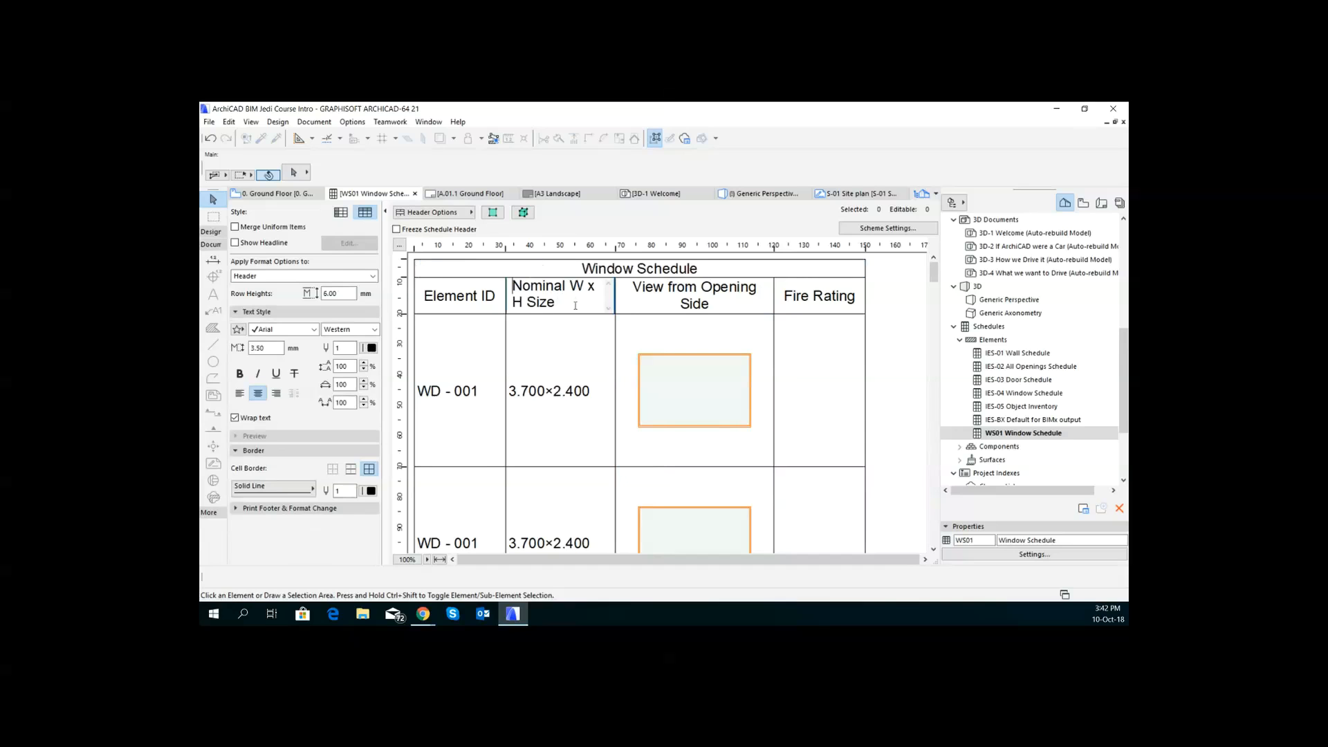
drag(543, 305, 504, 284)
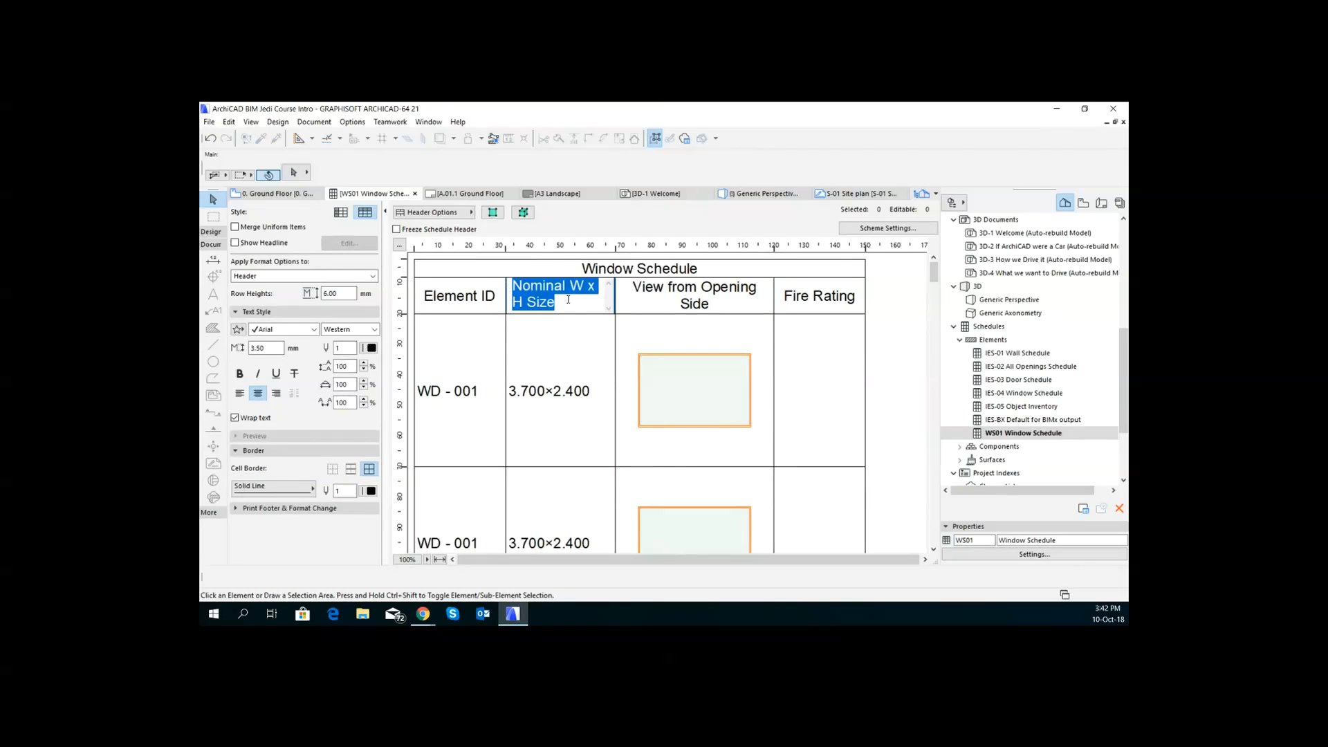
click(675, 309)
drag(653, 304, 623, 284)
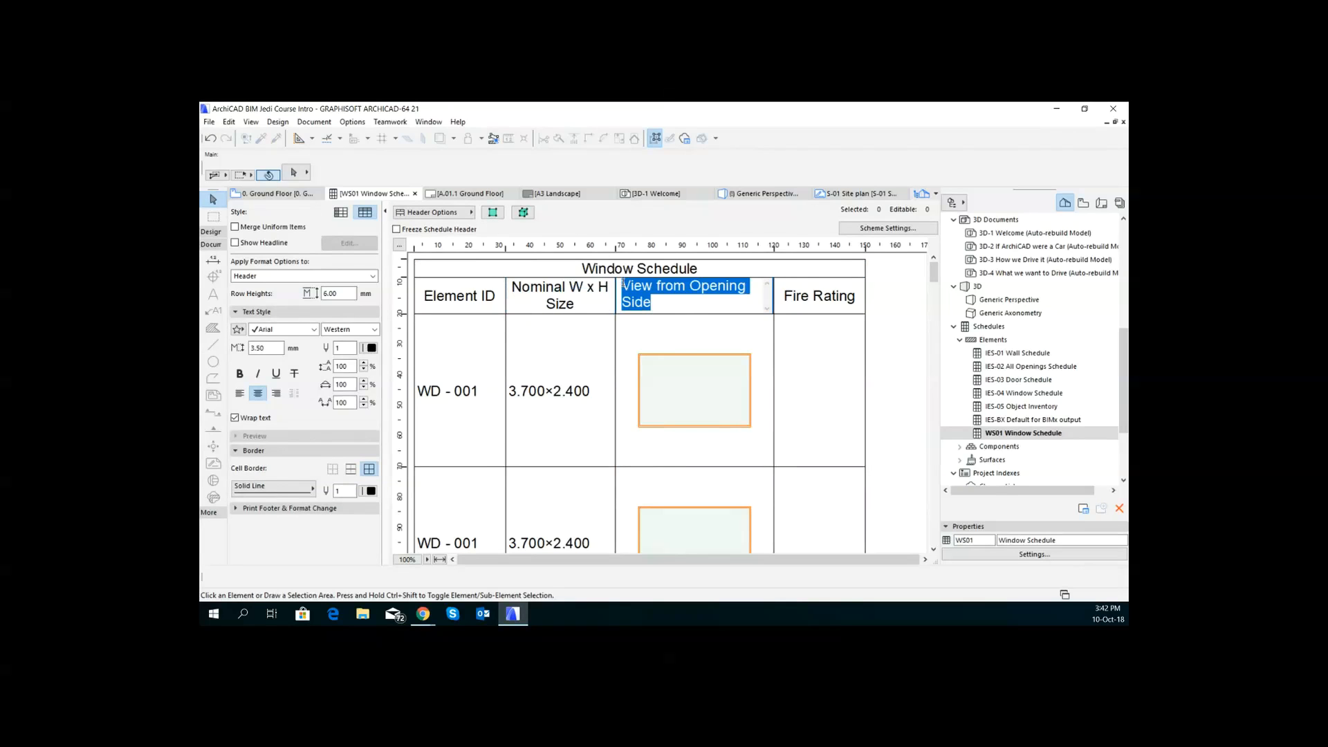
click(802, 300)
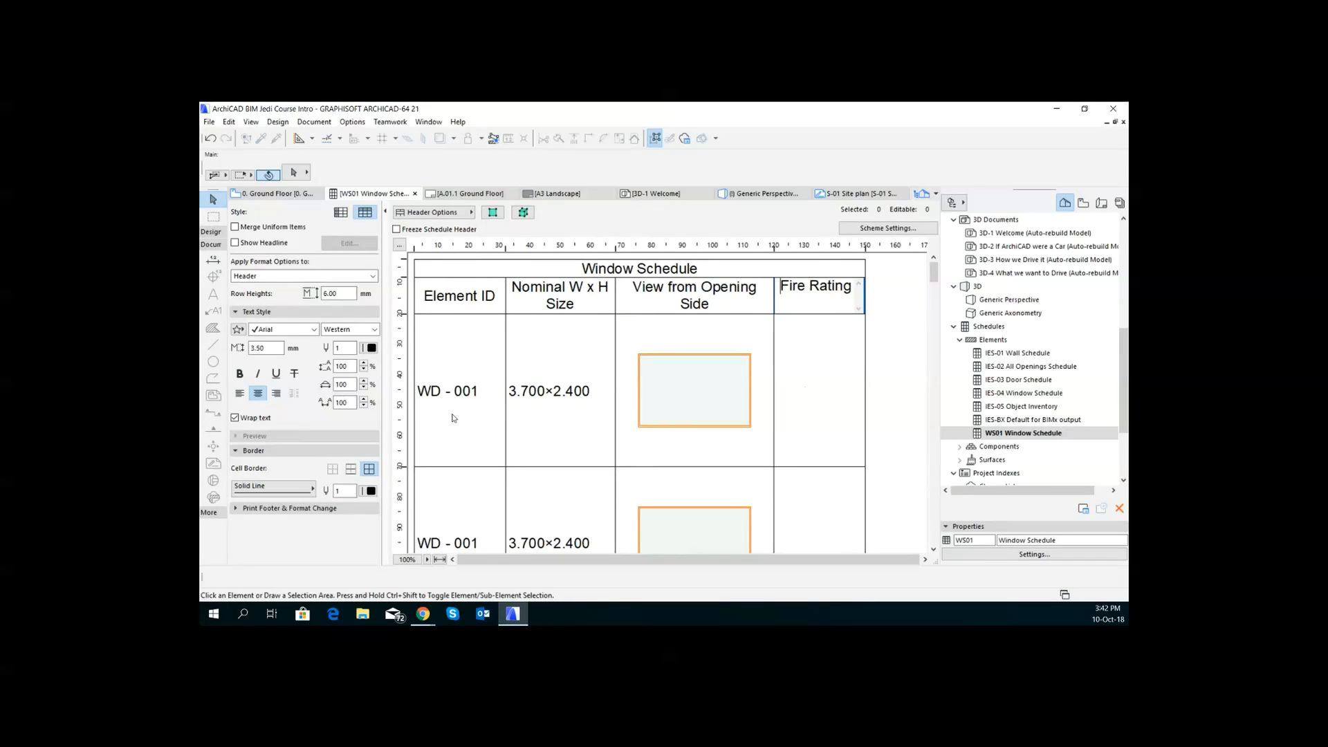
Step: Turn on merging of uniform items for the window schedule and check the merged rows
scroll(481, 425, down, 3)
scroll(480, 424, down, 5)
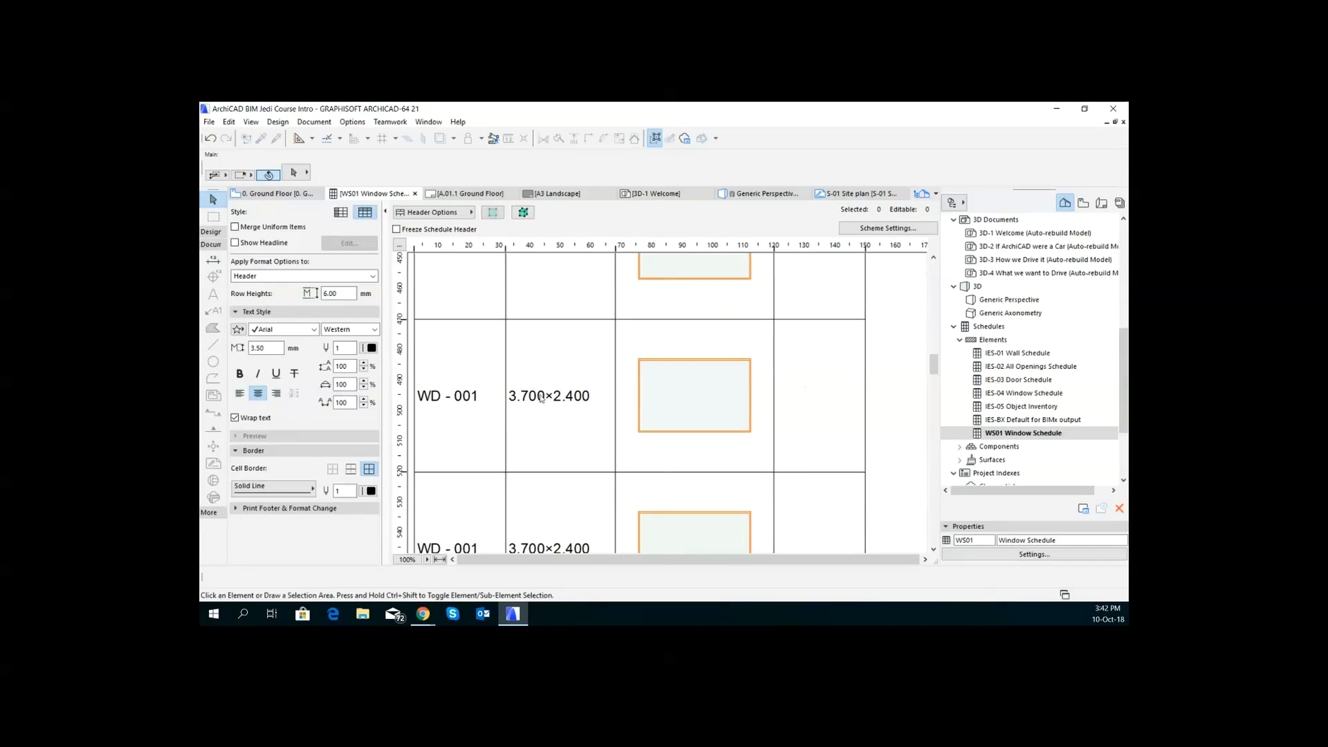
scroll(495, 408, down, 4)
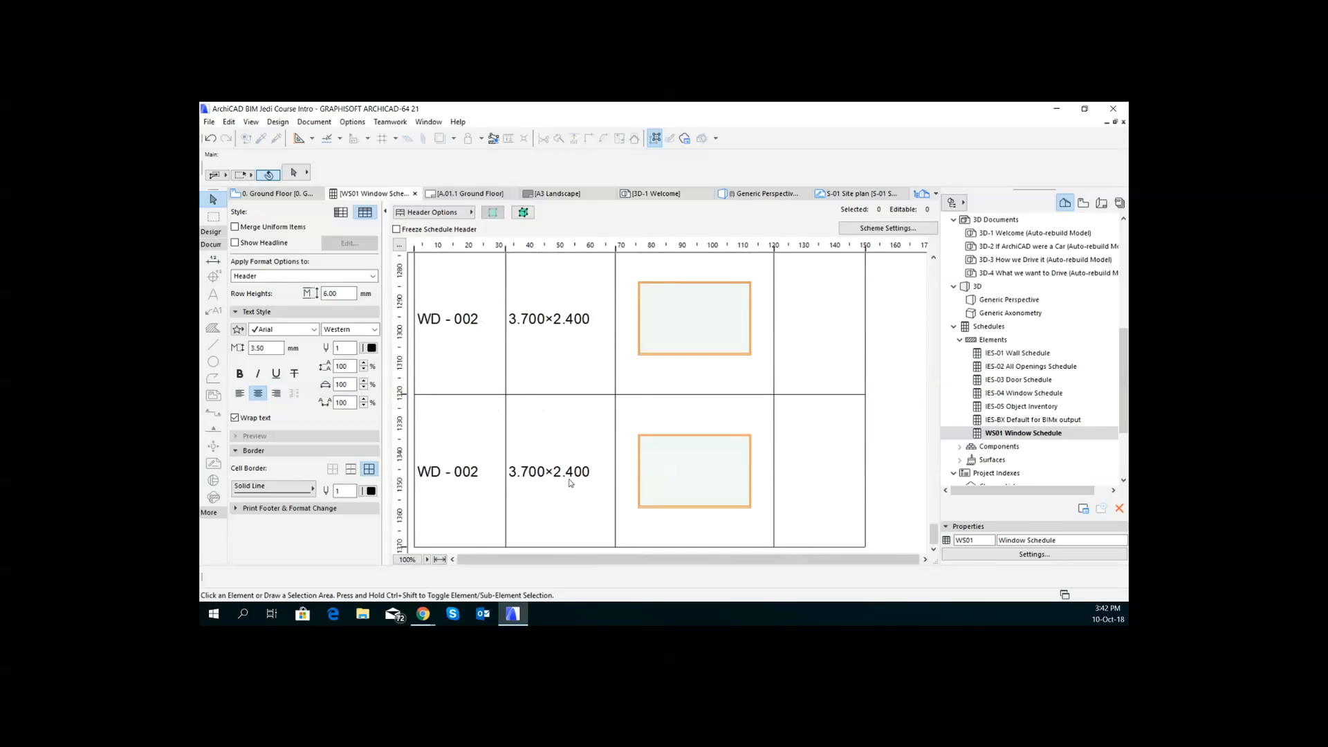
scroll(646, 469, up, 10)
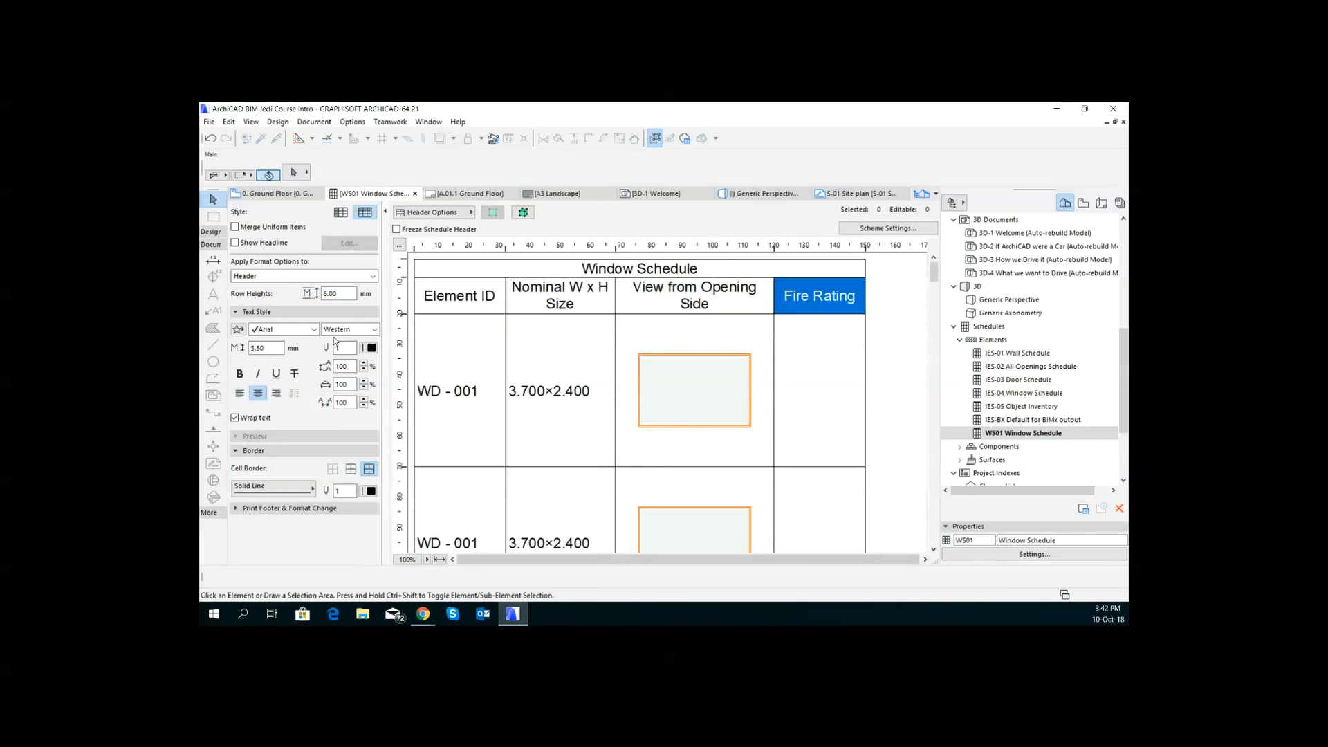
click(235, 228)
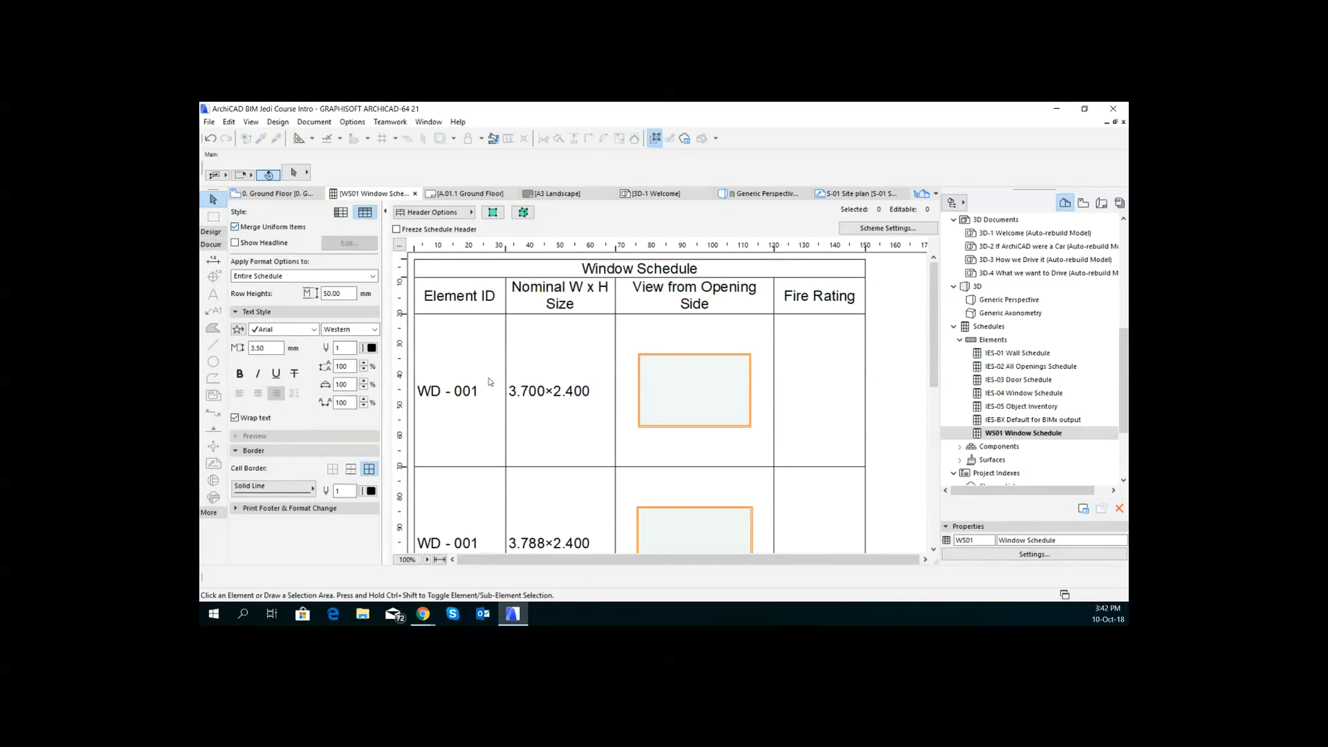
scroll(878, 344, down, 5)
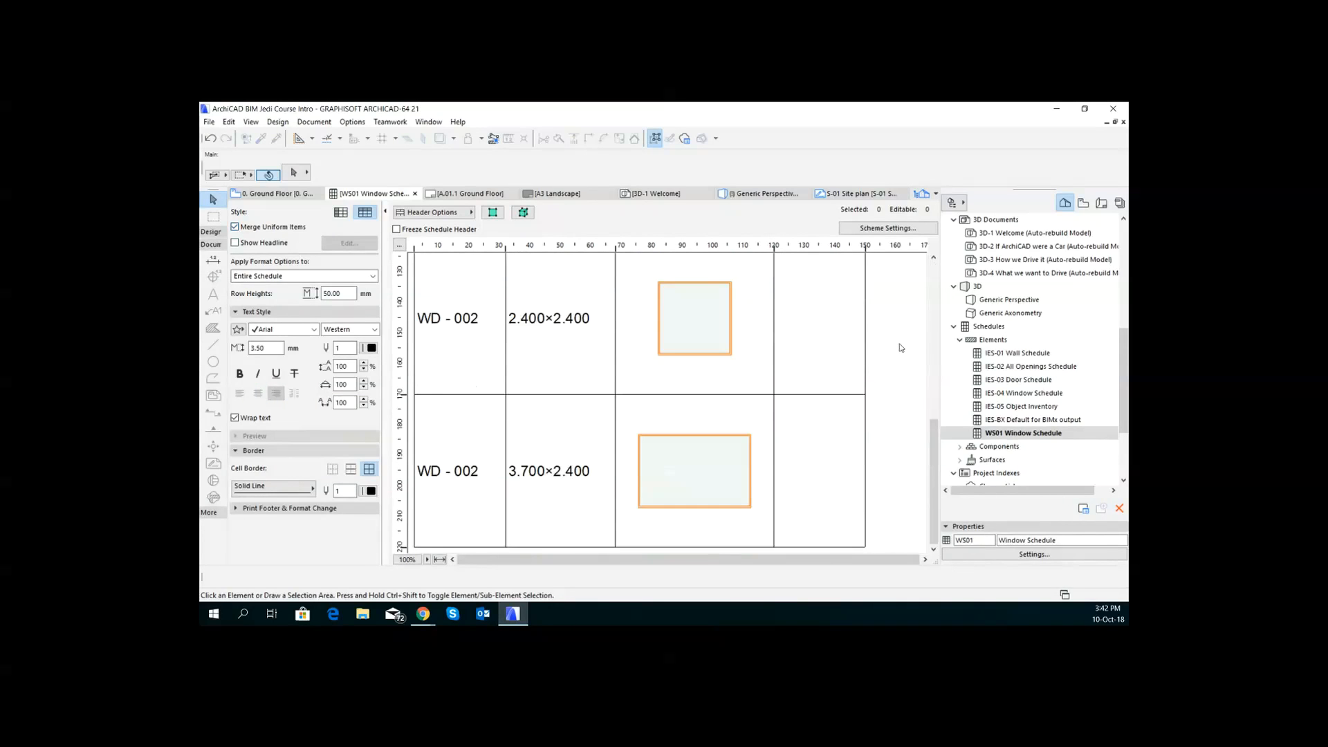
scroll(899, 360, up, 5)
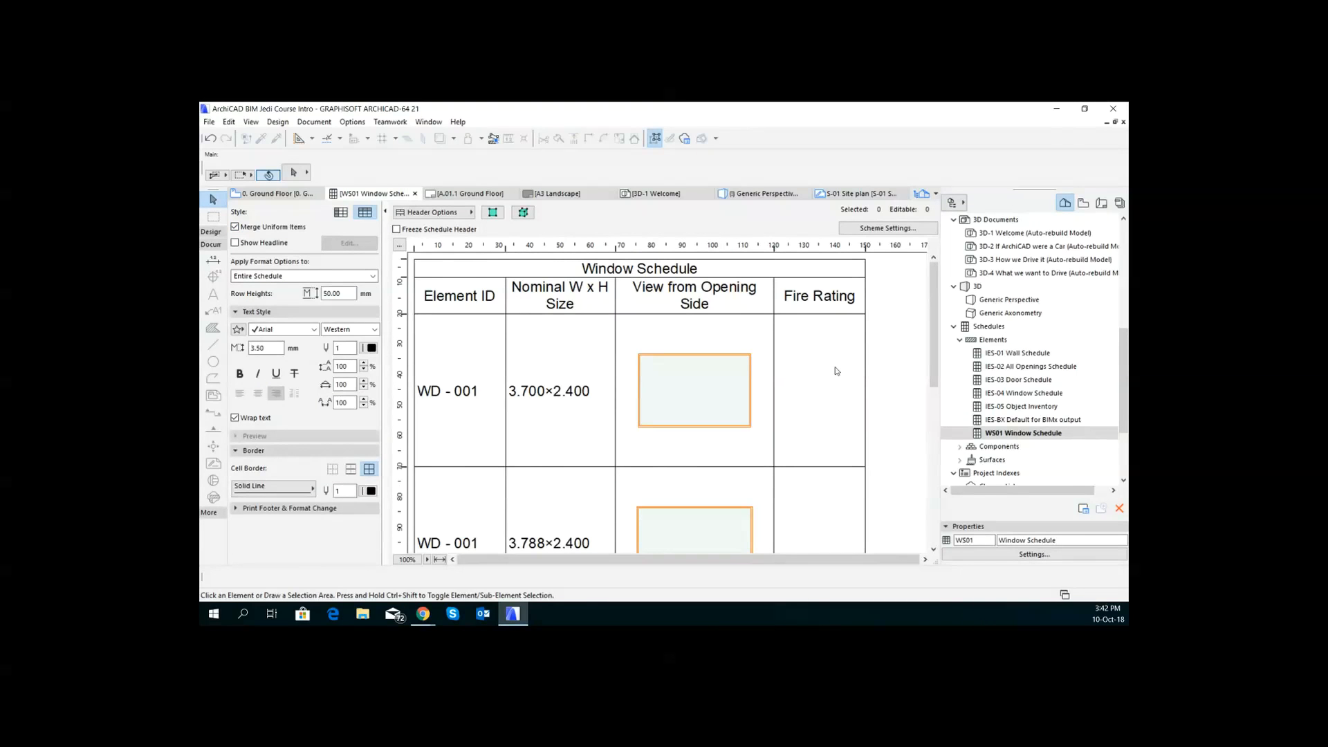
Step: Add the General field Quantity to the WS01 Window Schedule scheme and accept the settings
click(912, 229)
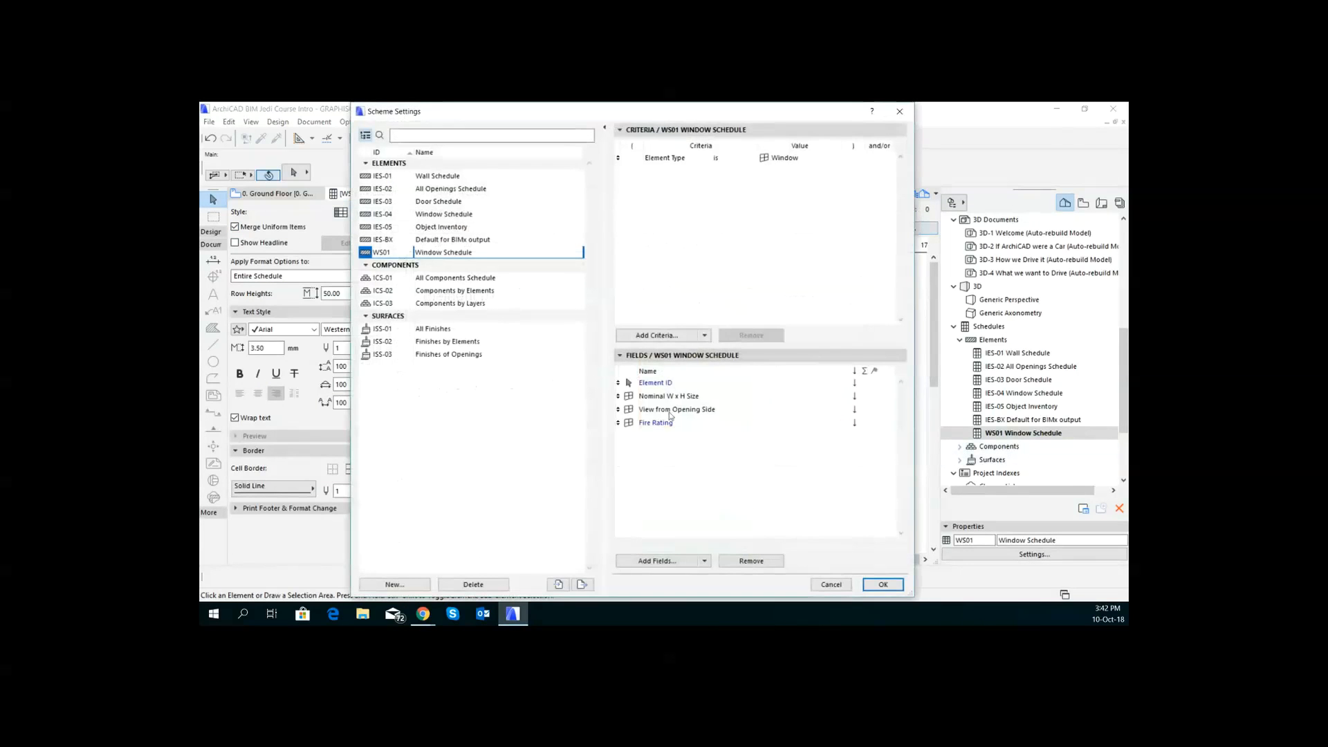
click(682, 561)
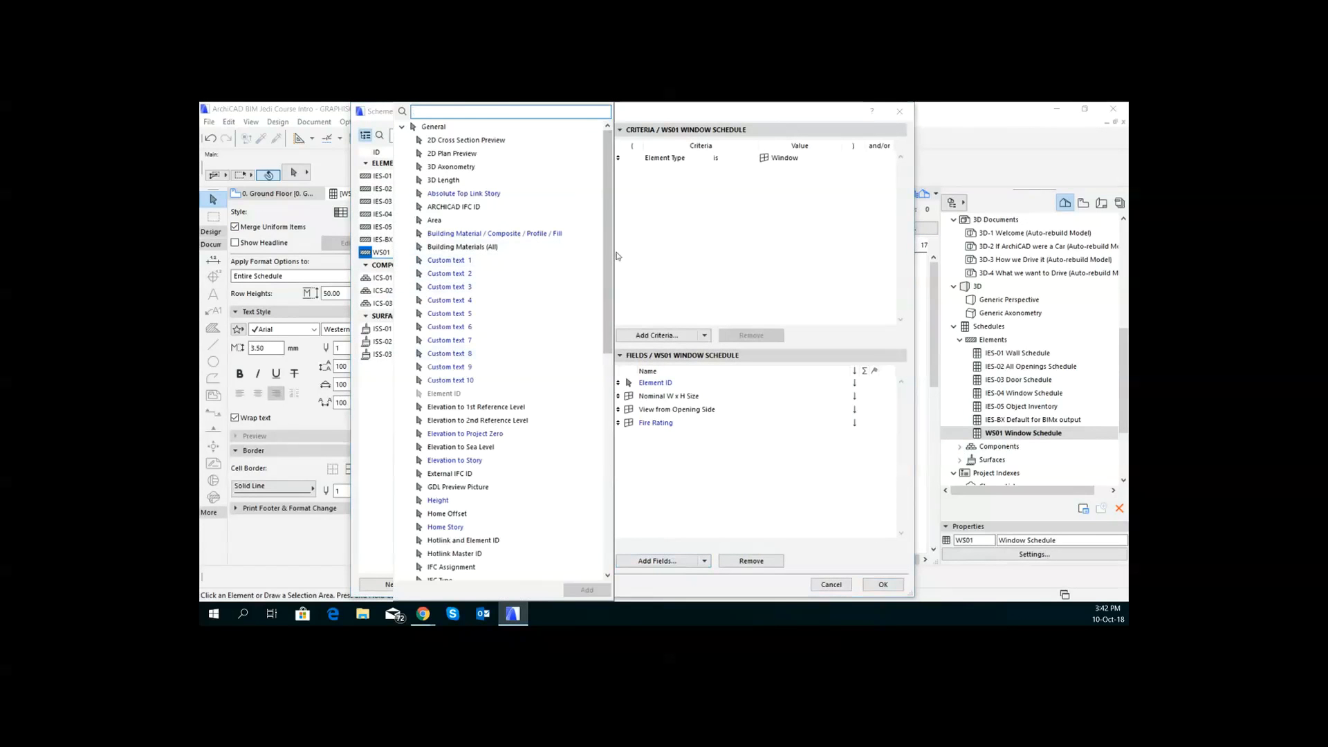
drag(610, 263, 609, 433)
double_click(461, 420)
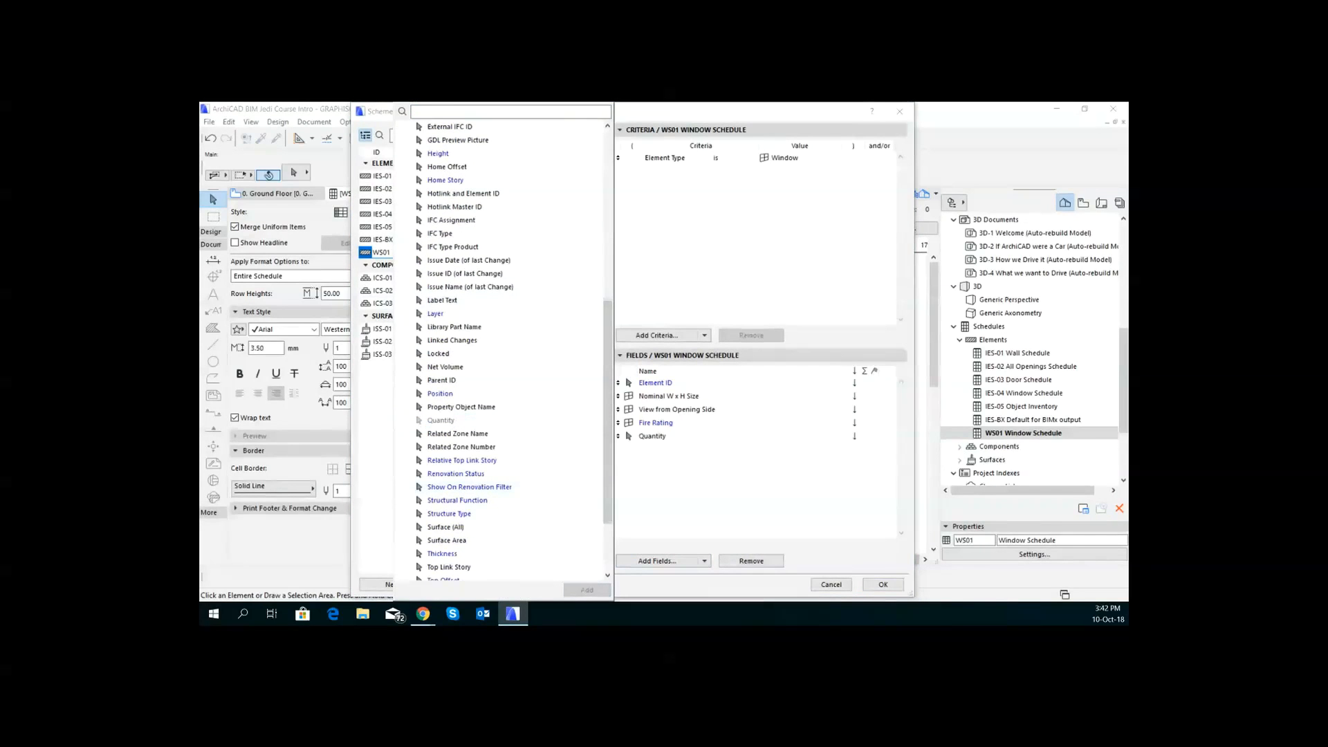
click(885, 586)
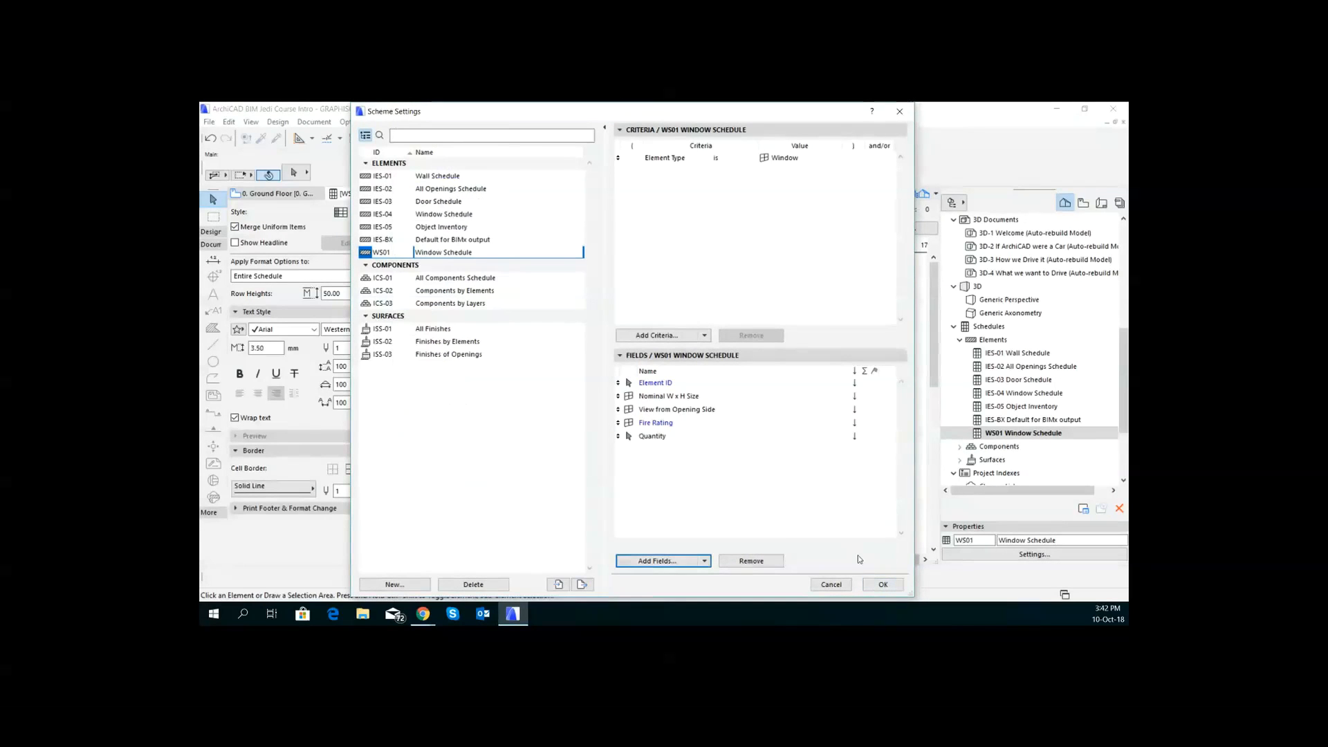
click(883, 584)
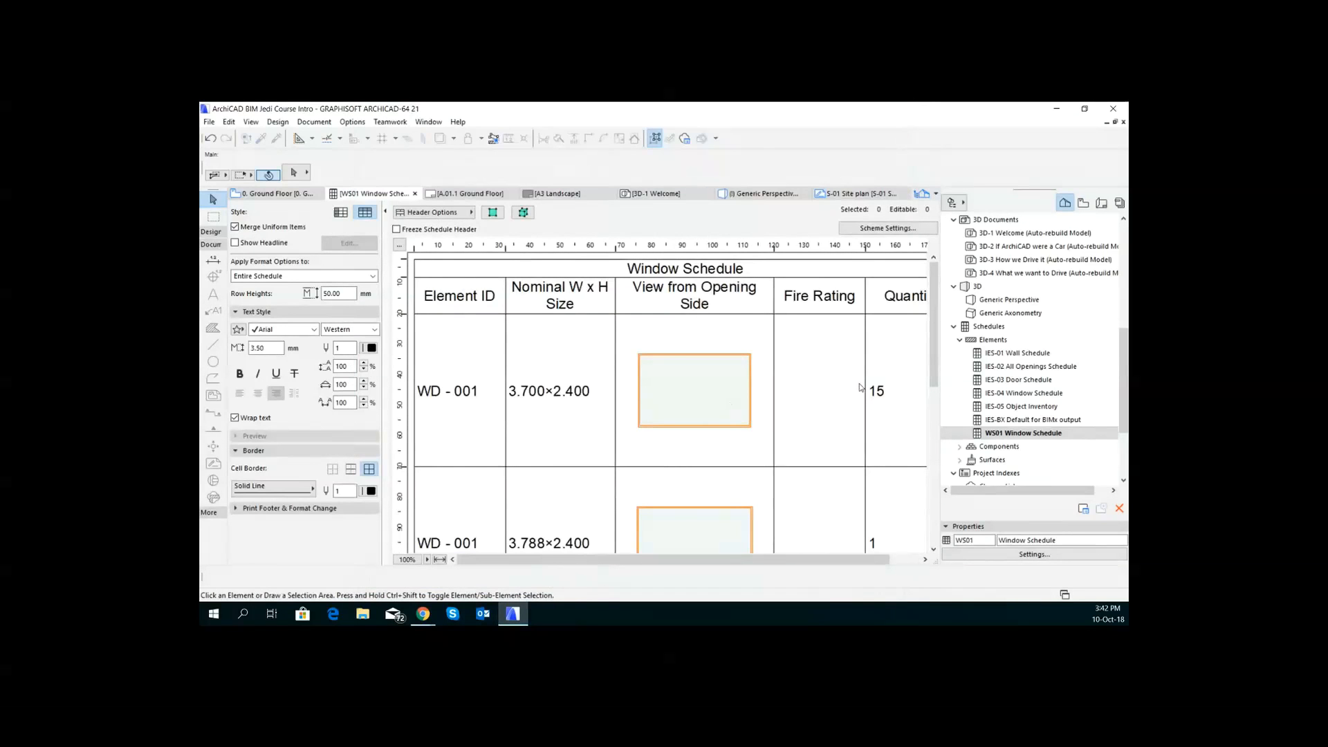
Step: Add the Manufacturer and Country of Origin properties from the Manufacturing group to the WS01 Window Schedule fields
scroll(861, 394, down, 5)
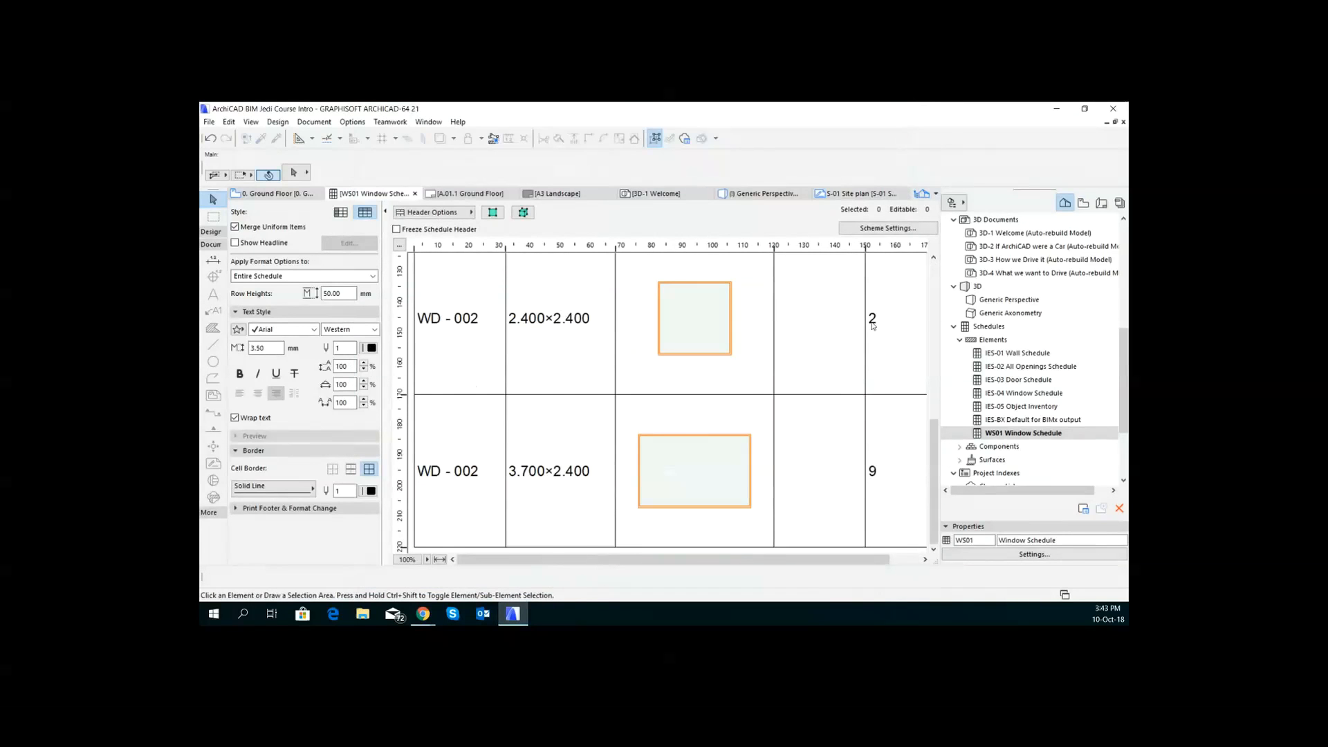
scroll(873, 326, up, 5)
drag(933, 352, 932, 409)
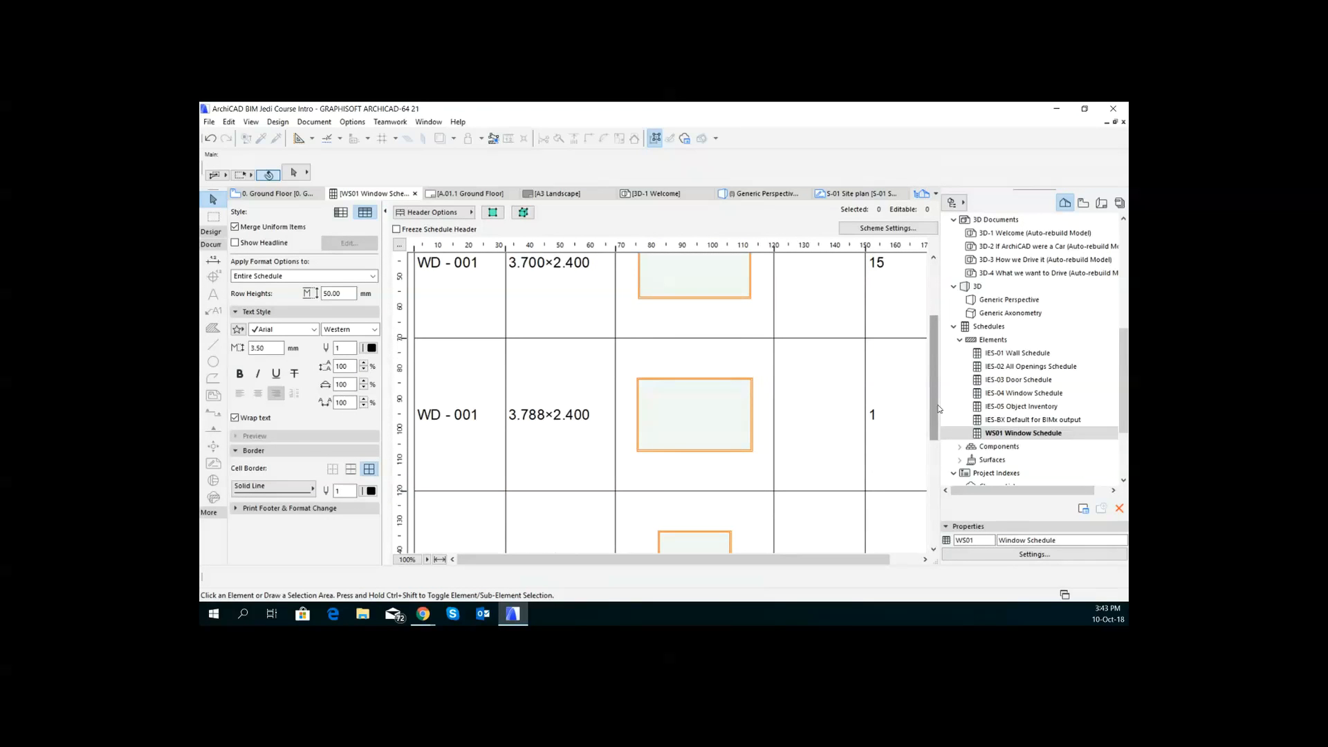
click(888, 229)
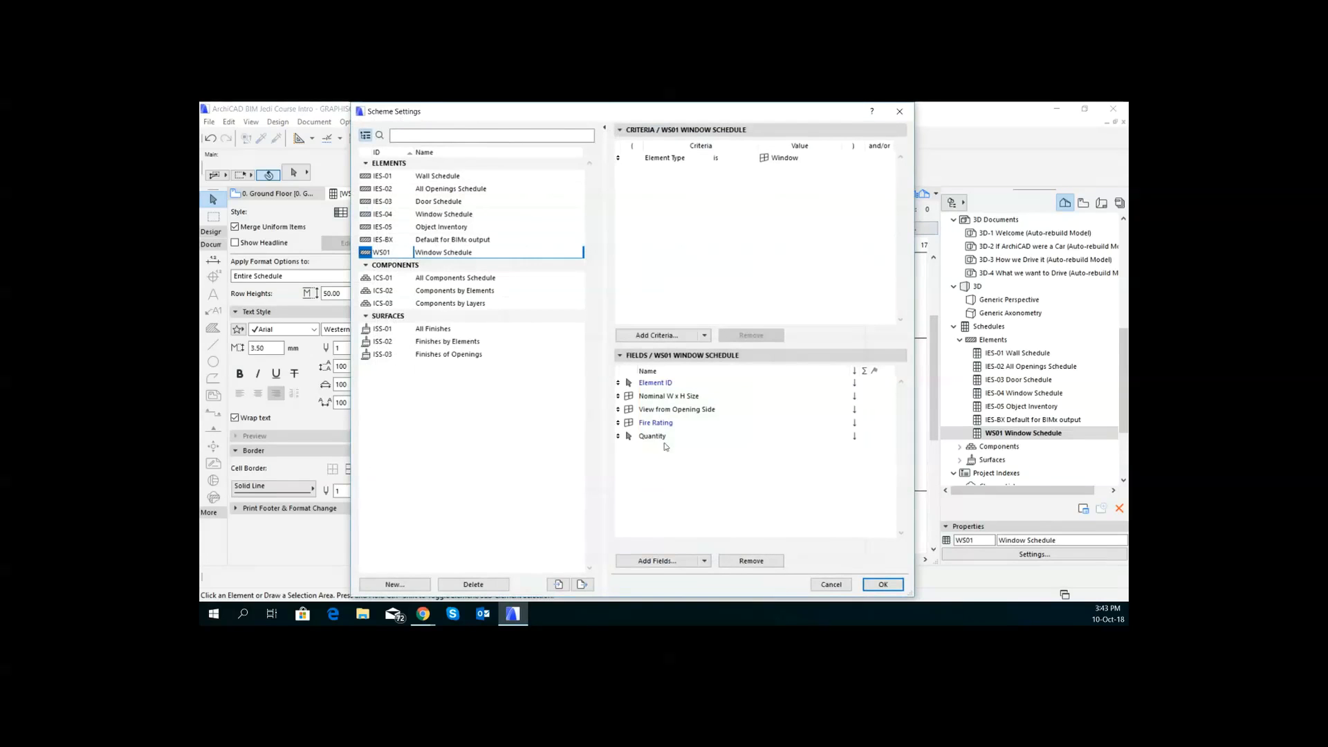
click(675, 562)
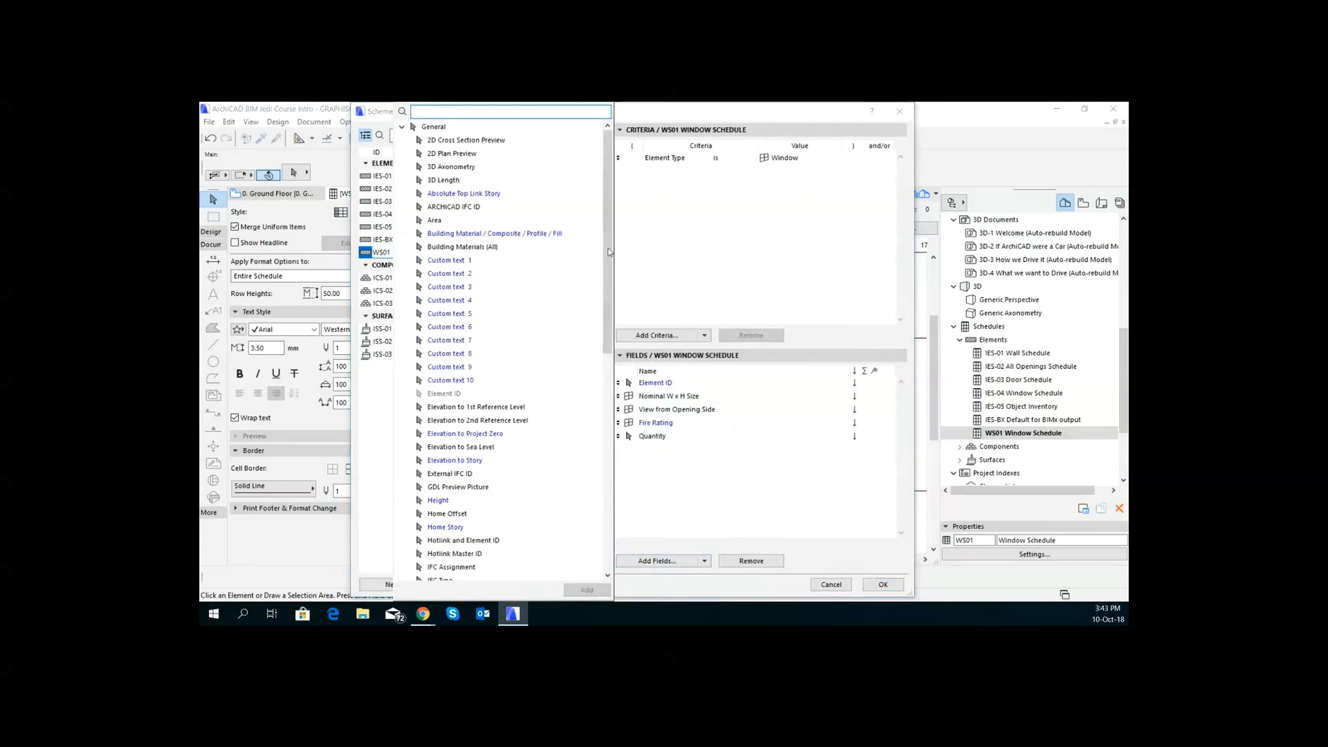
click(401, 126)
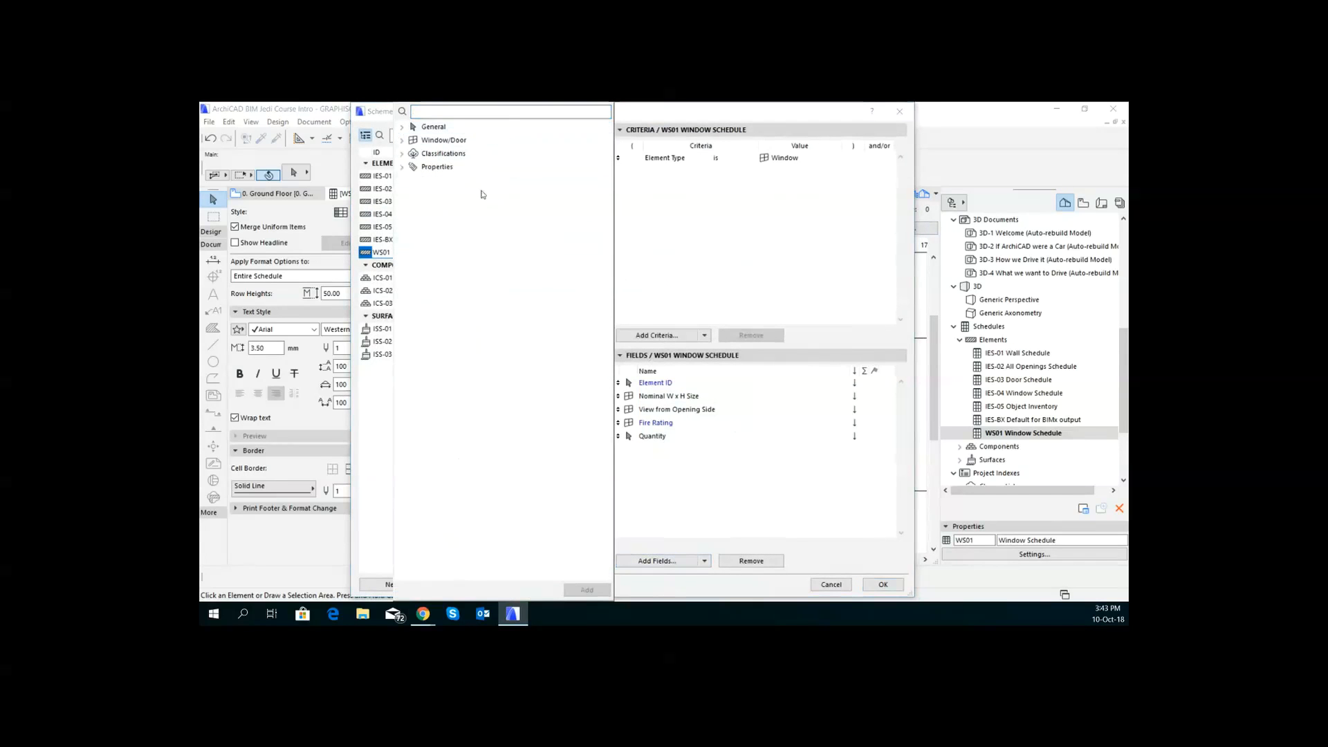
click(401, 168)
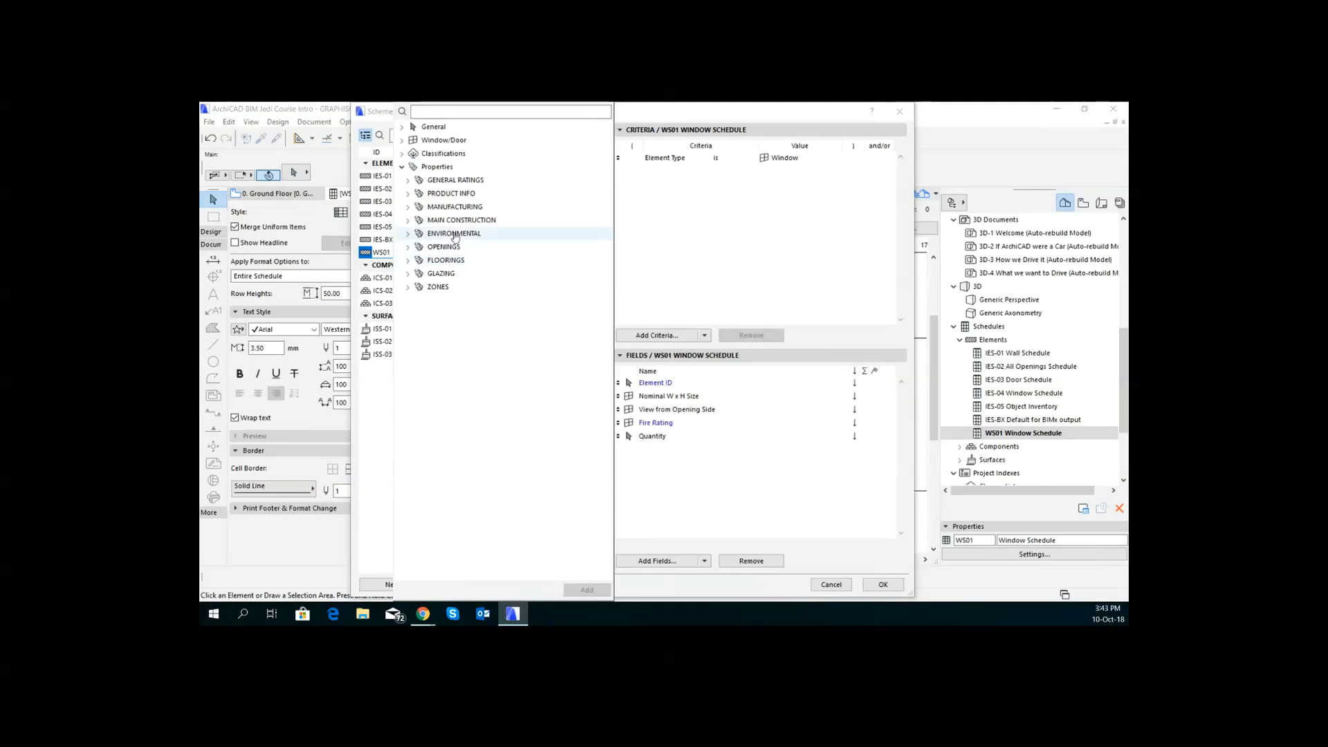
click(408, 194)
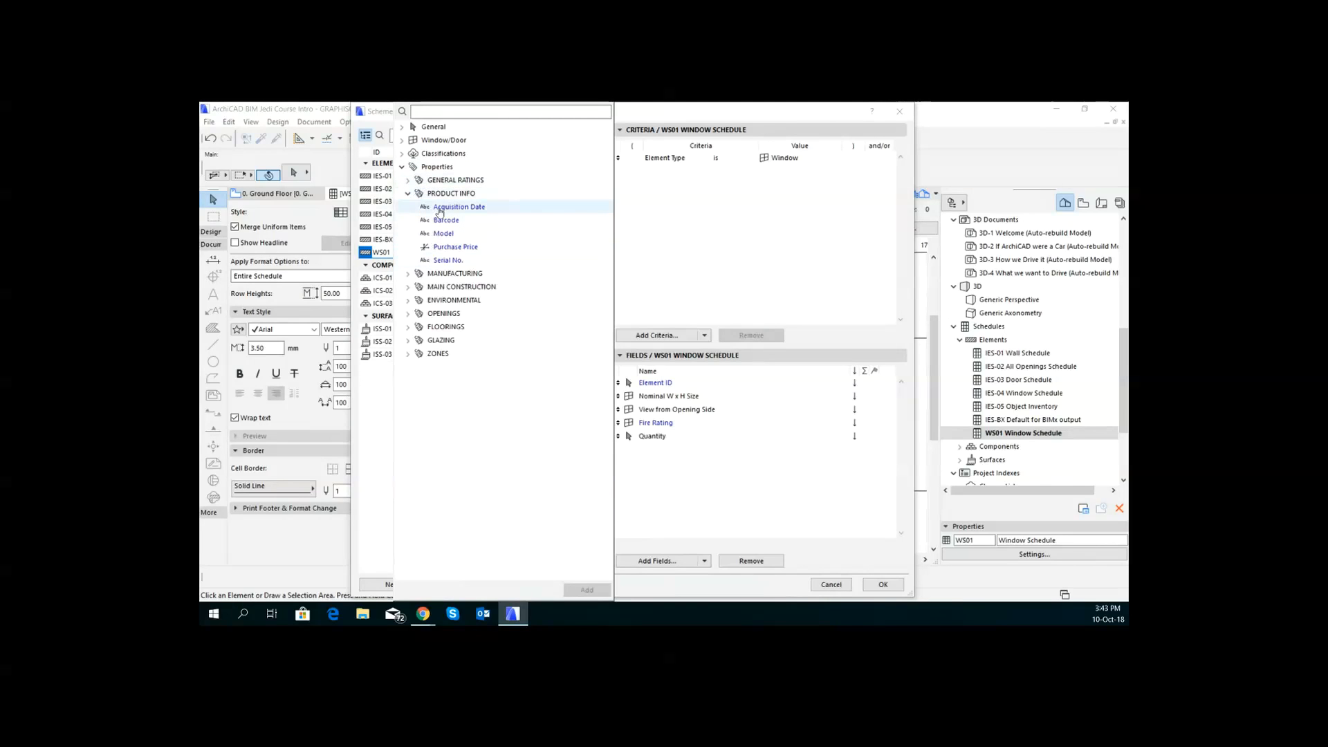
click(408, 182)
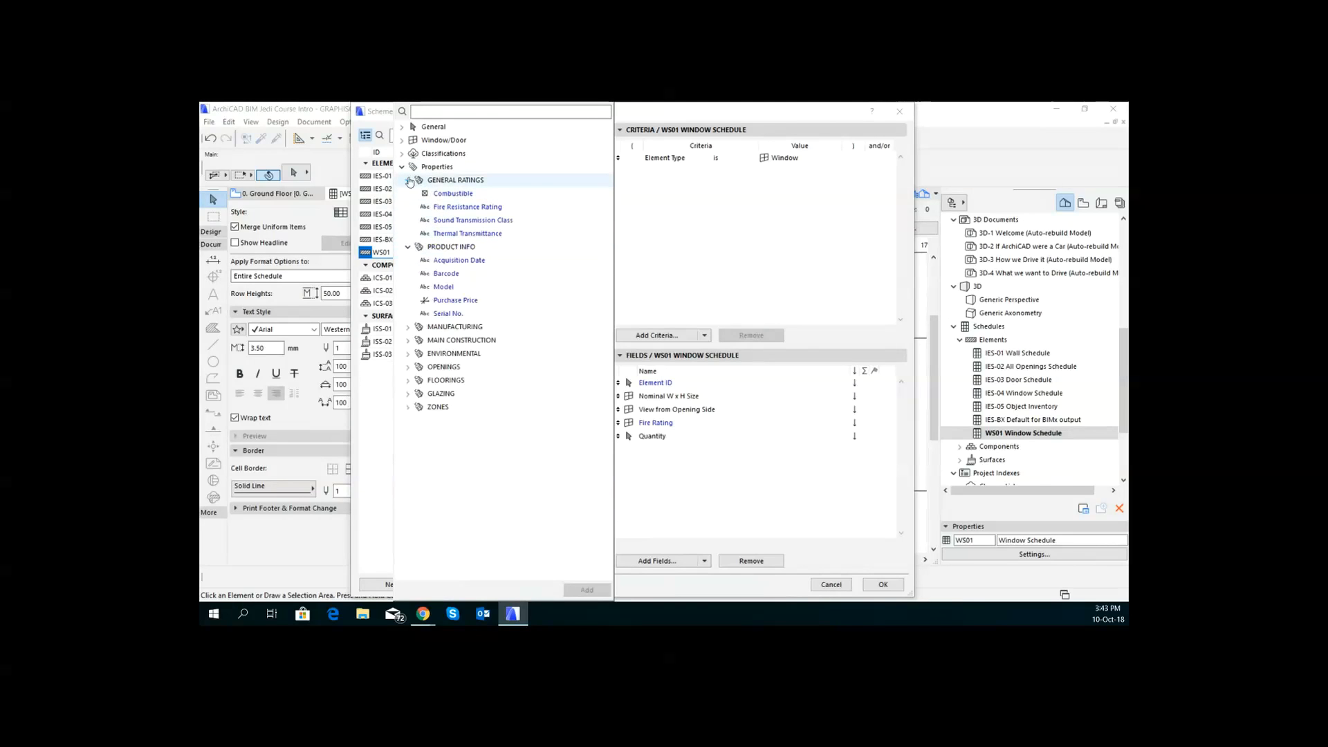
click(409, 181)
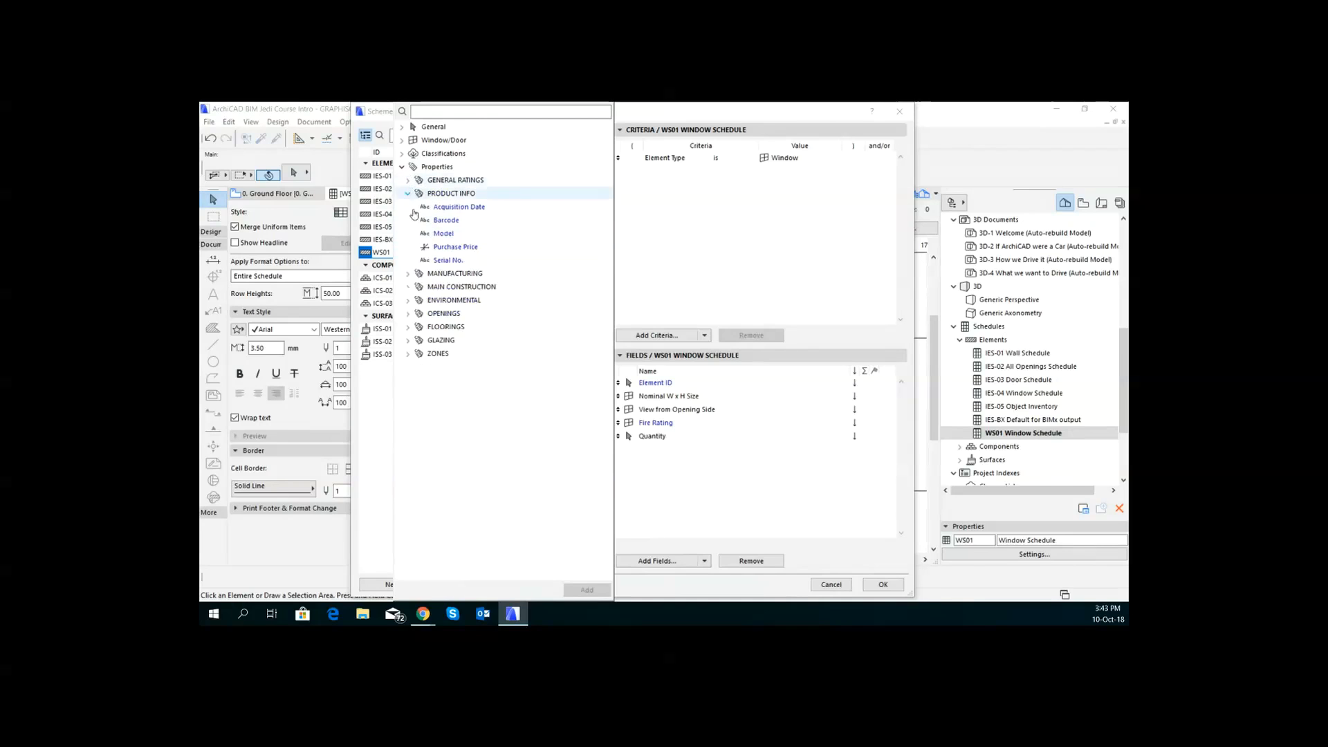
click(408, 273)
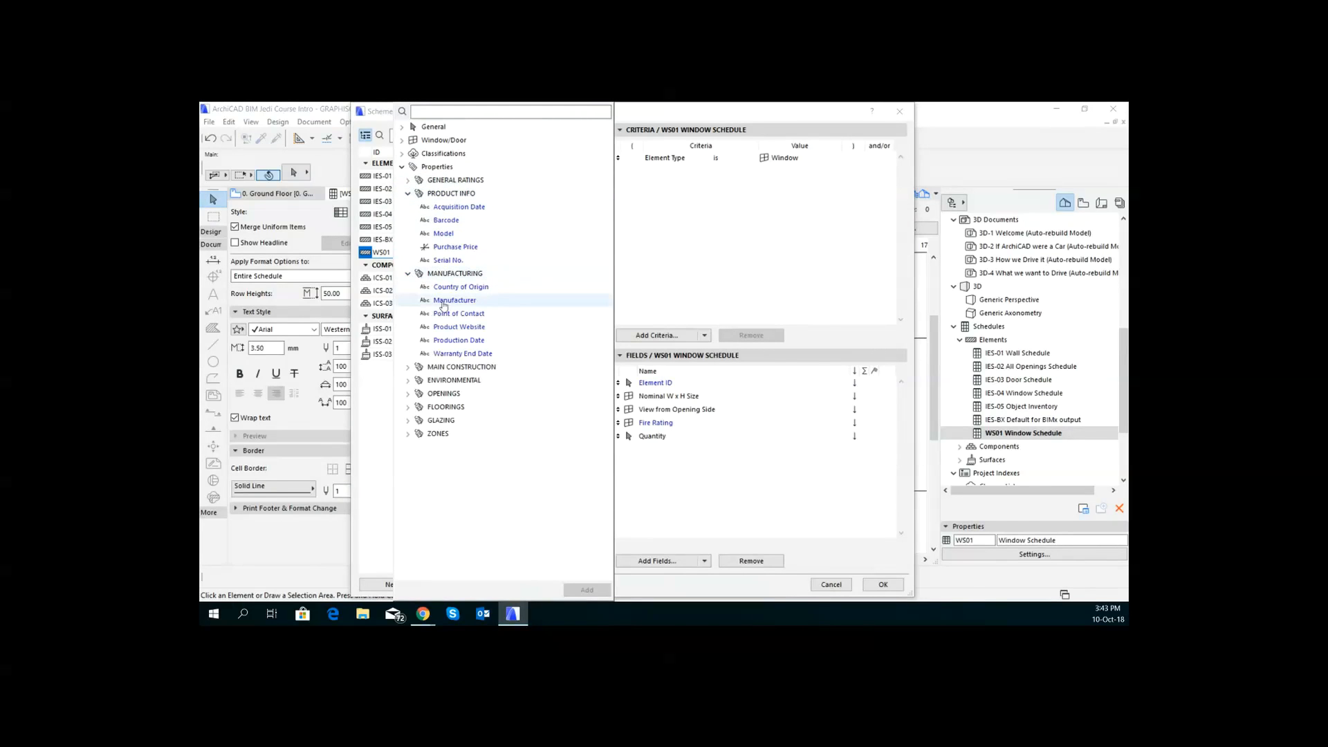
double_click(491, 303)
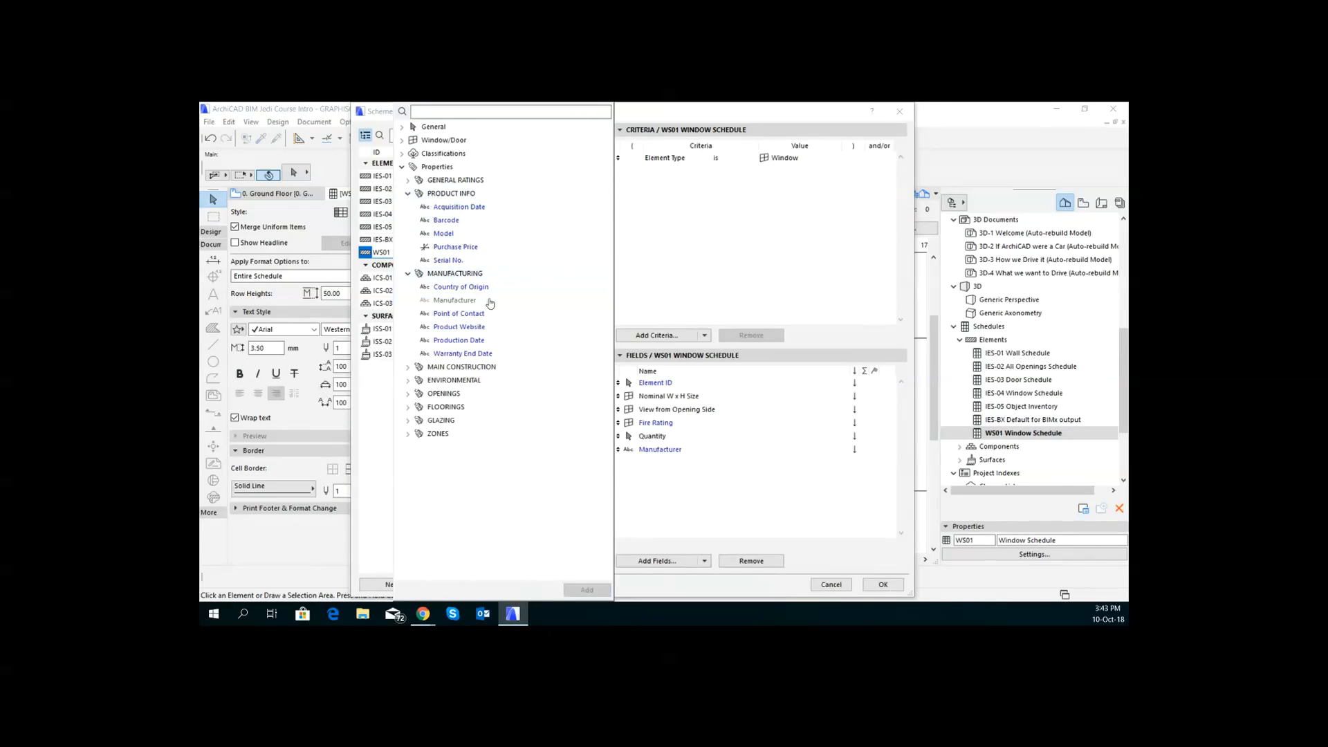
double_click(496, 289)
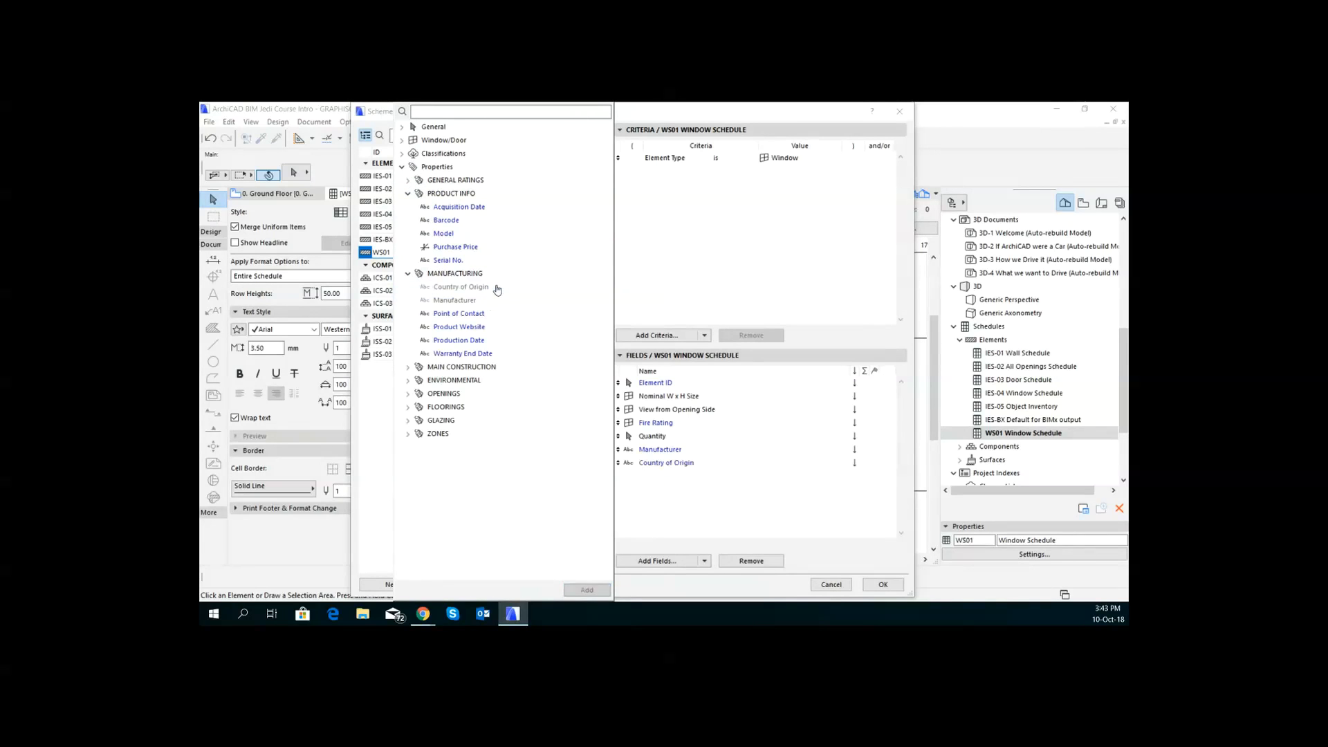
Step: Add the Glazing properties Laminated and Tempered to the window schedule fields and accept the scheme settings
click(408, 368)
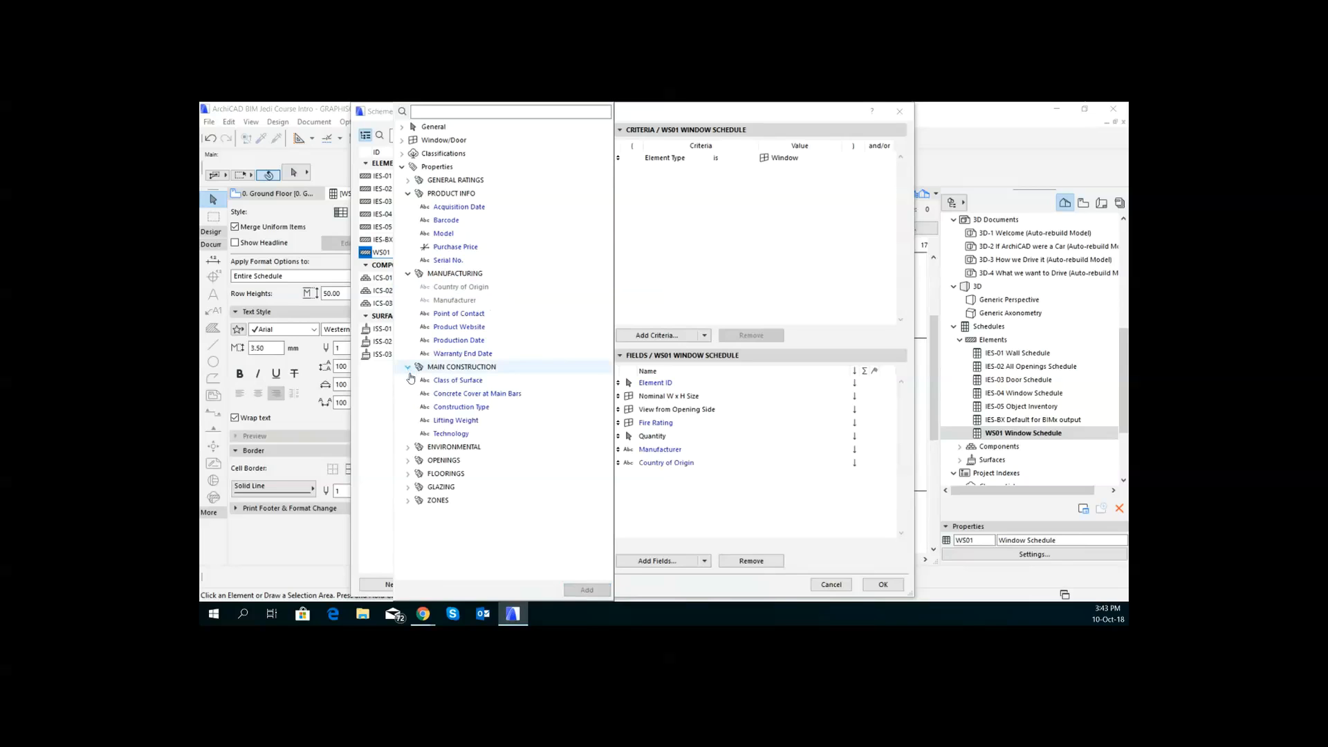
click(408, 447)
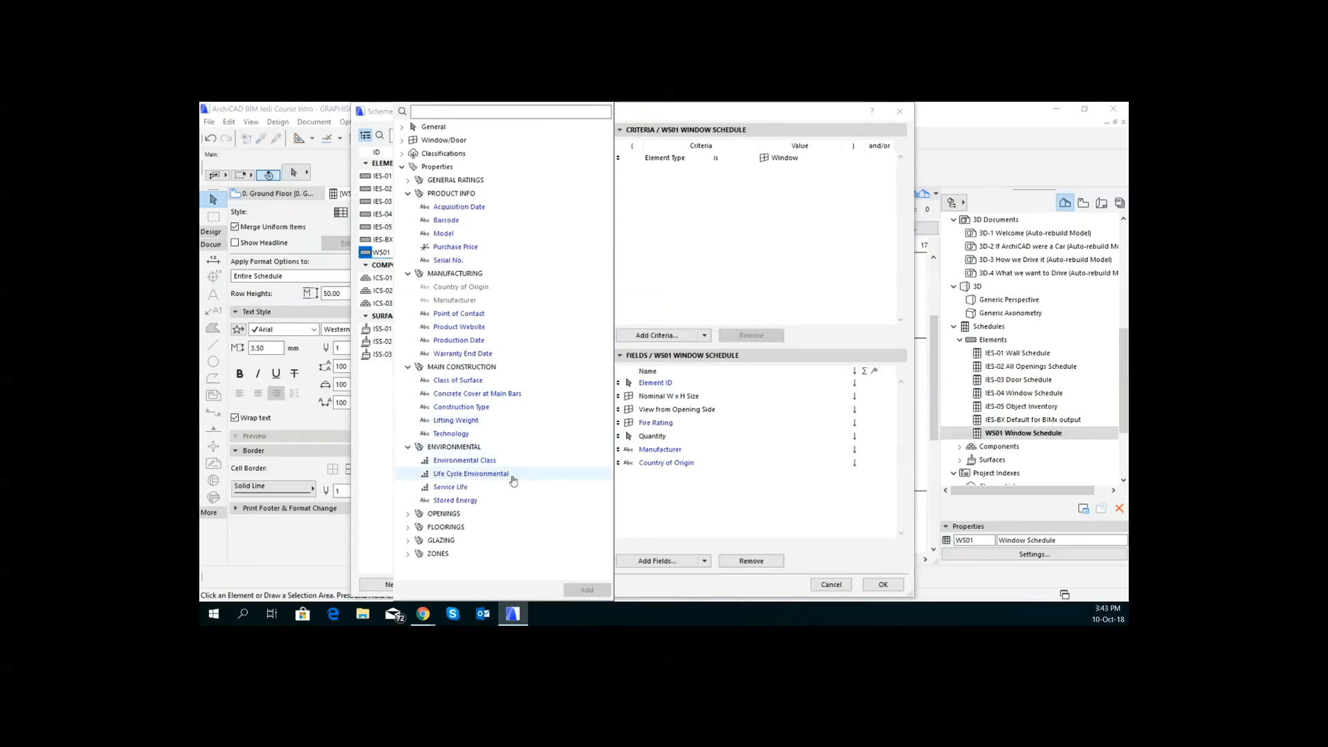
click(408, 514)
scroll(512, 505, down, 2)
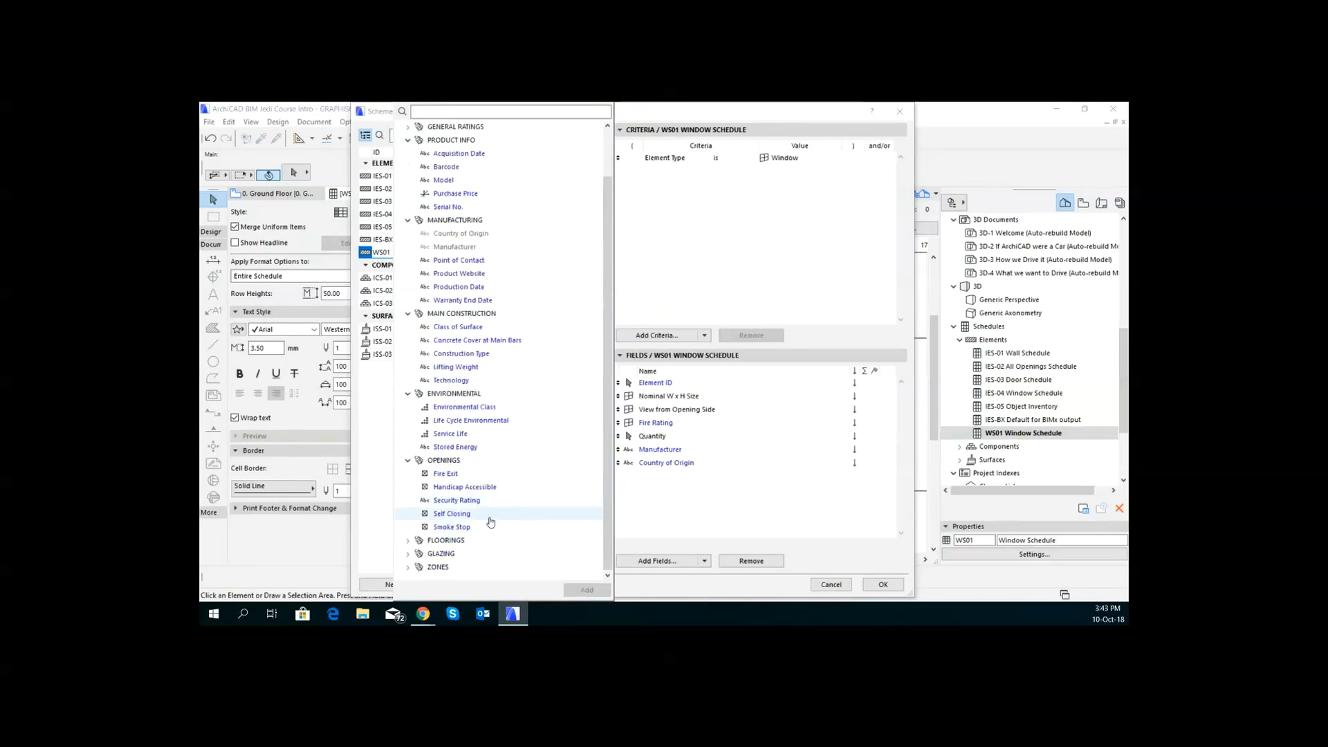
click(408, 553)
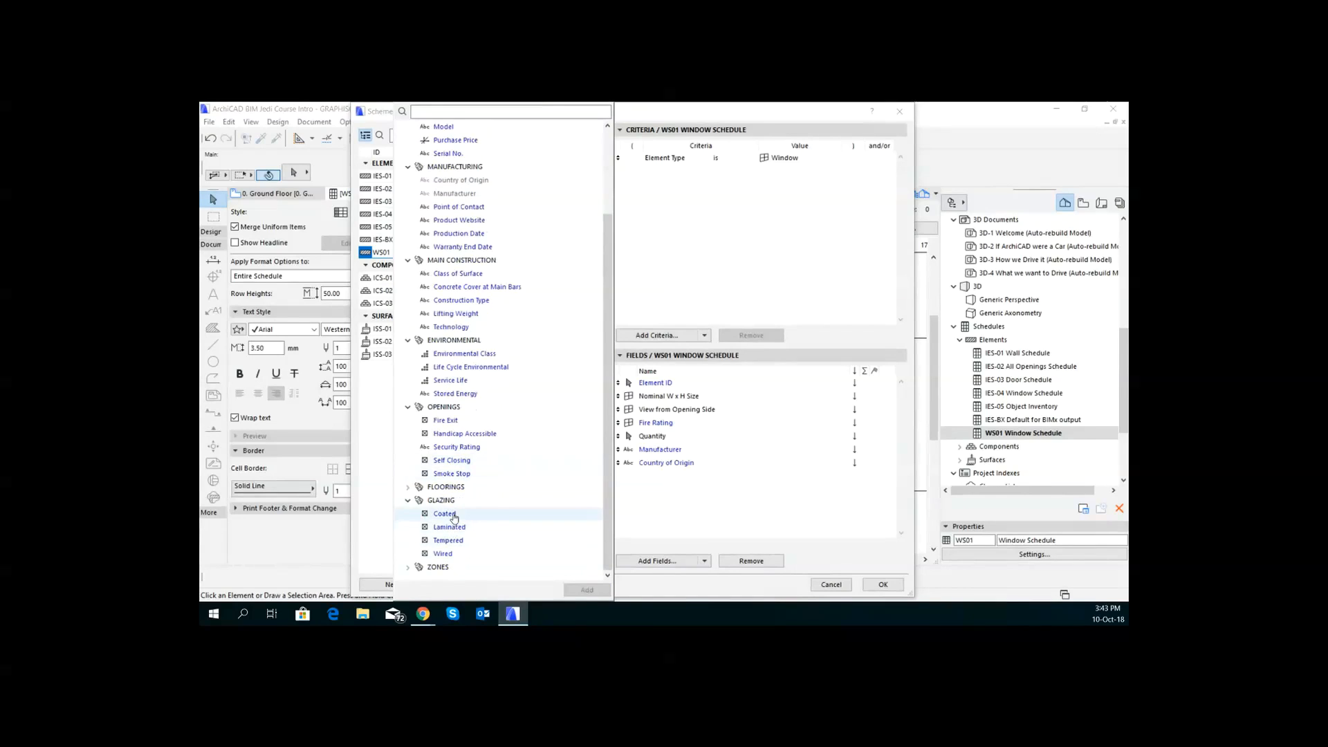
double_click(455, 529)
double_click(448, 540)
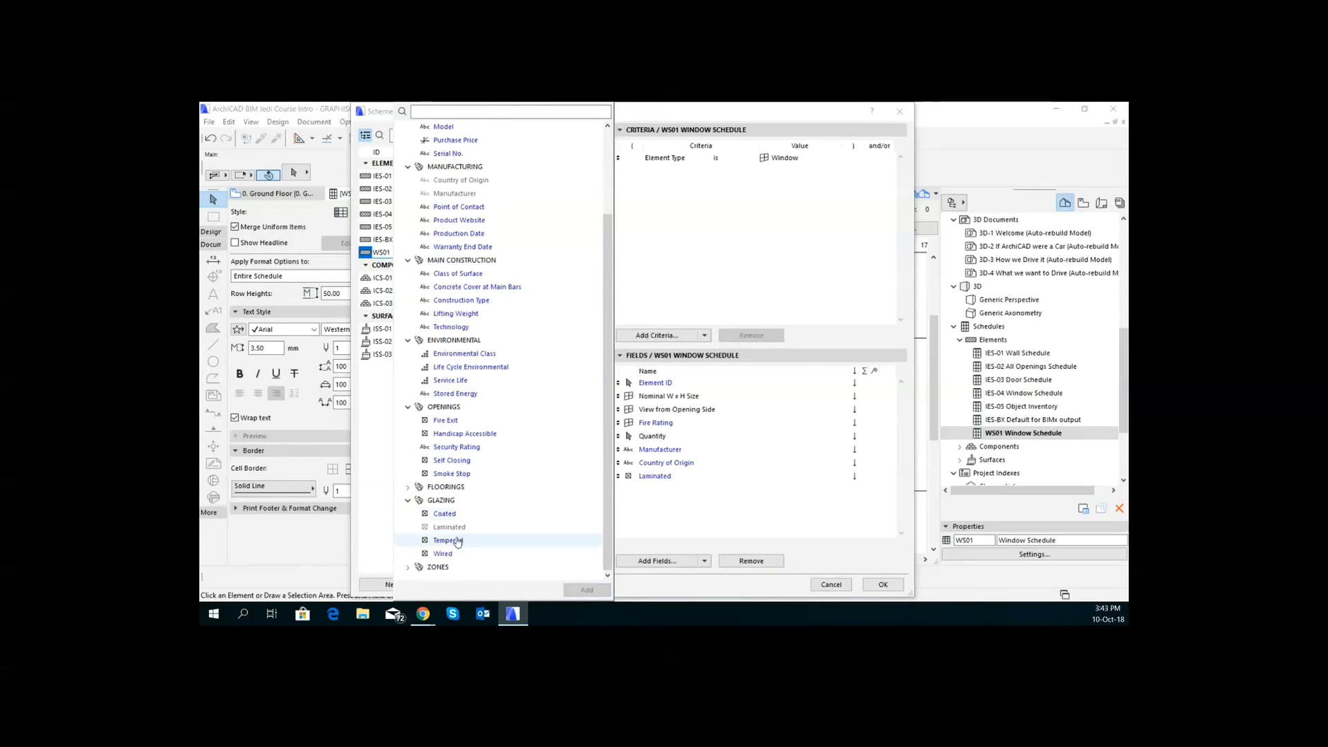
click(927, 592)
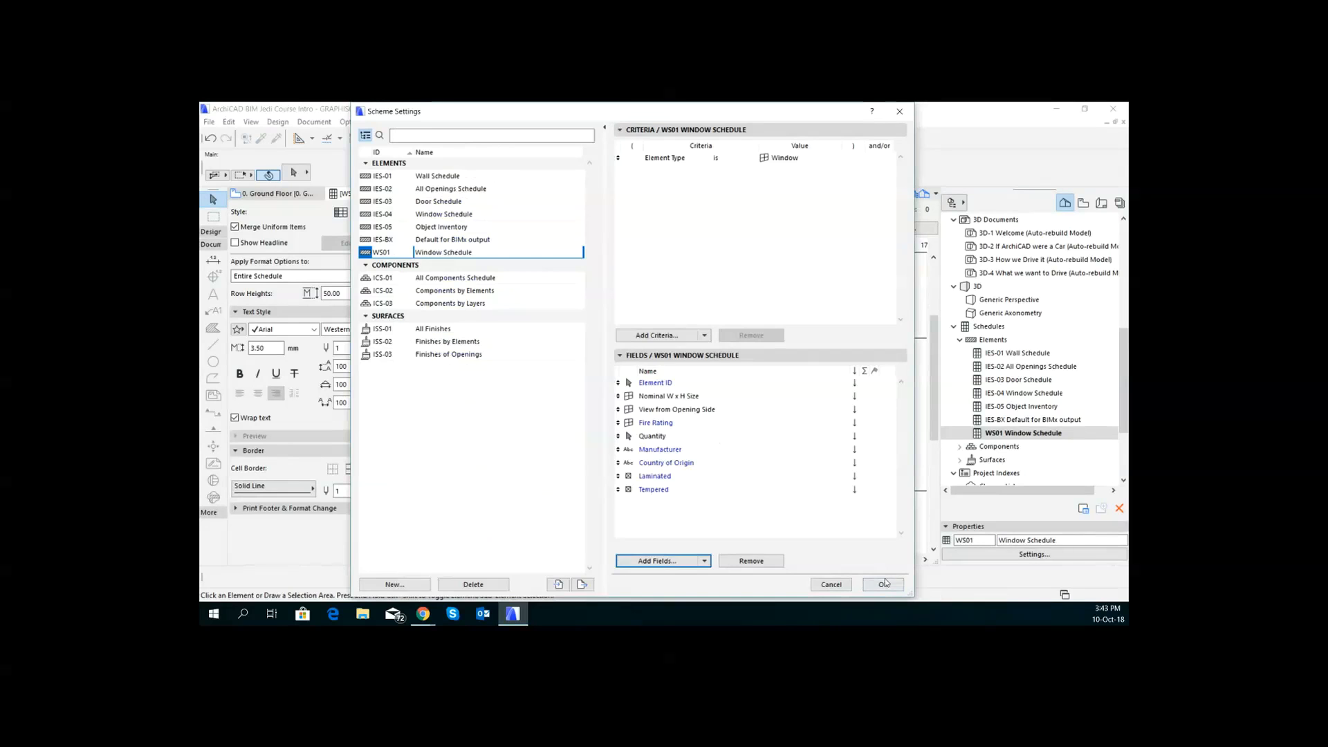
click(885, 583)
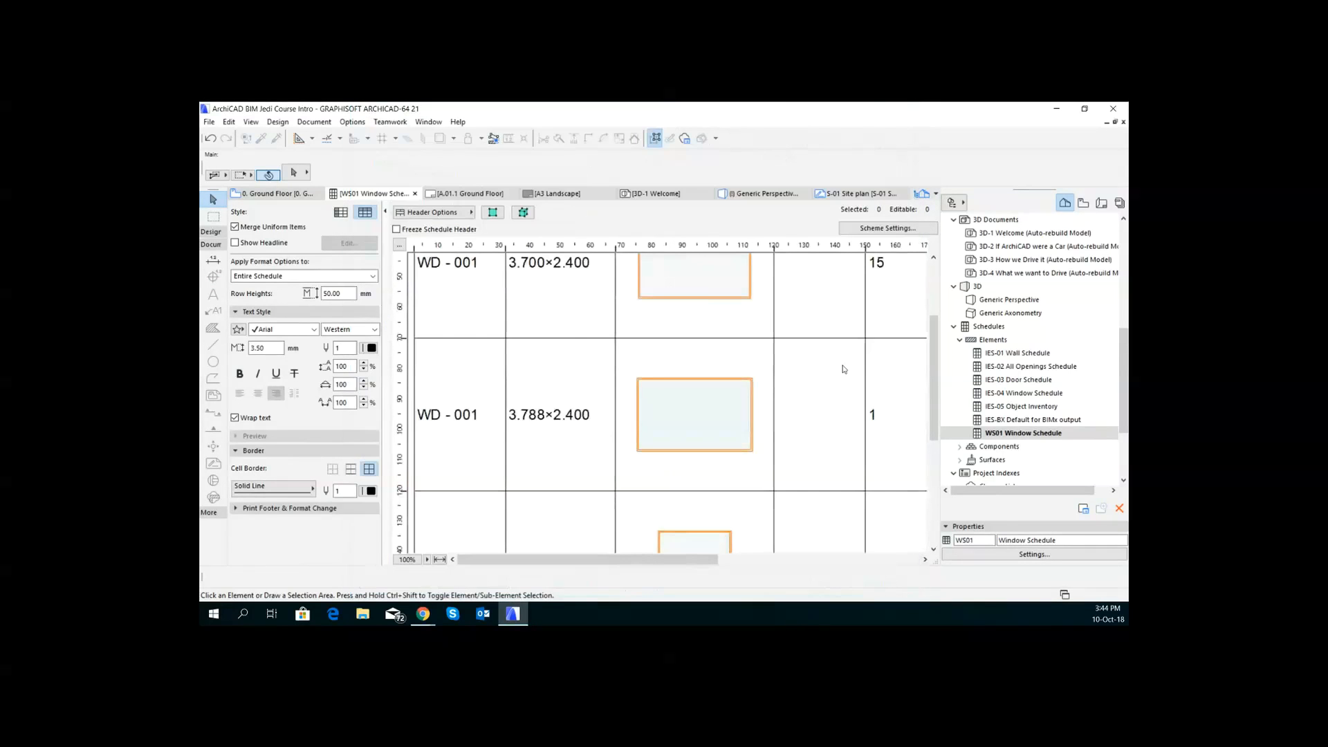
Step: Check the added property columns in the window schedule and turn off merging of uniform items
scroll(844, 368, up, 3)
drag(631, 564, 837, 578)
scroll(754, 410, down, 5)
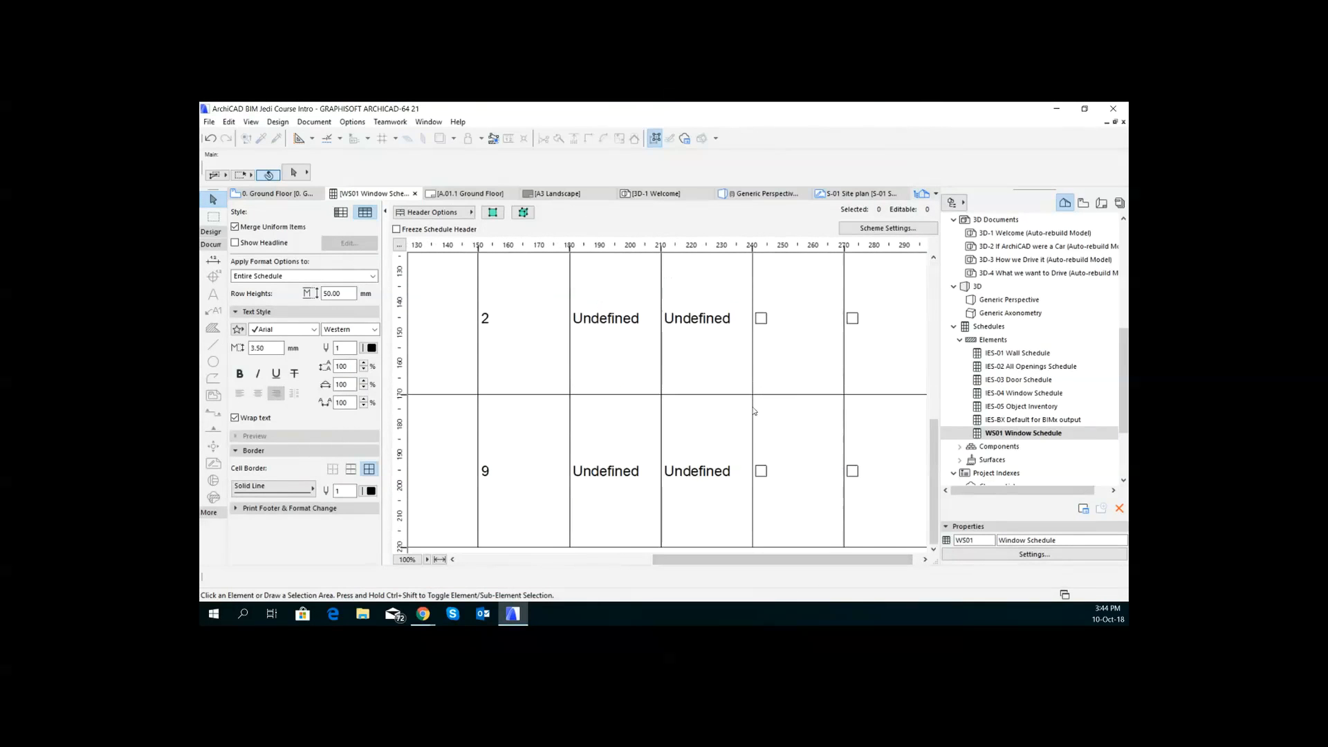
scroll(754, 413, up, 5)
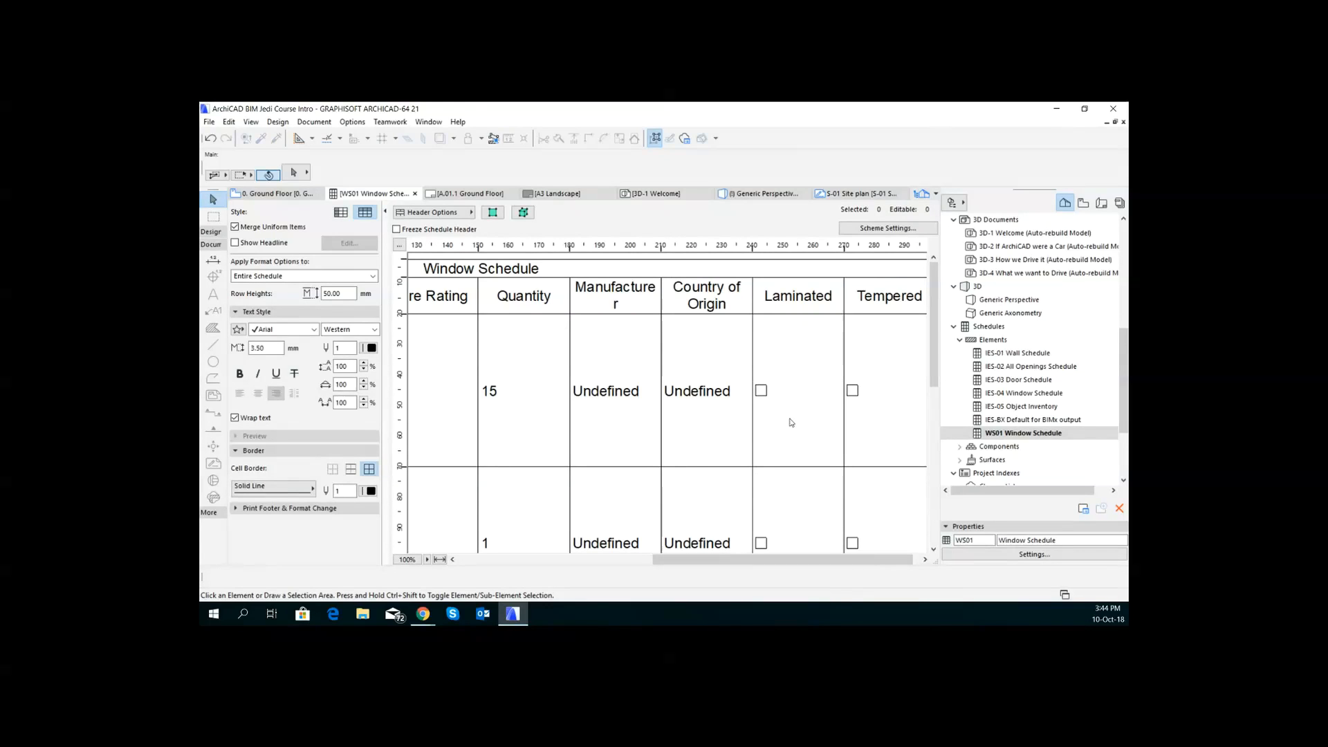
click(236, 227)
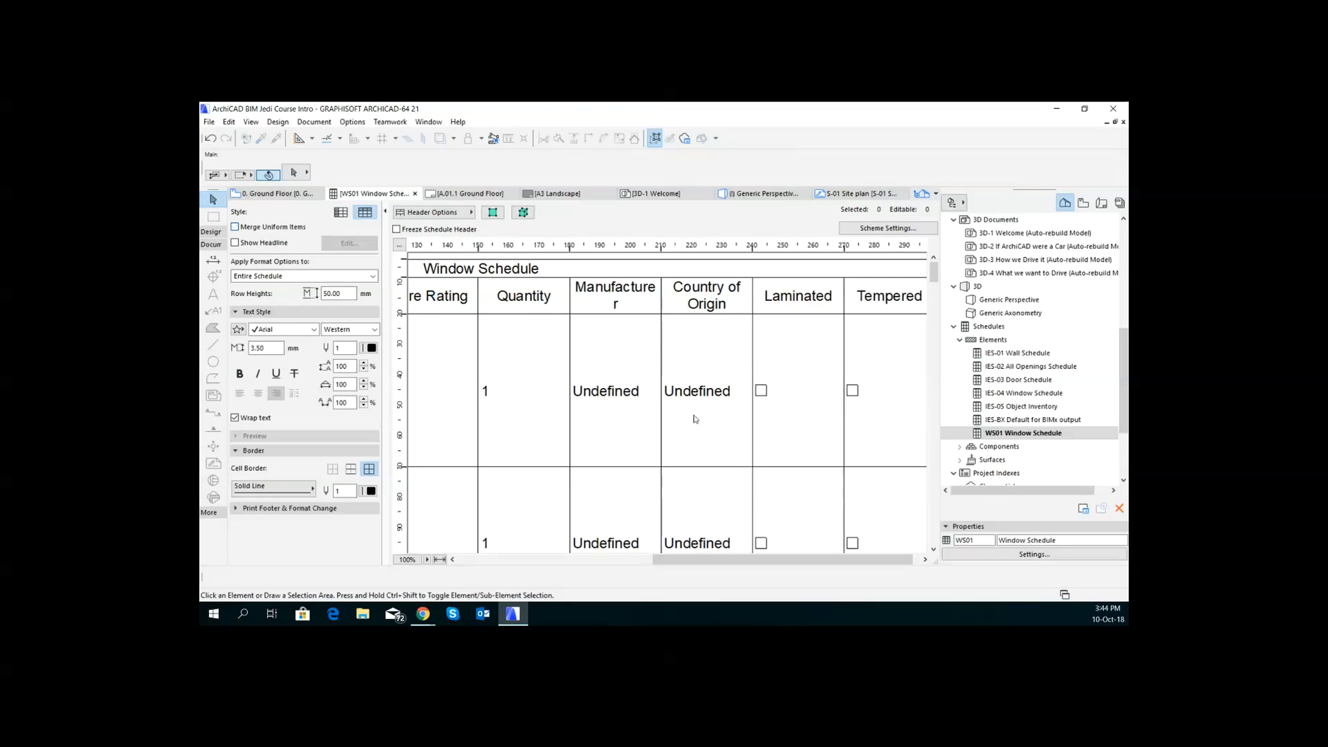
Step: Select the window of the second schedule row on the floor plan and set its Element ID to WD - 002
drag(707, 567, 586, 559)
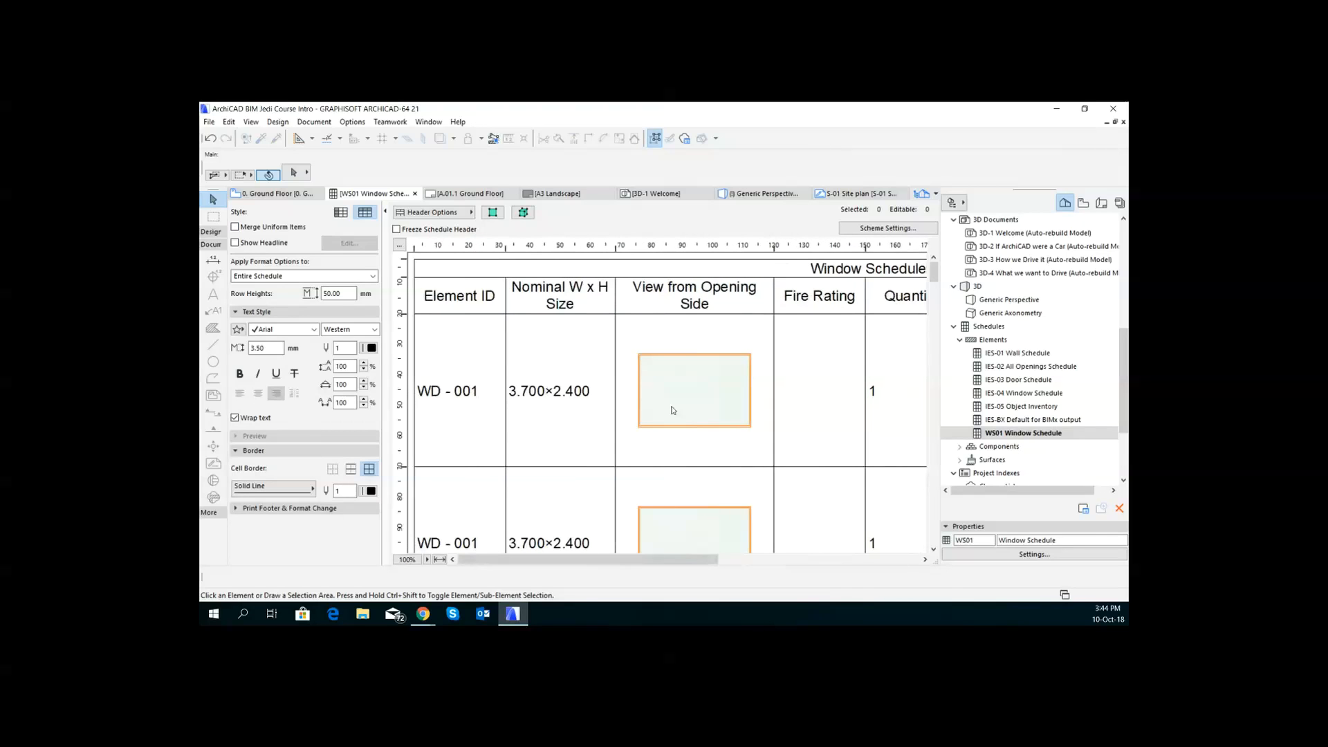
click(691, 514)
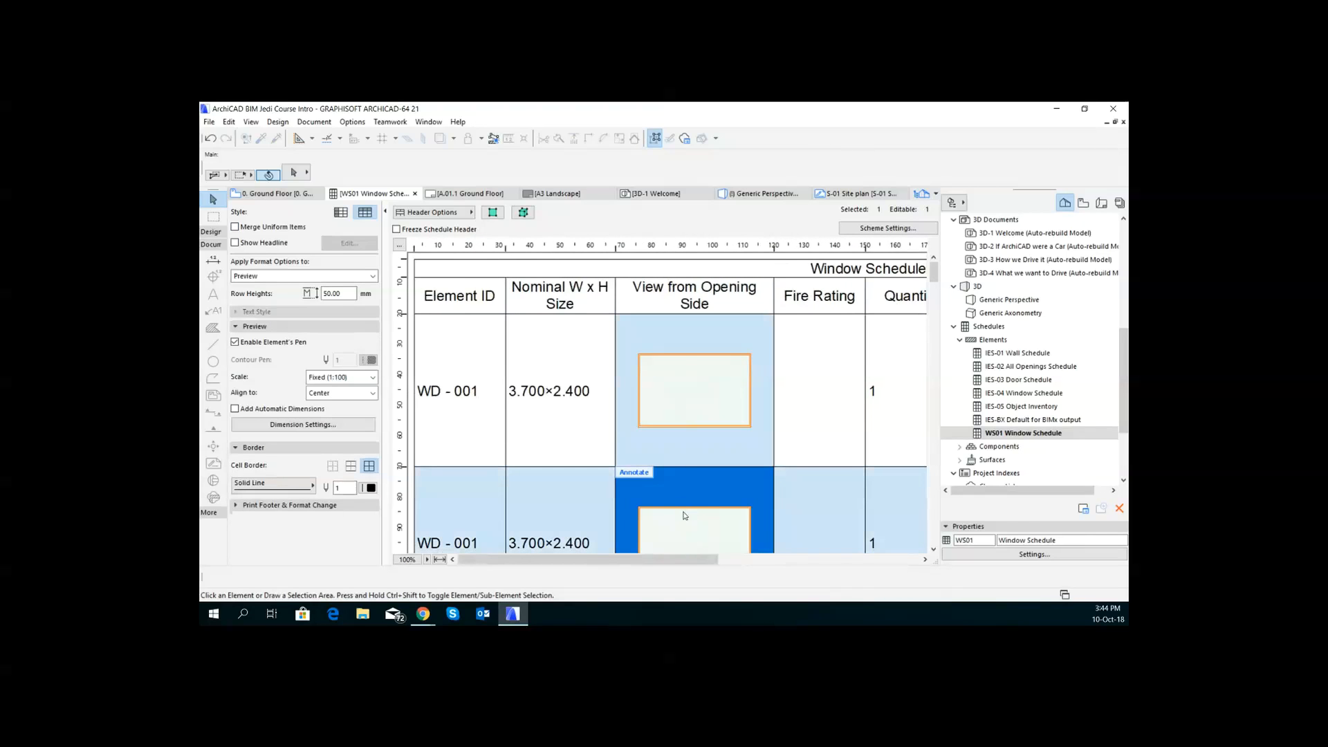
click(495, 215)
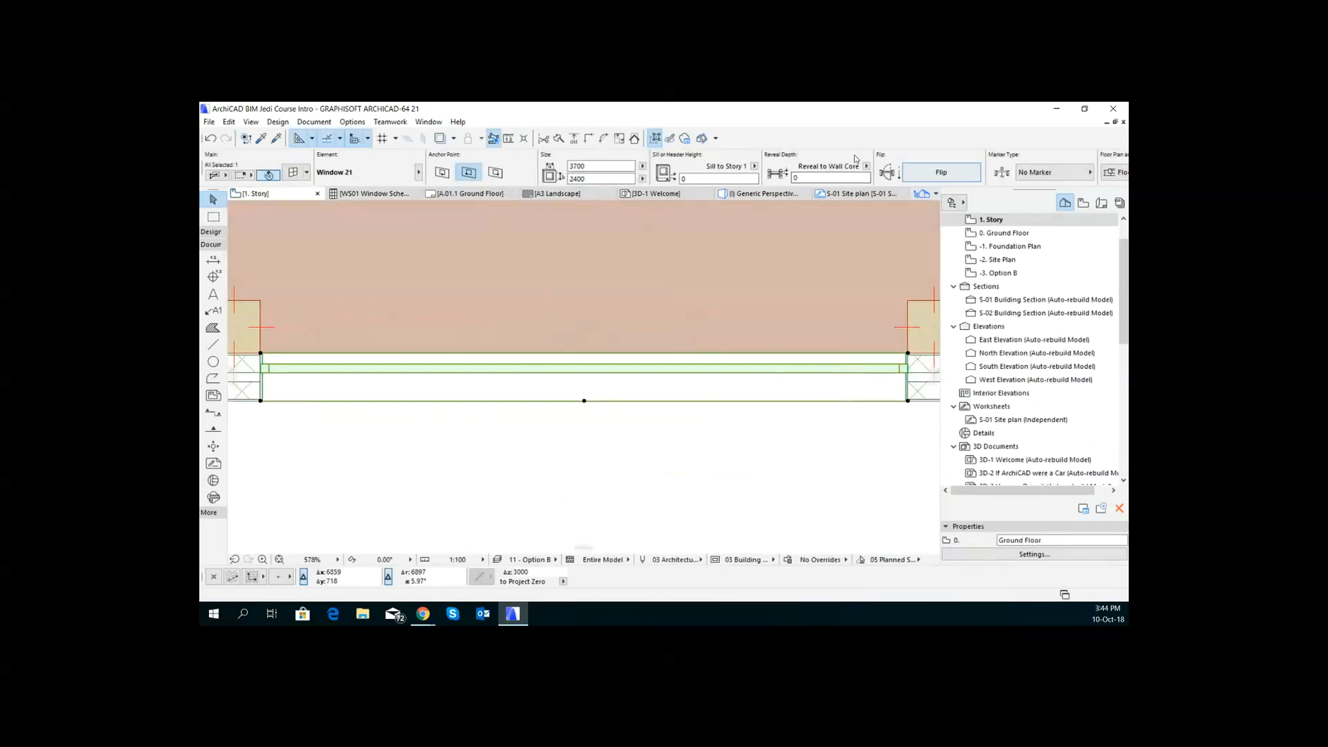
scroll(856, 158, down, 3)
scroll(858, 159, down, 3)
click(839, 174)
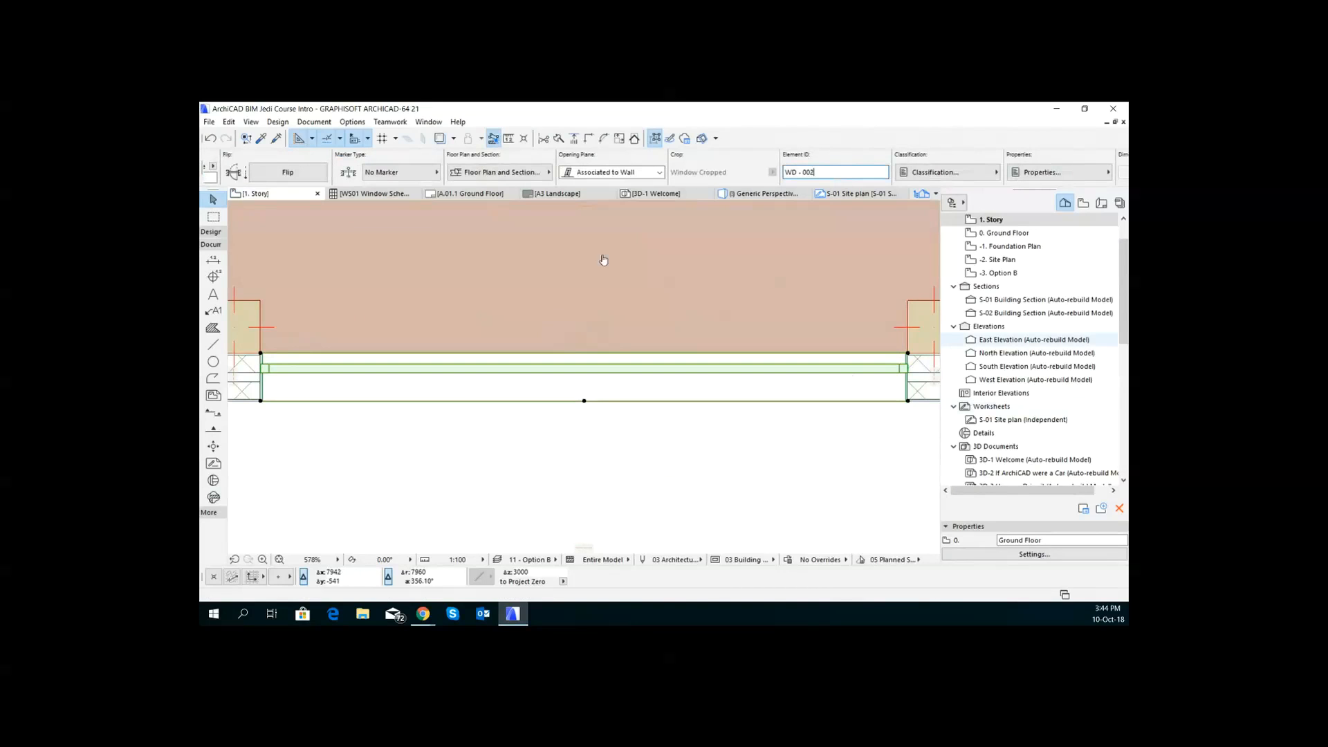
Step: From the schedule's second row again, select that next WD - 001 window on the floor plan and set its Element ID to WD - 002
click(399, 197)
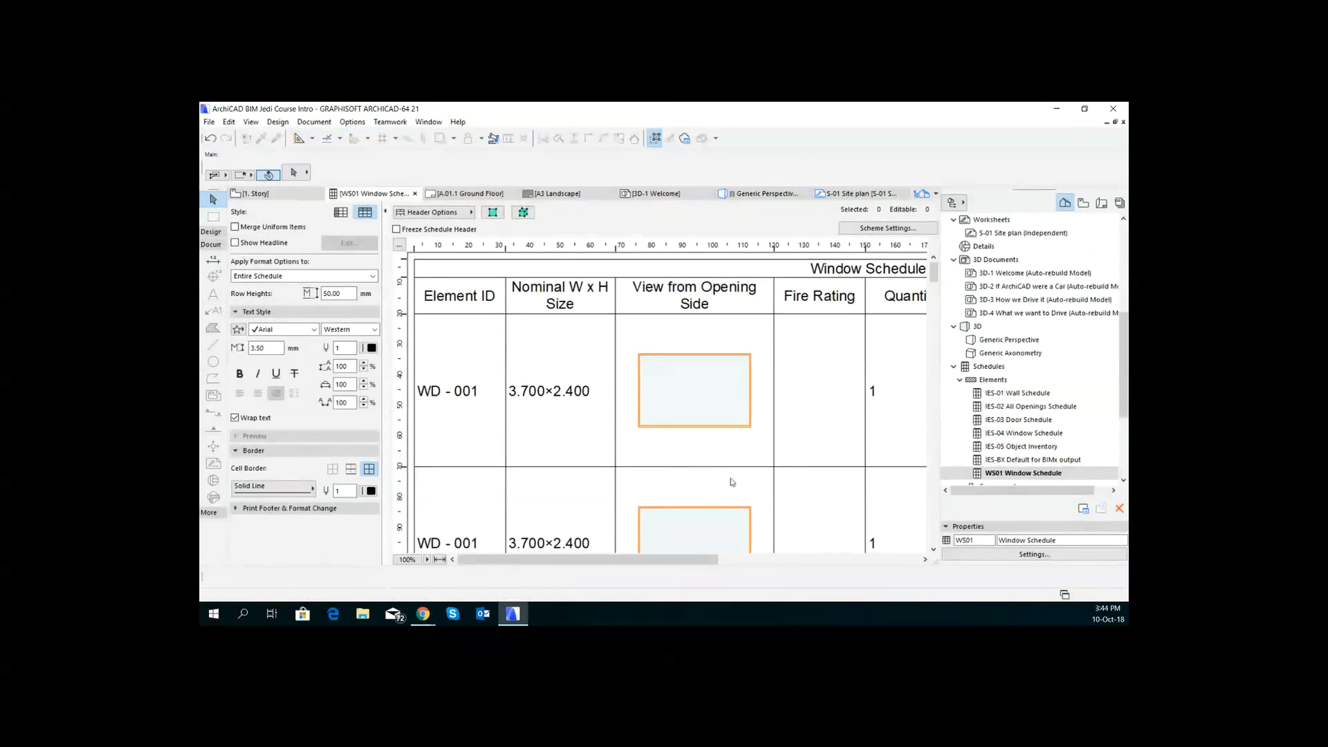
click(702, 514)
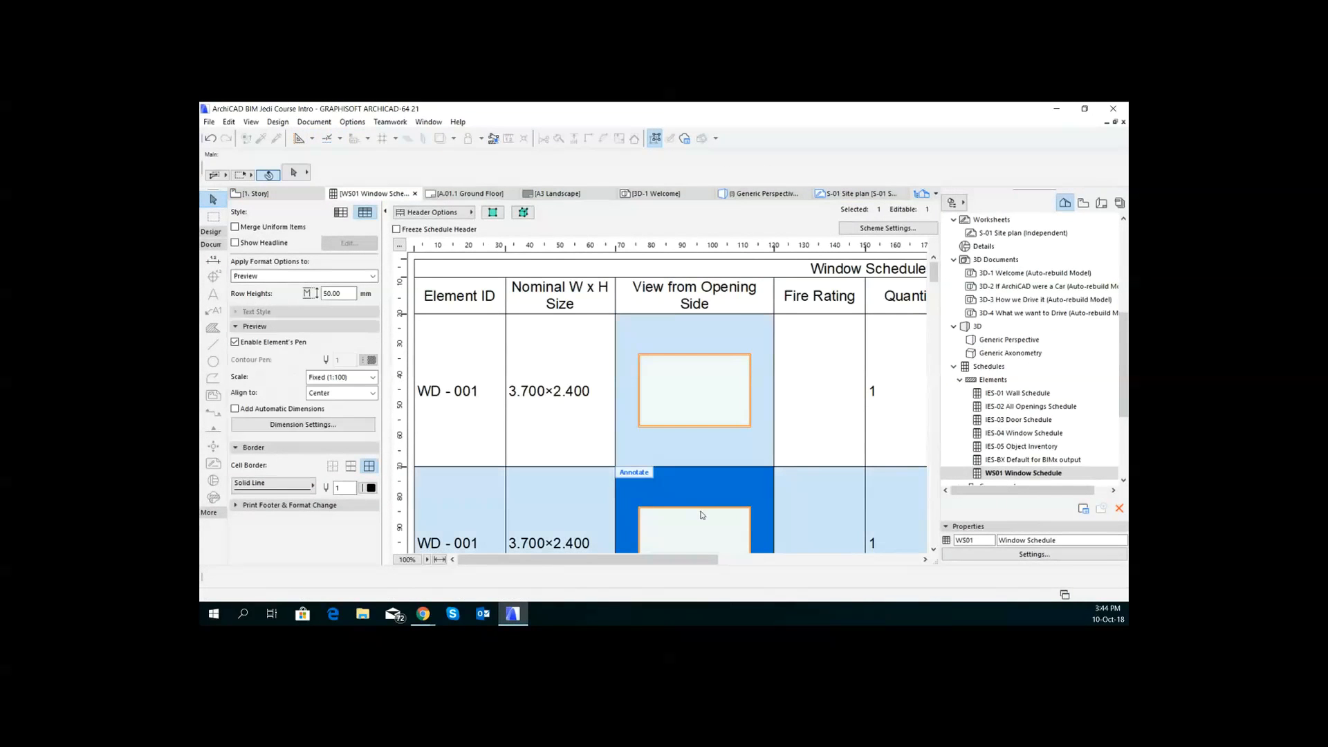
click(493, 212)
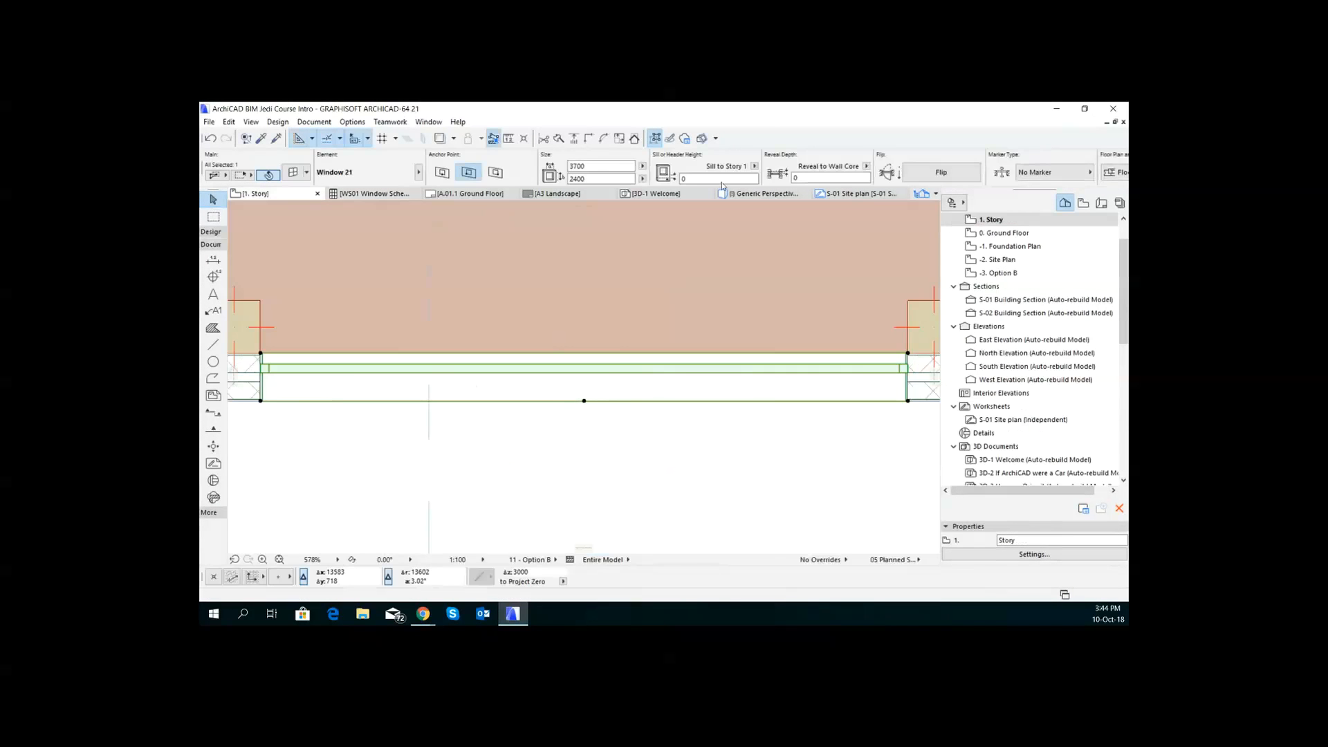
scroll(1005, 169, down, 4)
scroll(1006, 169, down, 3)
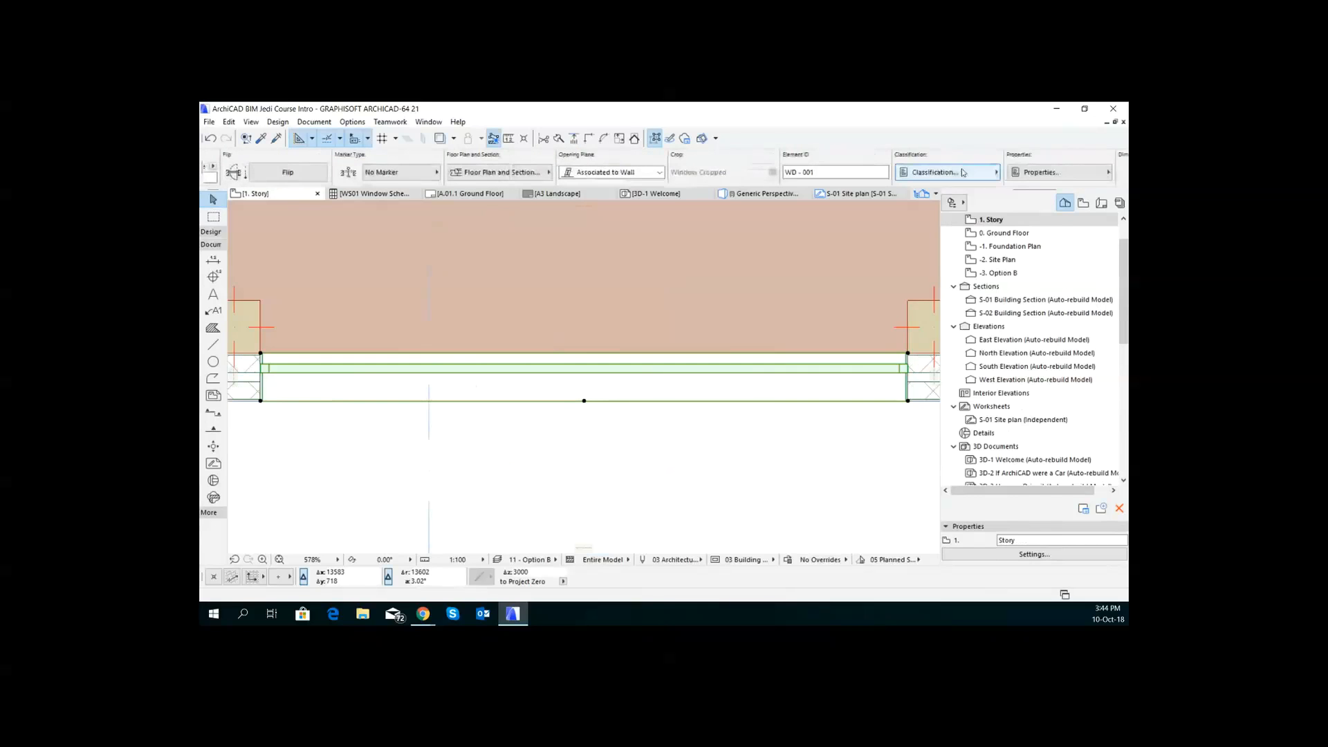
click(825, 173)
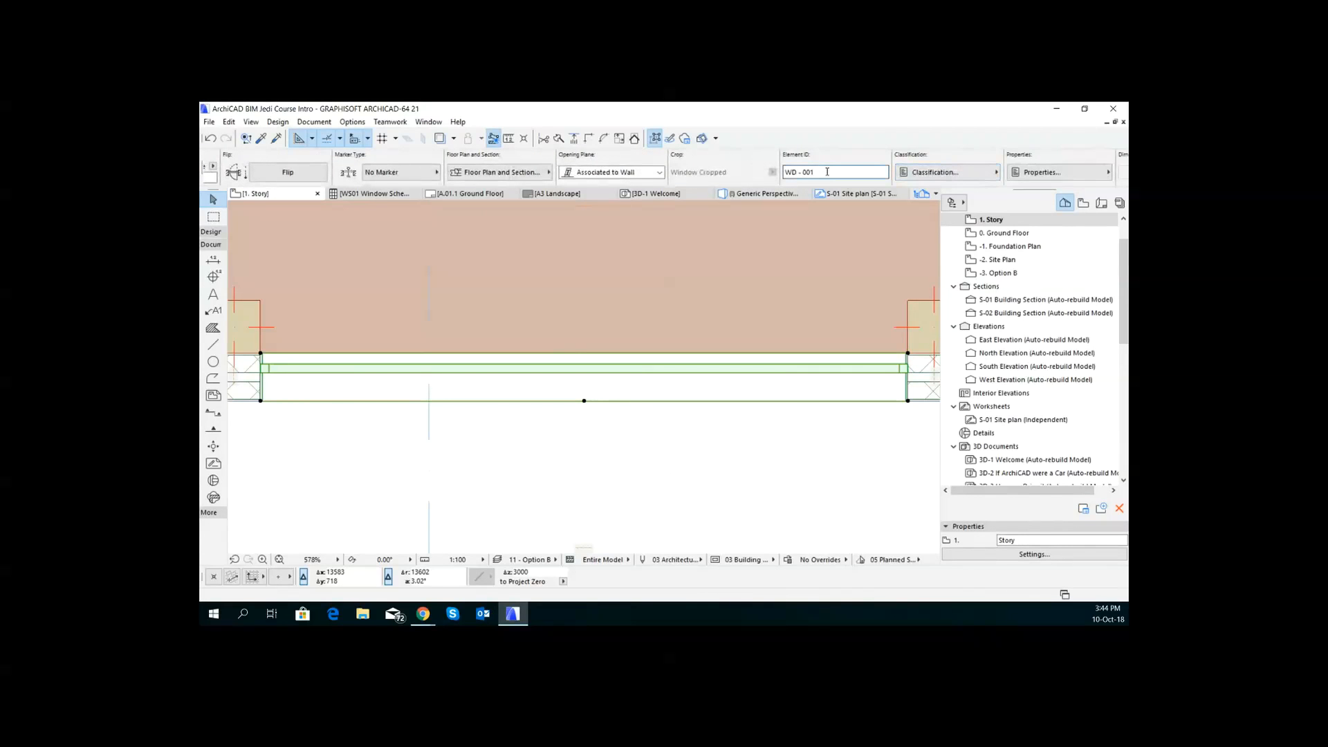
Step: Return to the window schedule, review the Element IDs down the rows and select a WD - 001 row
click(376, 195)
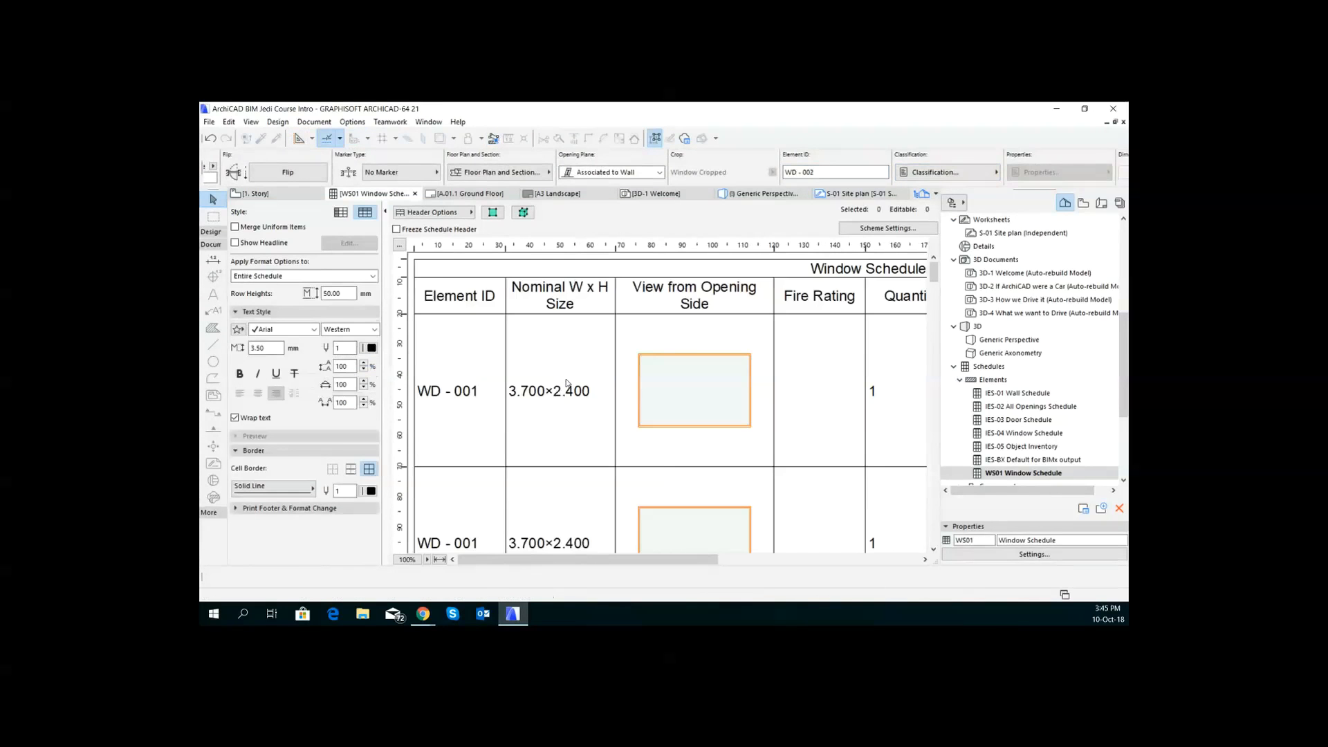
scroll(590, 399, down, 5)
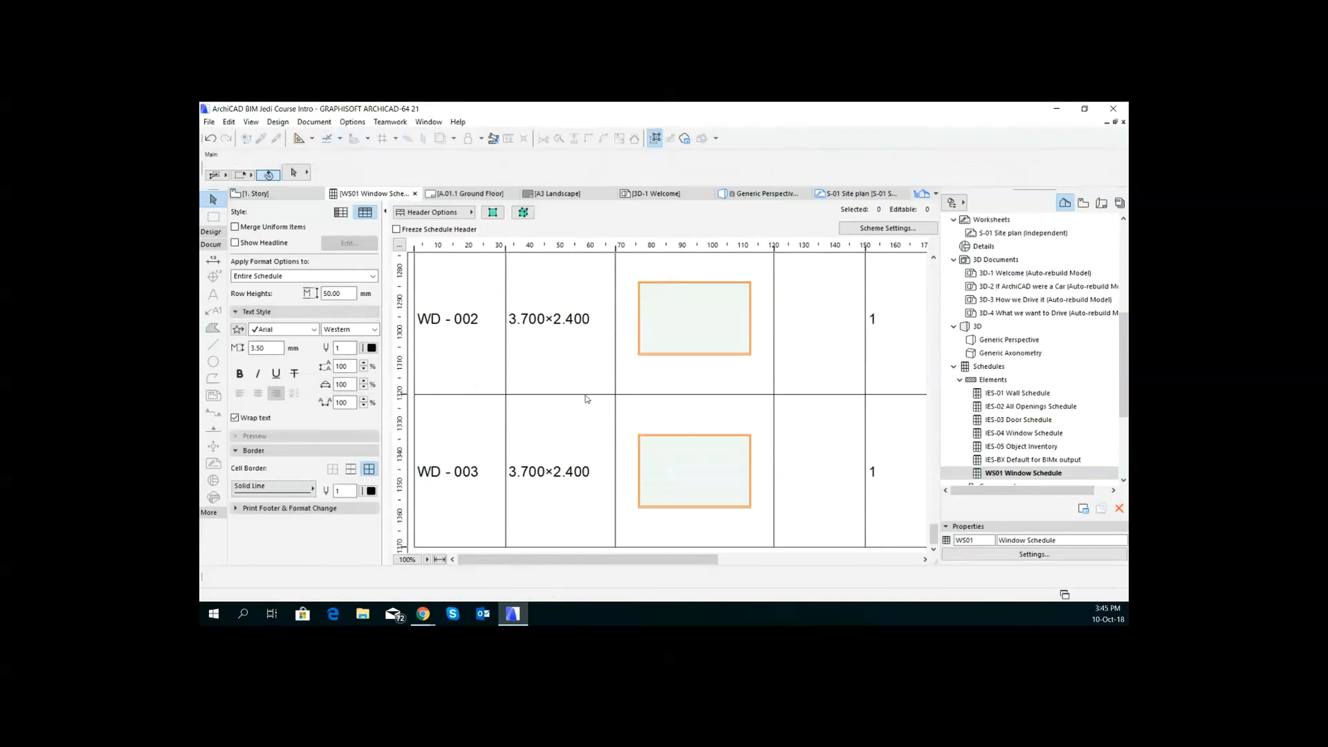
scroll(568, 408, up, 5)
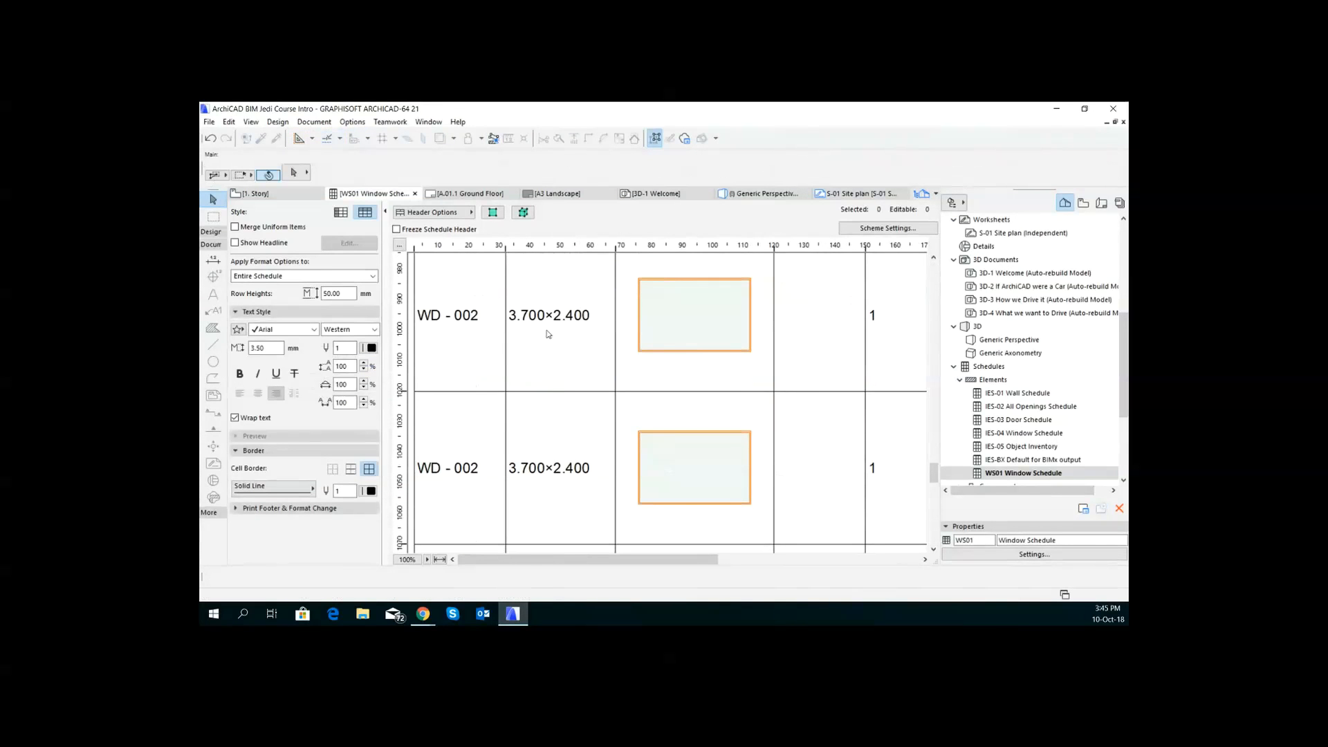
scroll(538, 337, up, 10)
scroll(558, 356, down, 3)
click(538, 396)
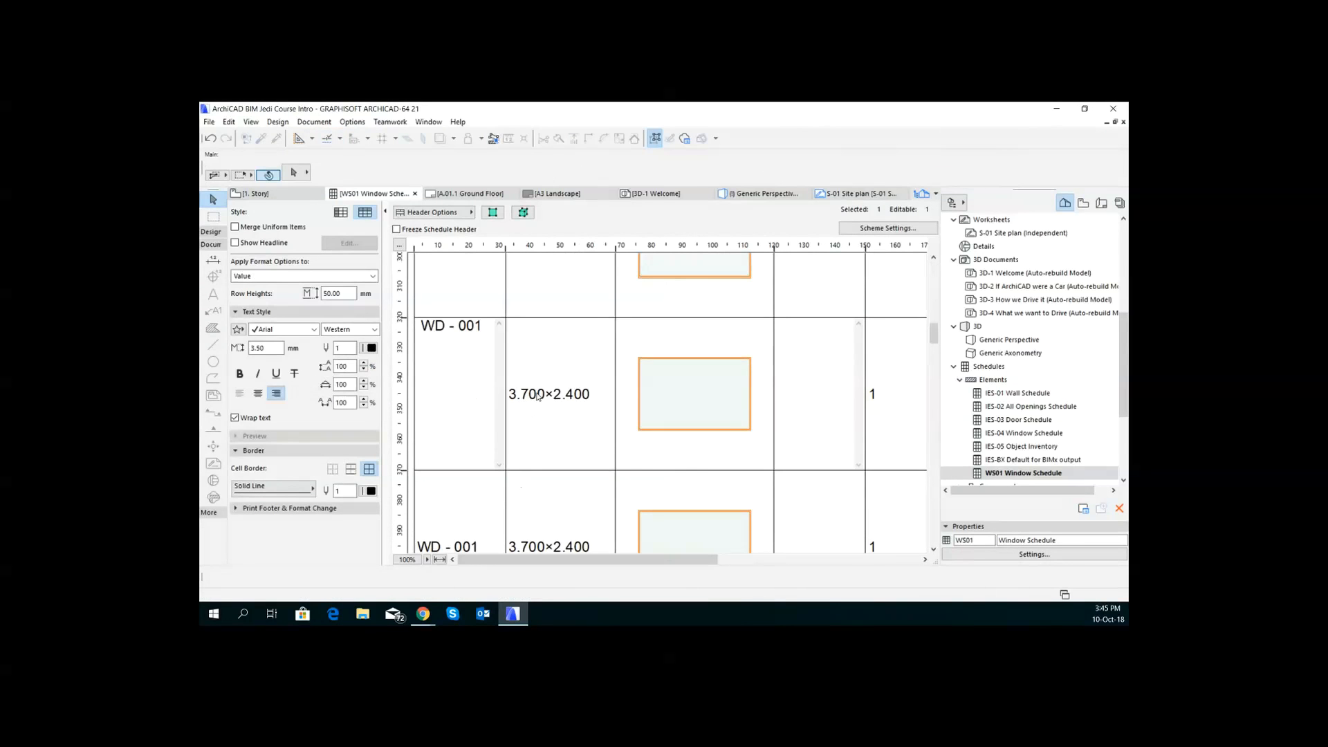
Step: Select the window of a WD - 001 schedule row on the floor plan, set its Element ID to WD - 004 and check the schedule
click(521, 371)
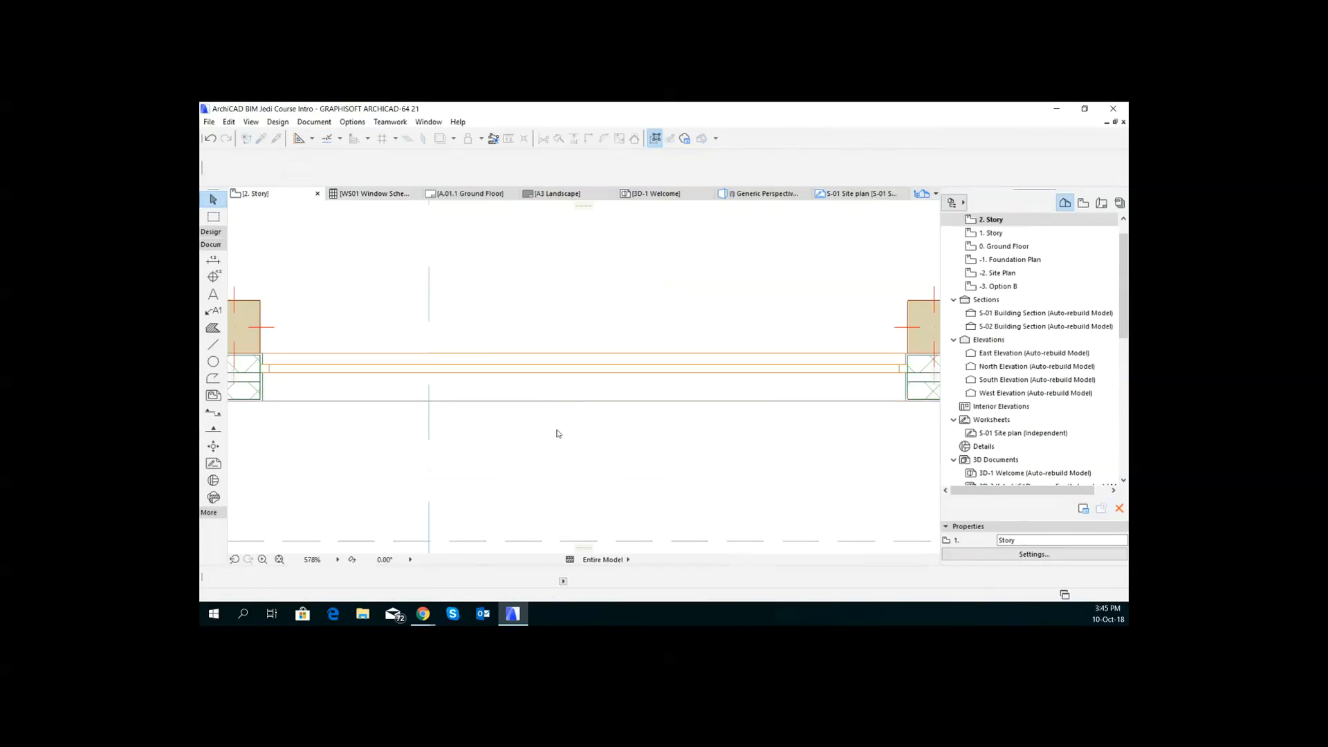
scroll(656, 175, down, 5)
scroll(655, 175, down, 5)
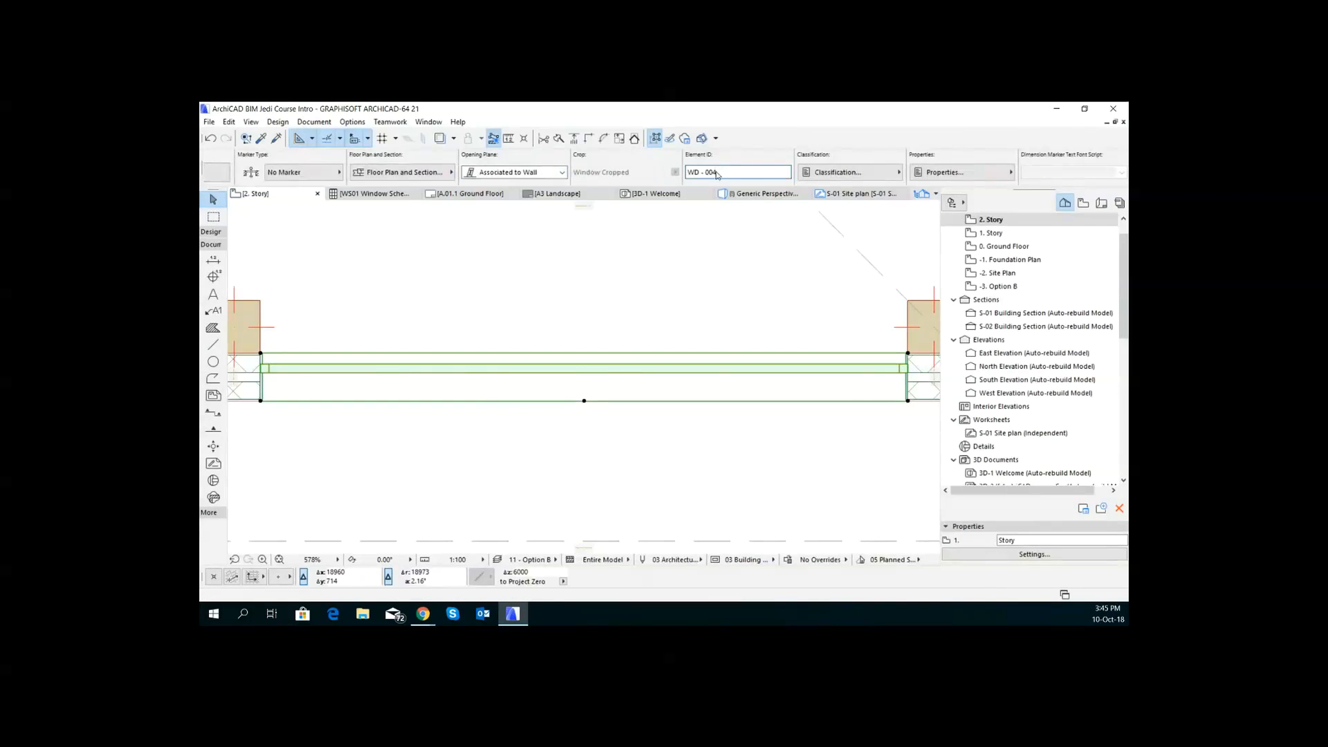
click(394, 195)
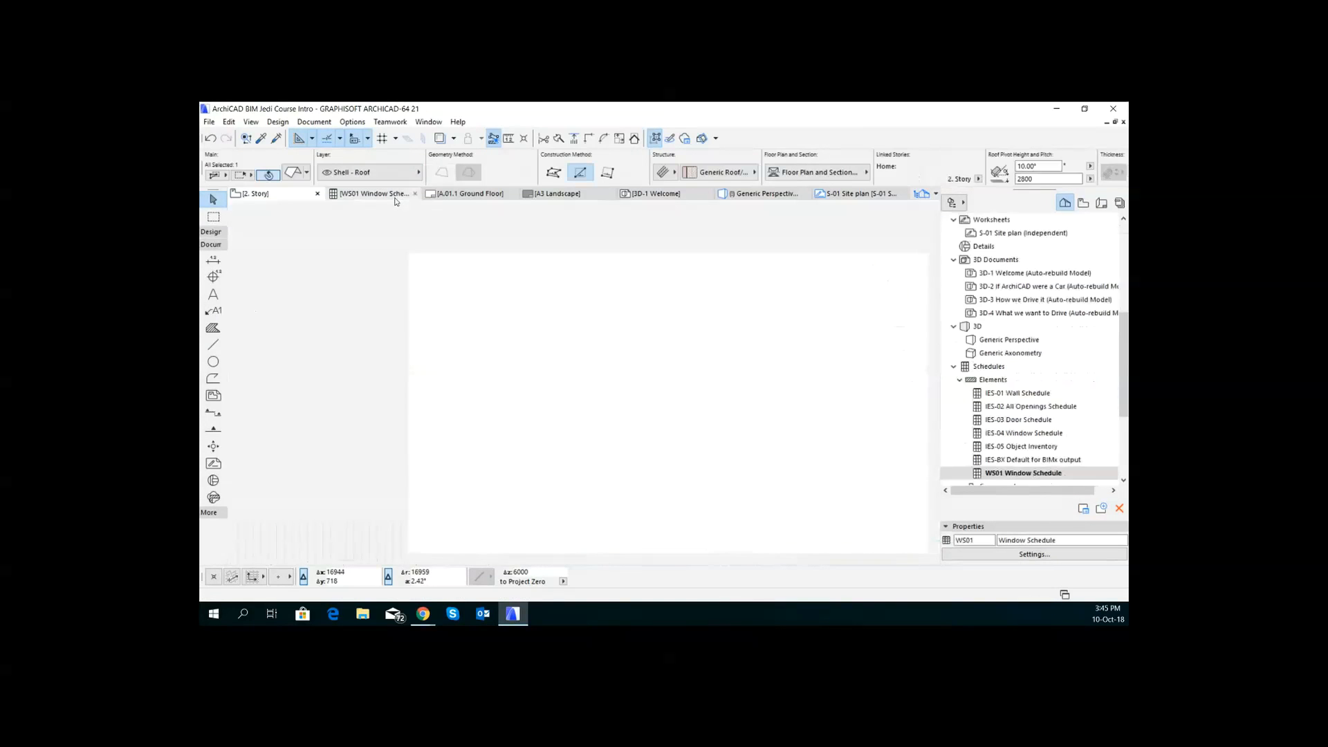
scroll(699, 376, down, 5)
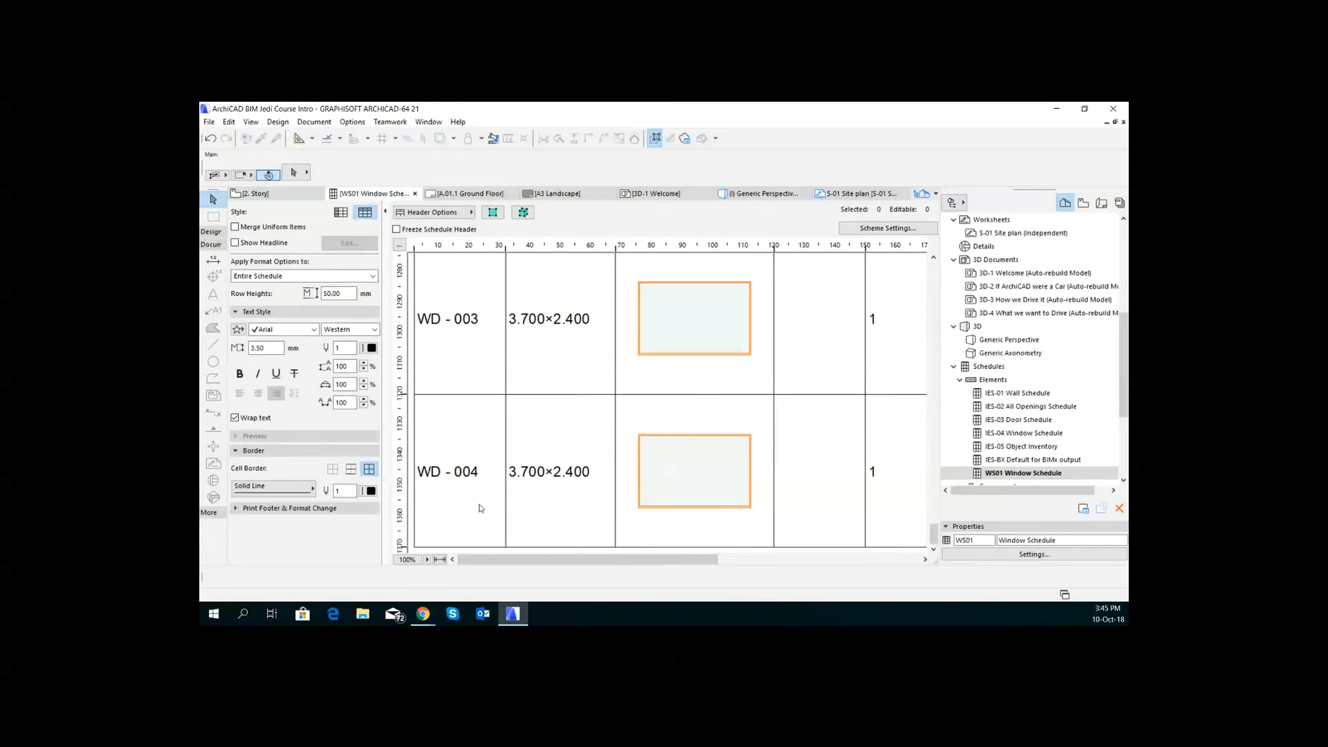
scroll(481, 509, up, 5)
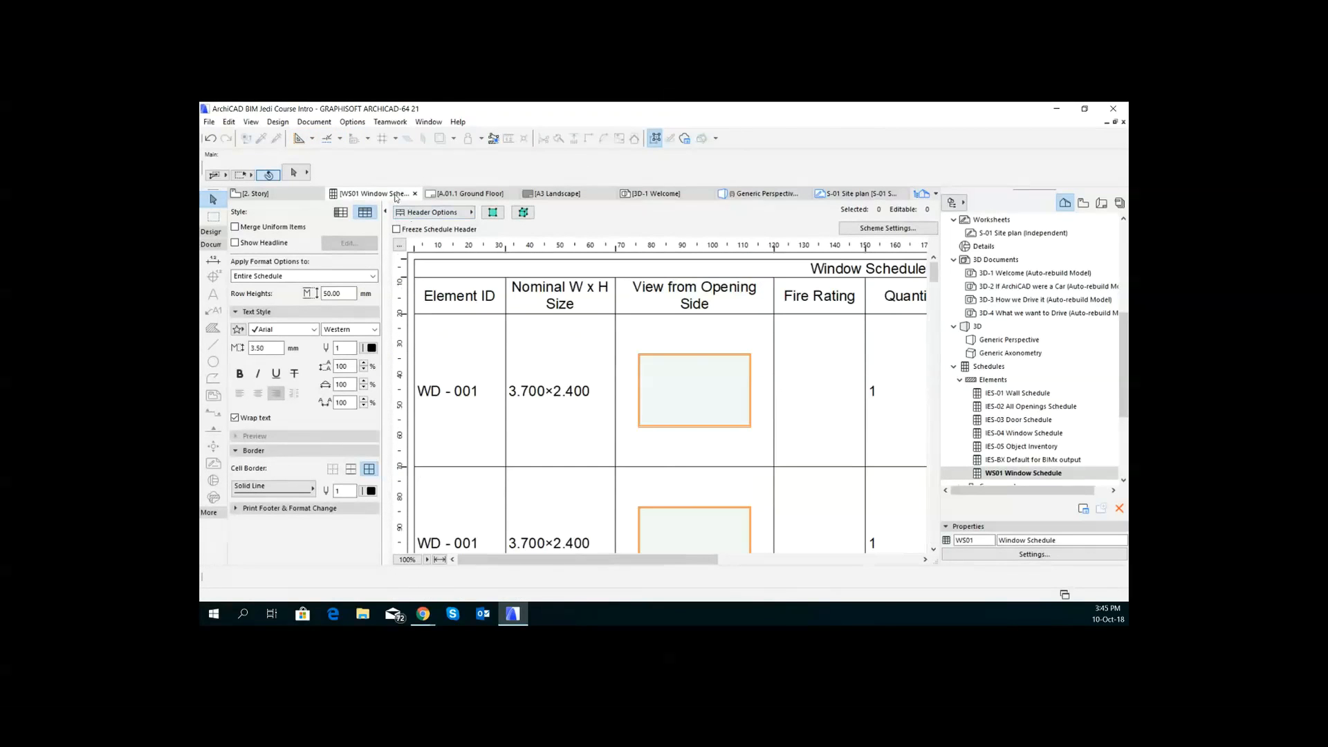
Step: Export the property values of the WS01 Window Schedule to the Desktop as the Excel workbook Window Schedule Property Values
click(208, 122)
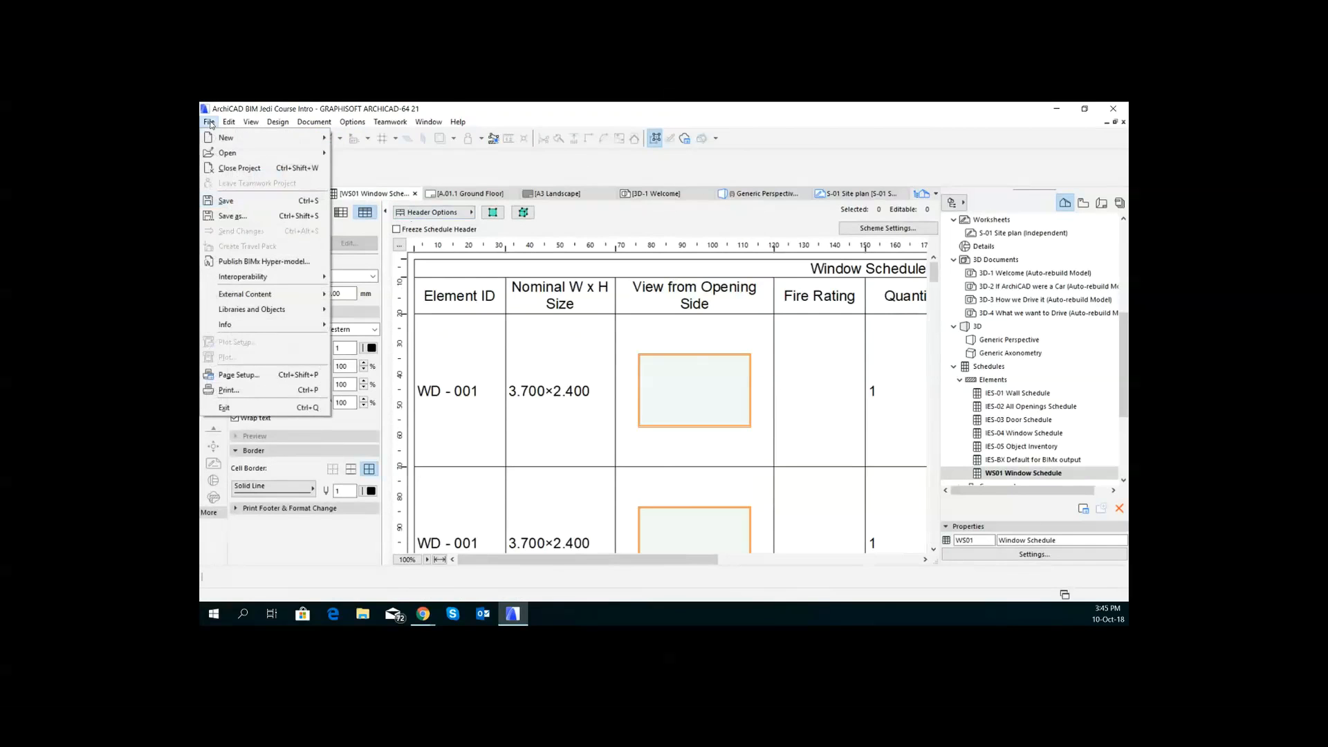
mouse_move(276, 280)
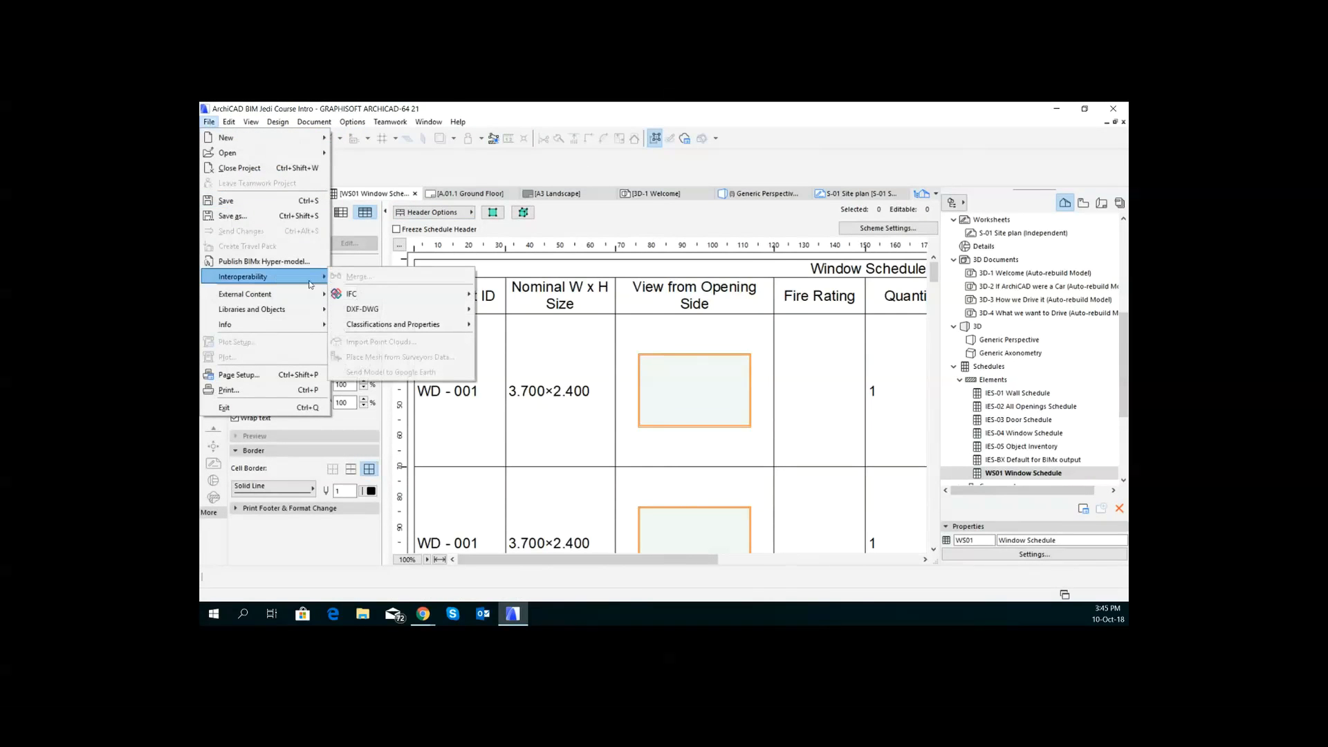
mouse_move(367, 311)
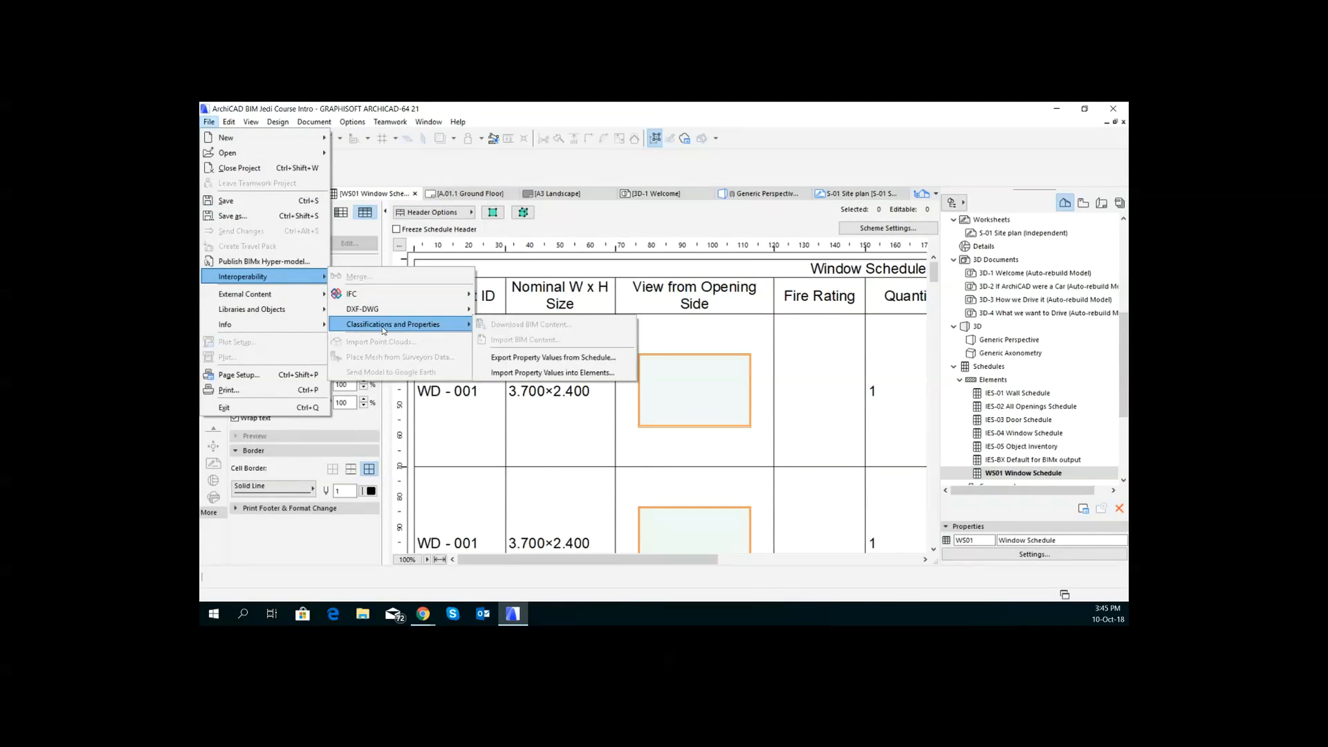
click(559, 358)
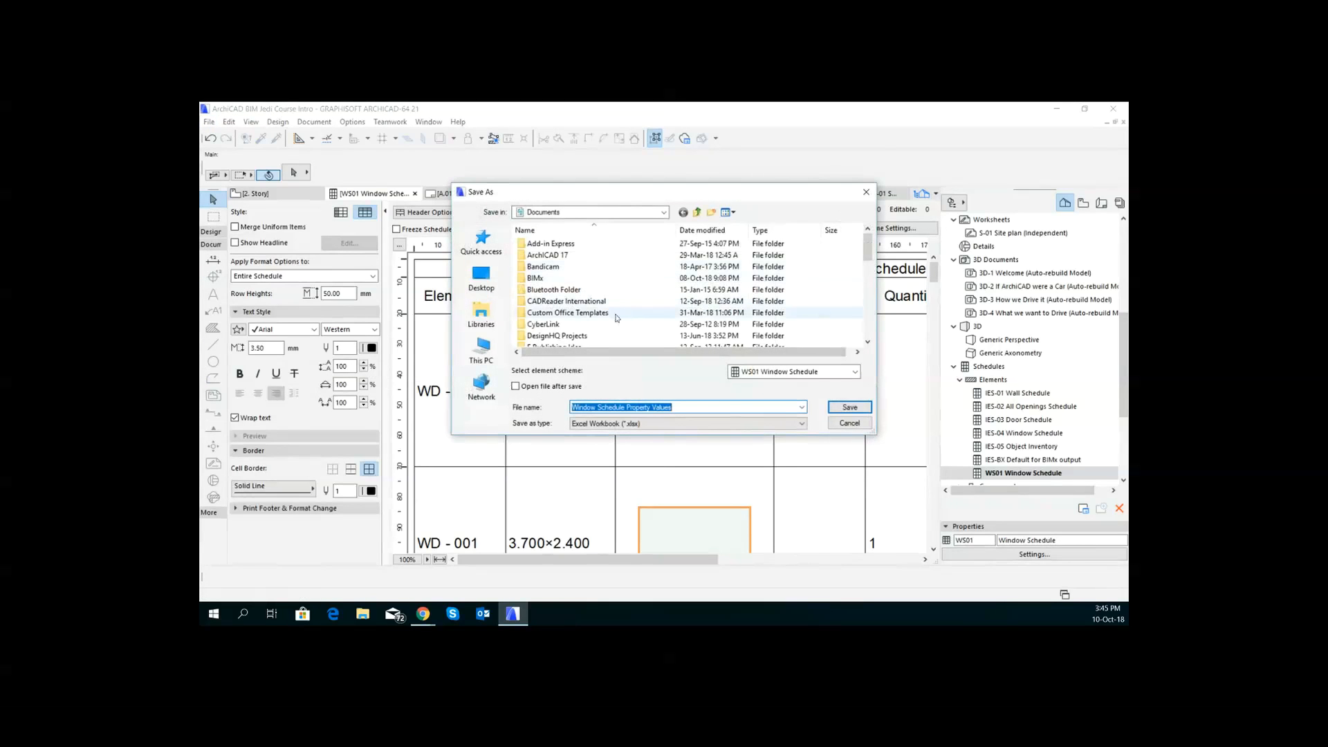
click(494, 290)
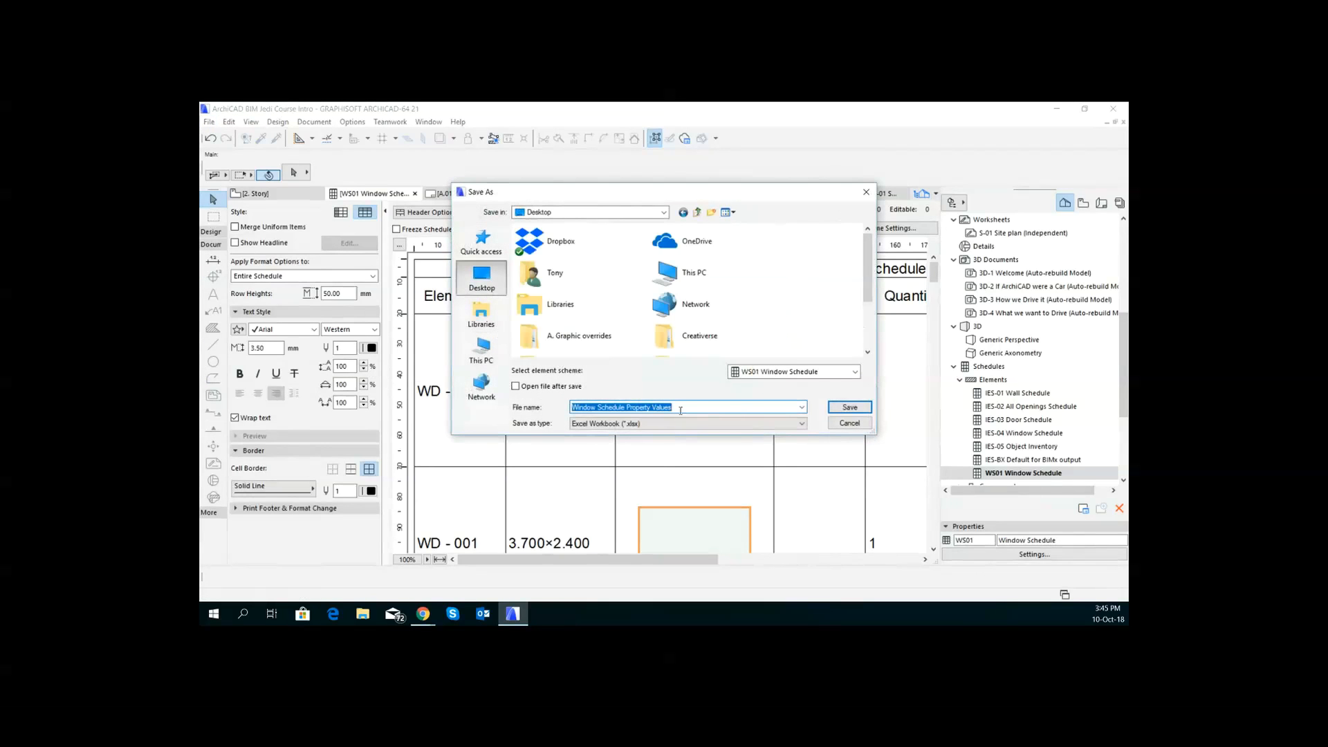
click(850, 408)
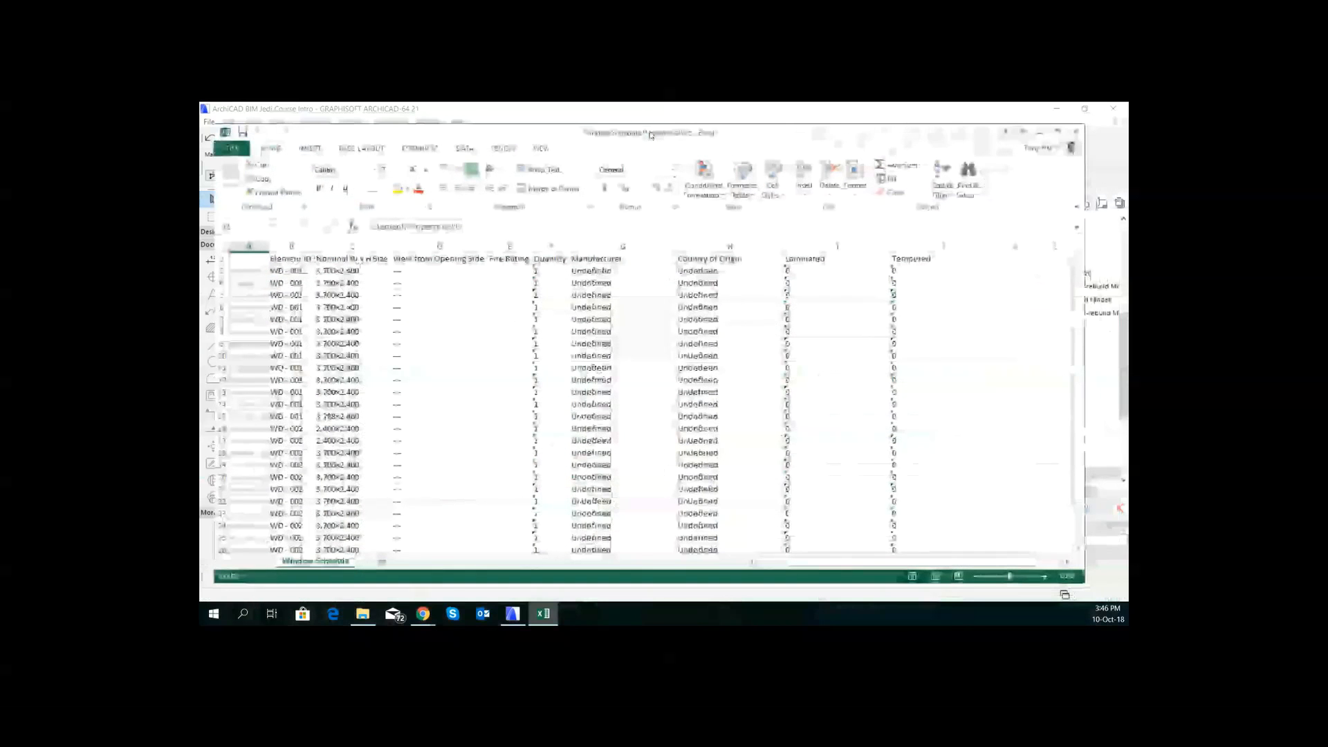
Step: In the exported workbook in Excel, set the Manufacturer of the first window row to Tiivi
click(1062, 134)
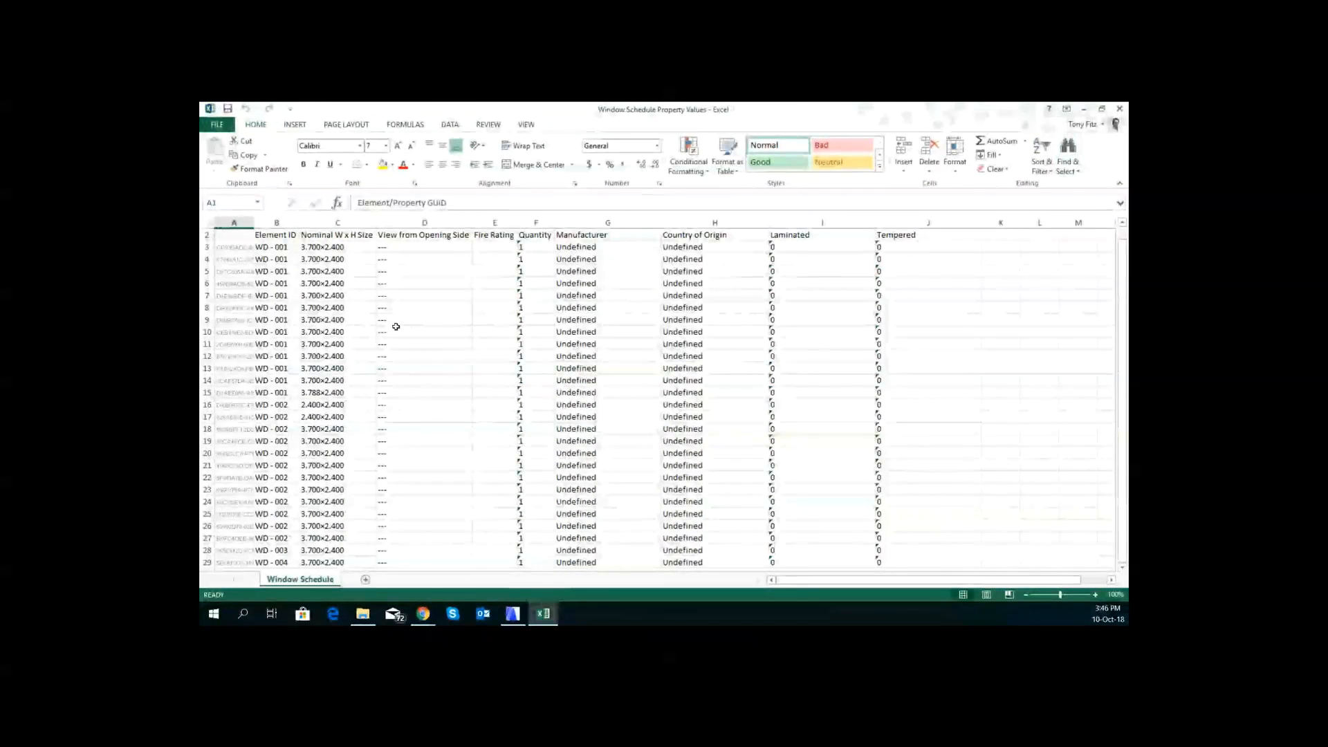
click(602, 248)
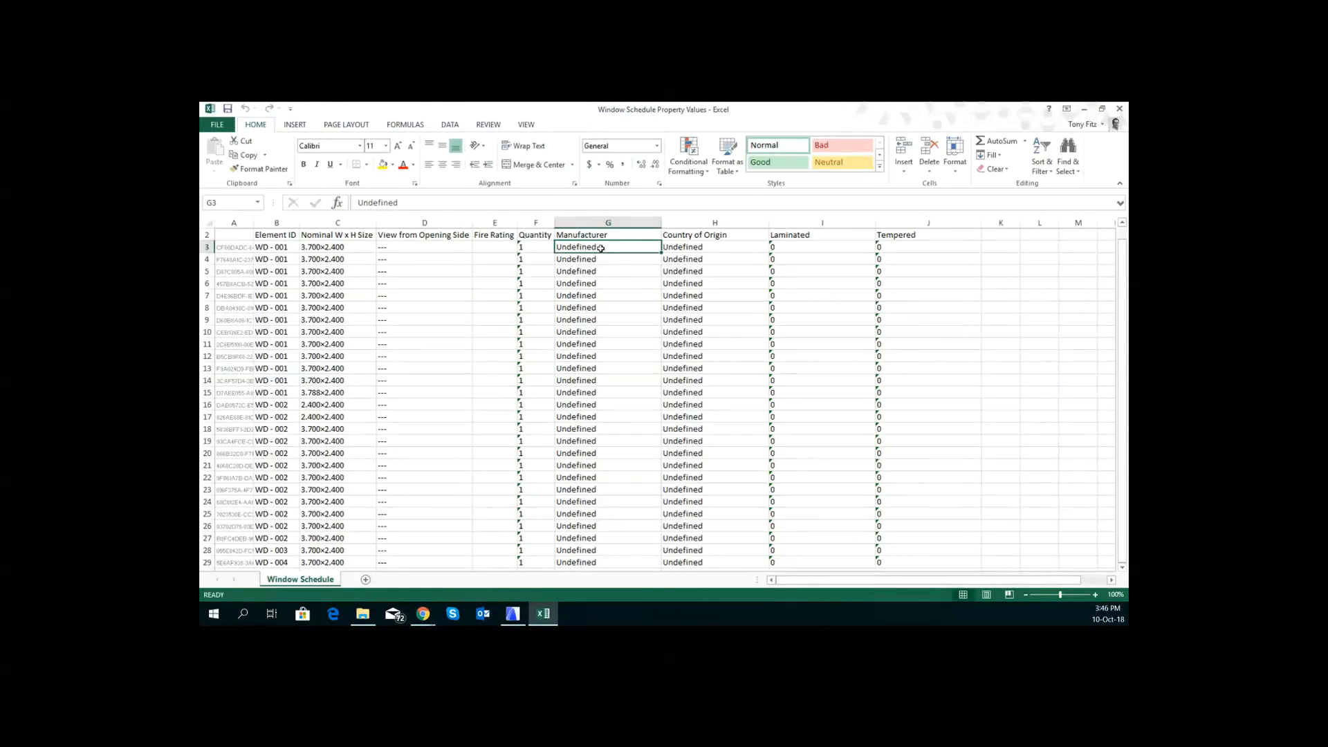
double_click(611, 248)
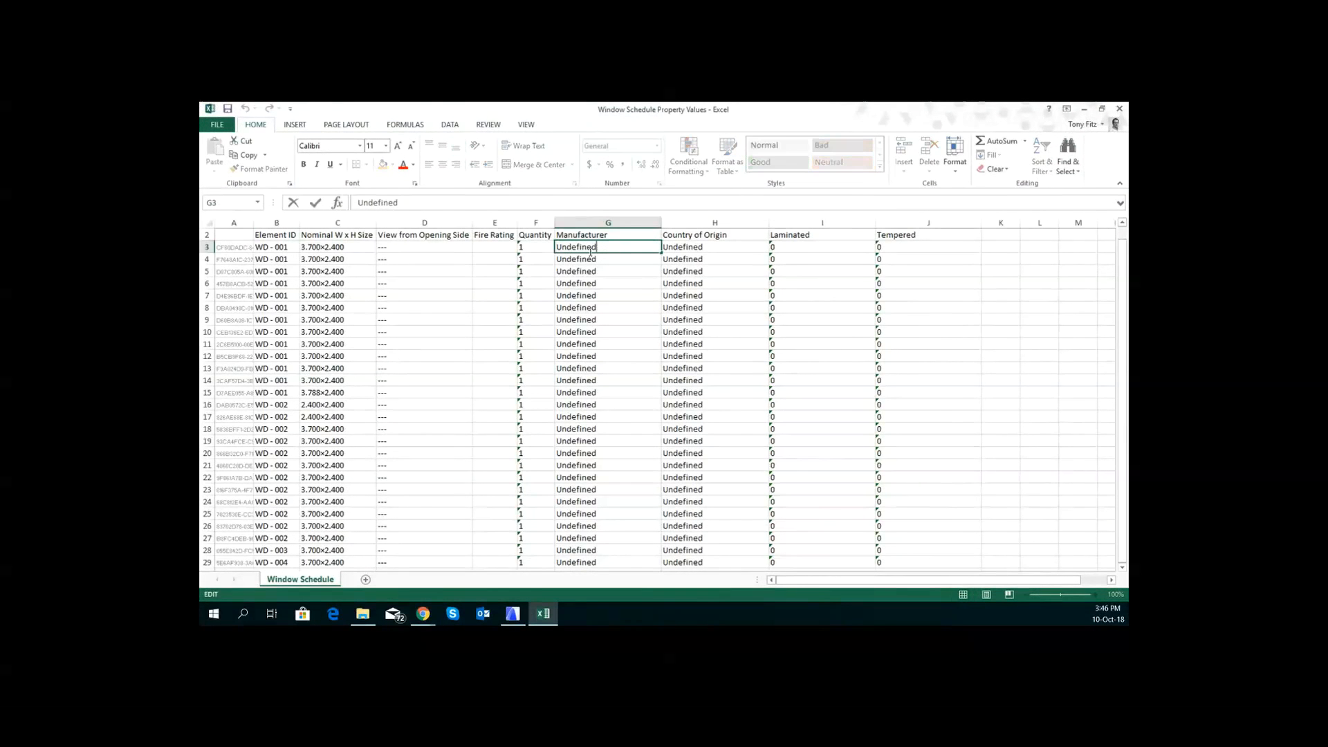
drag(599, 247, 555, 247)
text(Tiivii)
Step: Set the Country of Origin of the first window row to Finland
click(679, 246)
double_click(675, 250)
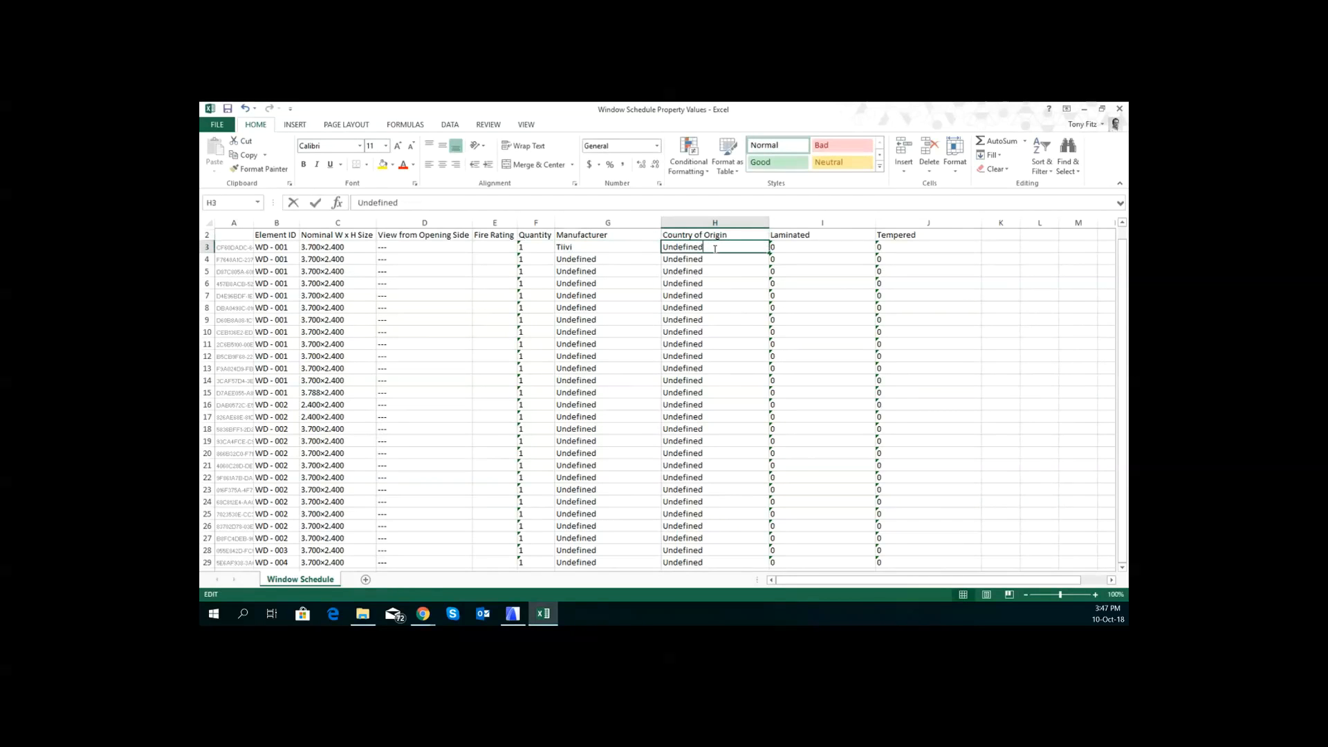
double_click(676, 249)
text(Finland)
key(Tab)
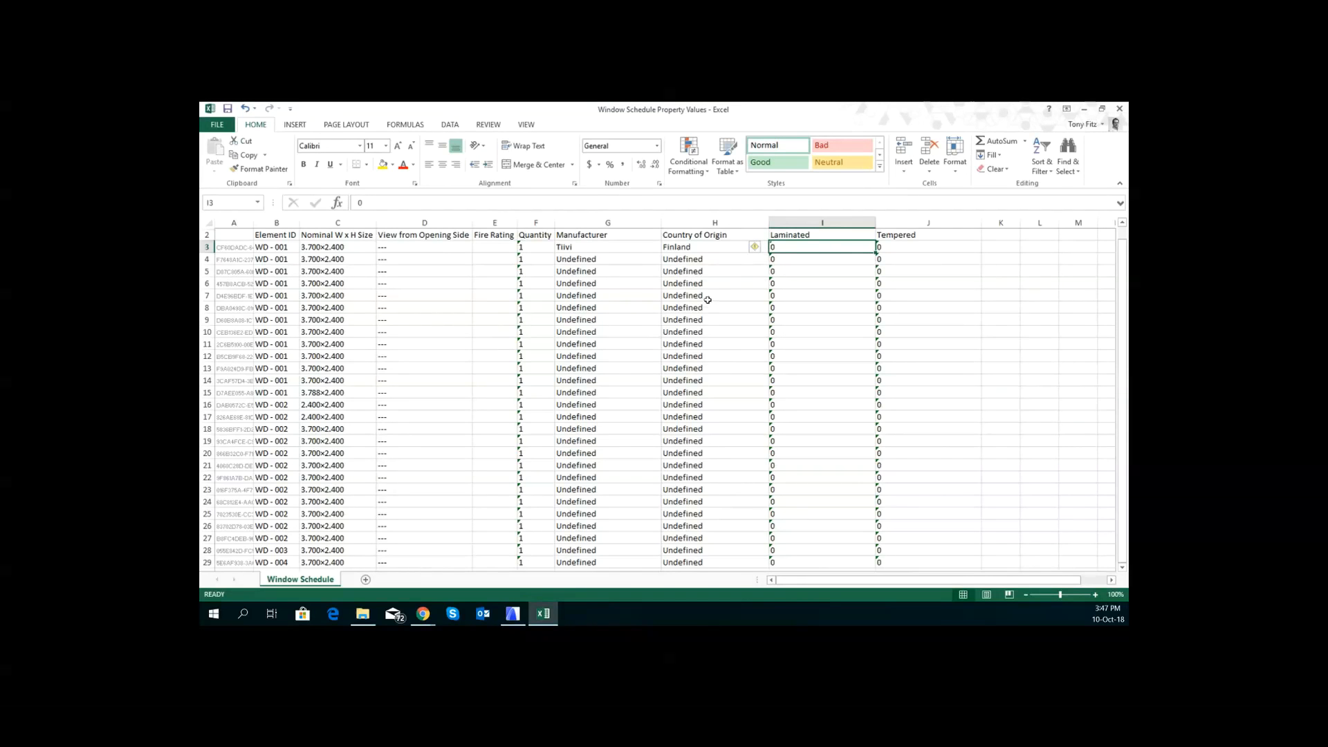
Step: Set both Laminated and Tempered to 1 for the first window row
double_click(786, 247)
double_click(788, 246)
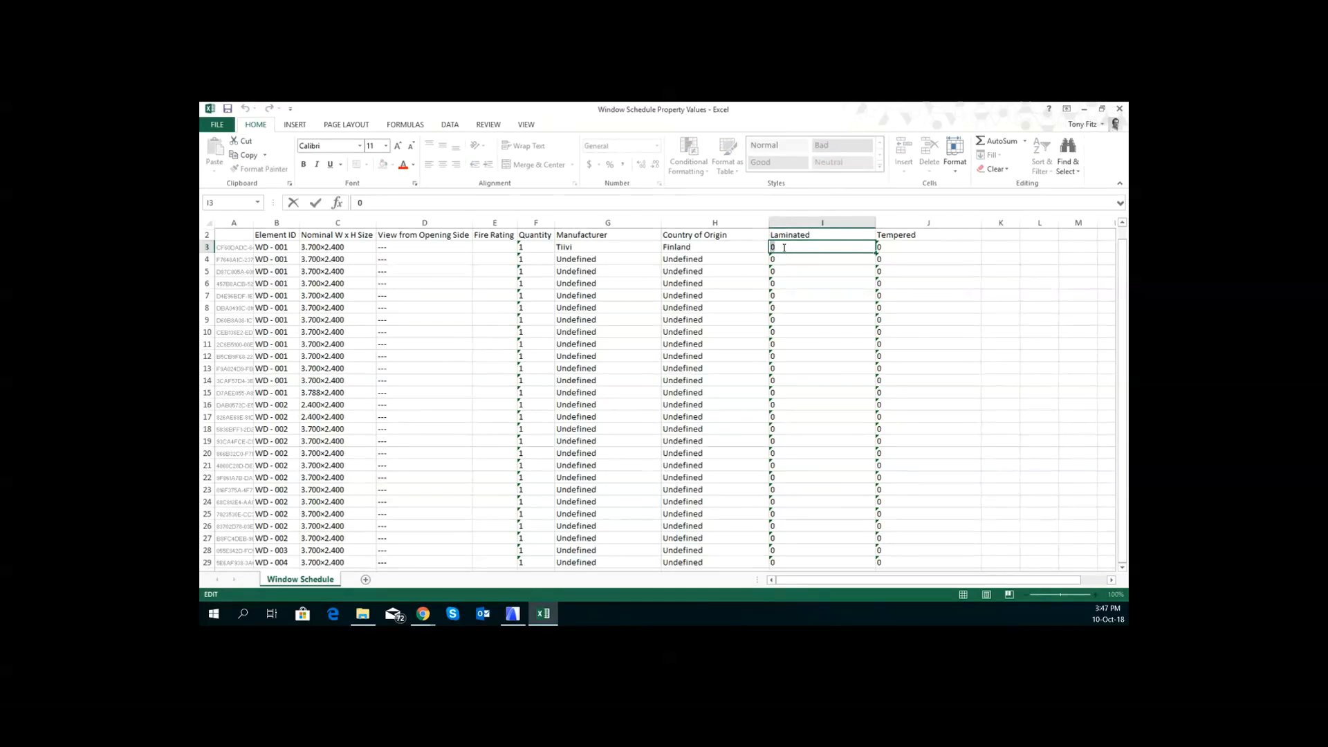
text(1)
click(888, 247)
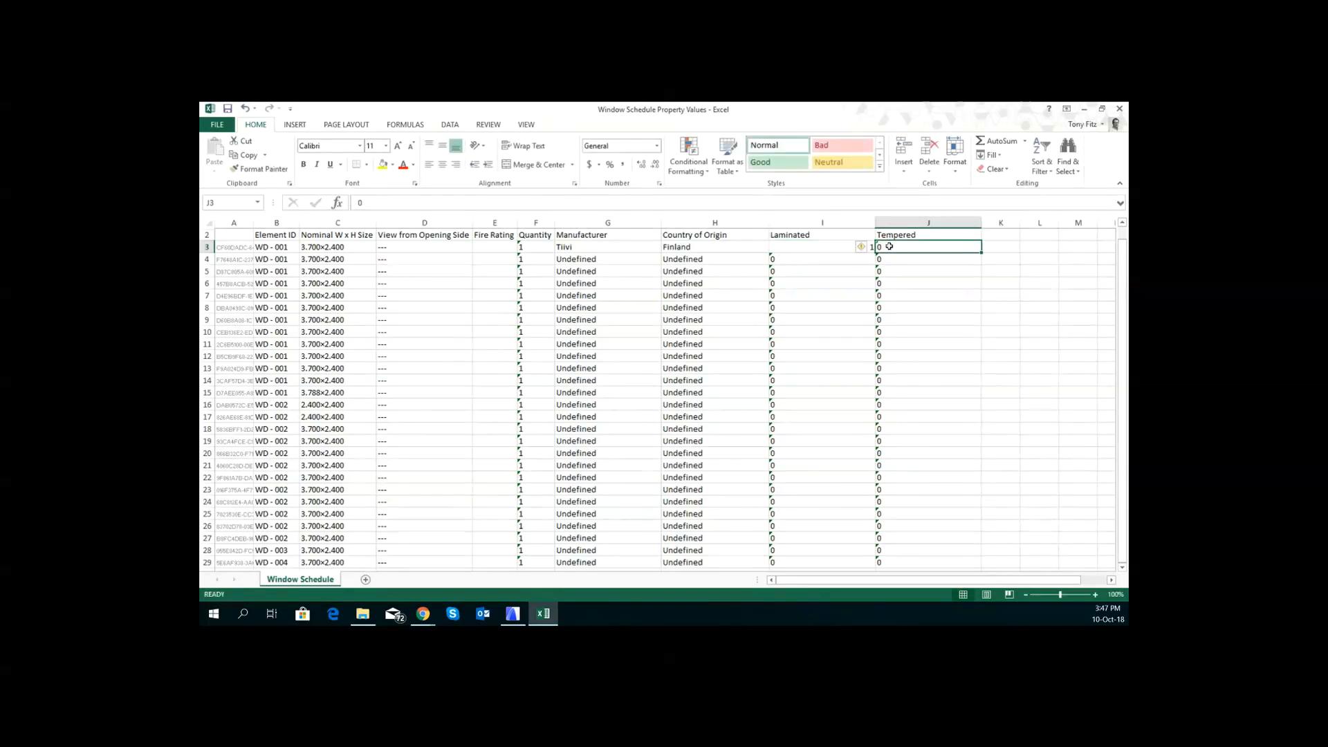
double_click(887, 246)
double_click(884, 247)
text(1)
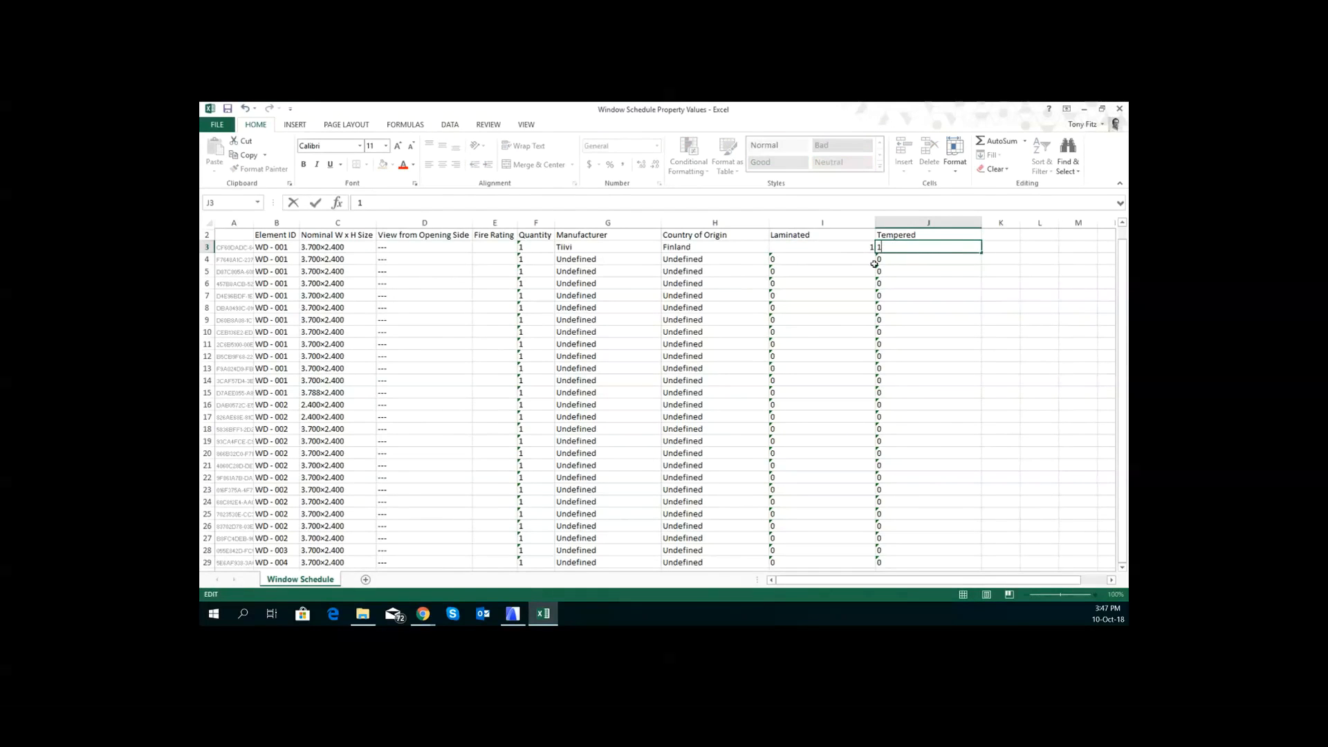
Step: Copy the manufacturer Tiivi from G3 to all remaining window rows, G4 through G29
click(606, 248)
key(ctrl+c)
click(613, 257)
drag(612, 257, 630, 539)
scroll(602, 522, down, 1)
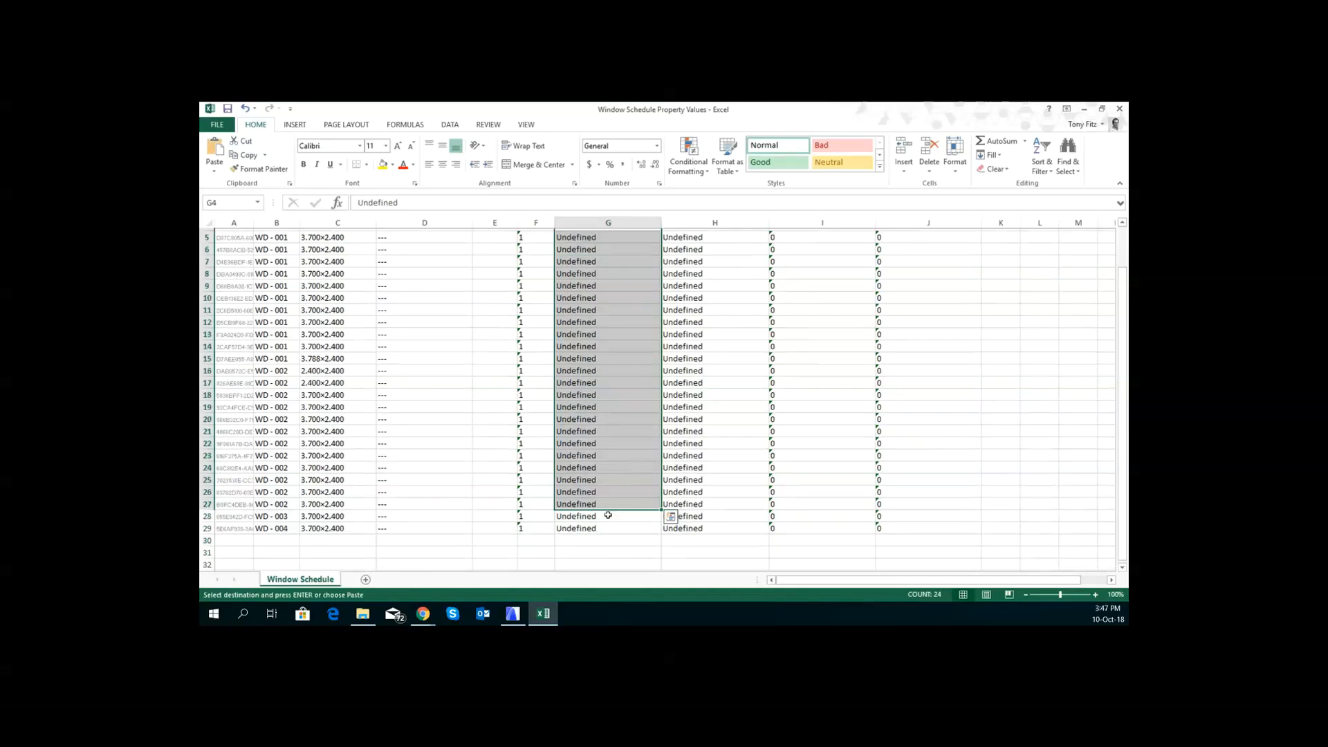
shift+click(601, 524)
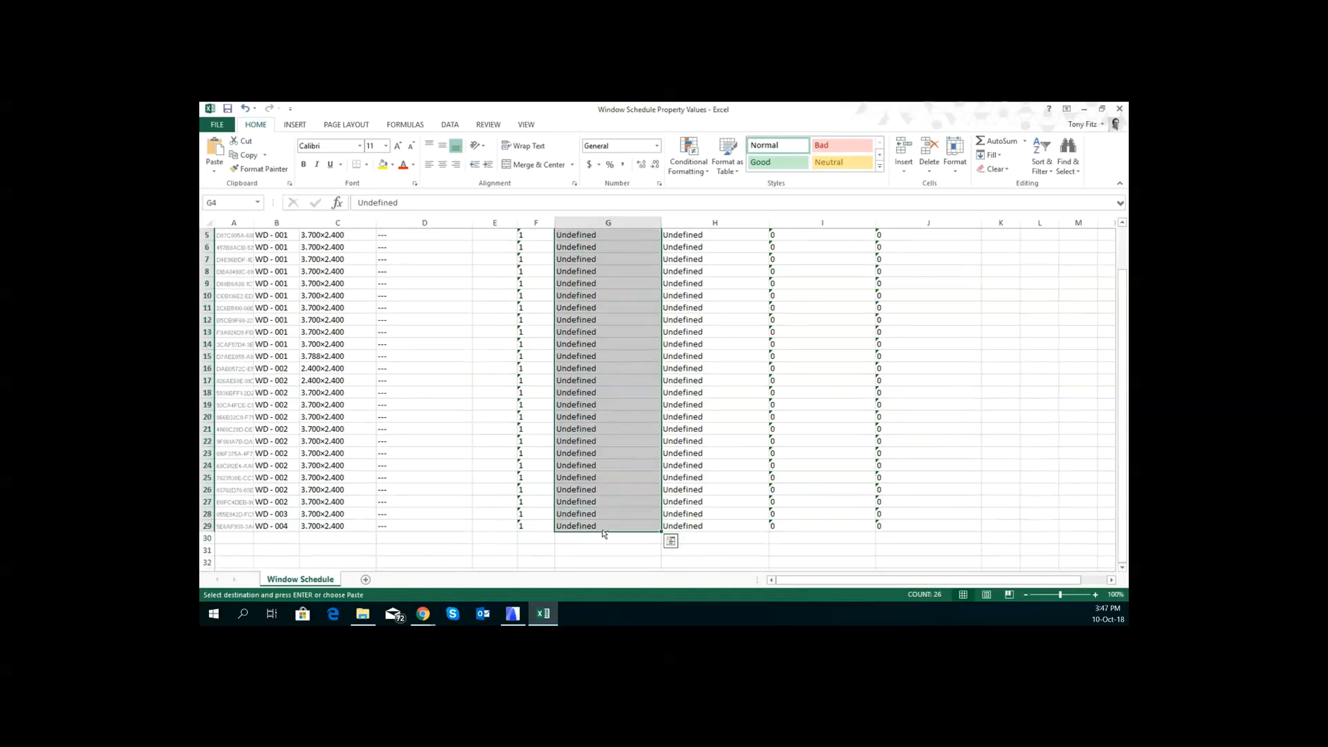
scroll(607, 529, up, 1)
key(ctrl+v)
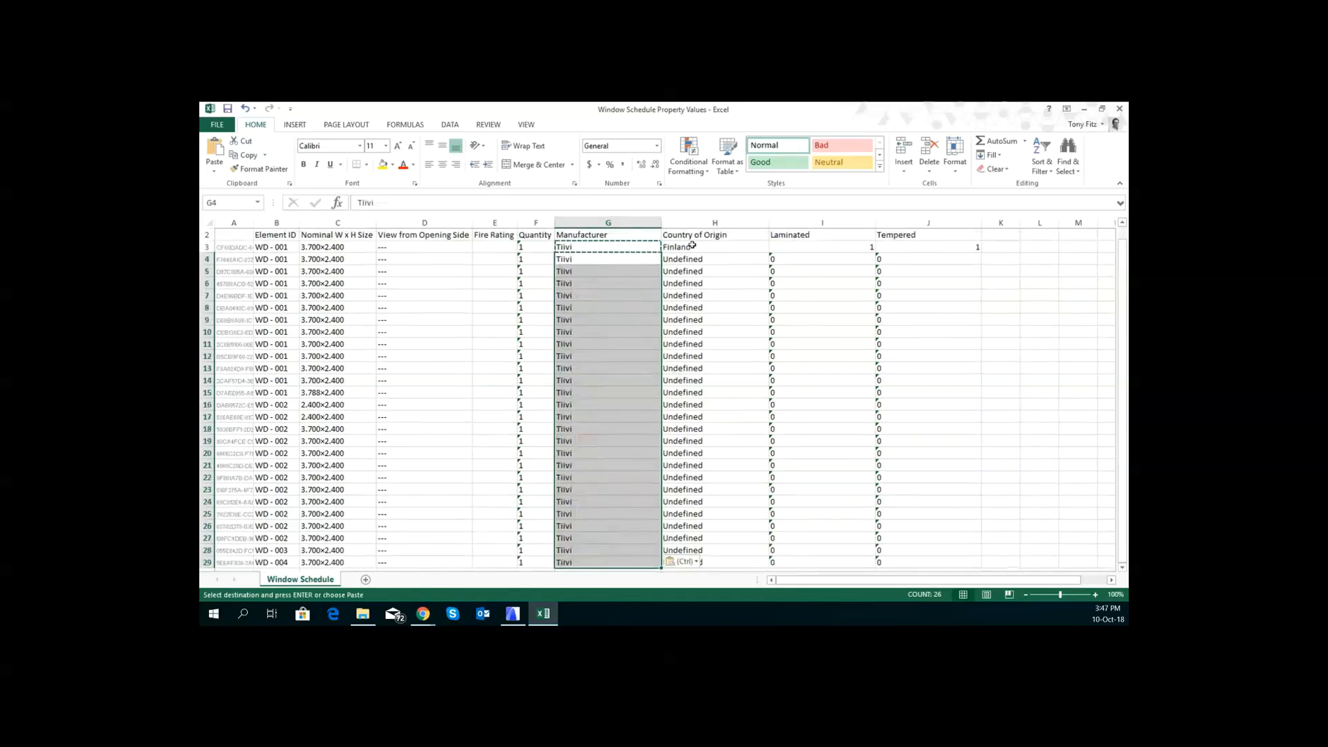
click(691, 247)
key(ctrl+v)
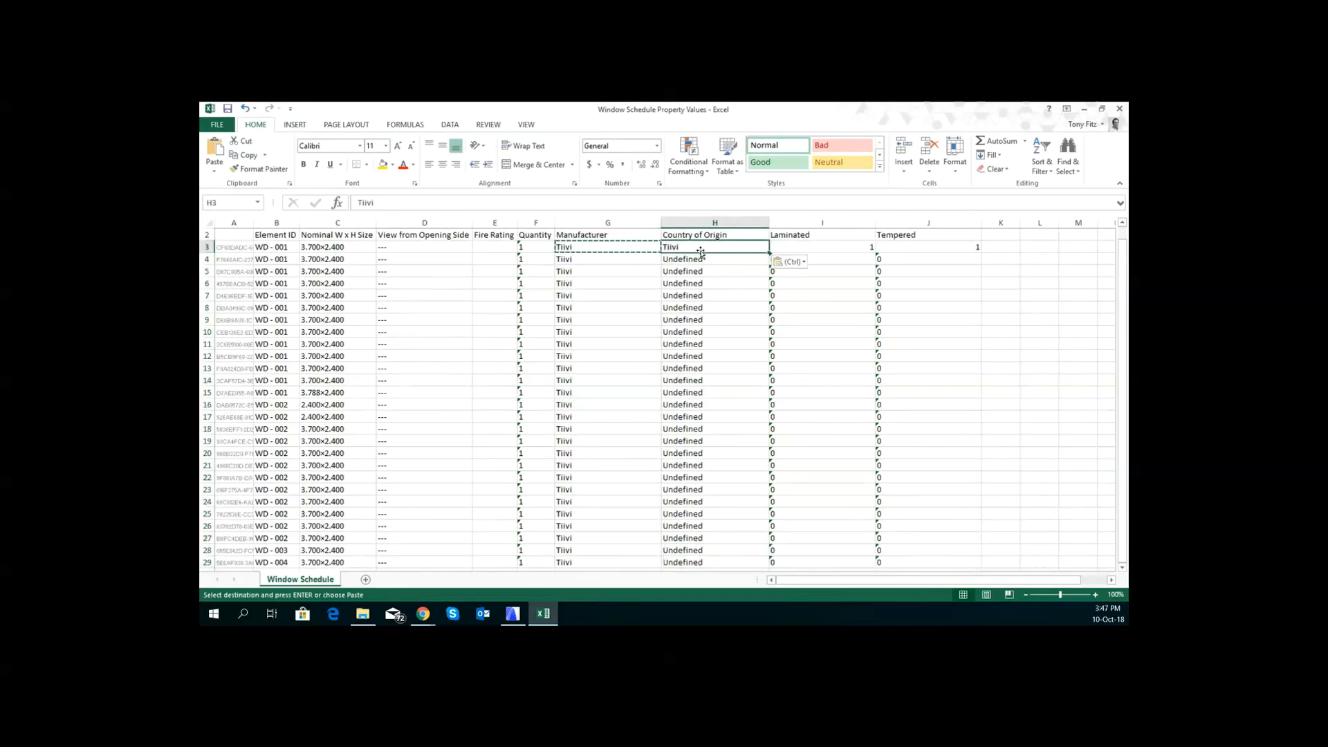
double_click(690, 247)
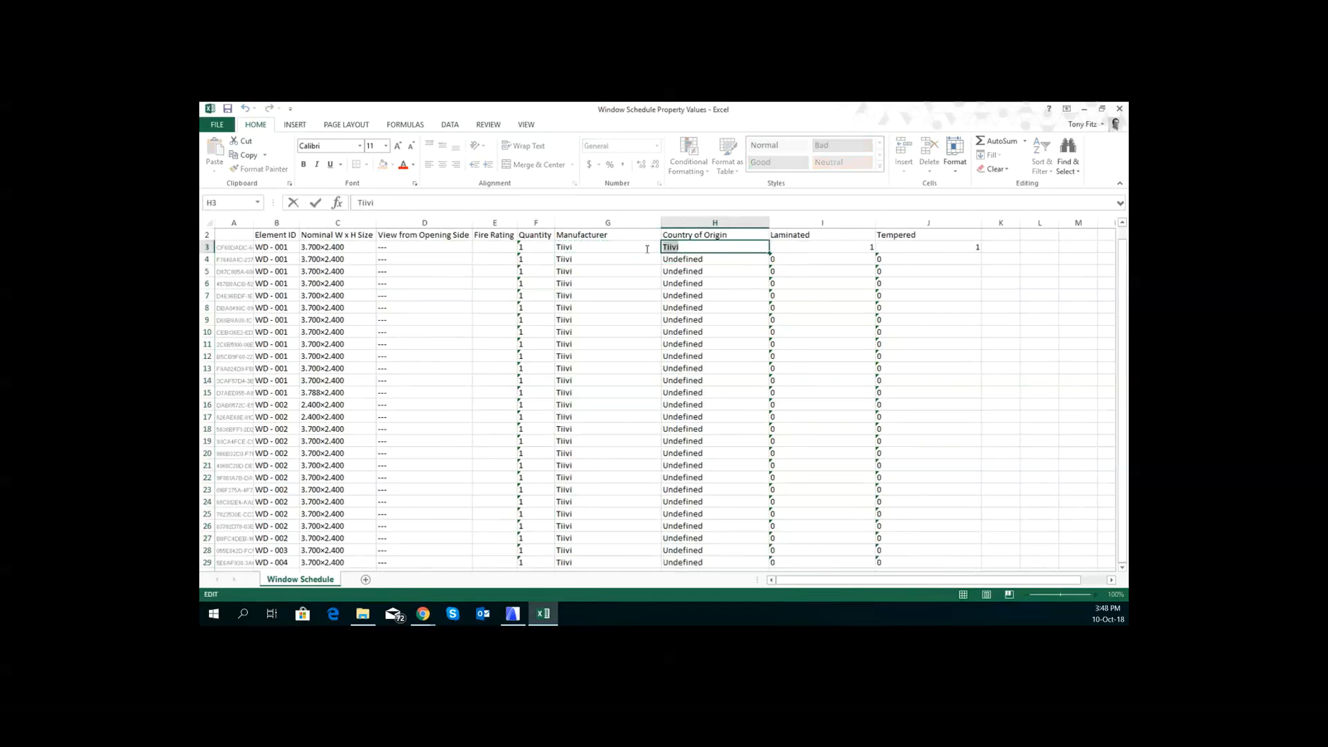
text(Finland)
key(Return)
Step: Copy the country of origin Finland from H3 to all remaining window rows, H4 through H29
click(693, 246)
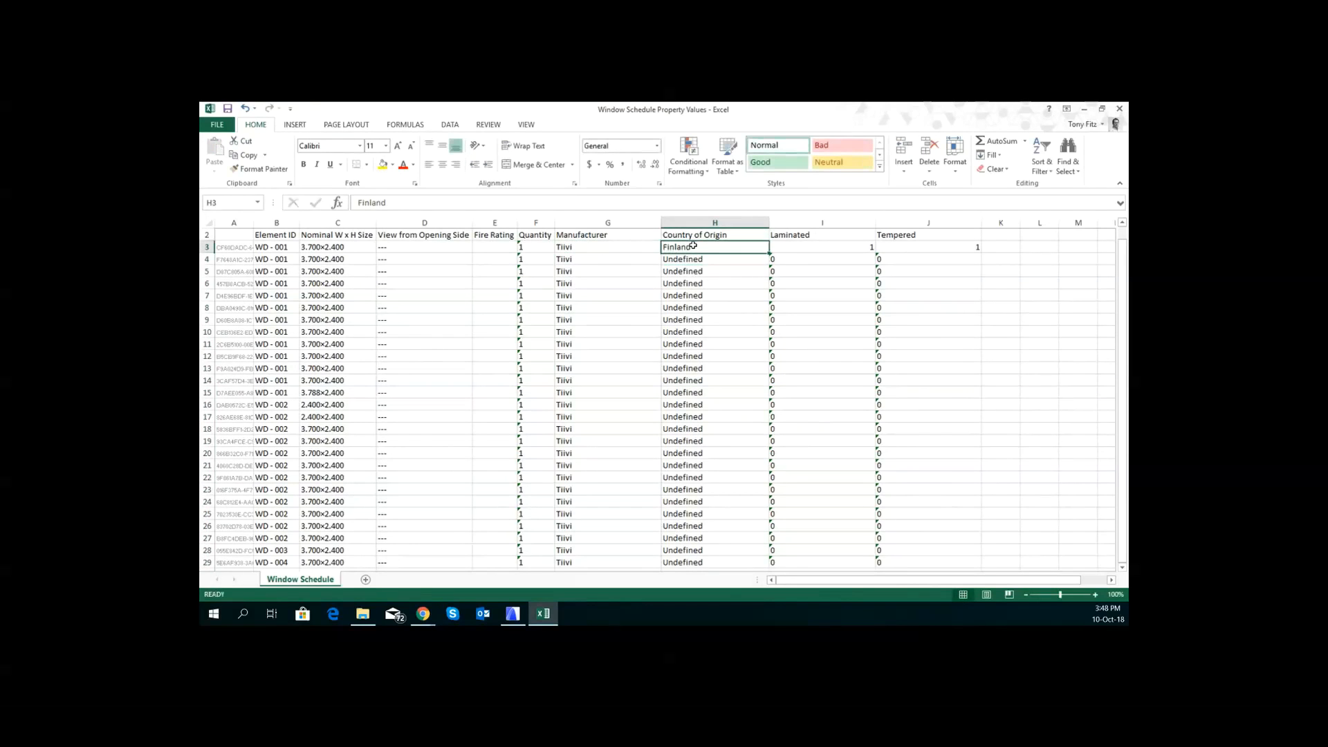
key(ctrl+c)
drag(702, 262, 711, 487)
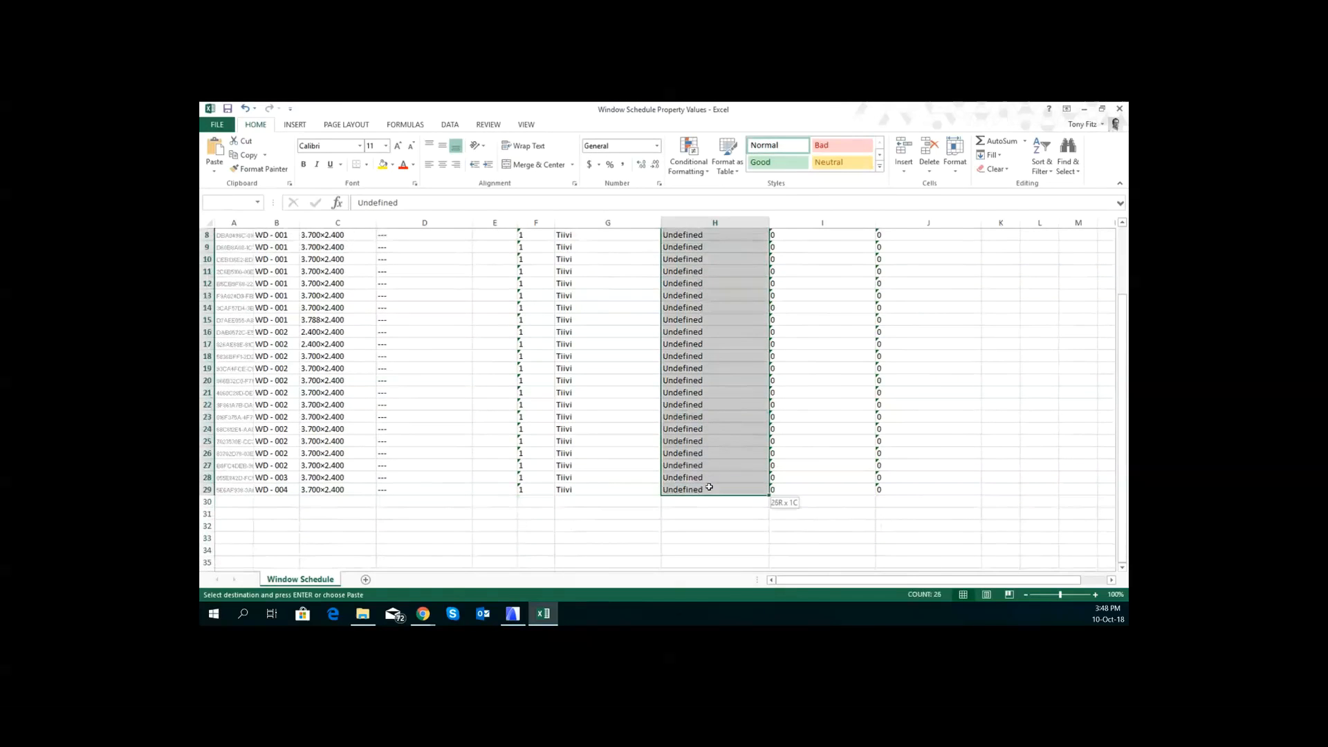
key(ctrl+v)
scroll(724, 487, up, 2)
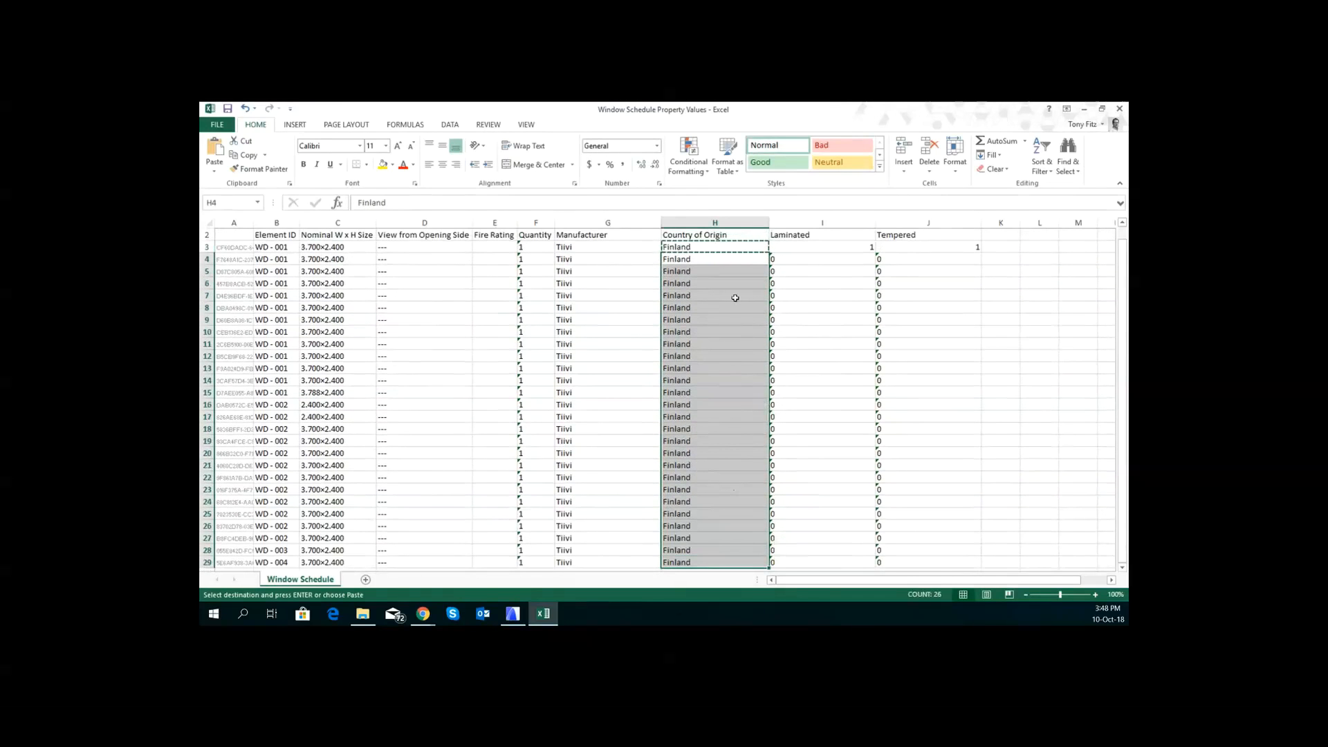
Step: Set Laminated and Tempered to 1 for the windows in rows 4 and 5, and save the workbook
click(808, 261)
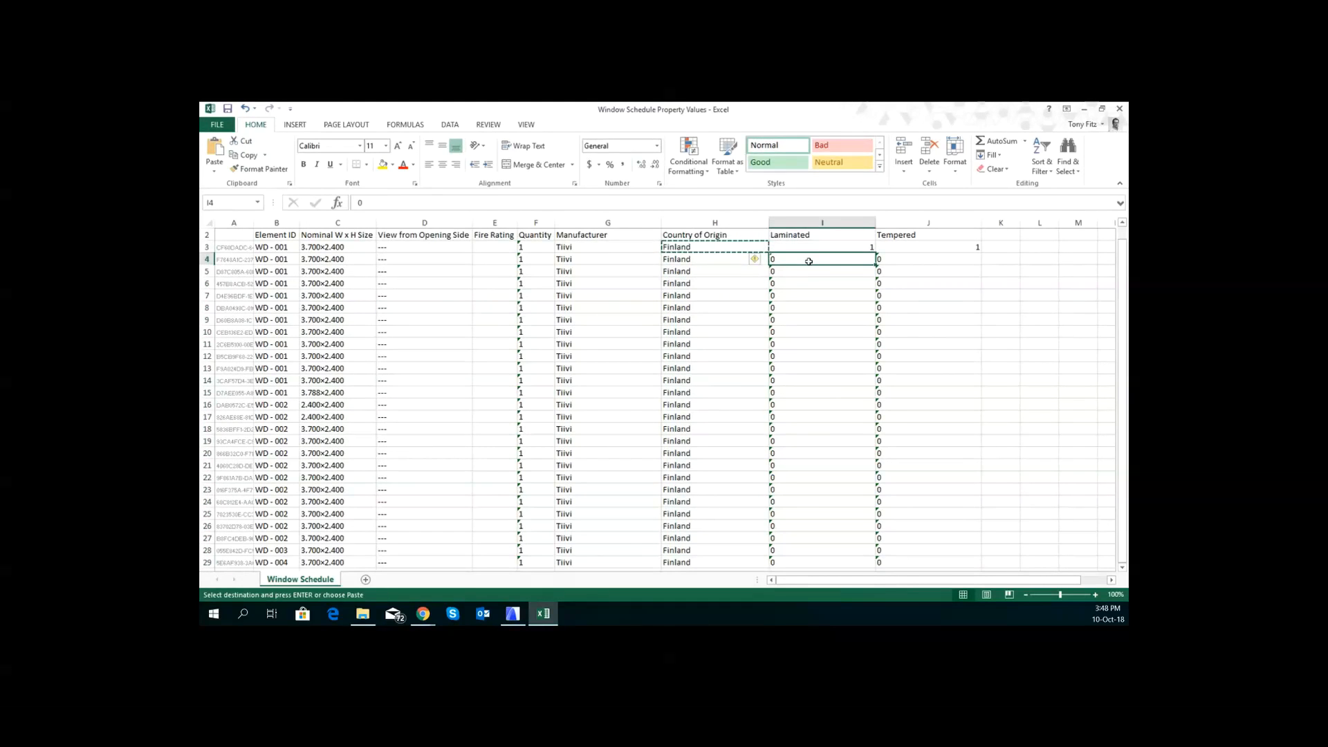
text(1)
key(Tab)
text(1)
key(Tab)
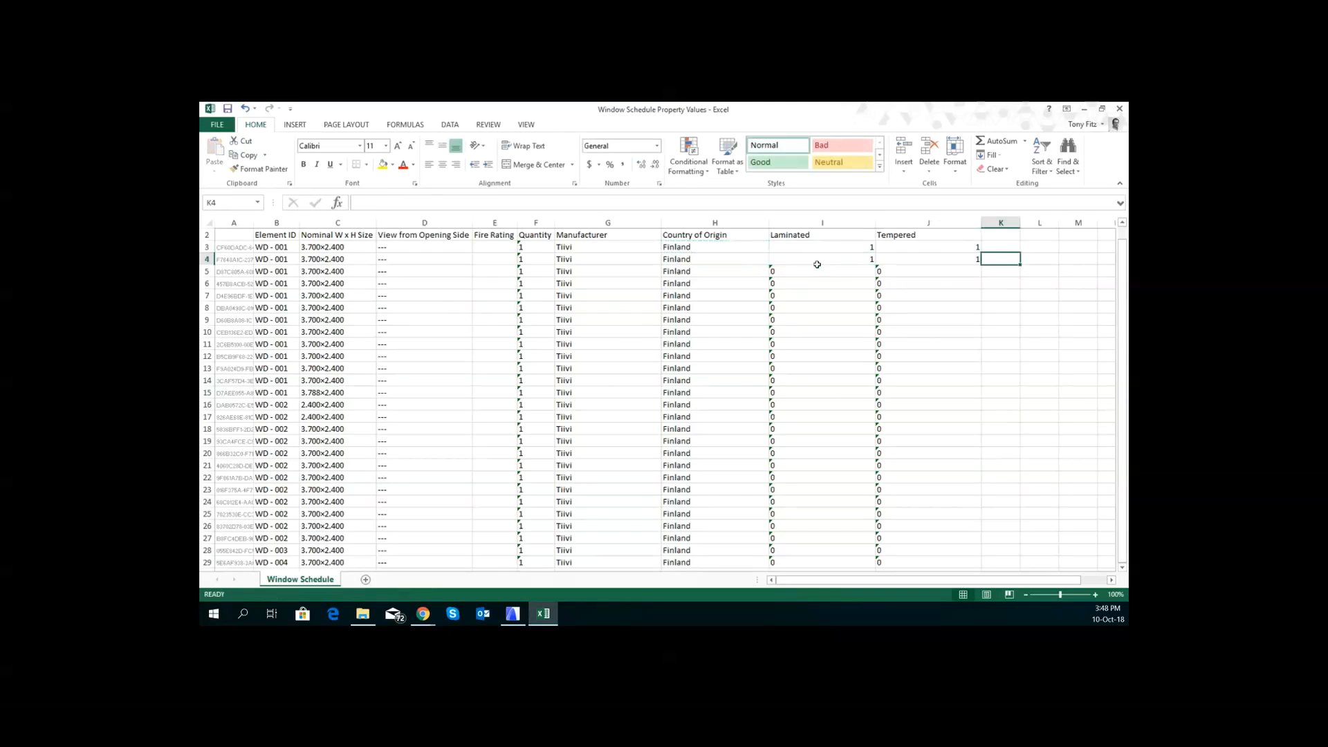
click(833, 276)
text(1)
key(Tab)
text(1)
key(Tab)
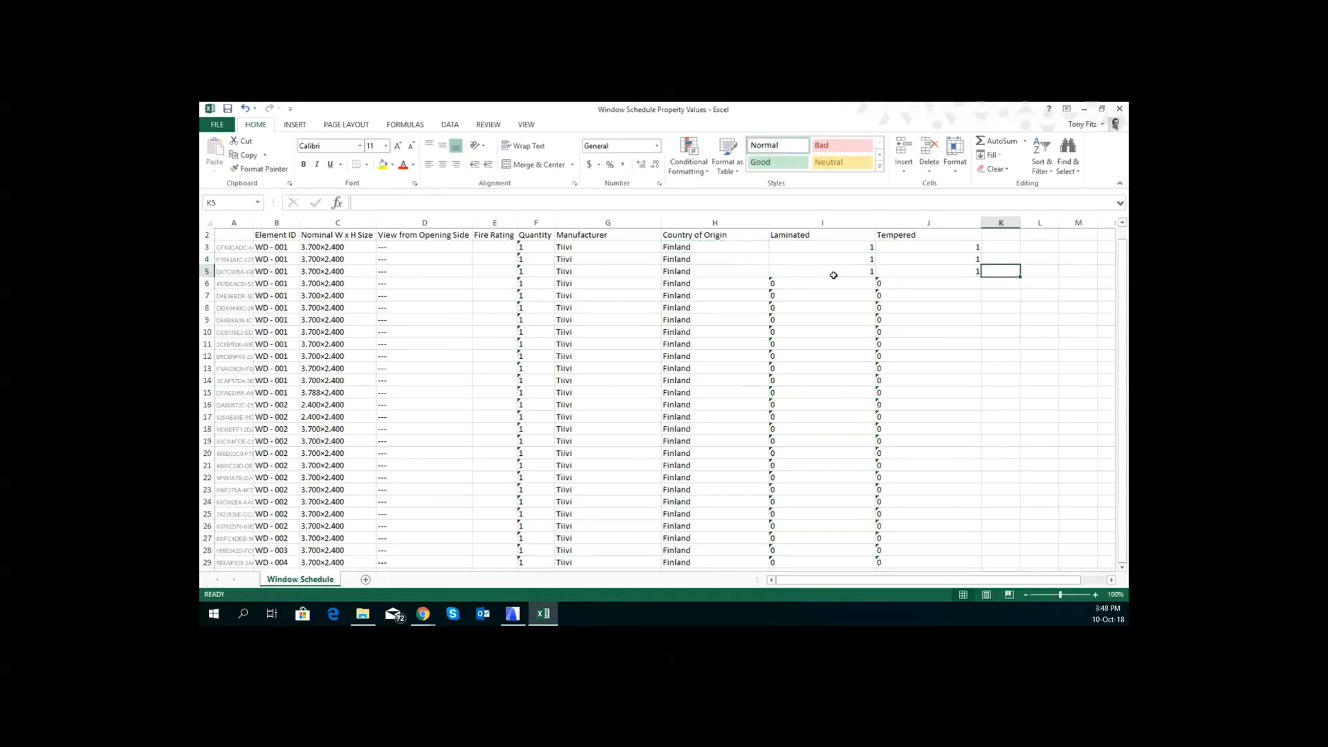
click(227, 109)
click(1084, 109)
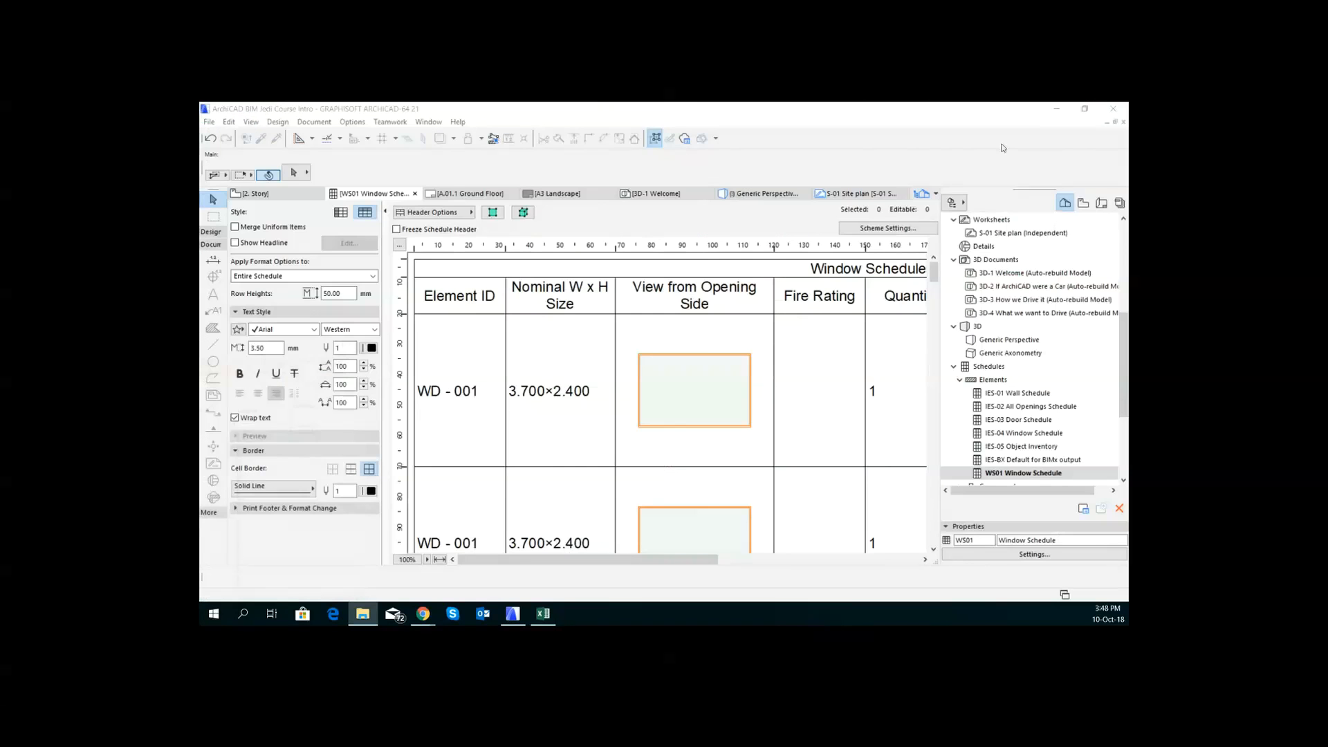
Step: Import the property values from the Window Schedule Property Values workbook on the Desktop into the project's elements
click(208, 122)
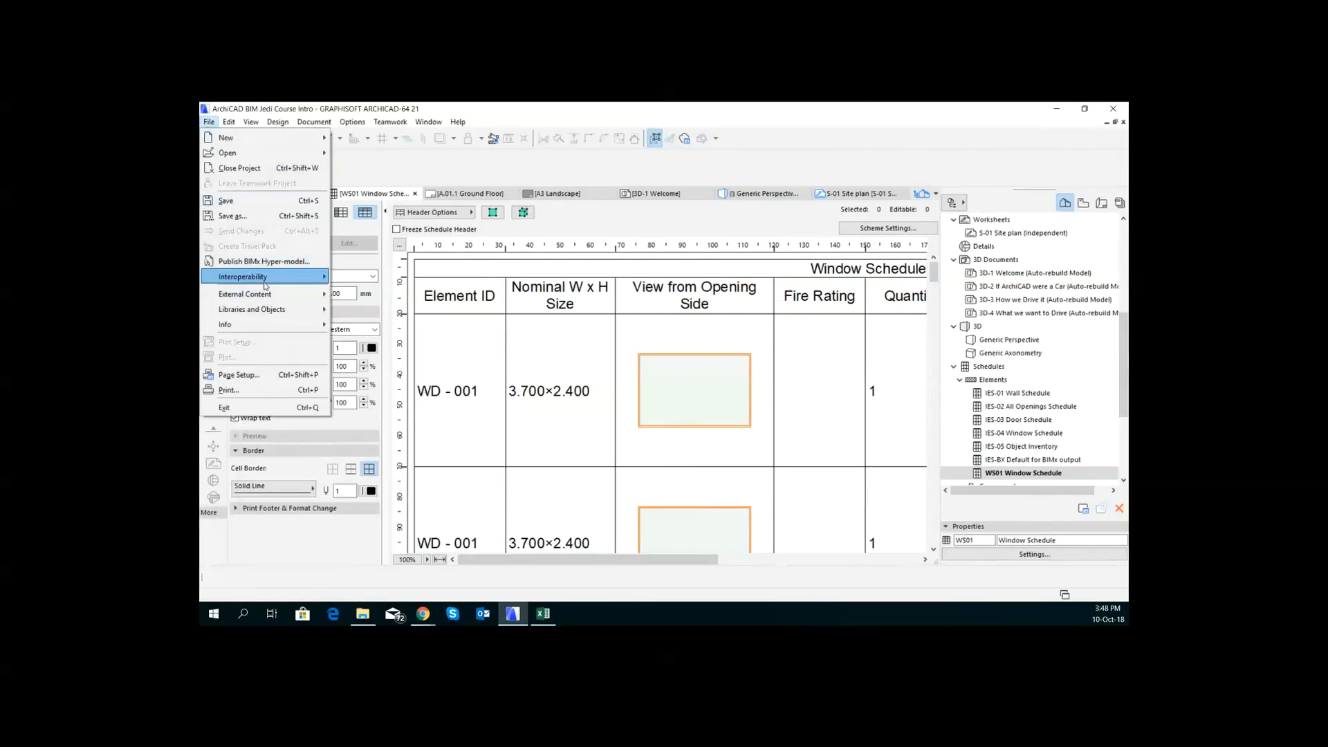
mouse_move(266, 278)
mouse_move(395, 325)
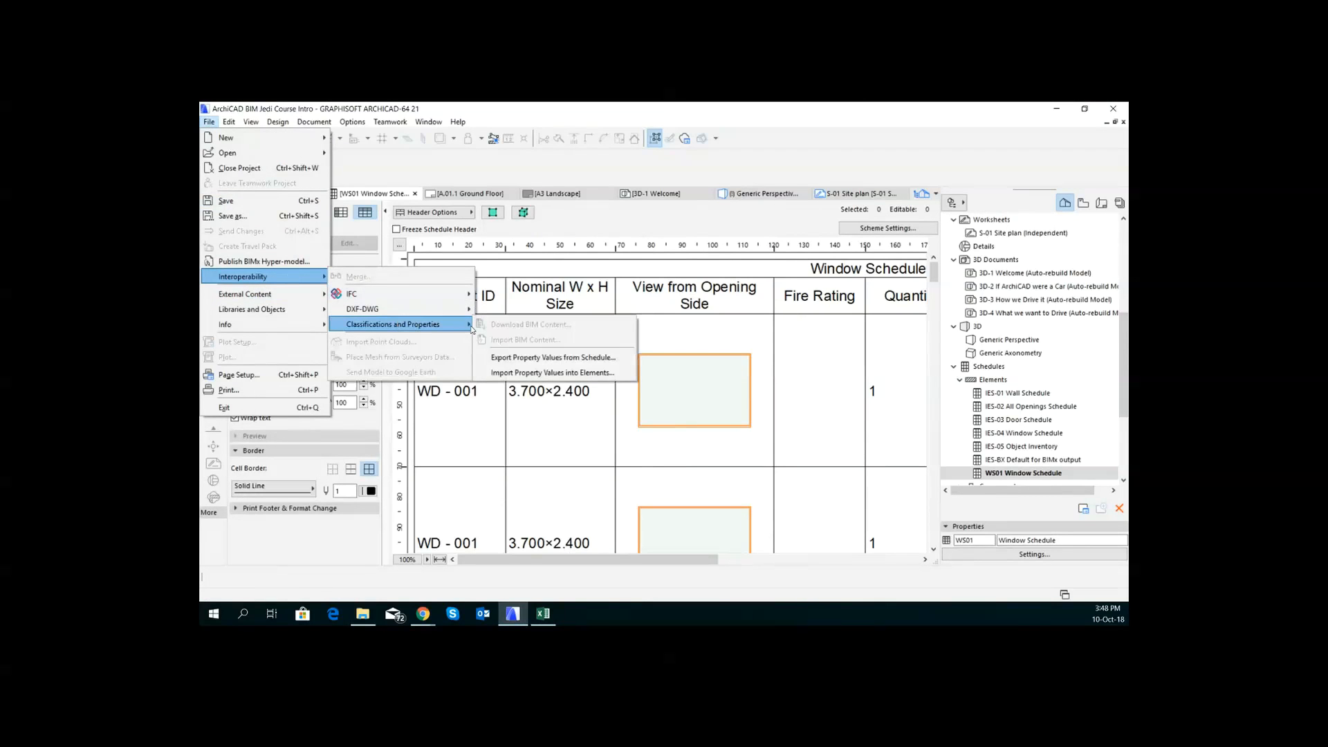
click(537, 374)
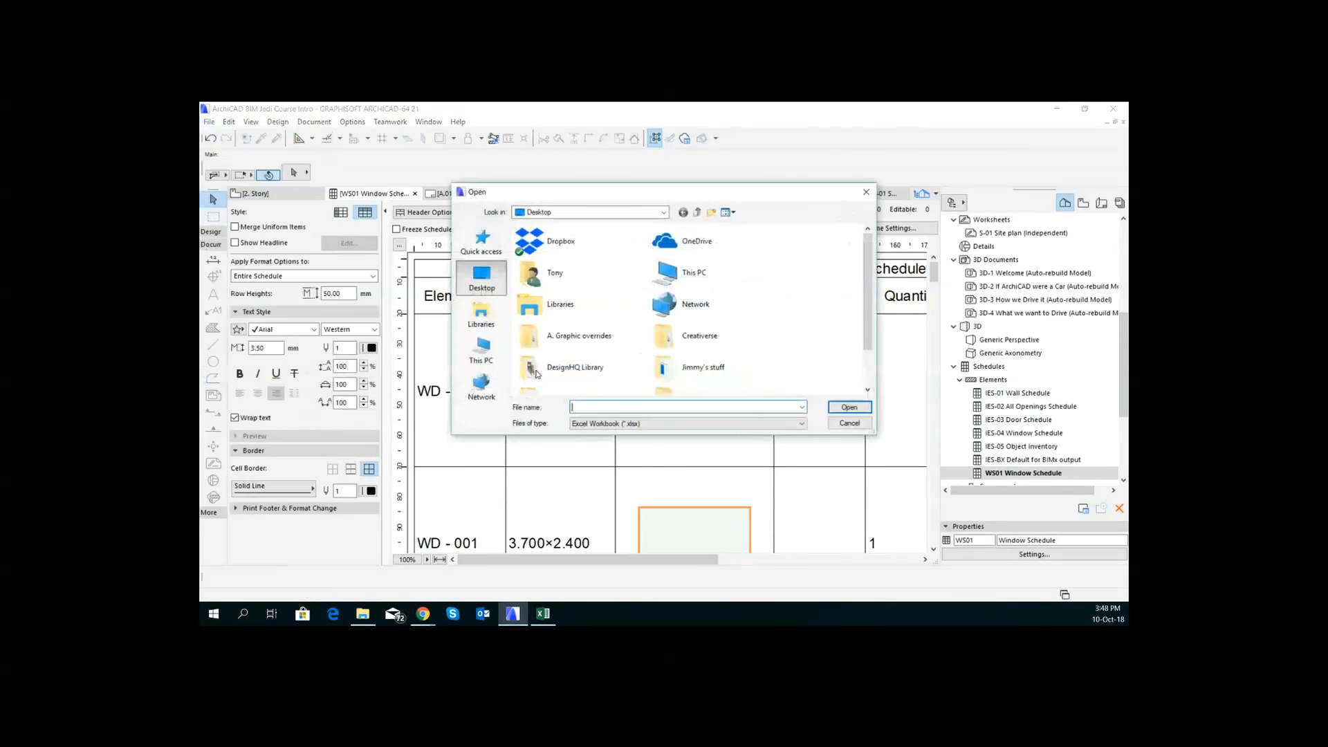
scroll(799, 305, down, 2)
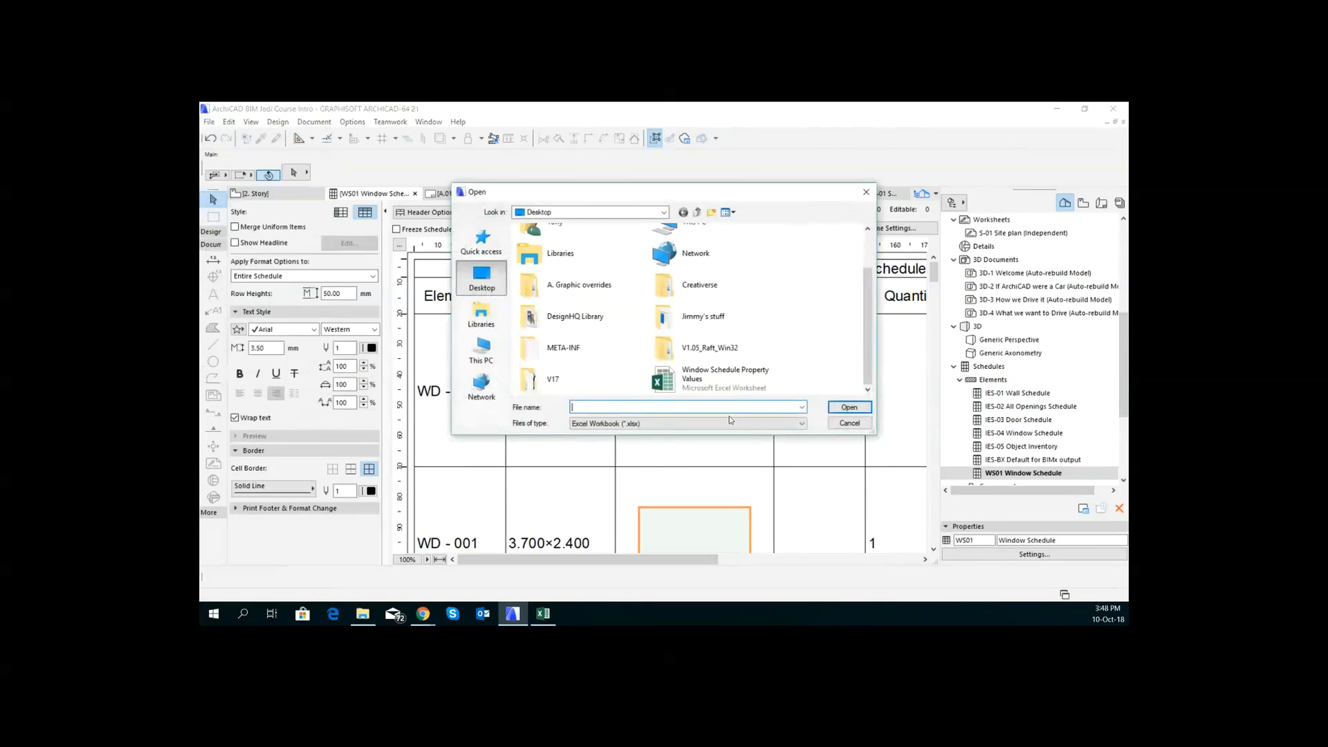
click(700, 388)
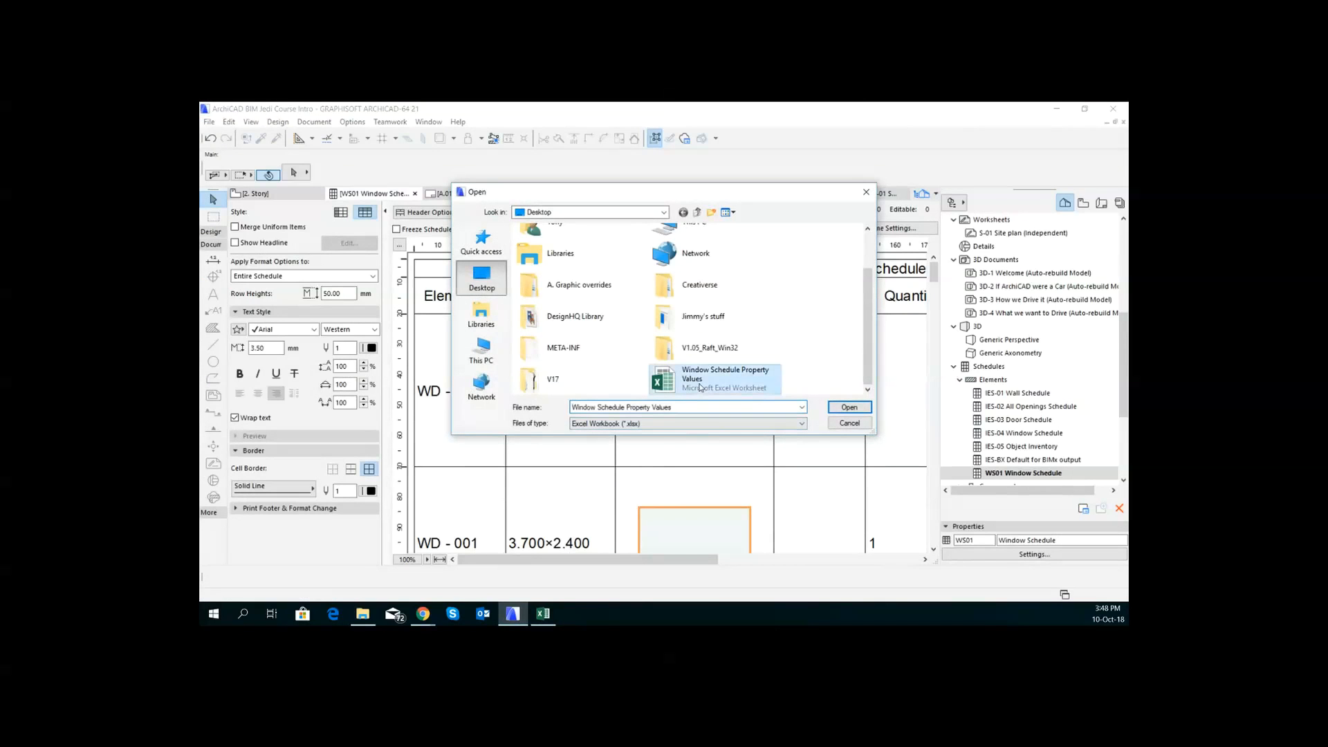
click(847, 408)
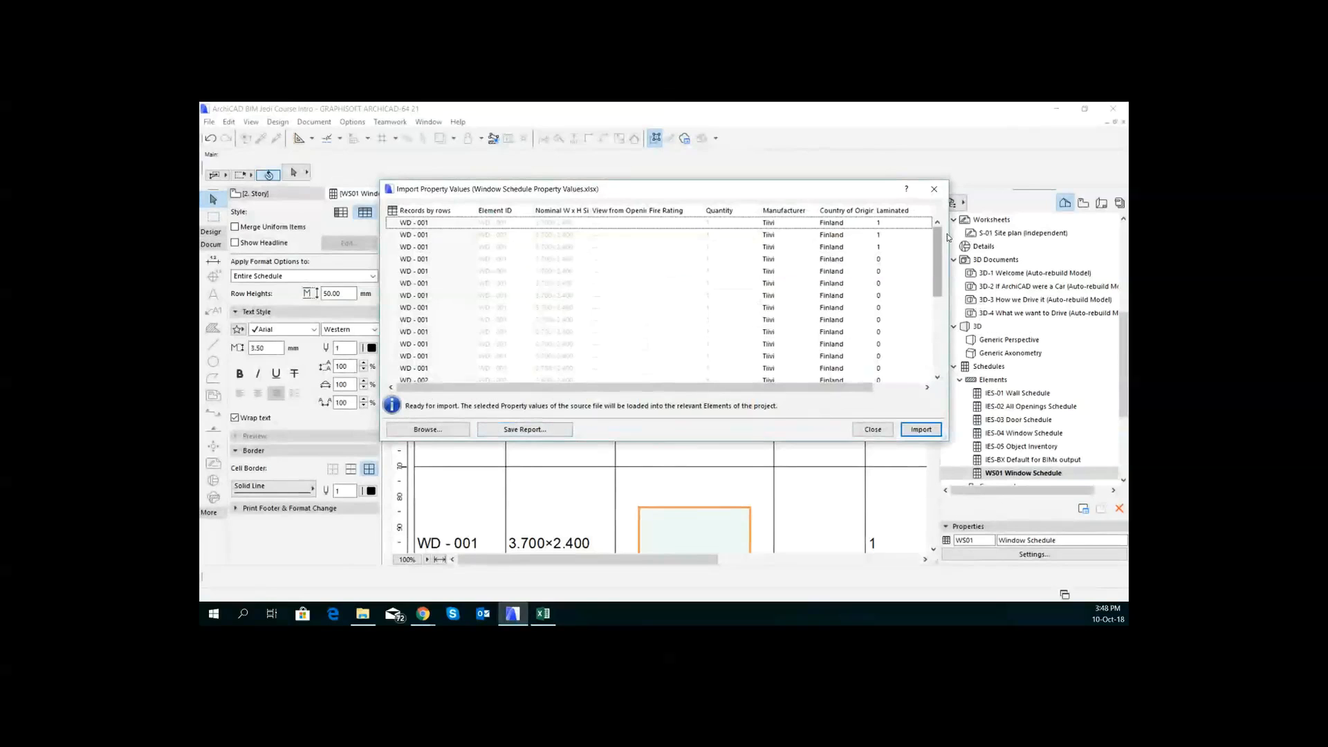
drag(937, 255, 937, 332)
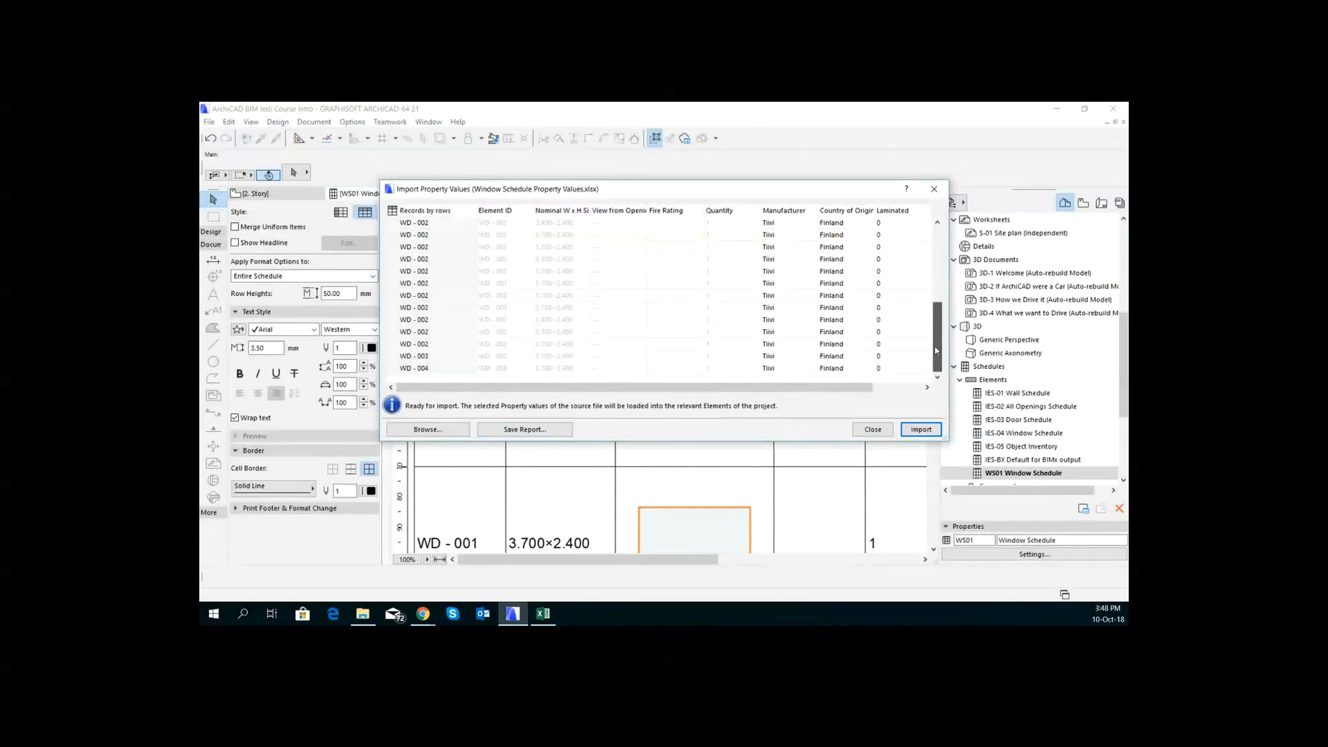
click(925, 430)
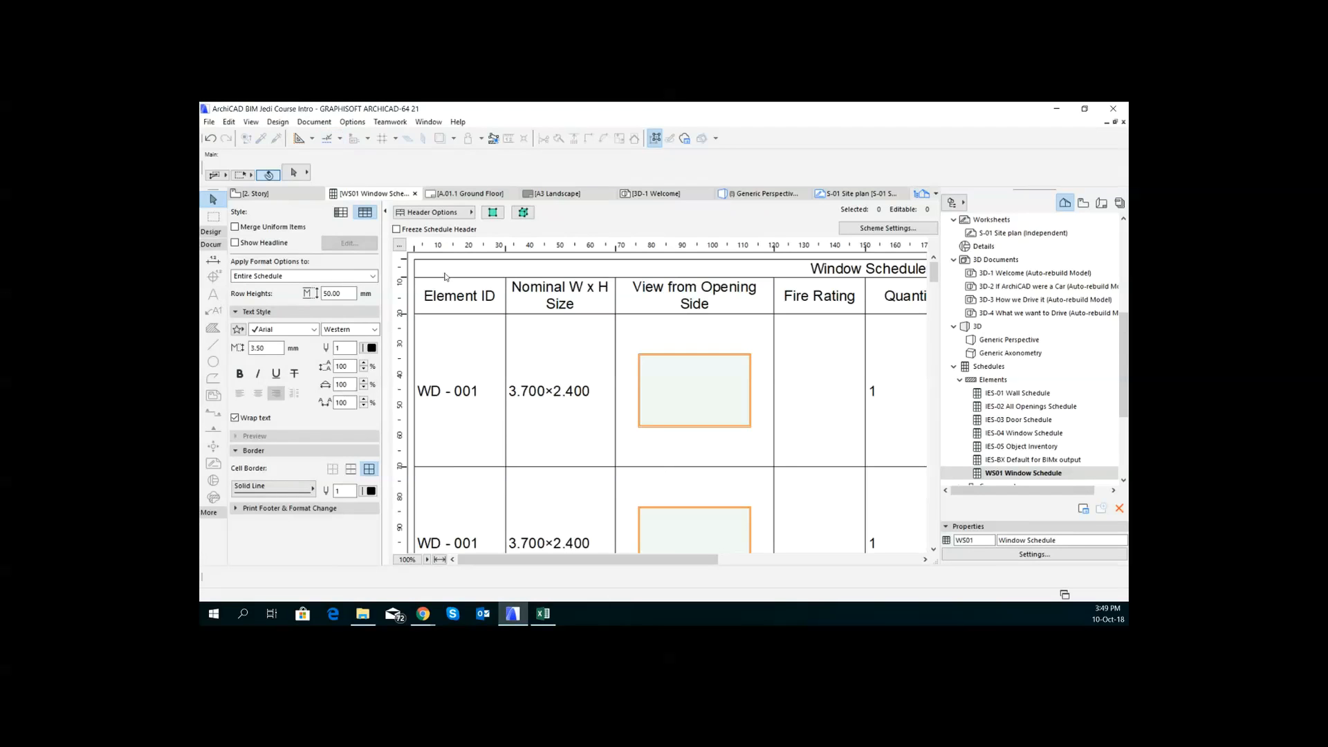
Step: Examine the Manufacturer, Country of Origin and glazing columns against the element IDs throughout the window schedule
click(698, 547)
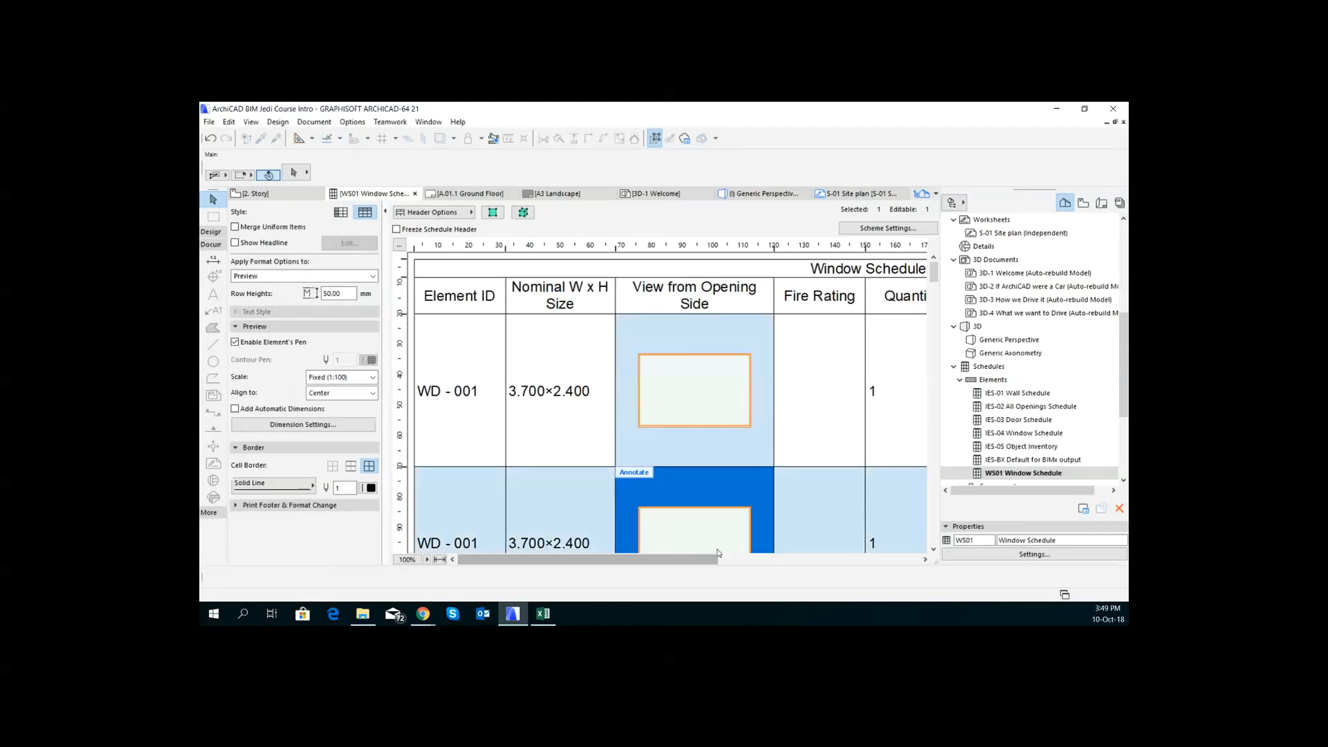
drag(682, 564, 843, 564)
scroll(792, 379, down, 10)
scroll(792, 378, down, 10)
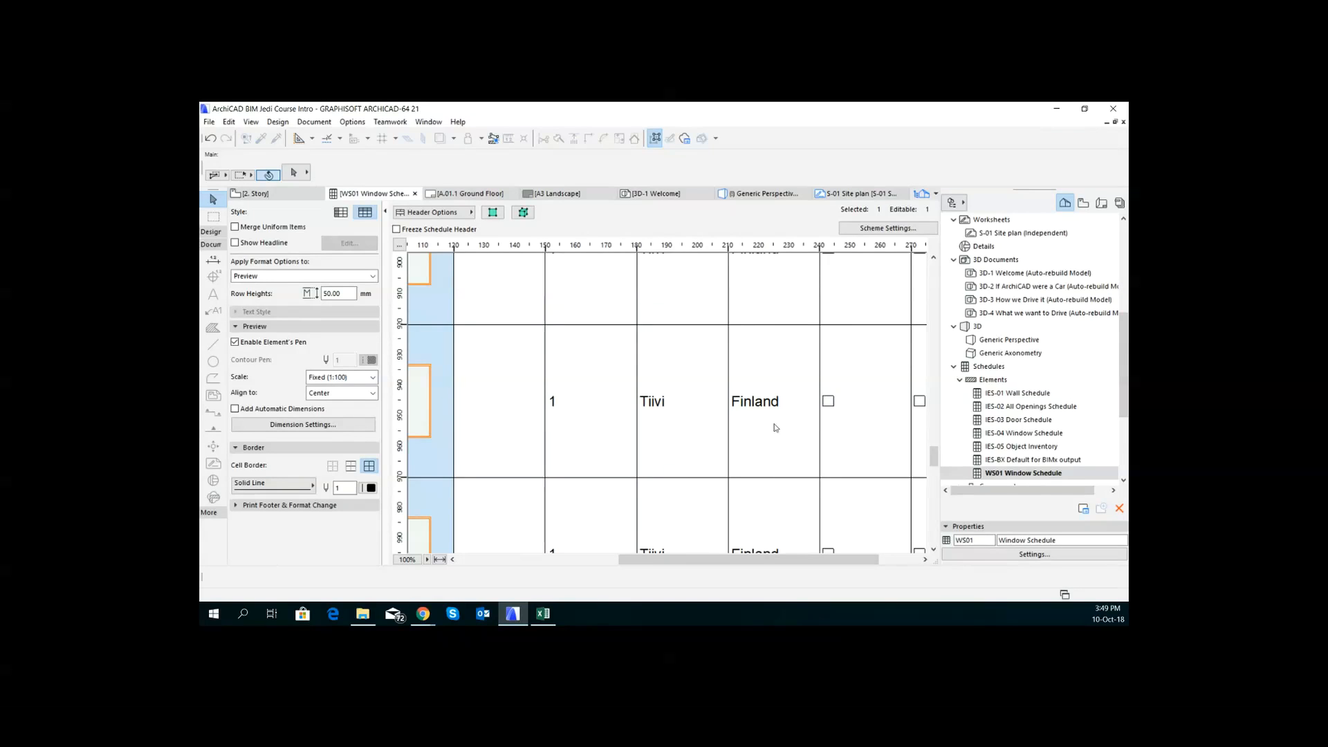
scroll(779, 427, down, 5)
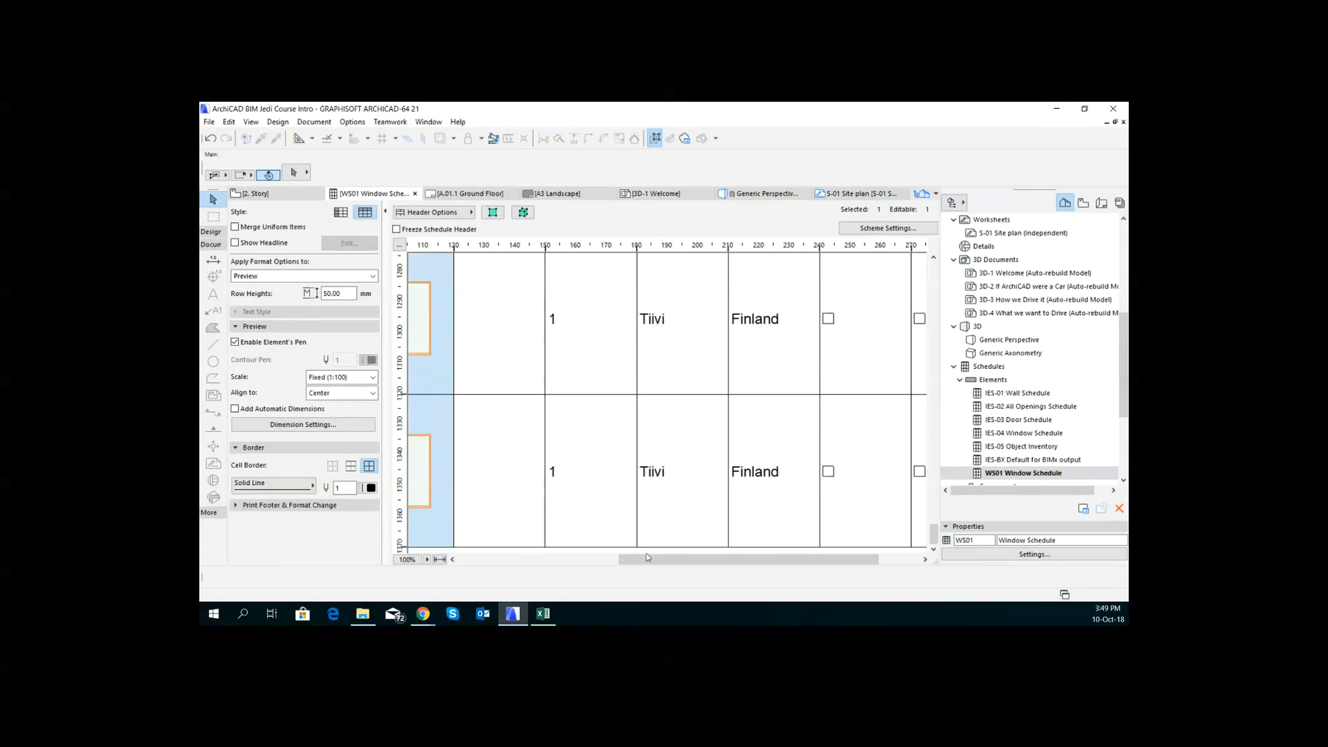
drag(701, 559, 527, 555)
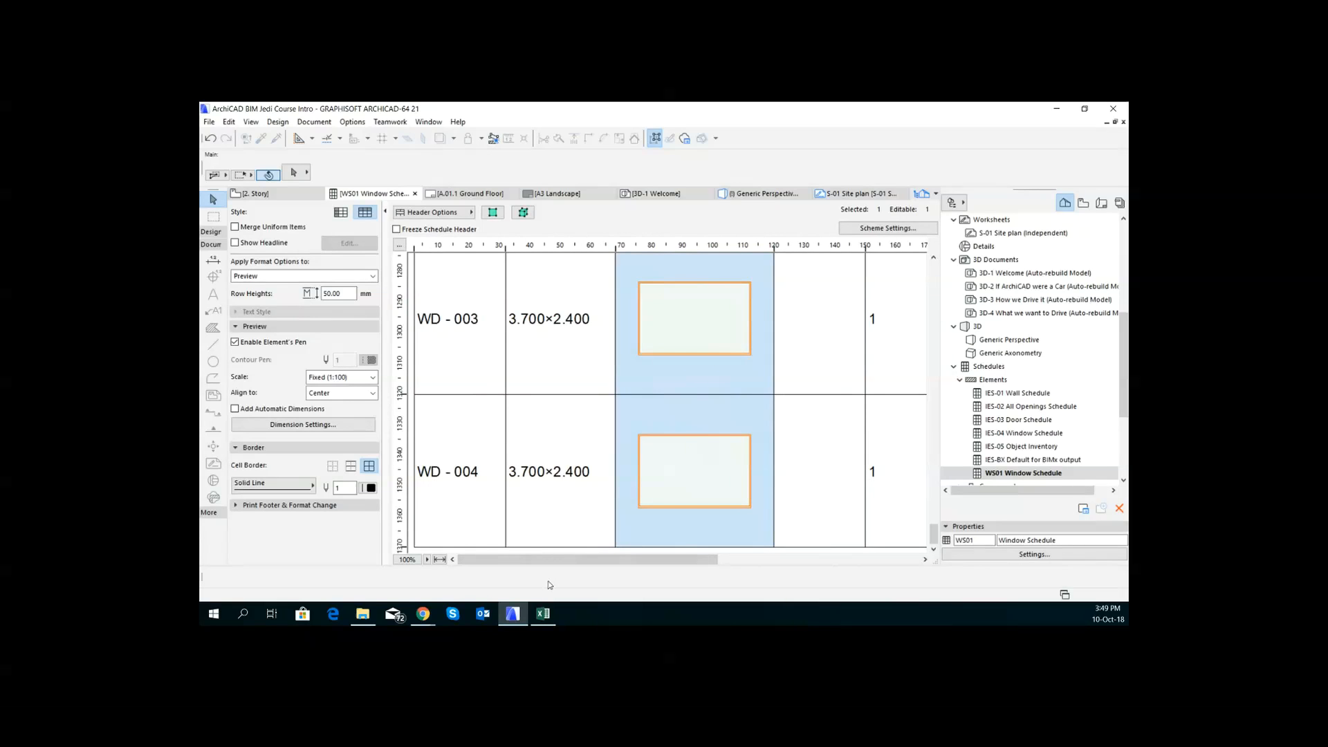
scroll(714, 419, up, 5)
scroll(713, 439, up, 3)
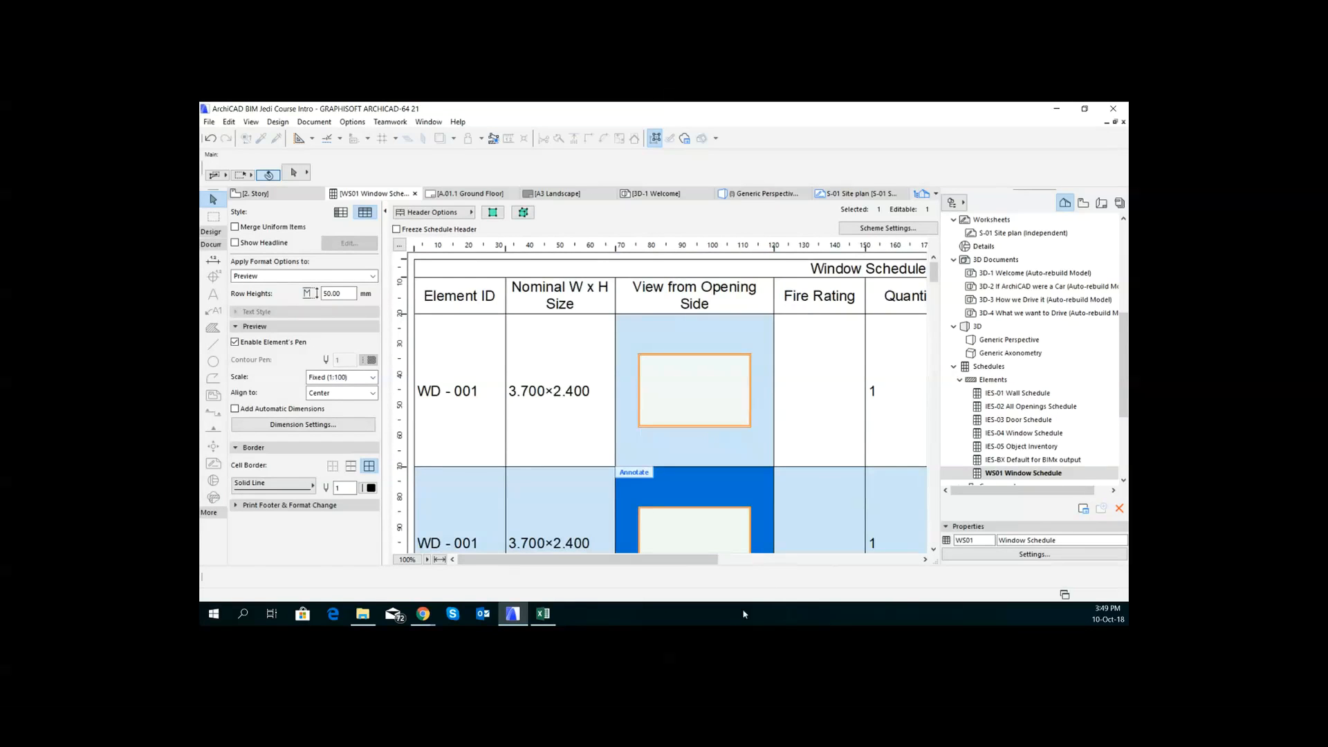
drag(684, 562, 785, 567)
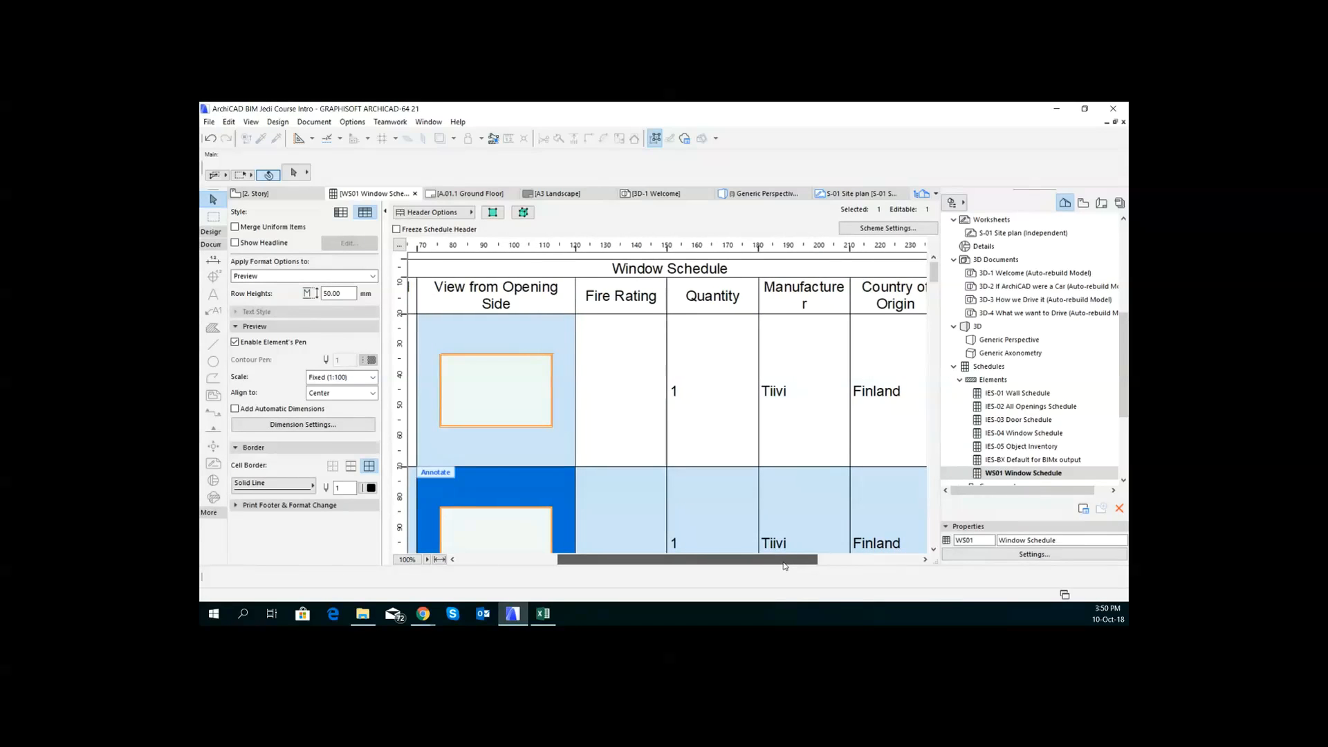
drag(785, 565, 786, 566)
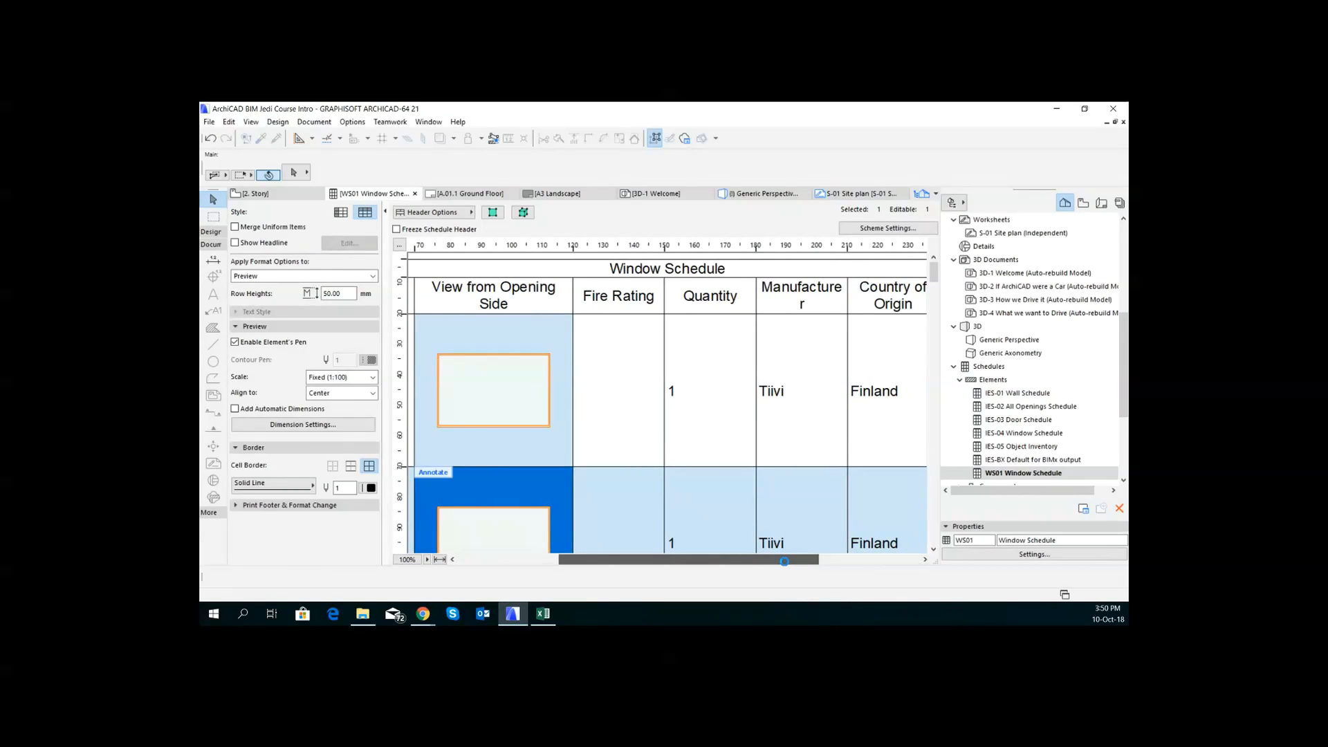
drag(784, 560, 783, 557)
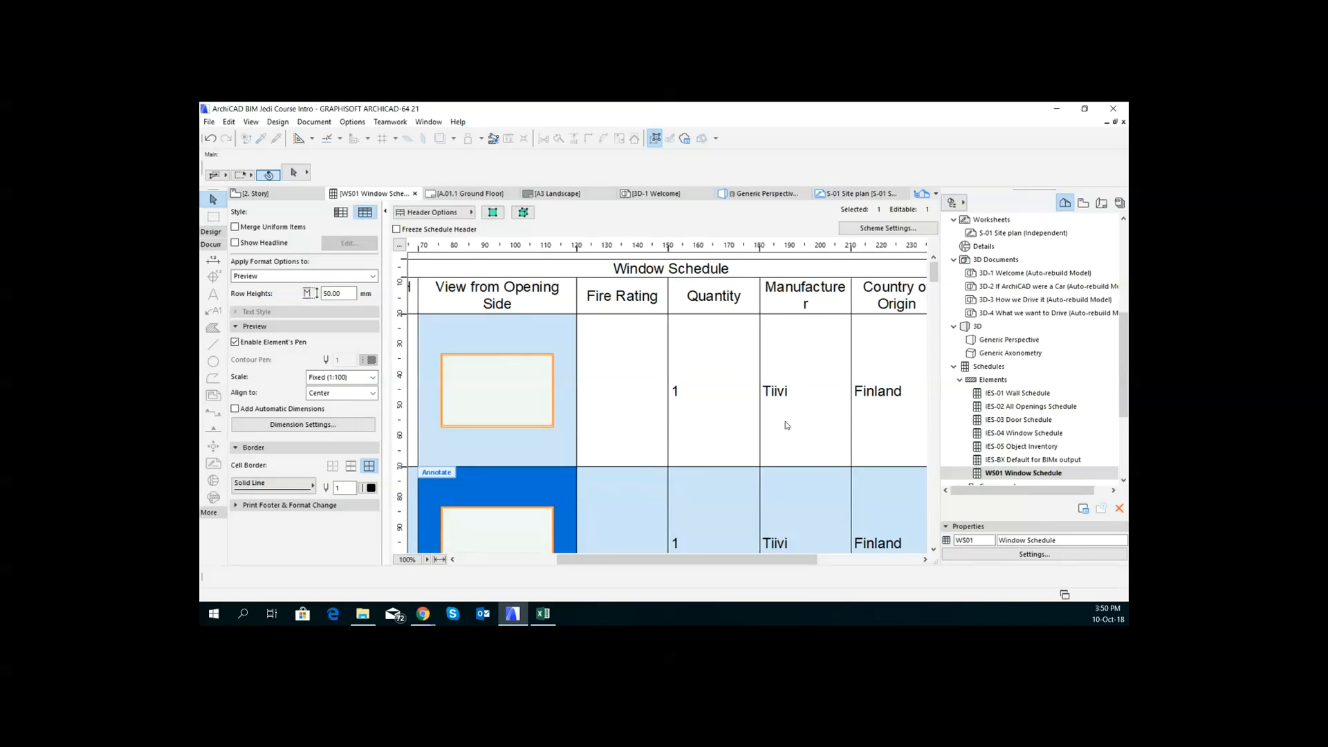
mouse_move(782, 560)
mouse_down()
mouse_move(794, 560)
mouse_move(772, 560)
mouse_up()
Step: Show the window from the 13th schedule row in the 3D view to locate it in the building
scroll(630, 403, down, 8)
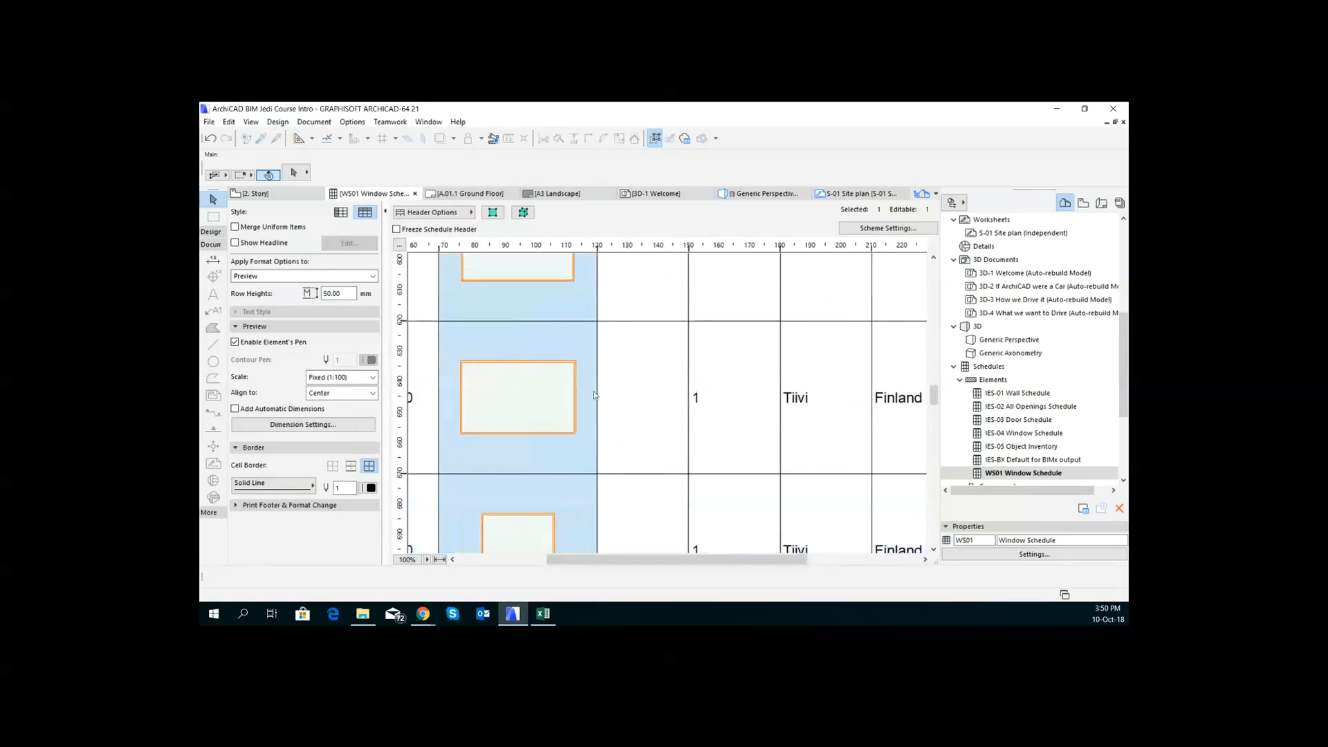
click(526, 404)
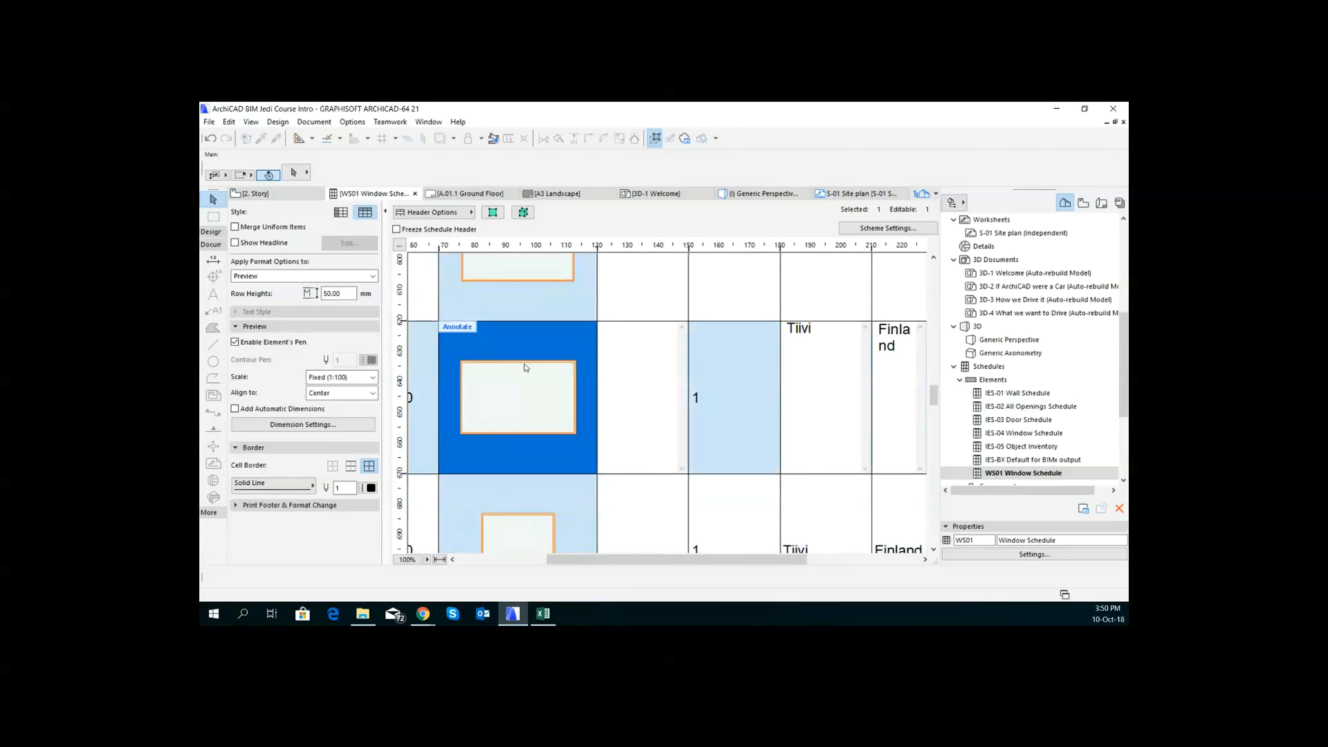
click(523, 212)
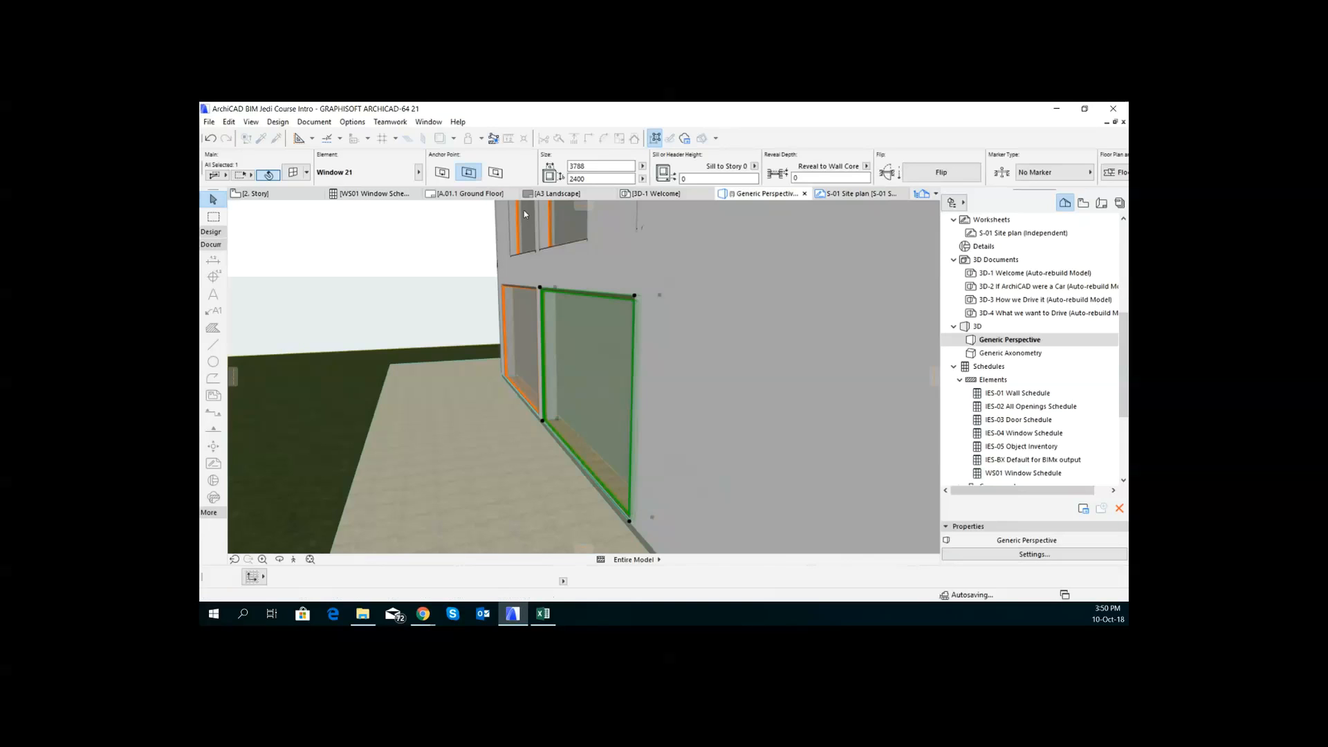
scroll(612, 372, down, 10)
shift+middle_drag(613, 373, 778, 354)
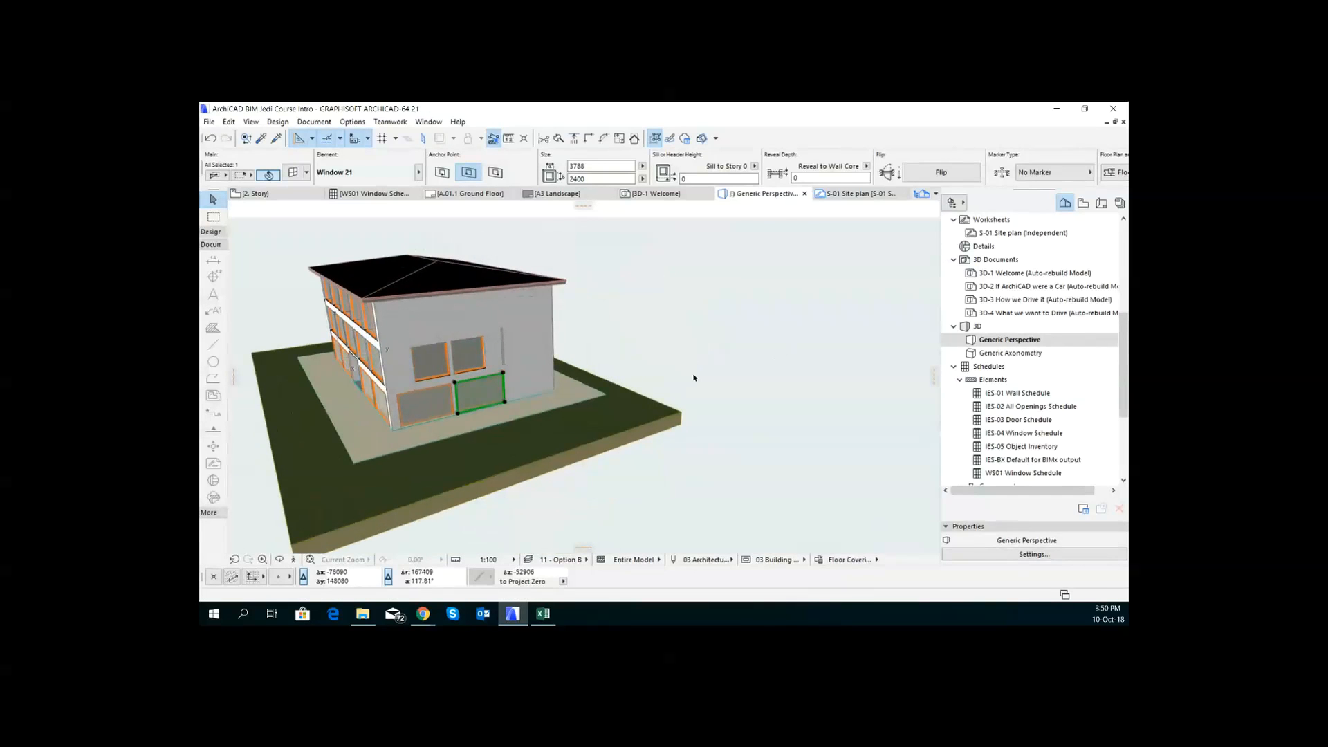
Step: Return to the window schedule and change the 13th window's manufacturer to Abloy
click(374, 194)
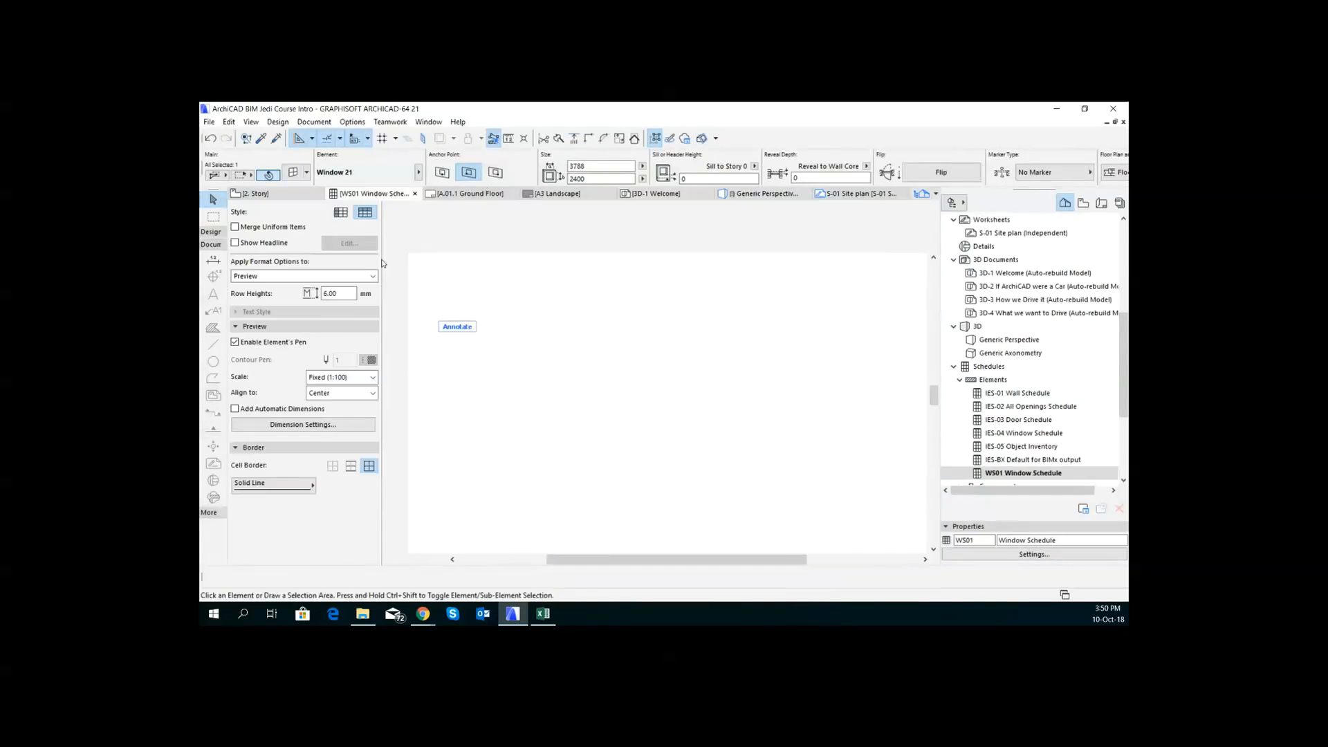
click(799, 333)
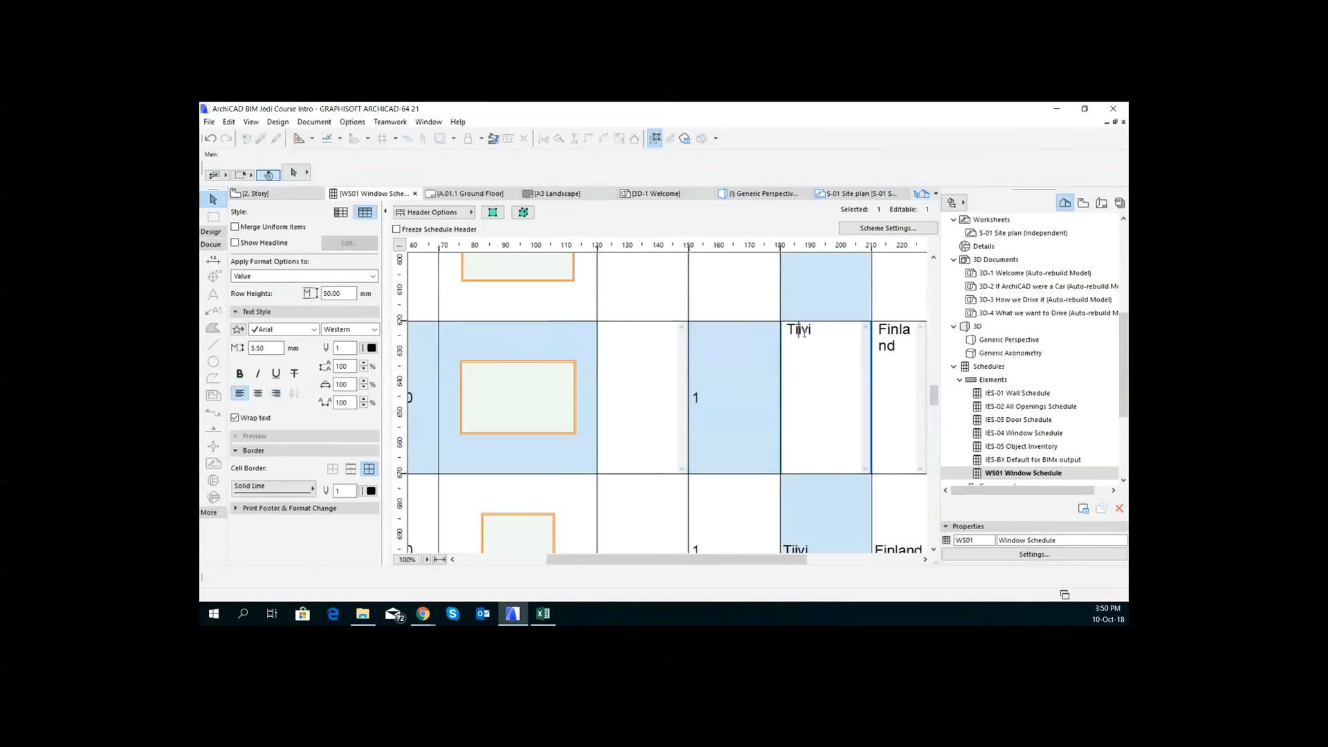
drag(813, 331, 780, 331)
text(Abloy)
key(Return)
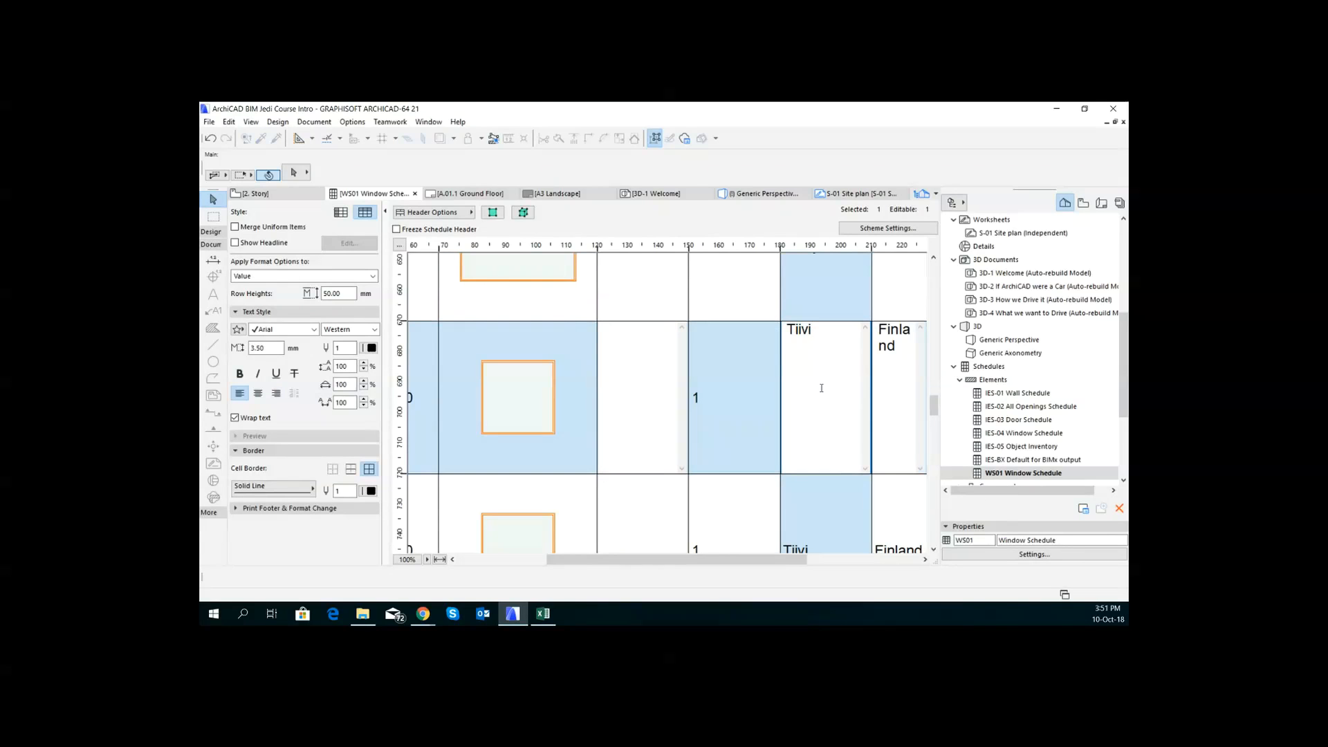
Step: Change the manufacturer to Abloy for the window in the third schedule row
drag(933, 406, 911, 298)
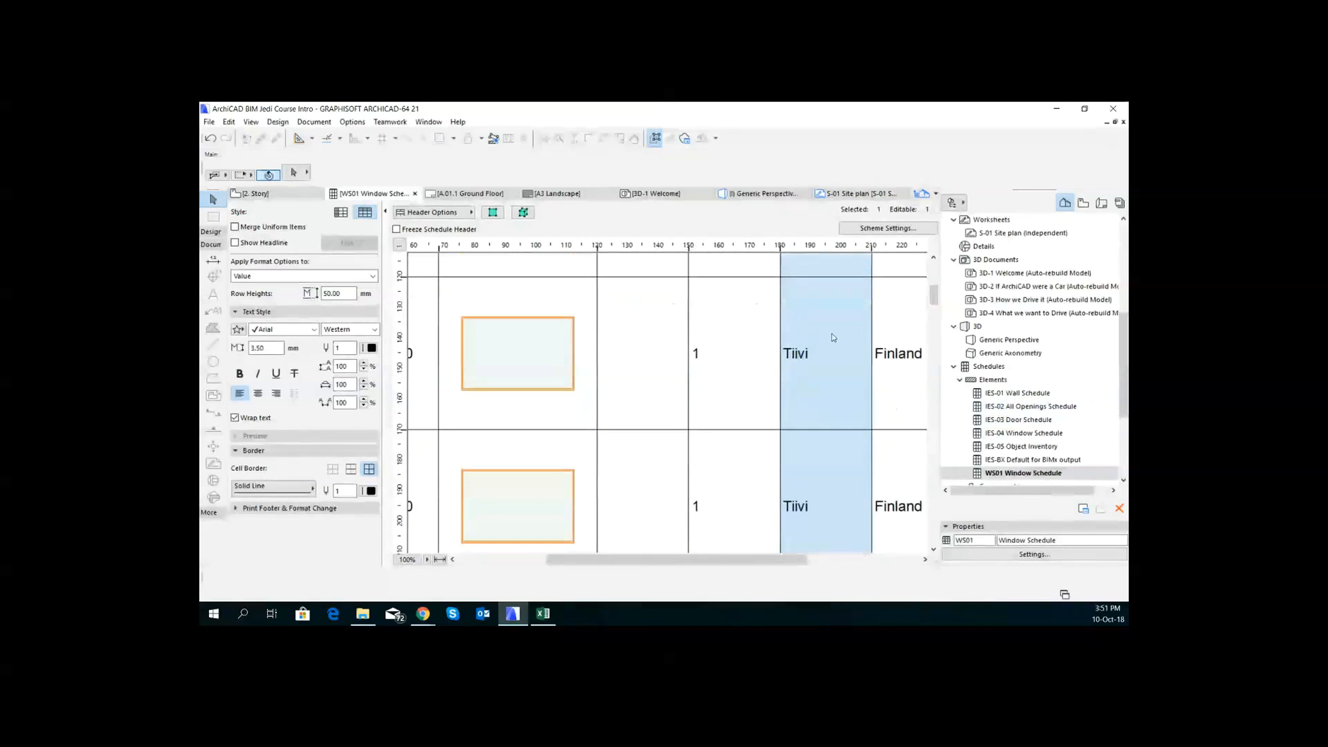
click(823, 351)
drag(815, 286, 765, 284)
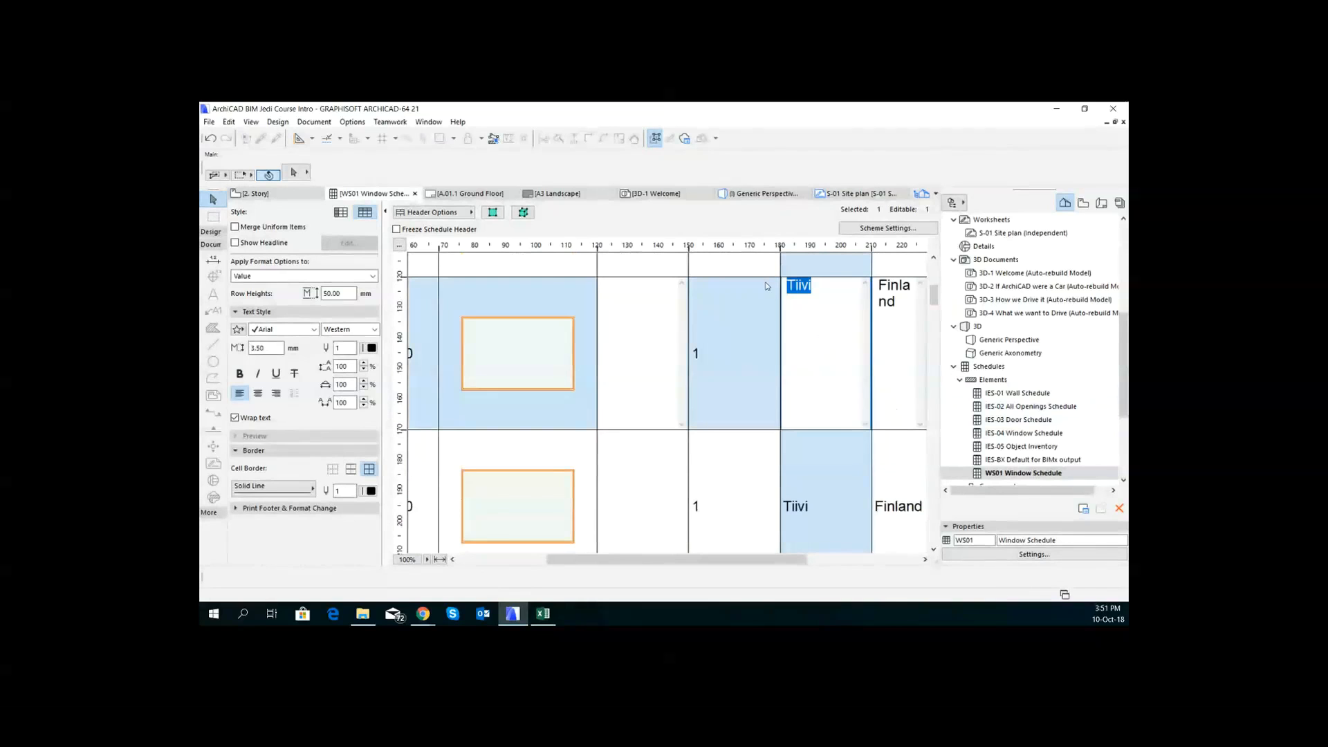
text(Abloy)
key(Return)
click(881, 321)
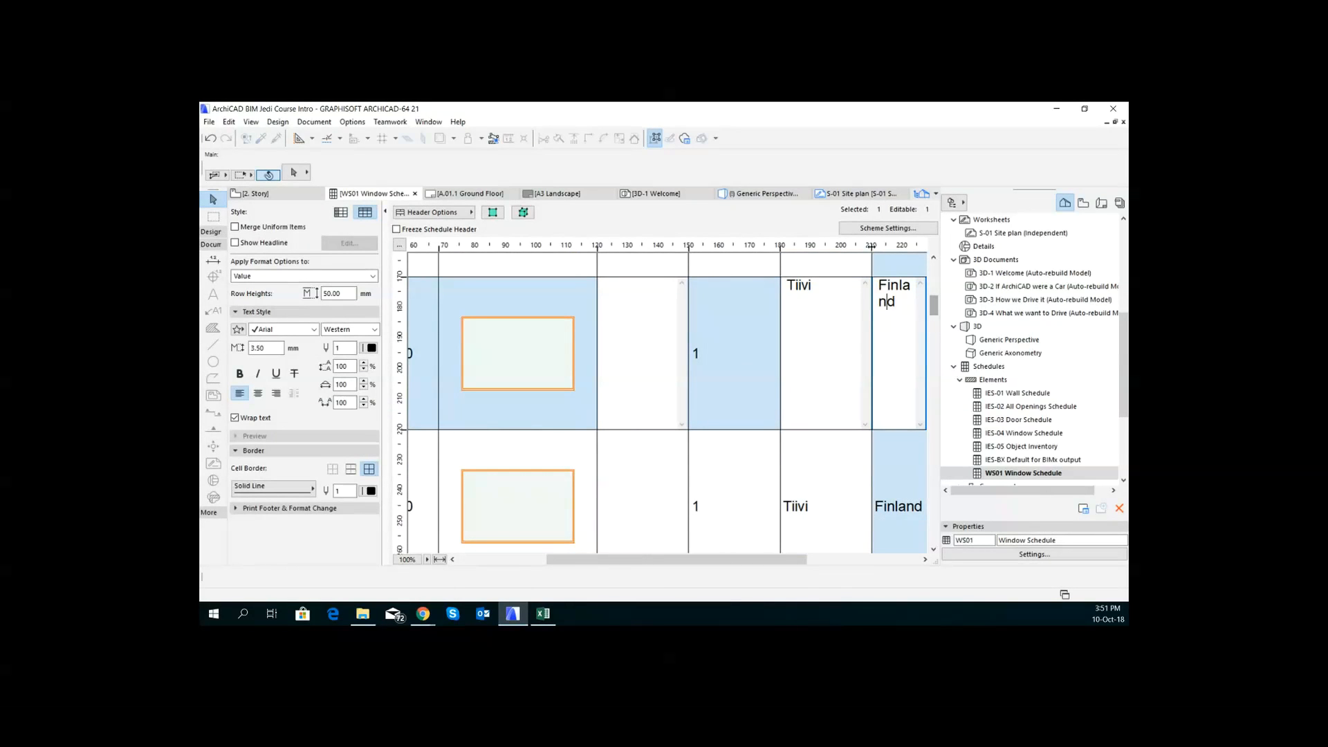
Step: Change the manufacturer of the first window in the schedule to Tiivi 21
drag(799, 564, 851, 567)
scroll(816, 368, up, 5)
scroll(815, 373, down, 15)
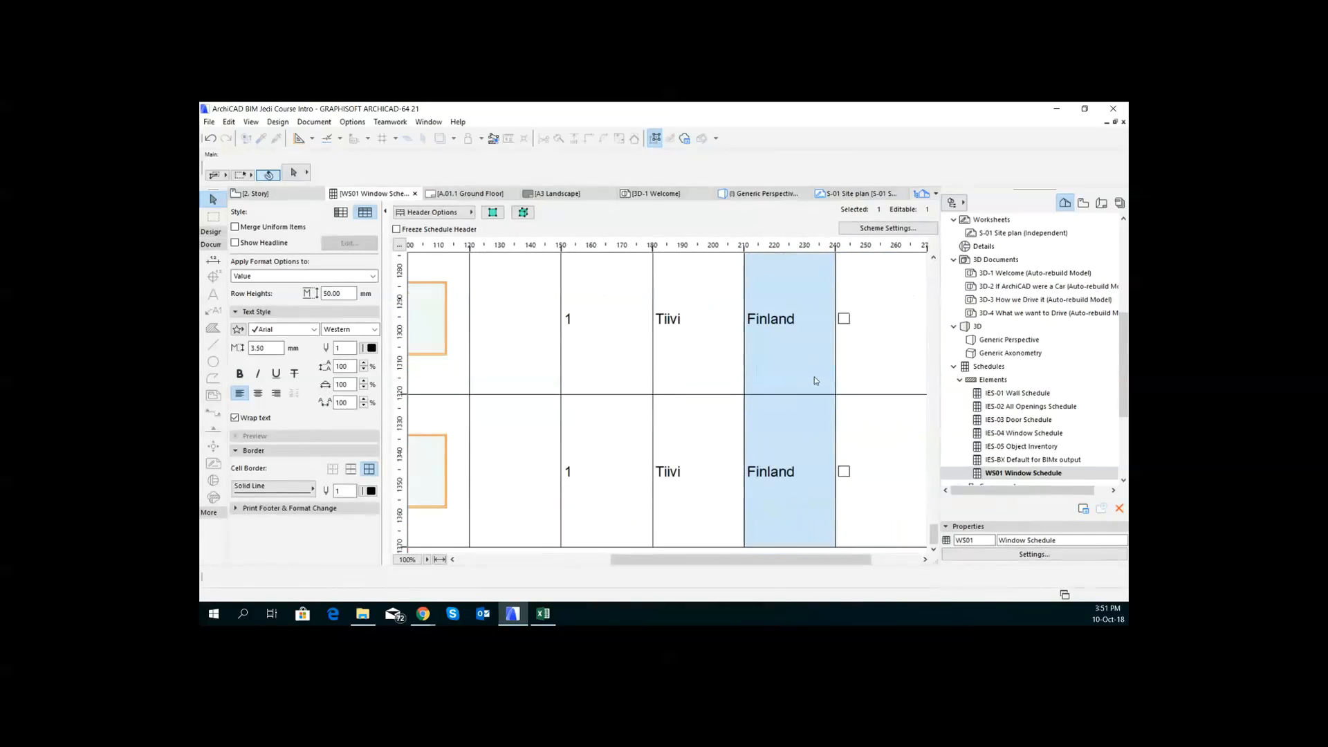
scroll(834, 434, up, 15)
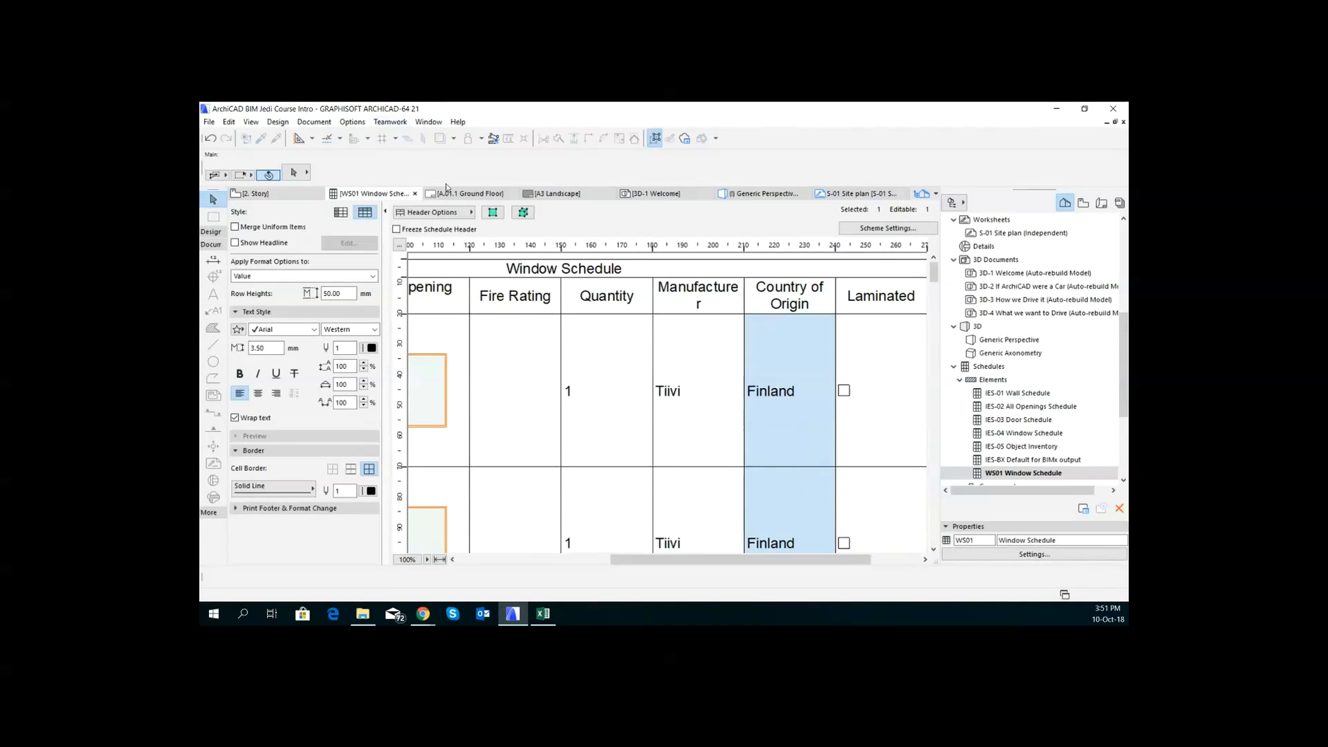
click(426, 388)
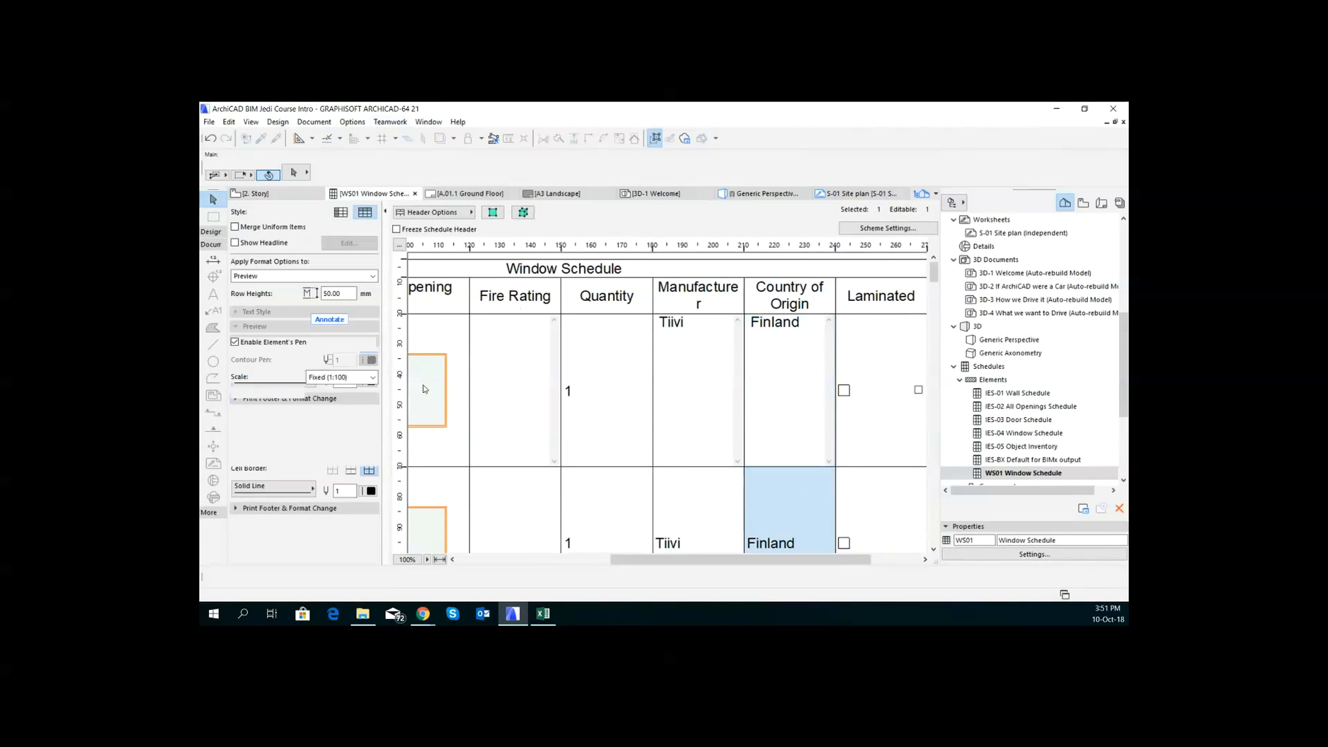
click(706, 330)
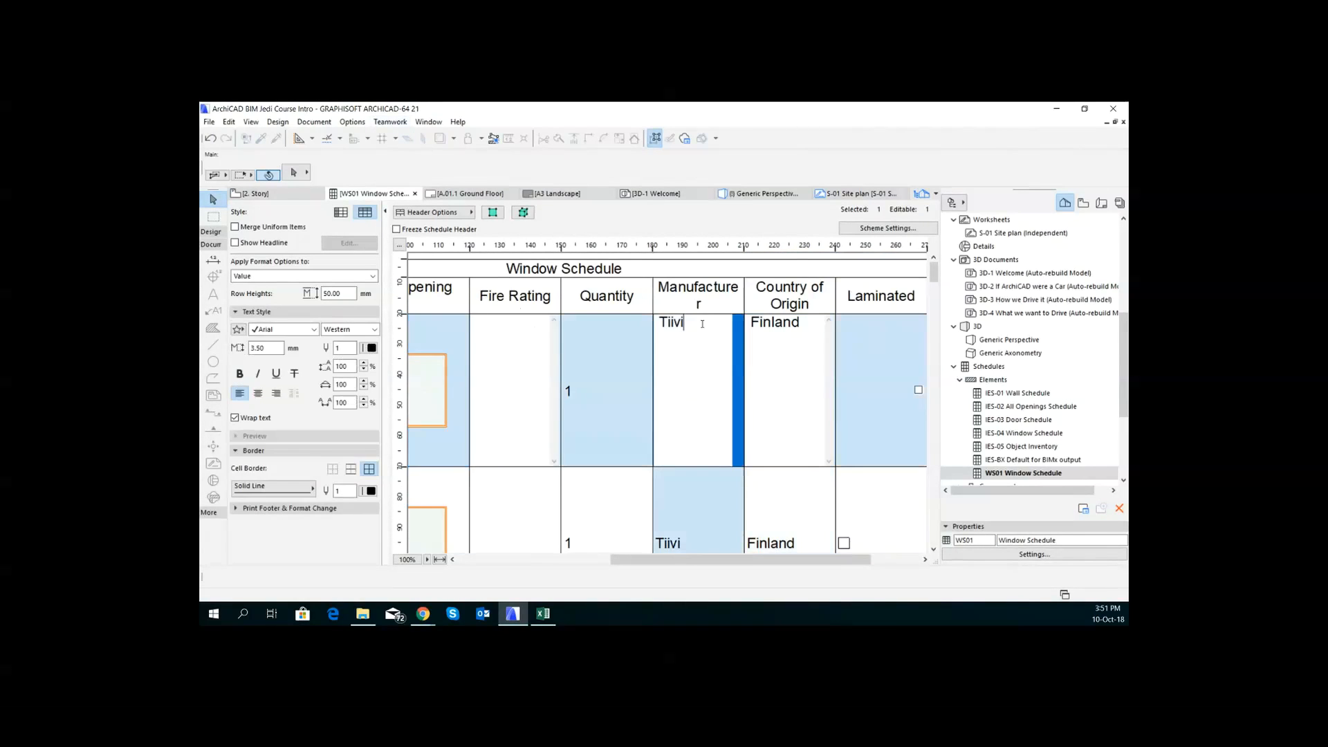
text(21)
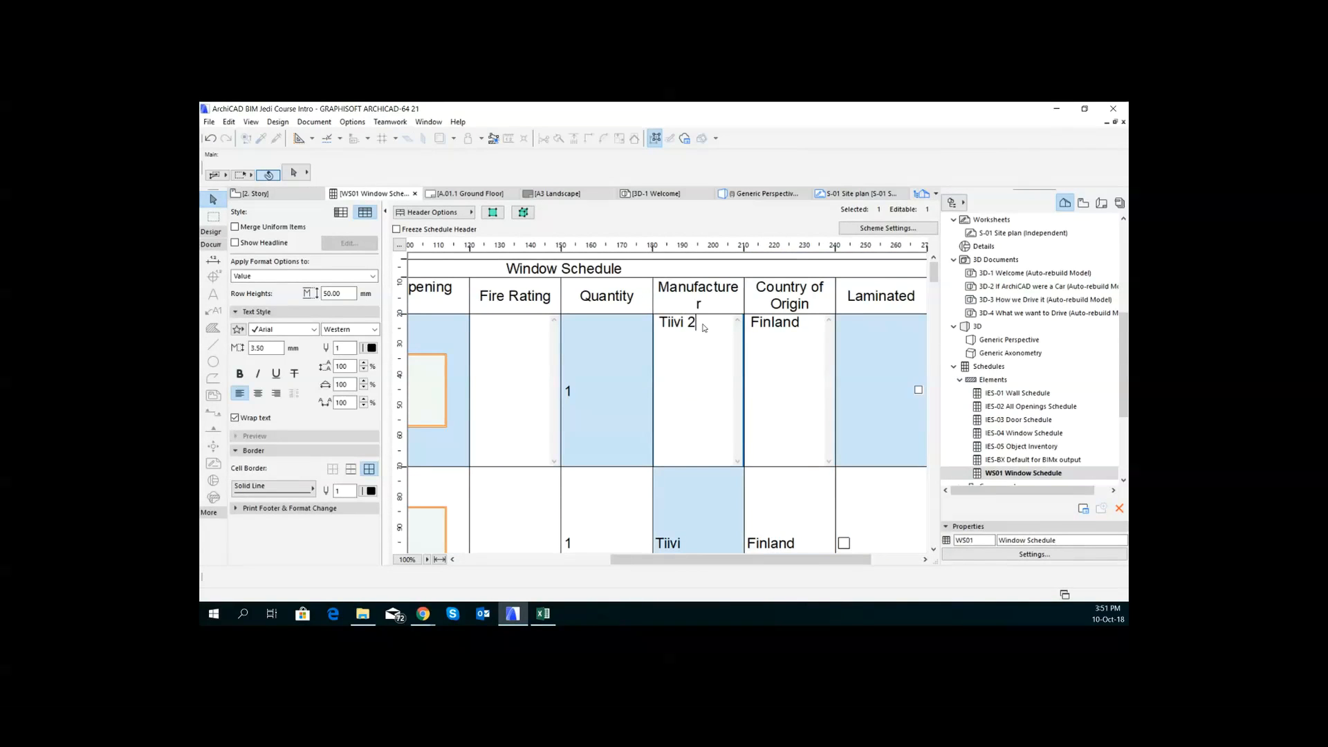
click(762, 325)
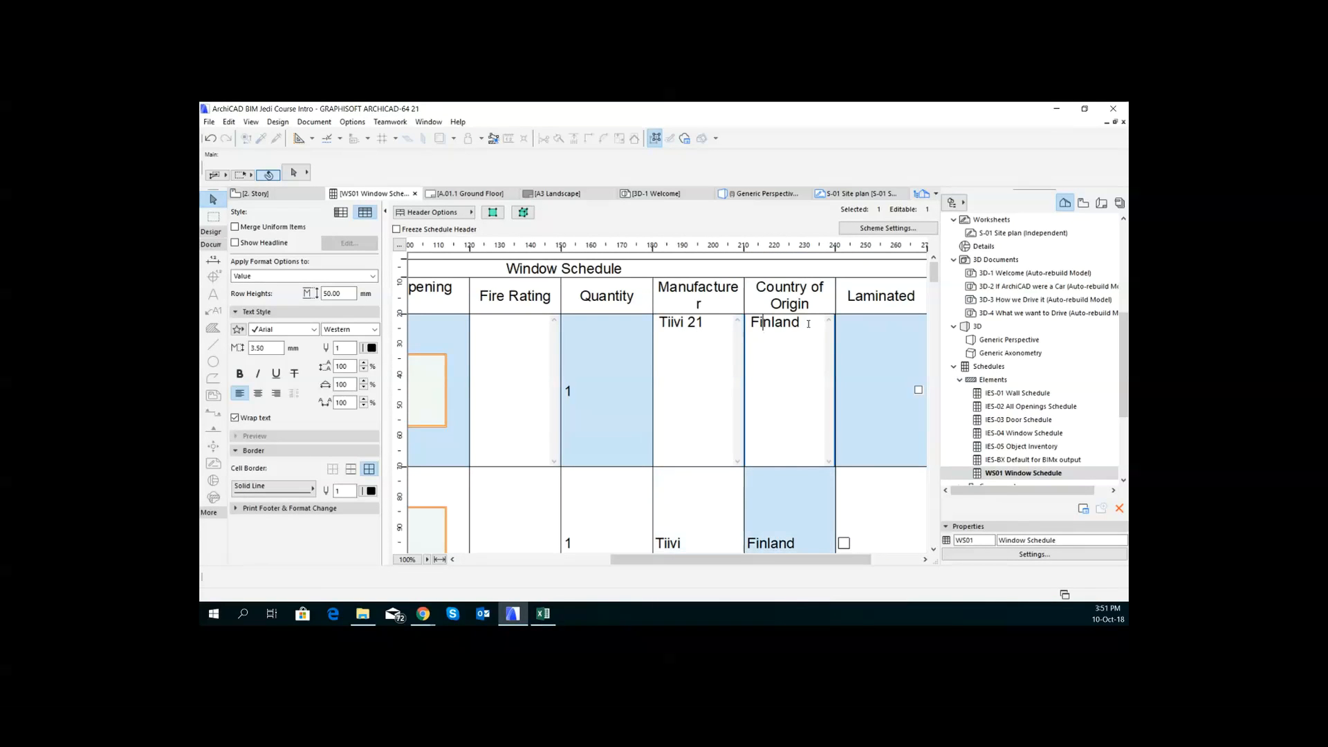
Step: Replace the first window's manufacturer with Abloy and commit the edit, leaving its country of origin as Finland
triple_click(670, 323)
text(Abloy)
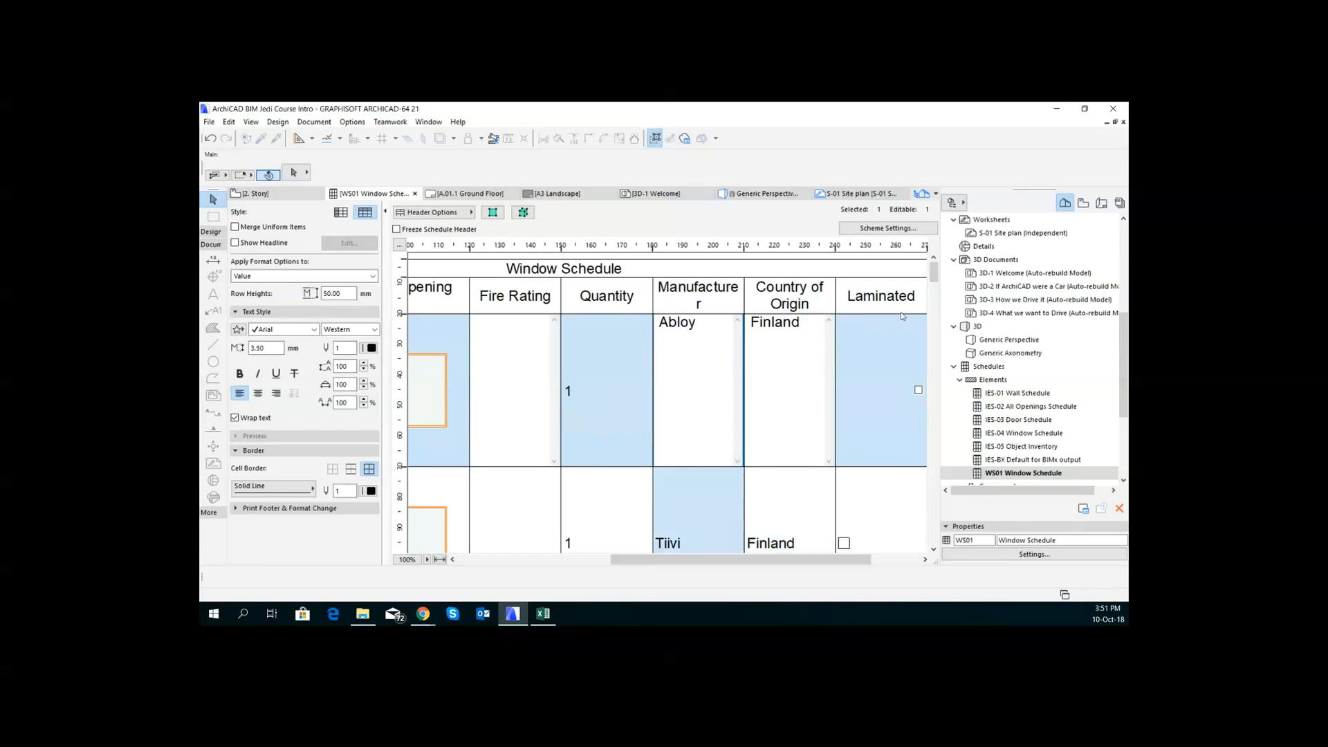
click(787, 331)
click(806, 324)
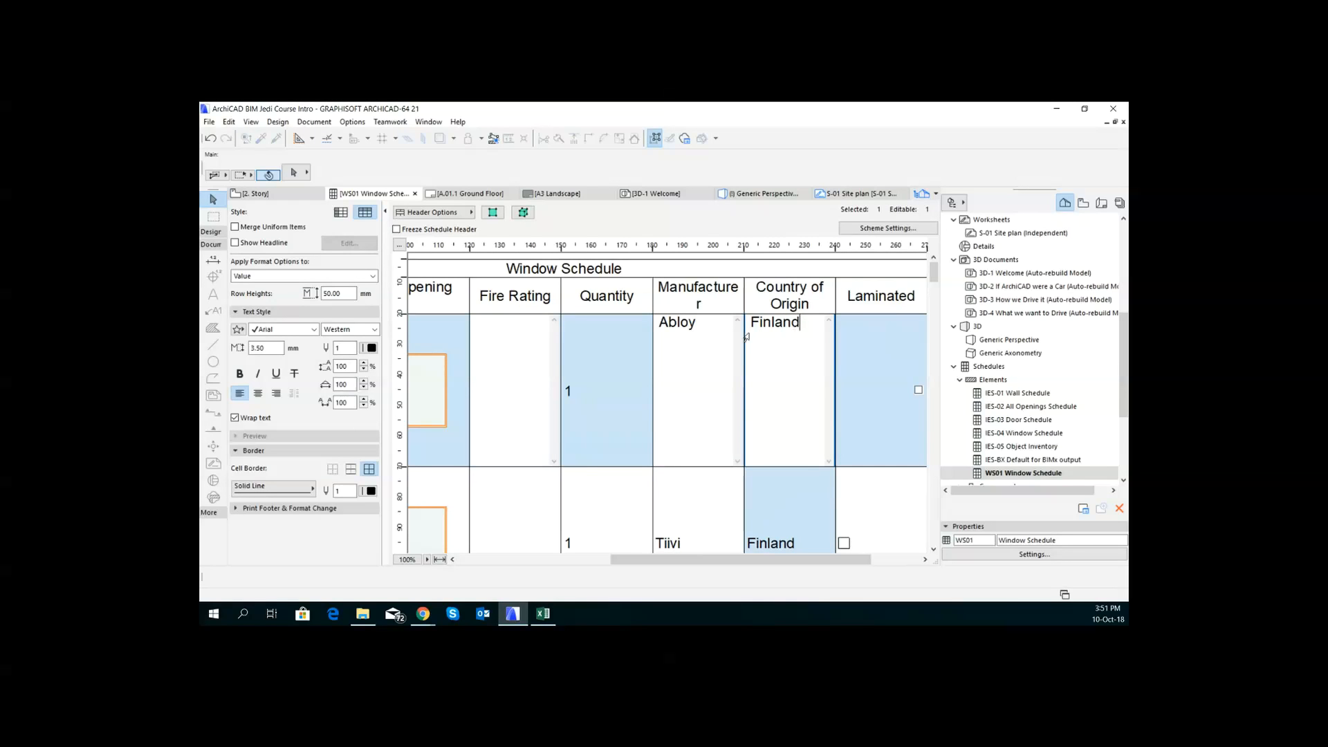
click(784, 343)
click(724, 487)
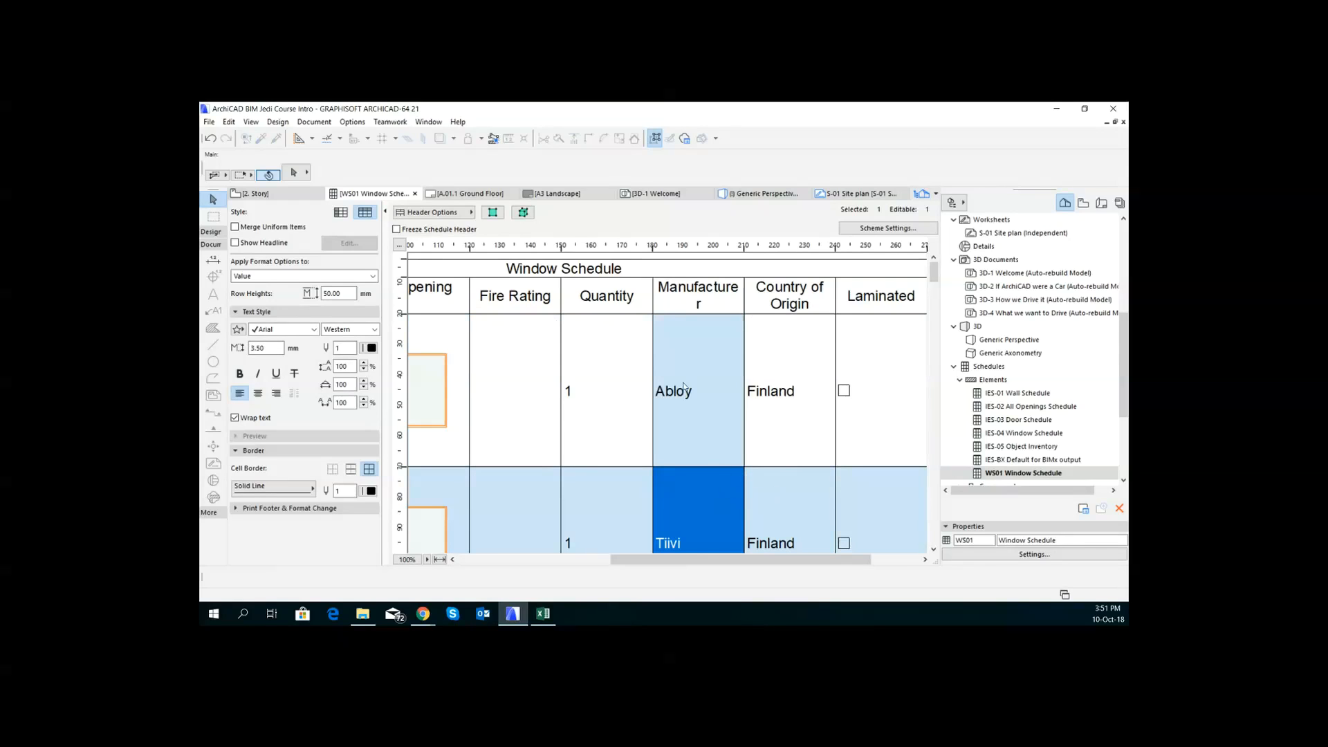
Step: Locate the first scheduled window on the floor plan and open its settings at the Manufacturing properties
click(683, 387)
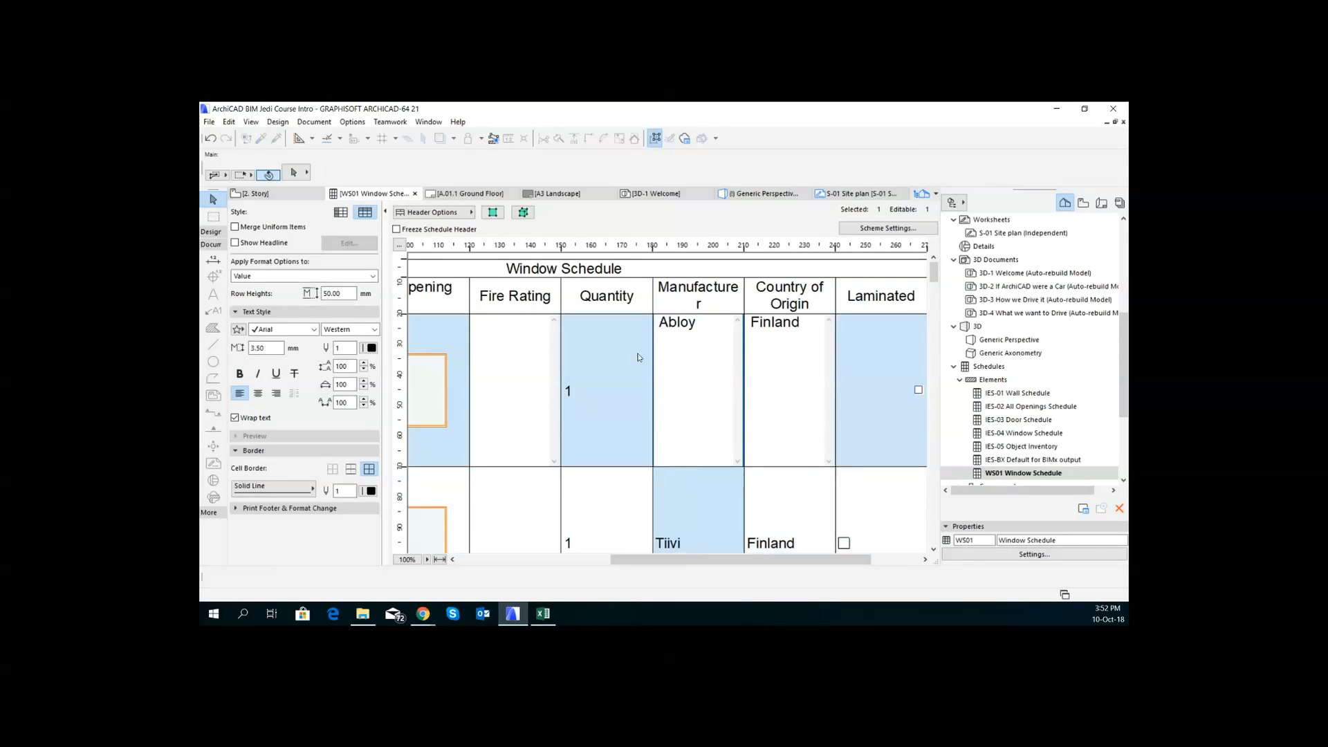
click(496, 214)
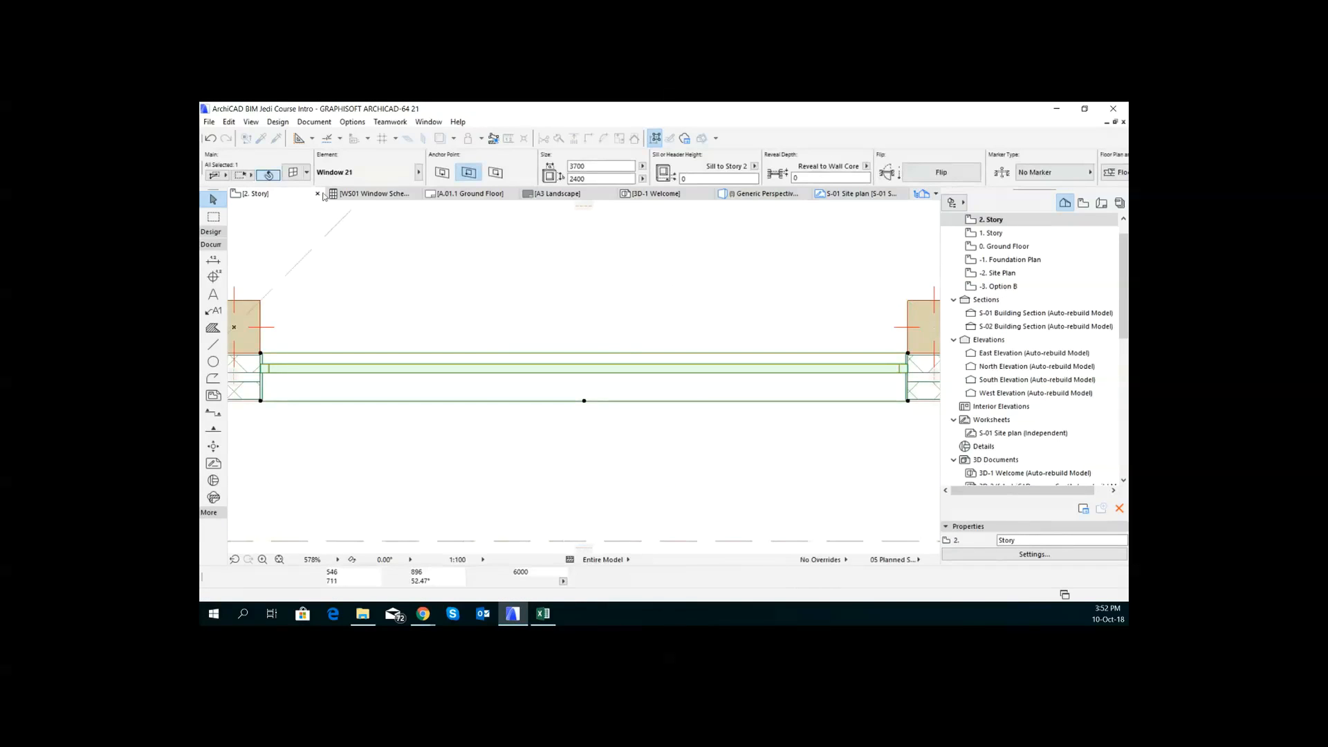
click(298, 174)
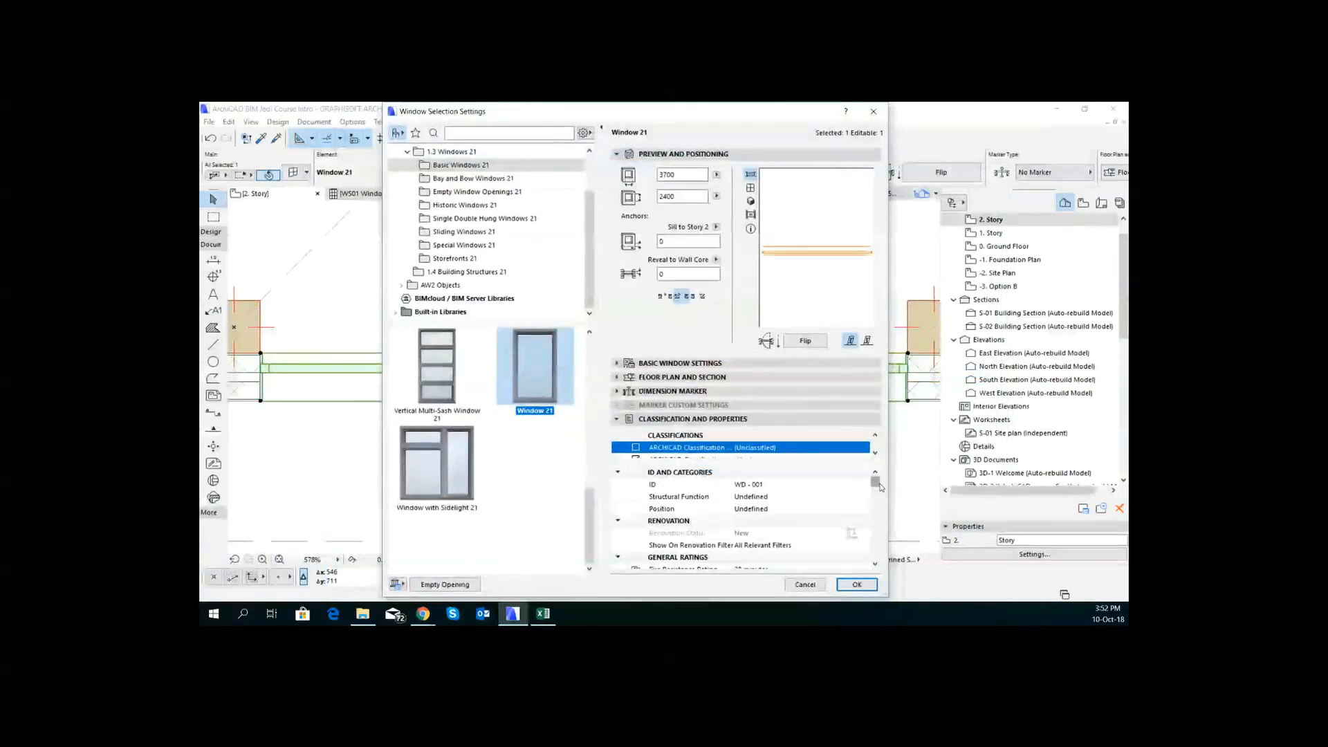
drag(876, 483, 884, 507)
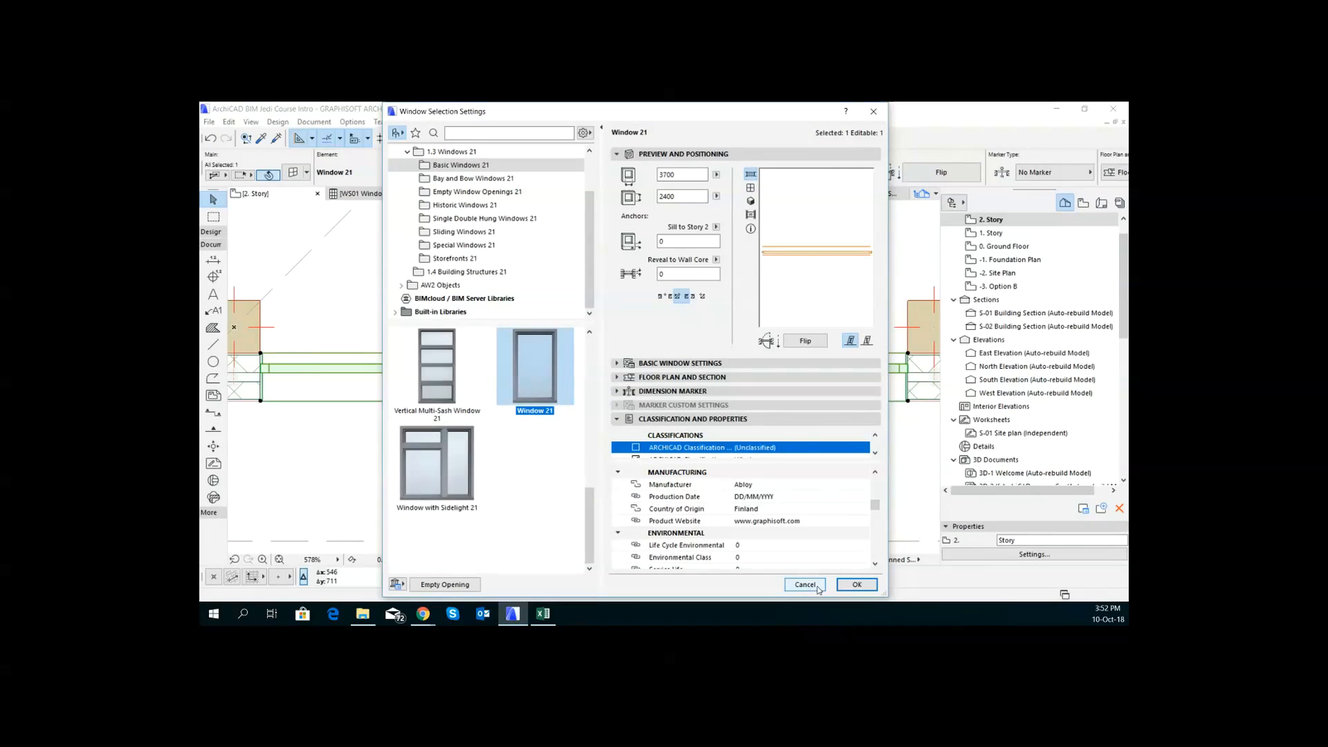
Step: Examine the window's glazing, general ratings, product info and manufacturing properties in its settings
click(875, 563)
click(877, 564)
click(877, 563)
click(877, 564)
click(877, 563)
click(877, 564)
click(876, 563)
click(876, 564)
click(877, 564)
click(877, 563)
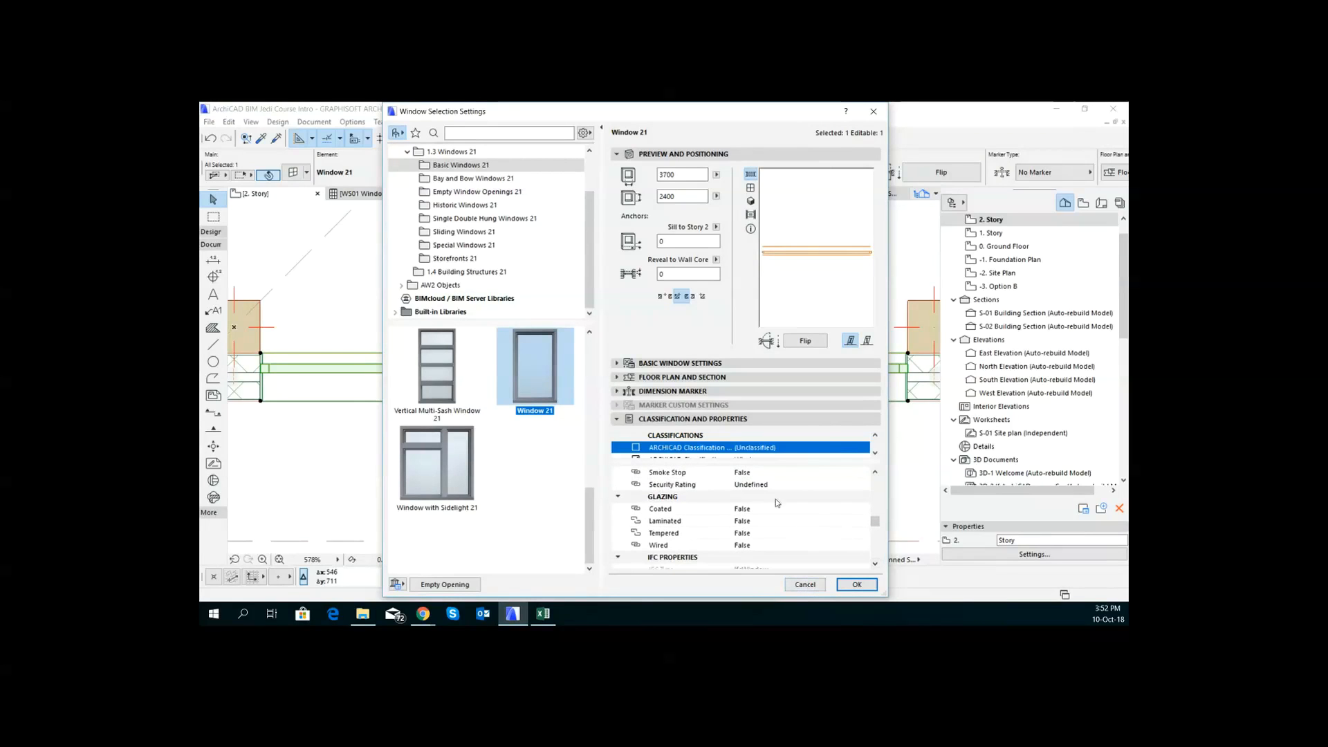
scroll(747, 505, up, 3)
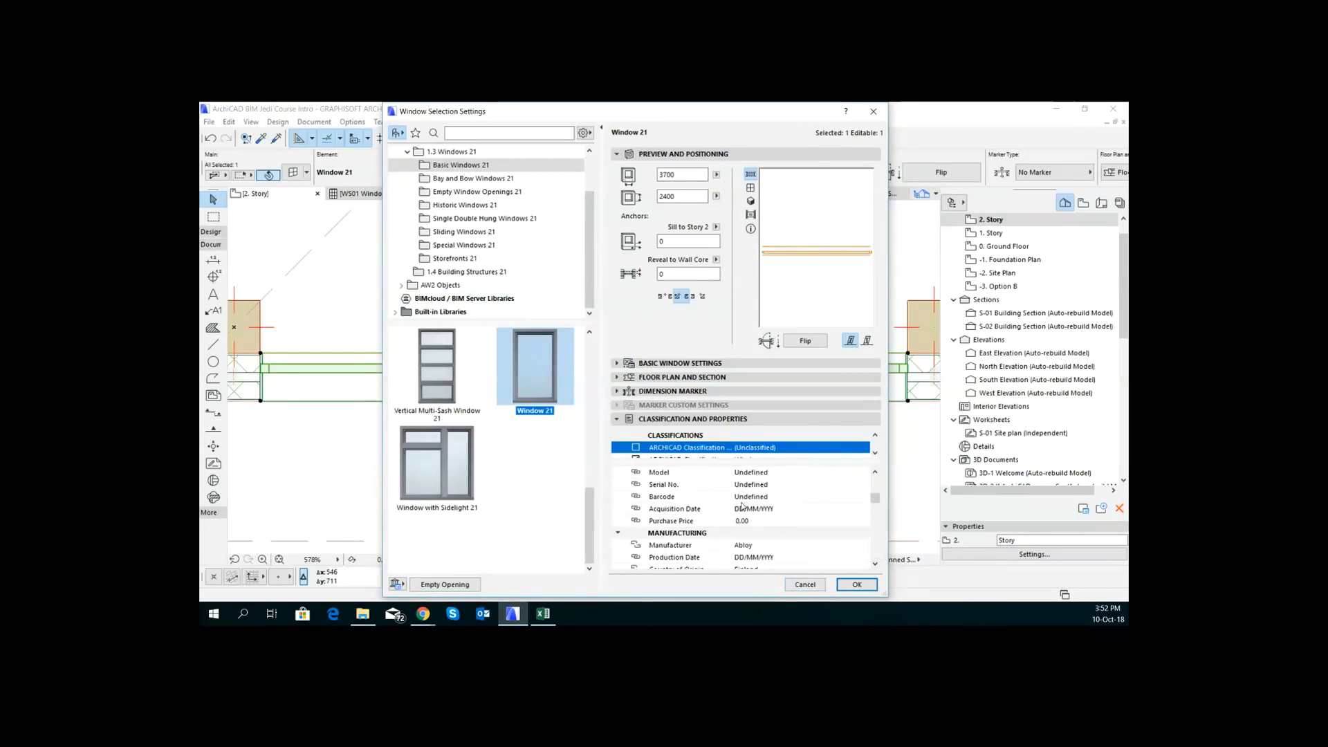
scroll(742, 507, up, 5)
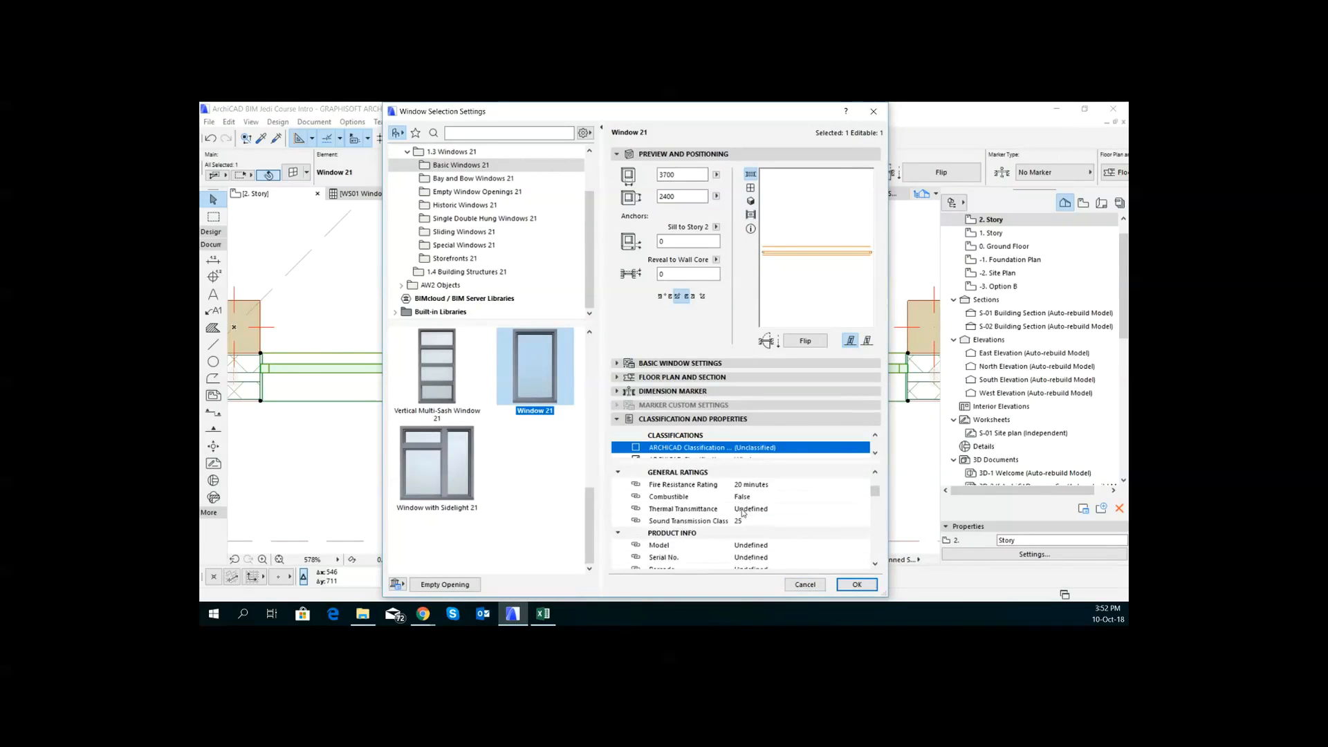
scroll(743, 513, up, 1)
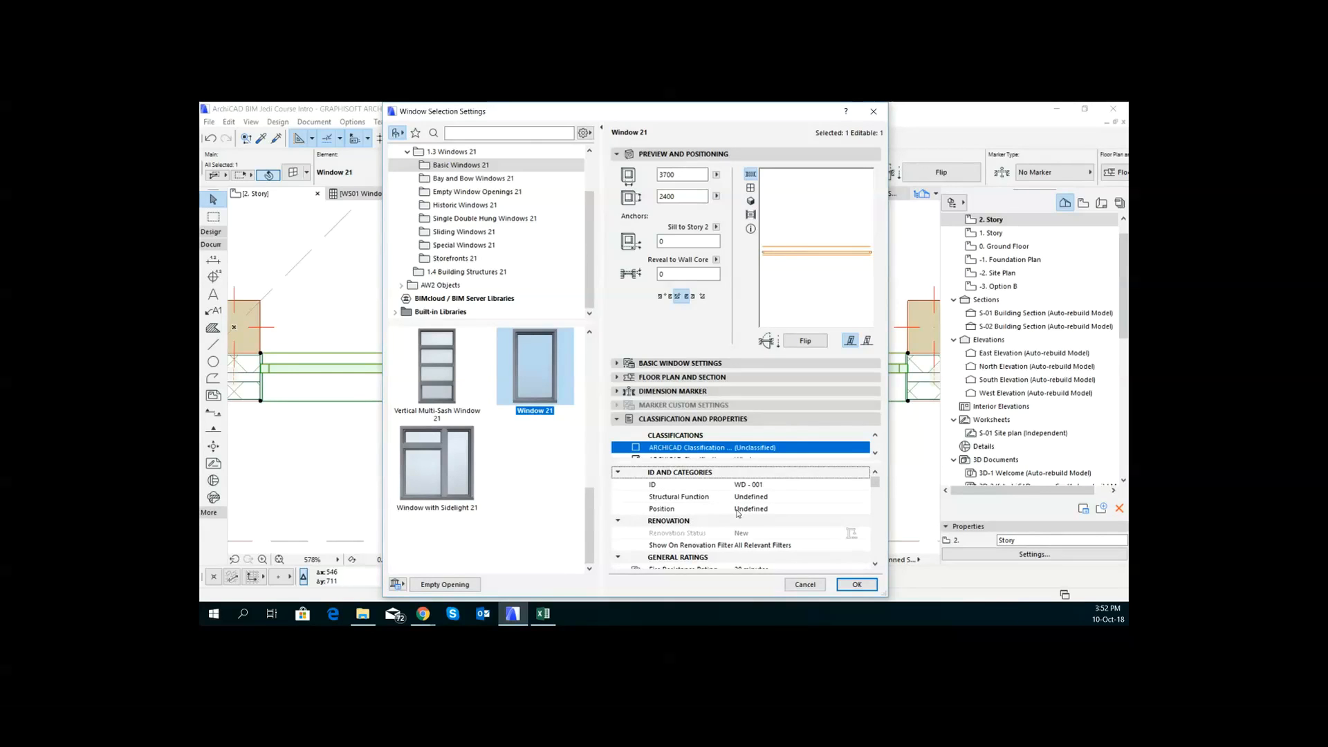
scroll(738, 513, down, 5)
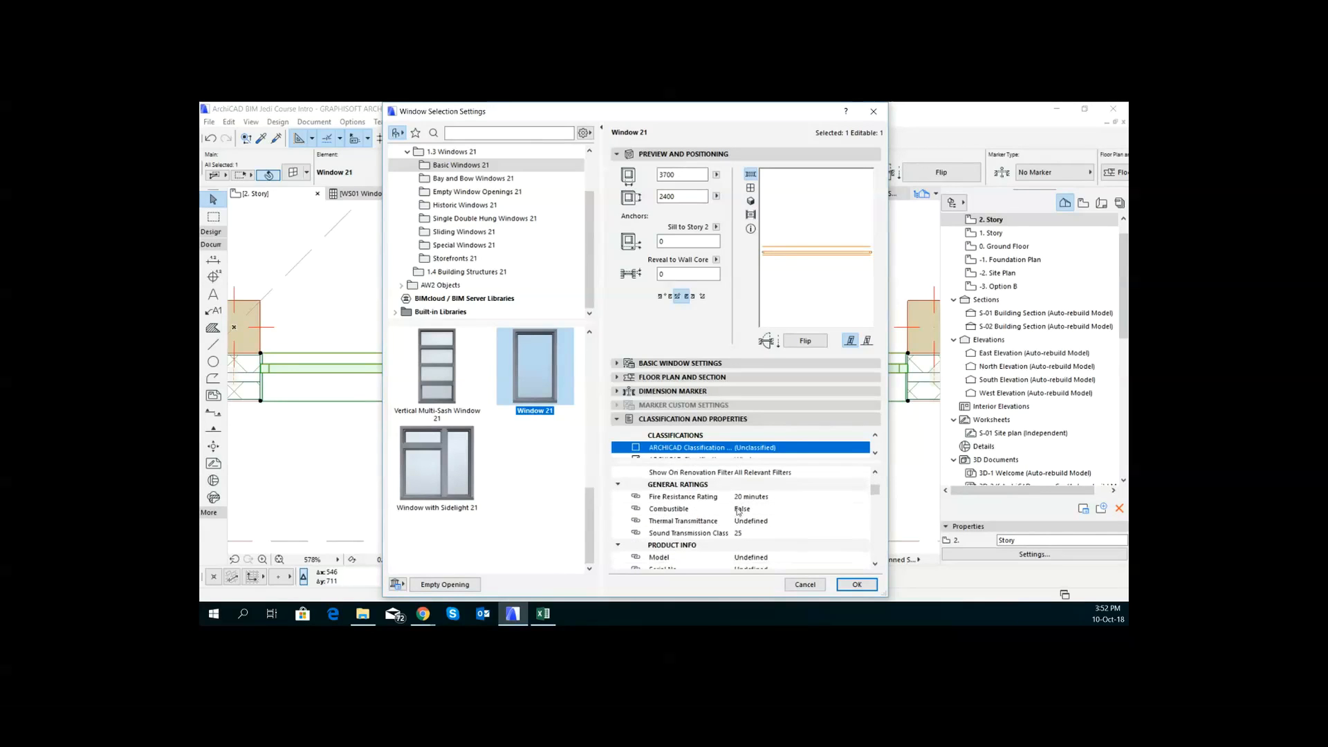
scroll(739, 512, down, 5)
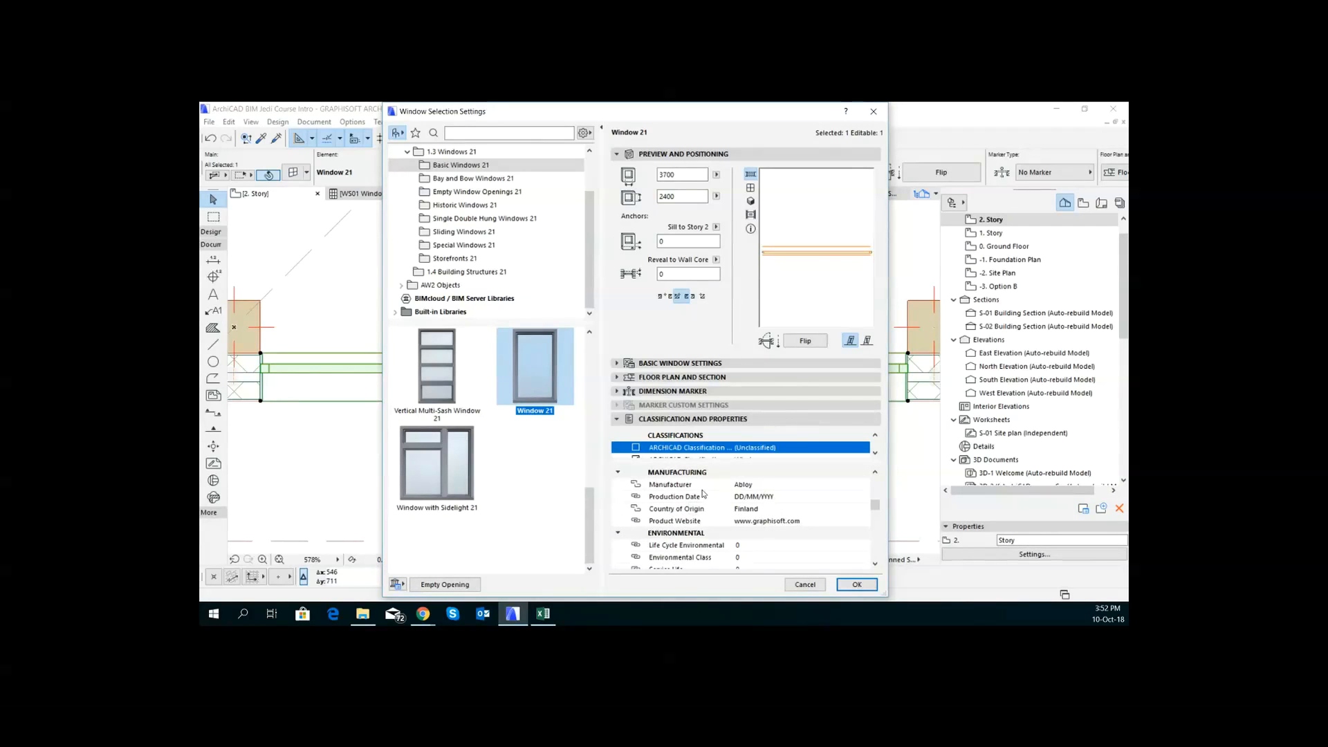
scroll(706, 492, up, 2)
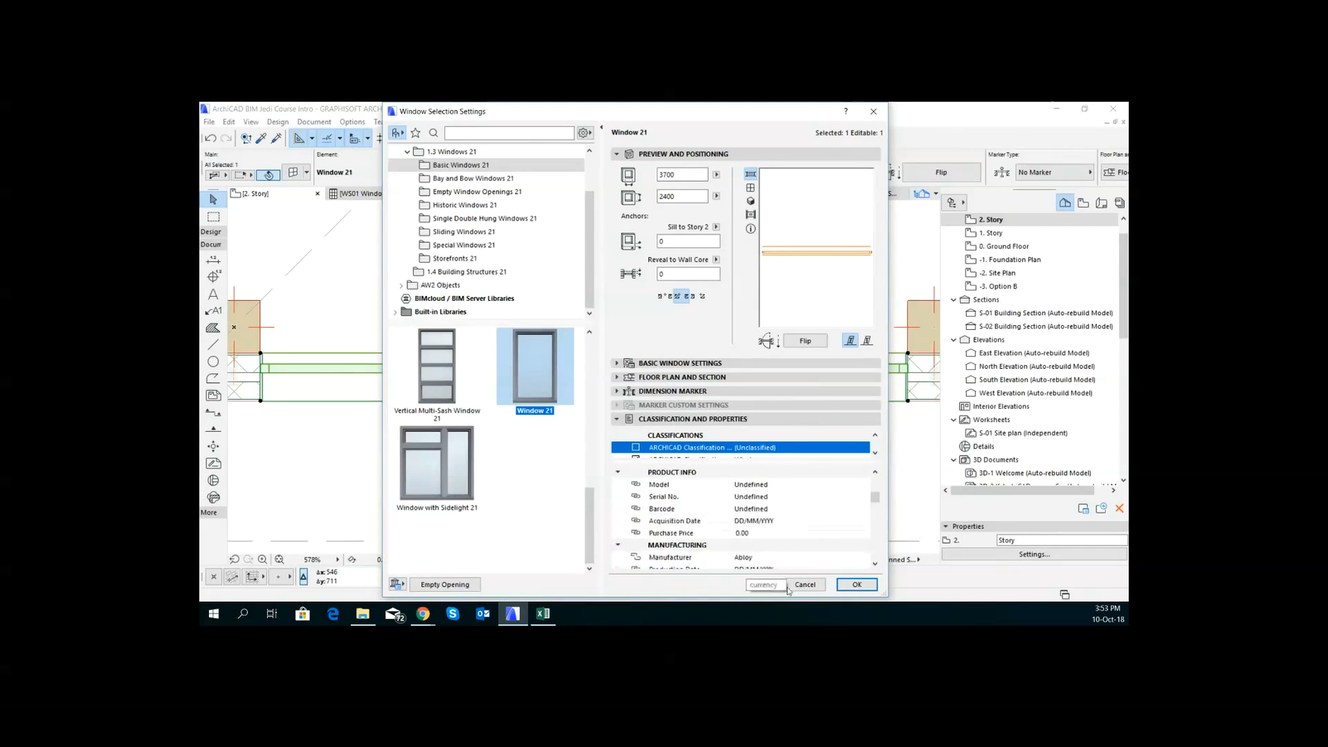
Step: Inspect the basic window settings and the property list, and close the window settings without applying changes
click(682, 367)
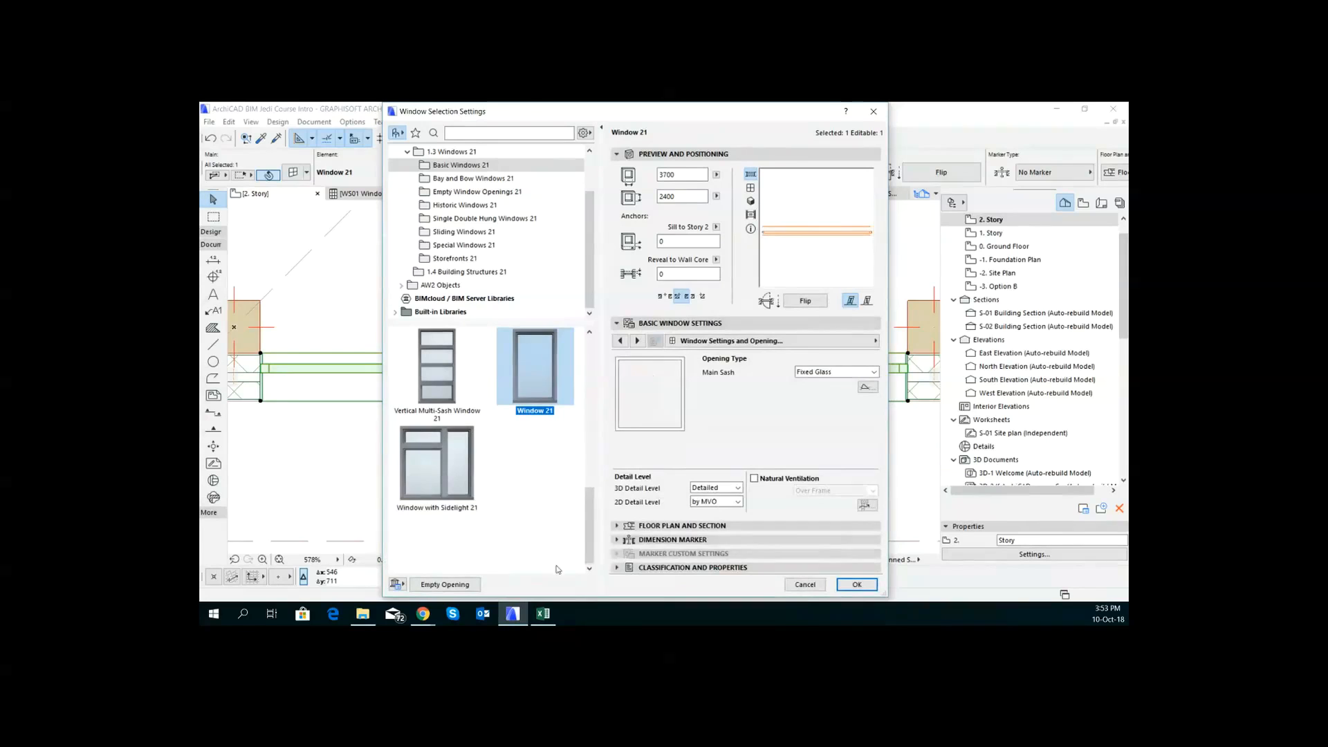
click(686, 570)
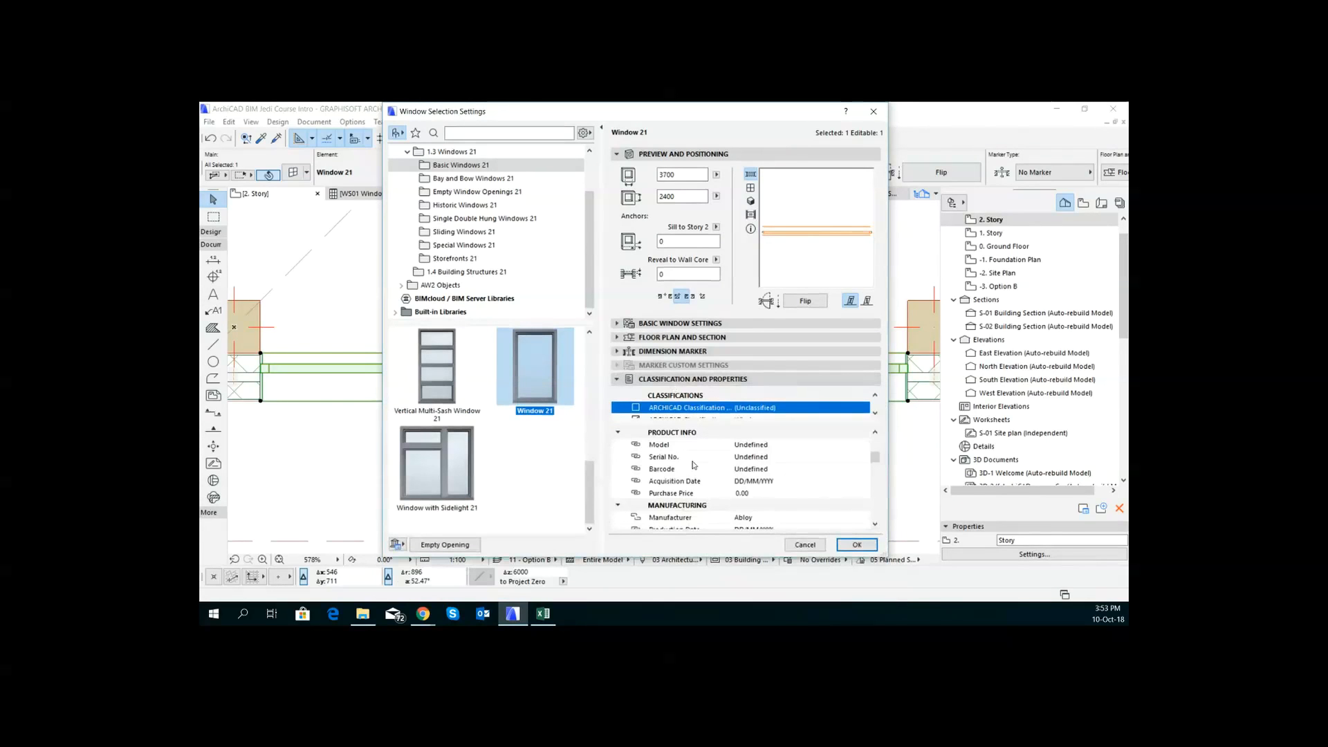
click(804, 545)
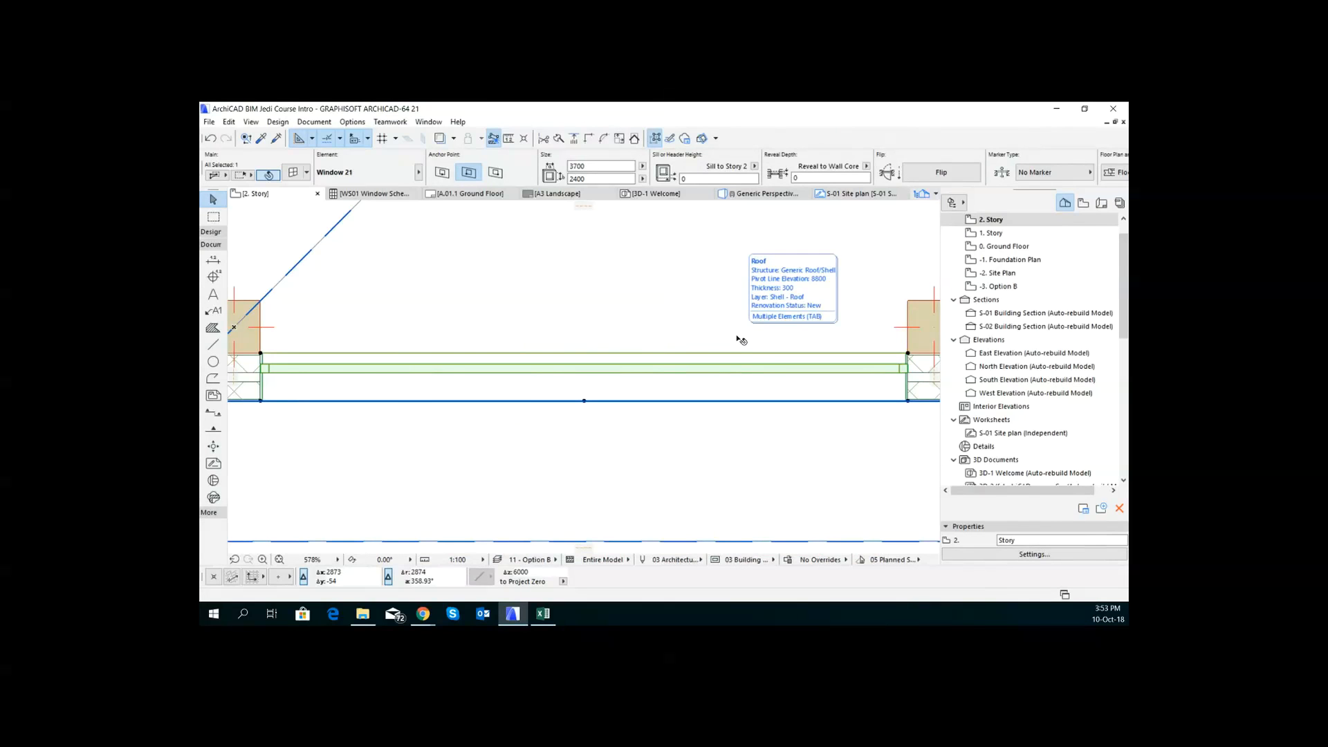
Step: Deselect the window on the floor plan and return to the window schedule to review its rows
click(778, 462)
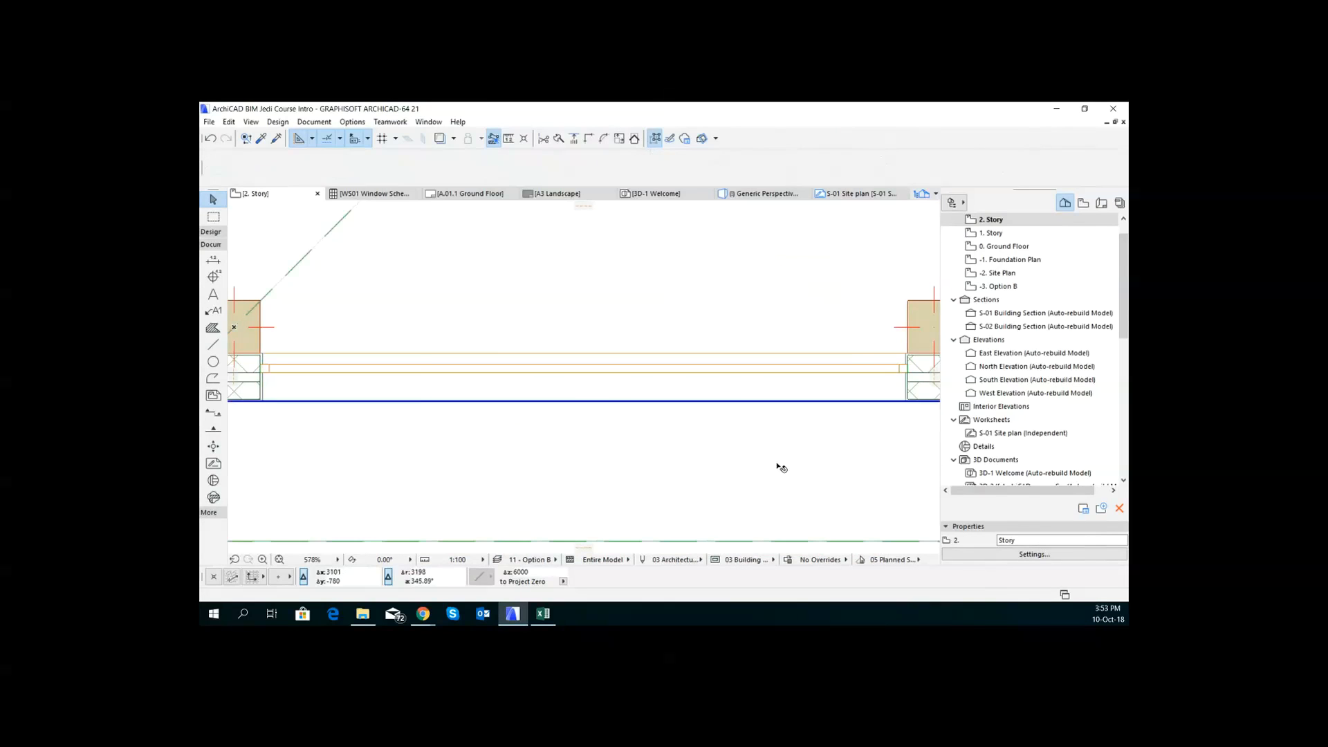
scroll(779, 450, down, 5)
click(370, 194)
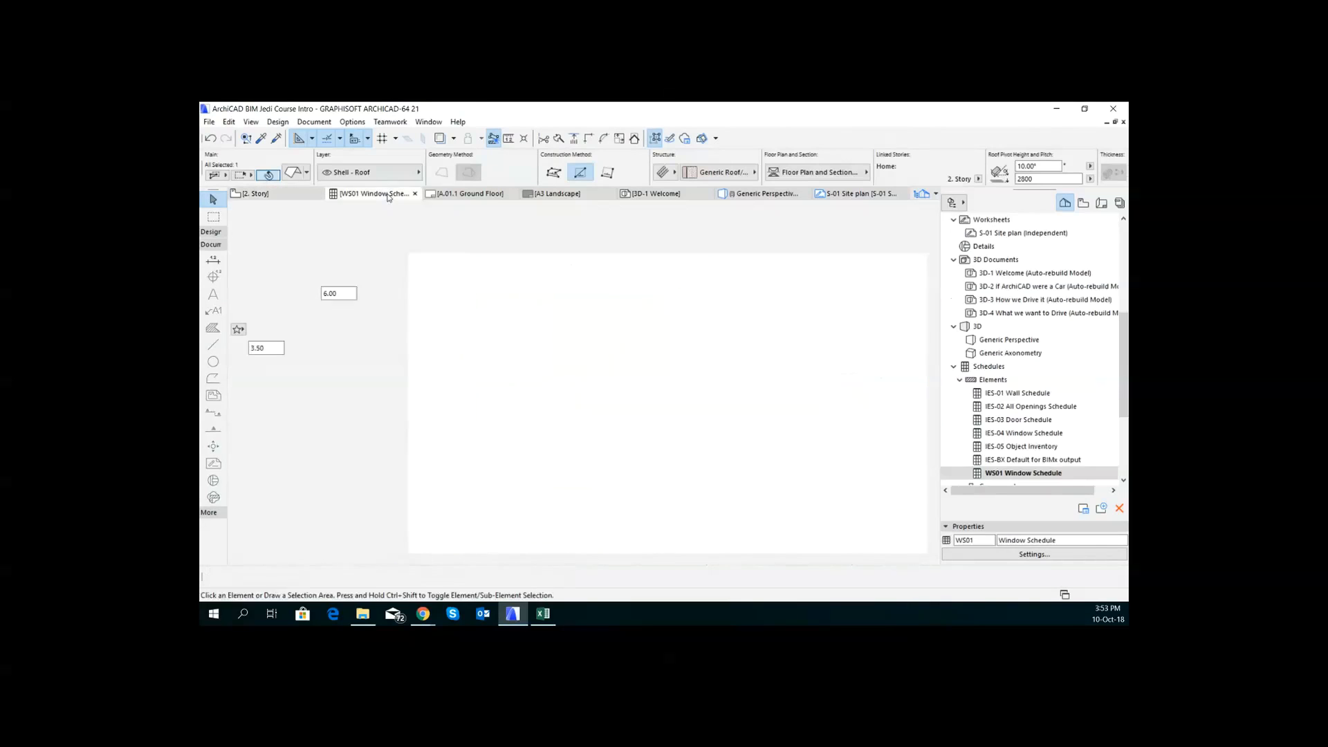
click(742, 276)
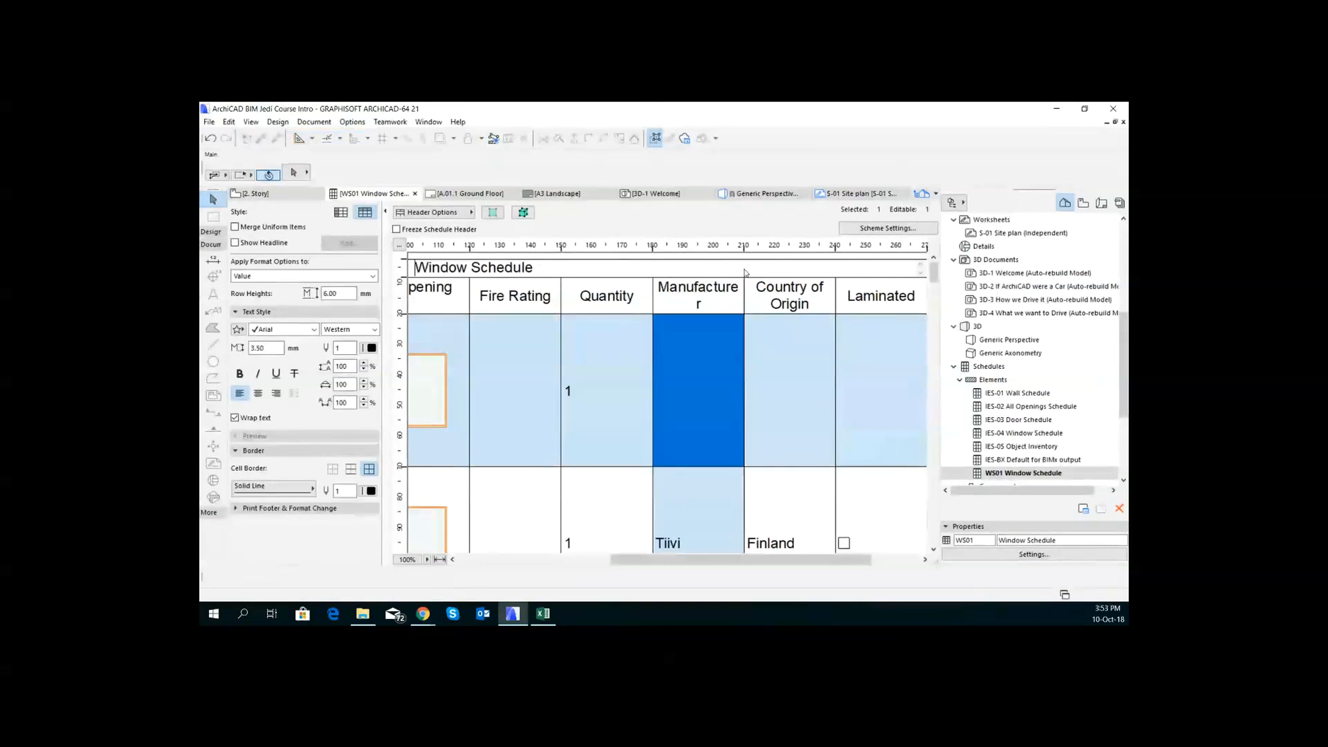
scroll(747, 435, down, 7)
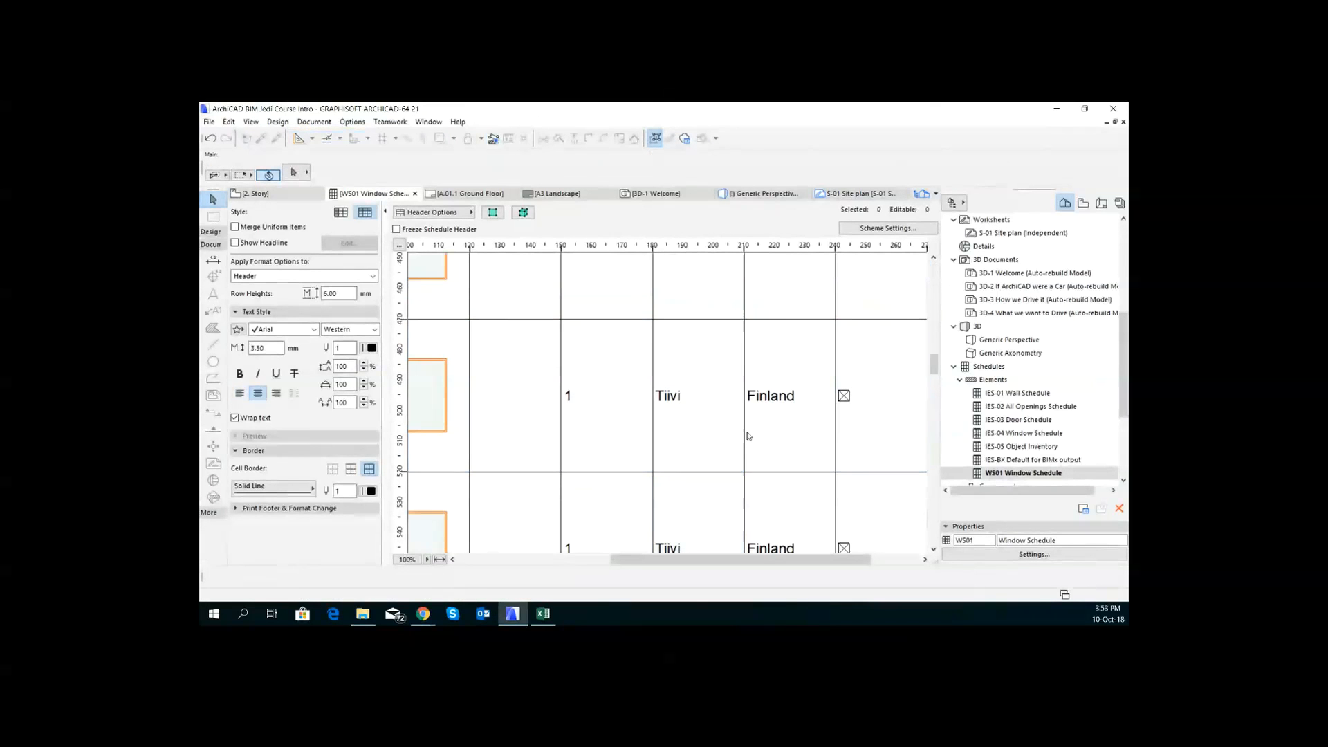
Step: Add the Manufacturer property as a second criterion in the WS01 Window Schedule scheme
click(888, 228)
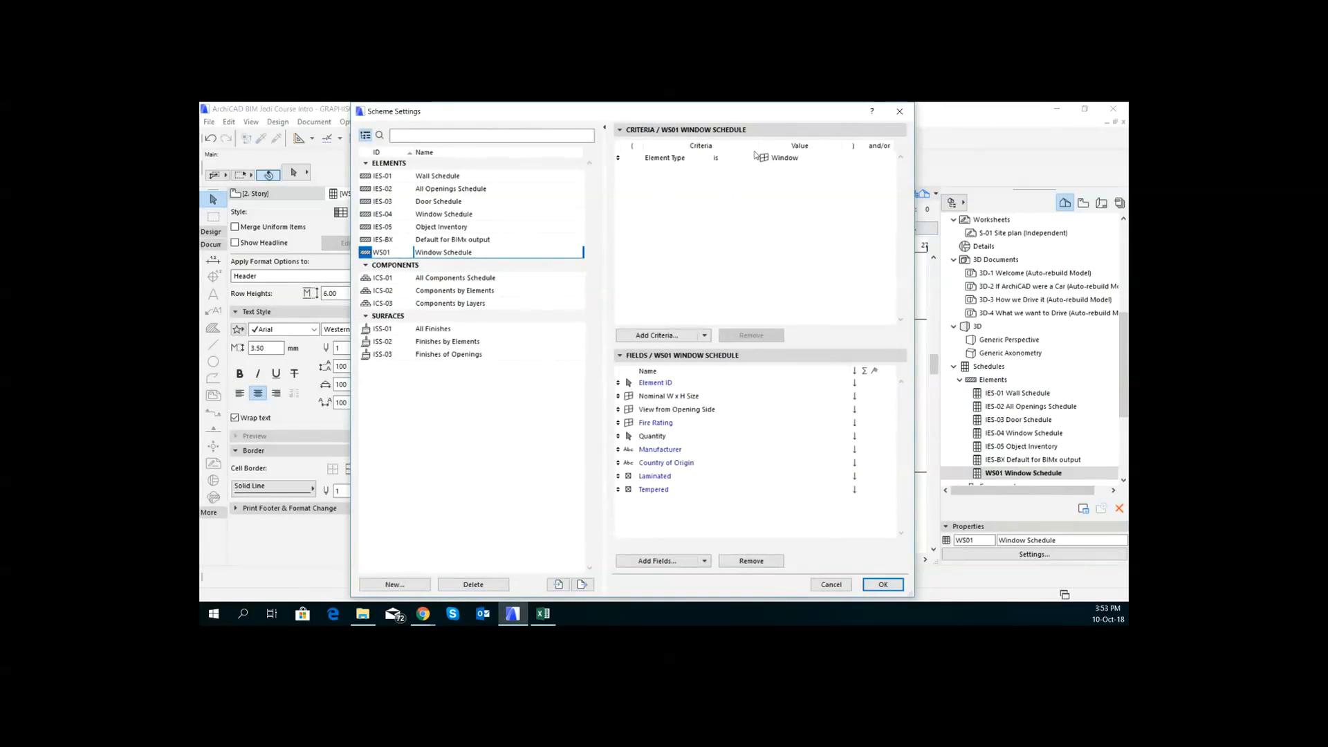
click(657, 335)
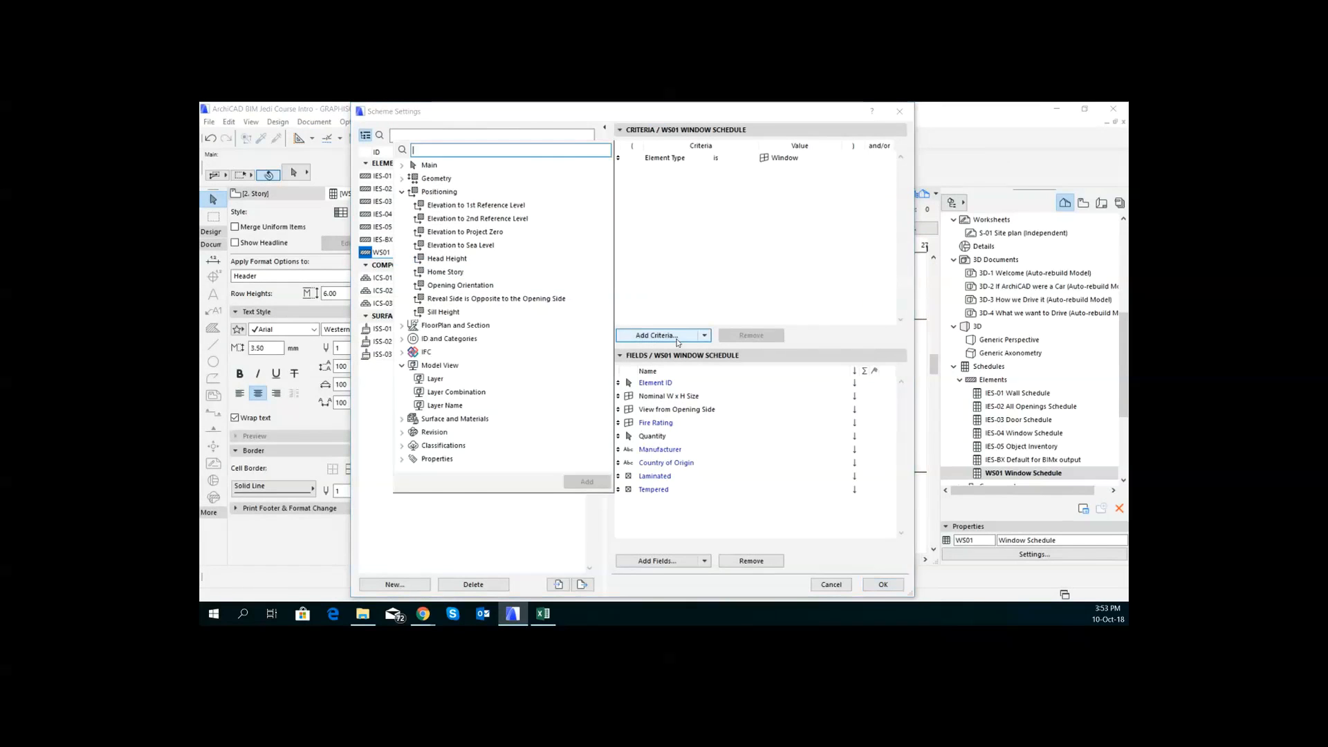
click(402, 459)
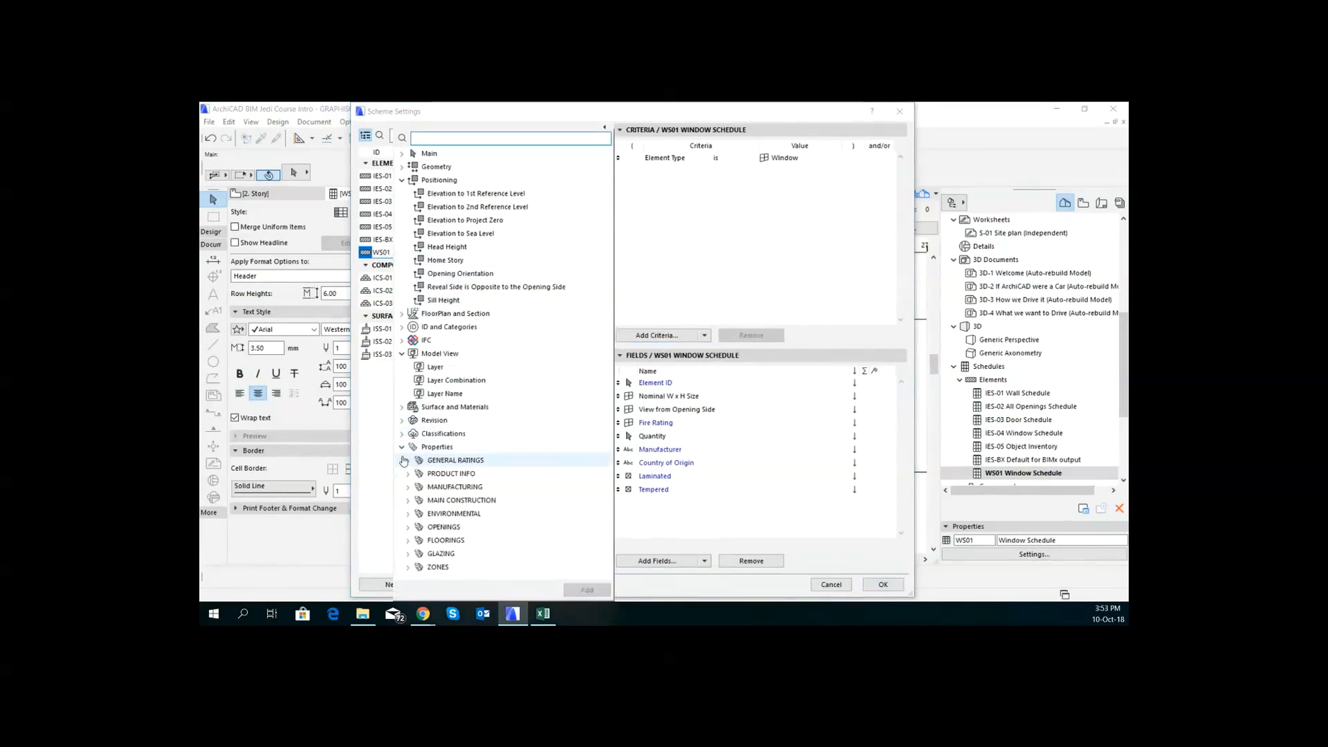
click(408, 490)
double_click(455, 487)
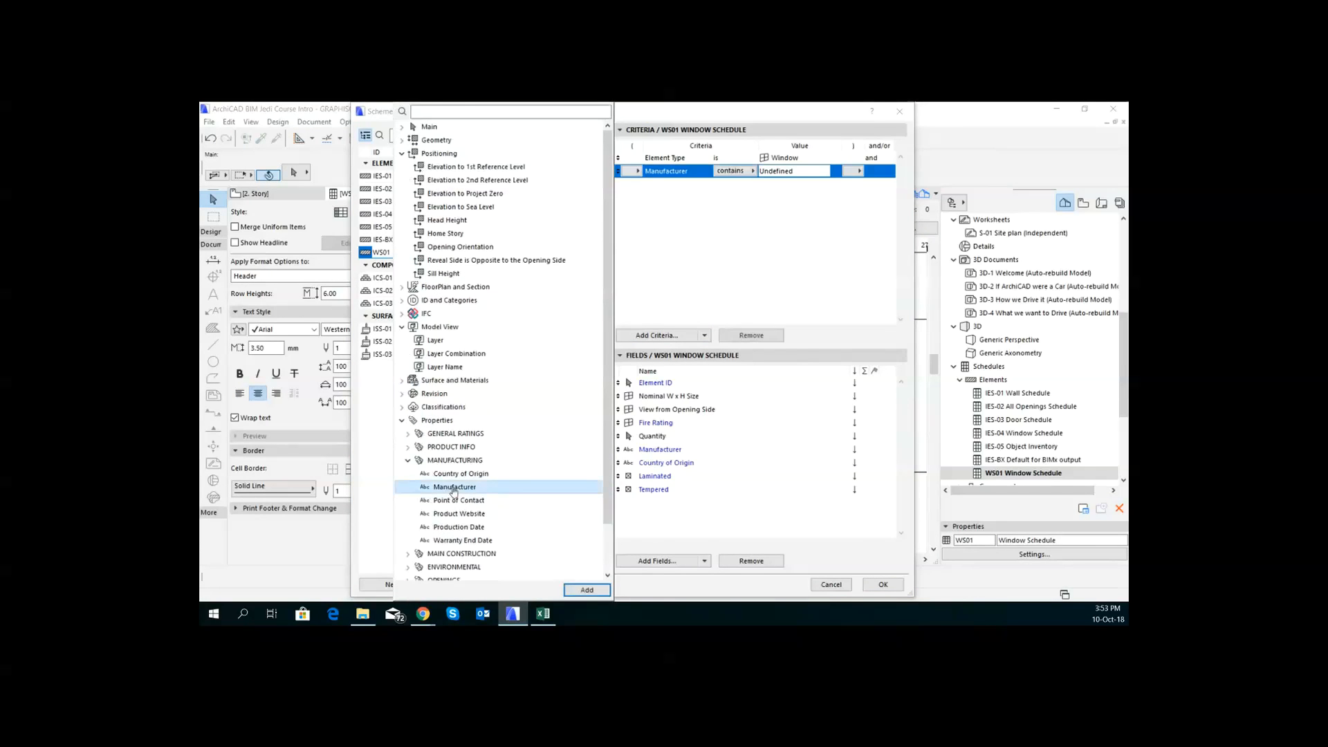
click(845, 173)
Step: Set the Manufacturer criterion to "is" Abloy and apply the scheme to the window schedule
click(812, 171)
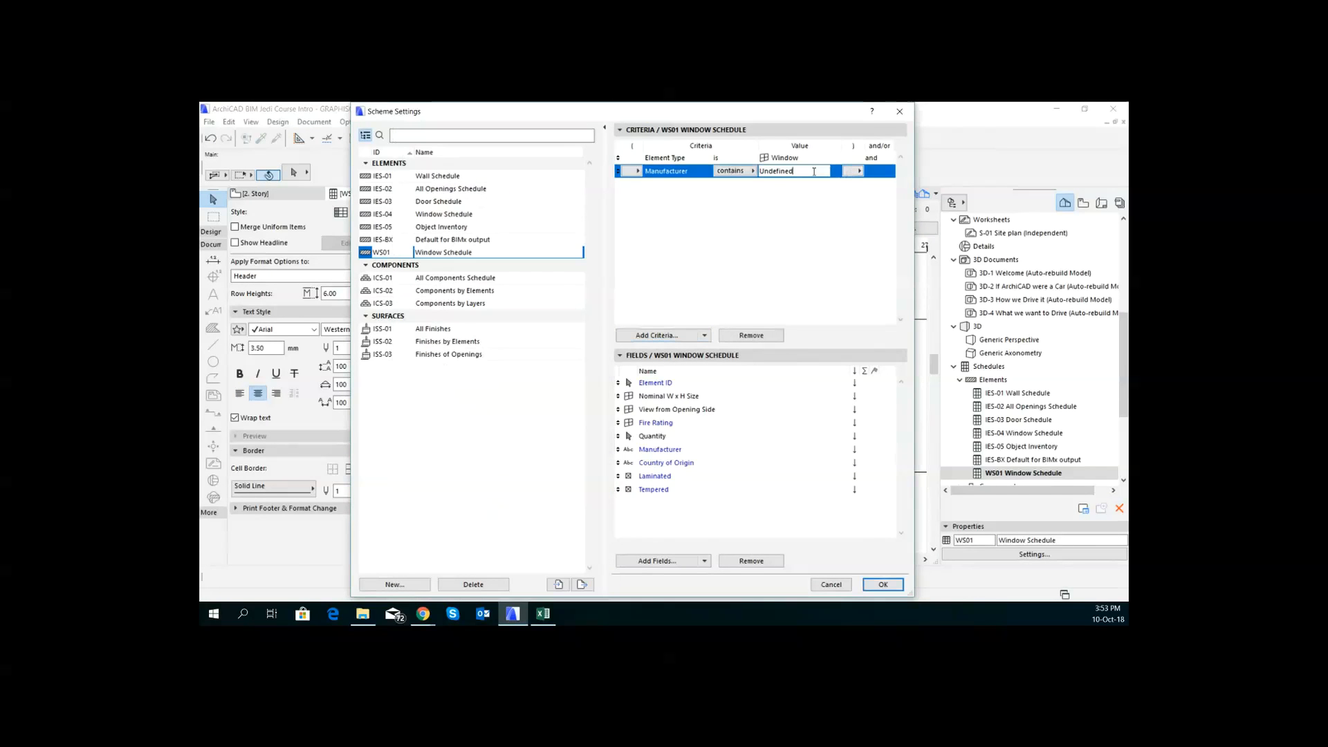
click(733, 171)
click(741, 182)
click(861, 172)
drag(827, 173, 725, 173)
text(Abloy)
click(882, 584)
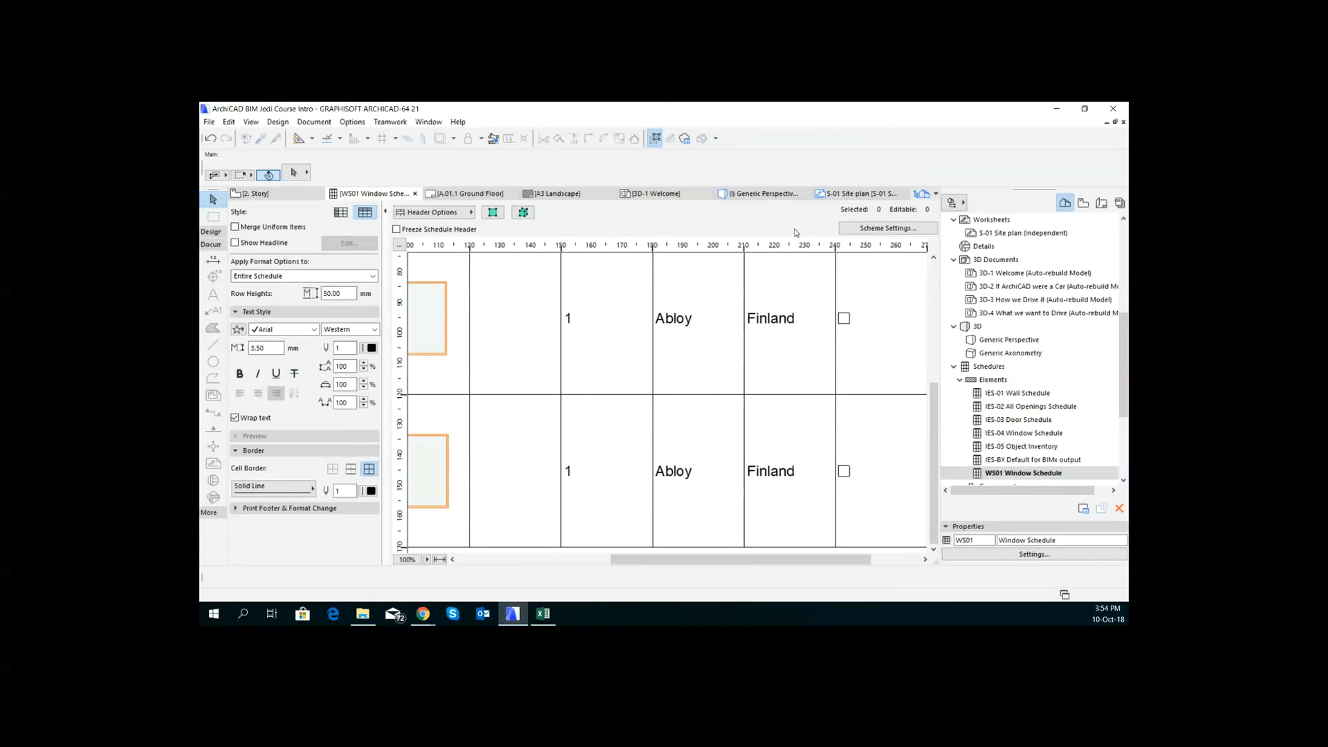
Step: Remove the Manufacturer criterion from the window schedule's scheme settings
click(878, 228)
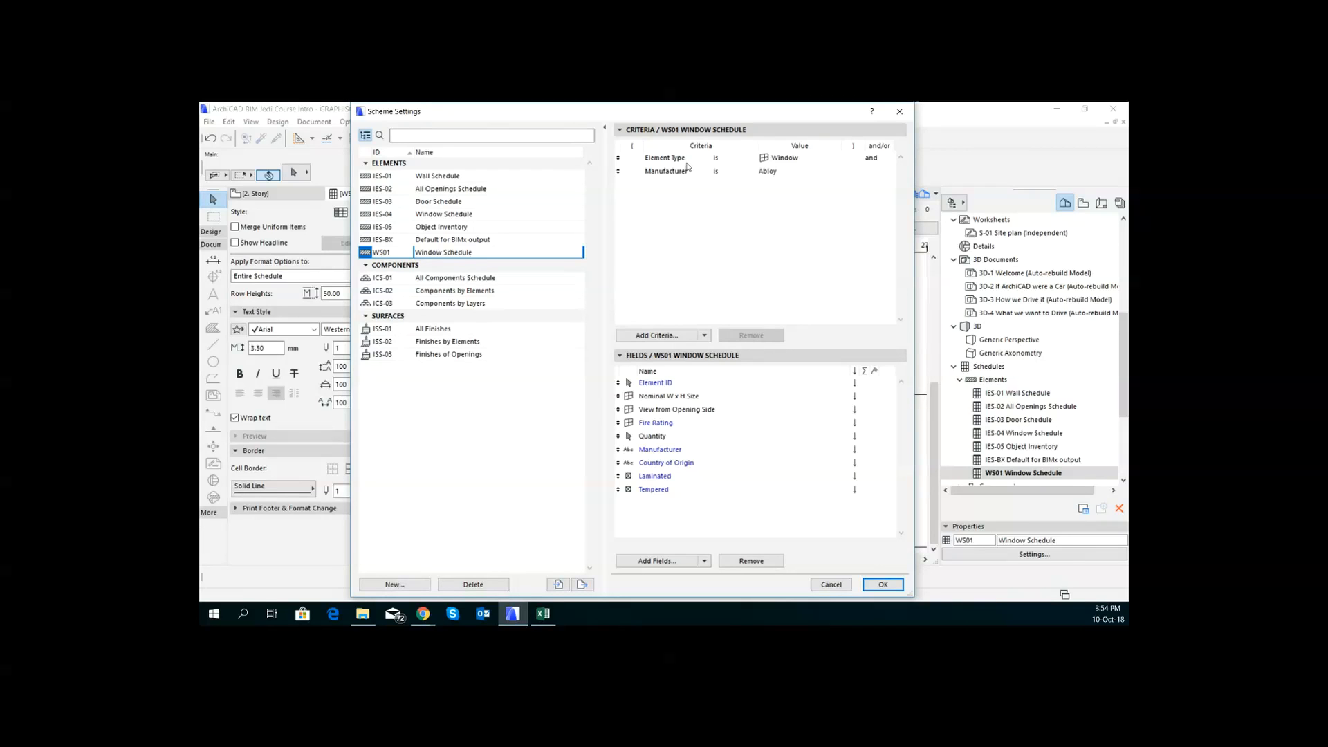
click(733, 174)
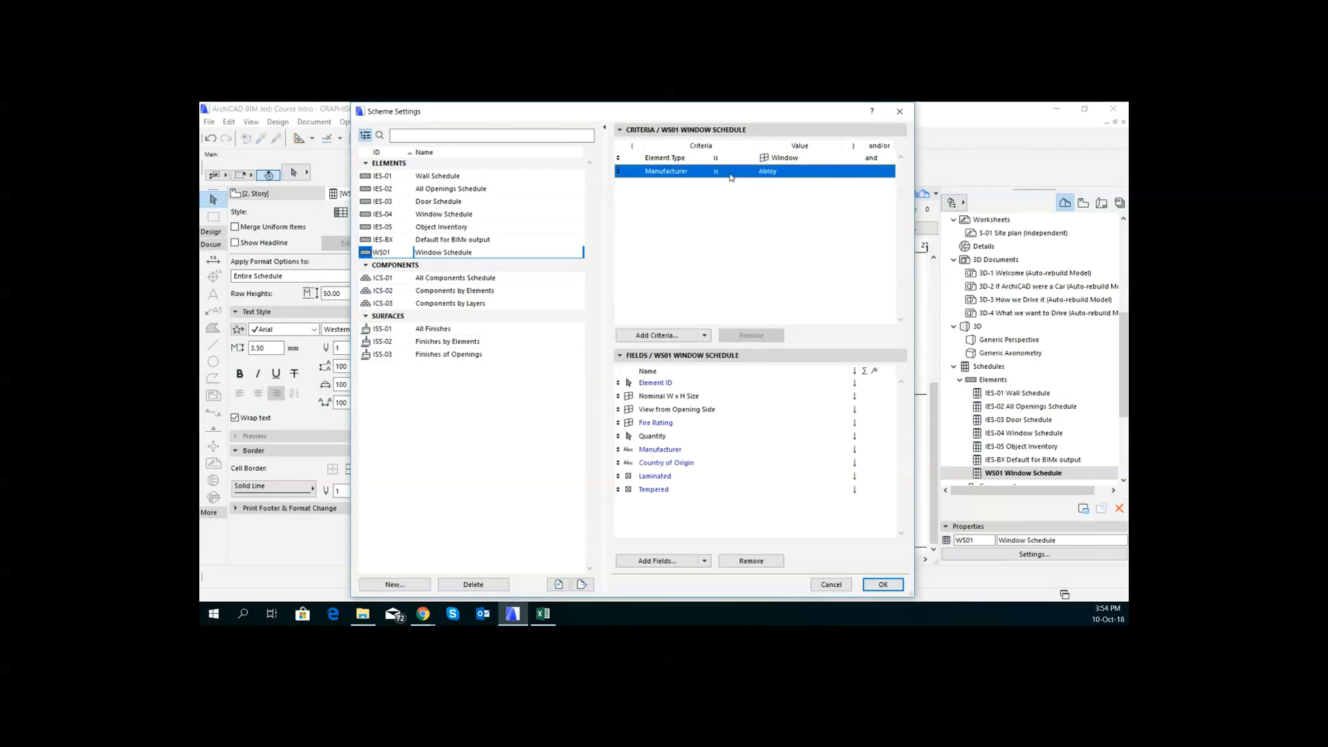
click(735, 333)
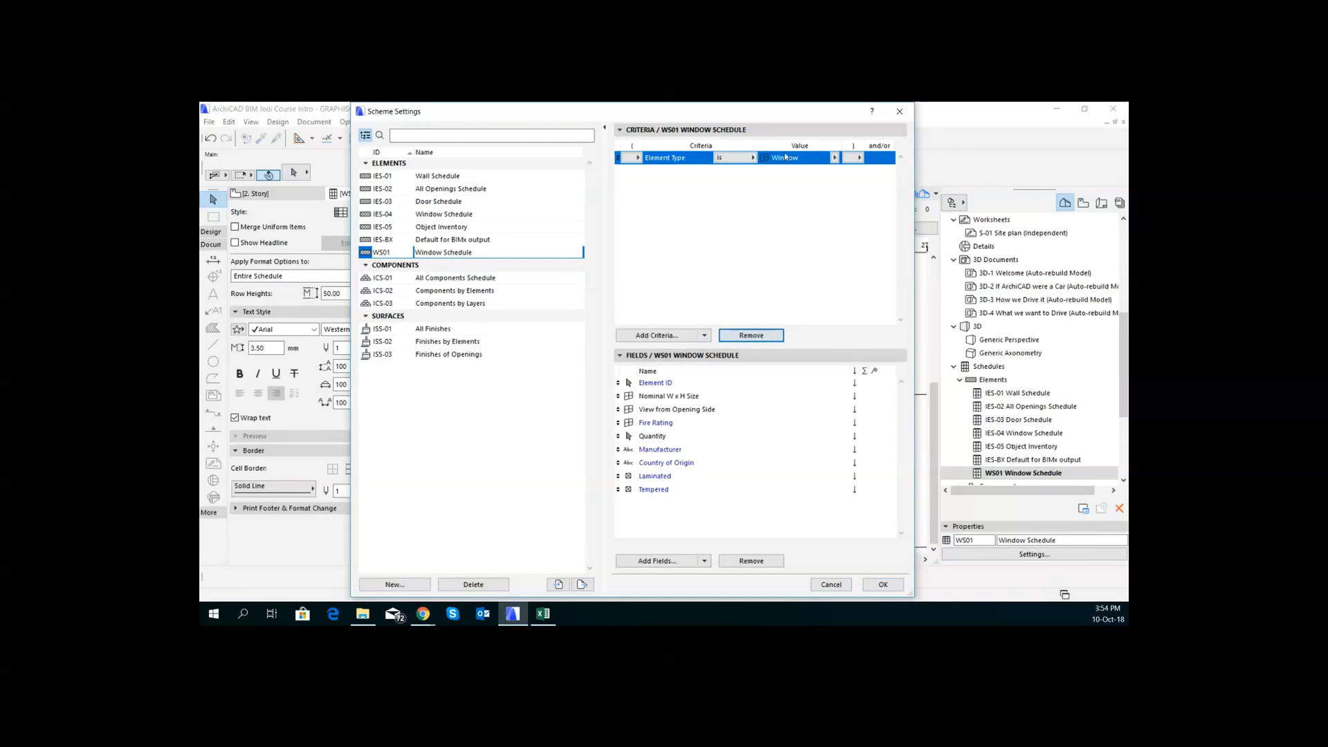
Step: Try a Layer criterion set to "is not" Interior - Furniture in the schedule scheme, and remove it again
click(653, 335)
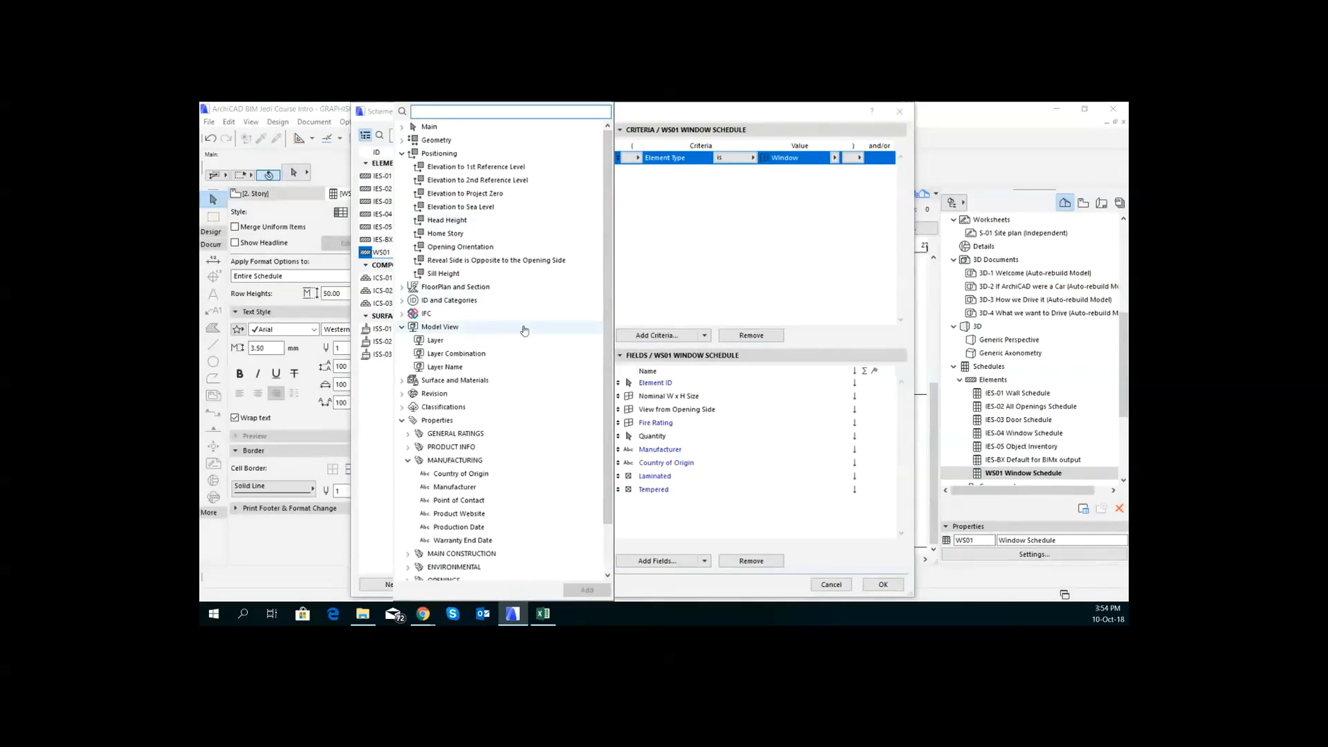
double_click(448, 341)
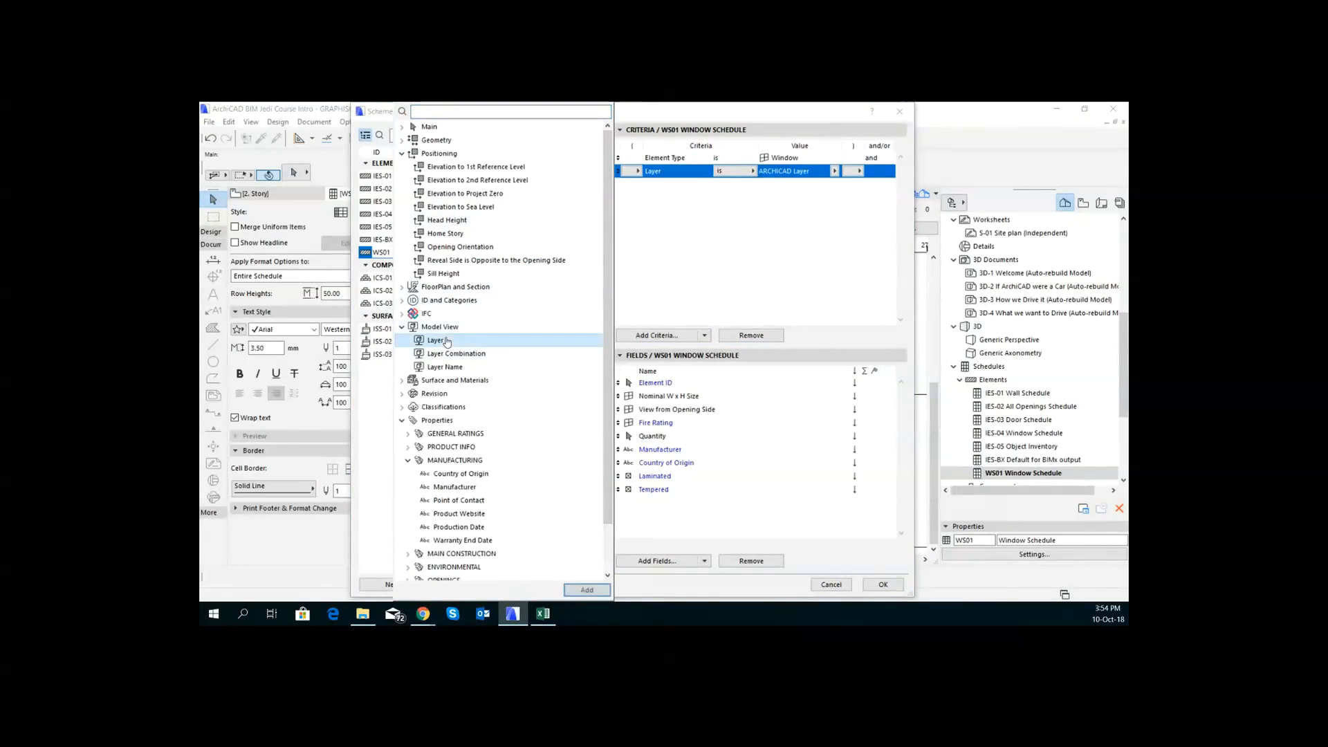
click(748, 172)
click(751, 171)
click(762, 180)
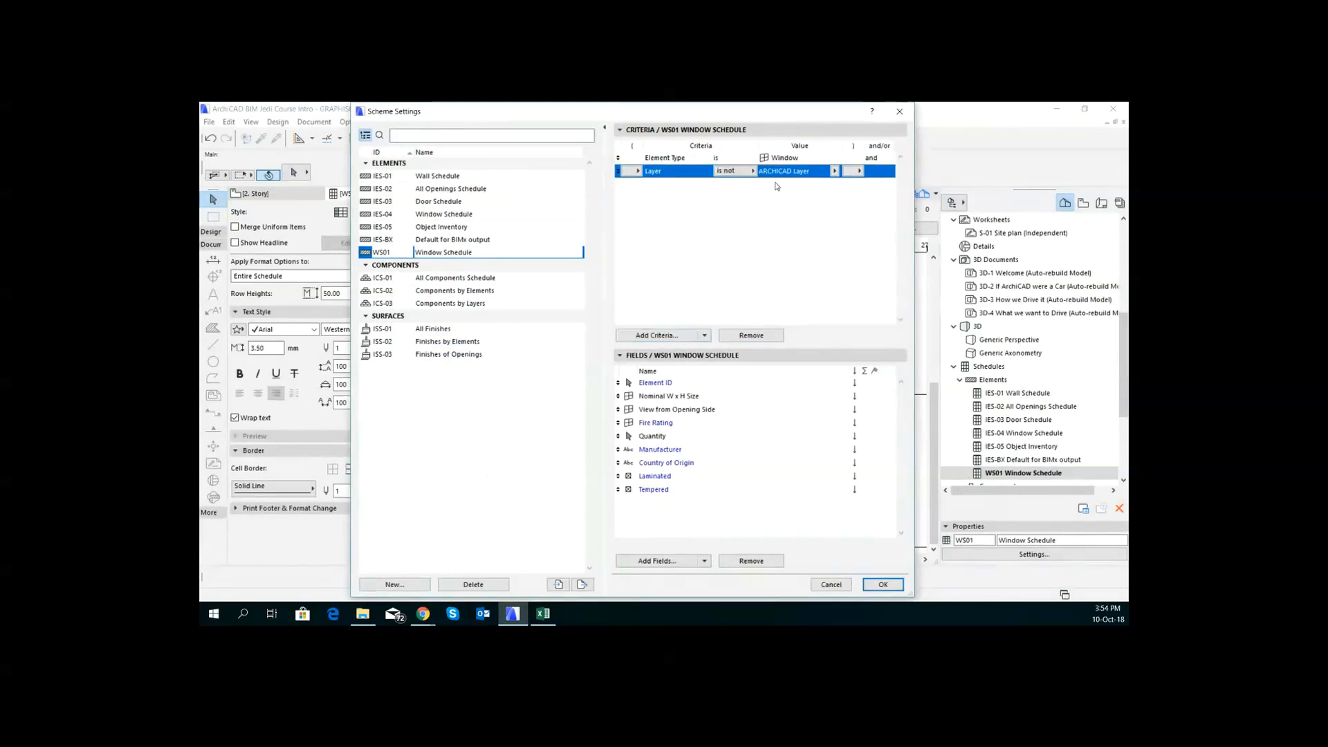
click(834, 172)
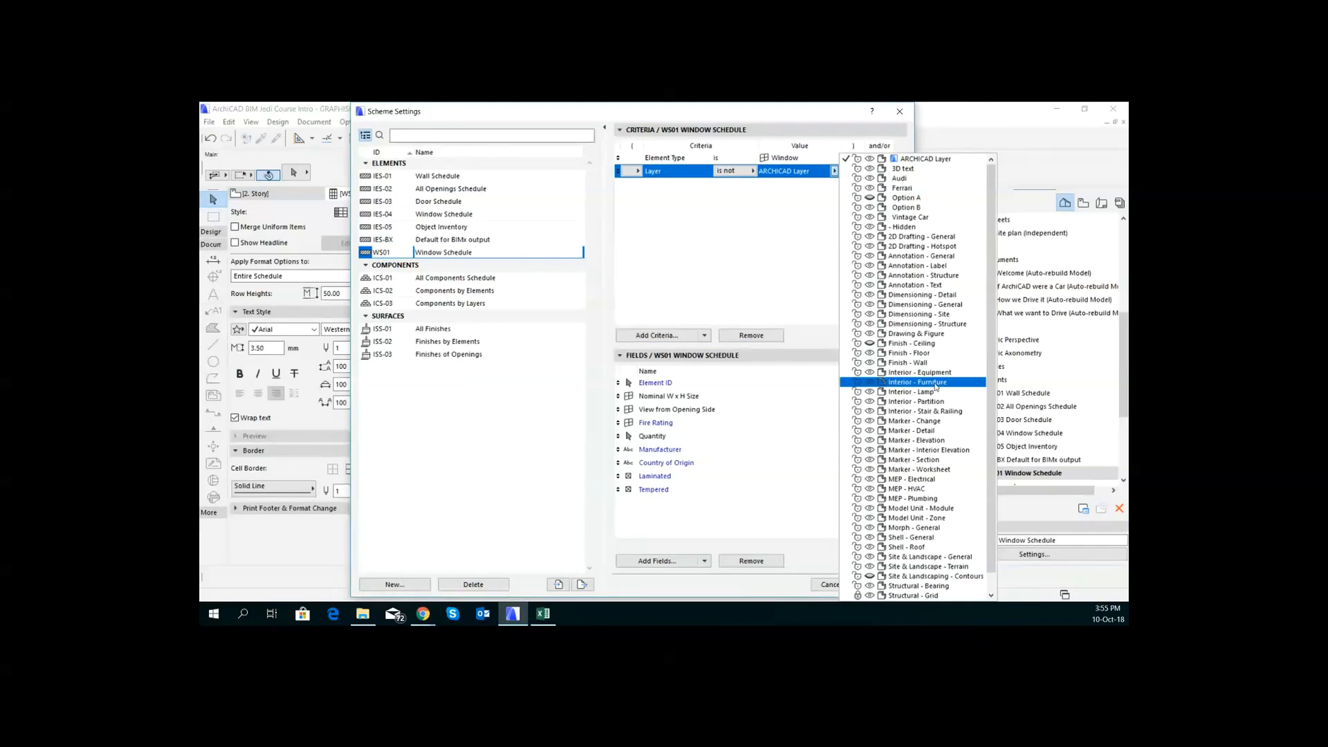
click(954, 381)
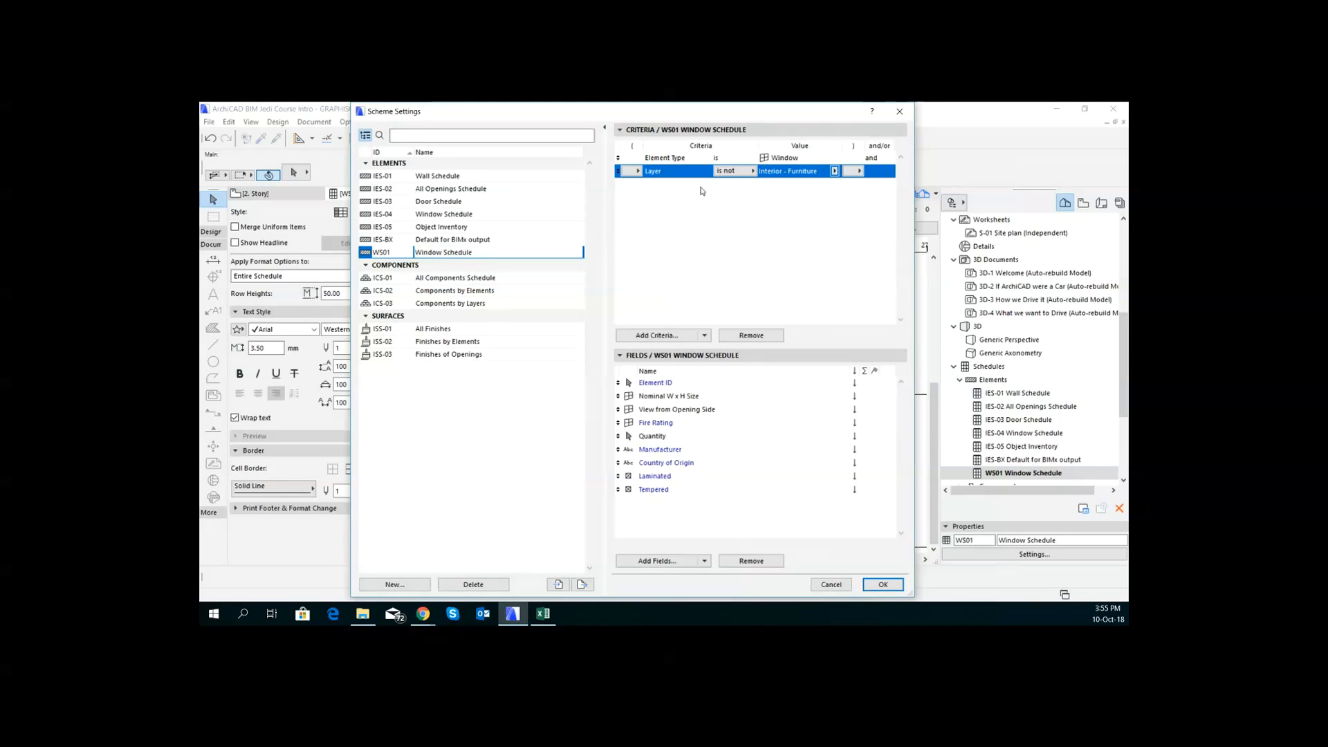
click(751, 336)
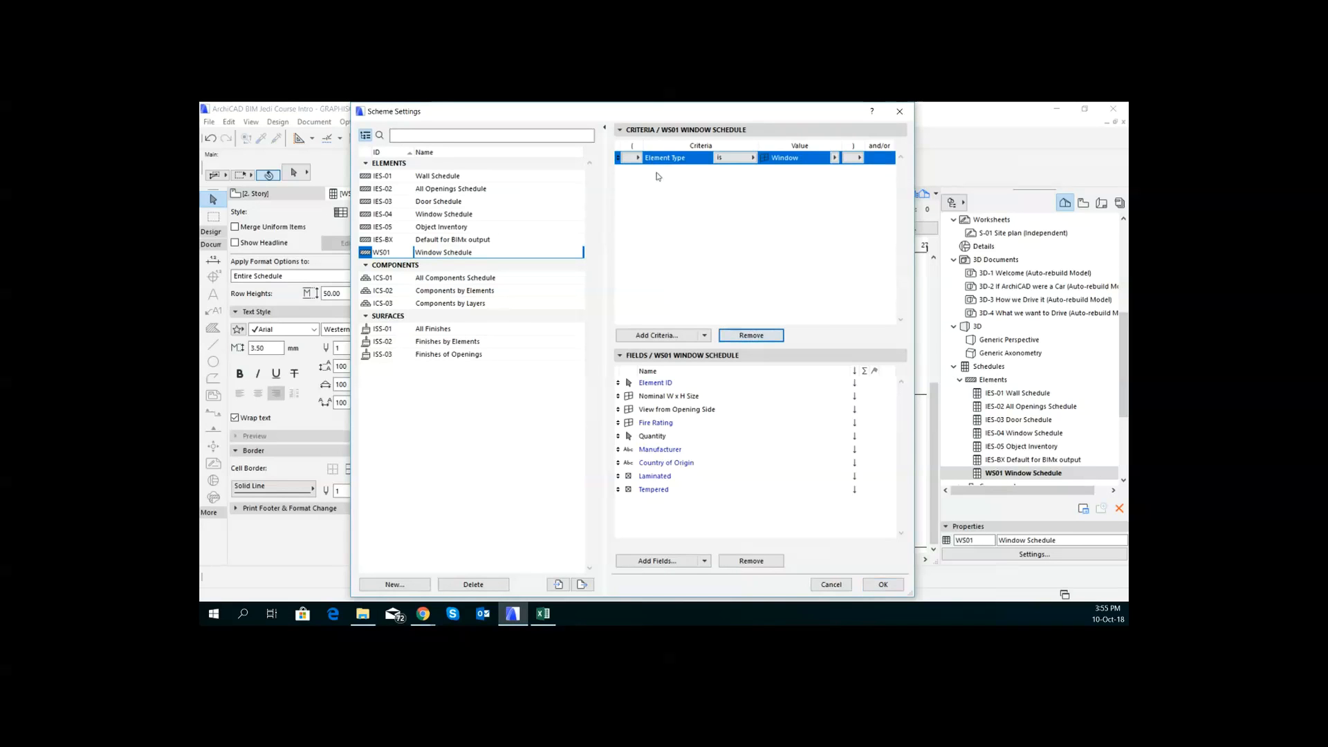
Step: Add Element ID from the ID and Categories group as a second criterion in the WS01 Window Schedule scheme
click(657, 335)
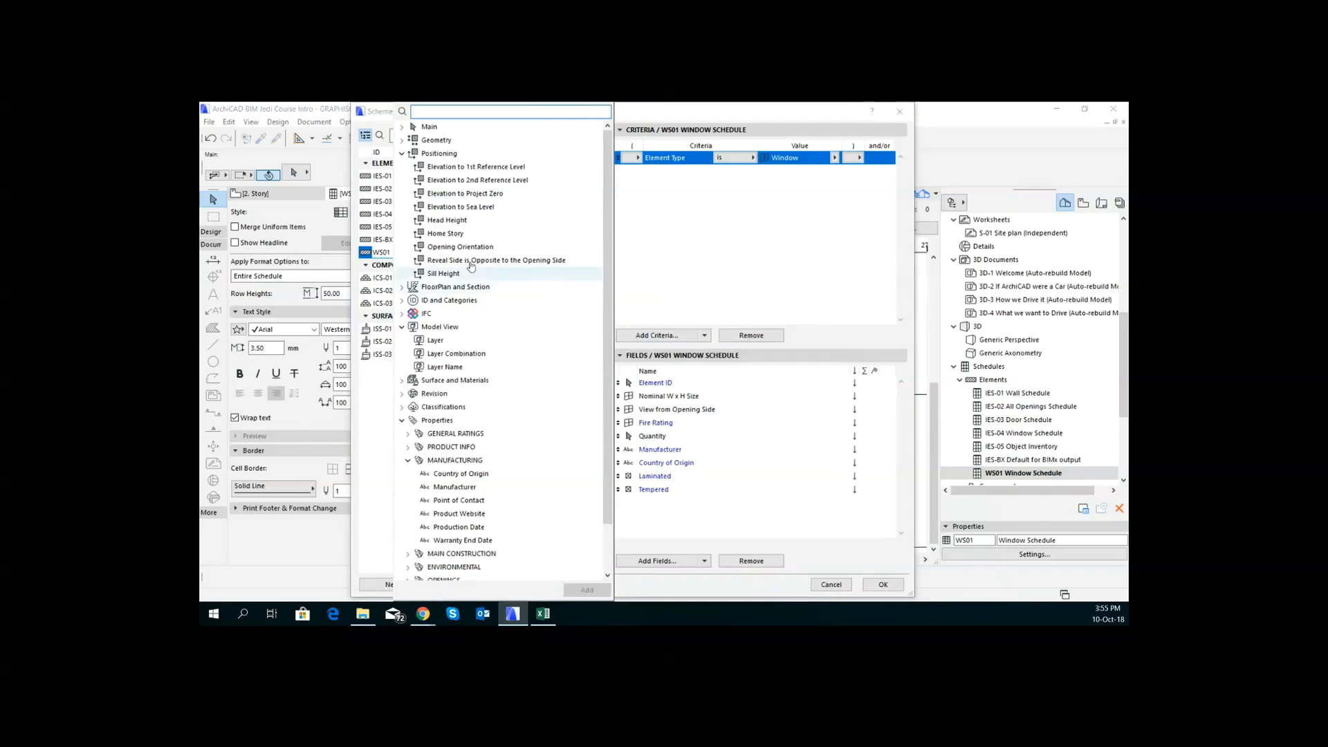
click(401, 127)
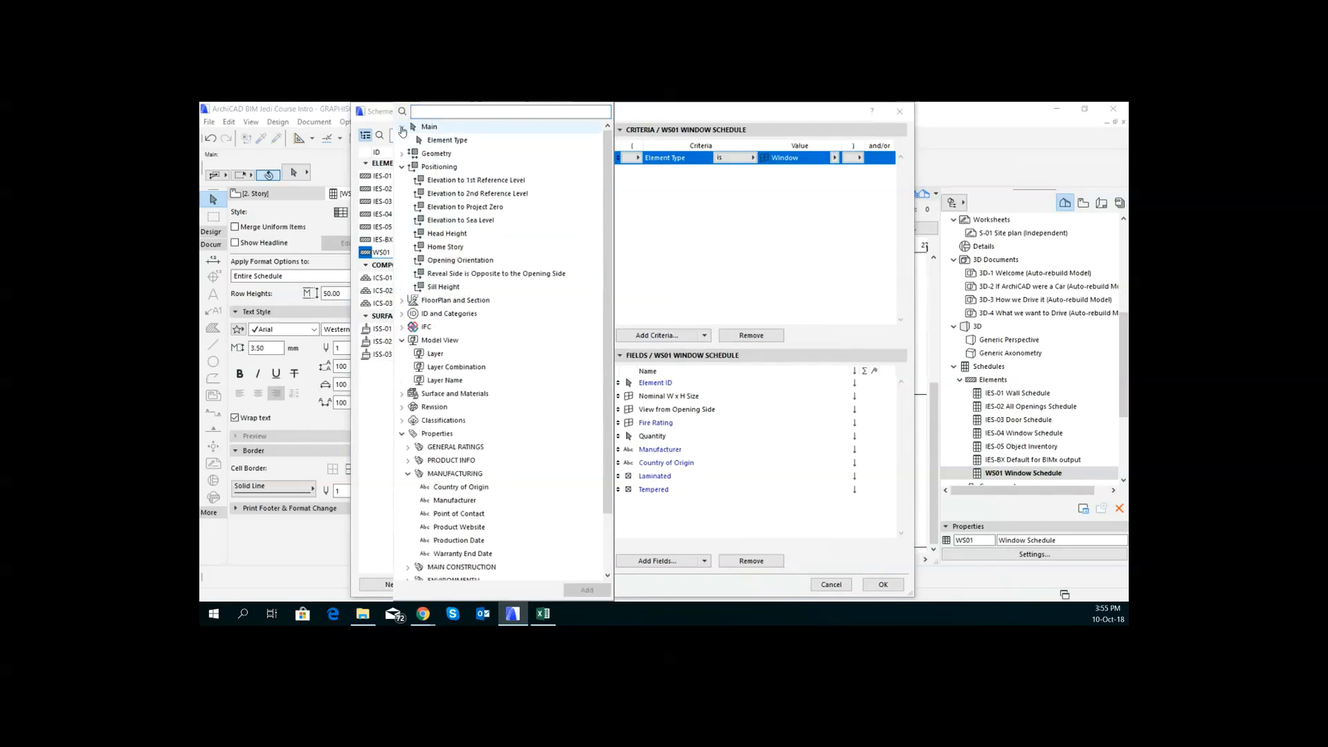
click(401, 127)
click(402, 128)
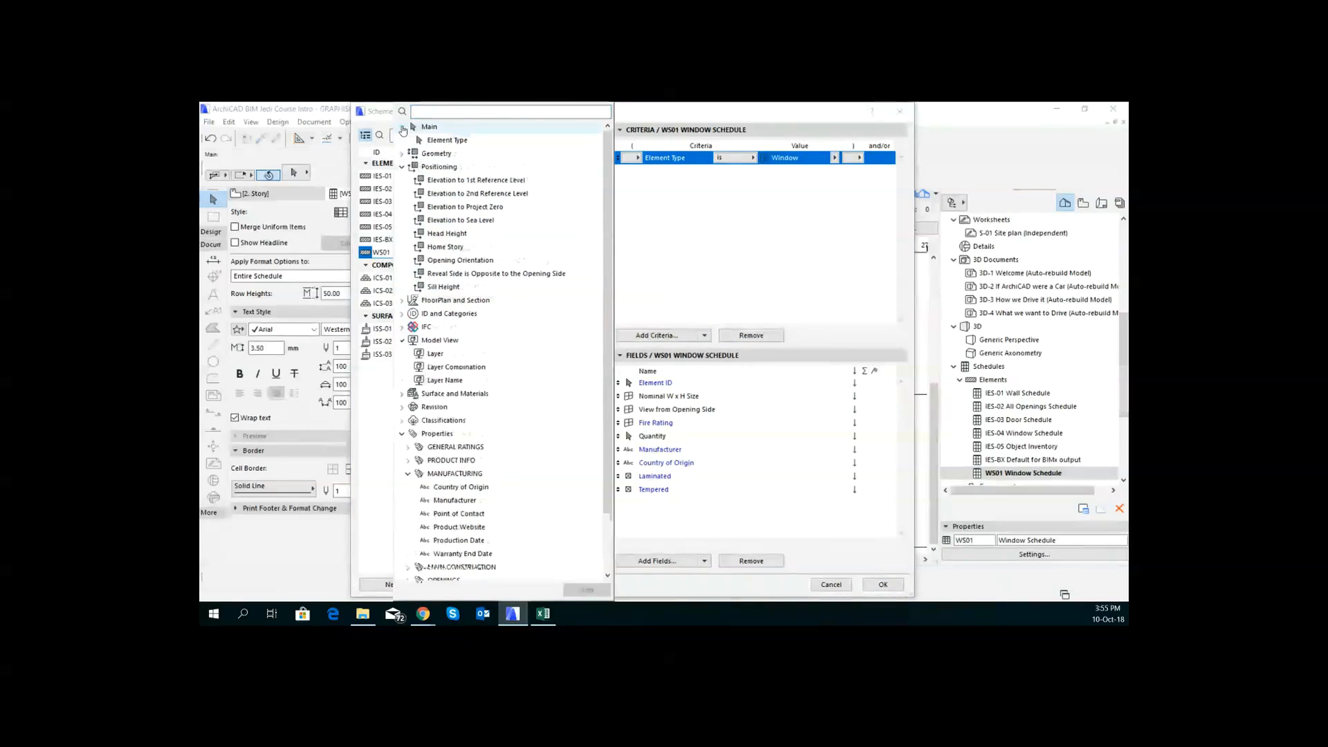
click(429, 302)
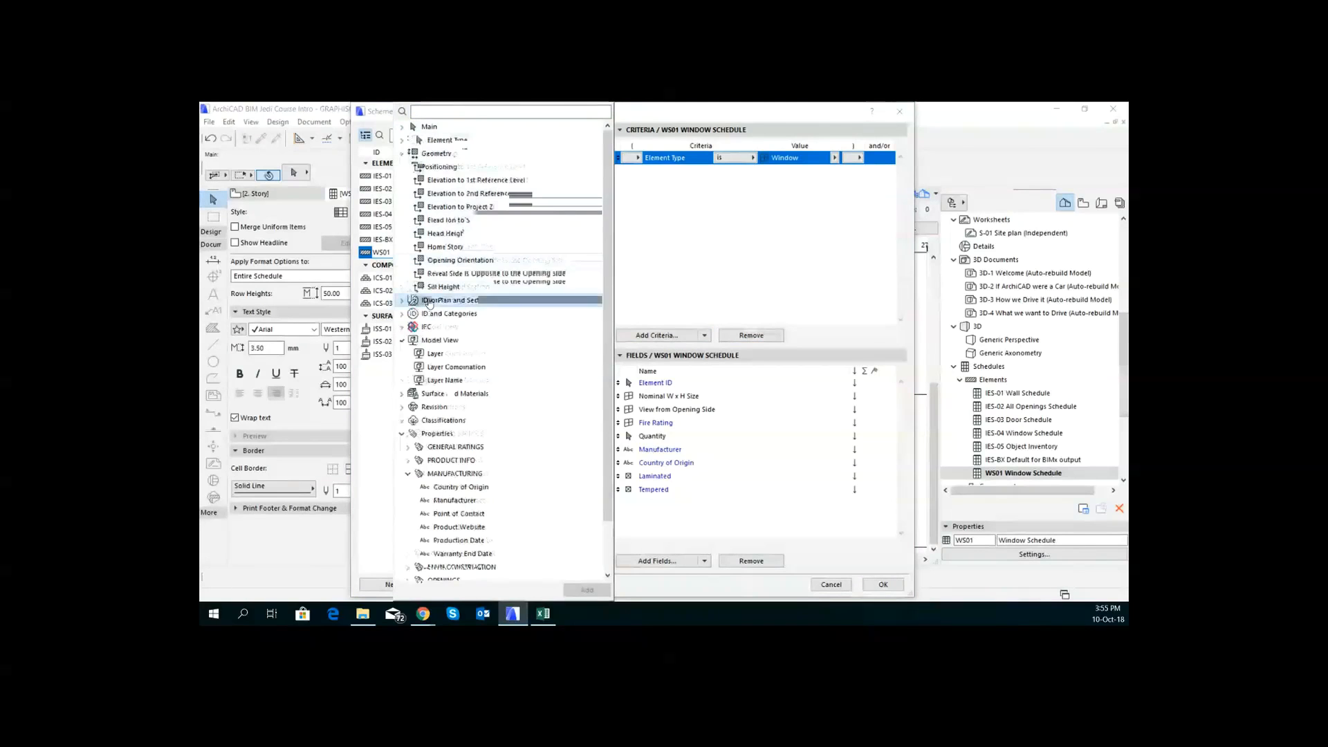
click(403, 301)
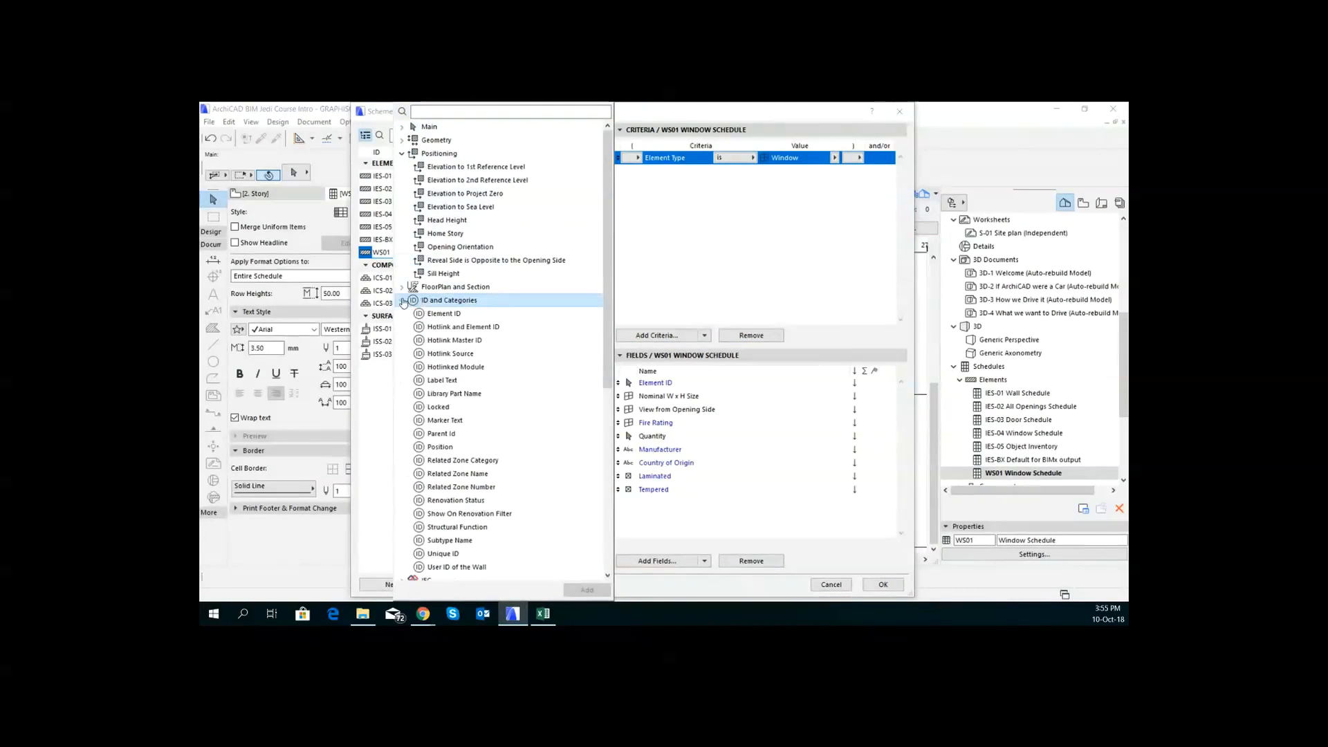
double_click(443, 314)
Step: Try the "does not contain" operator on the Element ID criterion, and discard the scheme settings changes
click(751, 173)
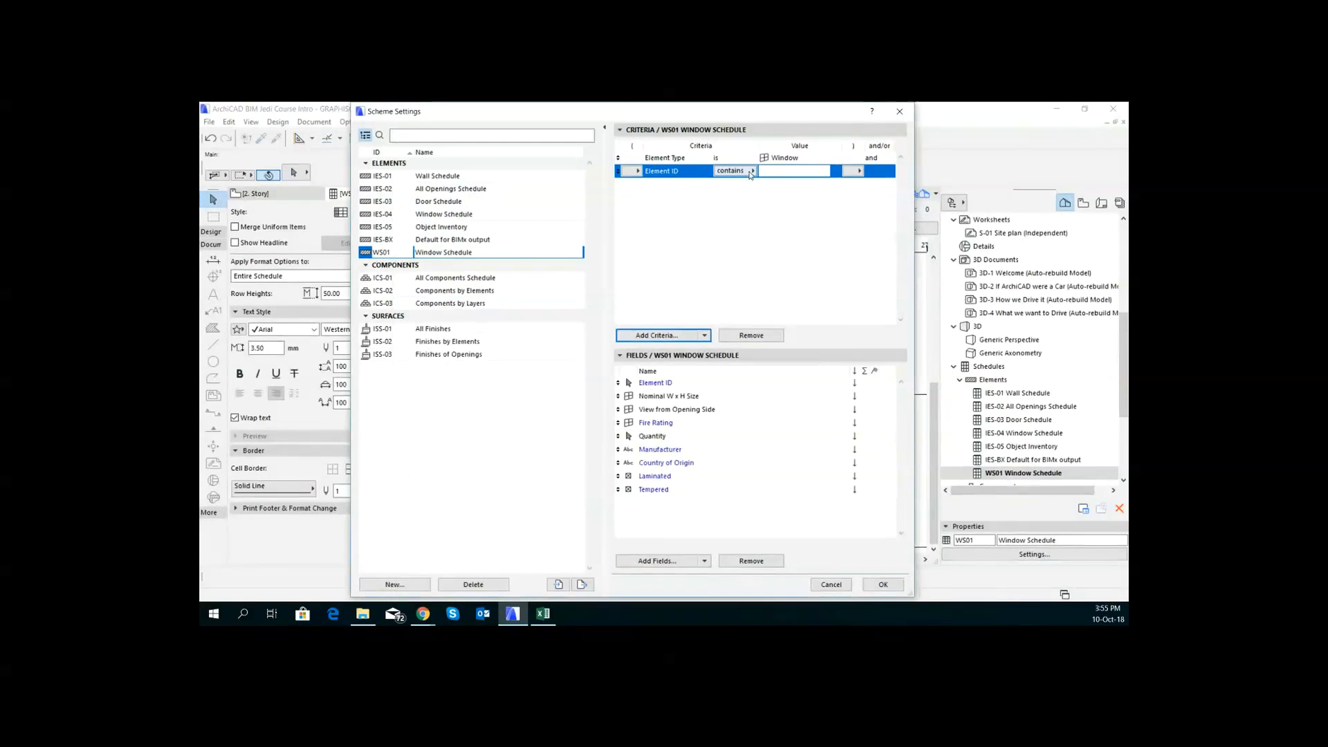
click(750, 174)
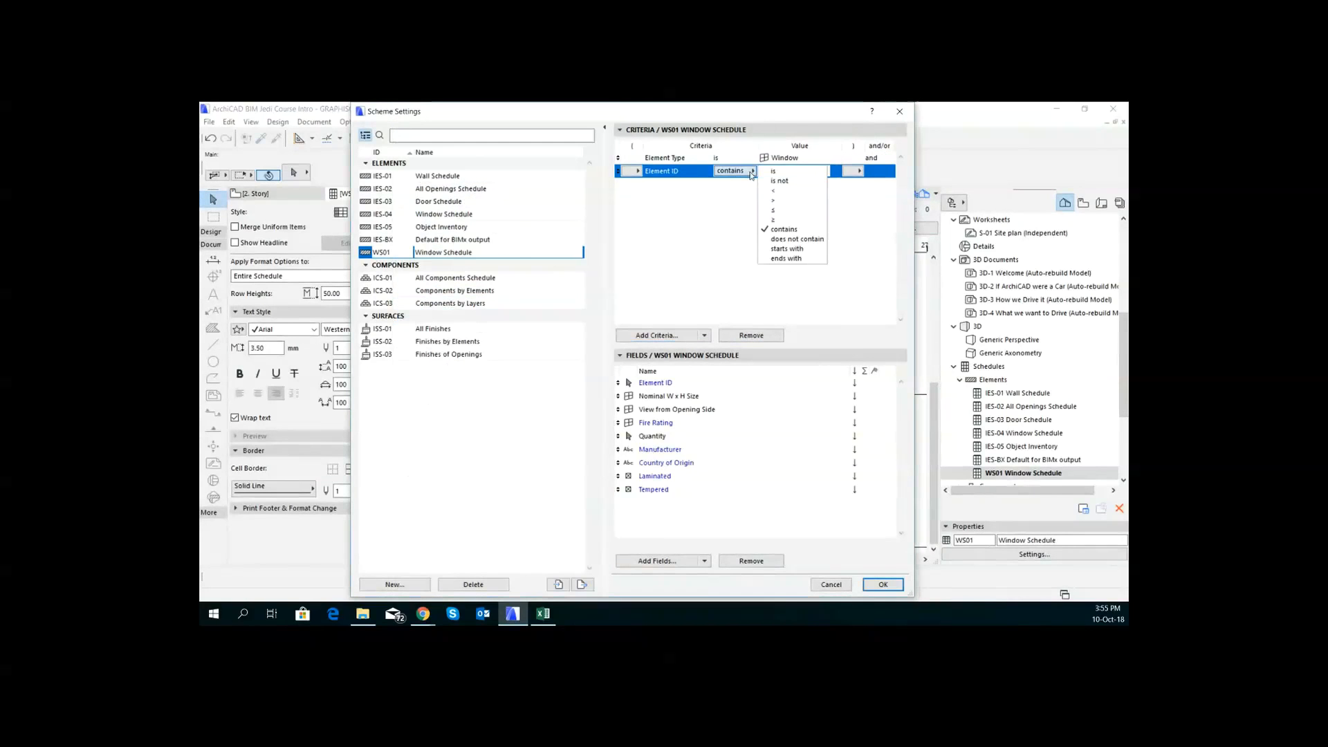
click(799, 239)
click(768, 171)
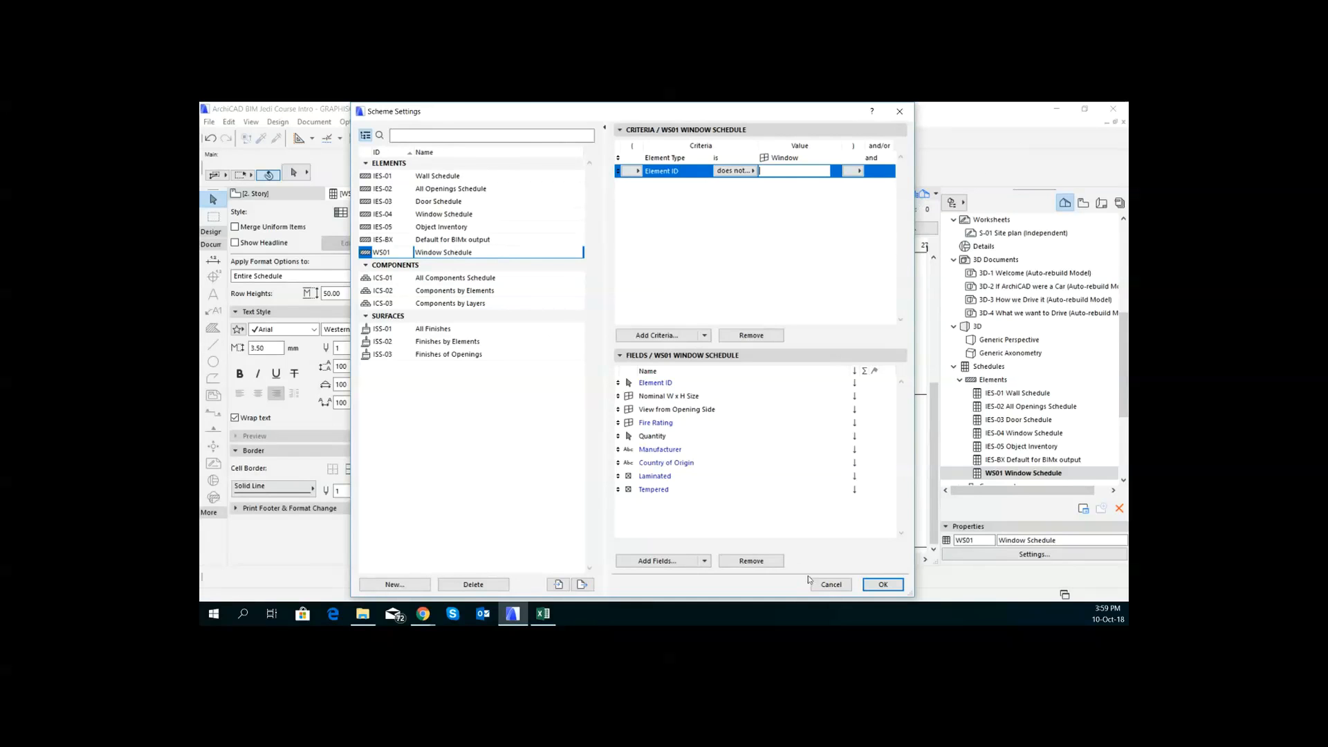
click(830, 585)
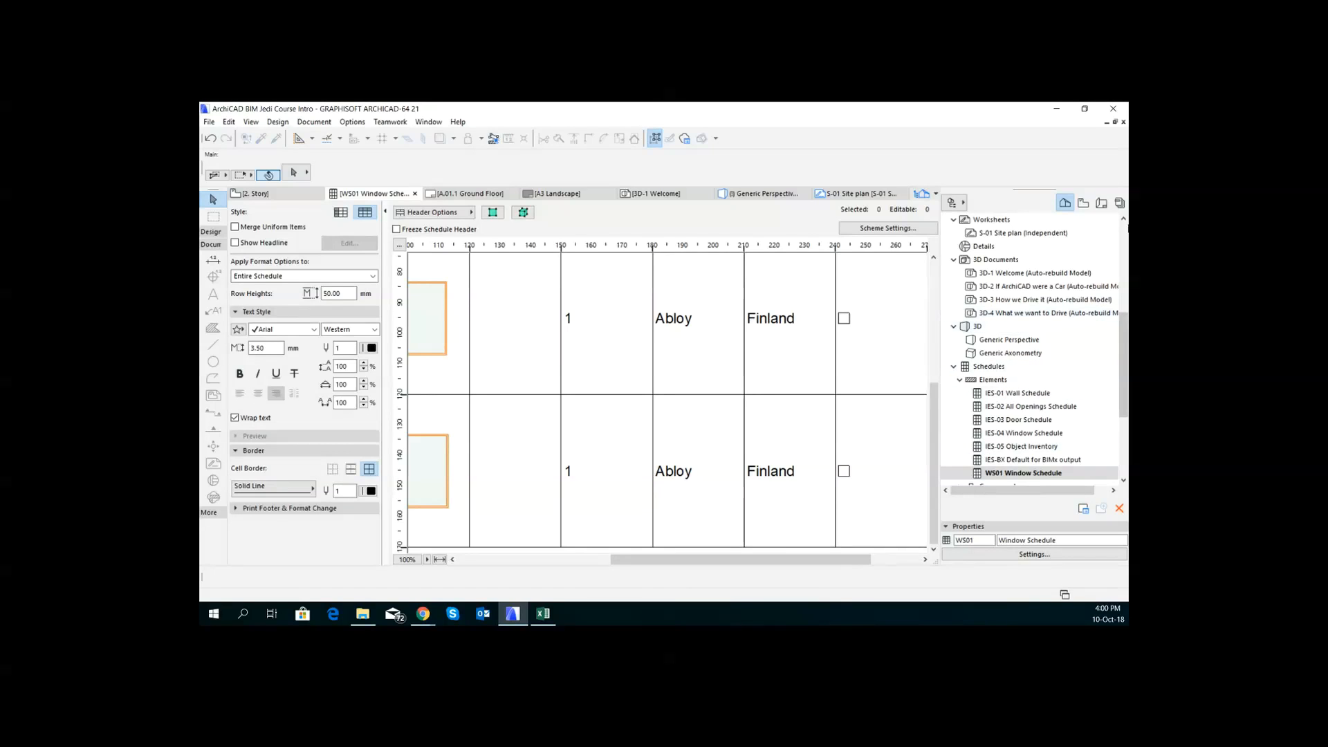
Step: Create a new layout named Window Schedule in the layout book, using the A4 Portrait master layout
click(1101, 204)
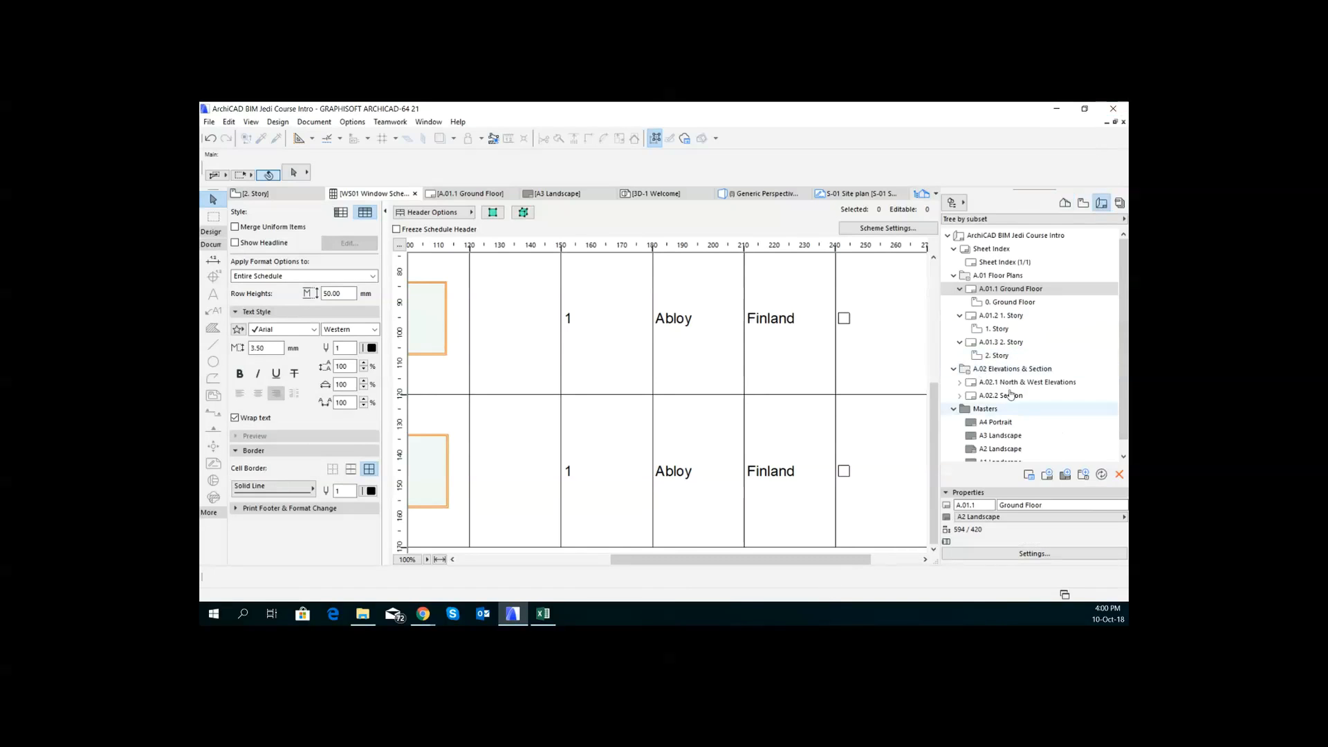
right_click(1000, 236)
click(1022, 243)
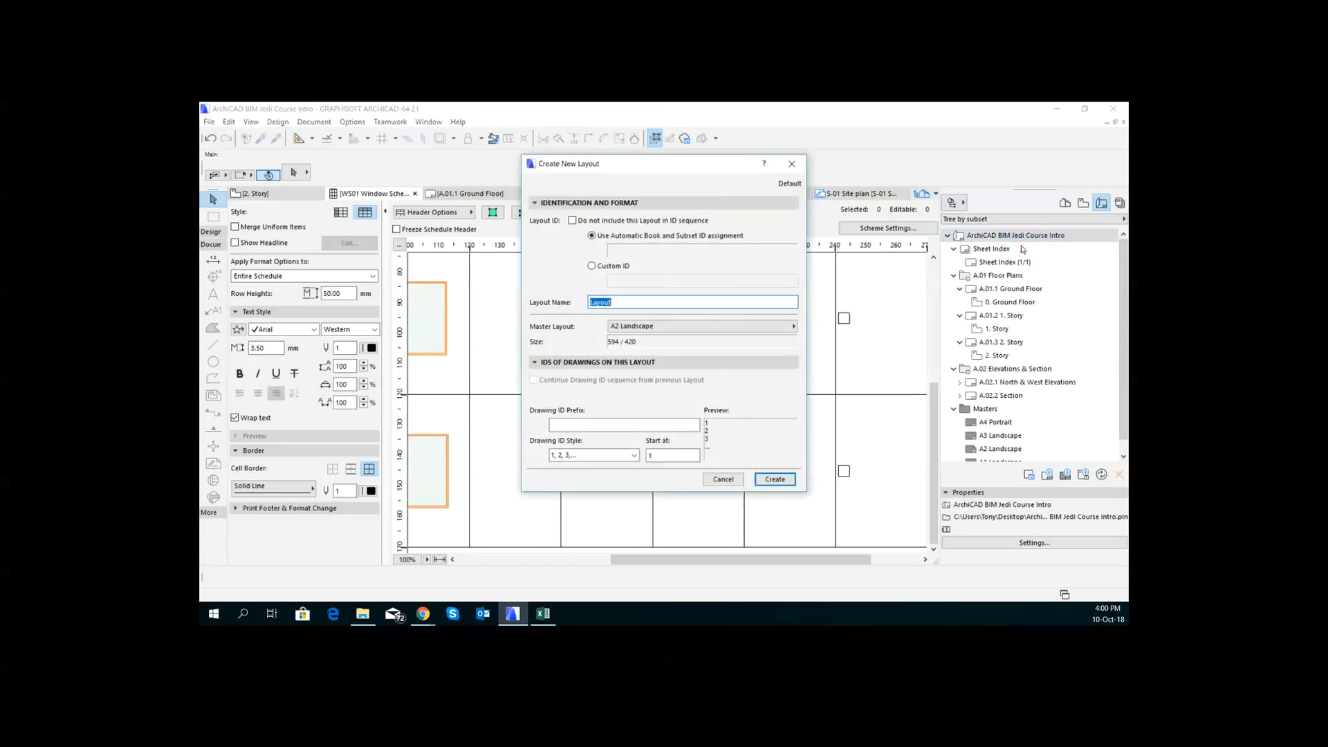
text(Window Schedule)
click(785, 330)
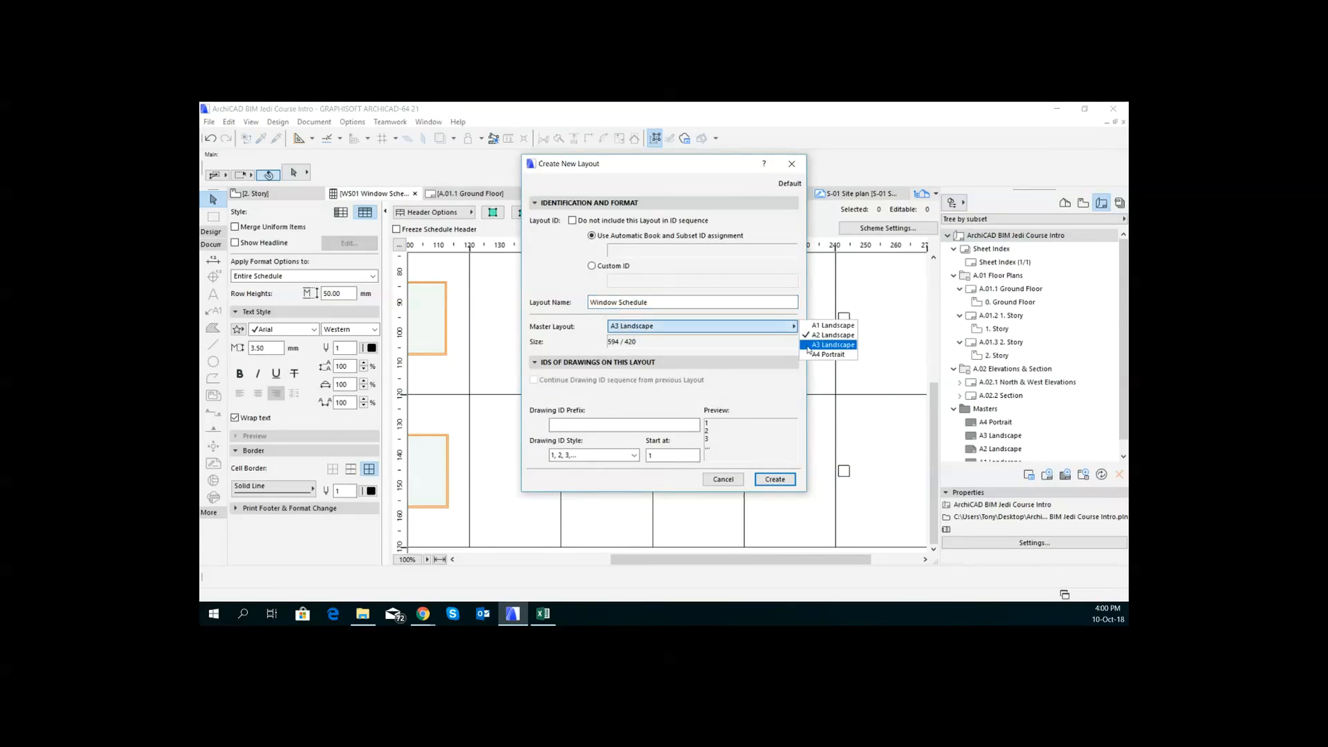
click(811, 355)
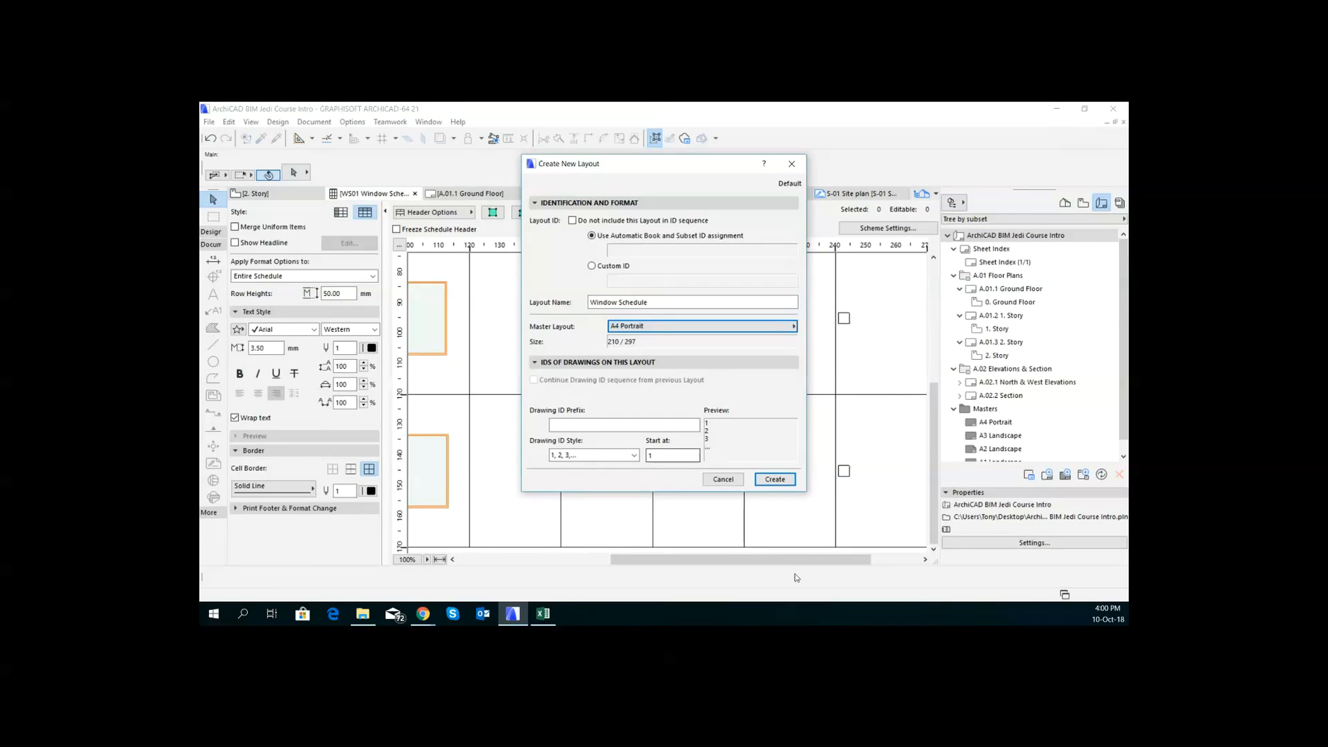
click(774, 479)
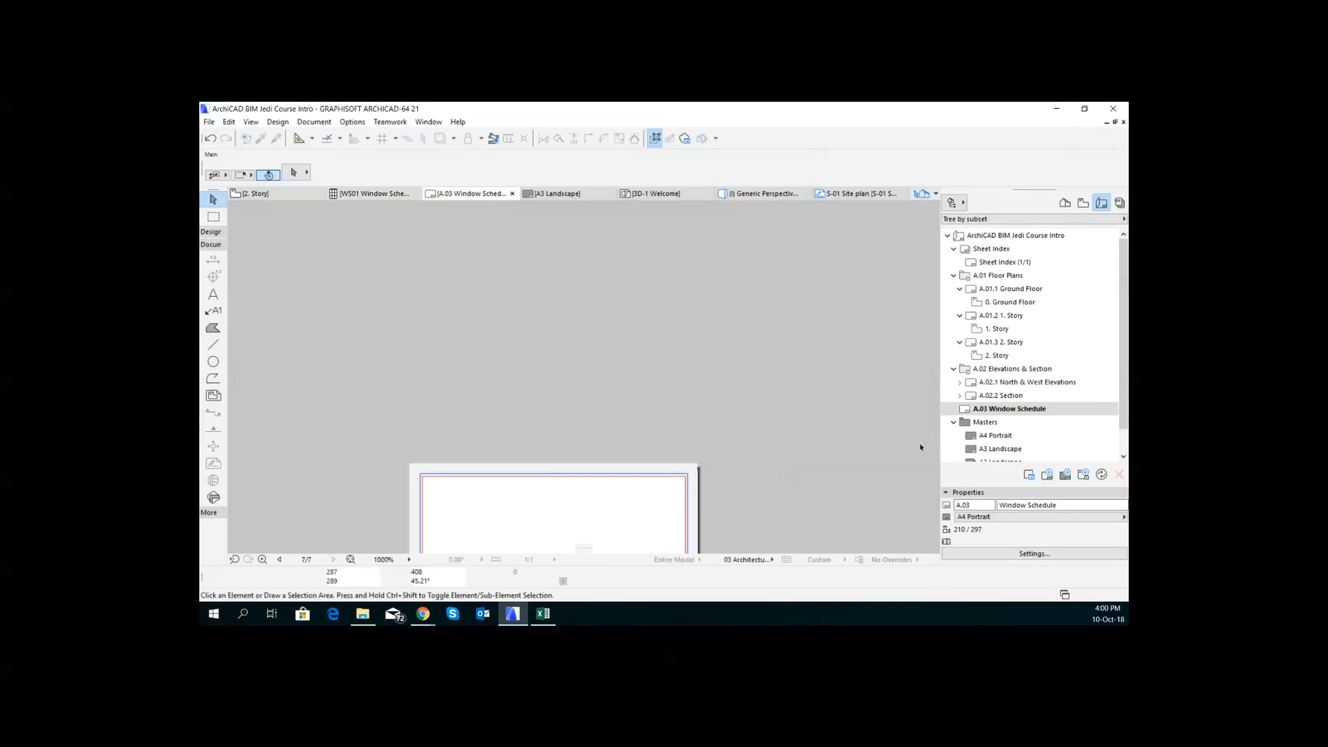
Step: Move the Window Schedule layout to the beginning of the layout book, above the Sheet Index, and inspect its sheet
drag(1037, 418, 1012, 250)
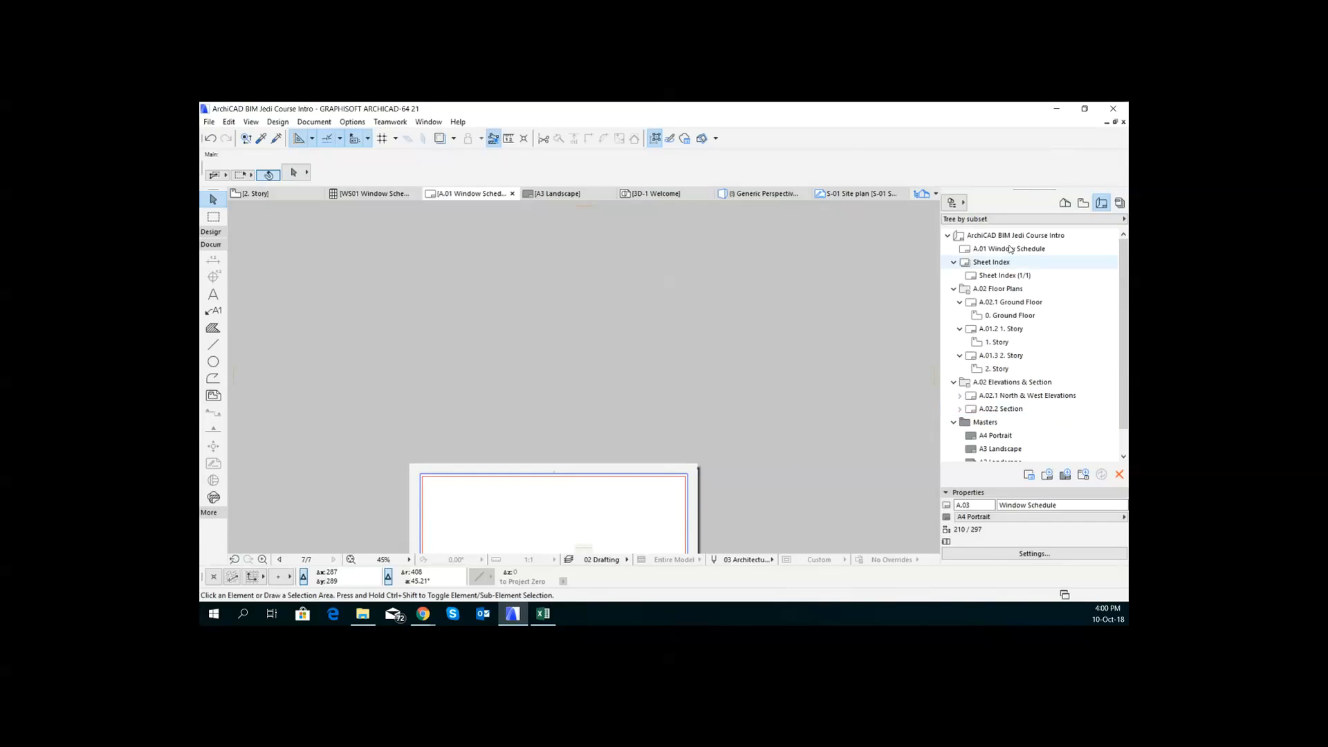
scroll(760, 301, up, 5)
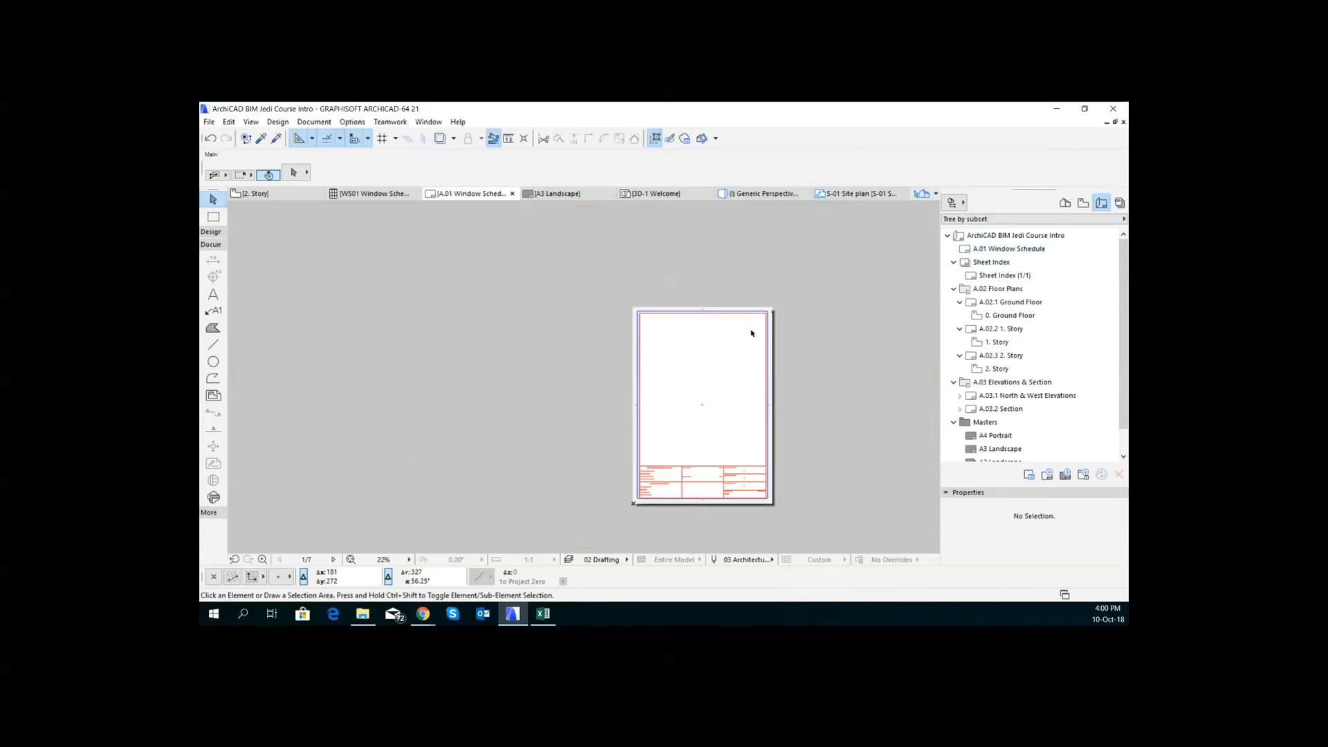
scroll(764, 353, up, 3)
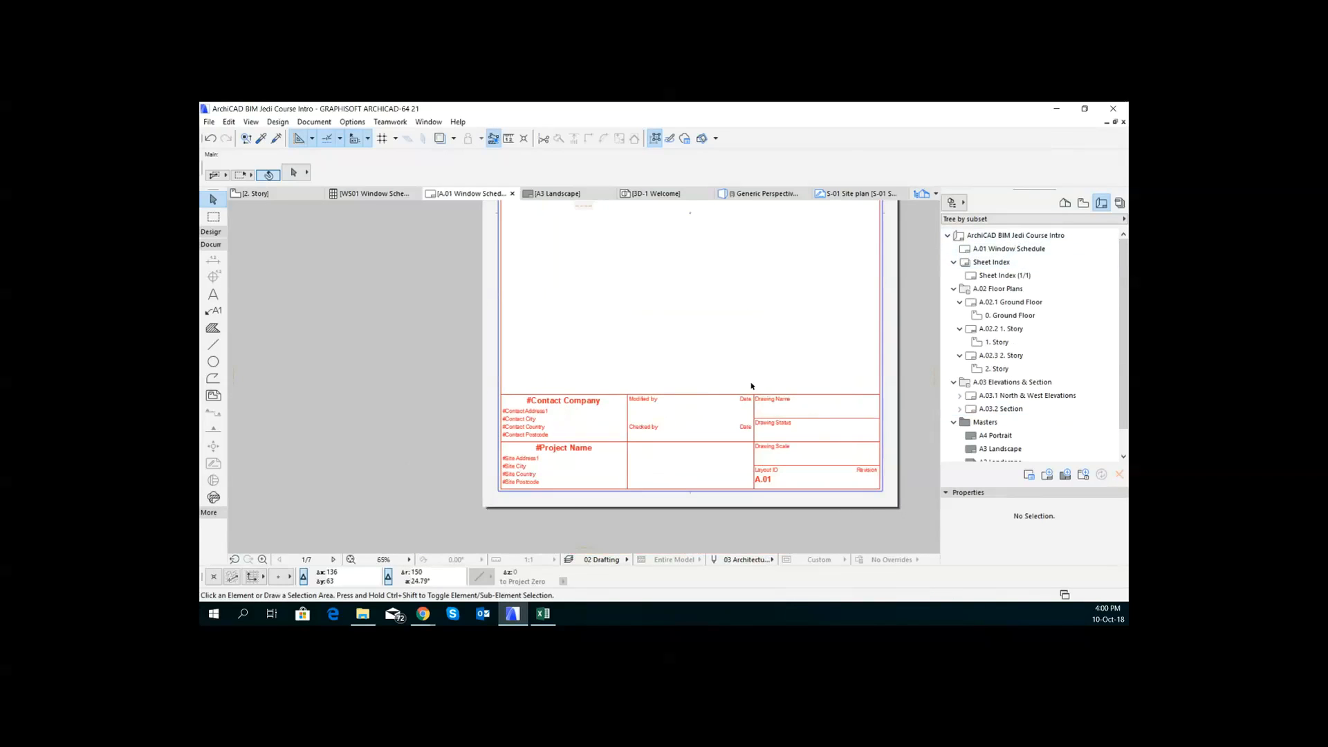
scroll(752, 386, down, 3)
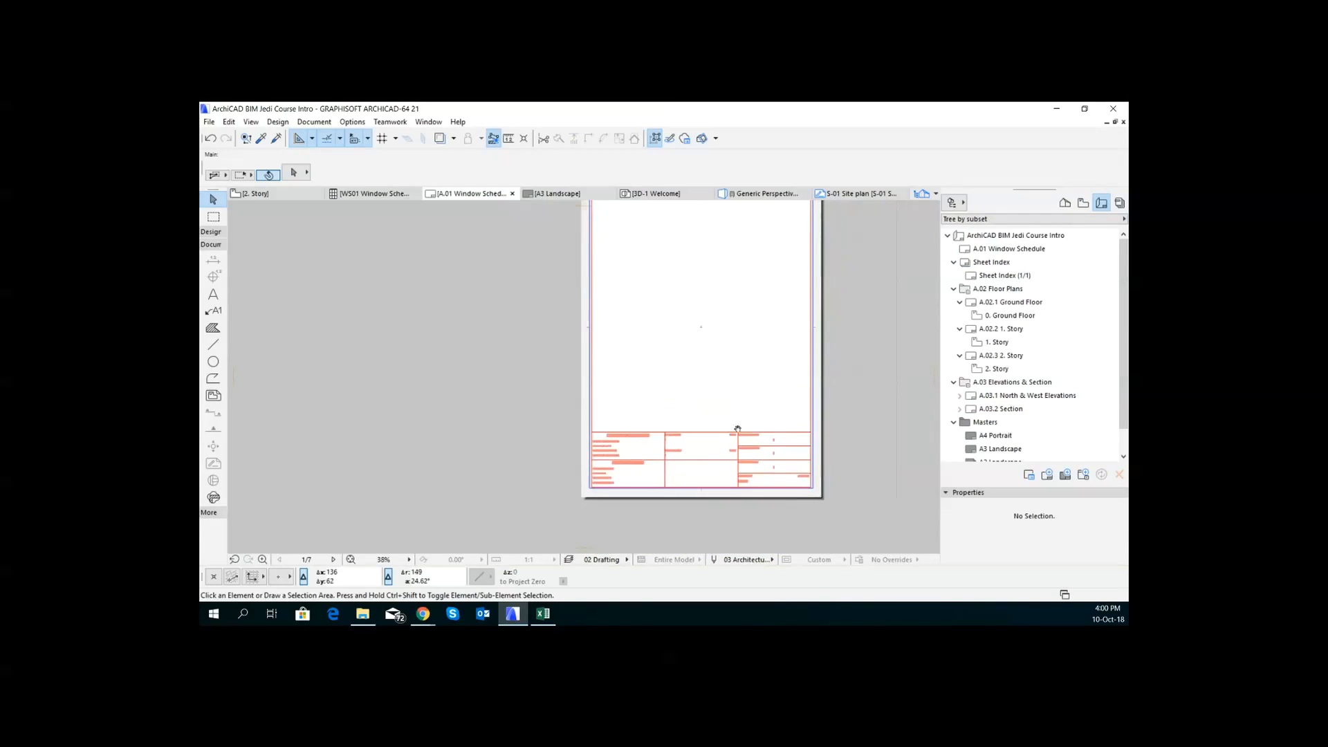
Step: Place the WS01 Window Schedule from the project map onto the Window Schedule layout
click(1020, 254)
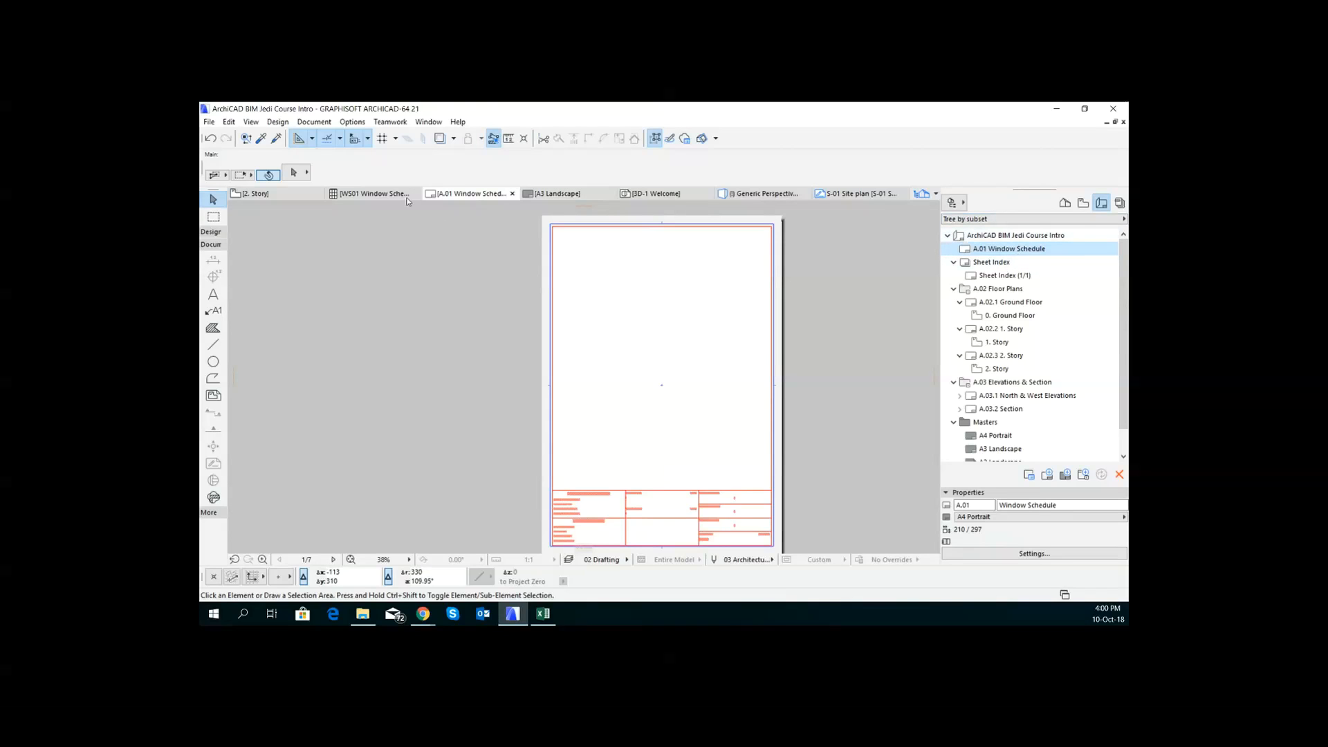
click(1064, 203)
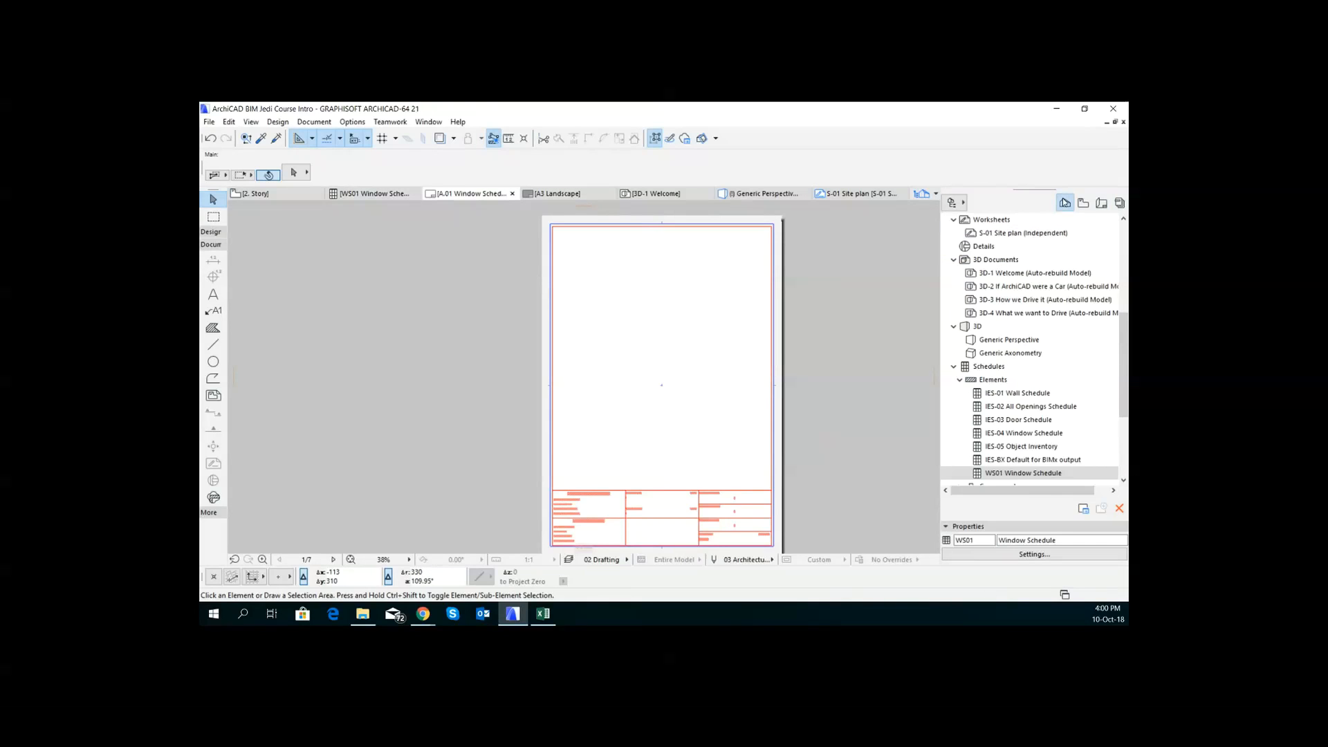
drag(1052, 475, 684, 382)
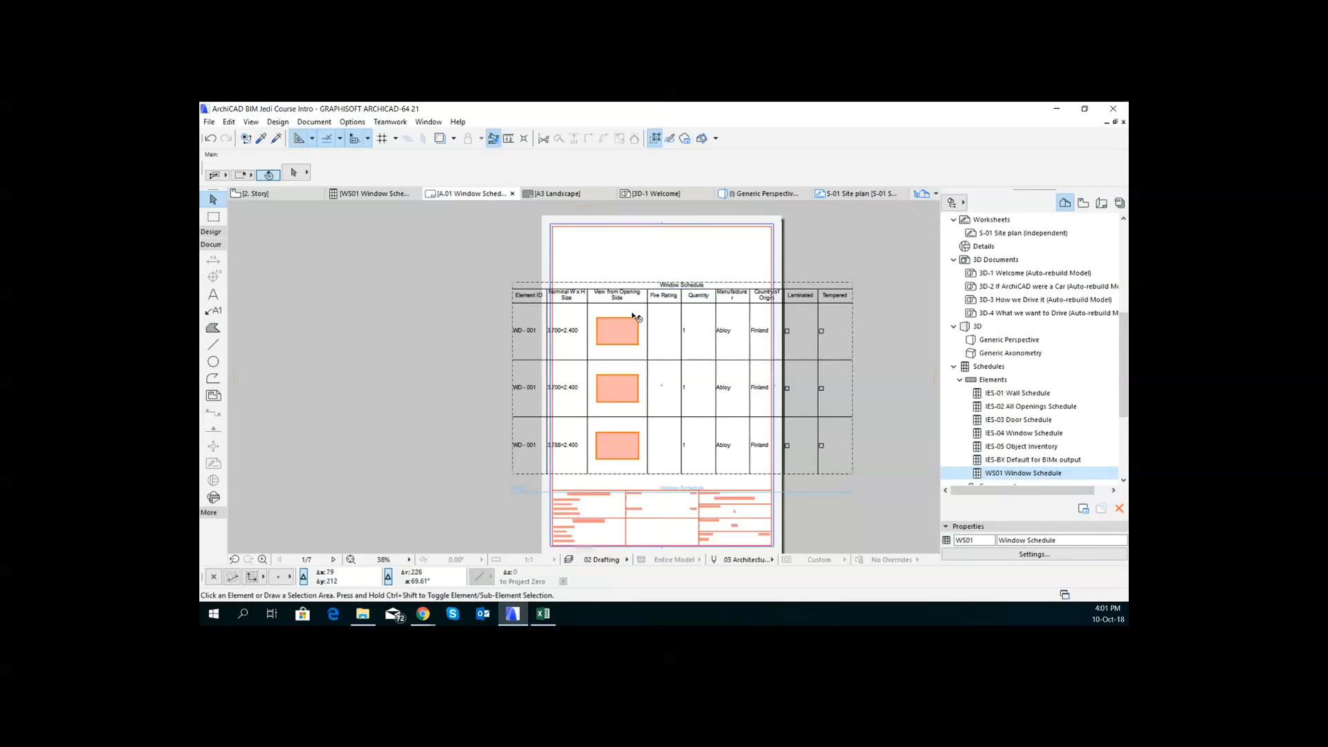
Step: Move the placed schedule drawing so its upper-left corner meets the upper-left corner of the layout frame
click(524, 291)
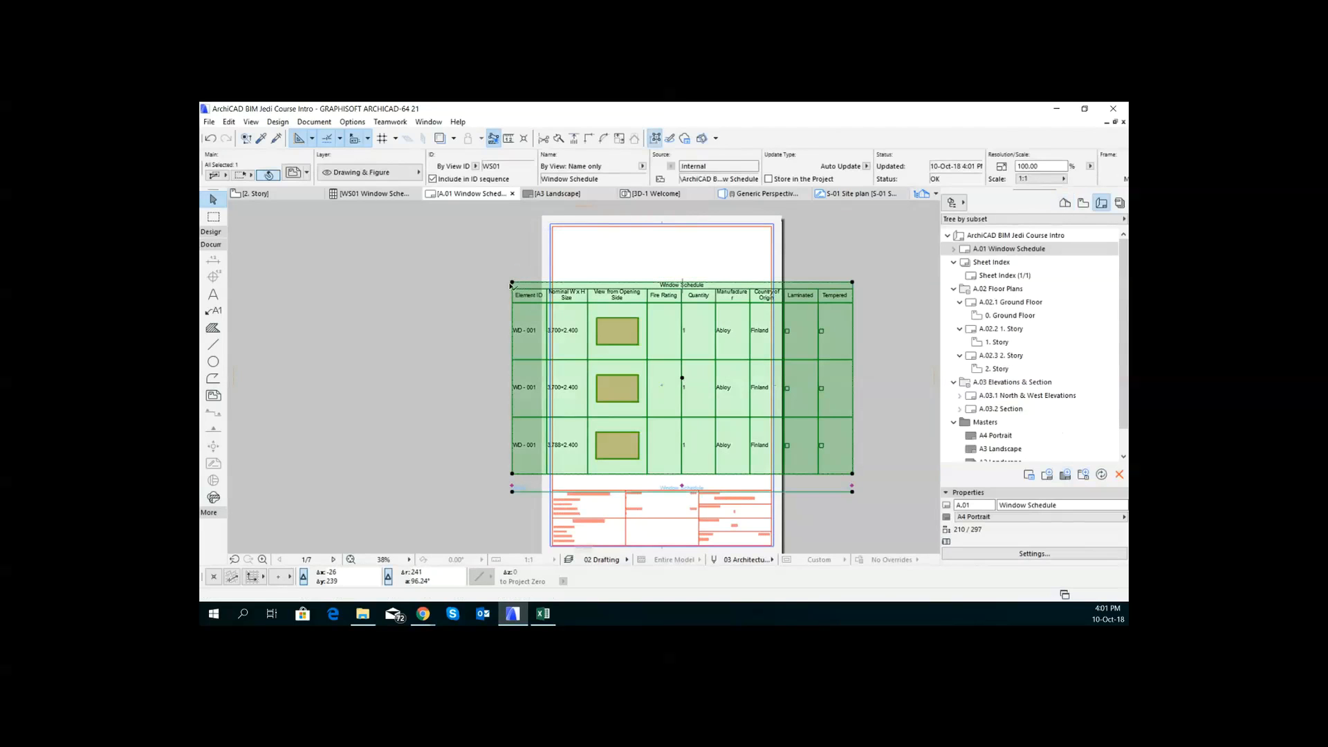
key(ctrl+d)
click(511, 283)
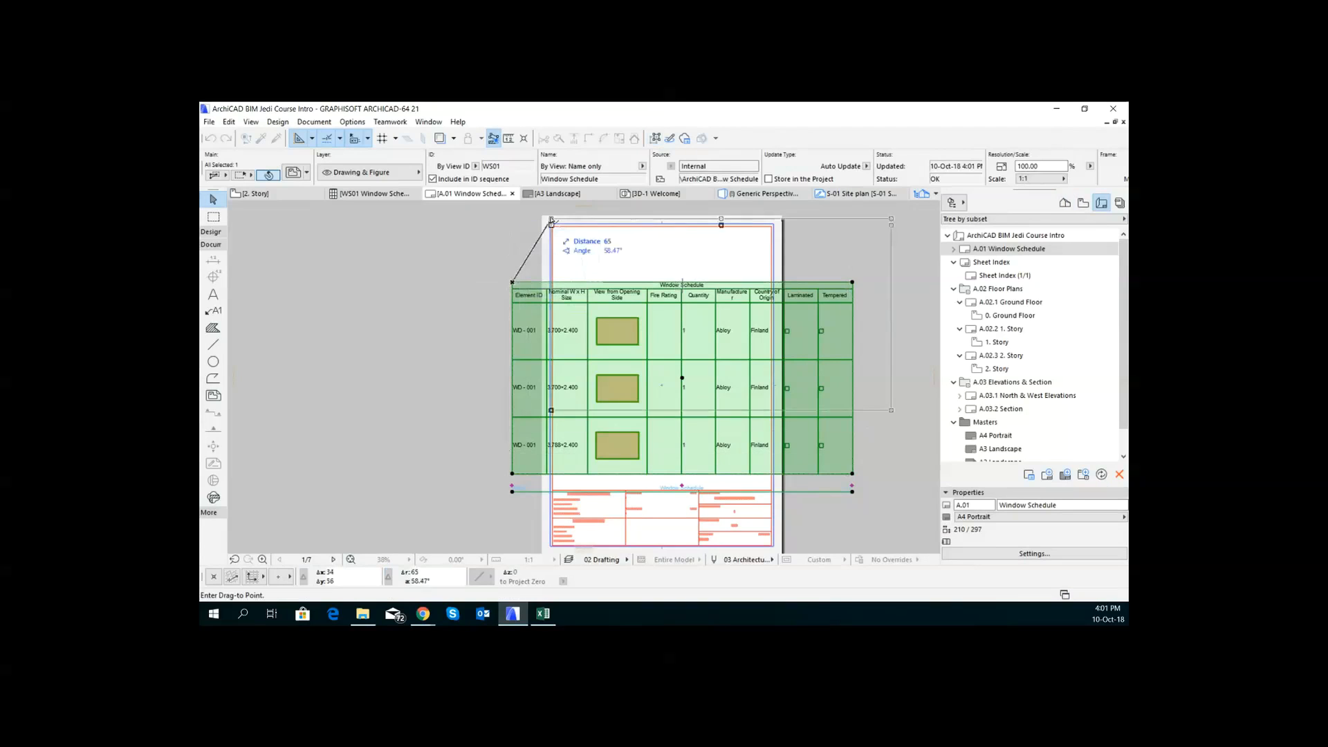
click(551, 225)
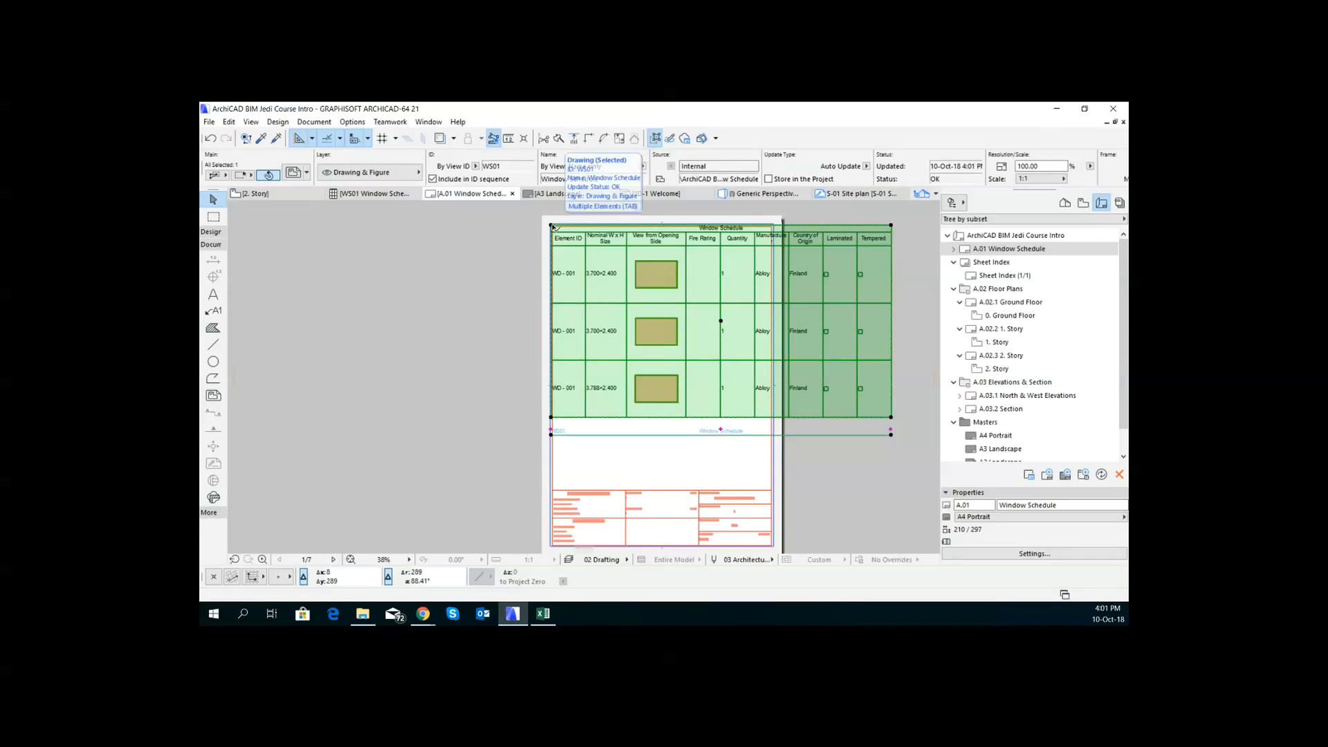
Step: Measure the vertical distance from the upper edge of the layout frame to the title block
key(m)
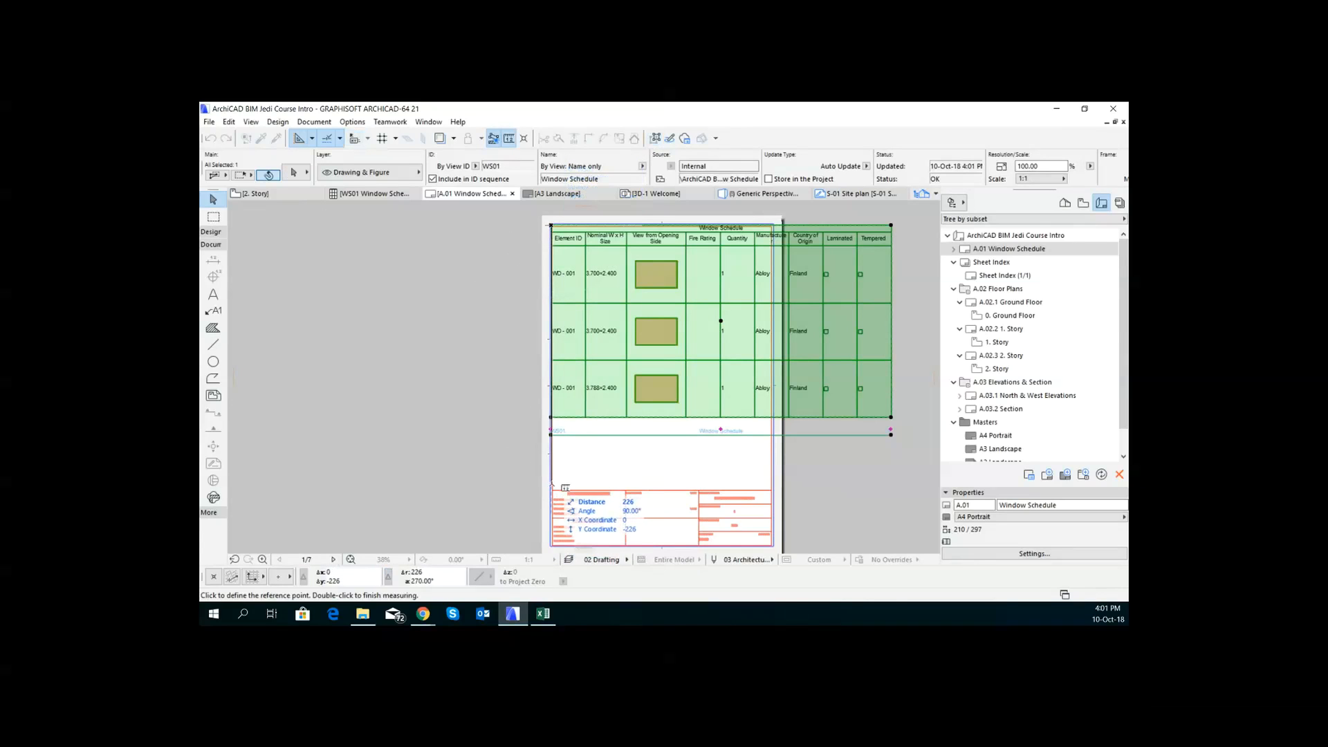
right_click(551, 487)
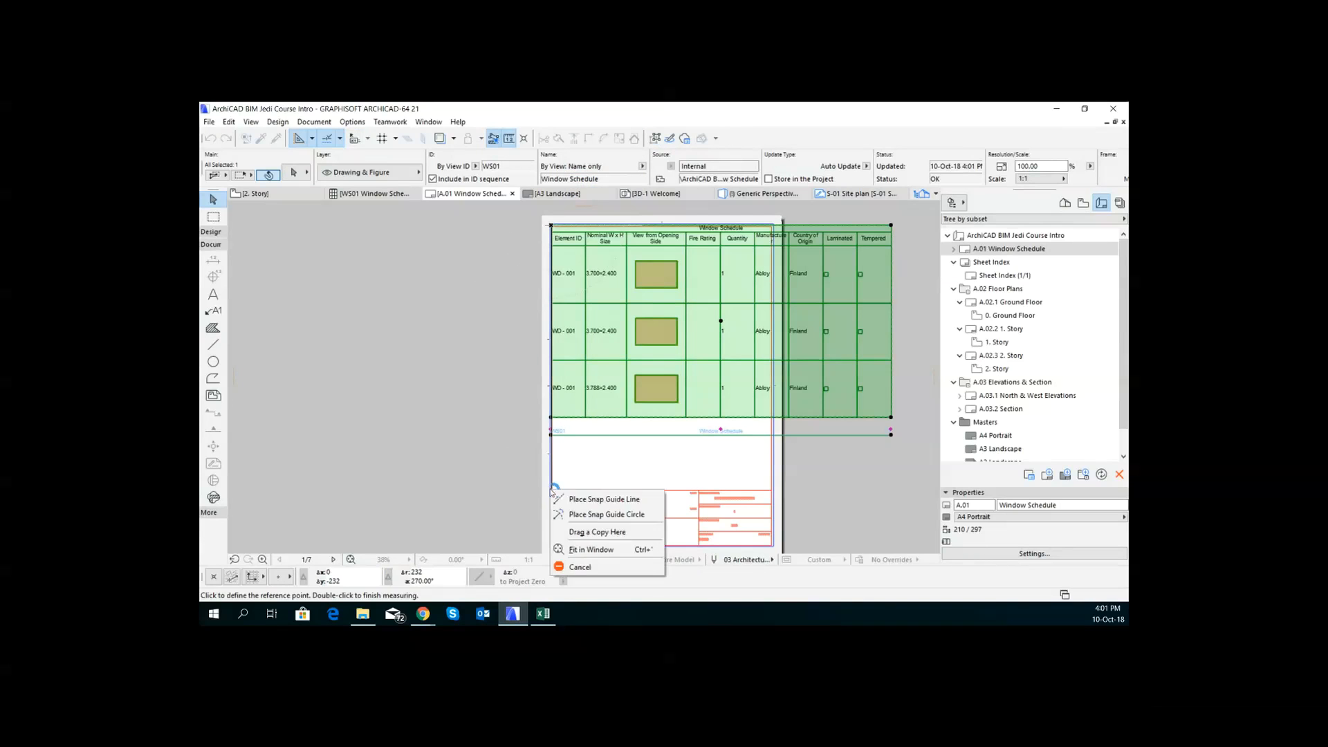
click(588, 563)
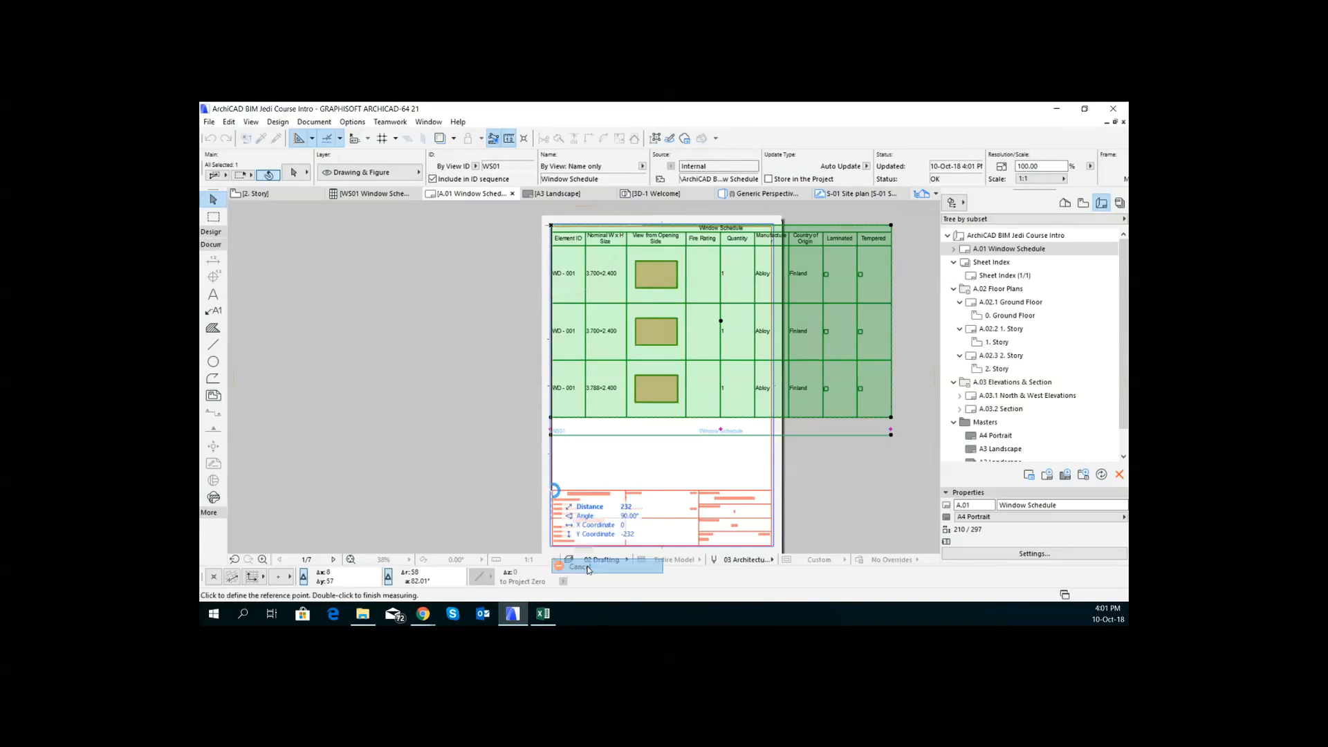
Step: Set the row height of the entire WS01 Window Schedule to 225 mm and review the resulting table
click(386, 193)
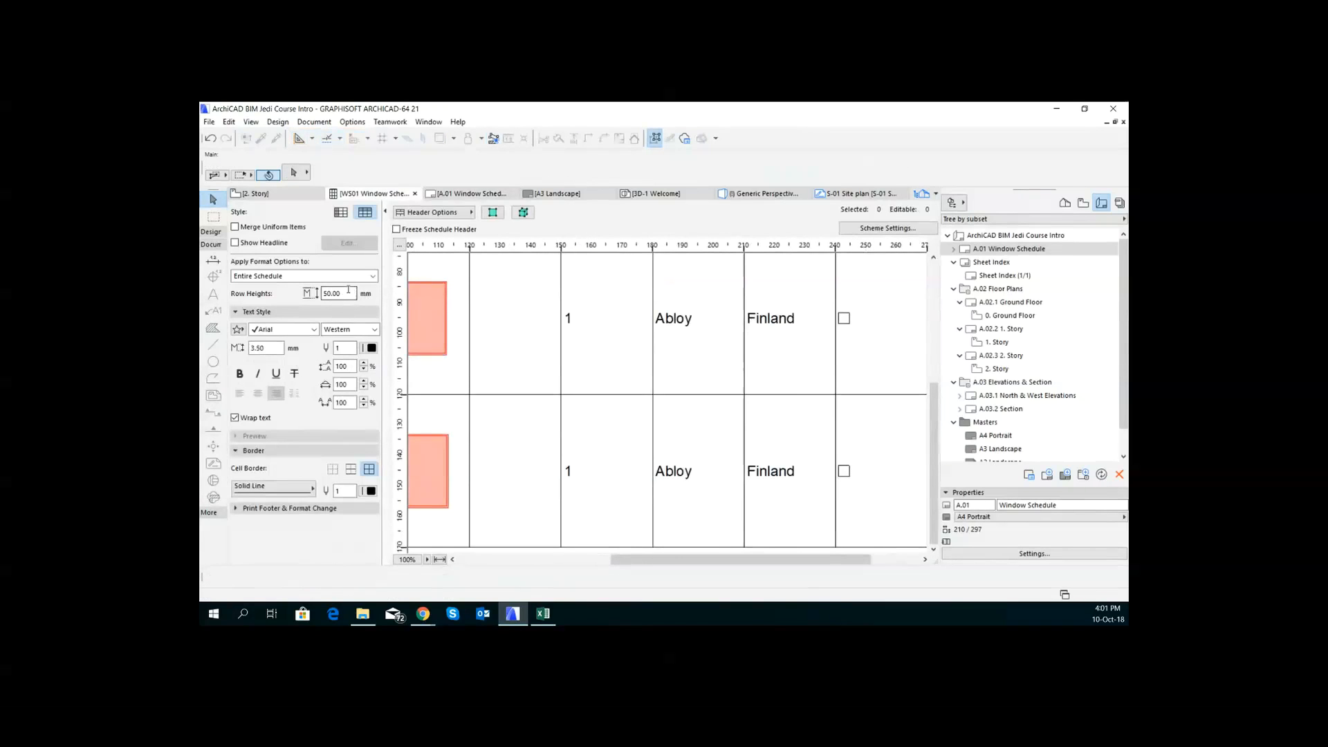
drag(345, 295, 323, 295)
text(225)
key(Return)
scroll(578, 420, up, 4)
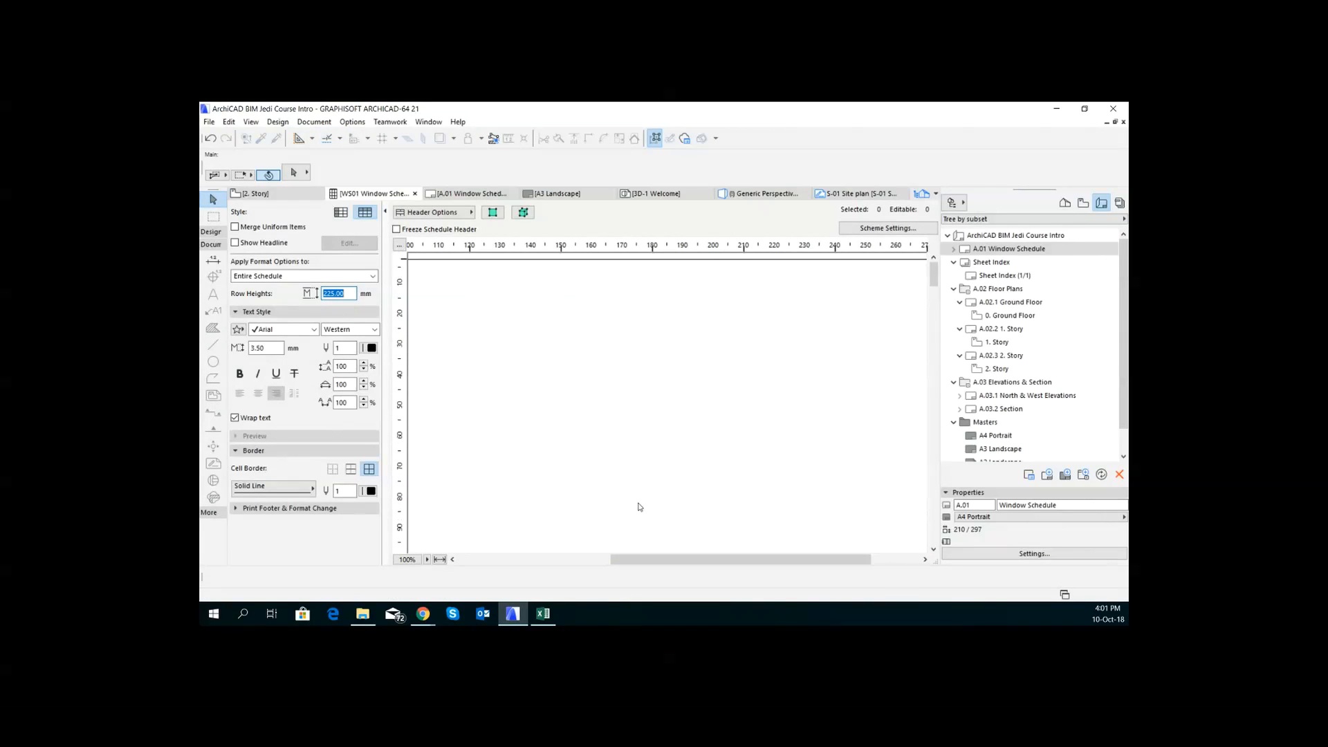
drag(700, 560, 510, 539)
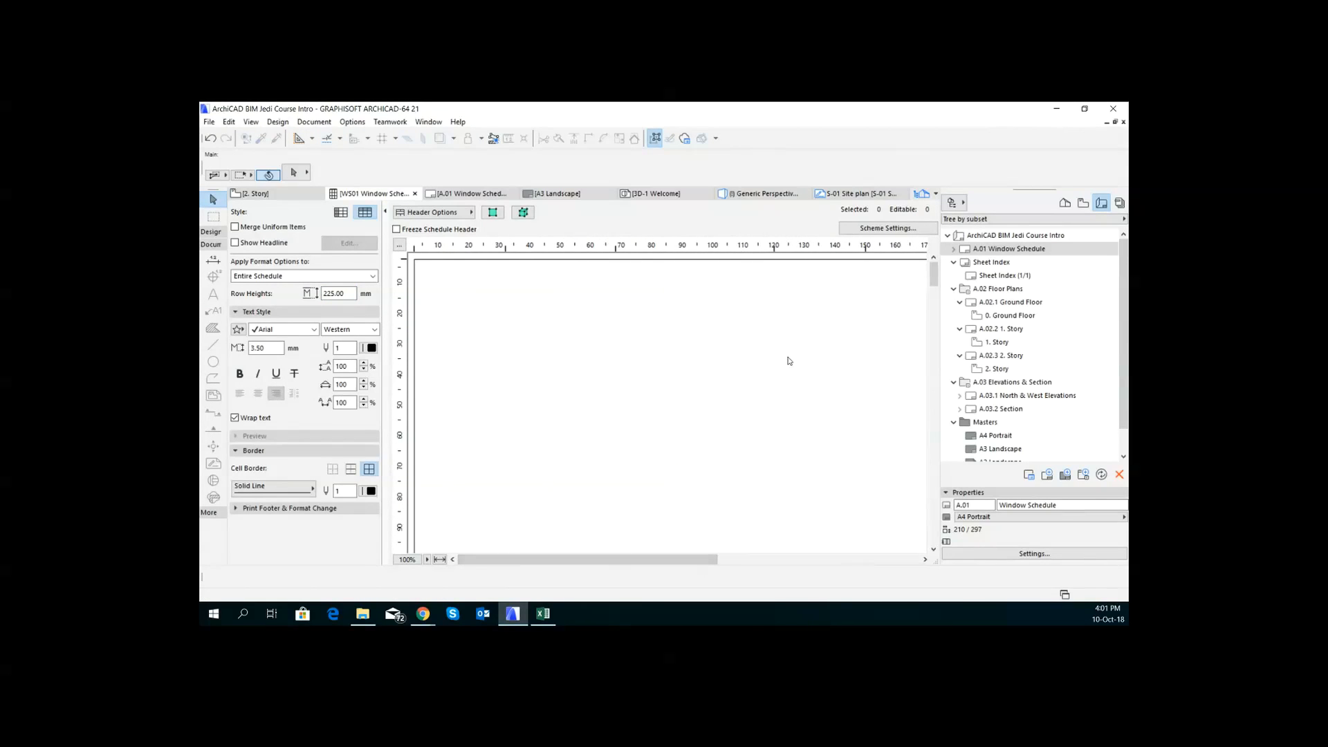
scroll(800, 353, down, 15)
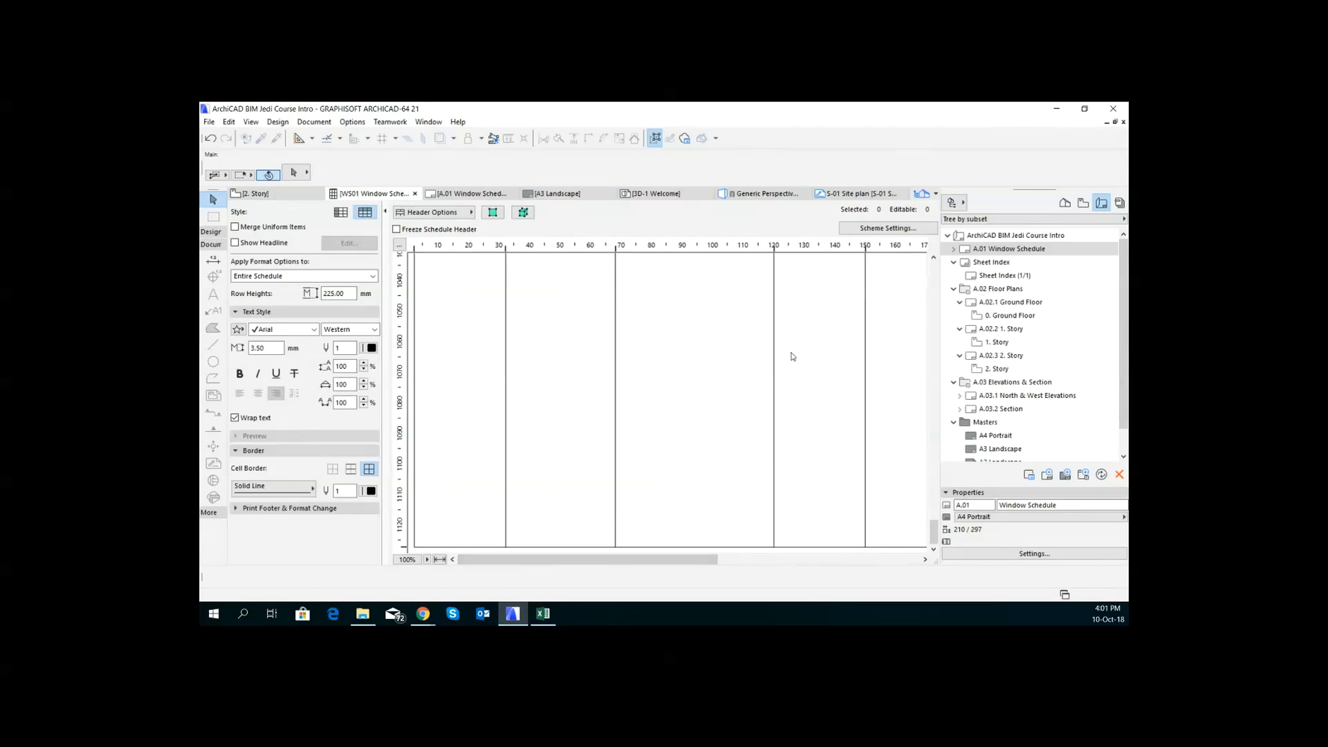
Step: Undo the last drag of the schedule drawing on the layout
click(343, 293)
double_click(343, 293)
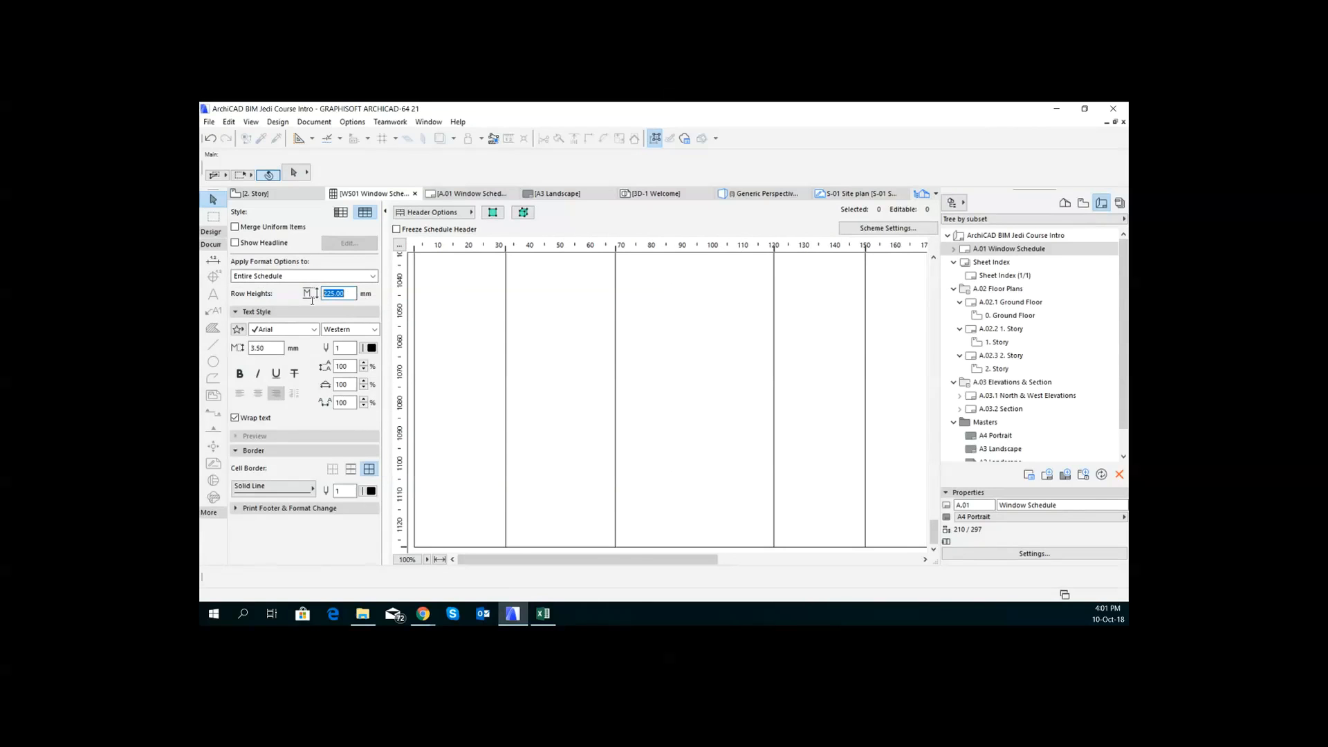
click(211, 138)
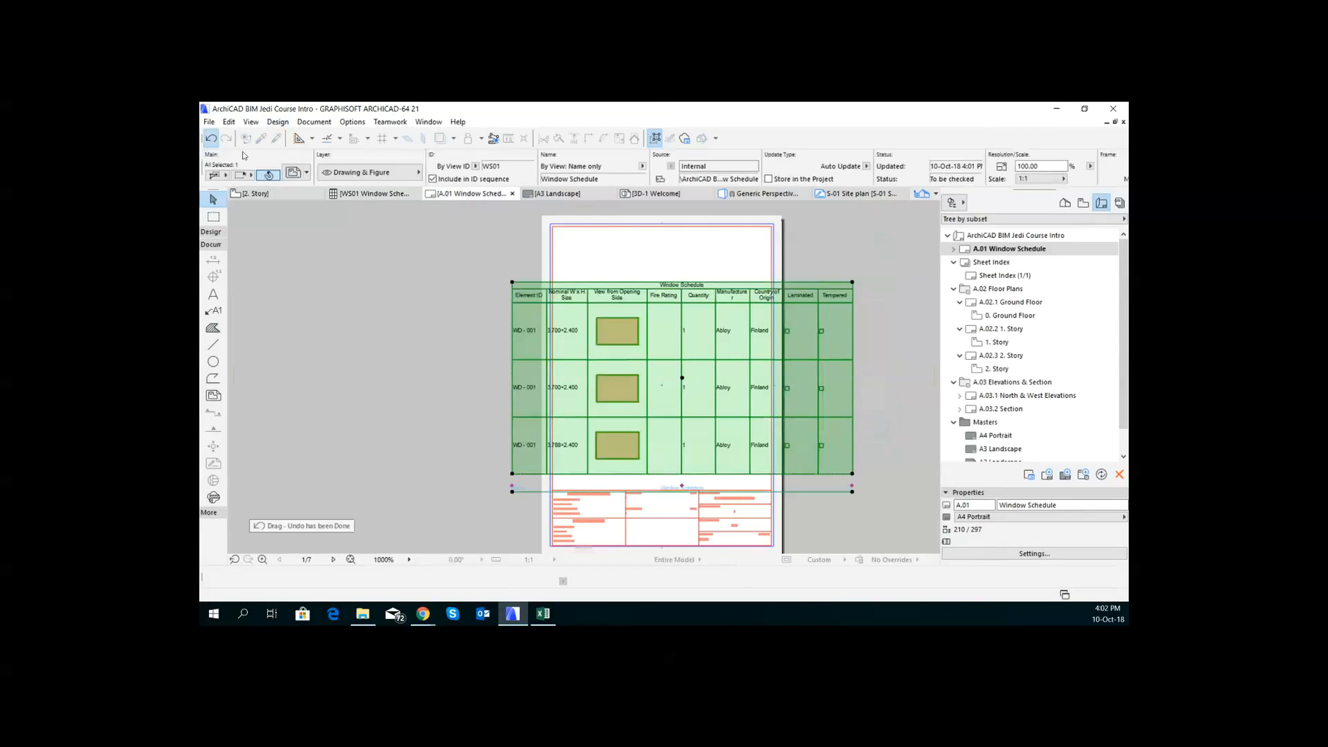
Step: Reopen the WS01 Window Schedule and set the row height of the entire schedule to 50 mm
click(389, 195)
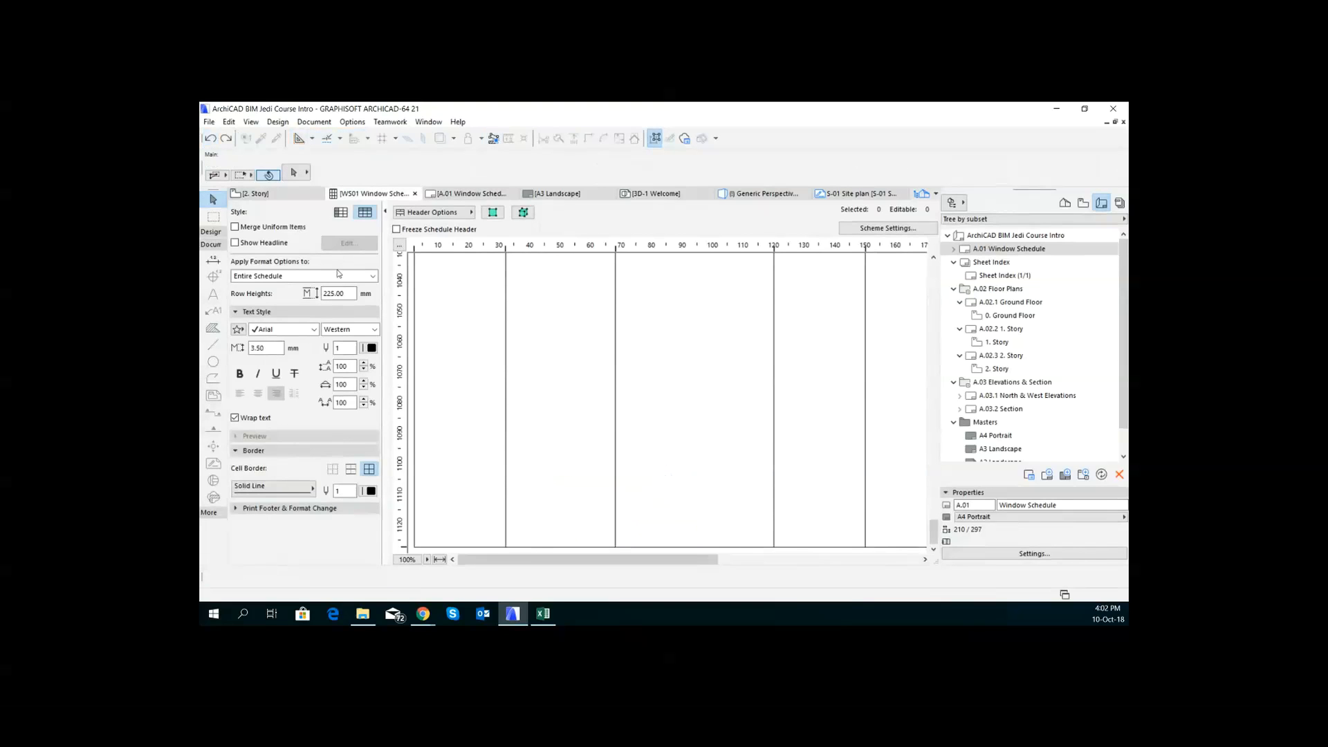
click(355, 294)
drag(338, 293, 274, 309)
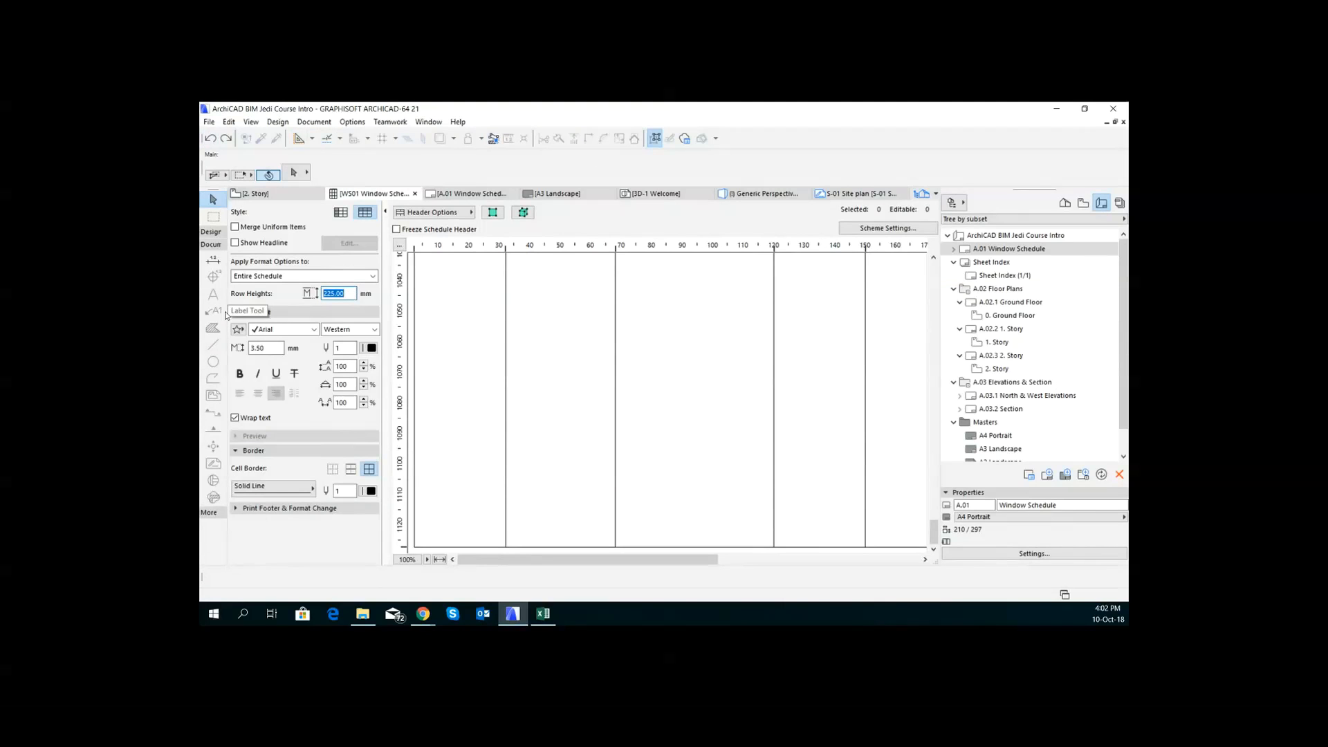
text(50)
key(Return)
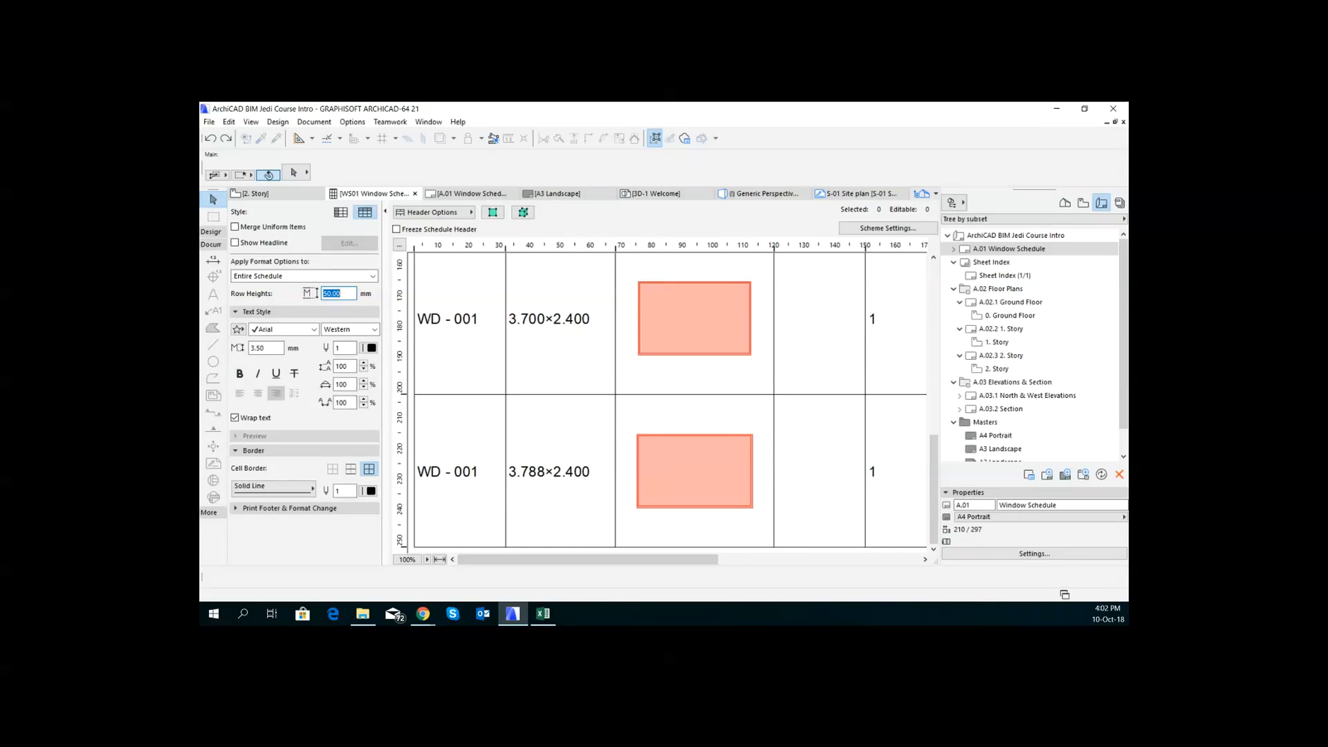
Step: Apply the format options to Value only, set those row heights to 250 mm, and look through the schedule rows
click(368, 276)
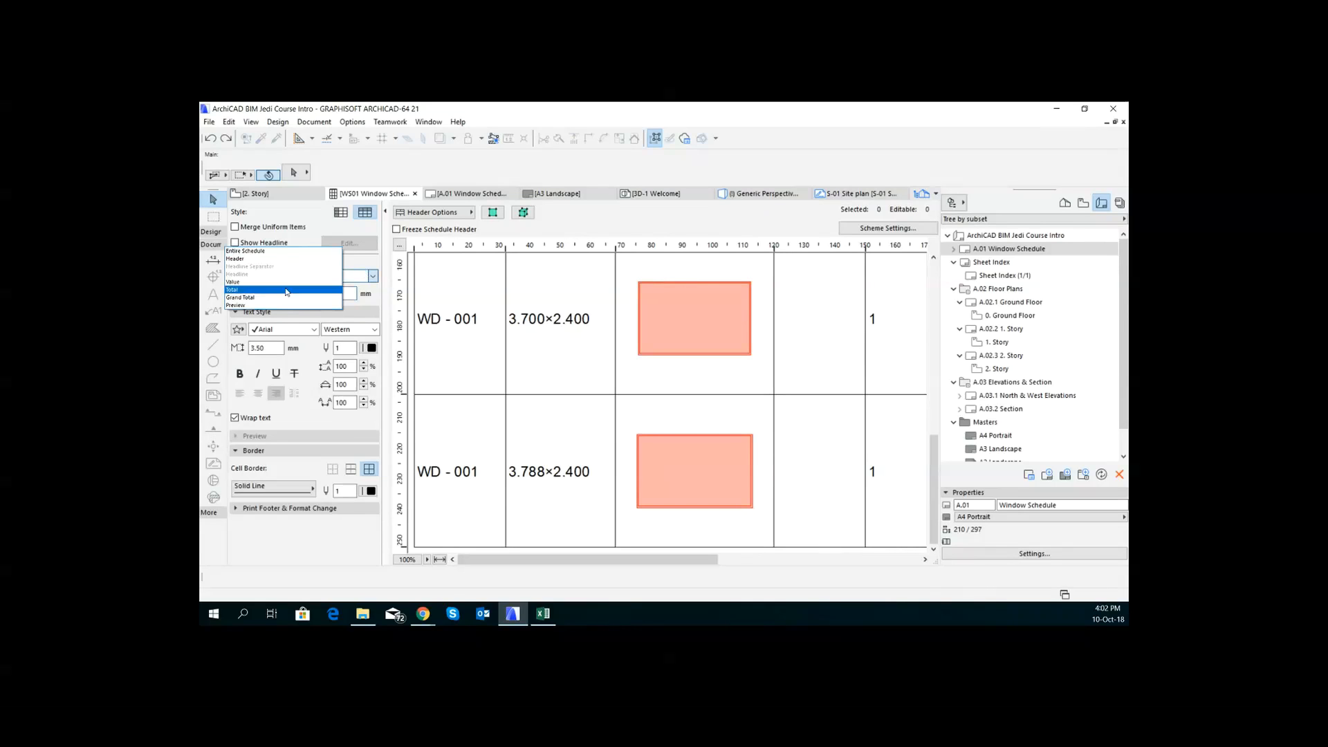
click(285, 283)
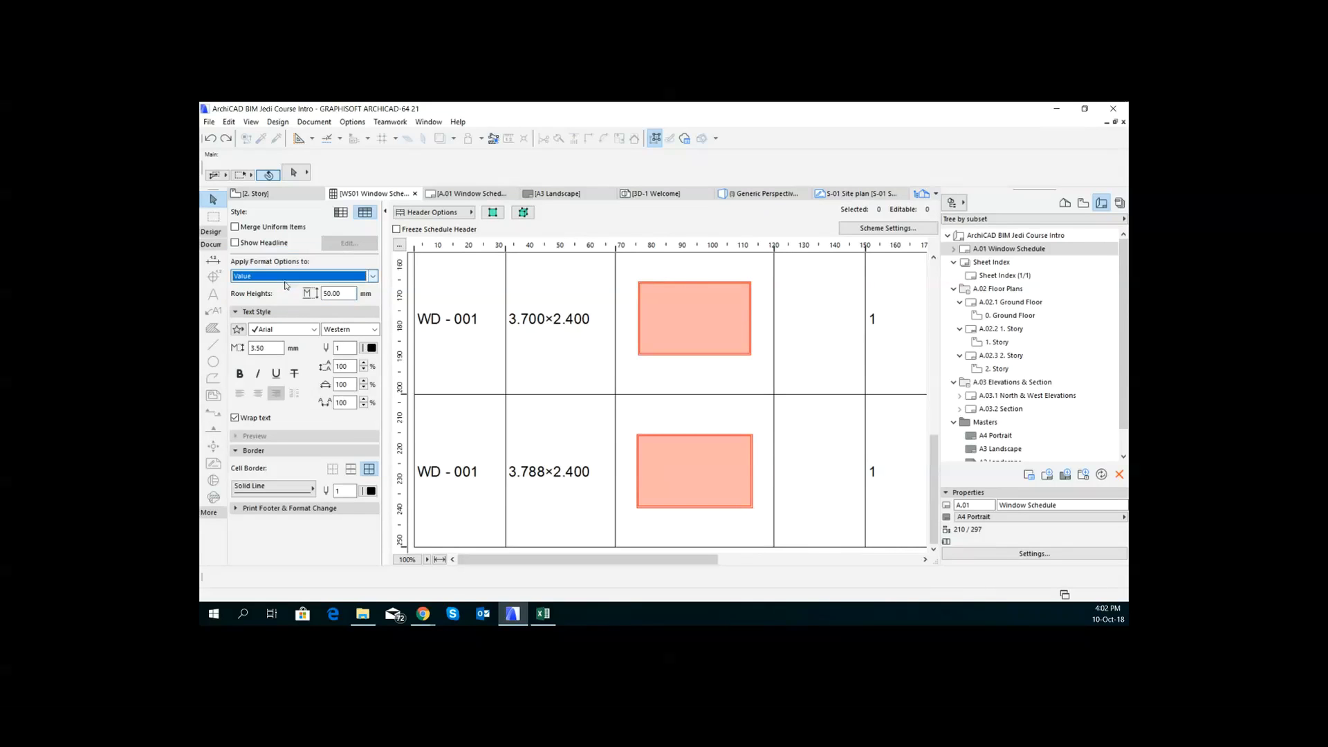
double_click(352, 293)
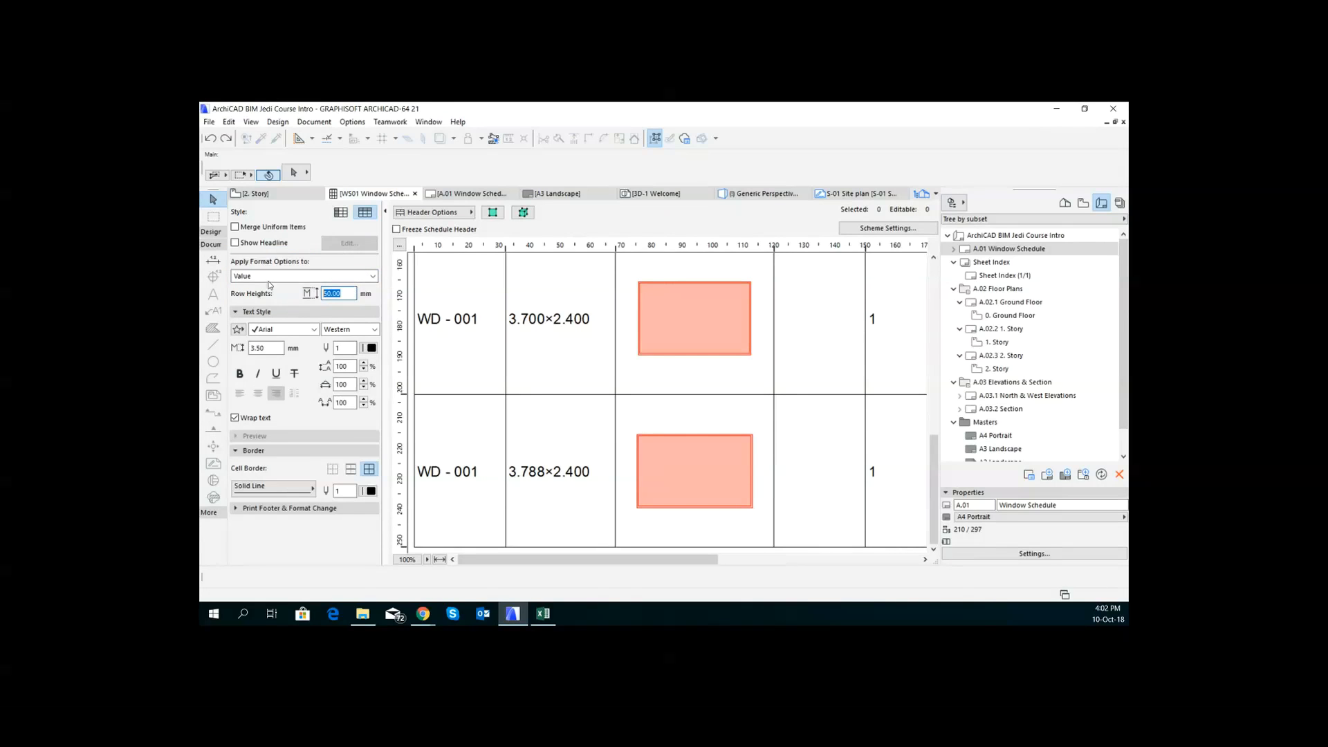
text(250)
key(Return)
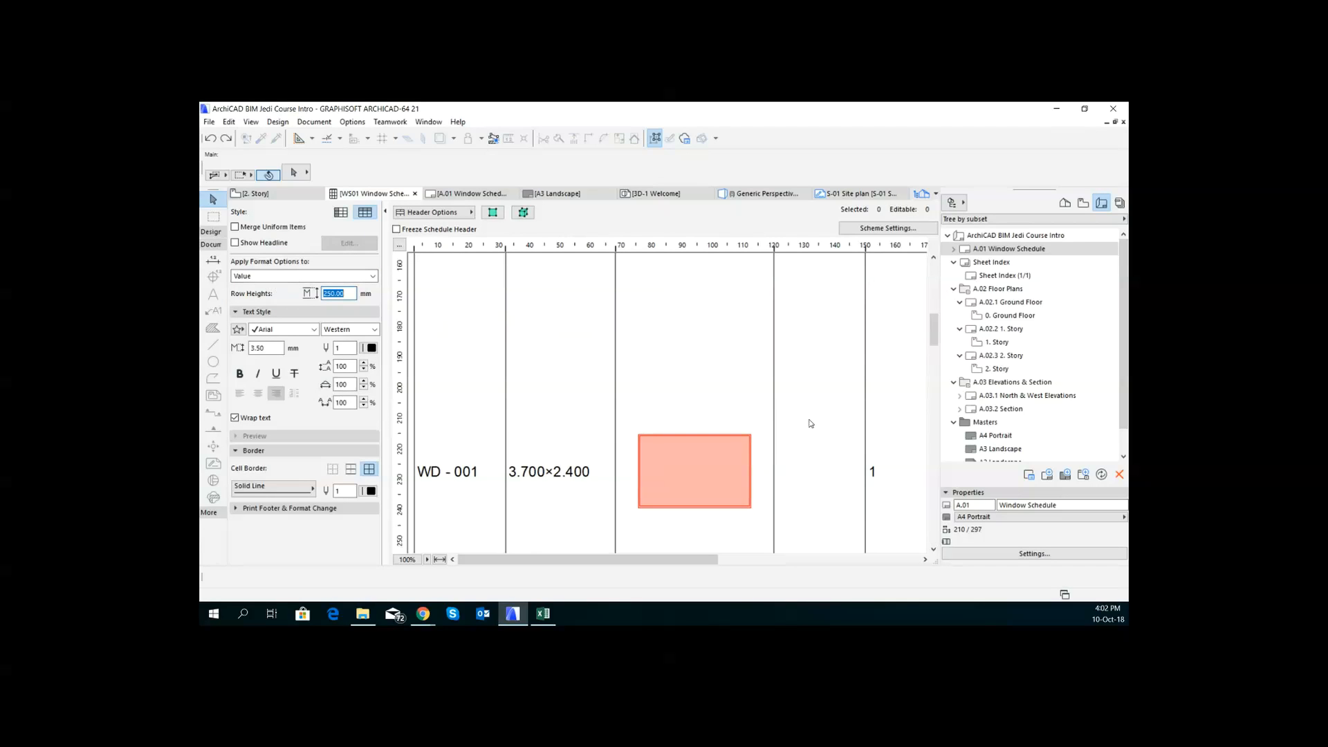
scroll(811, 424, up, 5)
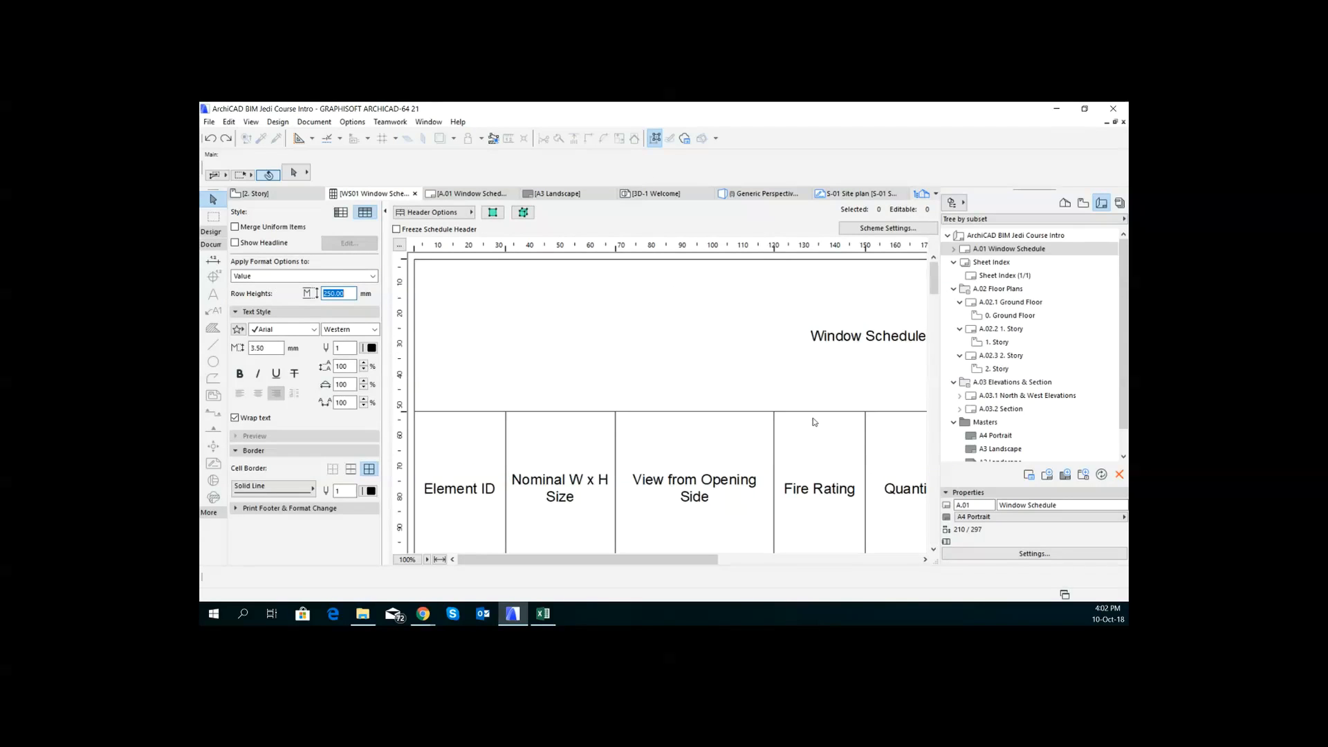
scroll(814, 422, down, 10)
scroll(814, 423, up, 10)
scroll(814, 423, down, 10)
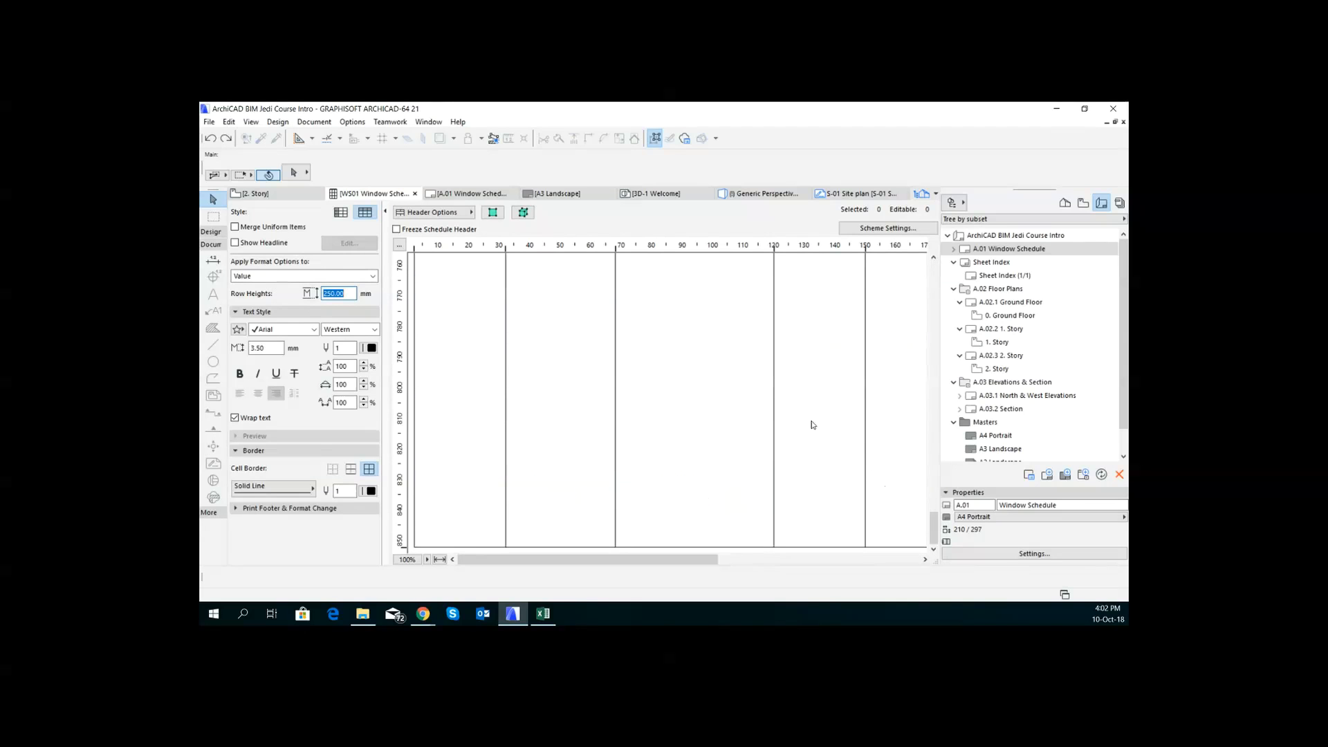
scroll(812, 425, up, 10)
scroll(813, 425, down, 10)
Step: Remove the Manufacturer is Abloy criterion from the WS01 Window Schedule scheme and check the result on the A.01 layout
click(888, 229)
click(729, 174)
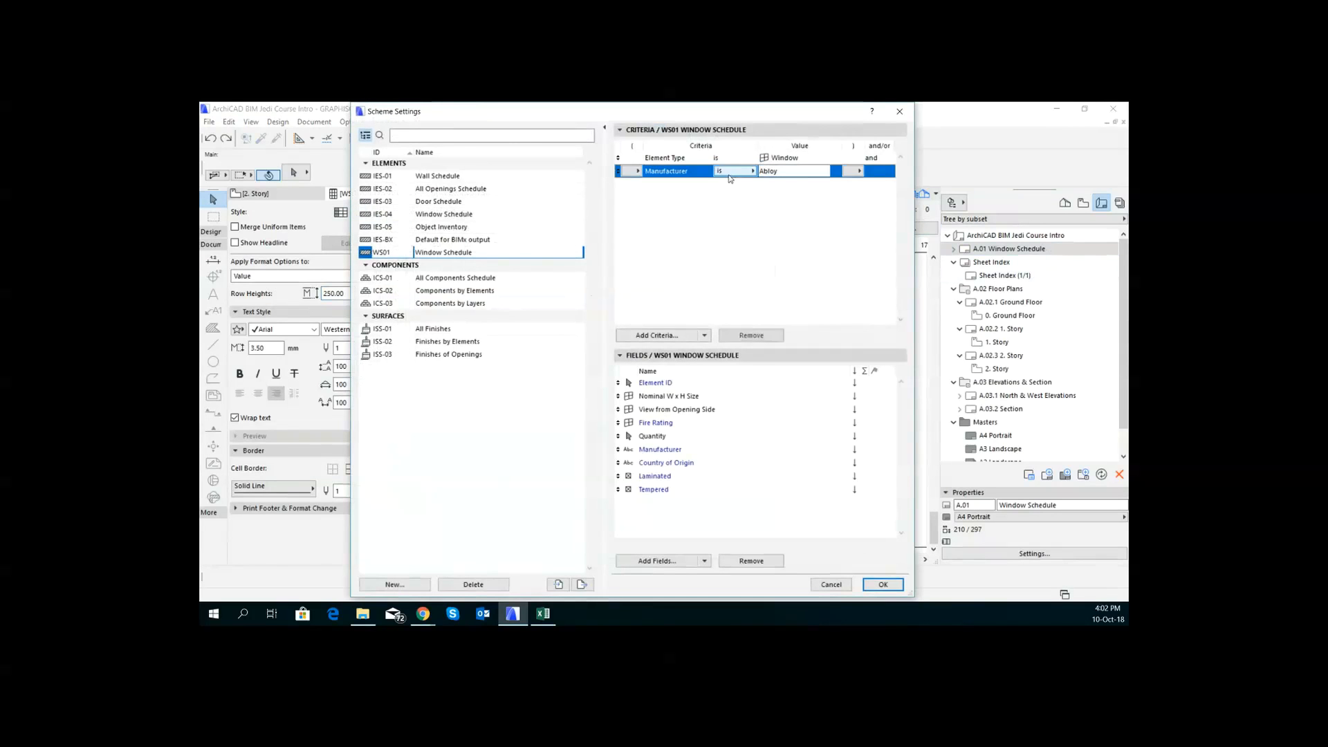
click(753, 336)
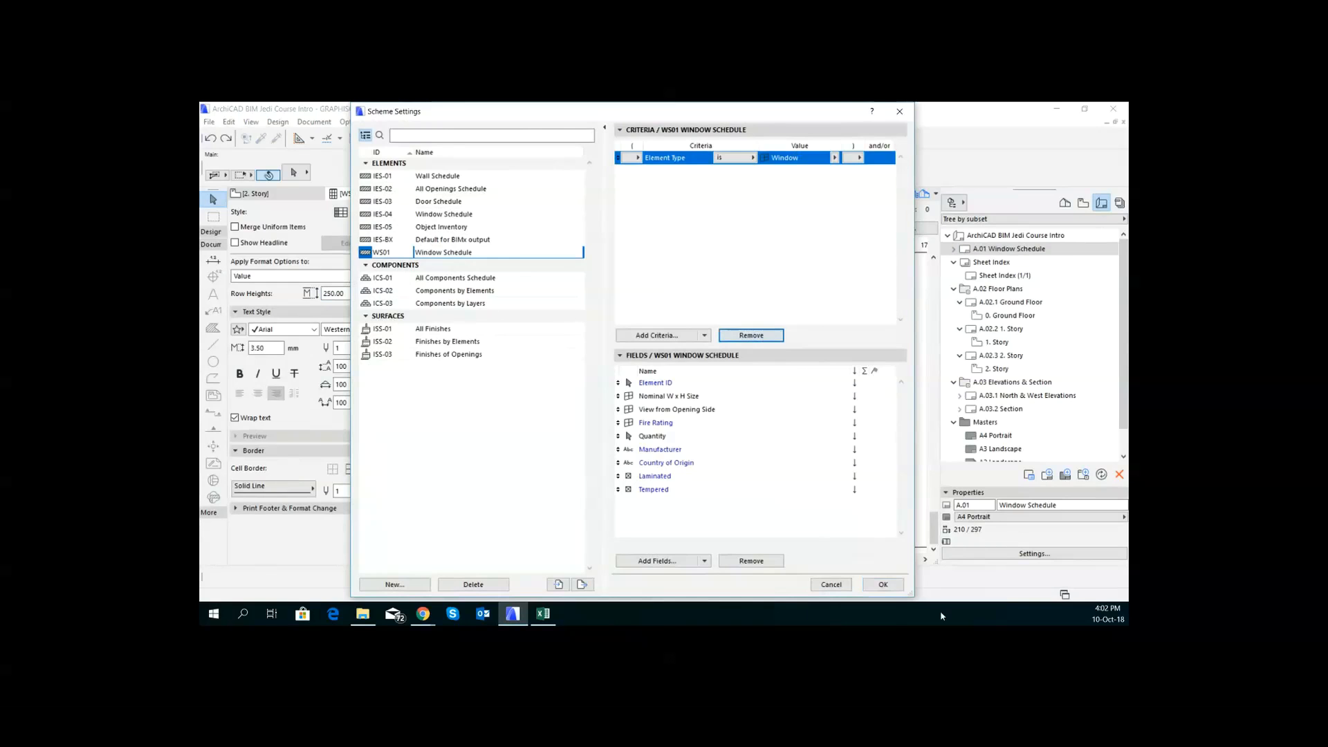
click(883, 584)
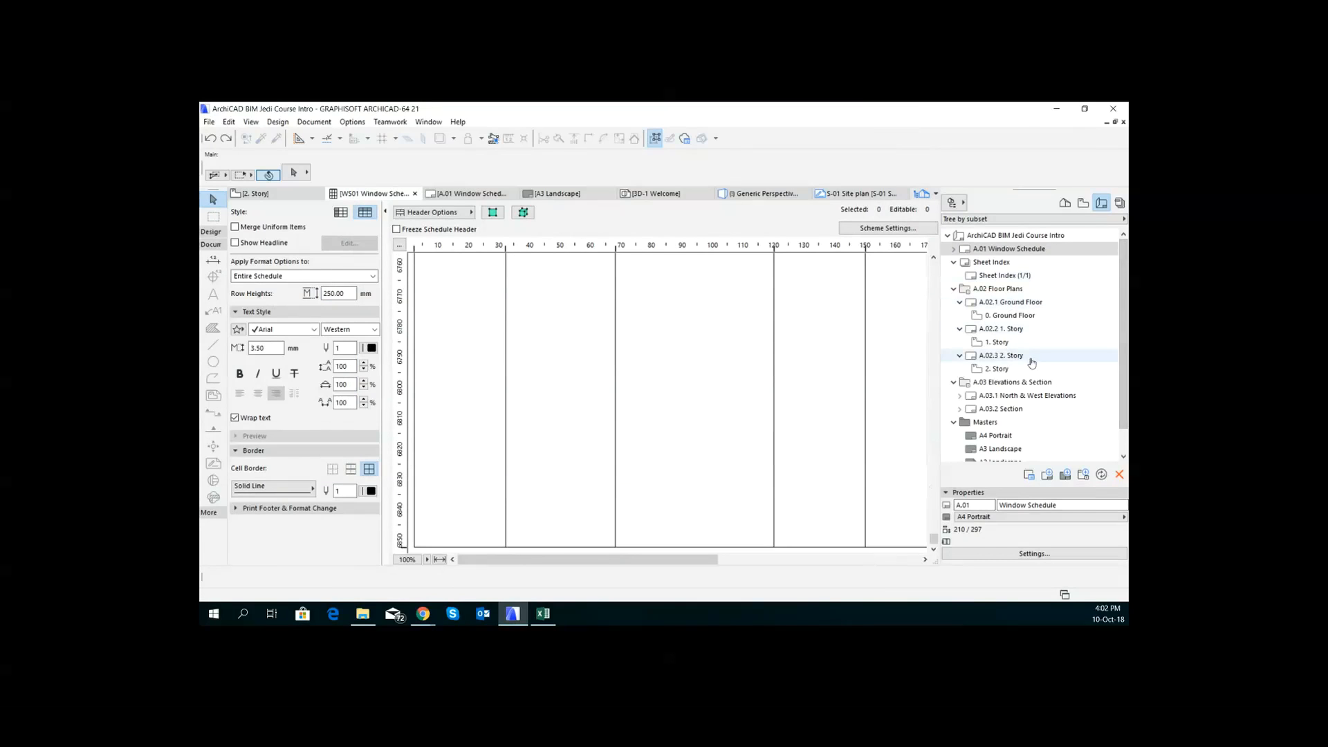
double_click(1032, 249)
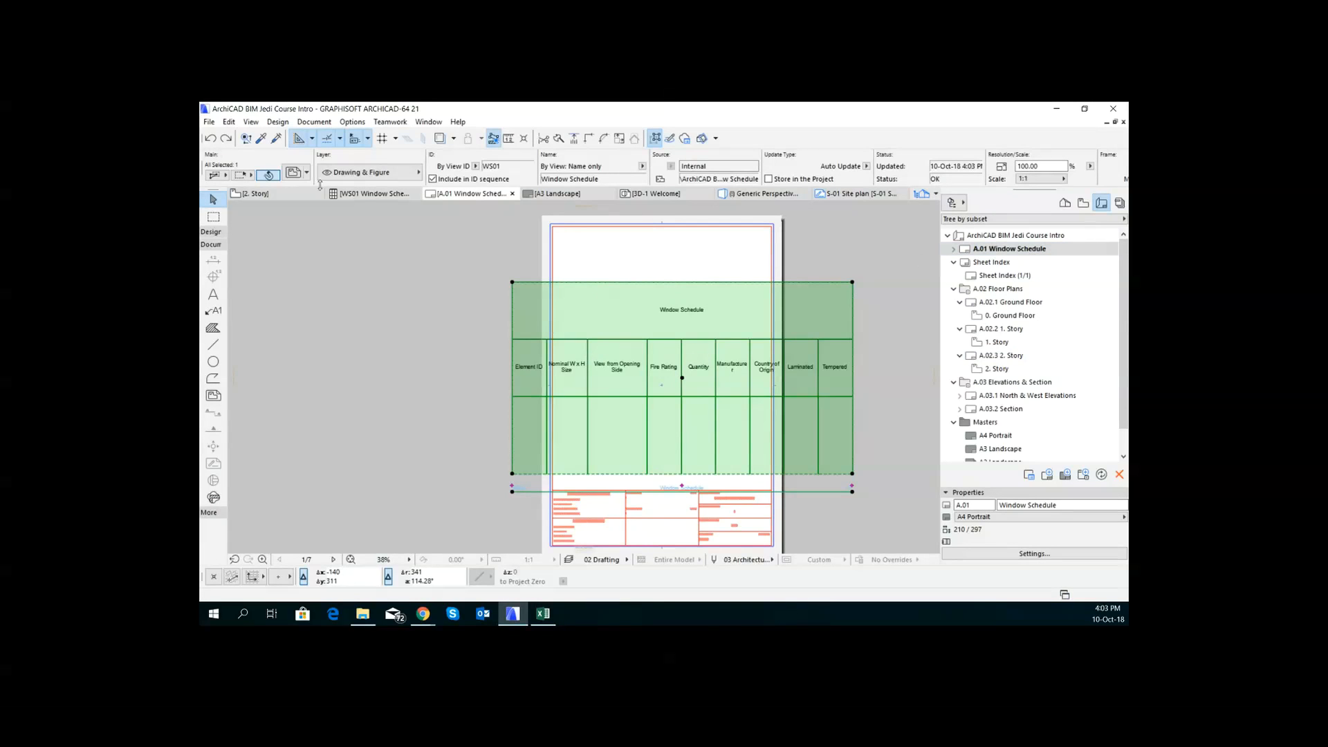
Step: Return to the WS01 schedule and shrink the title row to about 11 mm and the column header row to about 22 mm
click(390, 193)
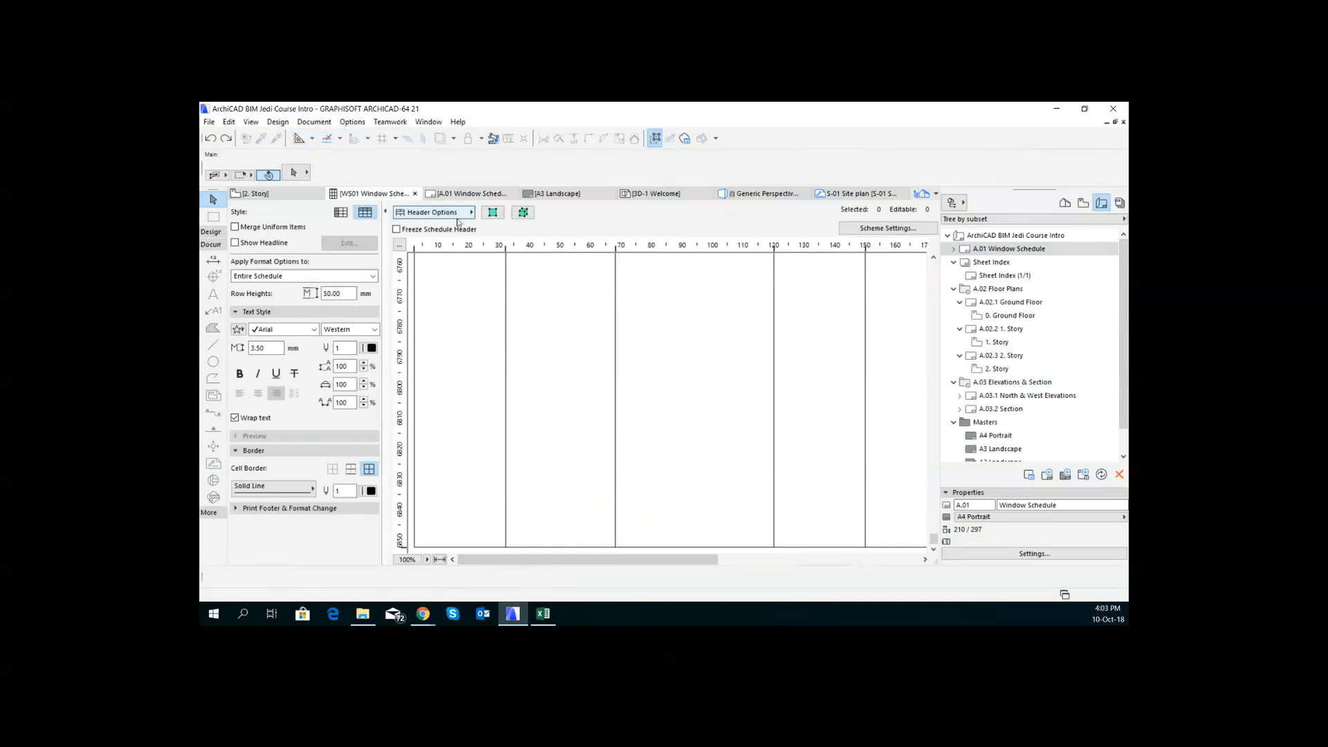
double_click(591, 338)
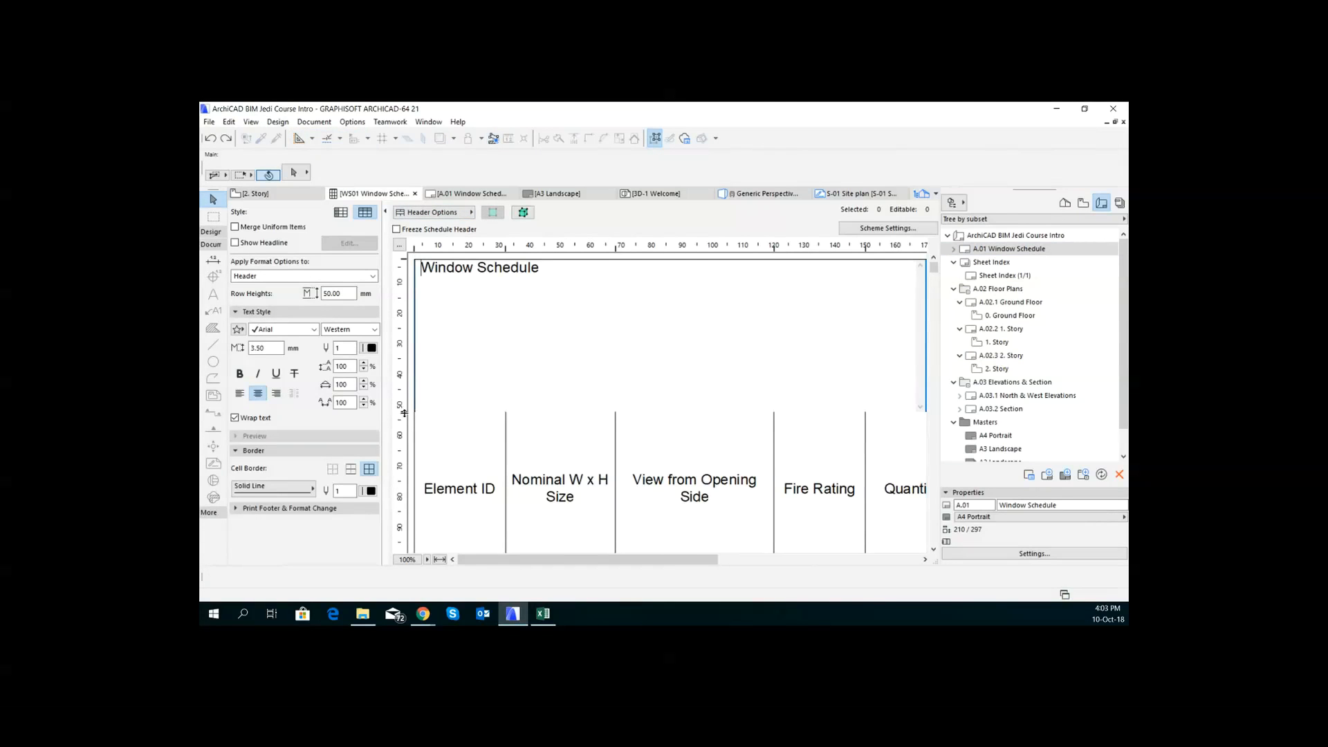
drag(404, 412, 405, 292)
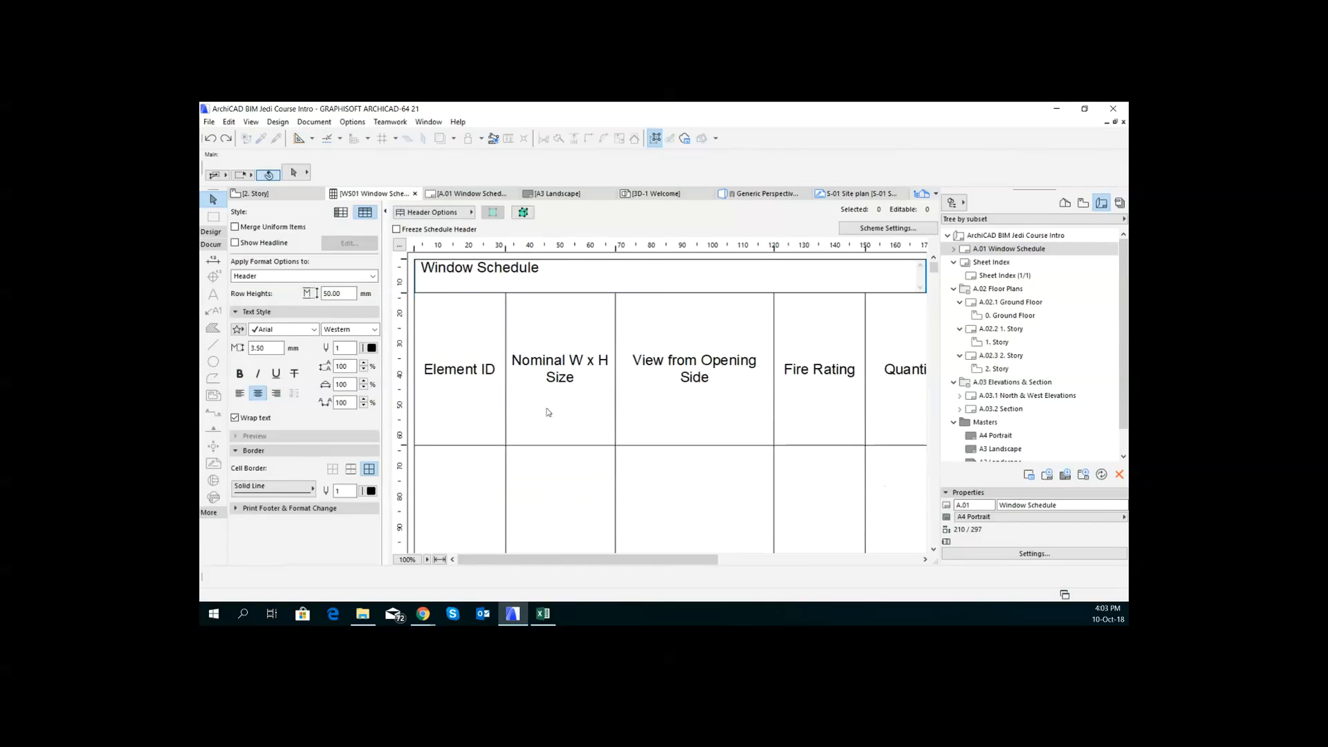
click(499, 411)
drag(402, 445, 424, 361)
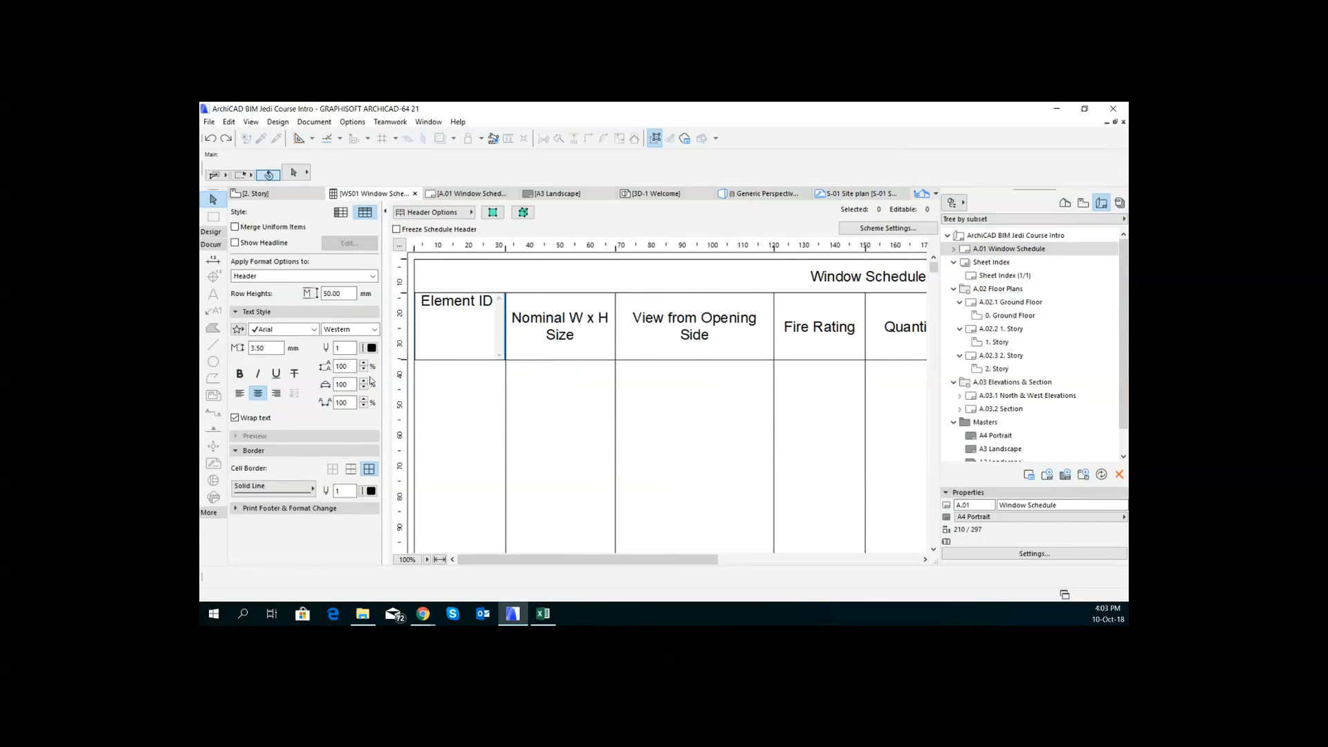
Step: Set the row height of the schedule's value rows to 200 mm, keeping the table style with horizontal headers
click(477, 448)
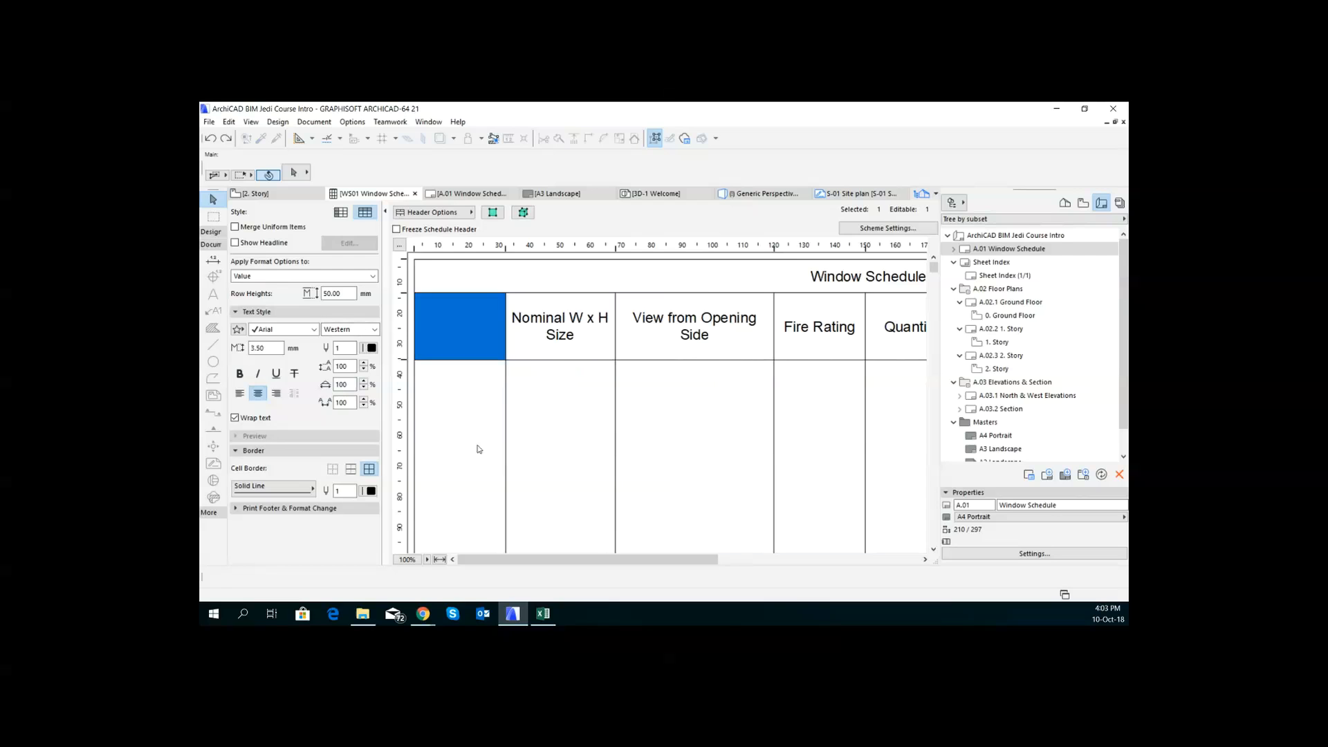
click(348, 293)
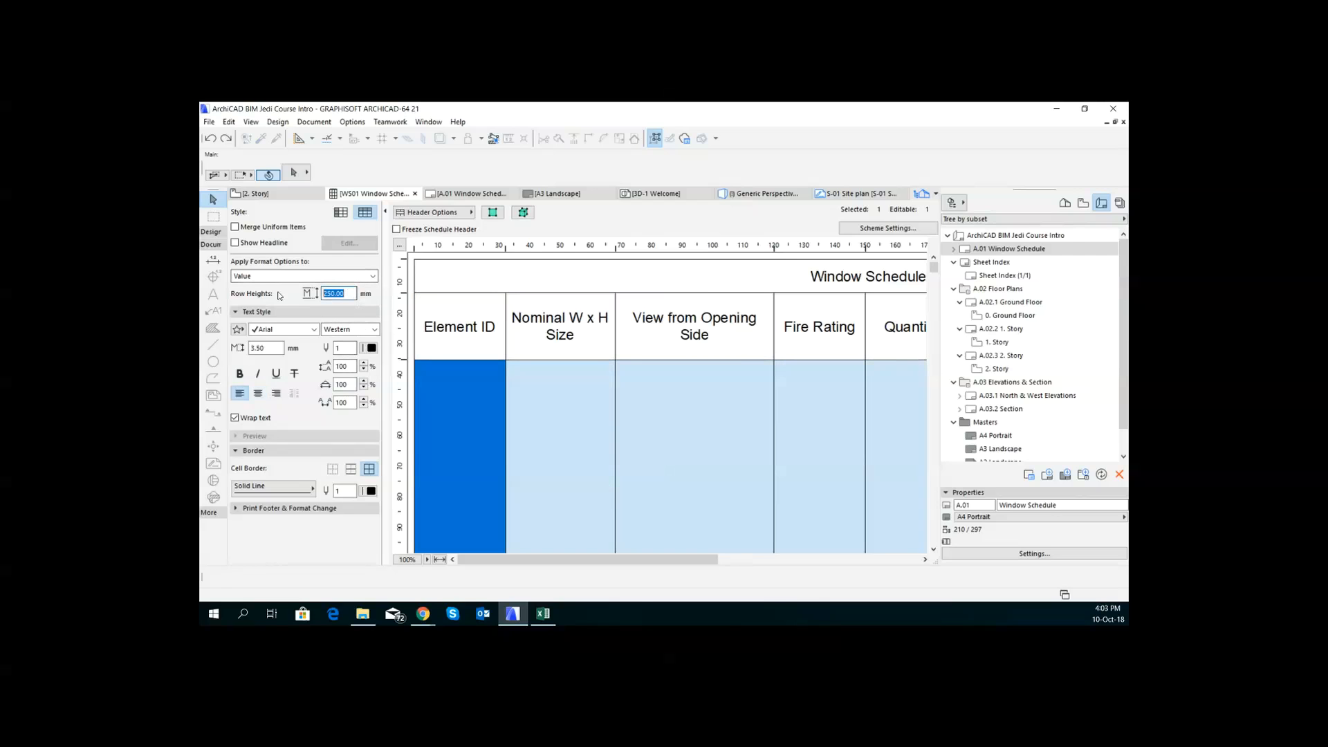
text(200)
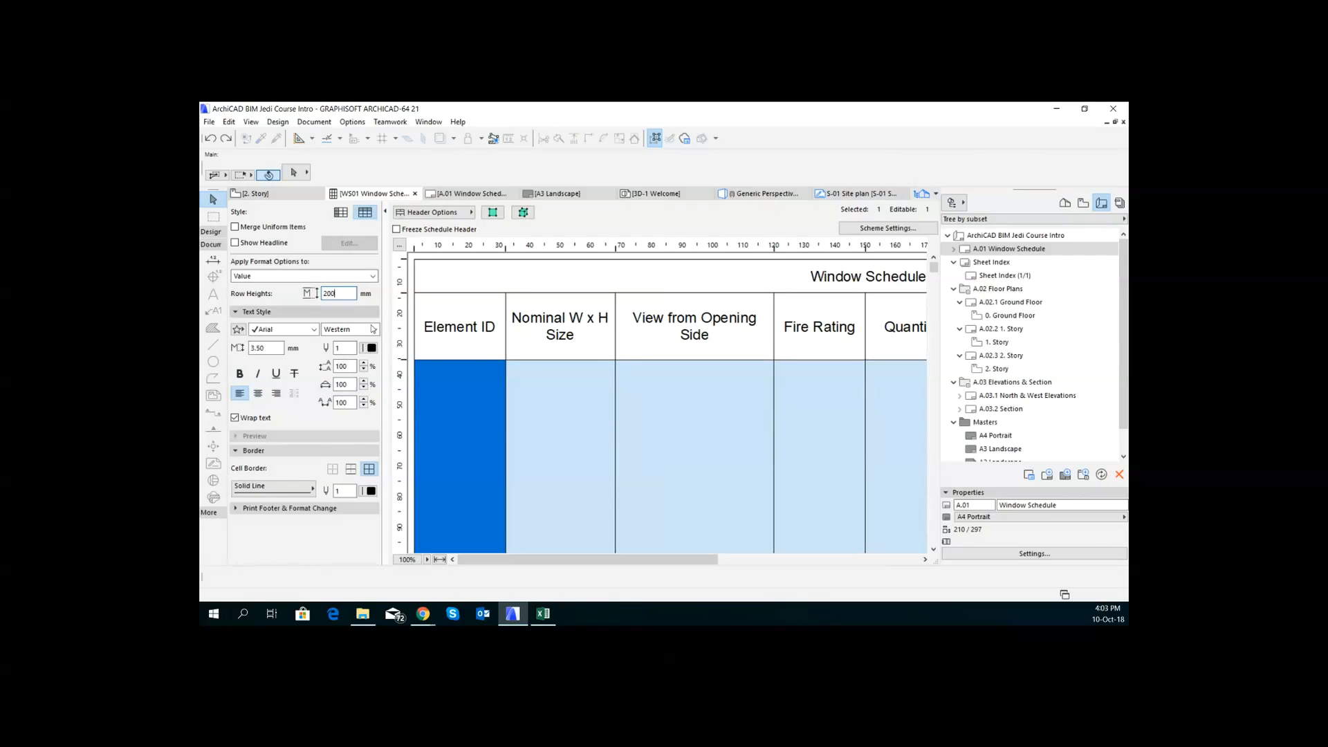
key(Return)
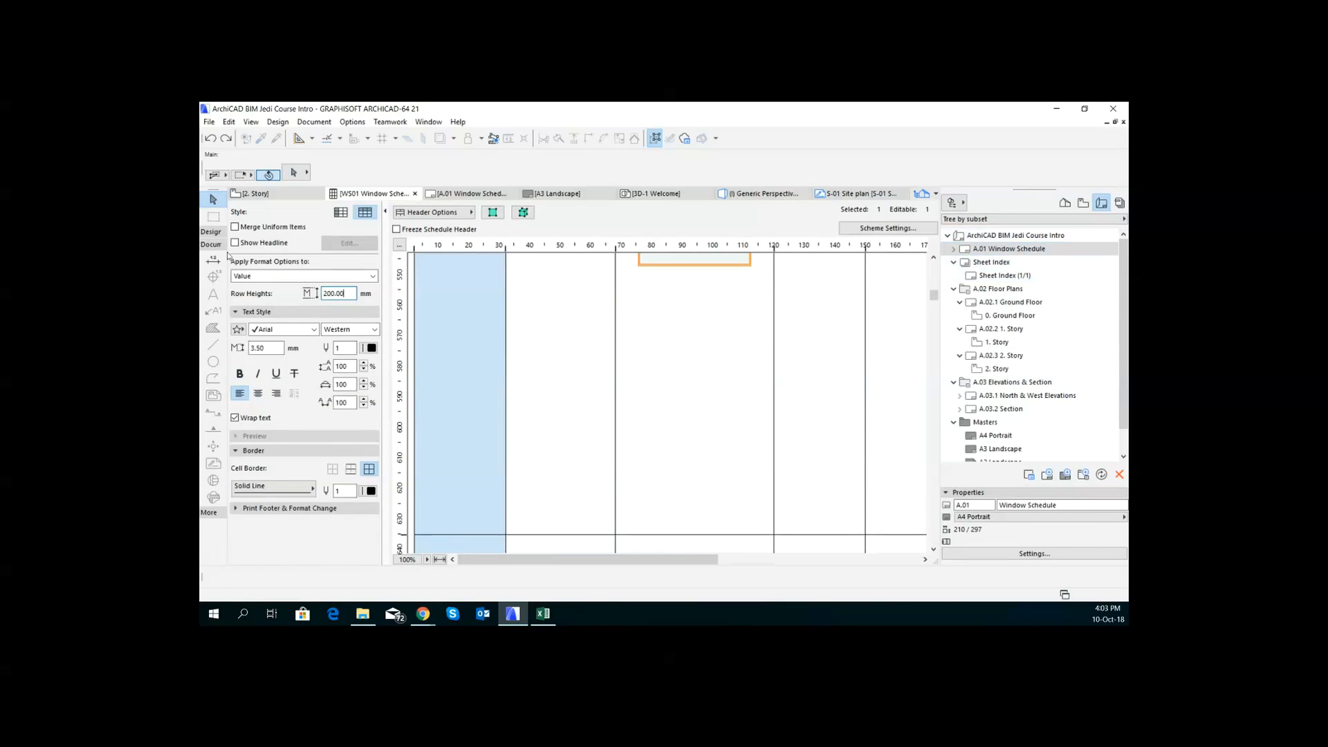
click(341, 213)
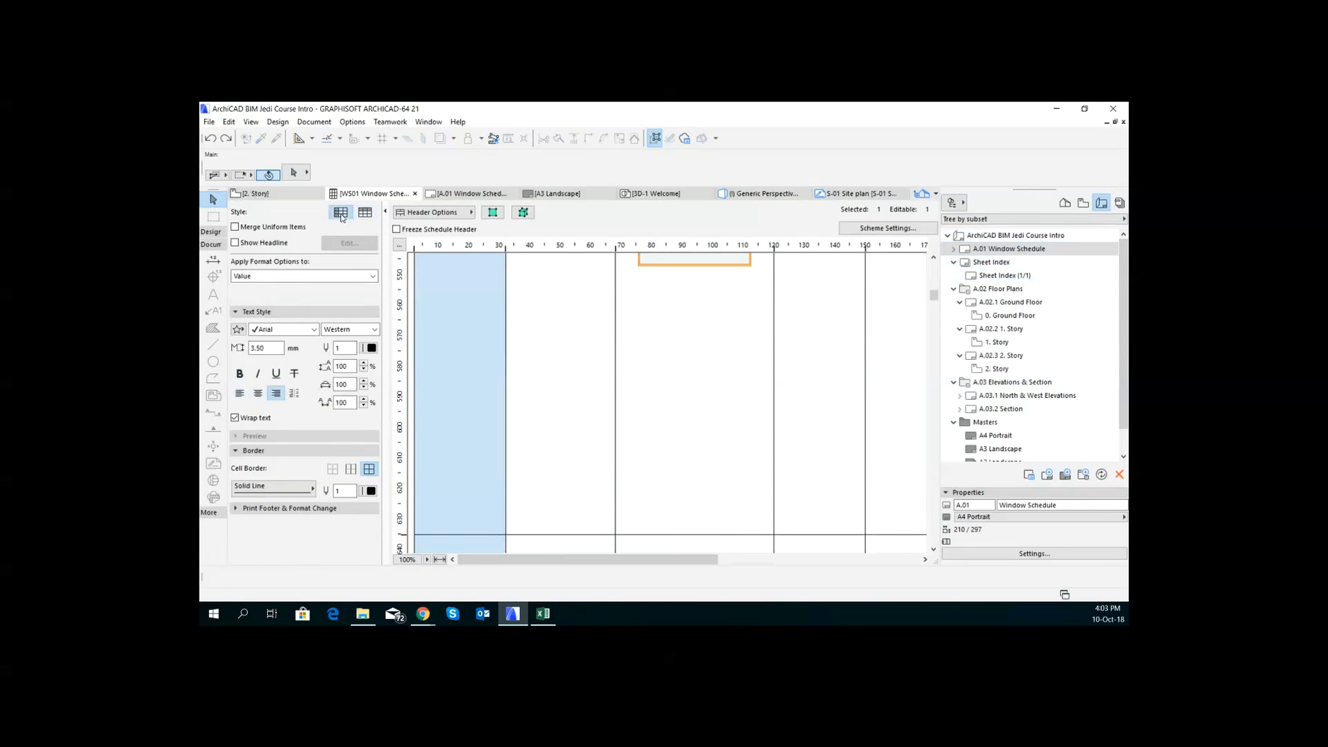
click(365, 214)
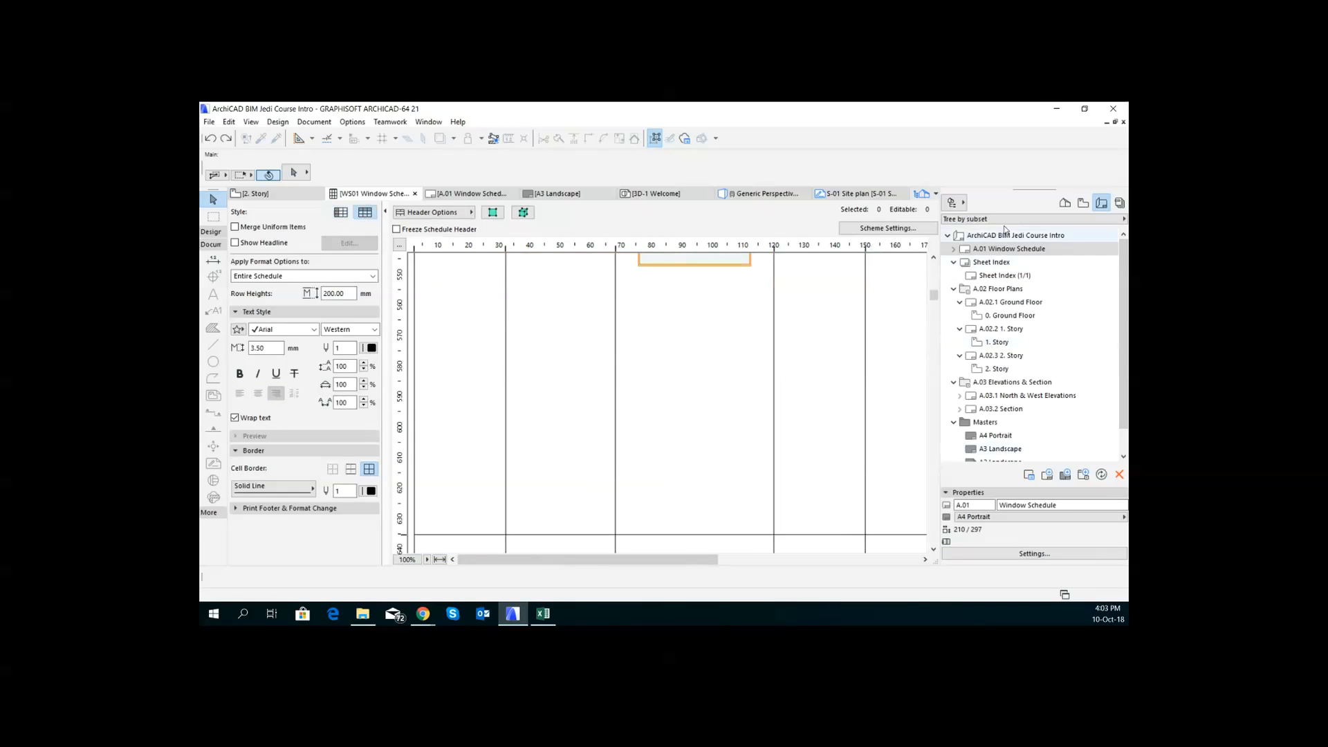
Step: On the A.01 layout, move the schedule drawing up to the upper margin and stretch its frame down to about 213 mm tall
double_click(1008, 250)
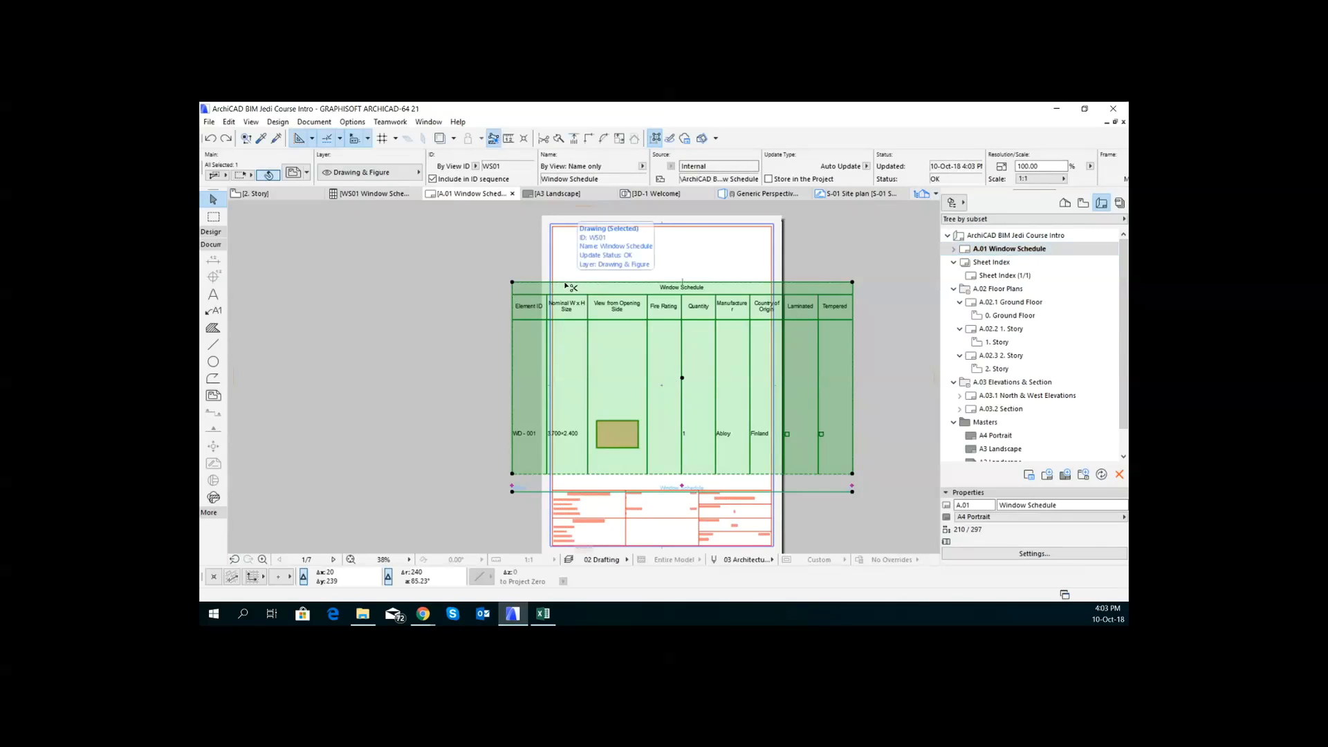
drag(566, 282, 573, 227)
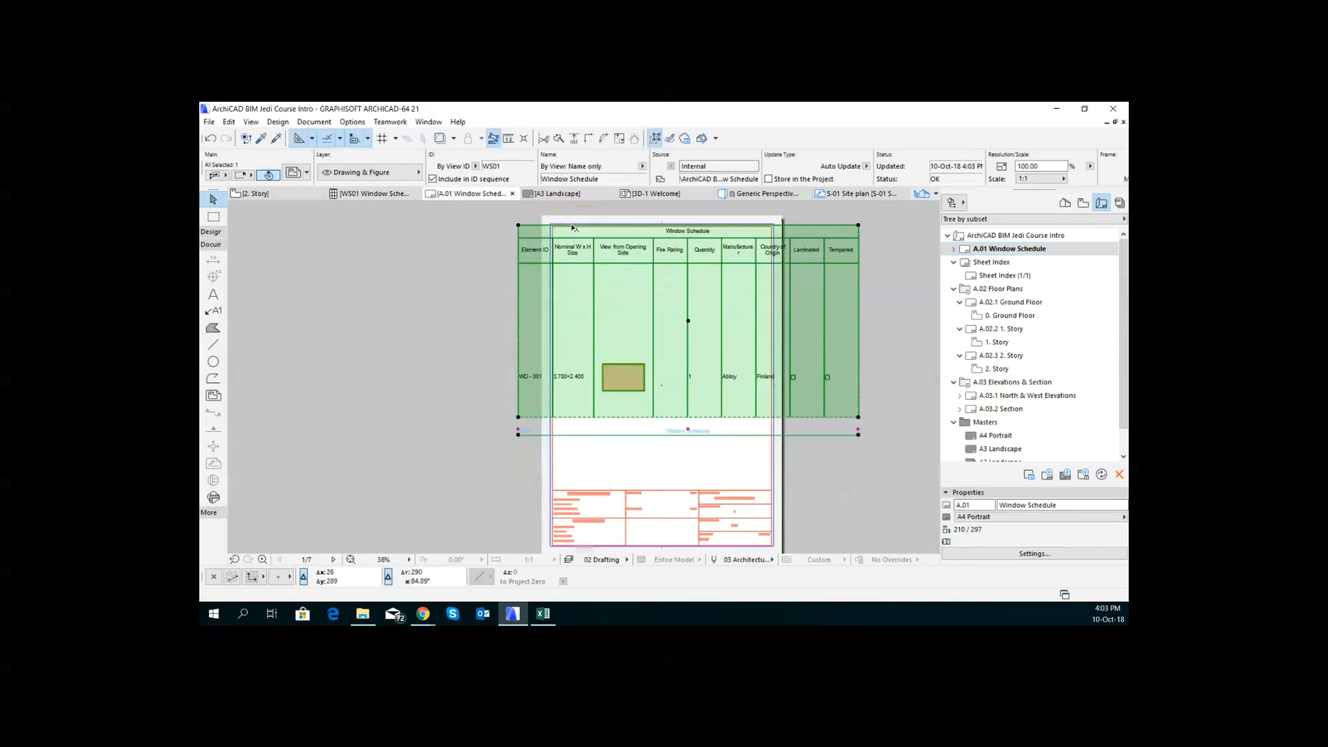
click(673, 418)
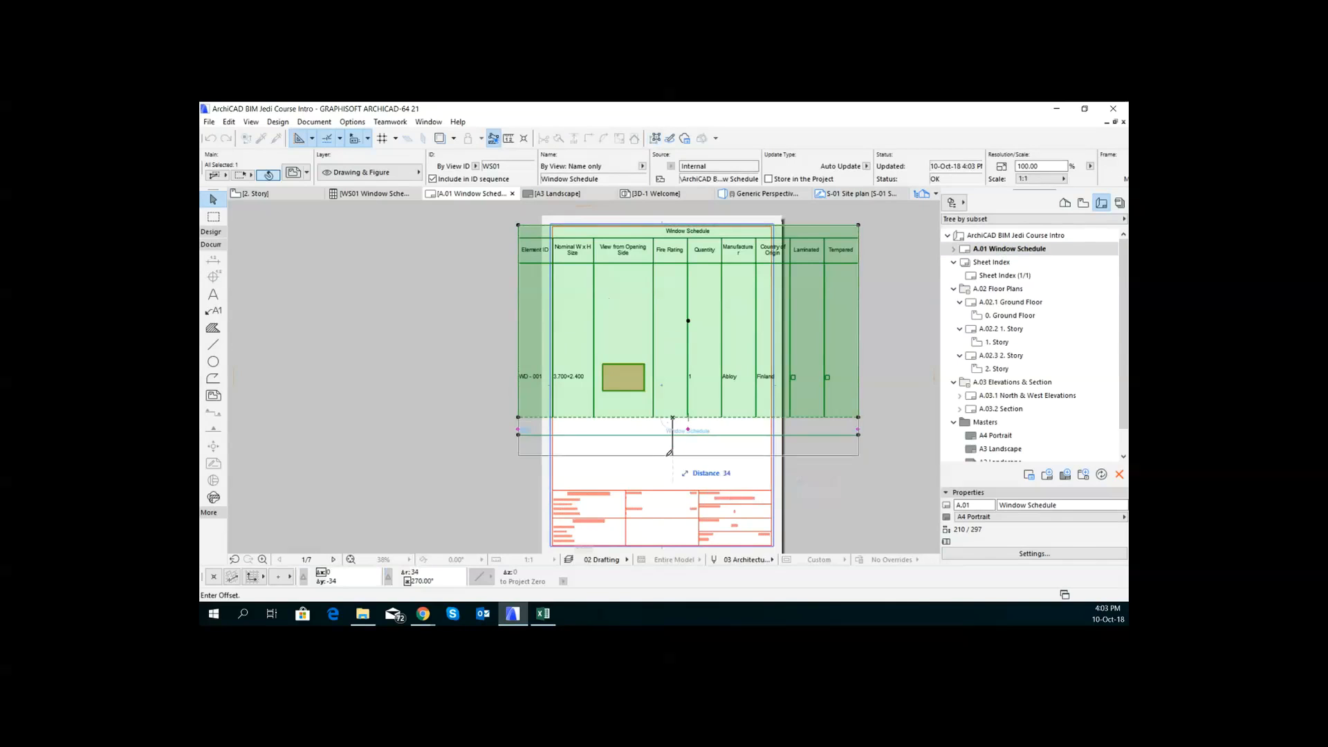
click(668, 468)
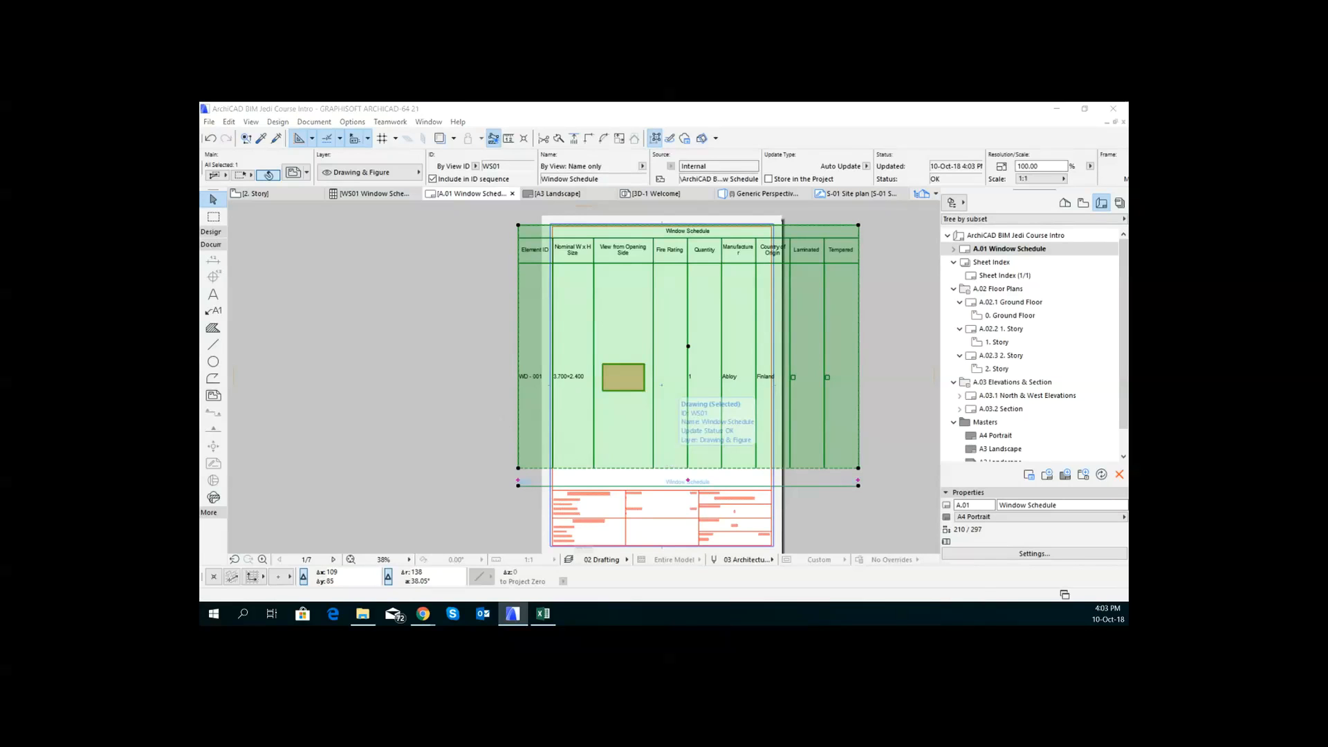
Step: Set the schedule drawing's frame to Fit Frame to drawing with Split Drawing among Multiple Layouts enabled
mouse_move(199, 247)
mouse_down()
mouse_move(312, 246)
mouse_move(622, 169)
mouse_move(436, 172)
mouse_move(480, 182)
mouse_up()
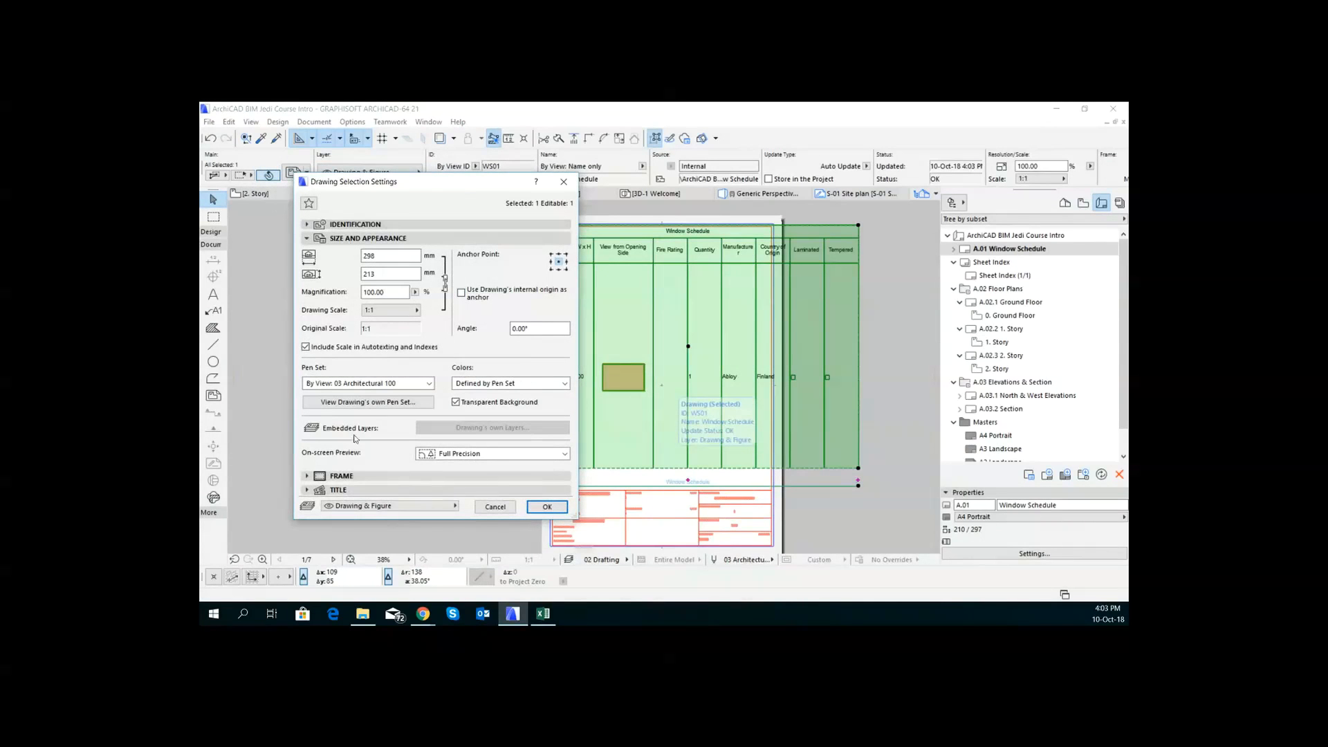
click(363, 477)
click(336, 462)
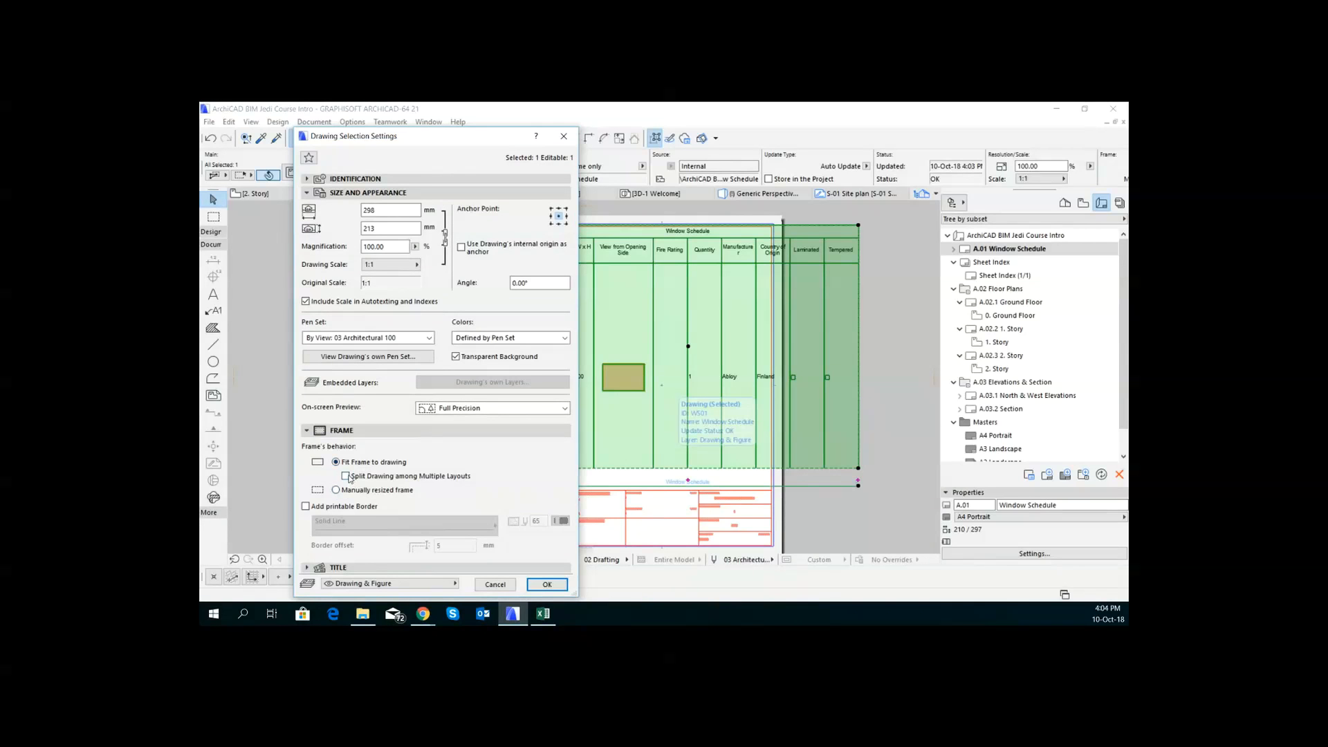
click(346, 476)
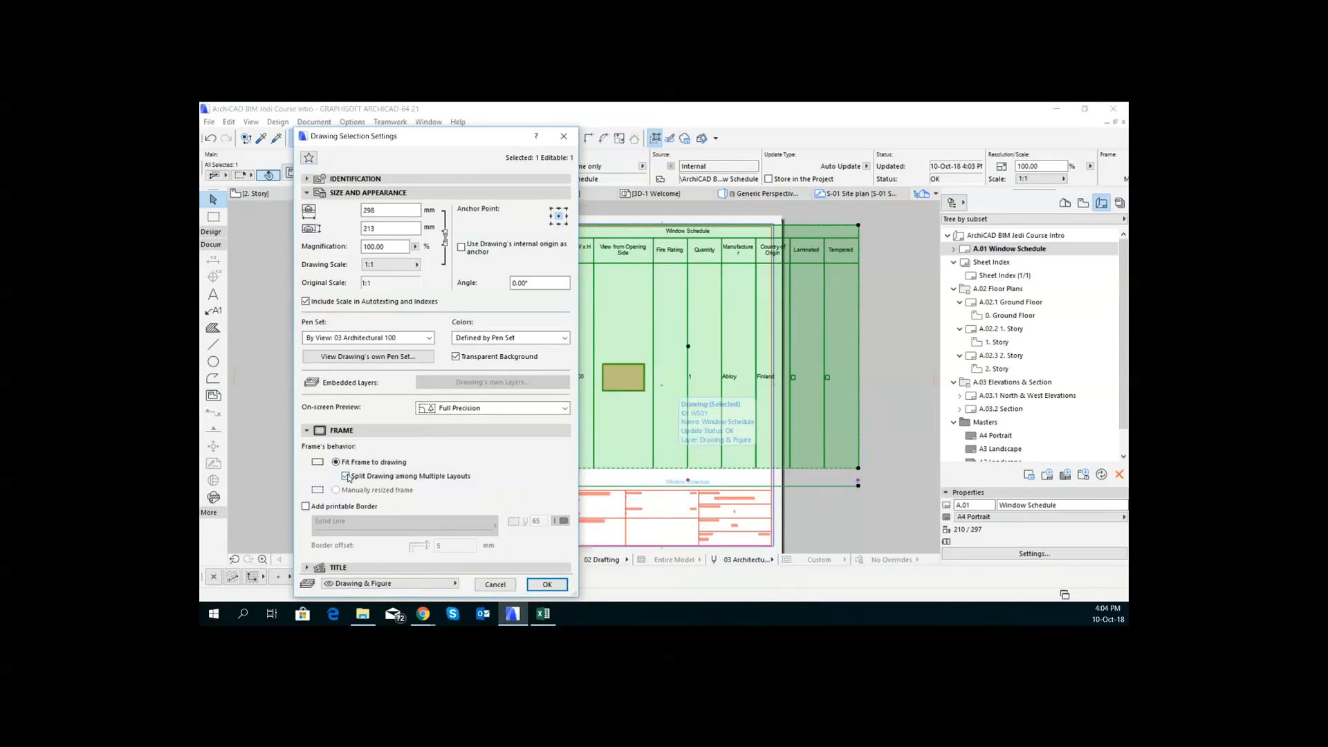
click(550, 586)
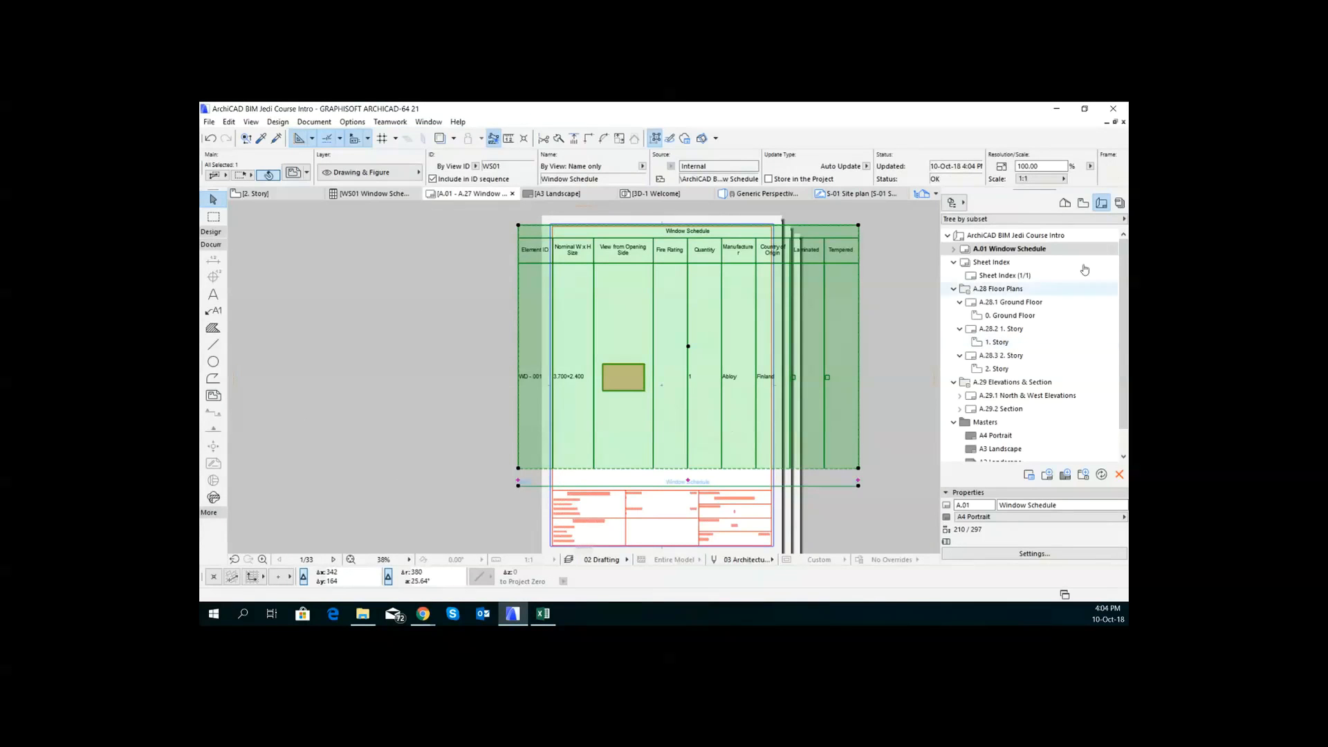
Step: Expand the Window Schedule layout in the layout book and page through the split sheets up to A.26 to examine them
click(954, 248)
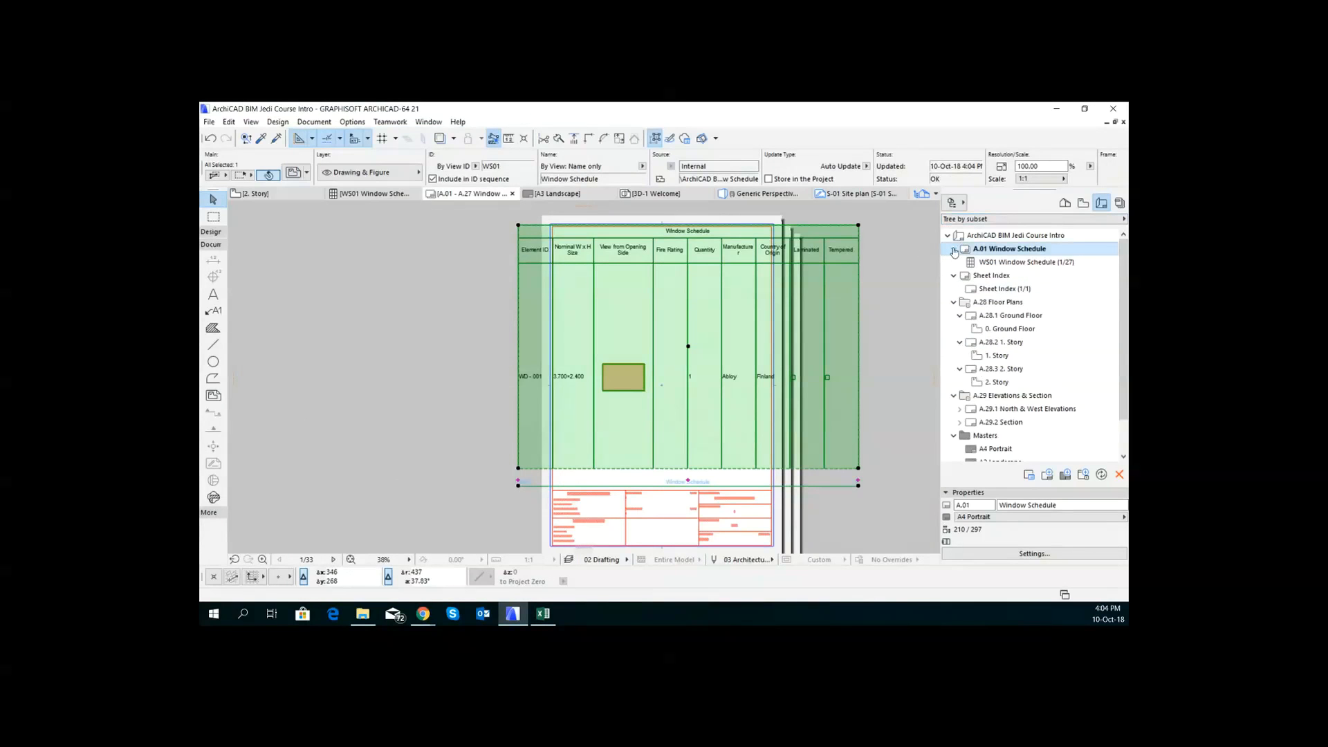
click(1021, 262)
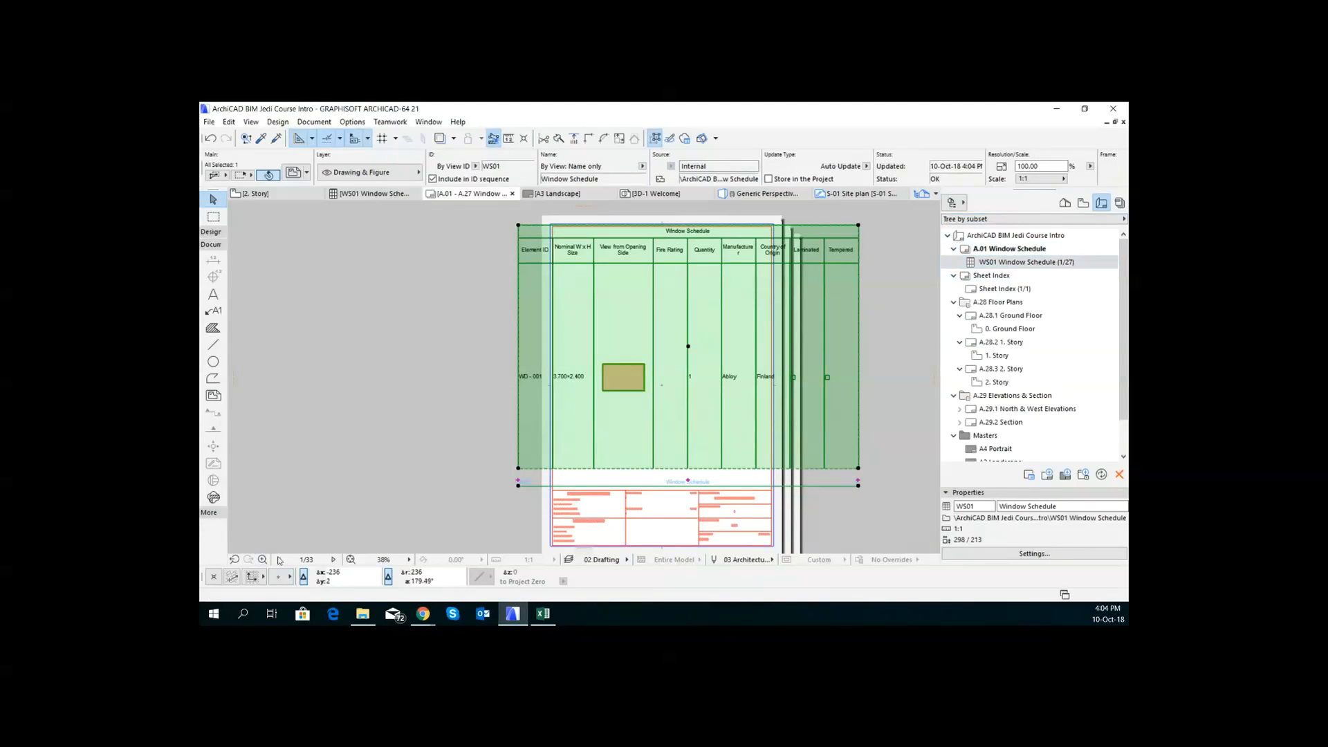
click(334, 559)
click(335, 560)
click(335, 559)
click(335, 560)
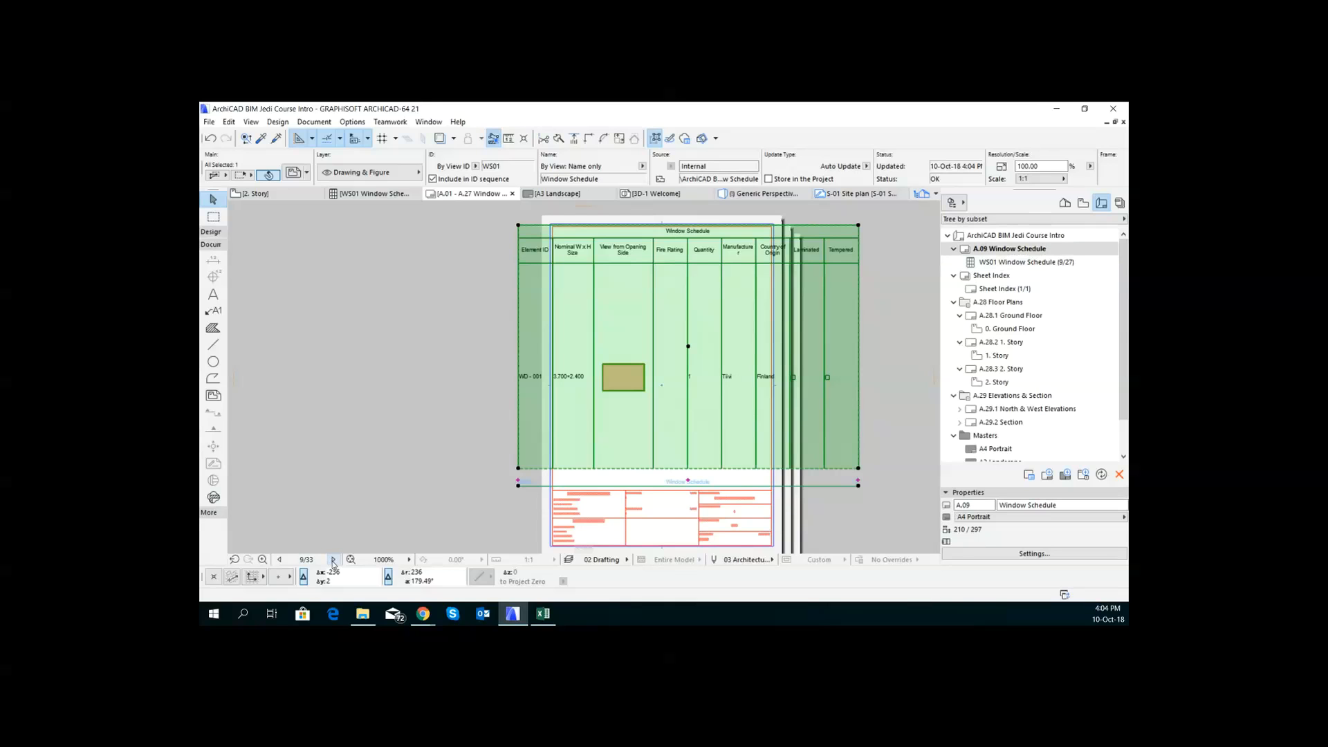
click(333, 560)
click(333, 560)
click(334, 559)
click(334, 559)
click(331, 561)
Step: Set the schedule drawing's title to No Title and align the drawing's upper-left corner with the sheet's margin corner
key(ctrl+t)
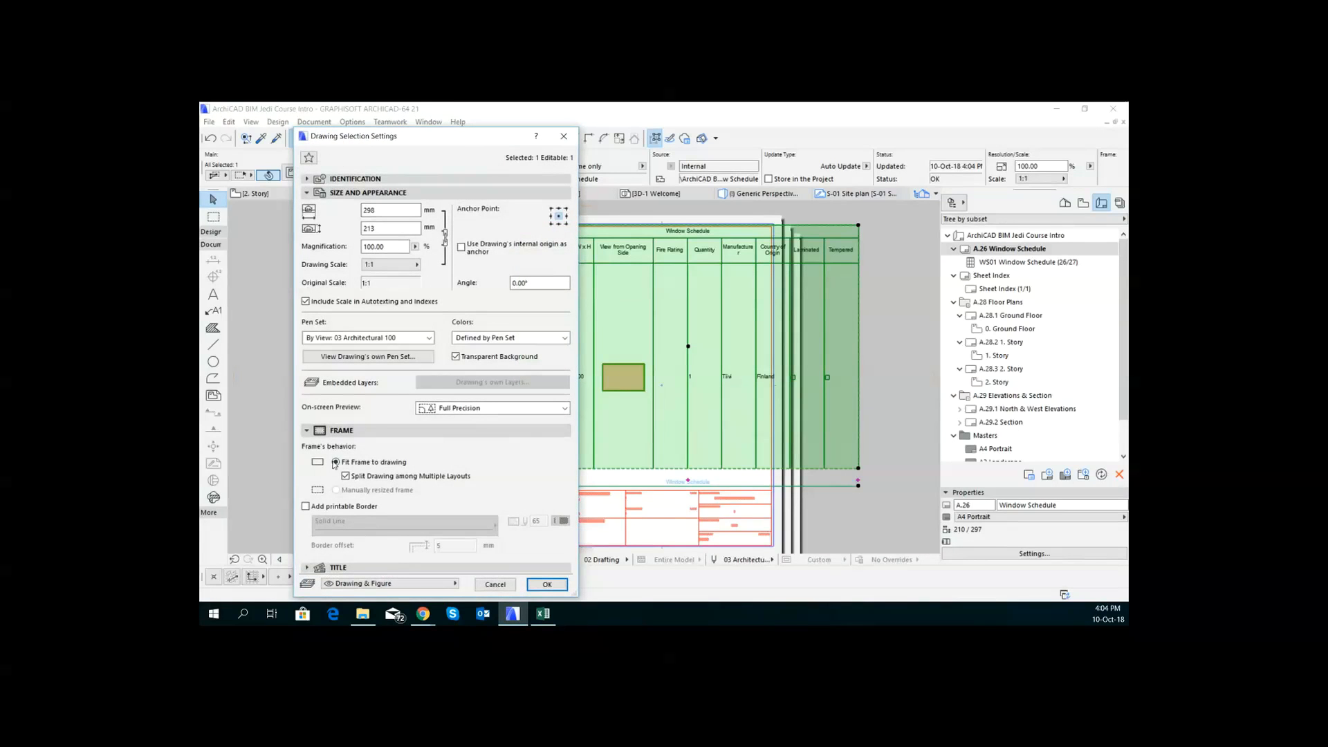
click(320, 567)
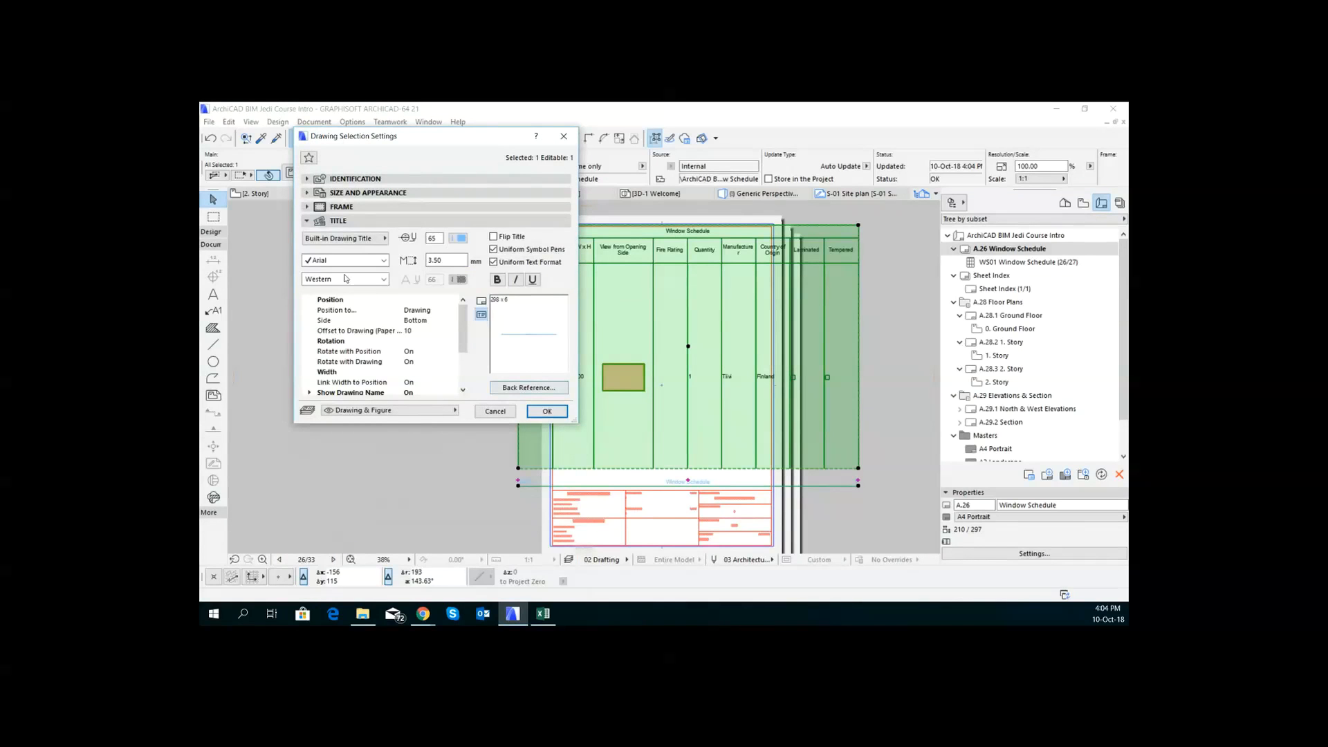
click(344, 237)
click(426, 237)
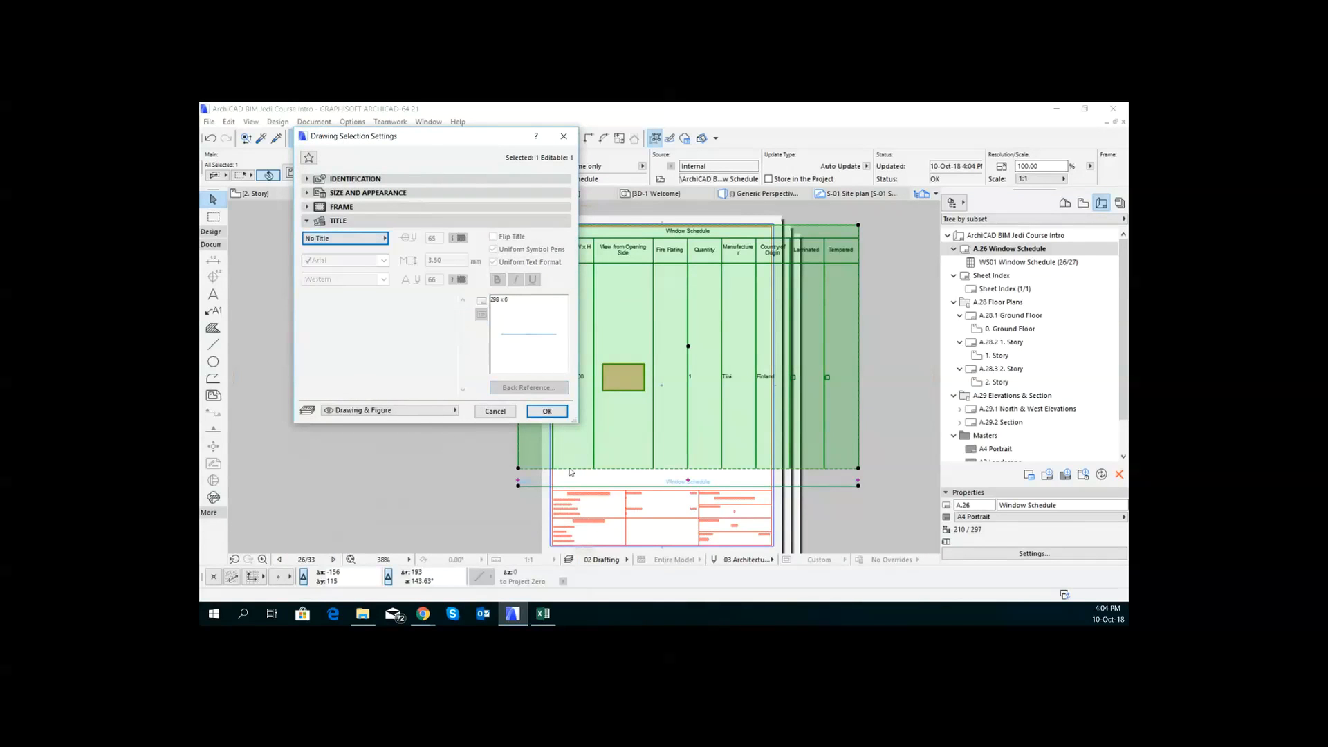
click(548, 412)
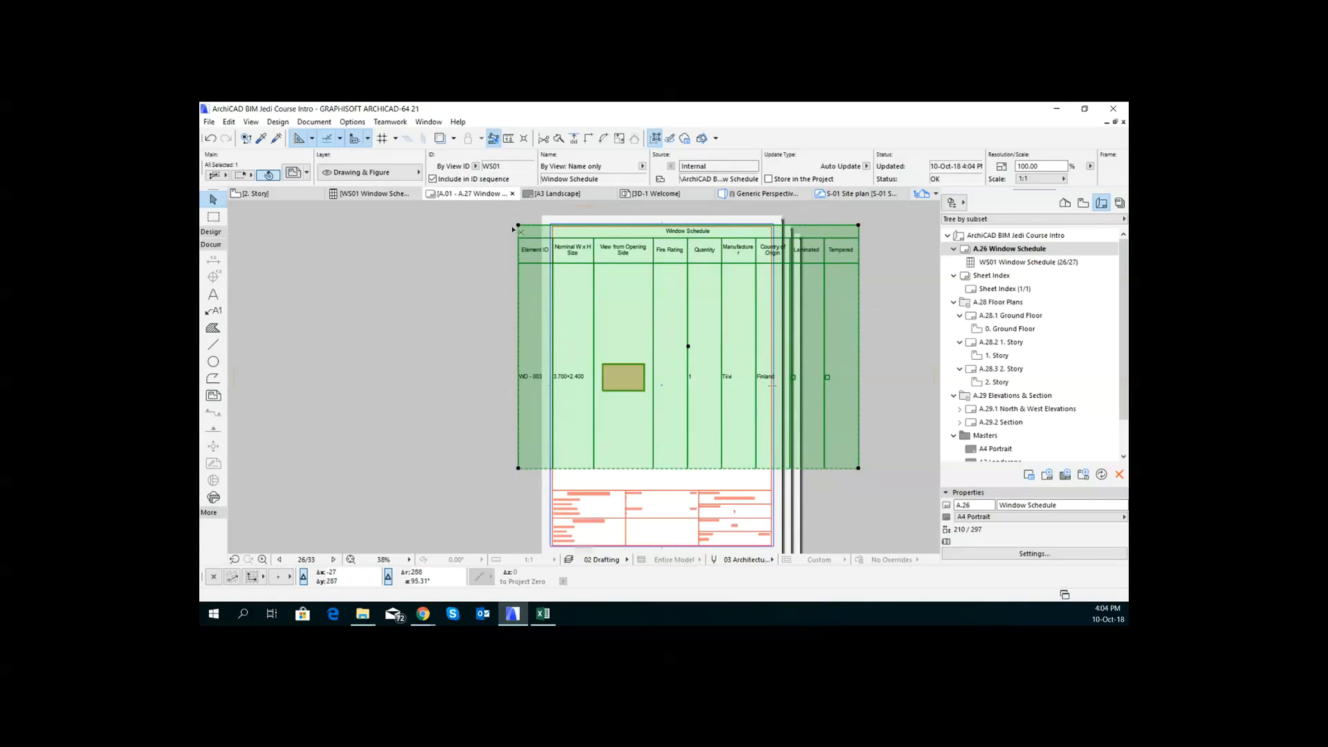
drag(518, 225, 552, 225)
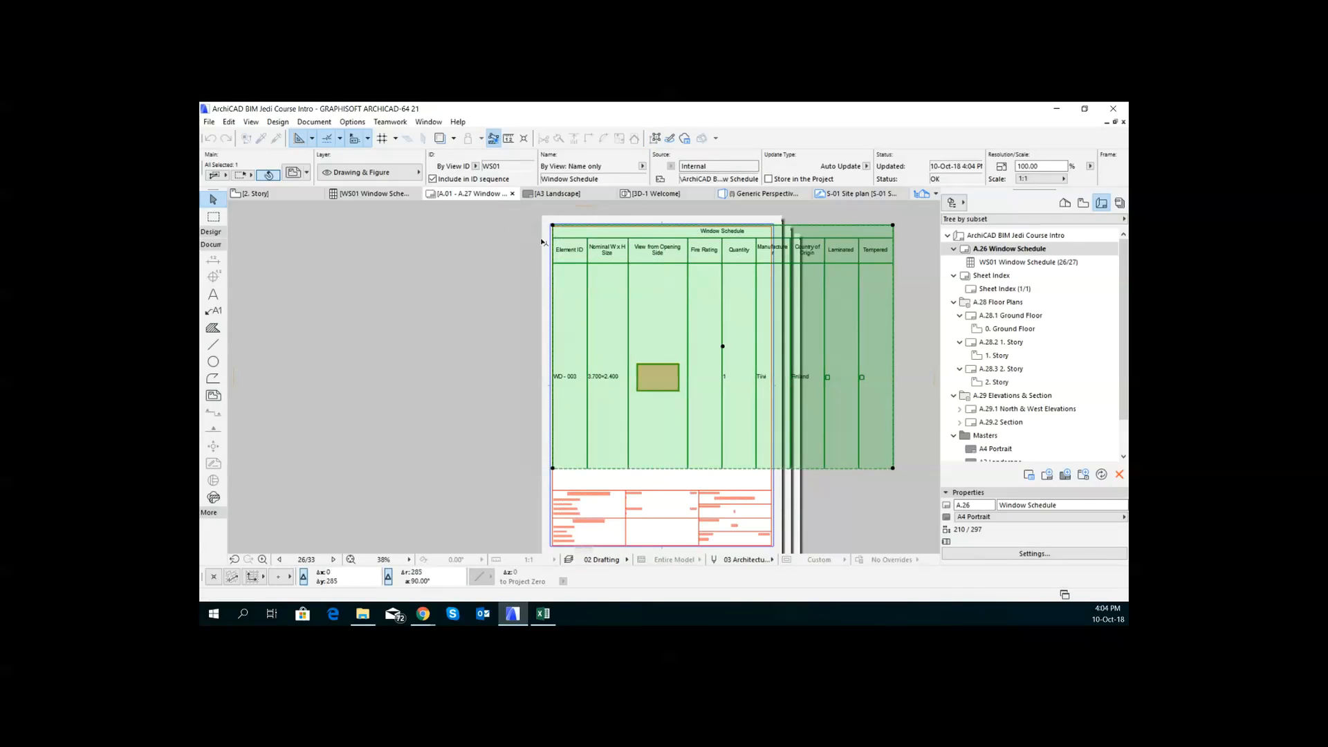
scroll(799, 473, down, 1)
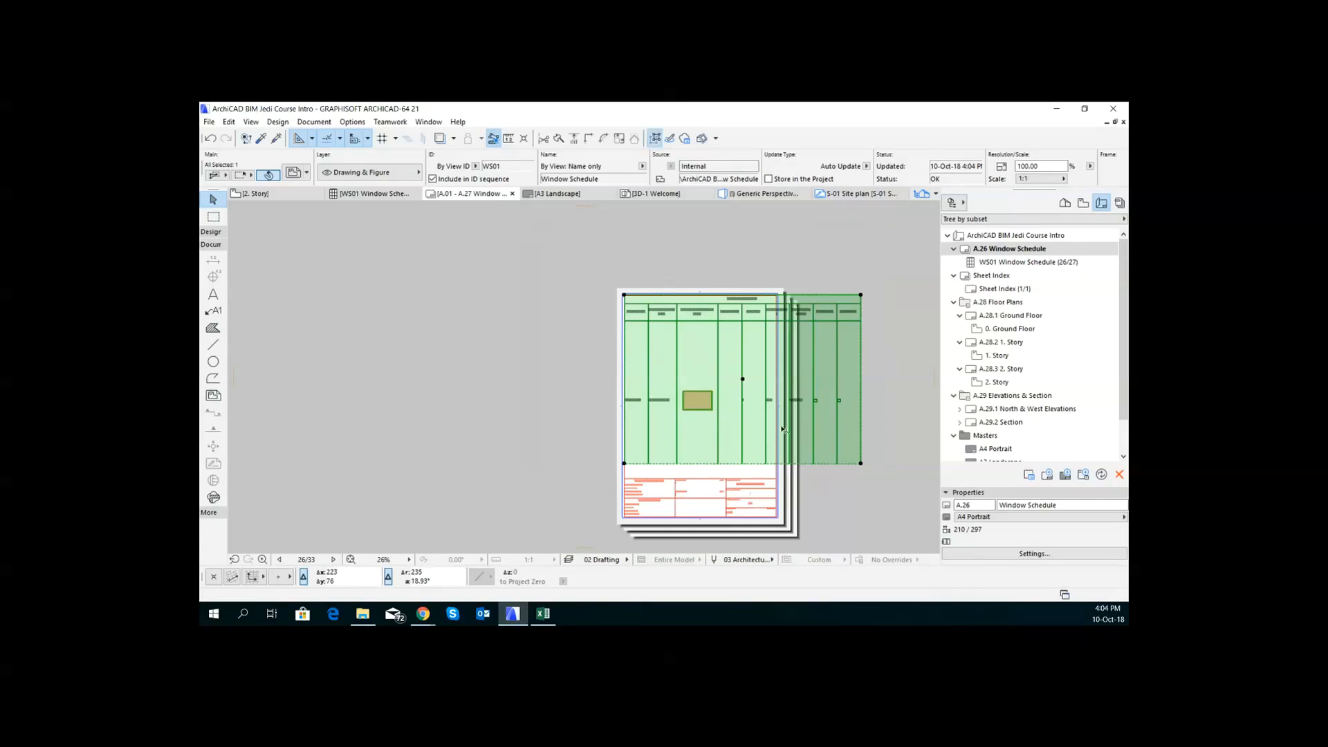
scroll(1127, 431, down, 1)
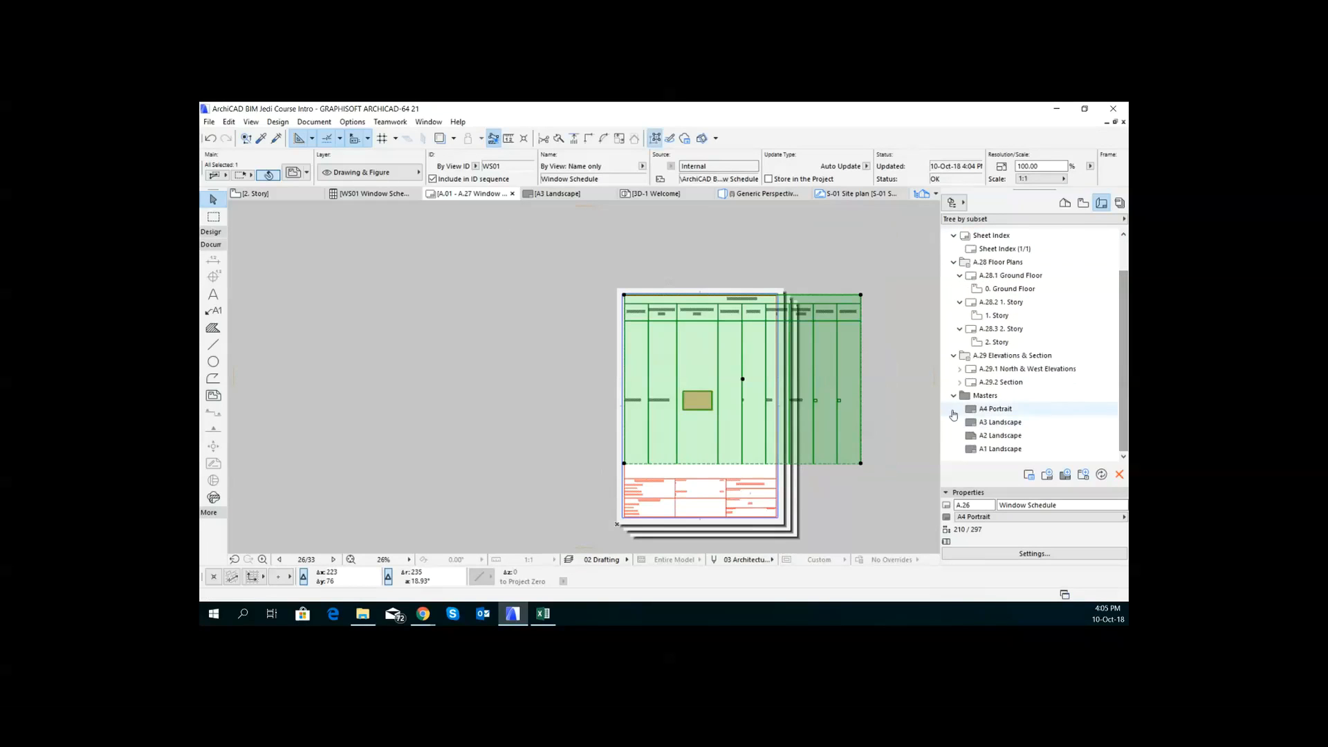
drag(1009, 411, 1028, 408)
click(1029, 408)
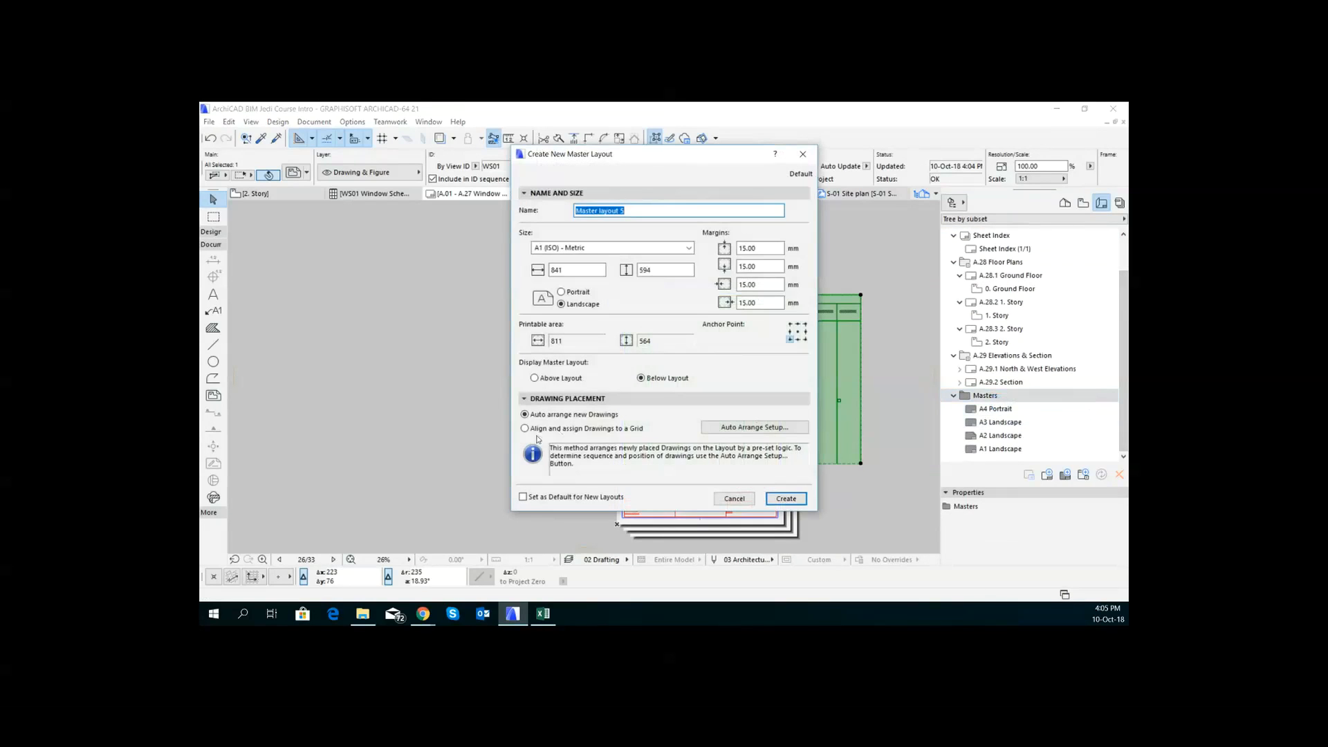
click(628, 247)
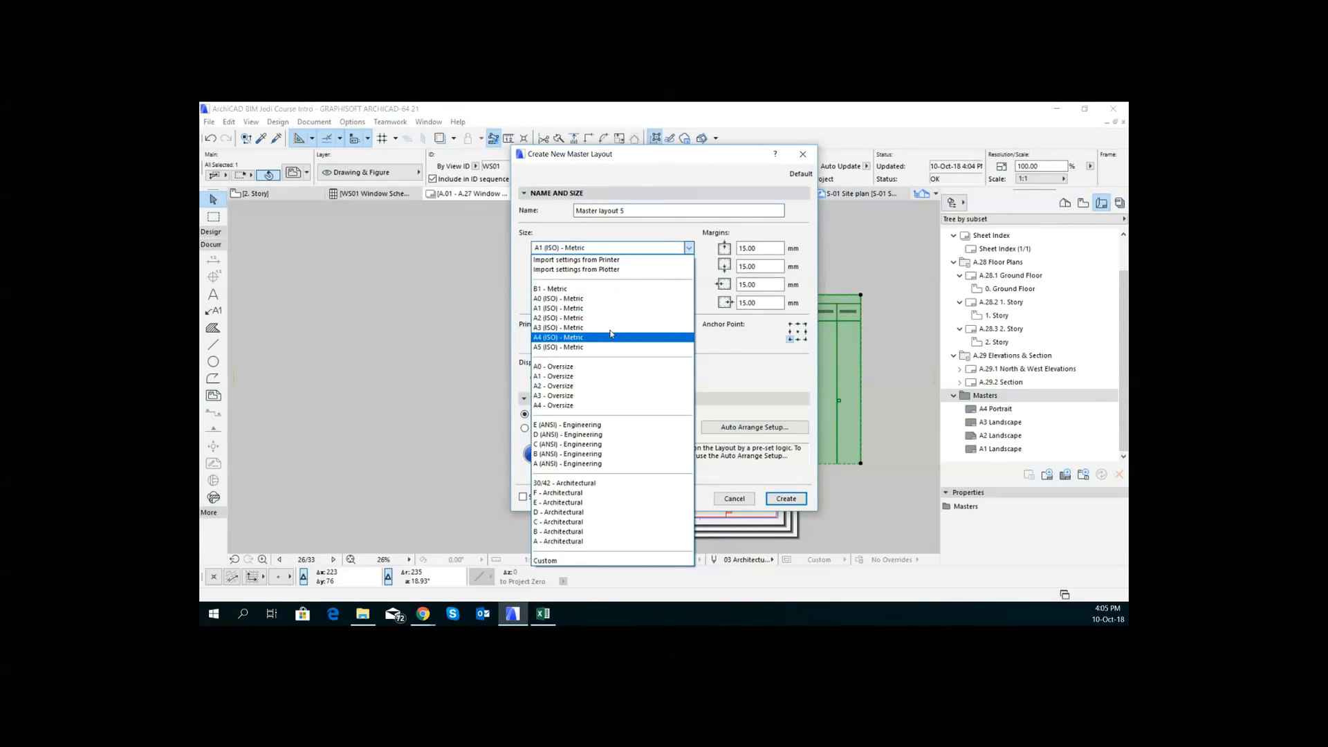
click(746, 506)
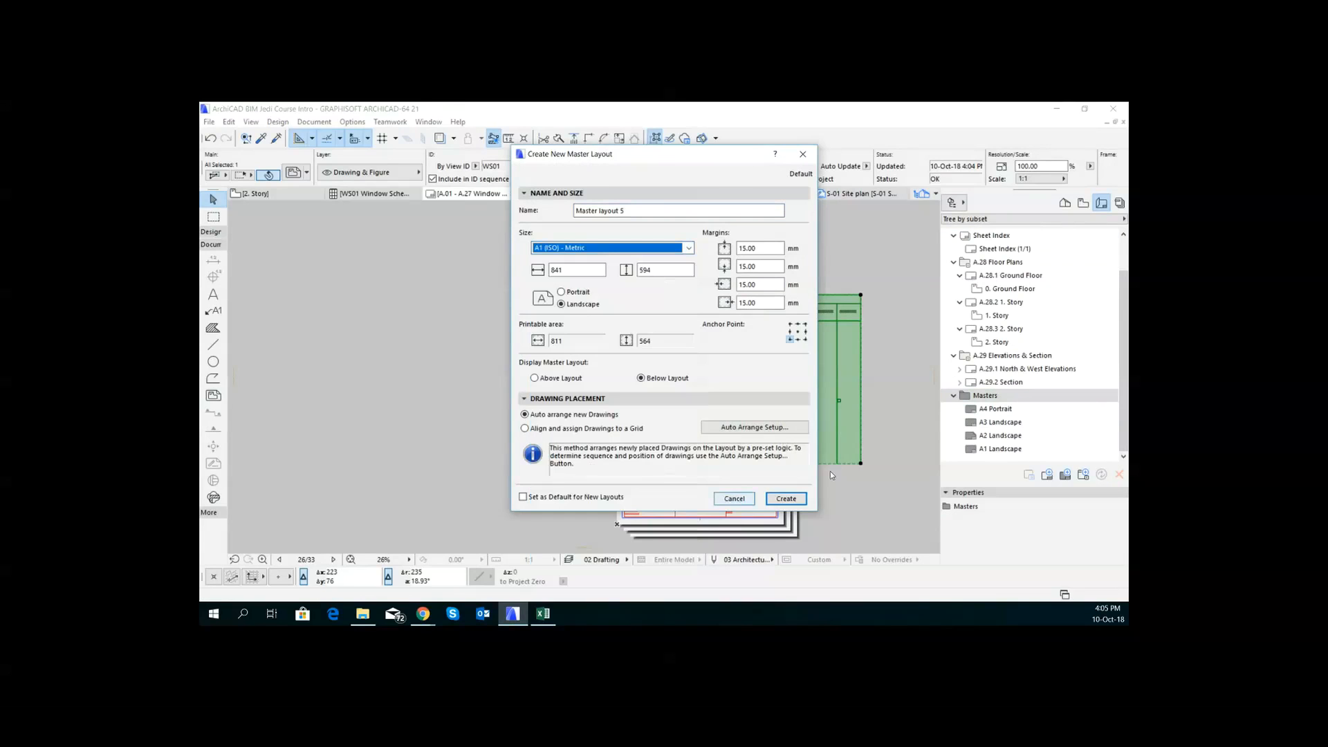
Step: Dismiss the new master layout and assign the A3 Landscape master to the A.26 Window Schedule layout
click(735, 498)
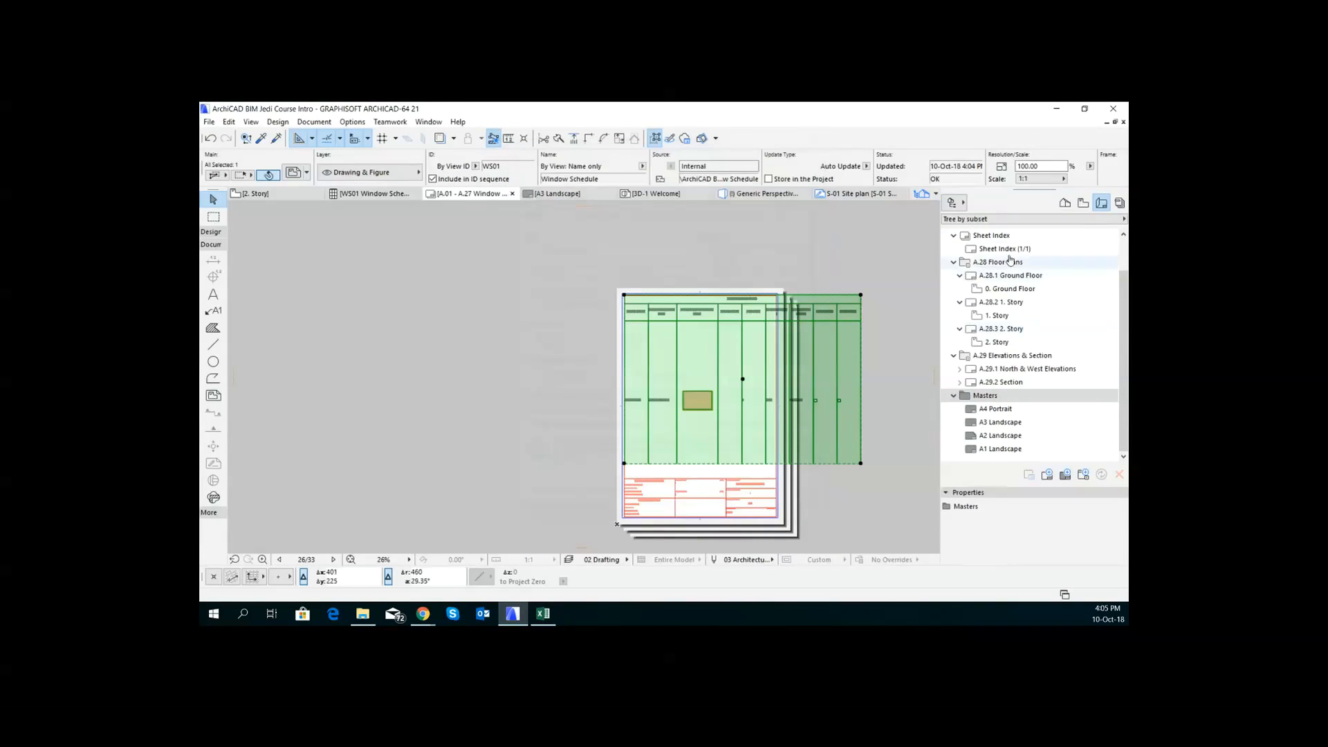
click(1004, 248)
scroll(1024, 269, up, 1)
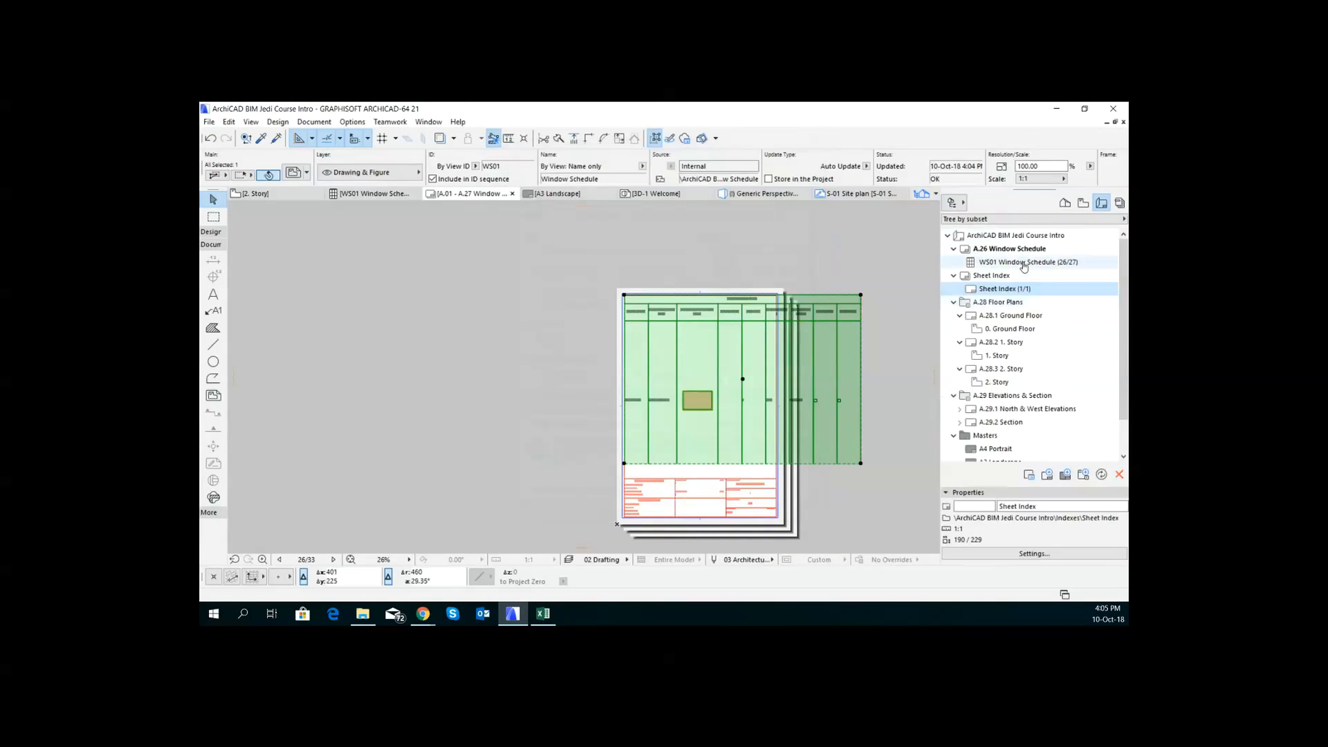
click(1015, 249)
click(1001, 518)
click(929, 527)
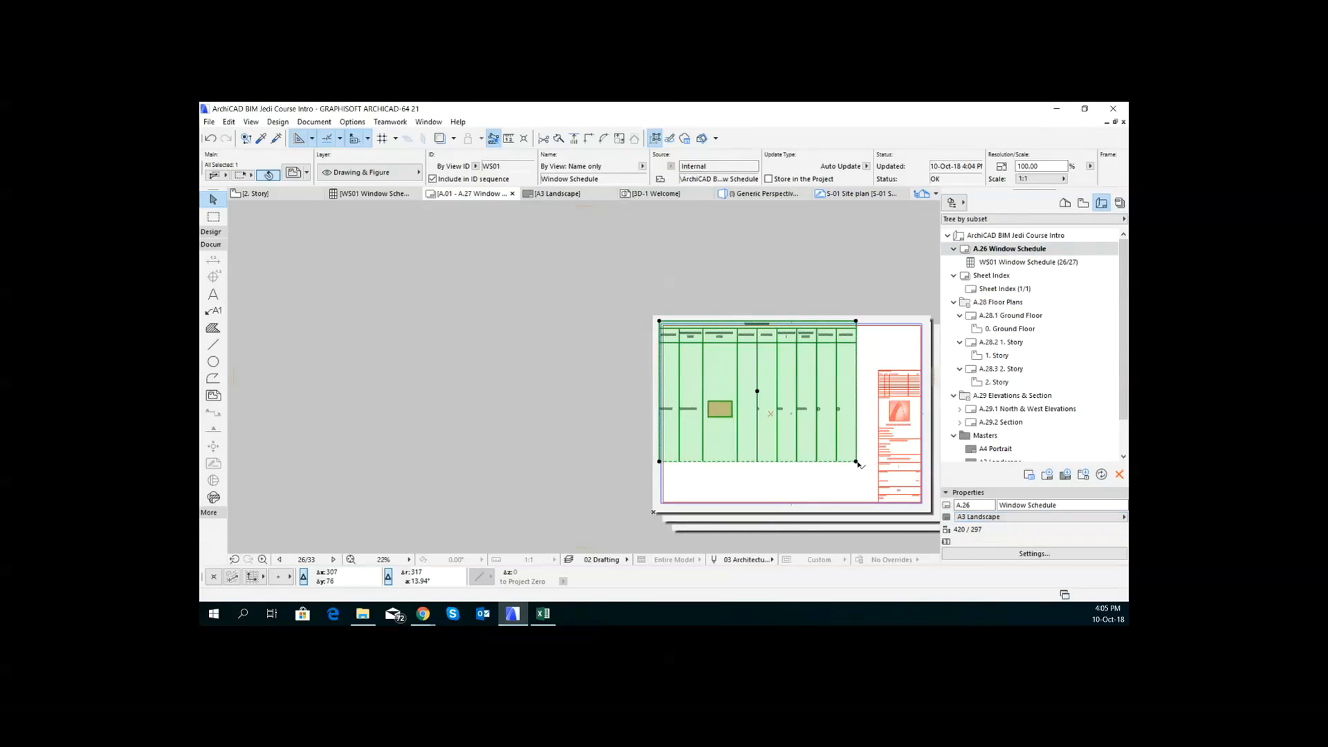
click(856, 461)
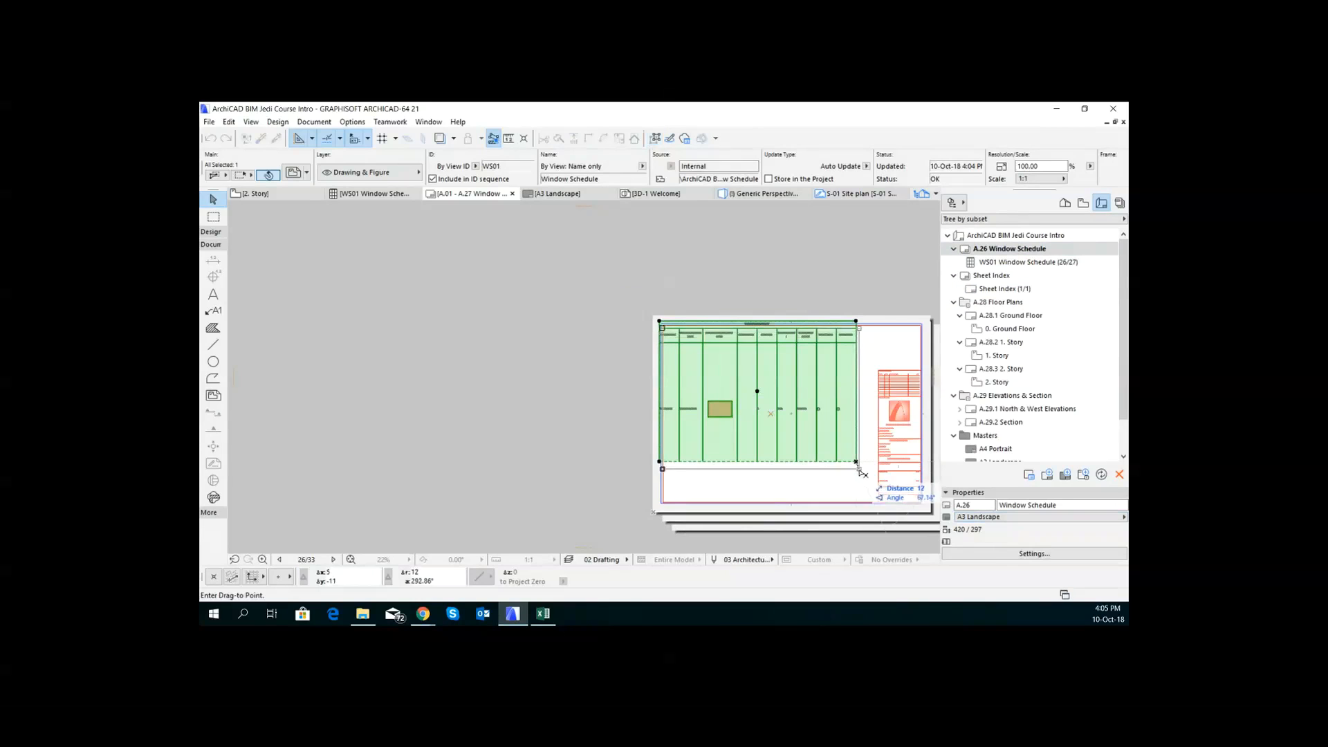
right_click(860, 470)
click(899, 467)
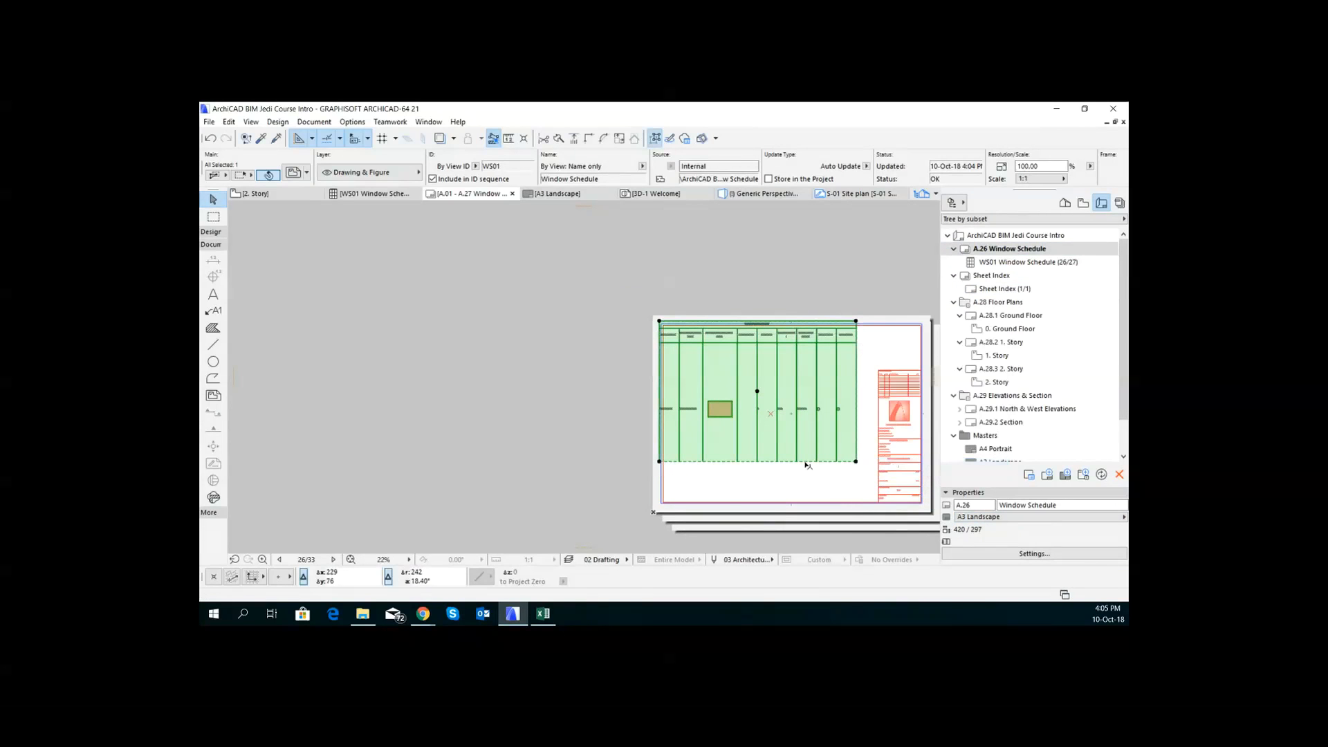
right_click(806, 462)
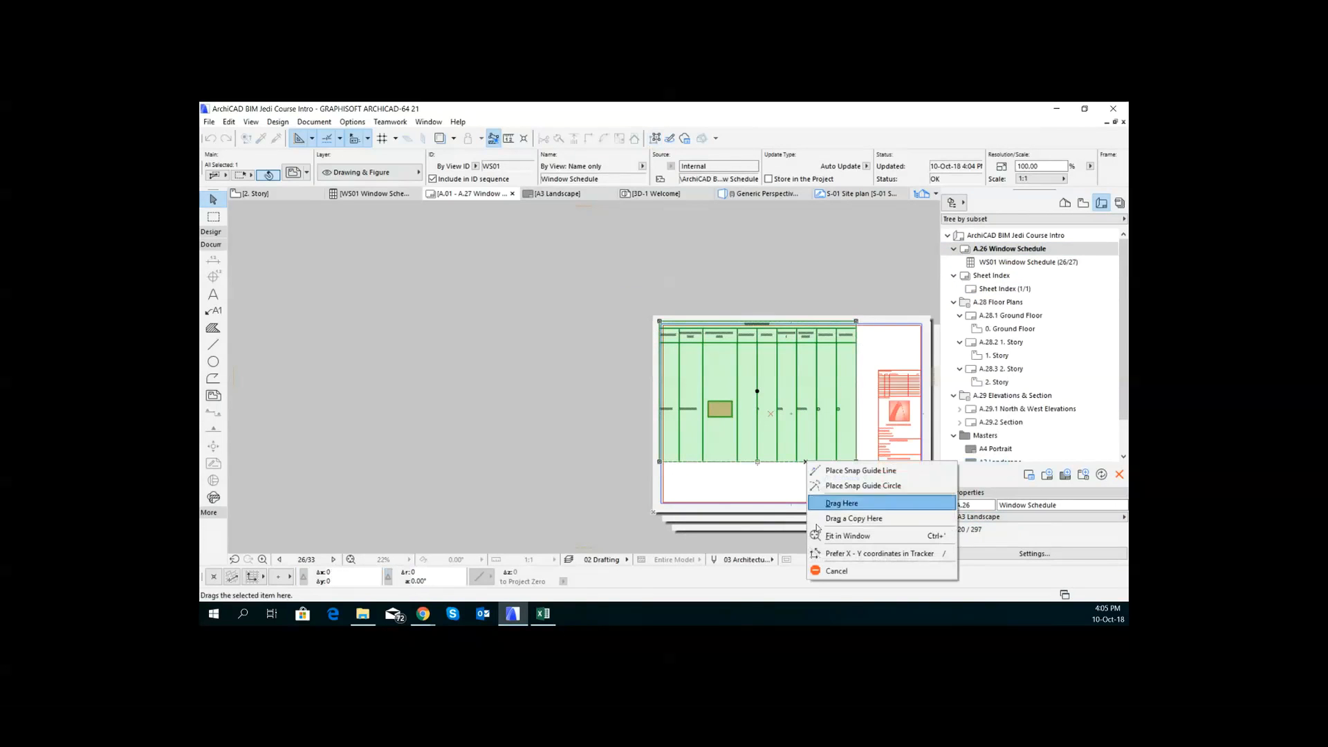
click(831, 577)
click(659, 462)
right_click(659, 463)
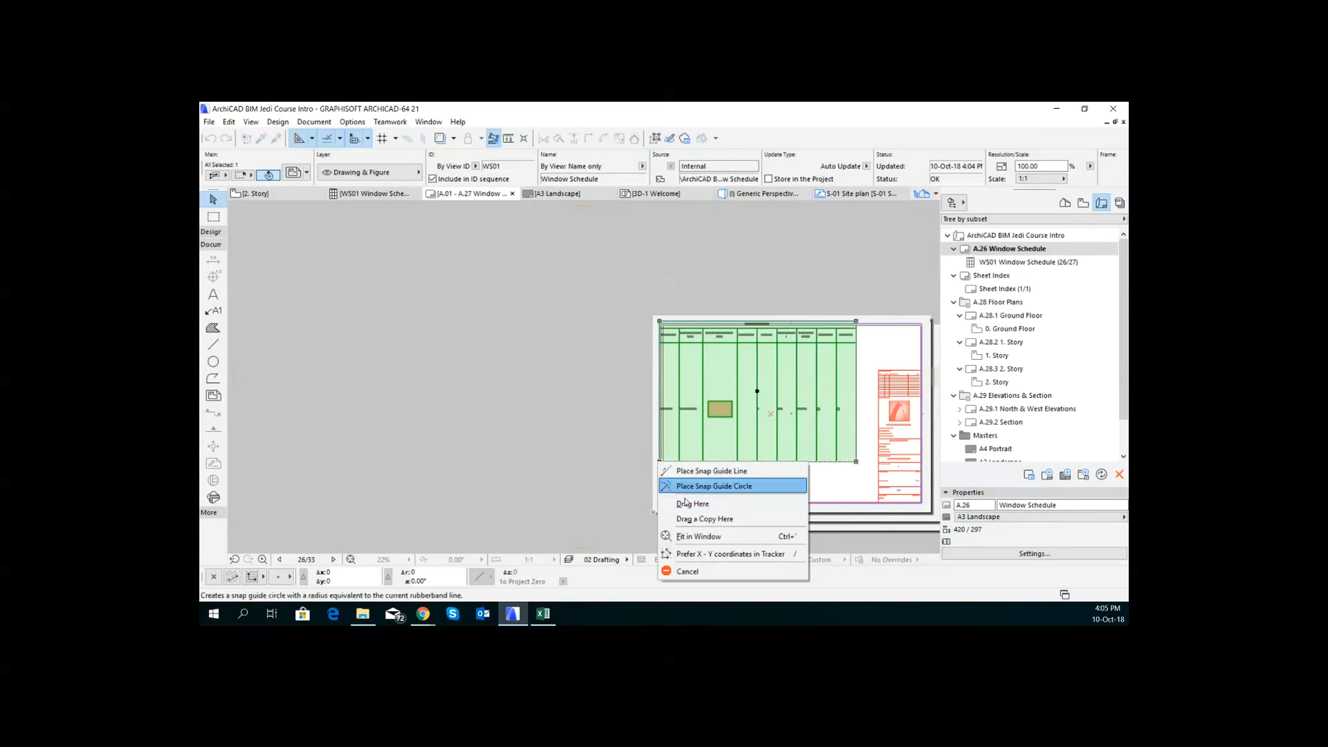
click(720, 571)
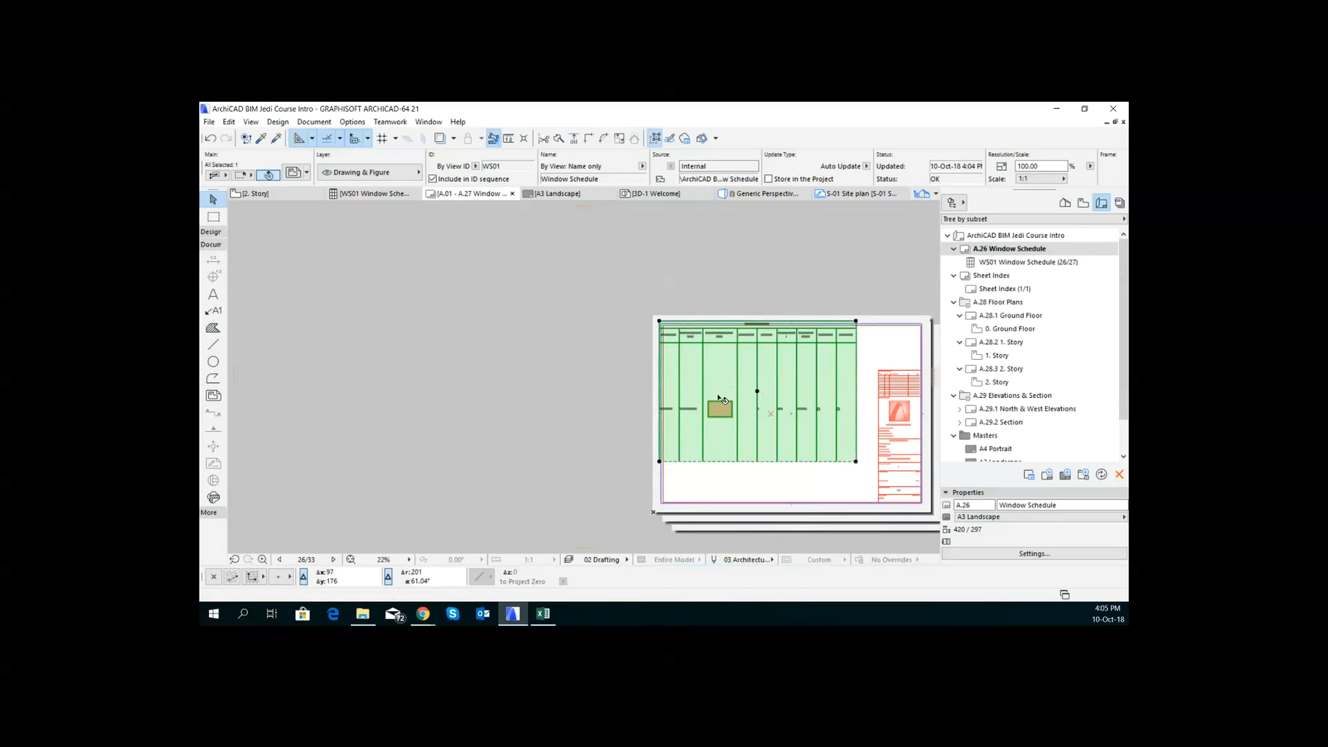
Step: Turn off Split Drawing among Multiple Layouts for the schedule drawing and set its frame to Manually resized frame
key(ctrl+t)
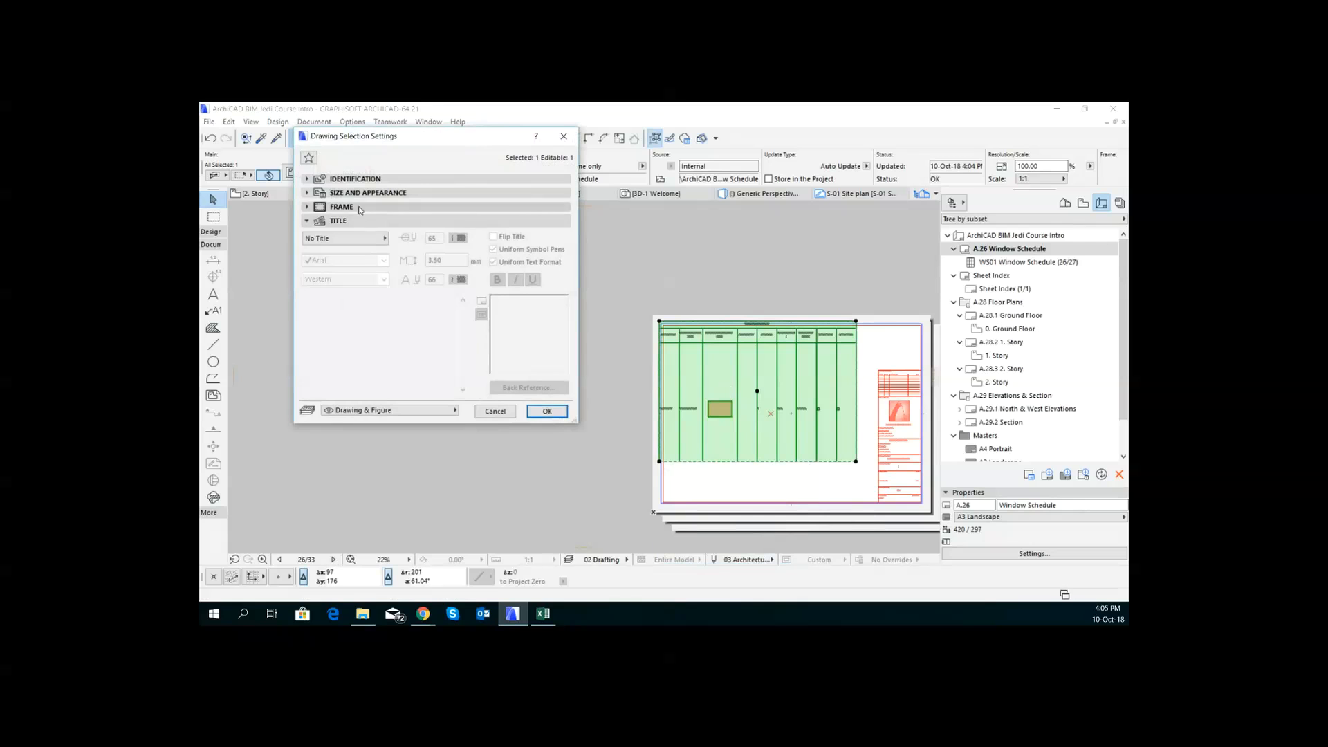
click(341, 207)
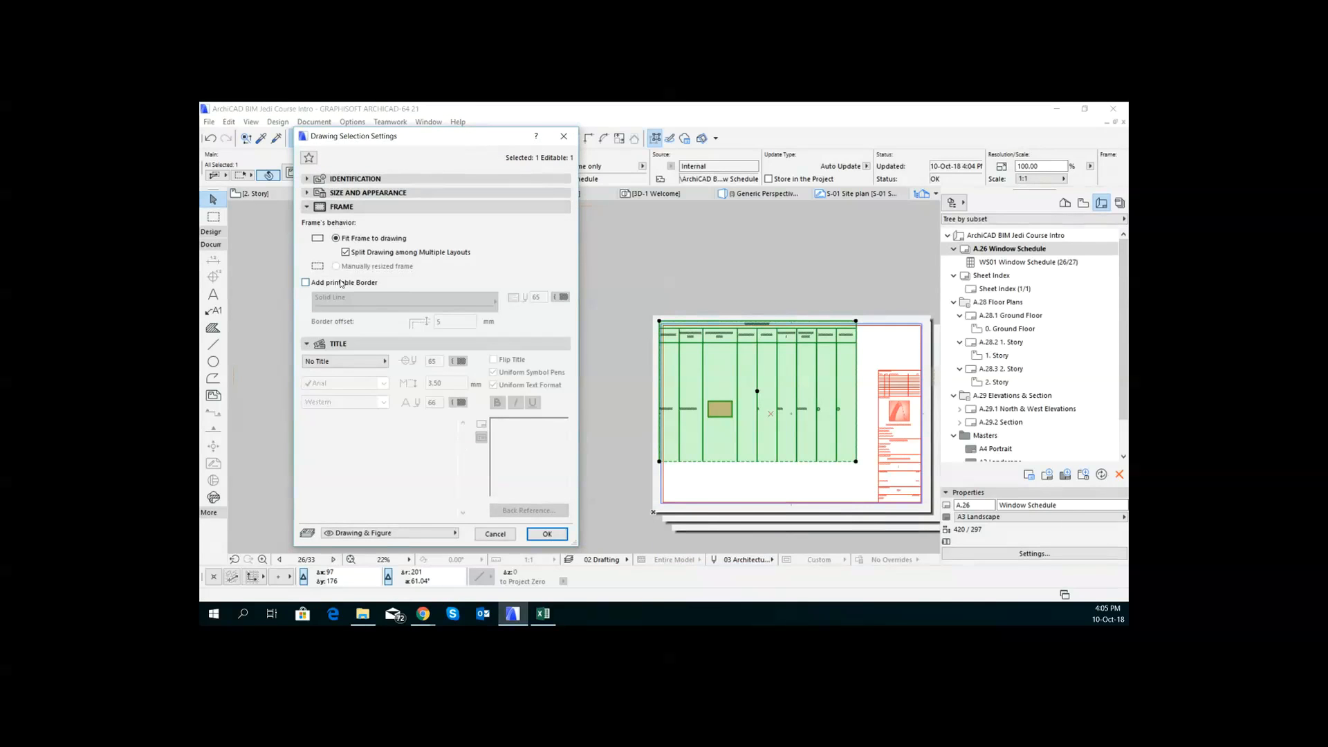
click(346, 252)
click(337, 267)
click(547, 534)
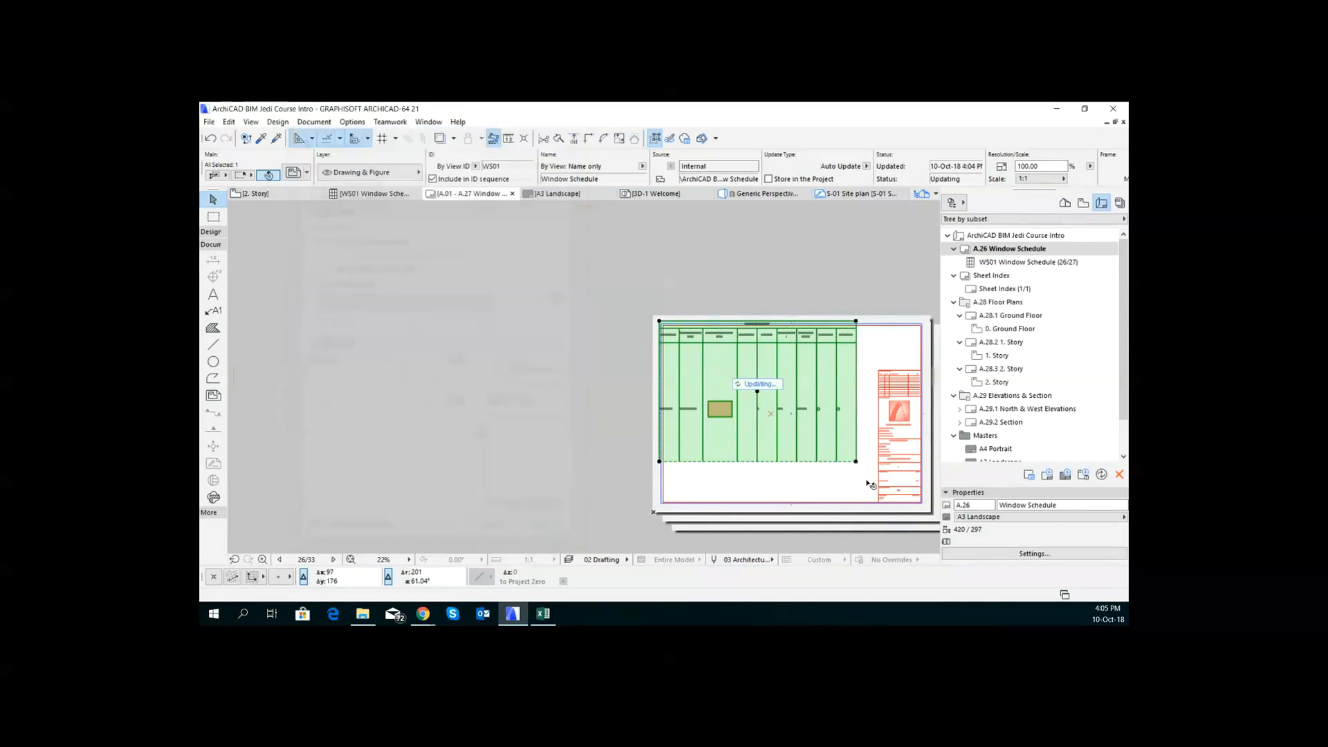
Step: Stretch the schedule drawing's frame down to the sheet's lower margin and sideways to the edge of the title block
click(766, 462)
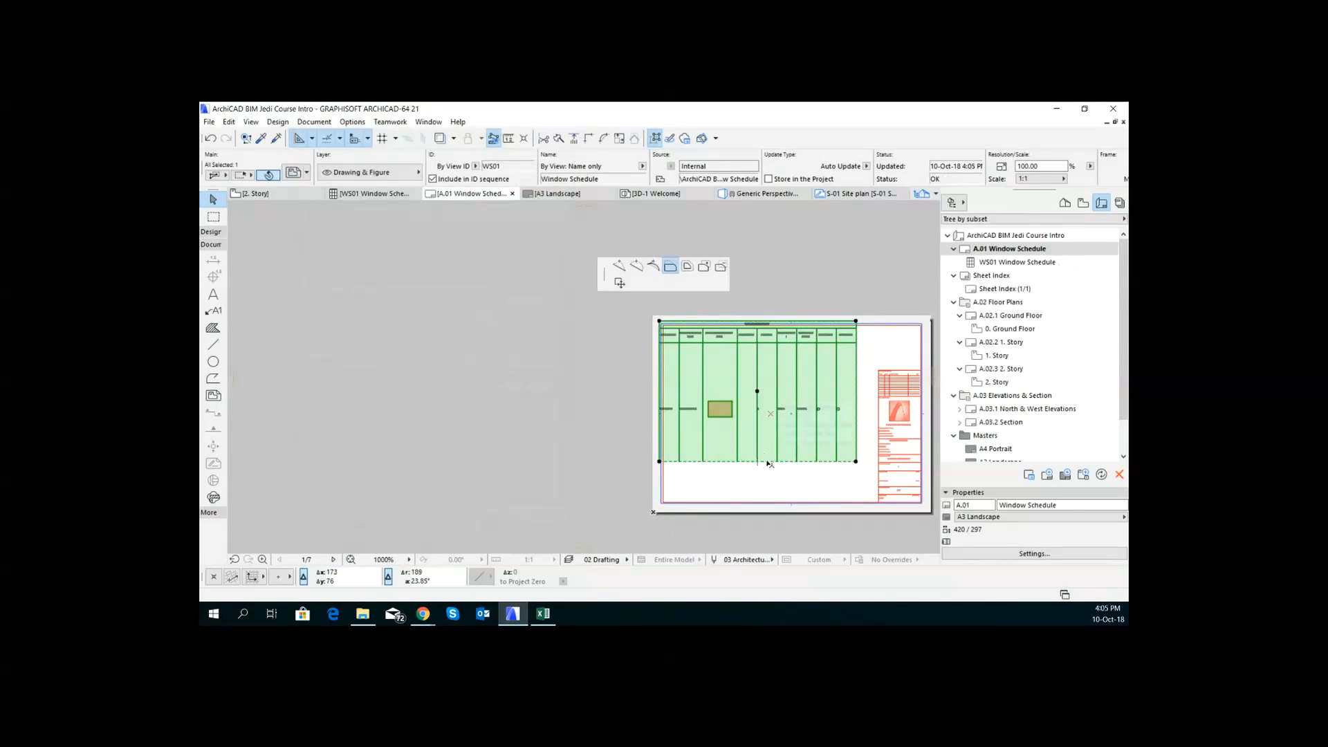
click(757, 499)
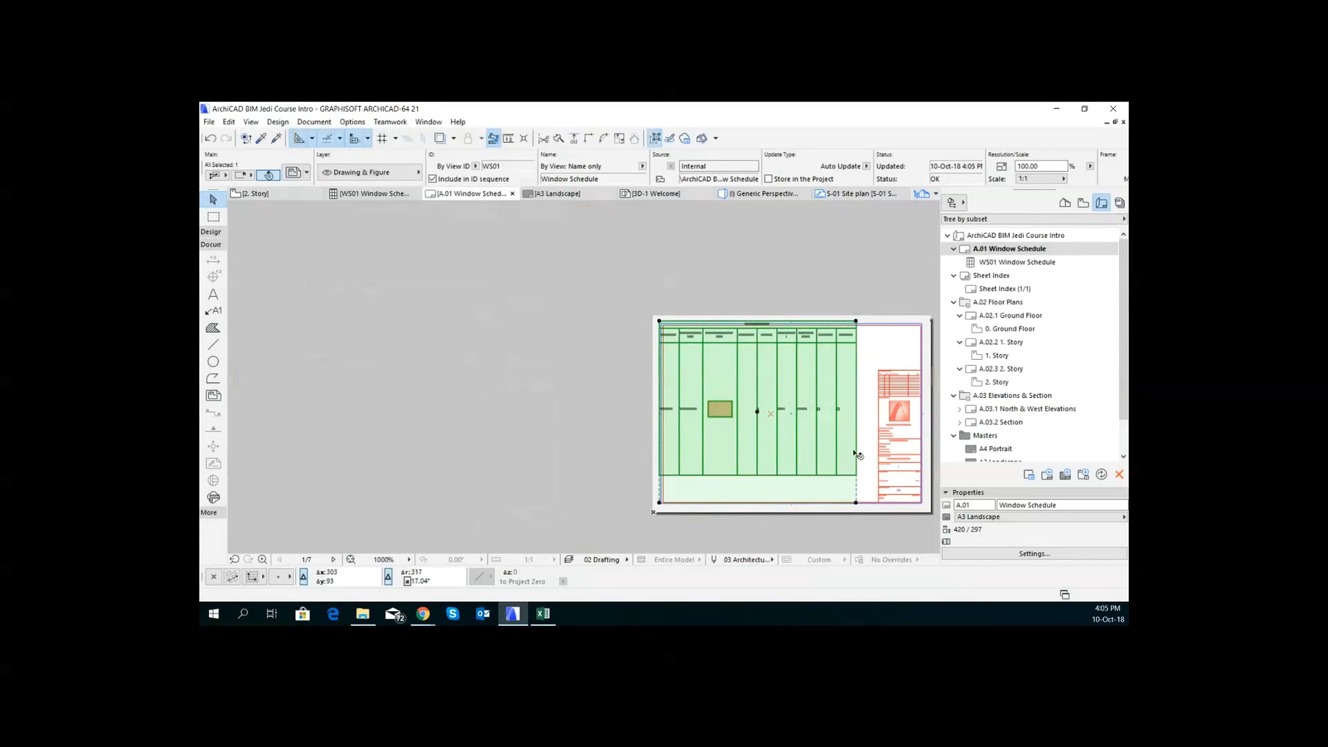
click(857, 449)
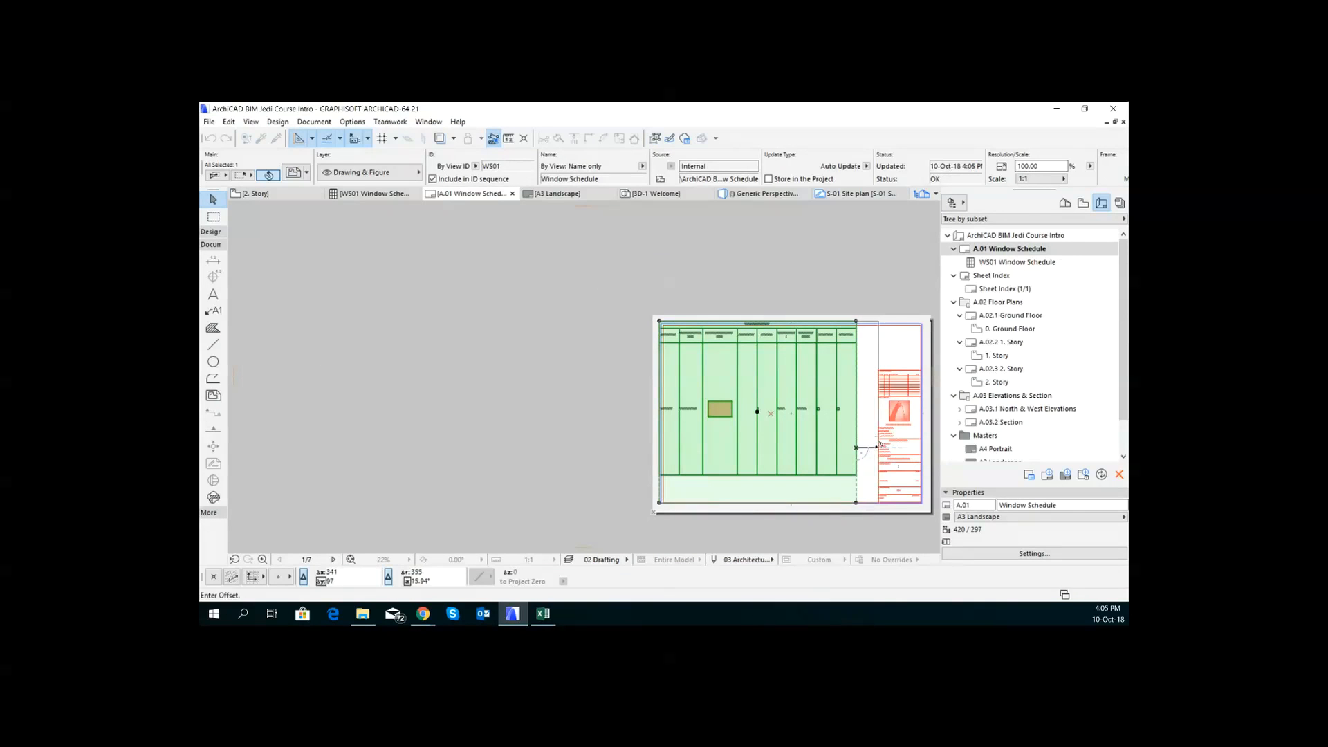
click(877, 446)
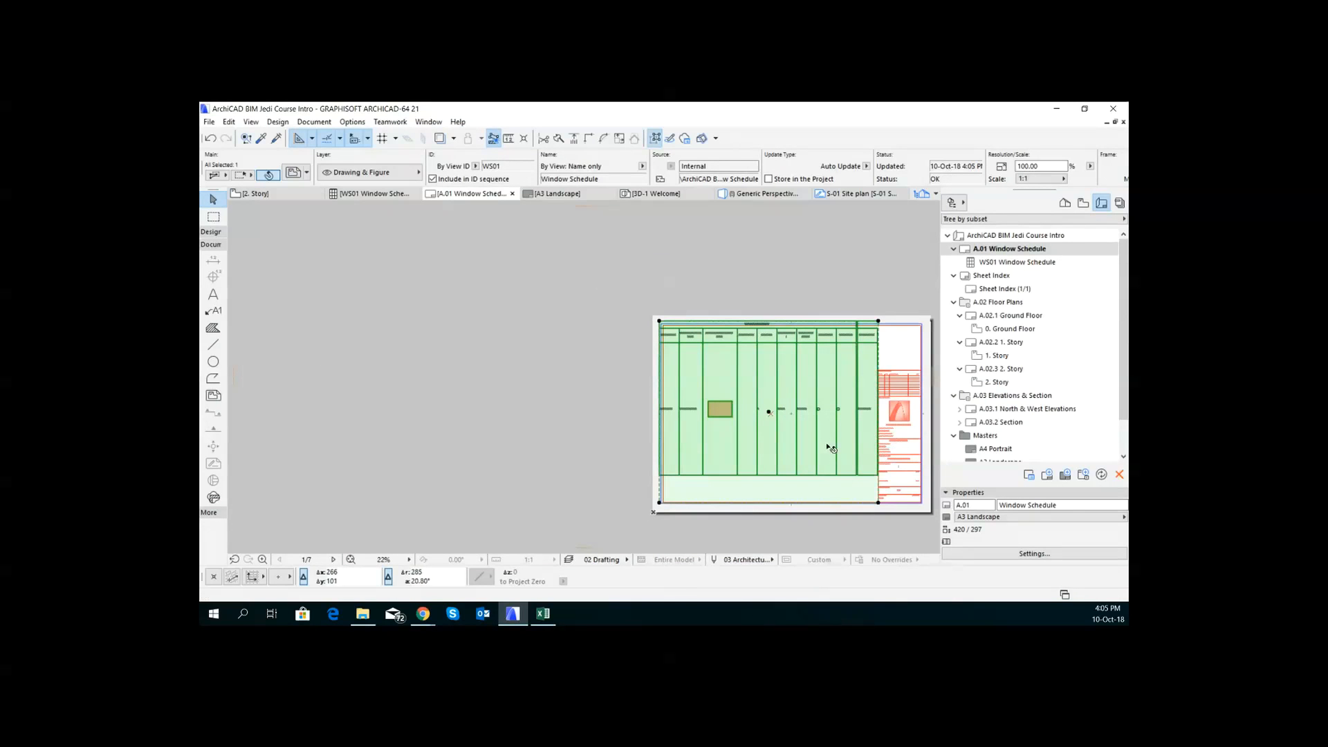
Step: Set the schedule drawing's frame back to Fit Frame to drawing with Split Drawing among Multiple Layouts enabled
double_click(747, 427)
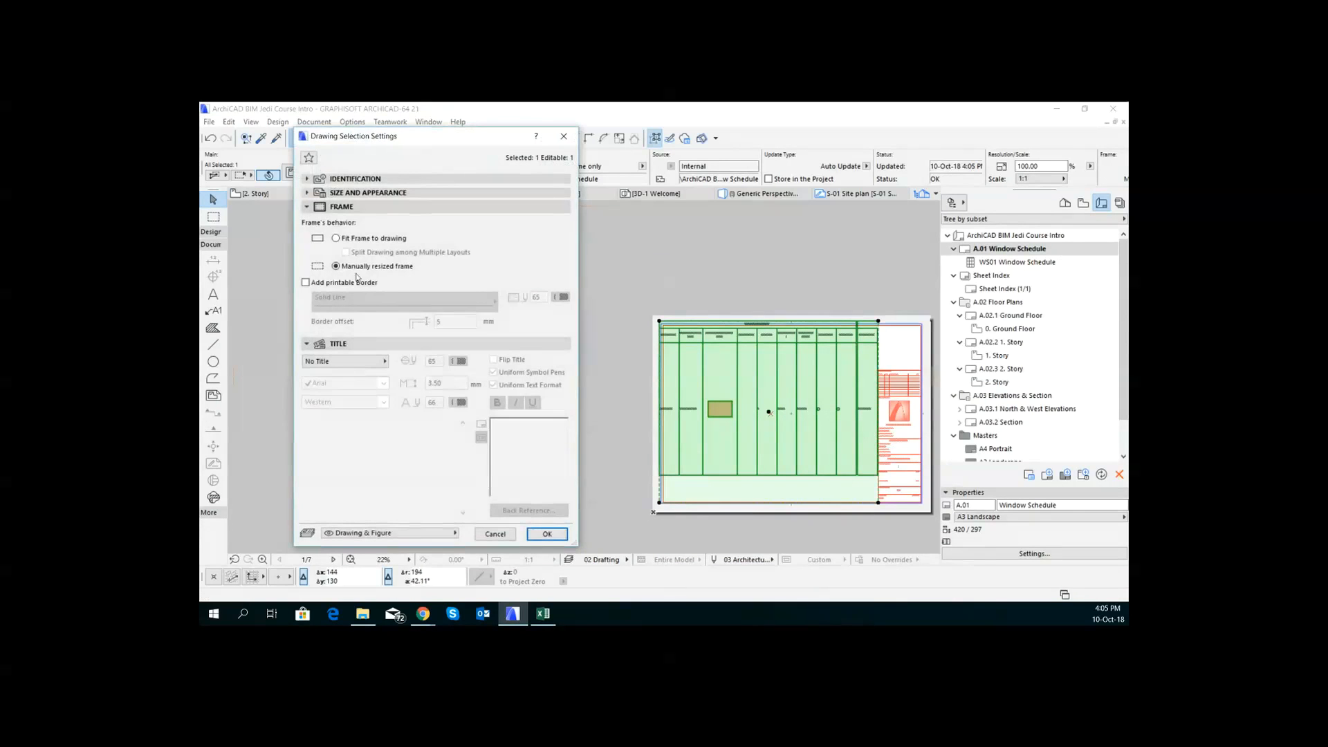
click(336, 238)
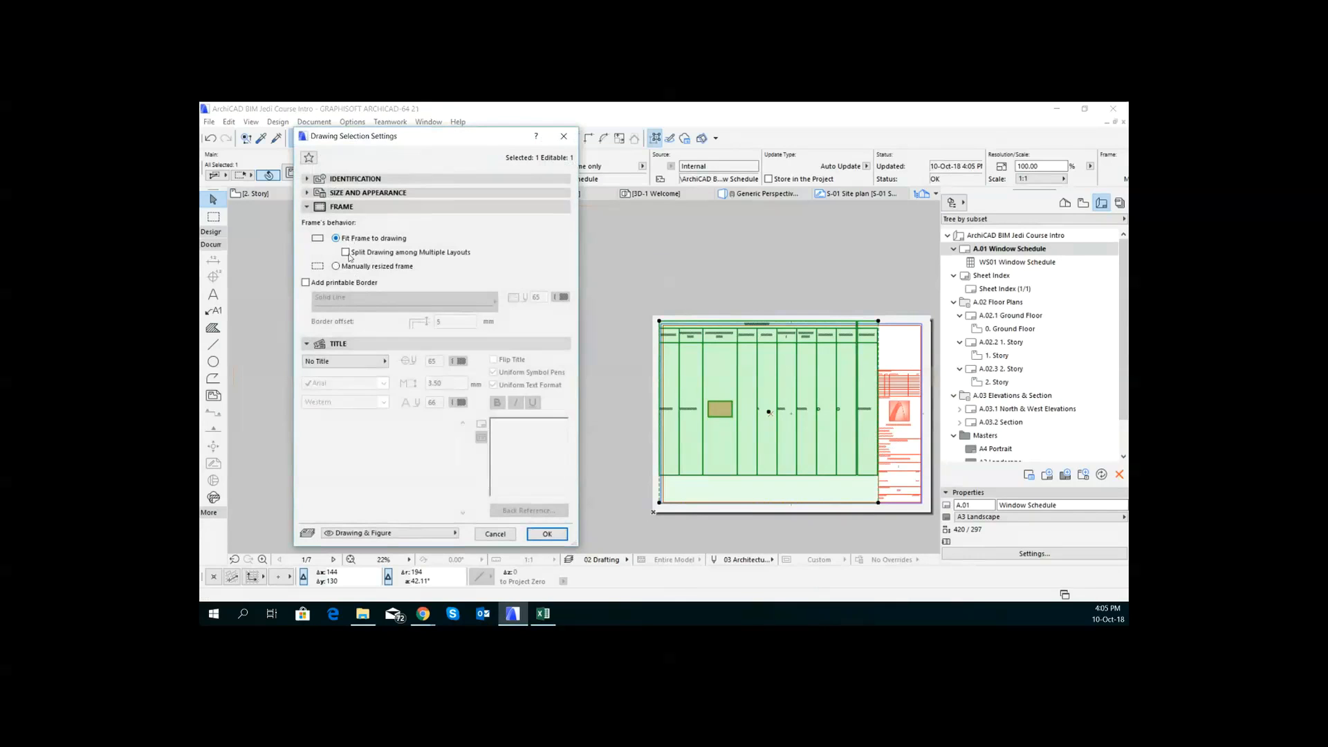
click(547, 534)
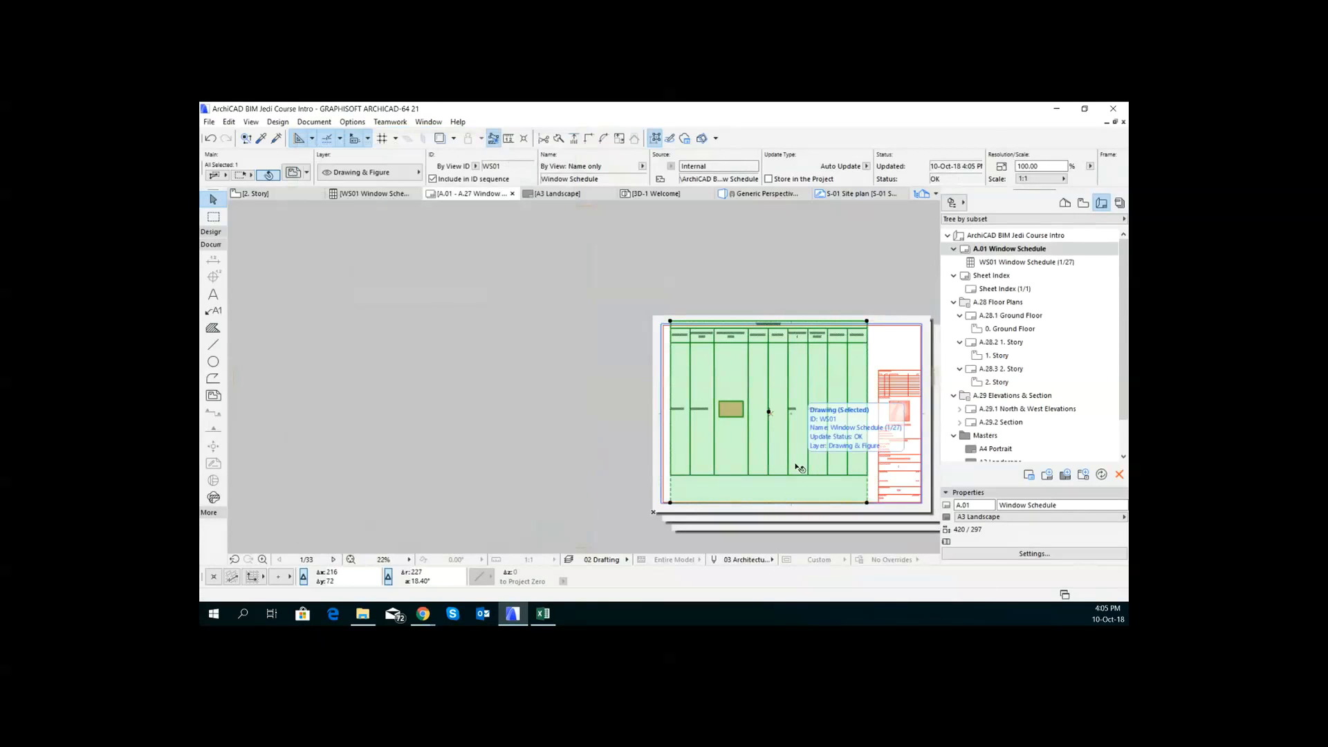
Step: Open the schedule drawing's source view and change the WS01 schedule style so each window is listed in its own column
scroll(720, 370, up, 3)
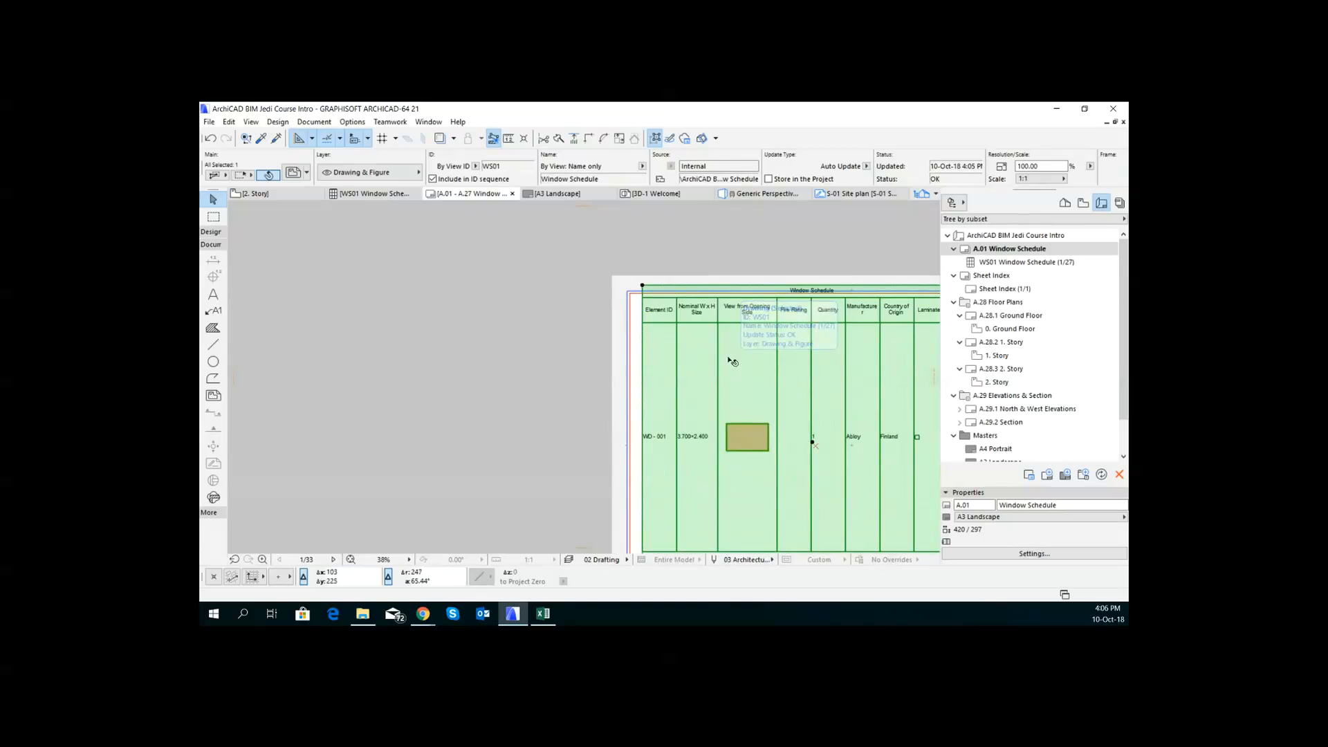
right_click(698, 325)
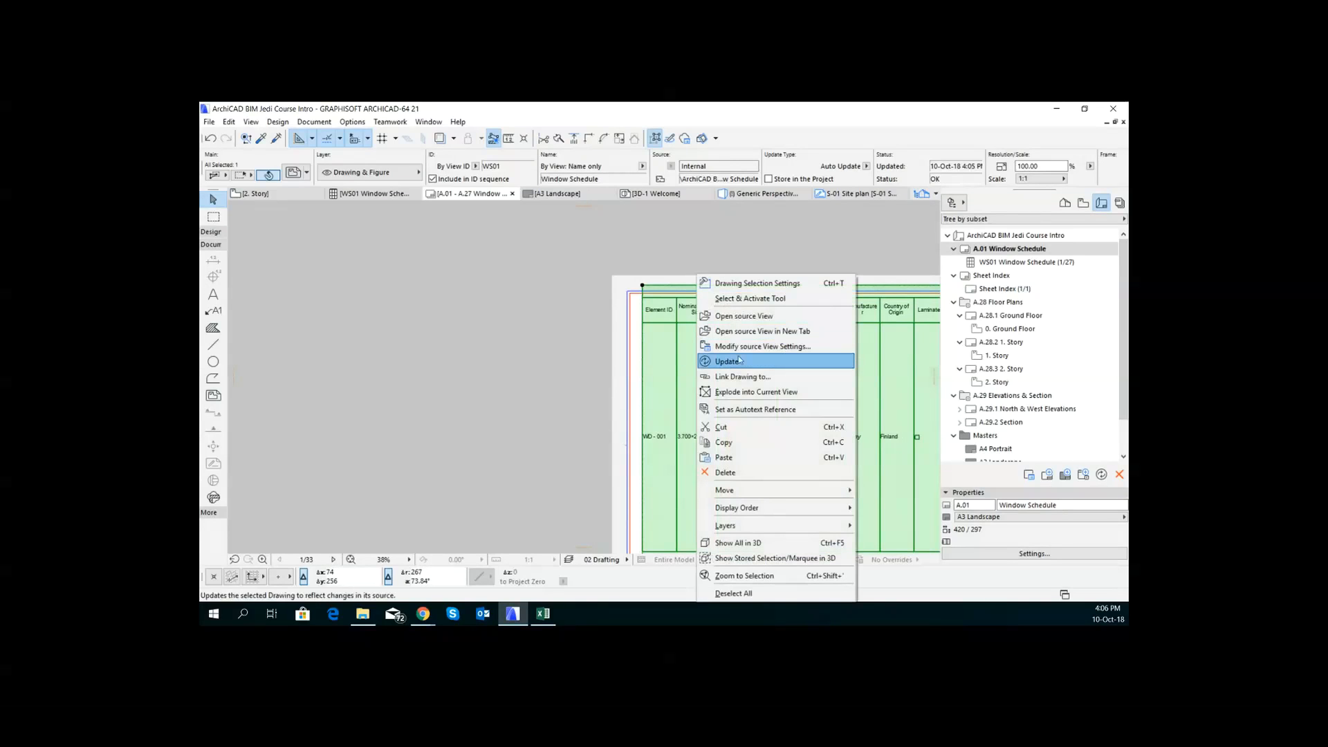
click(747, 322)
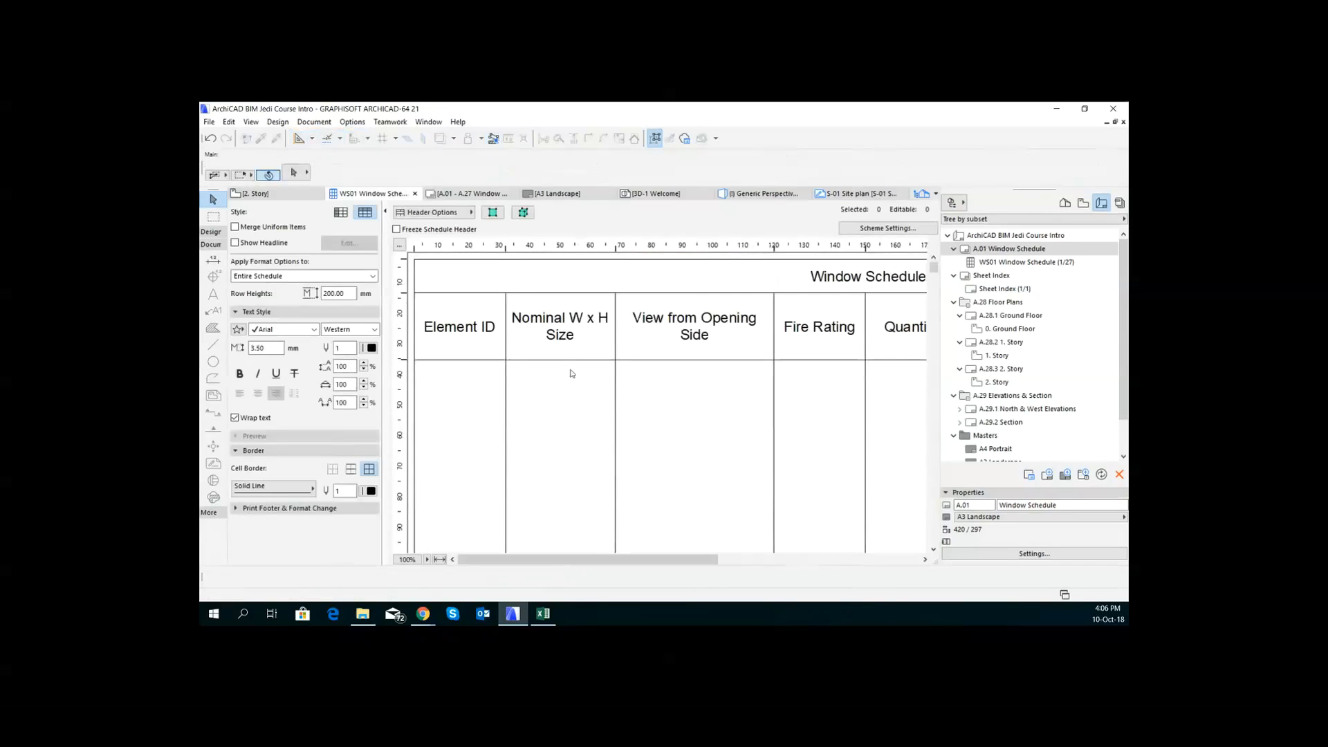
scroll(573, 377, down, 5)
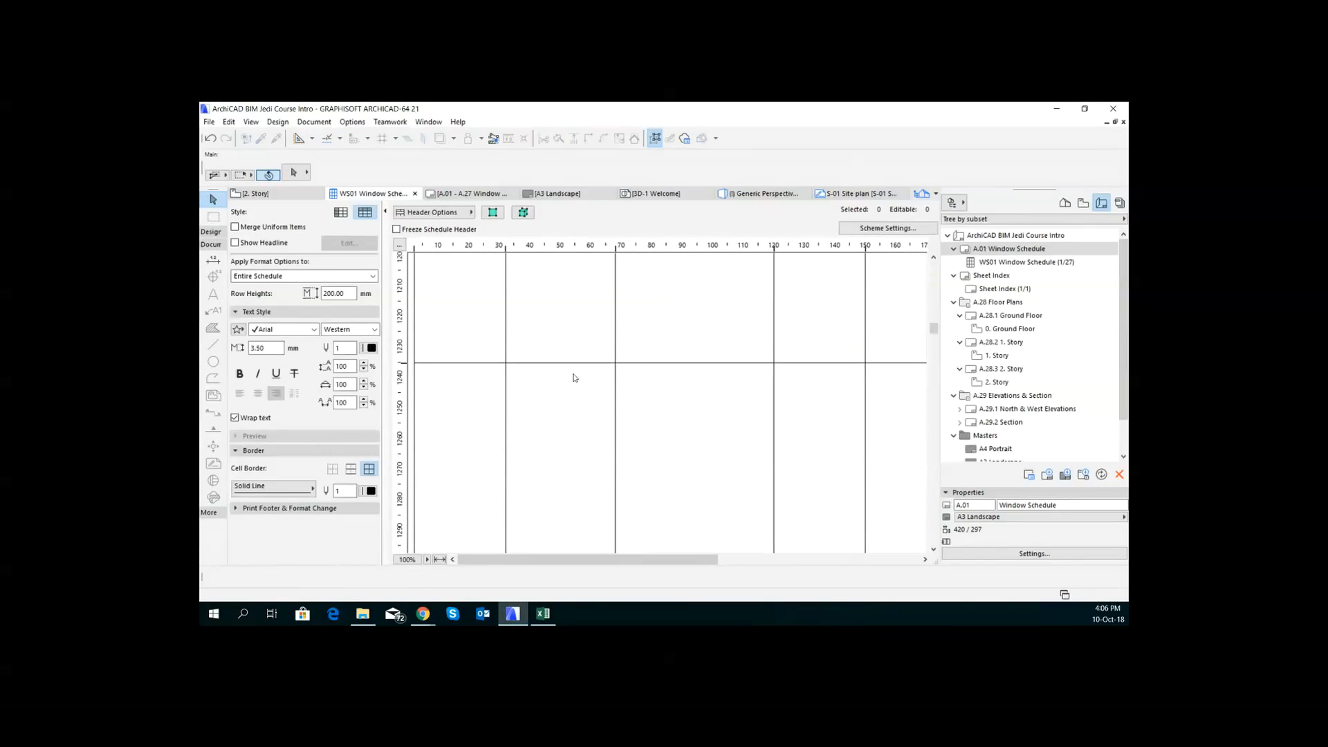
click(342, 214)
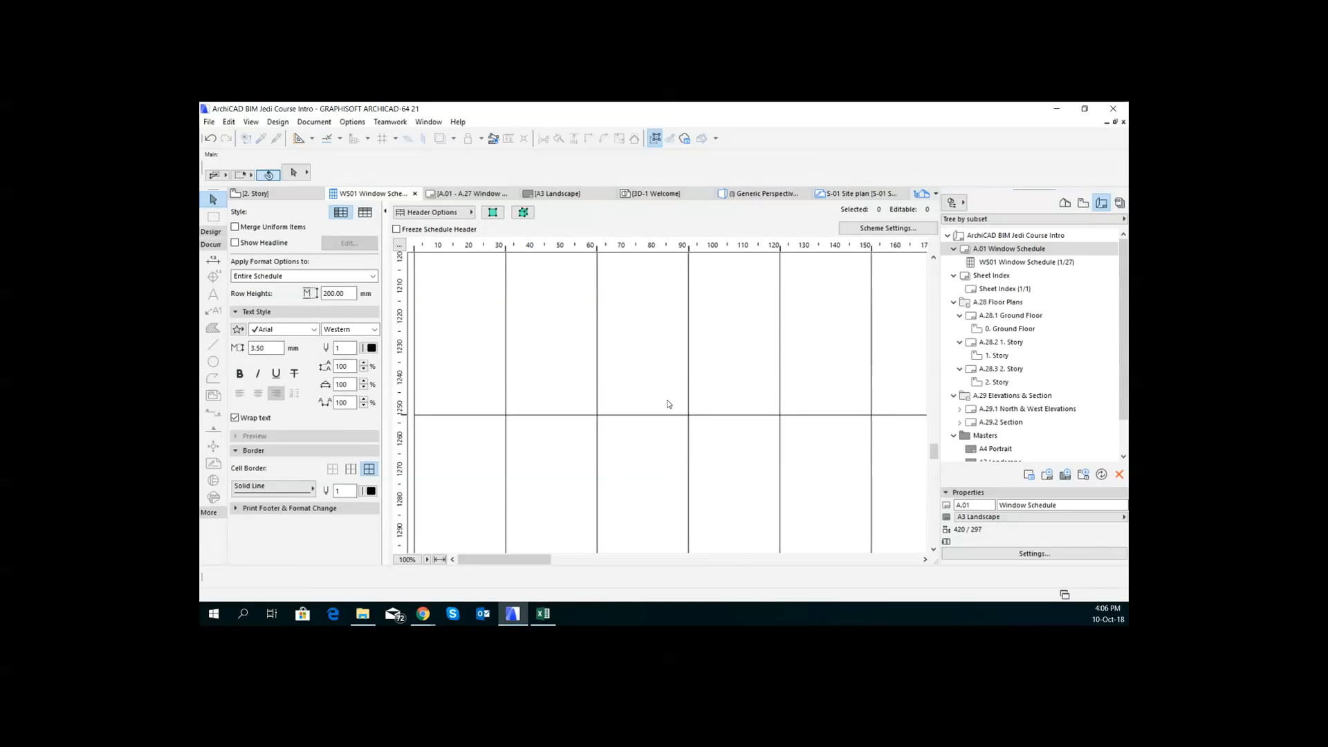
Step: Set the row heights of the entire WS01 schedule to 25 mm
scroll(650, 408, down, 5)
scroll(637, 411, up, 15)
drag(354, 294, 326, 294)
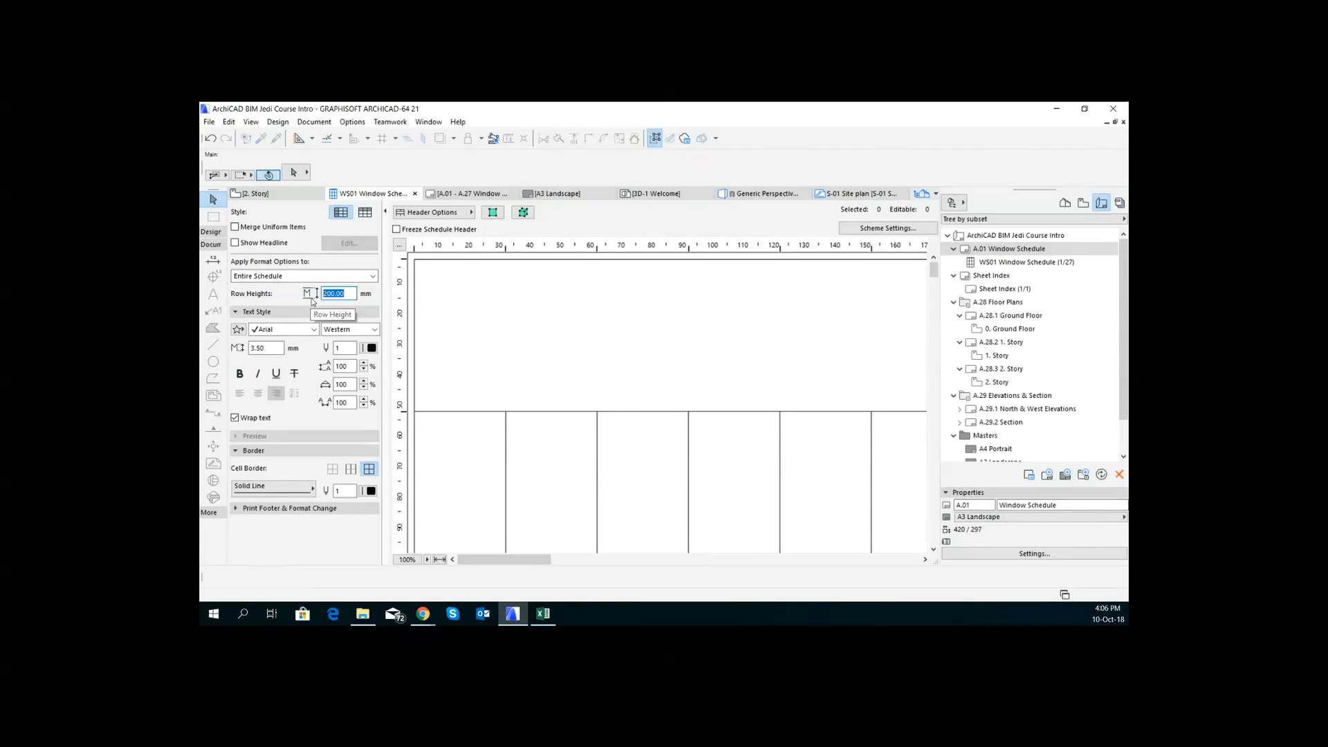
text(25)
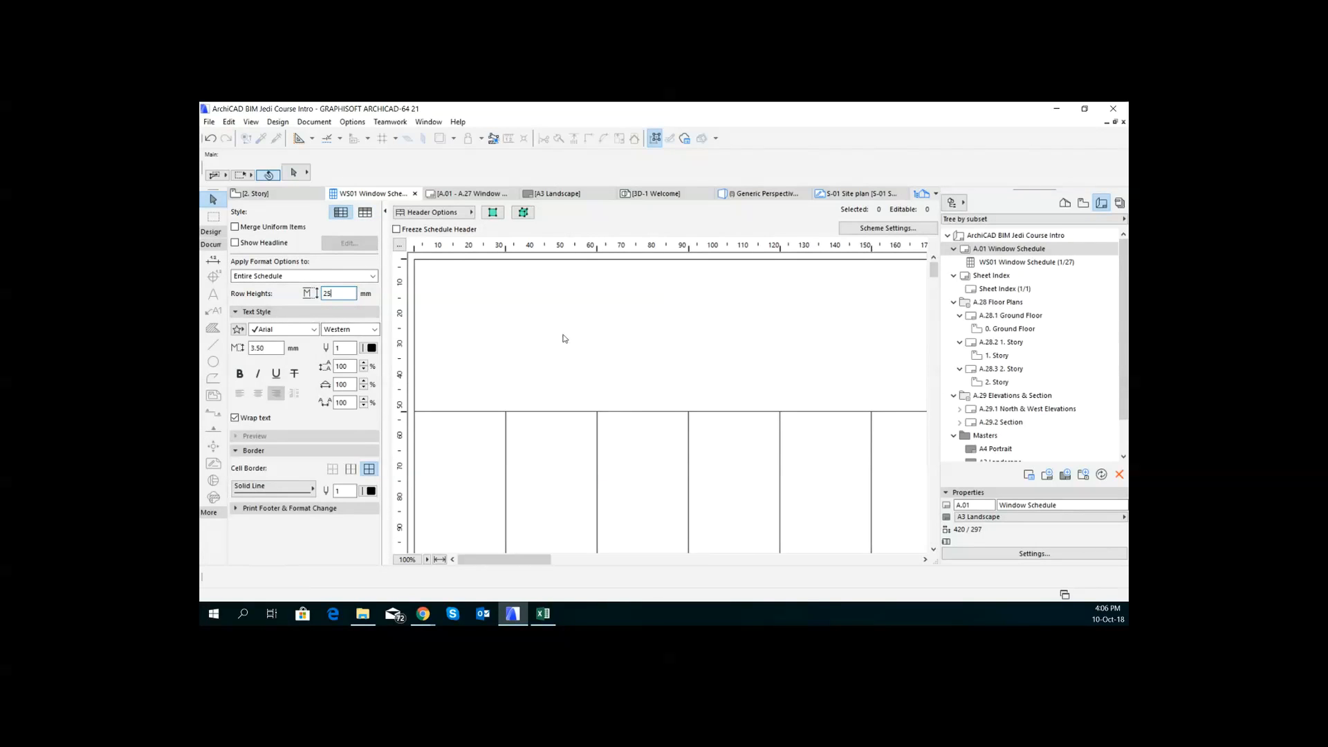
key(Return)
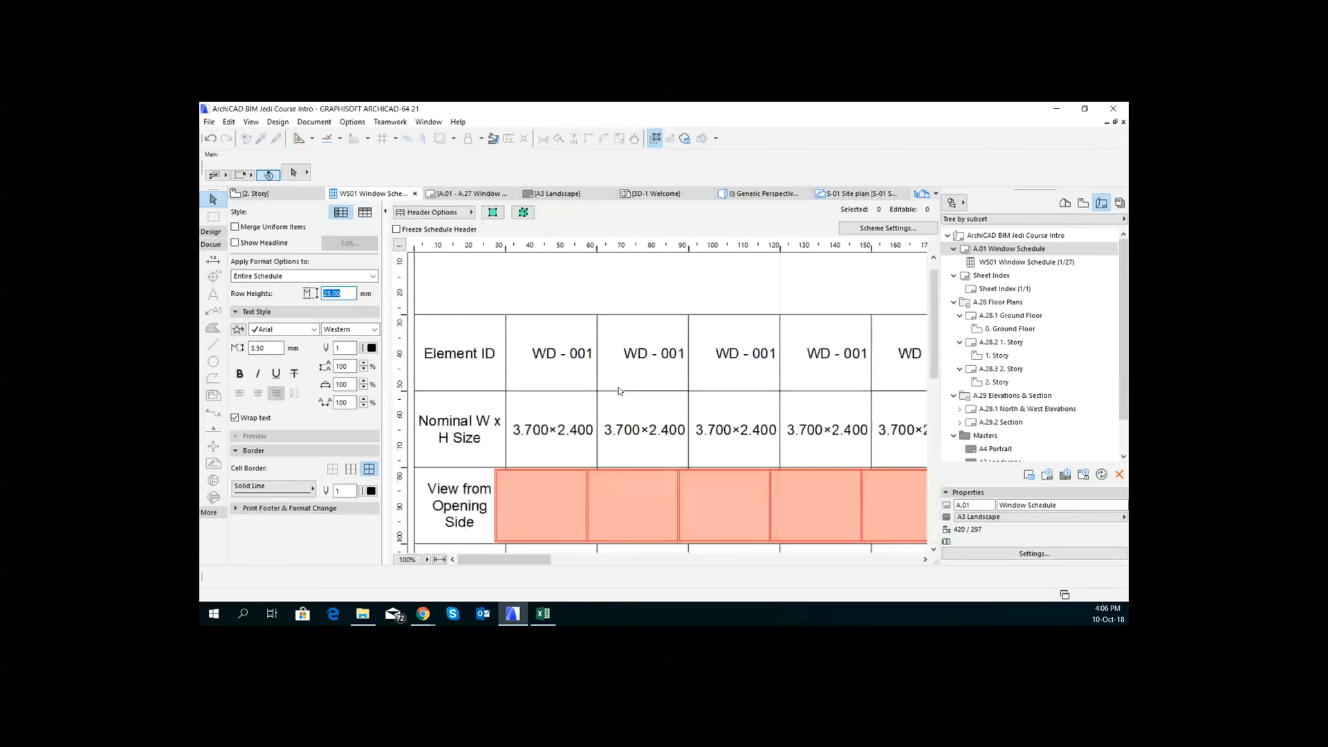
Step: Increase the View from Opening Side row's height to about 50 mm and widen the first window column to about 44 mm
click(465, 450)
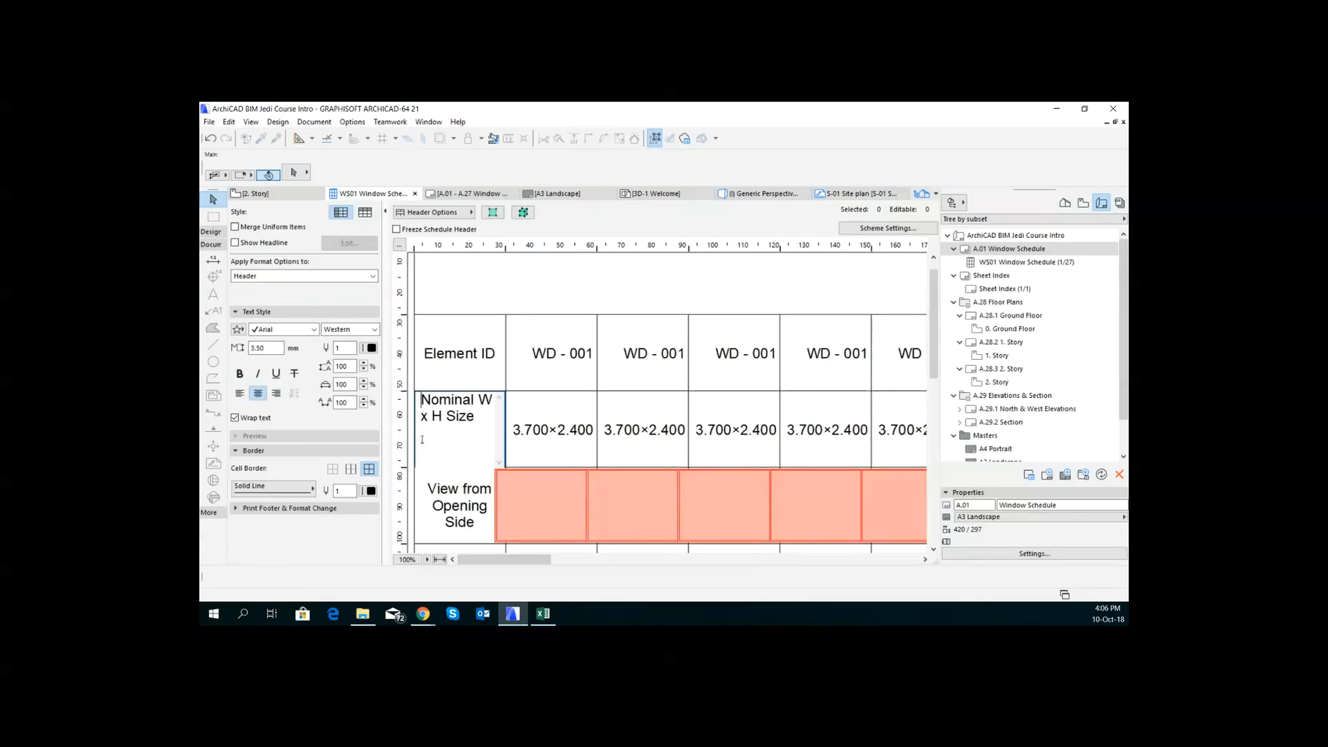
scroll(526, 384, down, 5)
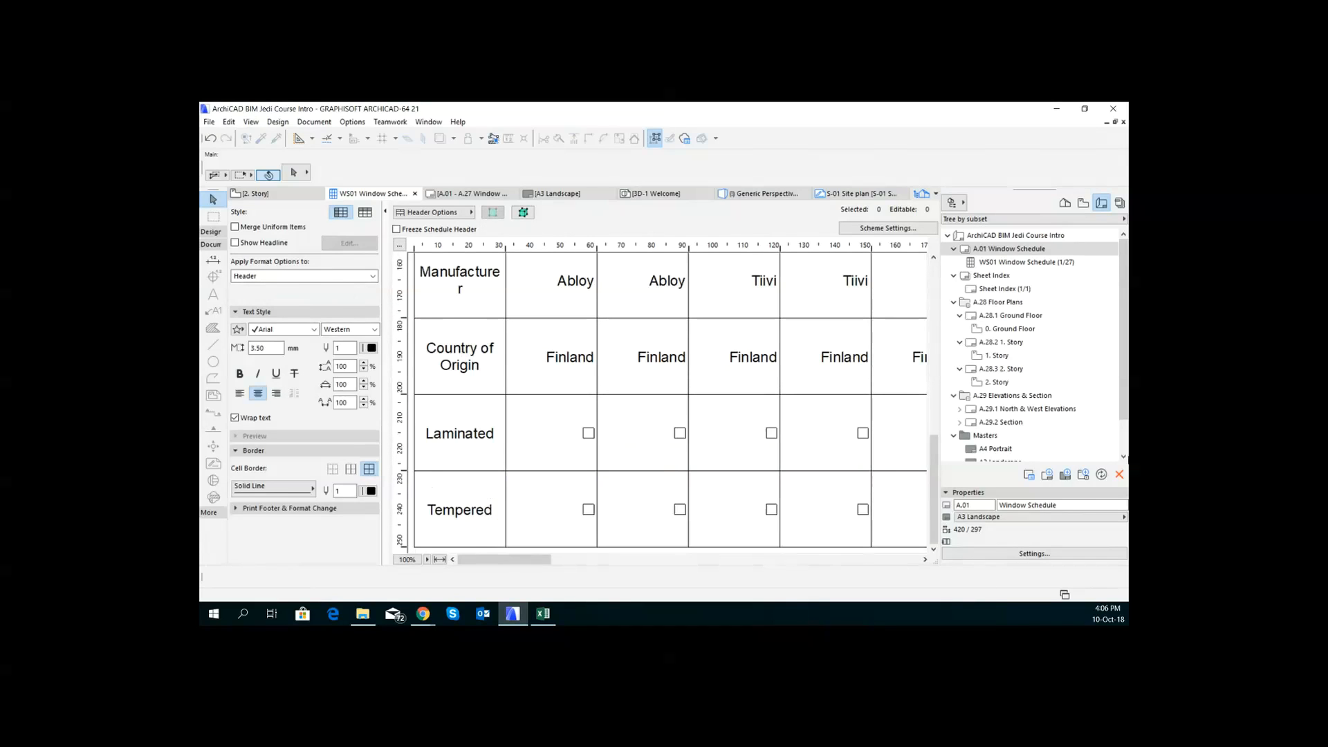
scroll(930, 478, up, 5)
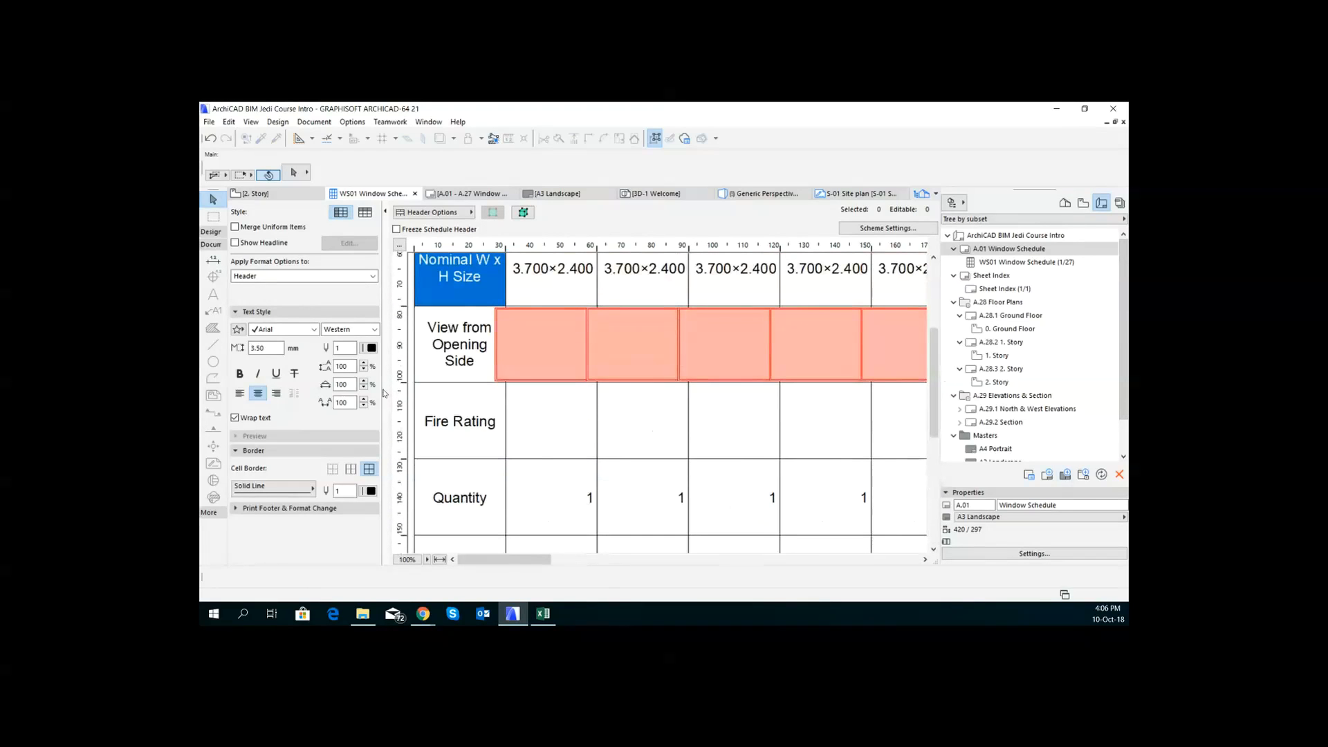
drag(404, 383, 405, 459)
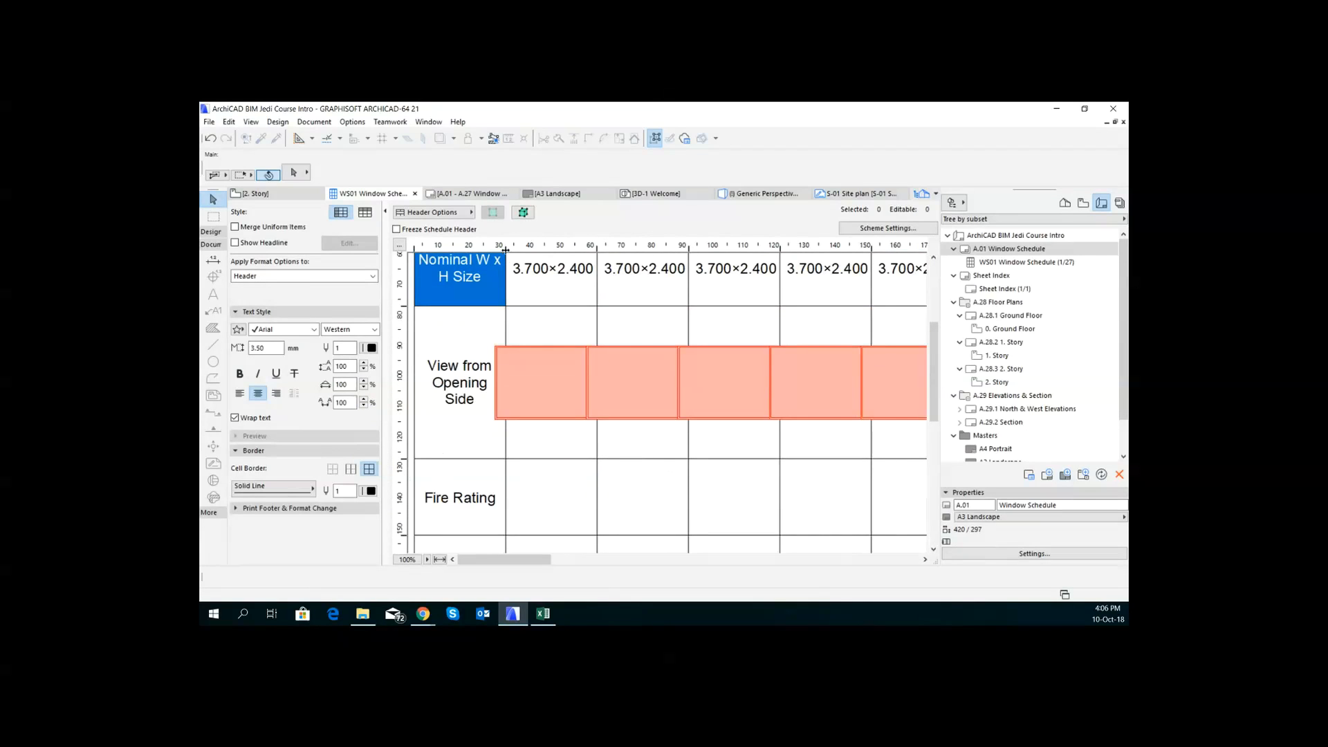
drag(598, 247, 637, 248)
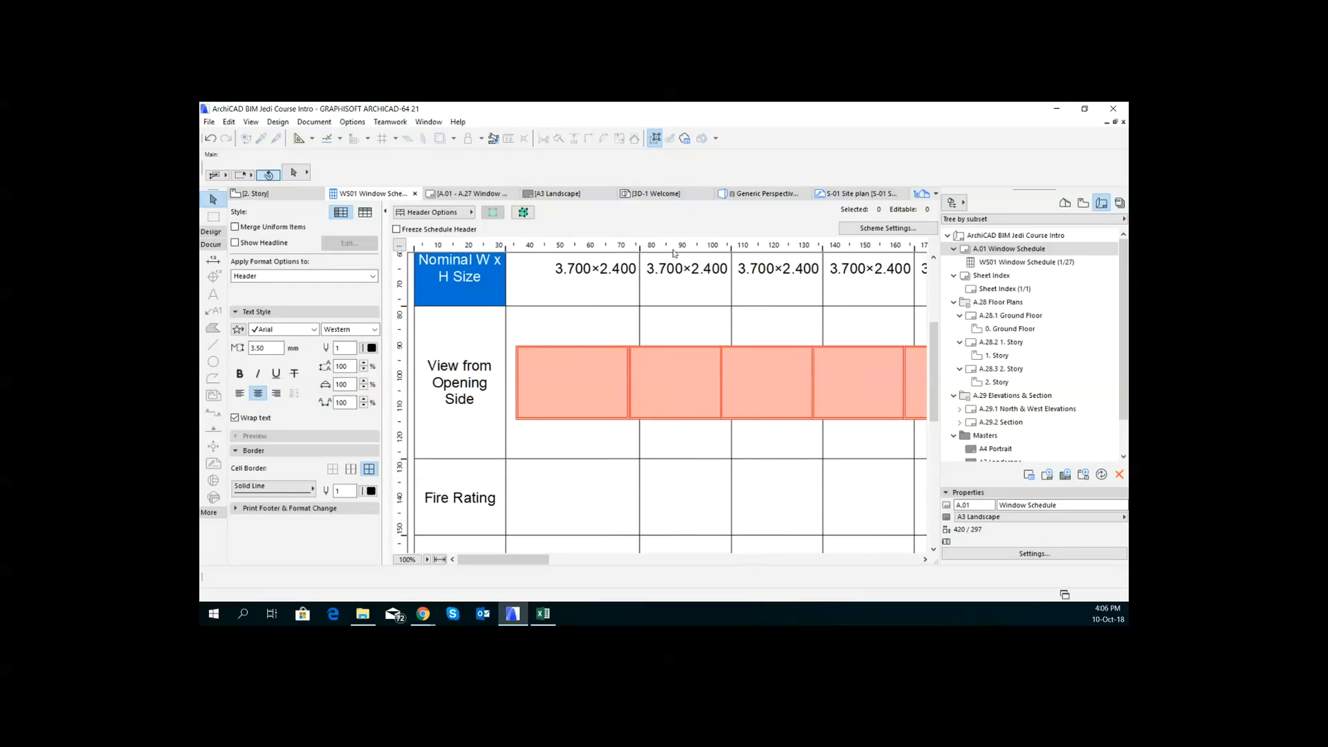
Step: Return to the A.01 Window Schedule layout and examine how the transposed schedule fits on the A3 sheet
click(557, 193)
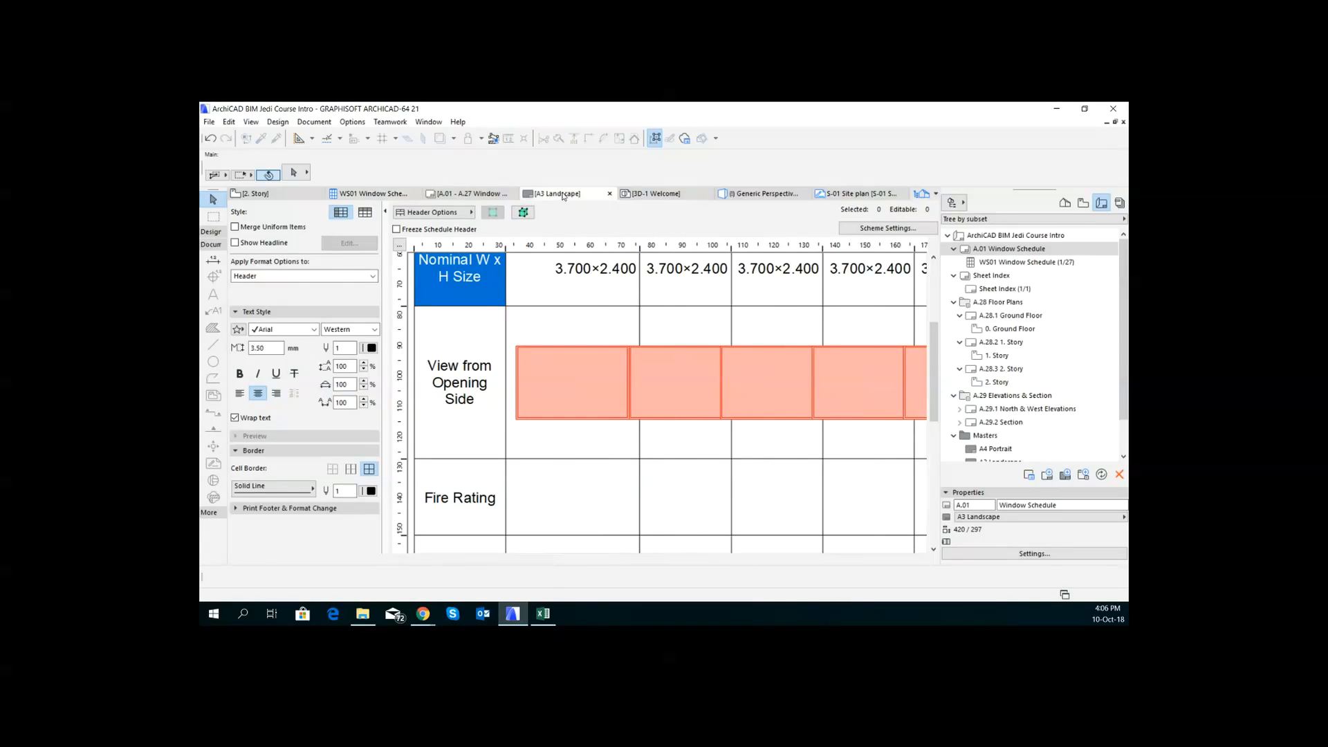
click(458, 194)
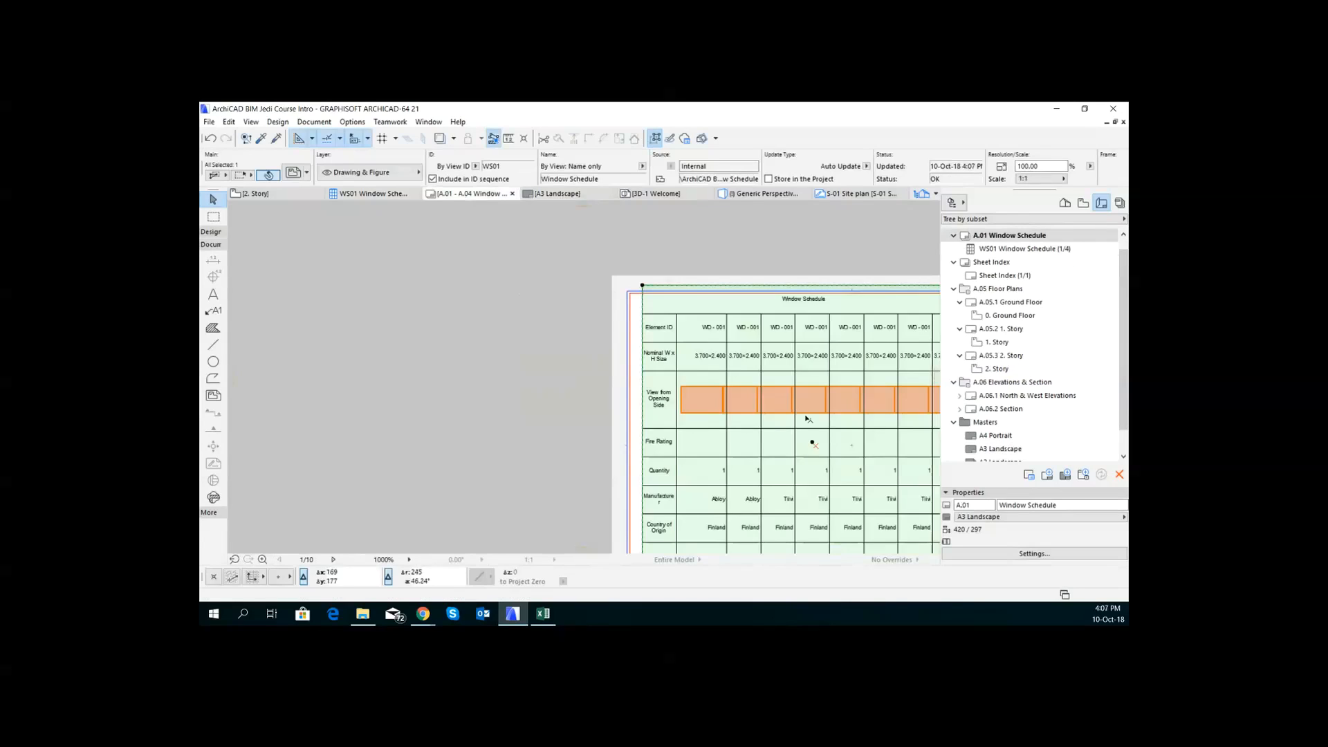
scroll(809, 432, down, 2)
middle_drag(828, 445, 660, 402)
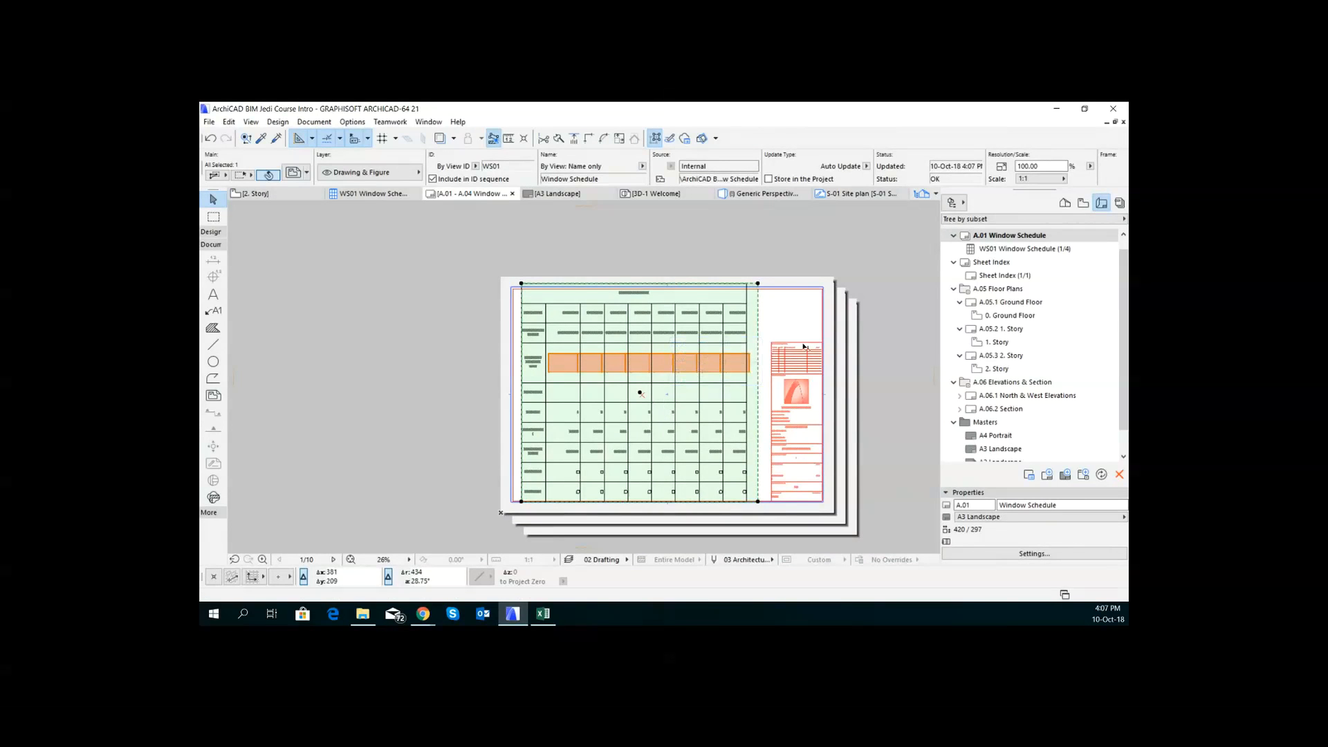
scroll(751, 348, up, 2)
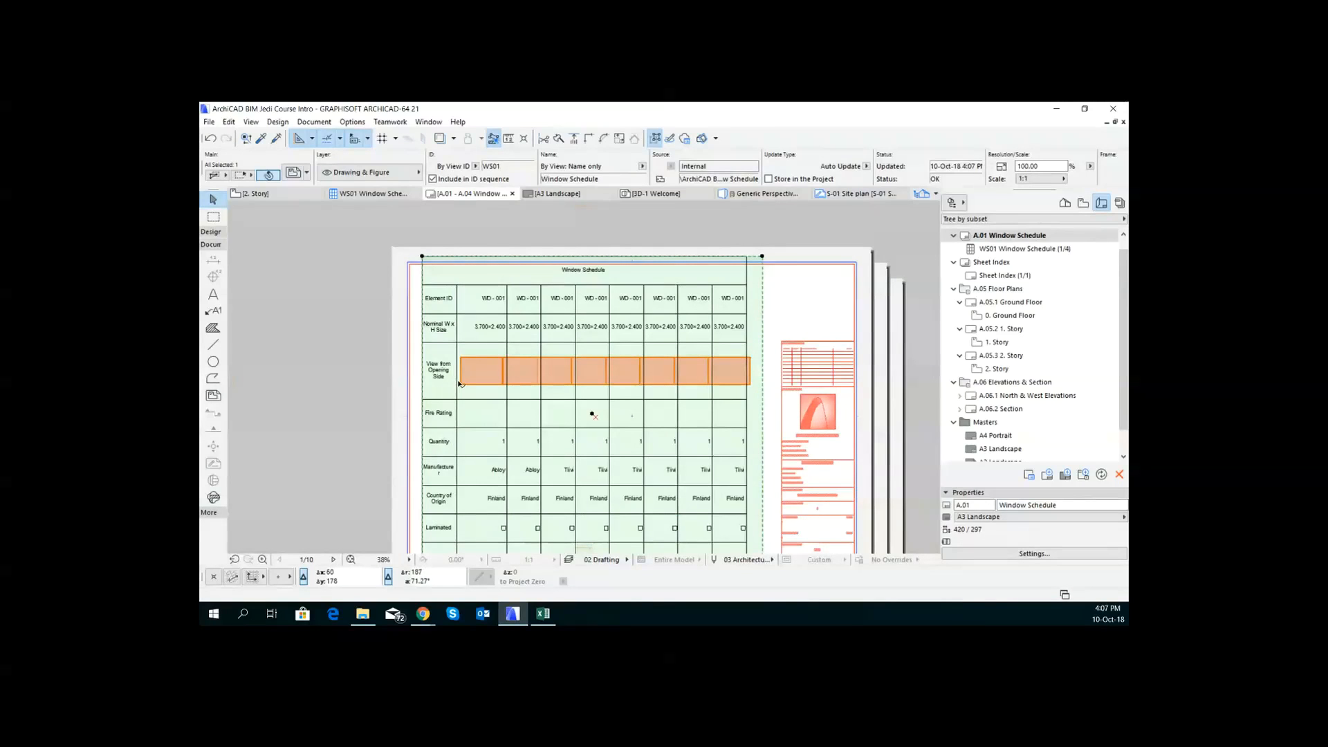
Step: Open the placed schedule drawing's source view and select the first window's View from Opening Side preview
right_click(462, 384)
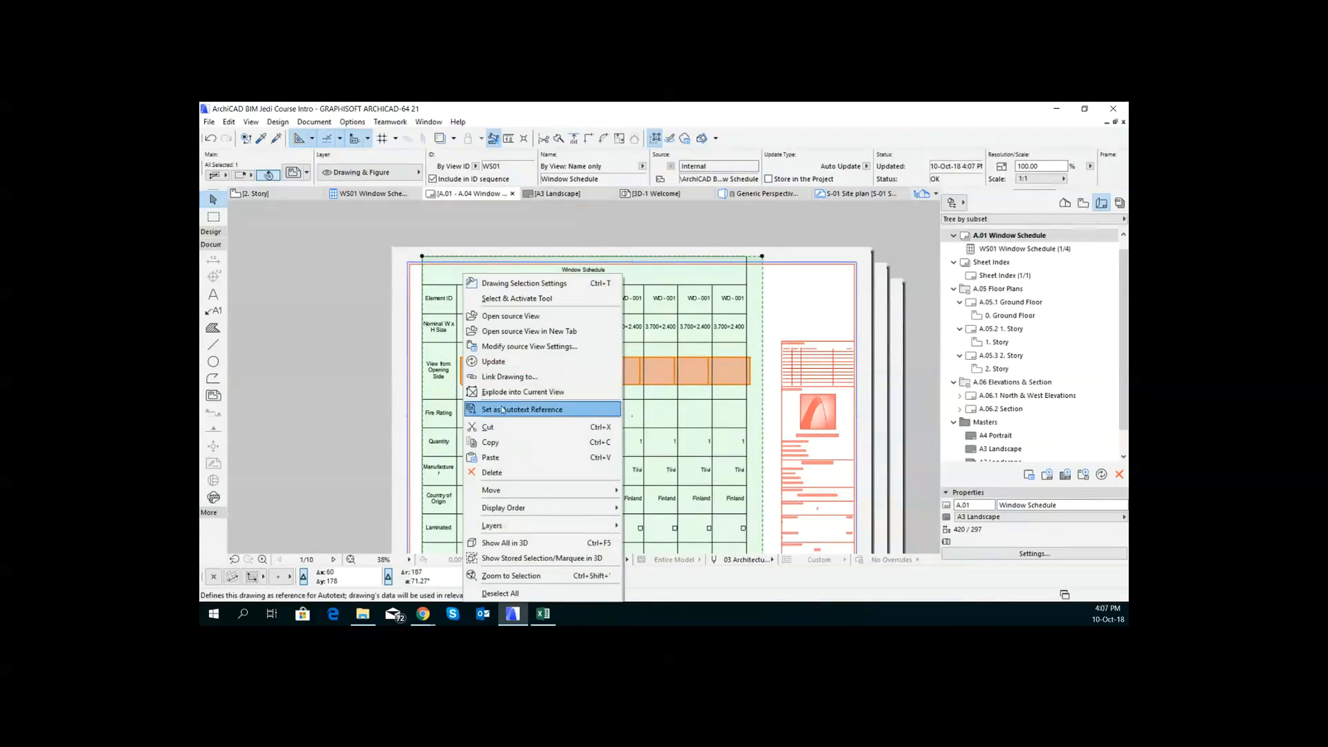
click(518, 318)
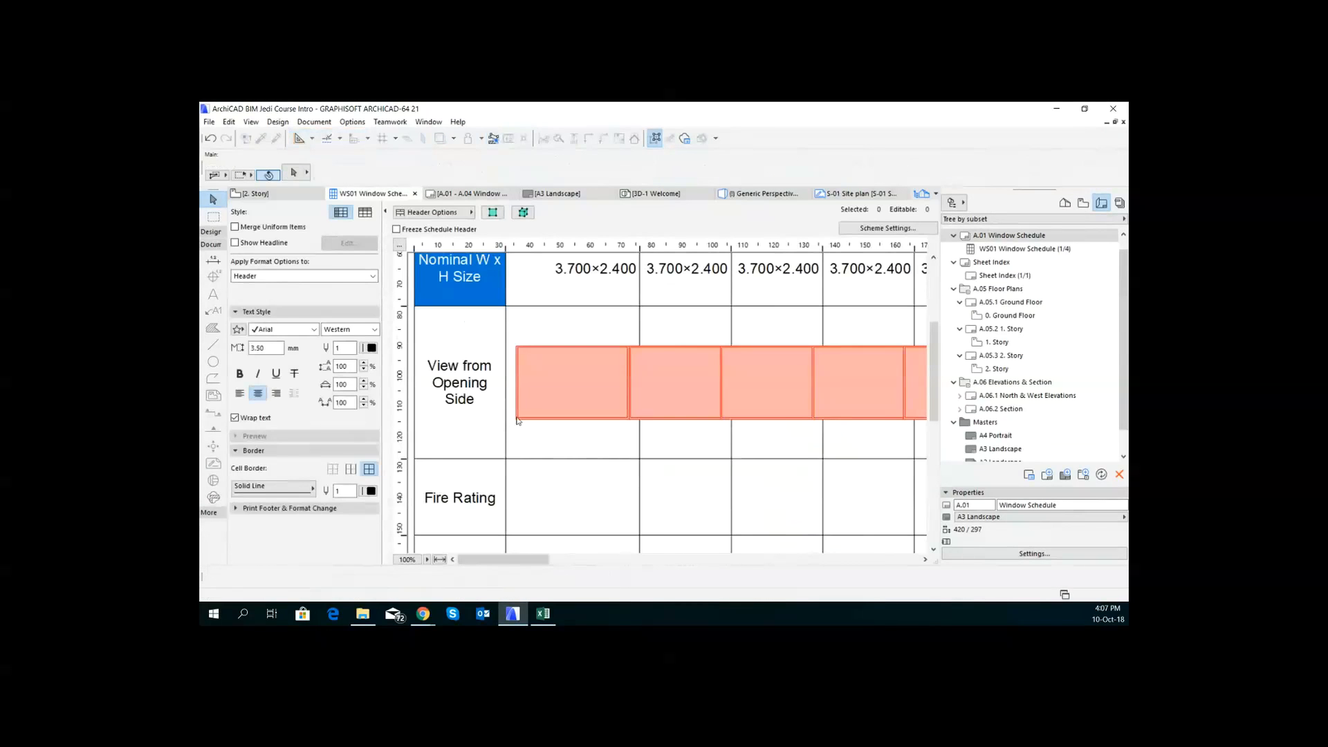
click(518, 422)
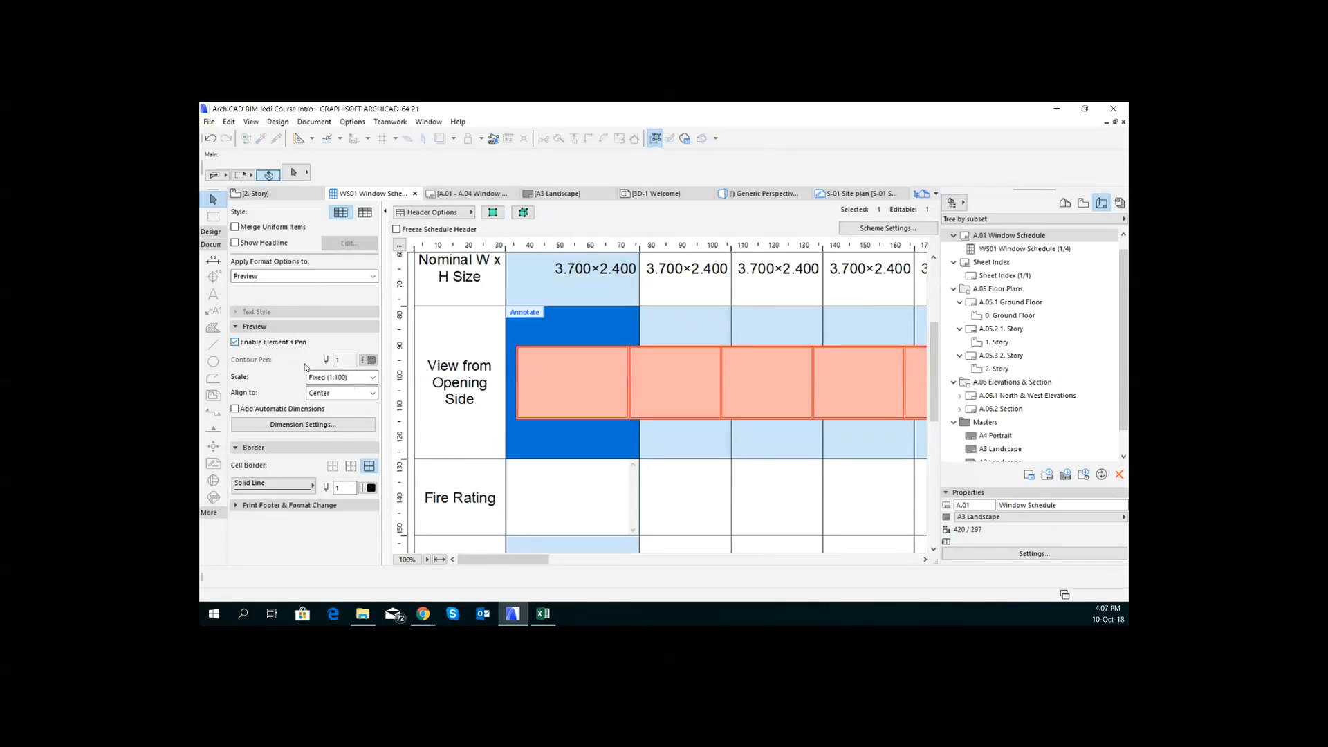
Step: Try the To Fit scale on the View from Opening Side previews and restore Fixed (1:100)
click(373, 378)
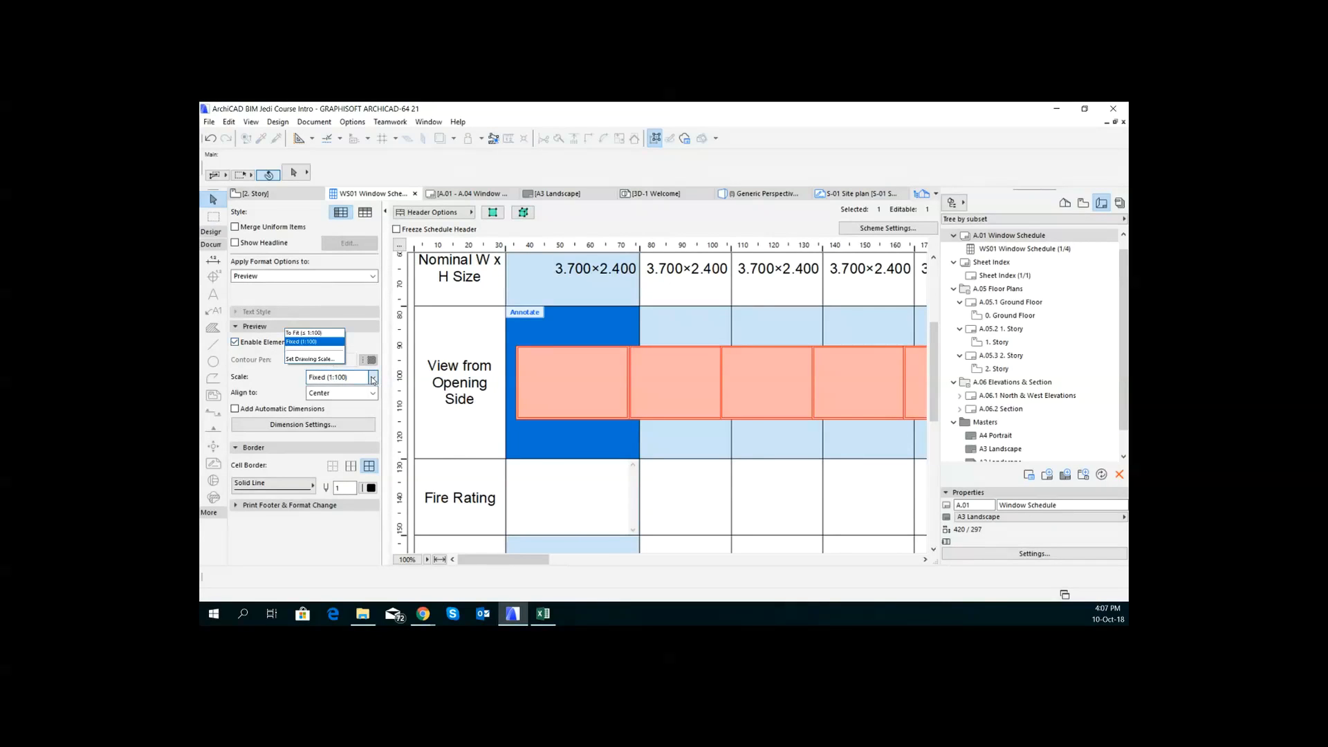
click(302, 333)
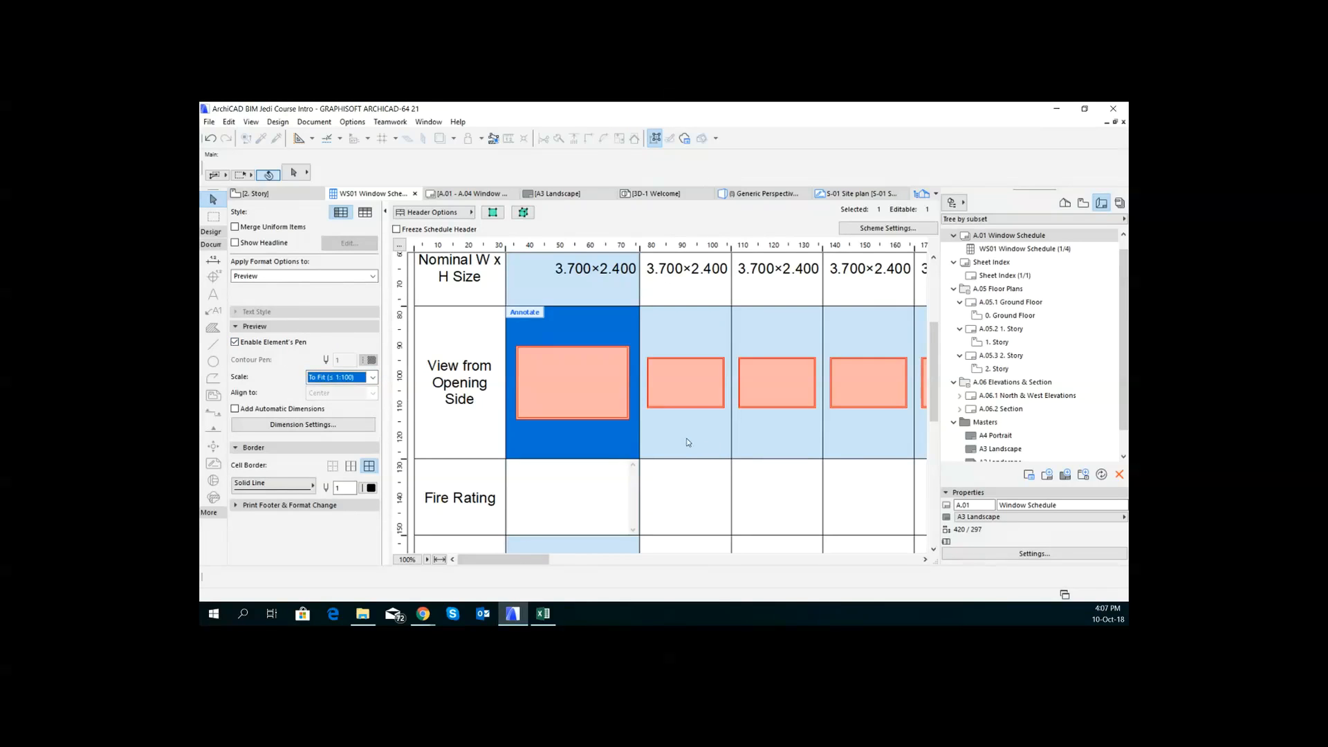
click(353, 379)
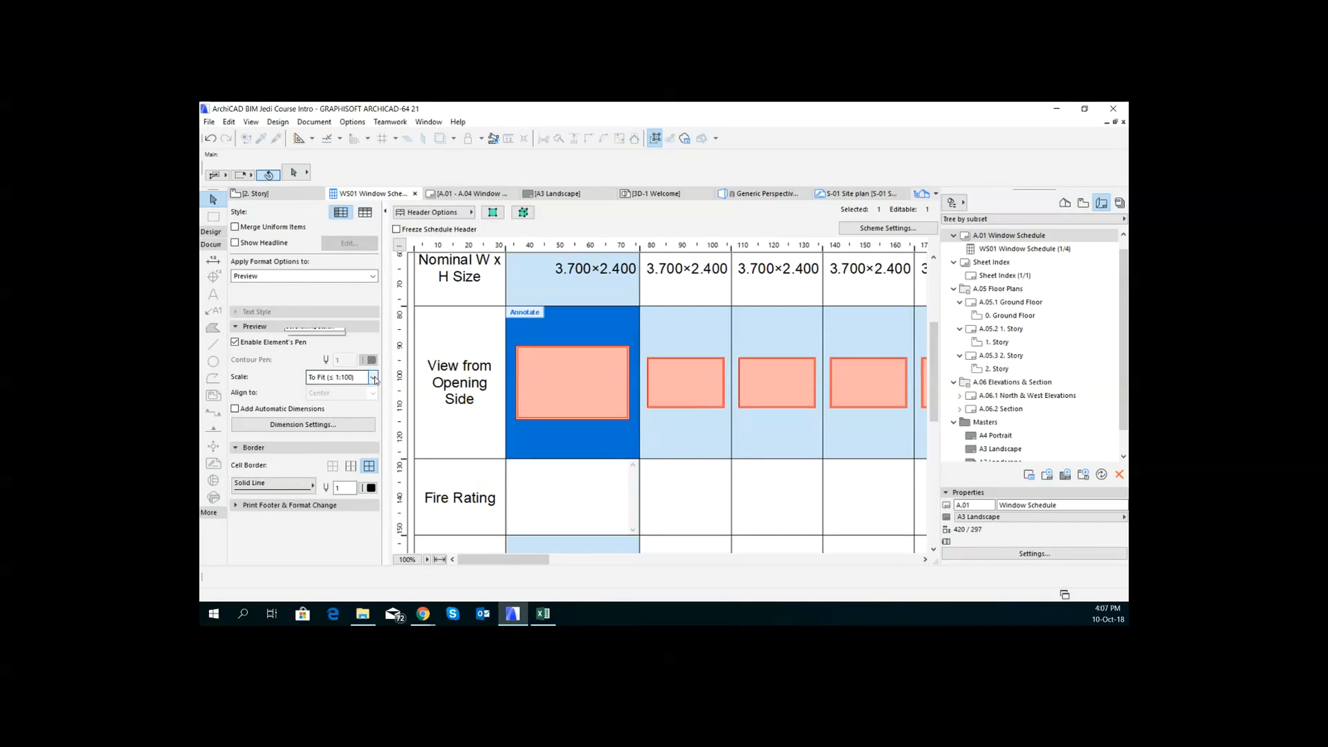
click(325, 342)
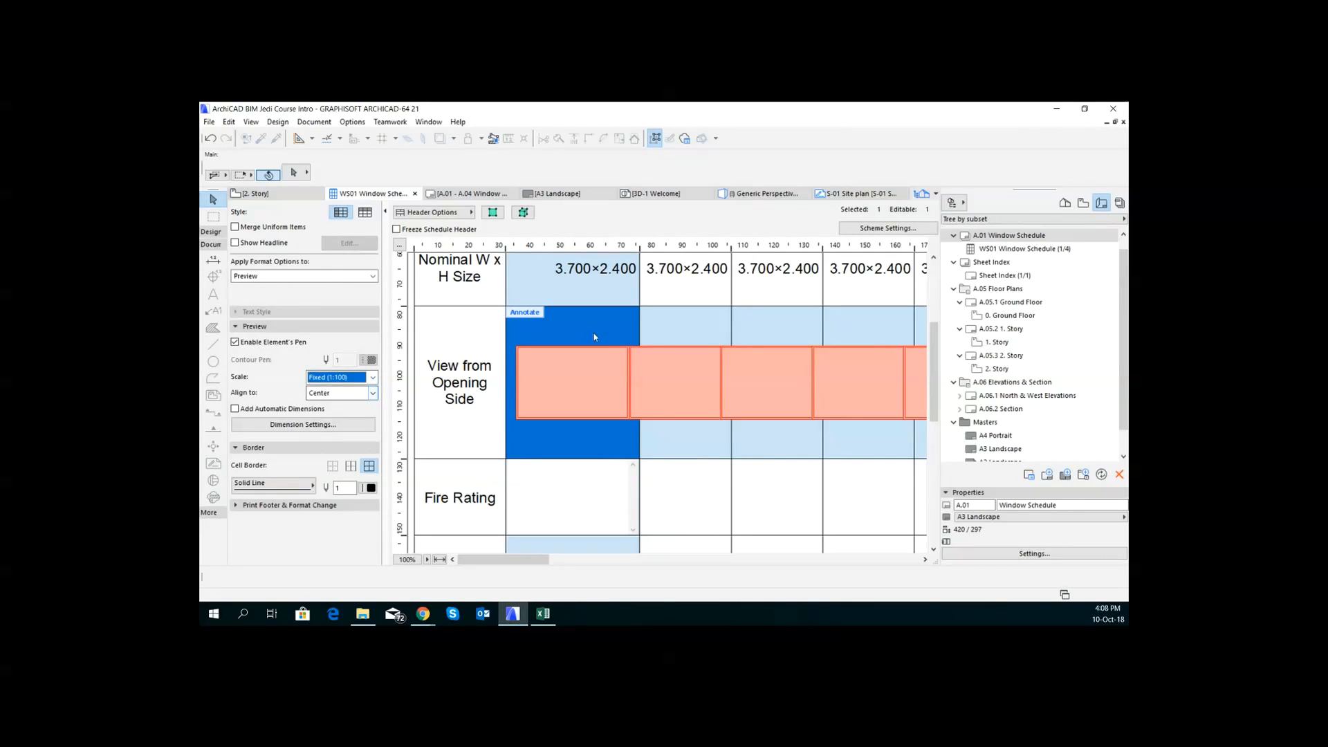
Step: Widen the first window column to about 58 mm and open its preview for annotation
drag(639, 250, 682, 250)
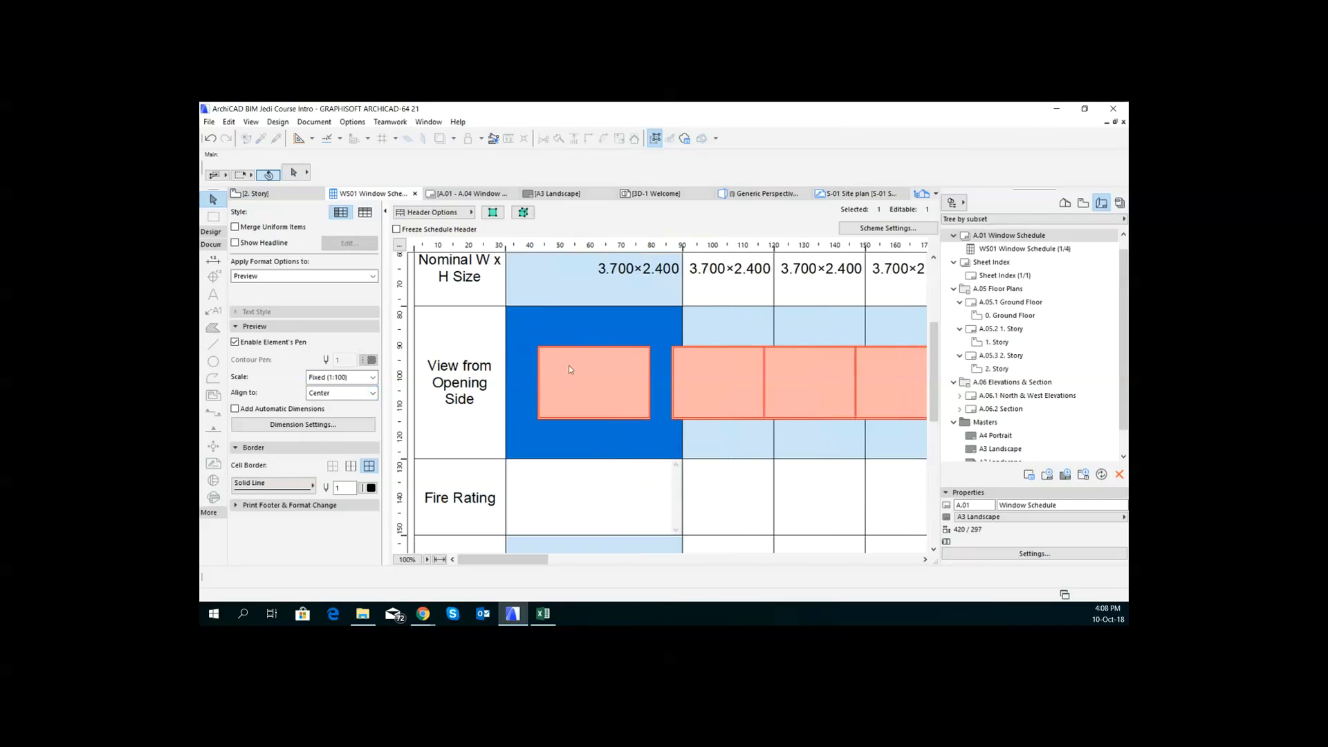
double_click(569, 365)
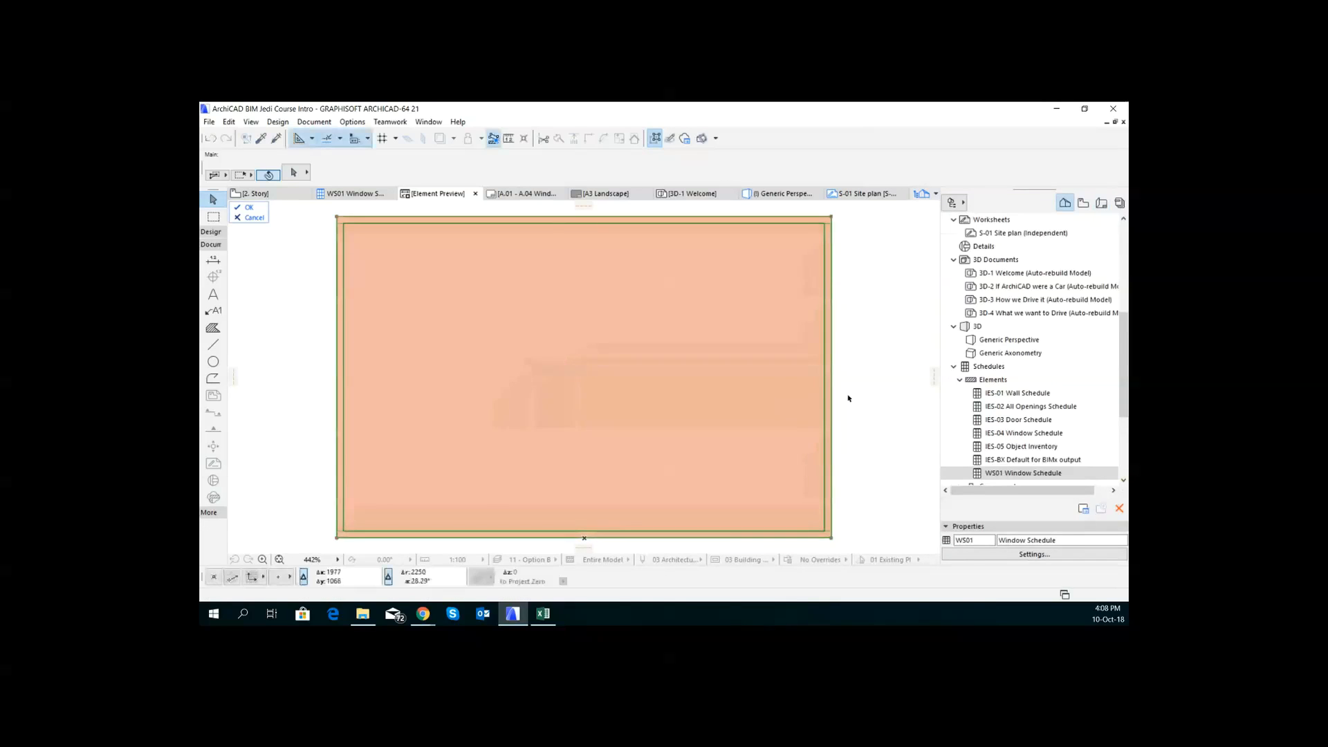
scroll(848, 397, down, 3)
click(803, 380)
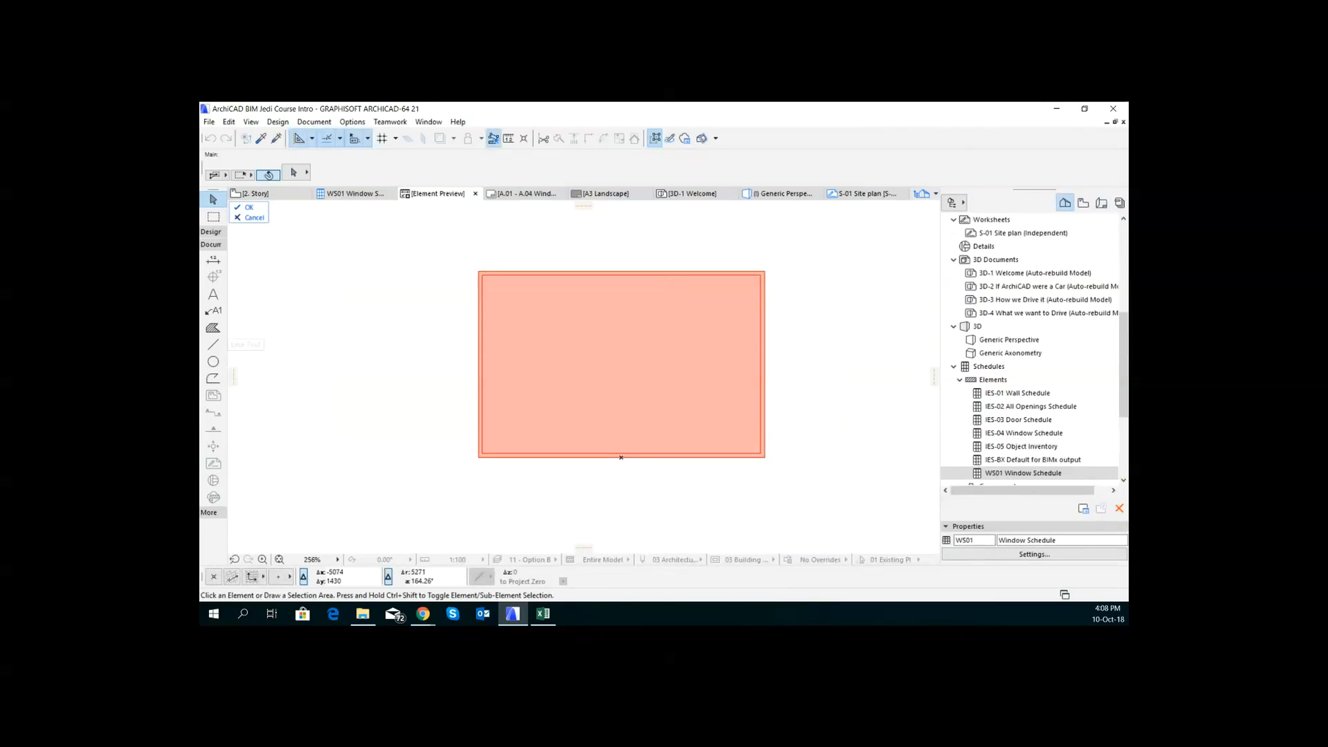
Step: Dimension the window preview's overall width above it and its overall height along its left side
click(213, 294)
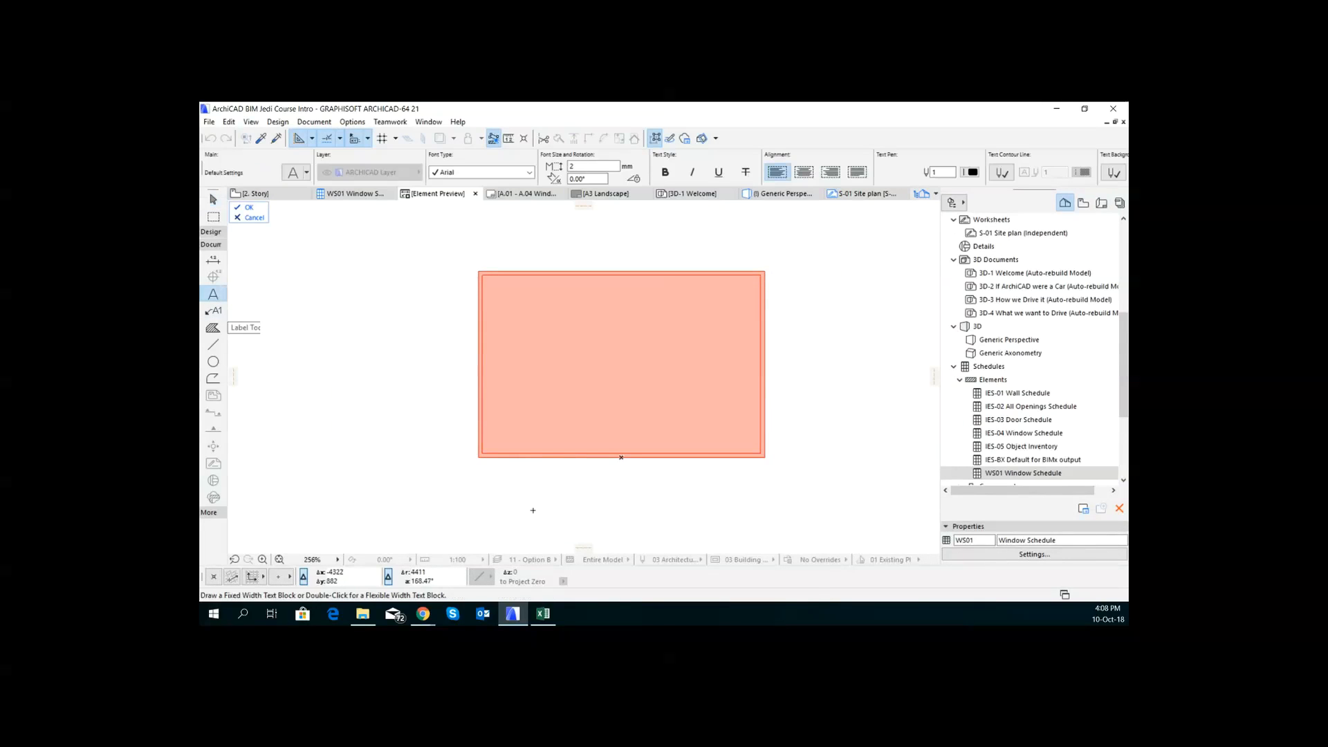
click(213, 259)
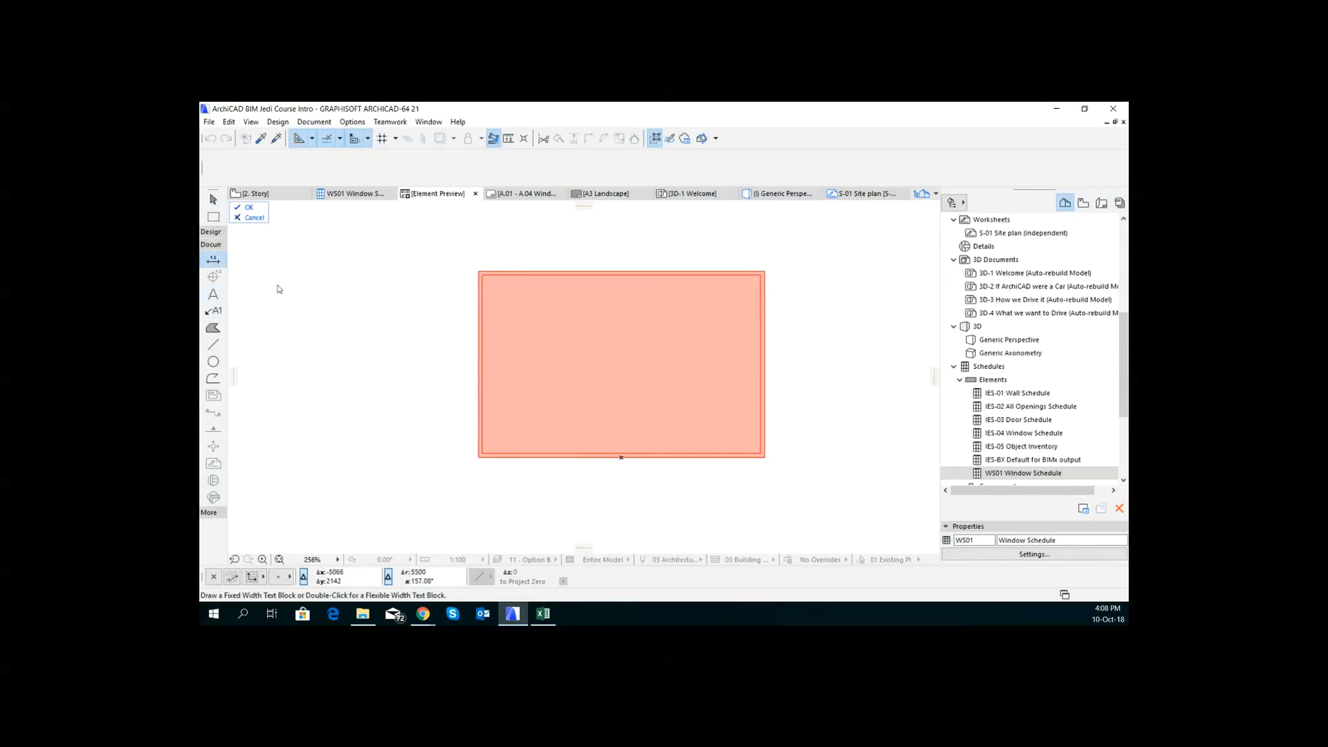
click(479, 272)
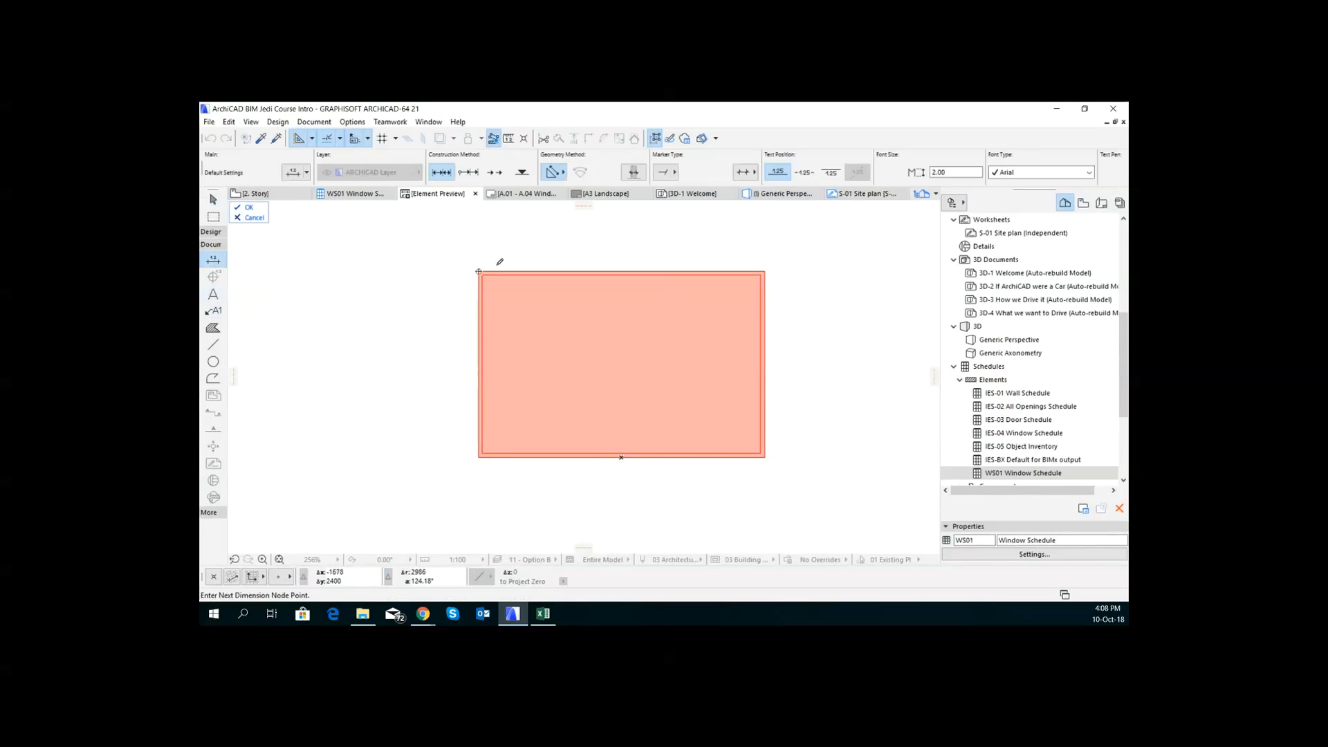
double_click(763, 271)
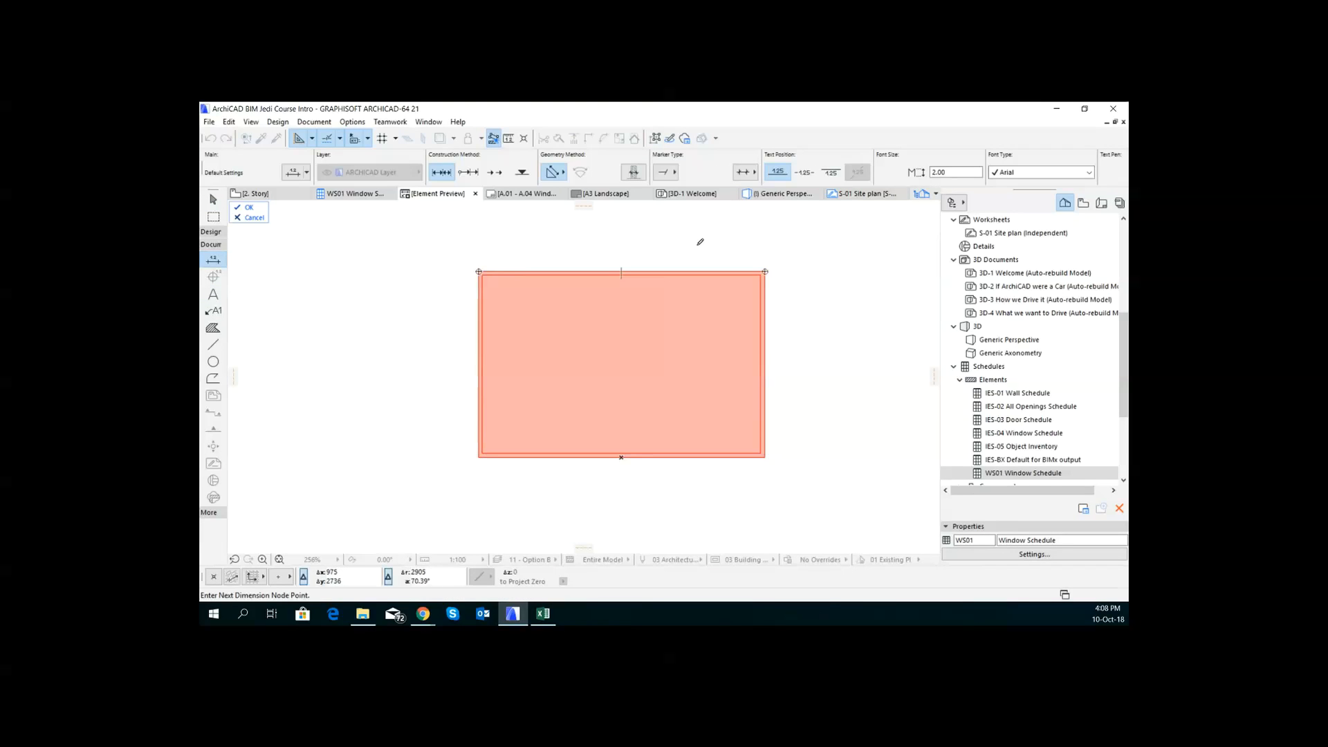
click(699, 242)
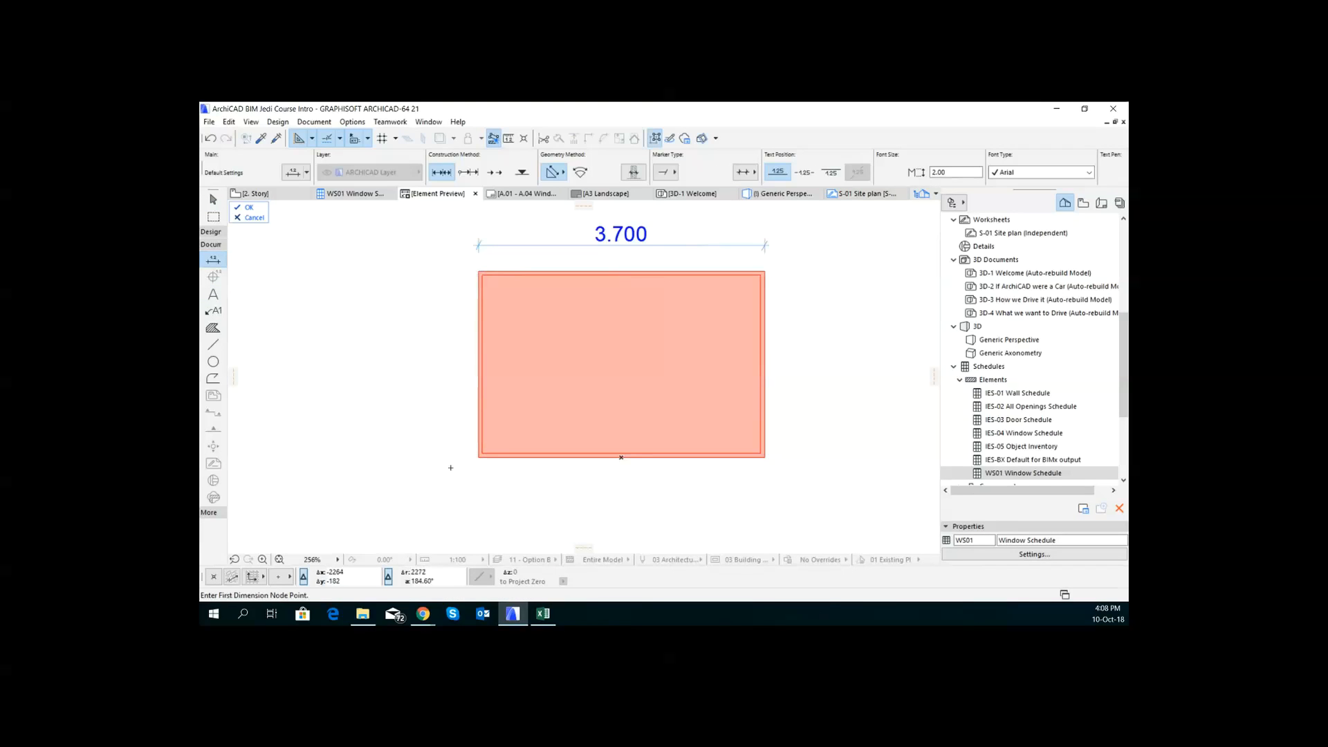
click(479, 458)
click(478, 272)
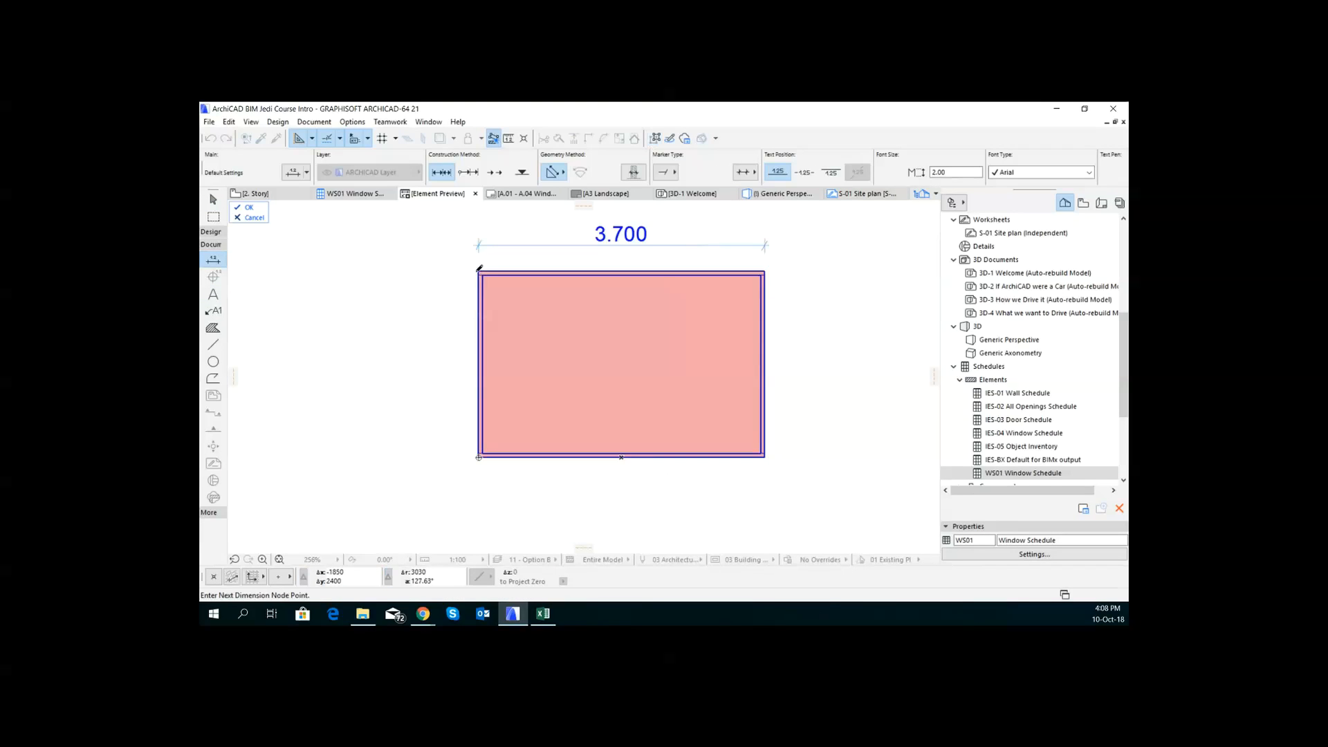
click(439, 351)
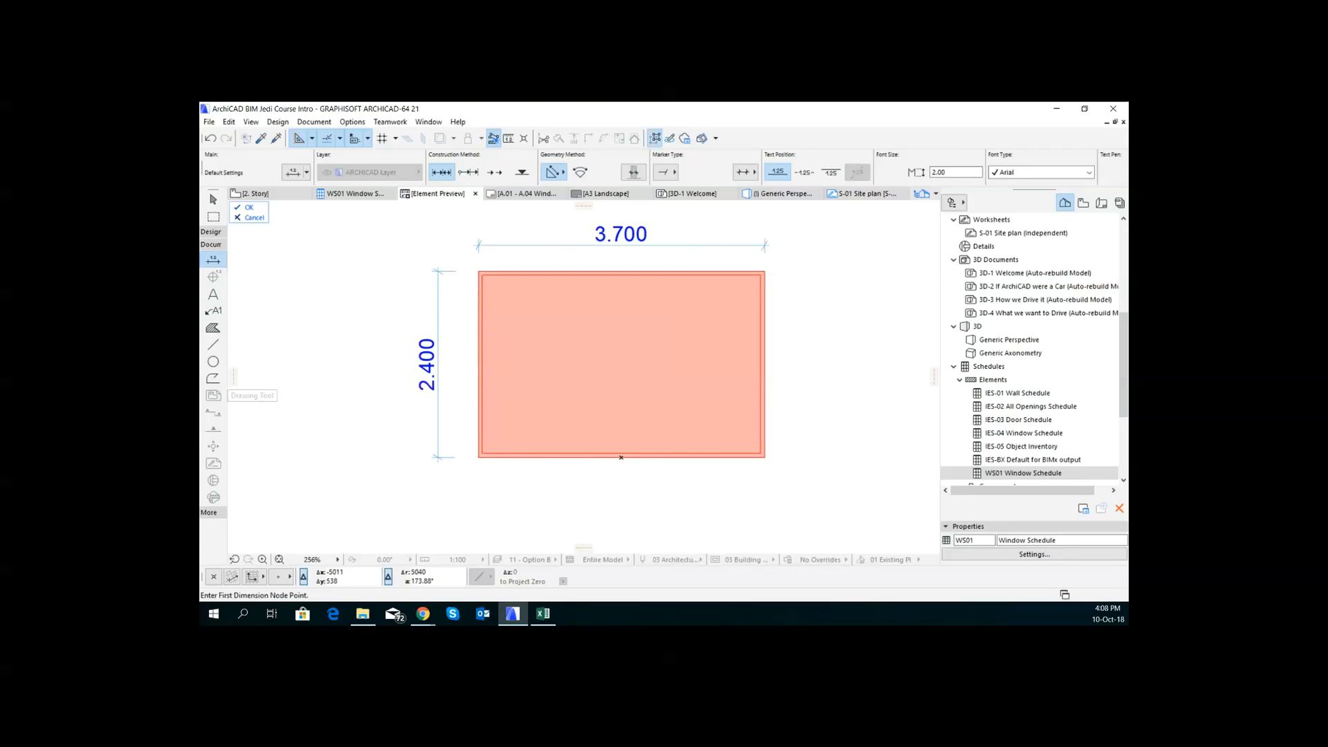
Step: Place a text block reading "Safety Glass" in the lower part of the window preview
click(213, 294)
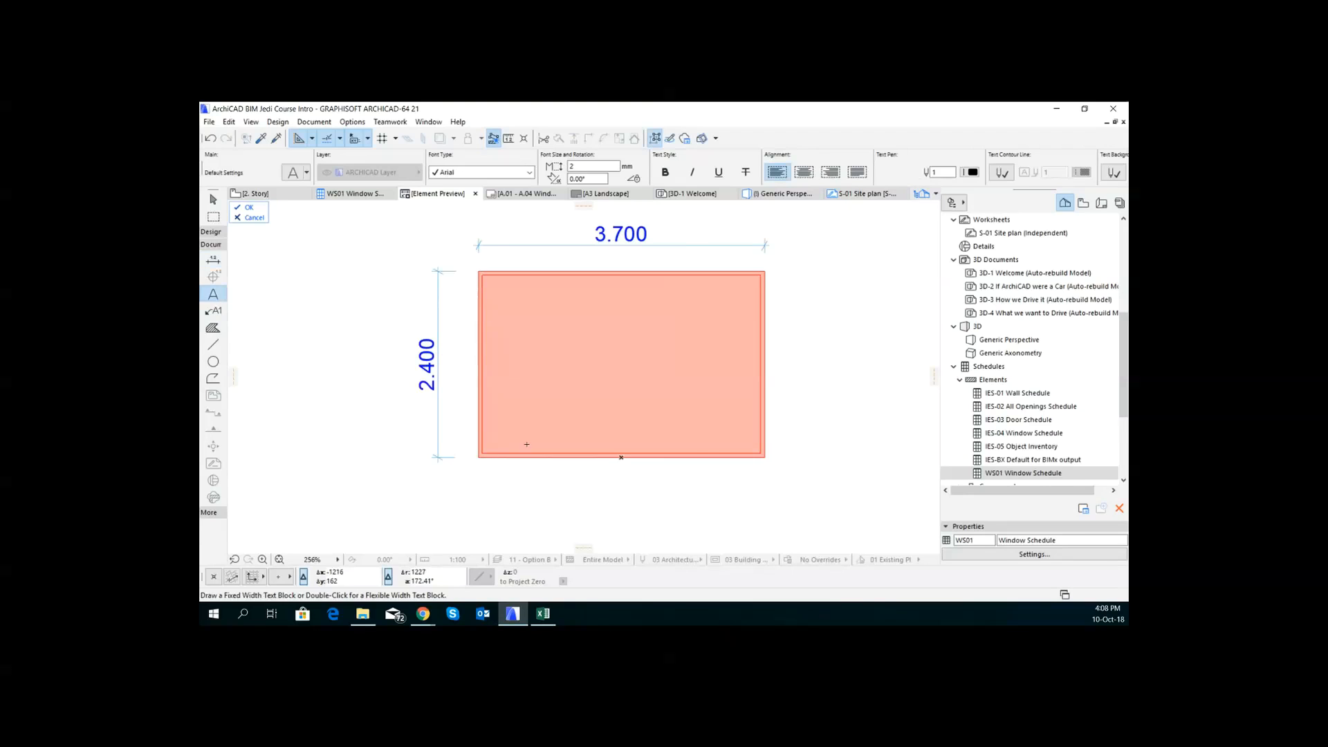
click(488, 448)
click(633, 404)
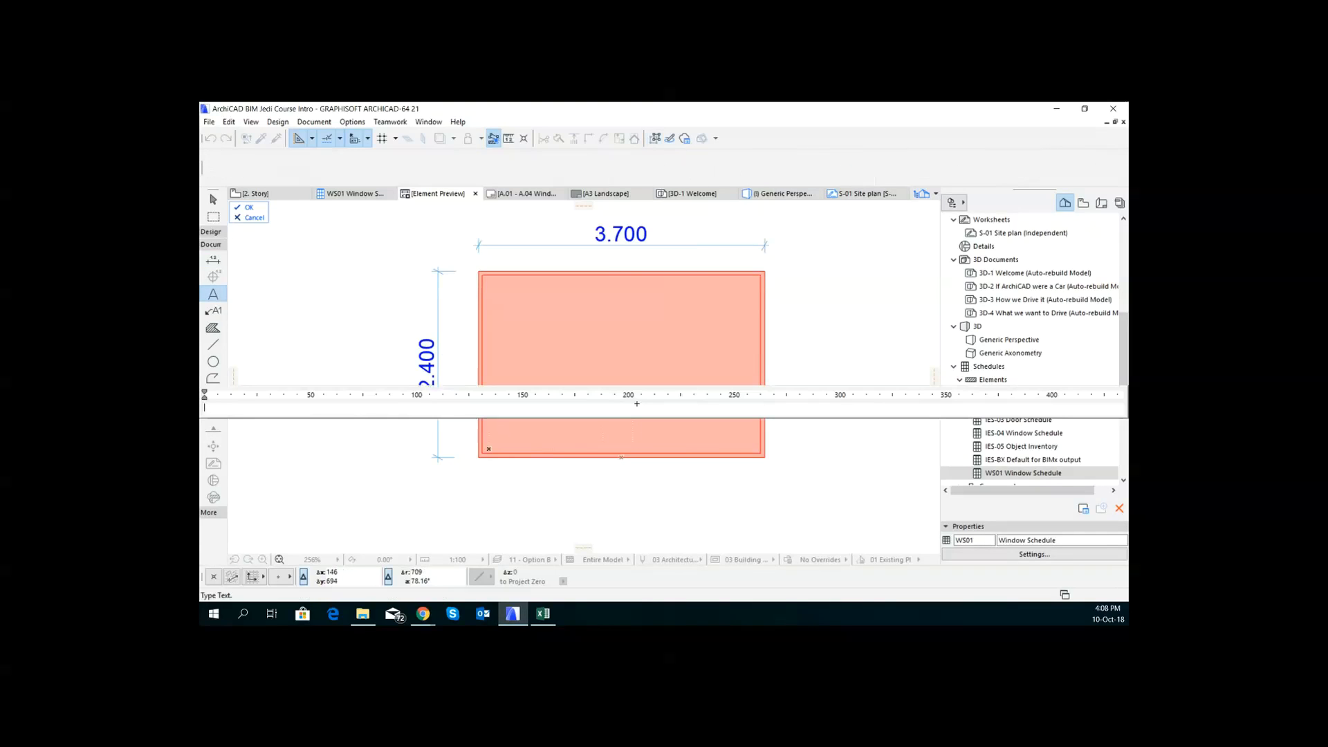
text(Safety Glass)
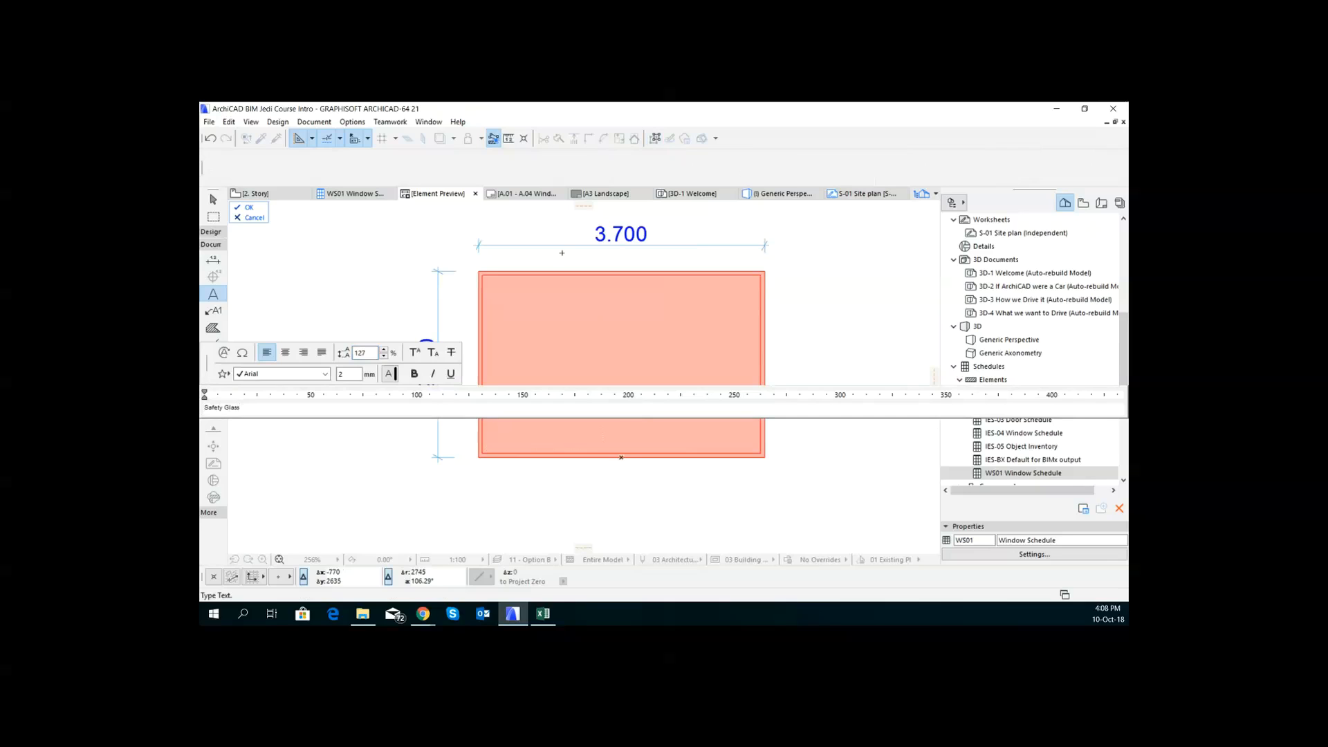
click(635, 523)
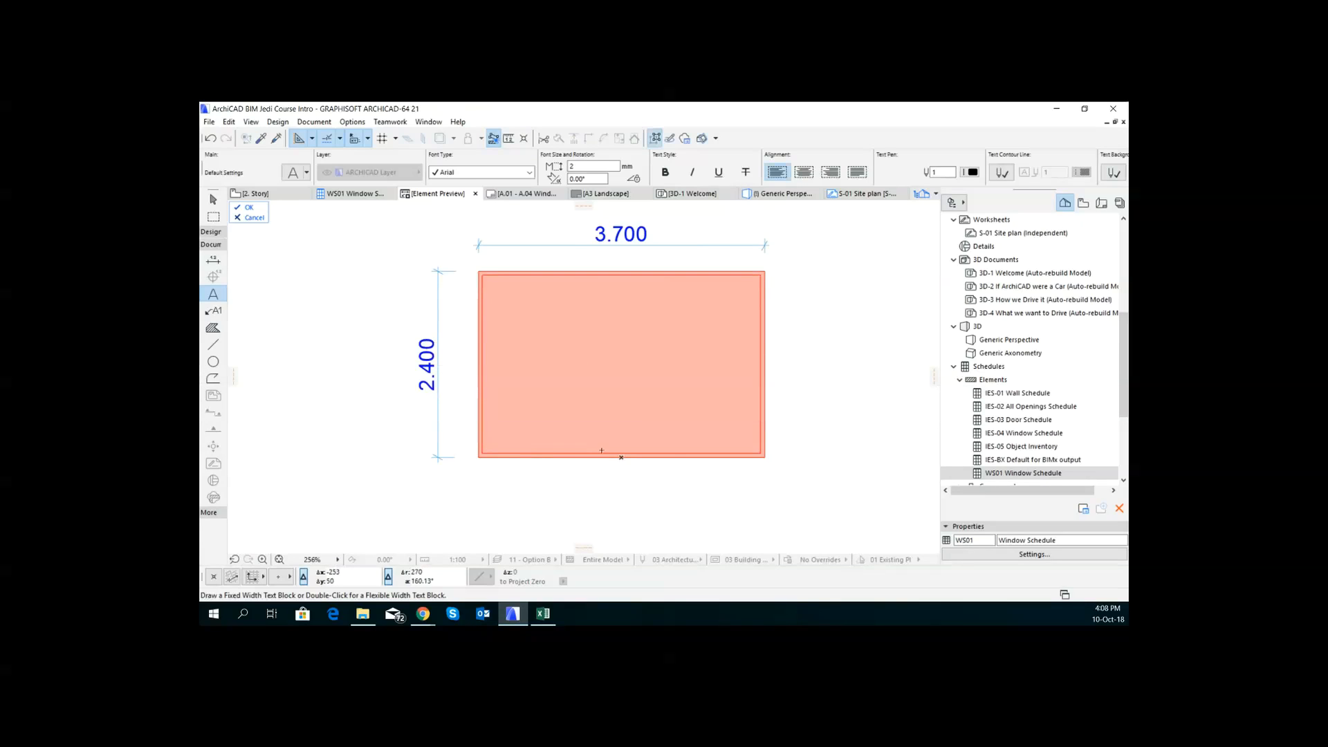
Step: Set the Safety Glass text size to 20 mm and narrow its text block around the lettering
scroll(604, 451, down, 6)
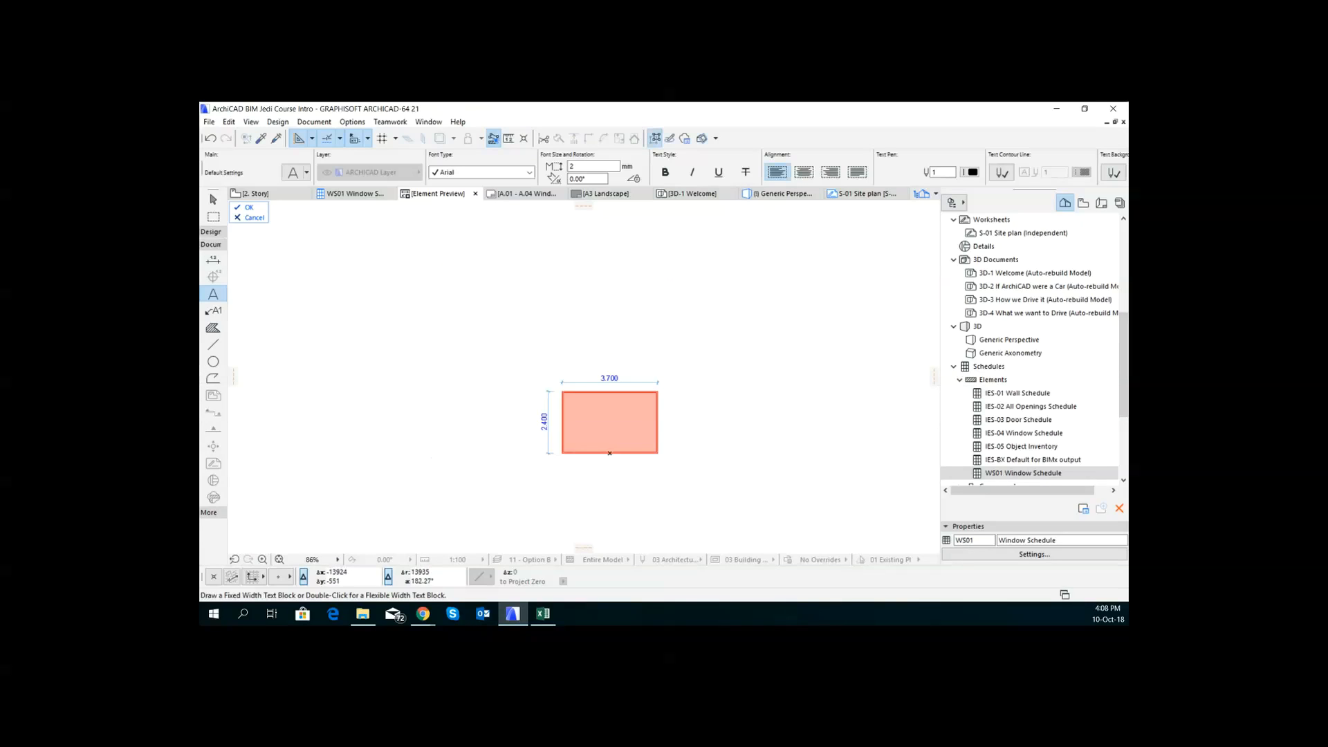
key(ctrl+a)
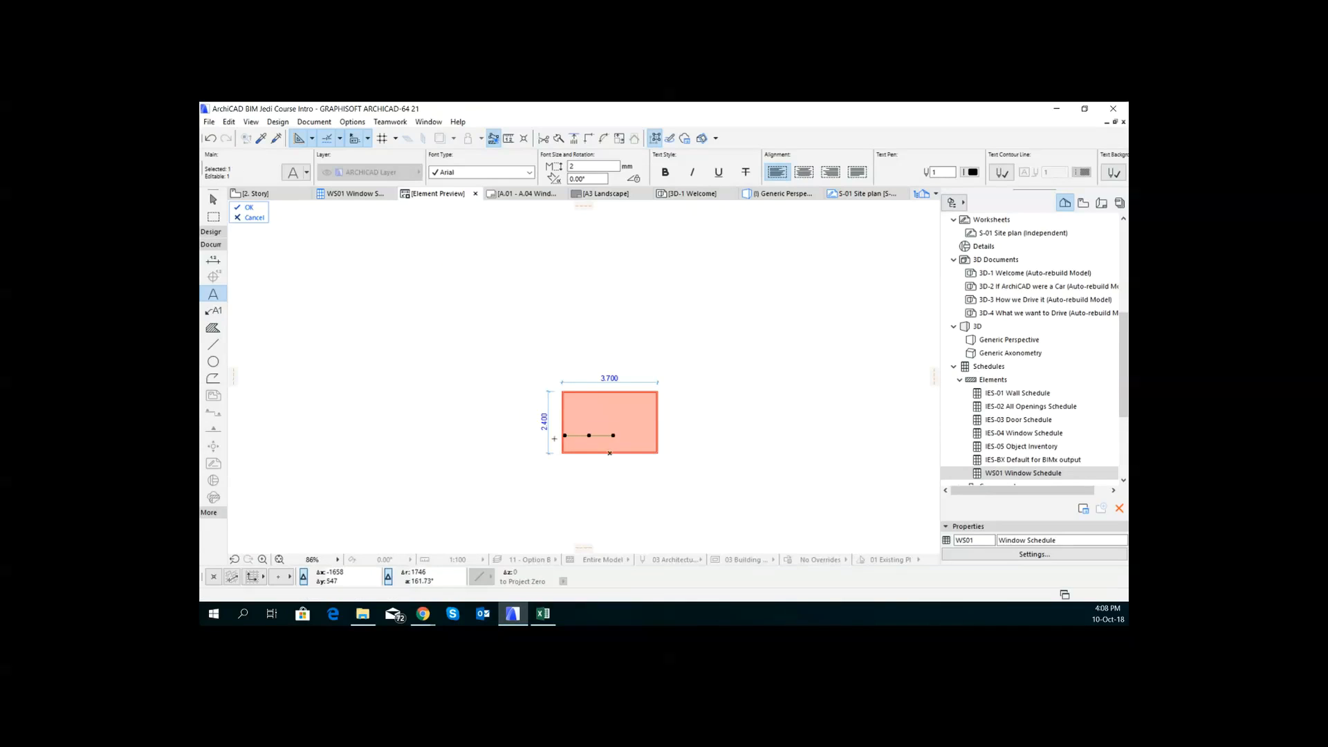
scroll(602, 388, up, 3)
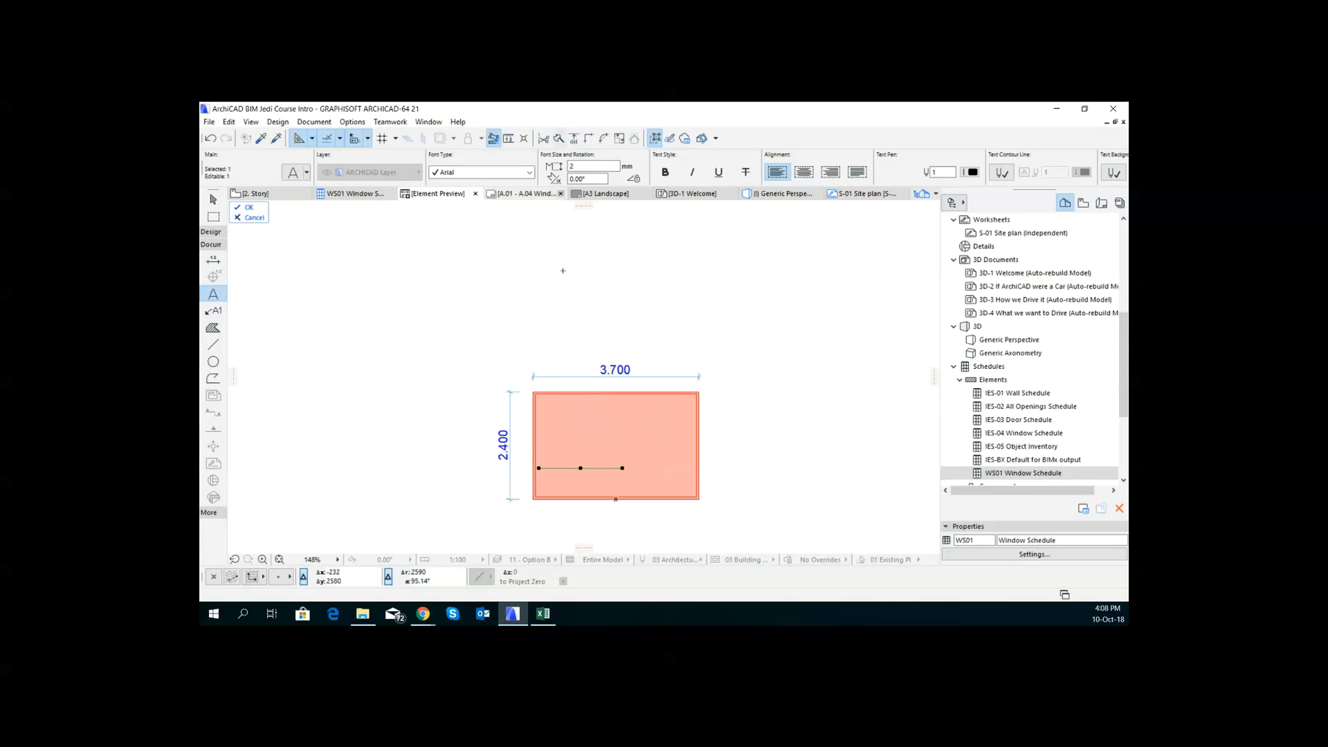
click(586, 167)
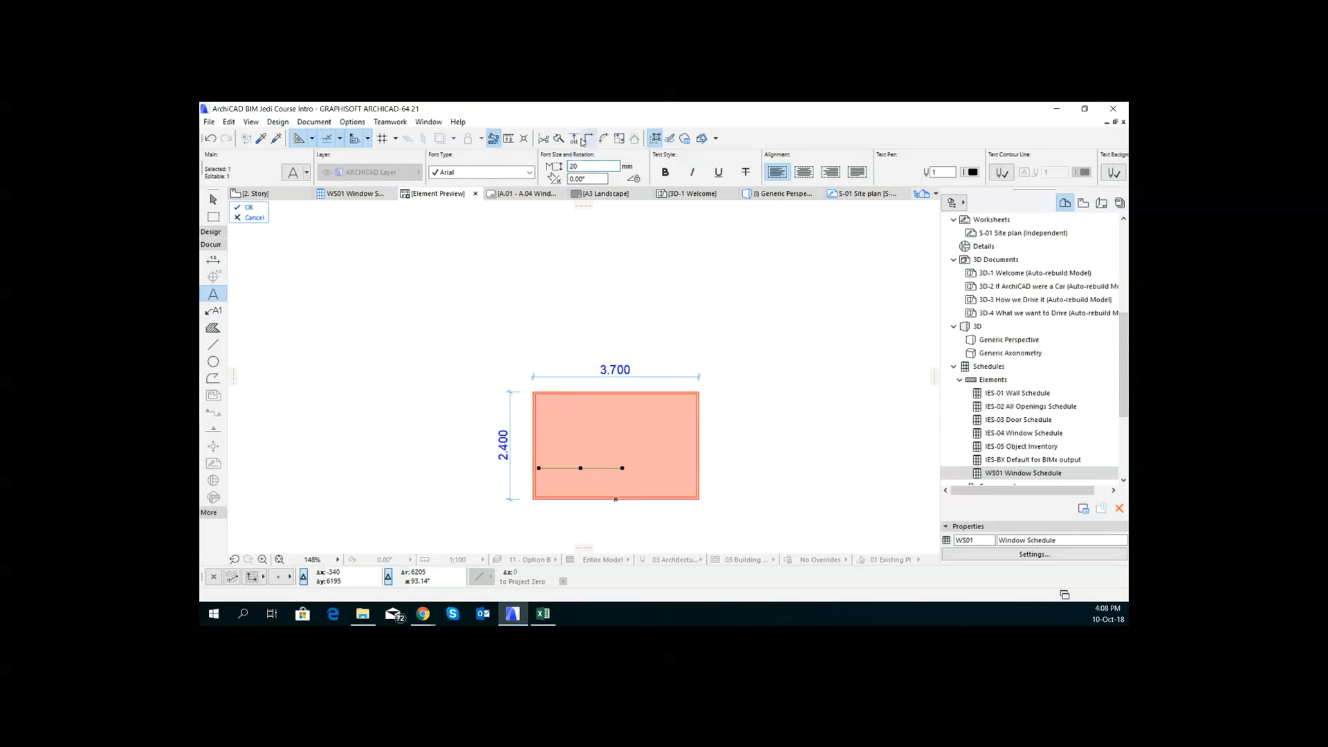
scroll(599, 454, up, 3)
middle_drag(633, 546, 617, 498)
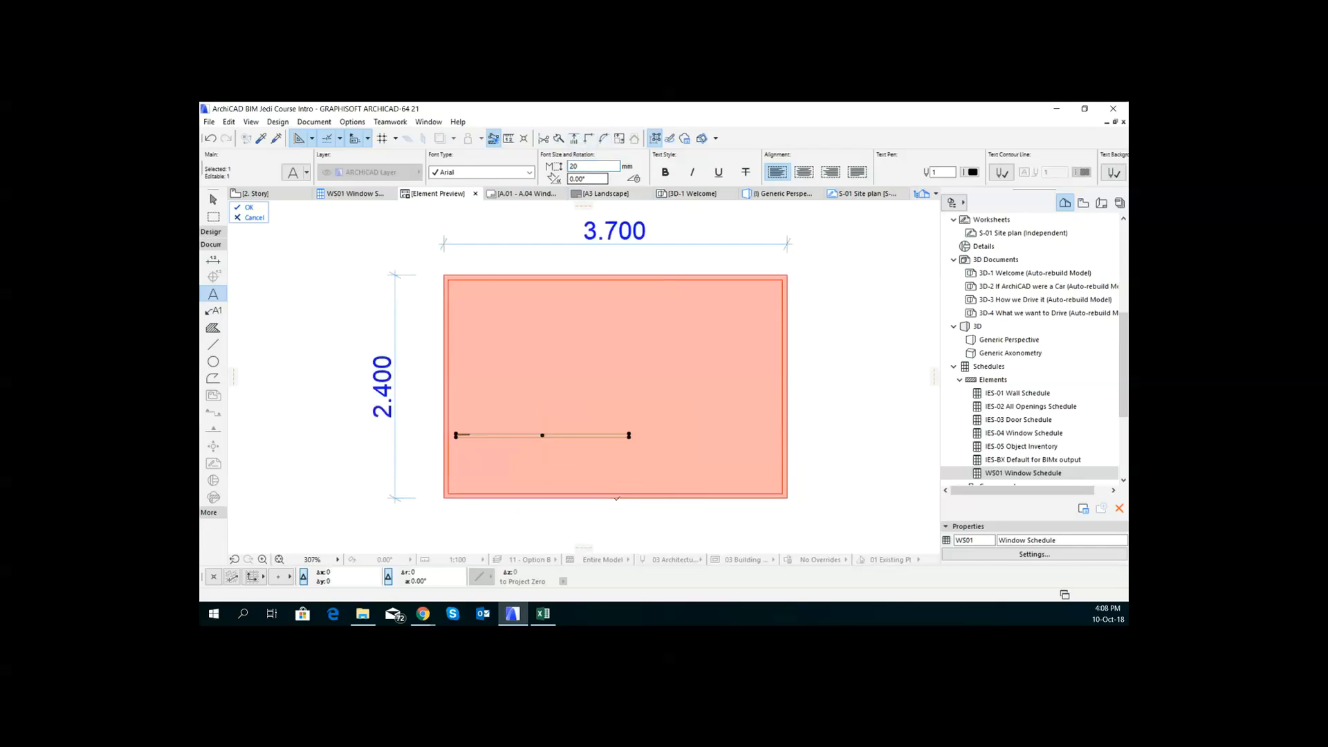
scroll(625, 416, up, 2)
click(636, 444)
click(433, 444)
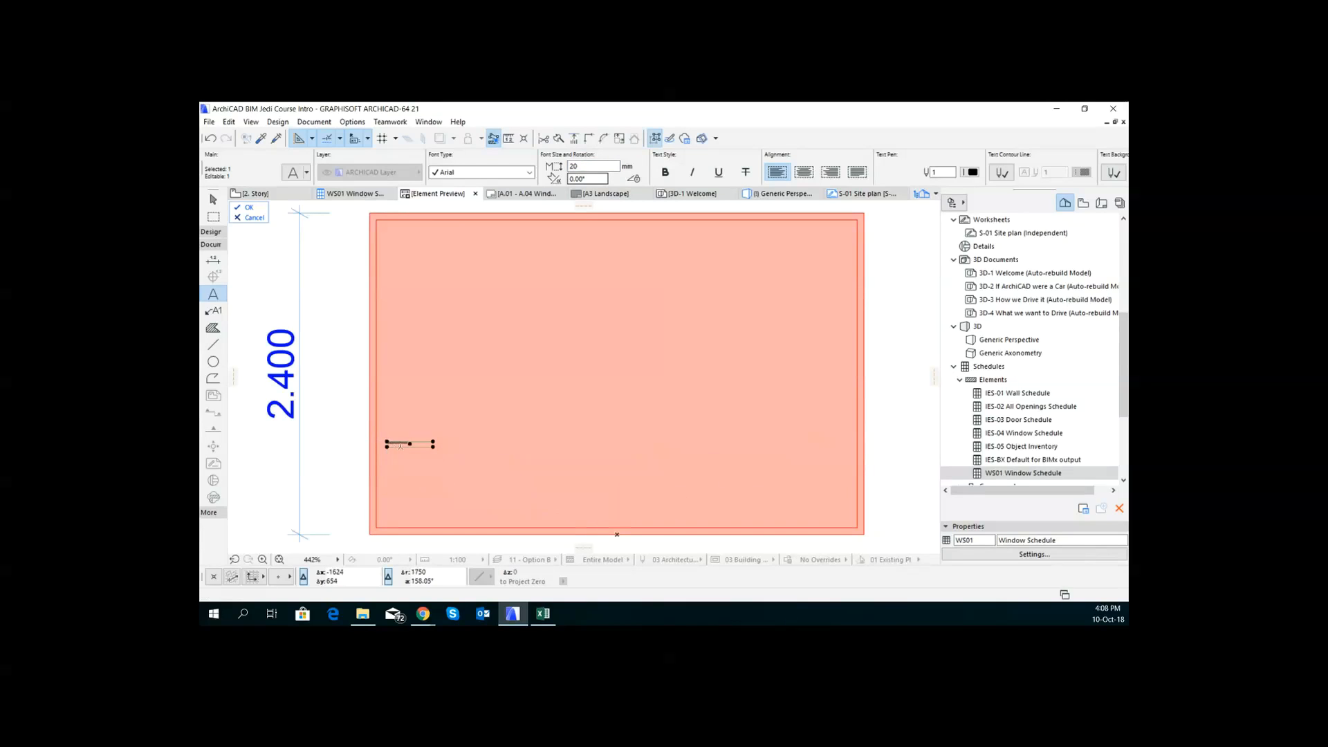
Step: Move the Safety Glass text down to the window's bottom edge and set its size to 200 mm
click(410, 444)
click(410, 516)
click(599, 169)
key(Escape)
scroll(408, 504, down, 3)
middle_drag(408, 504, 452, 282)
scroll(459, 335, up, 1)
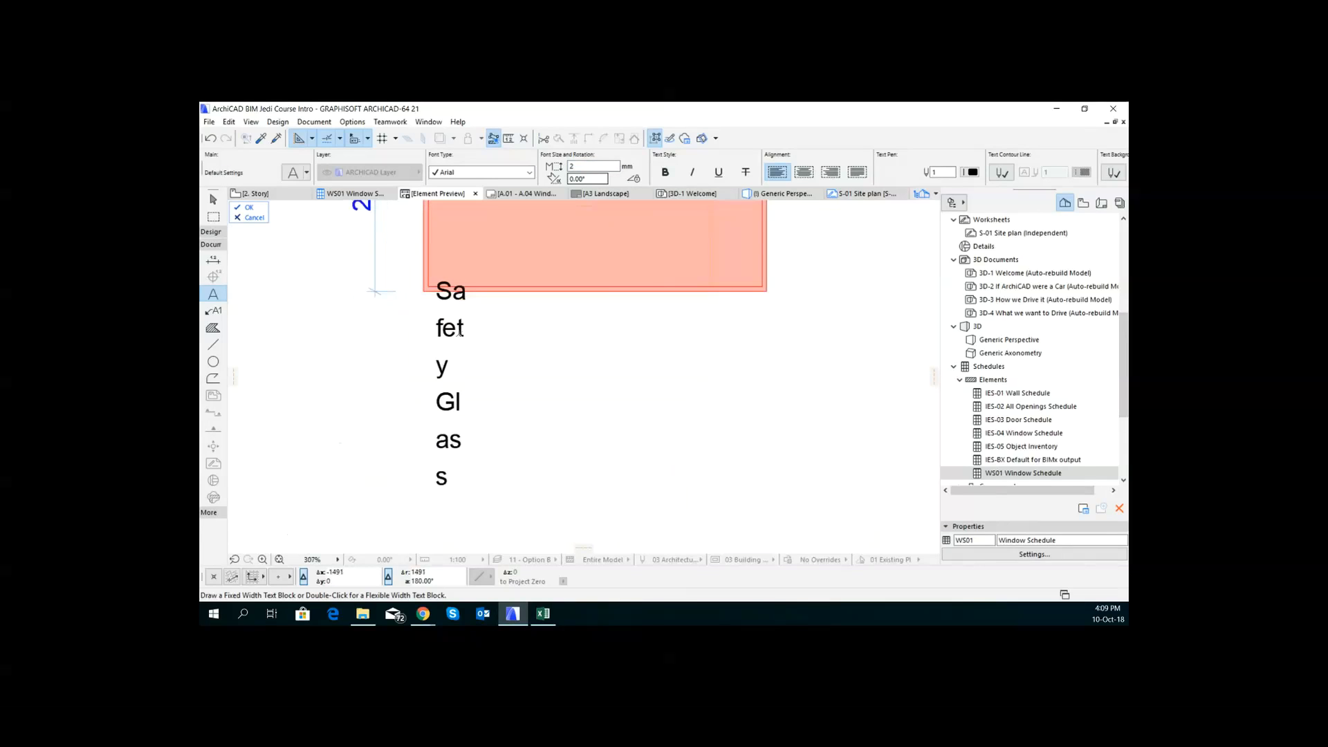
Step: Fit the Safety Glass text on one line inside the window's lower-left corner and return to the WS01 schedule
click(437, 278)
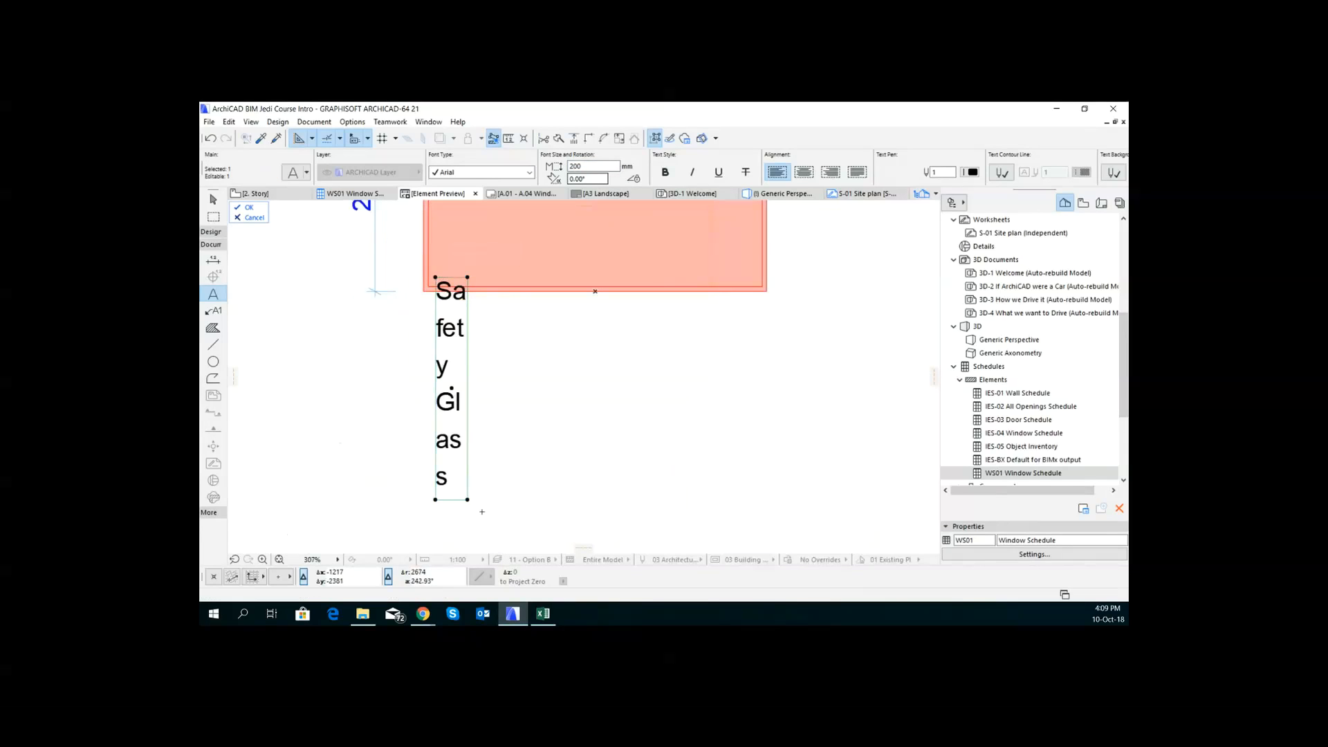
drag(468, 499, 611, 314)
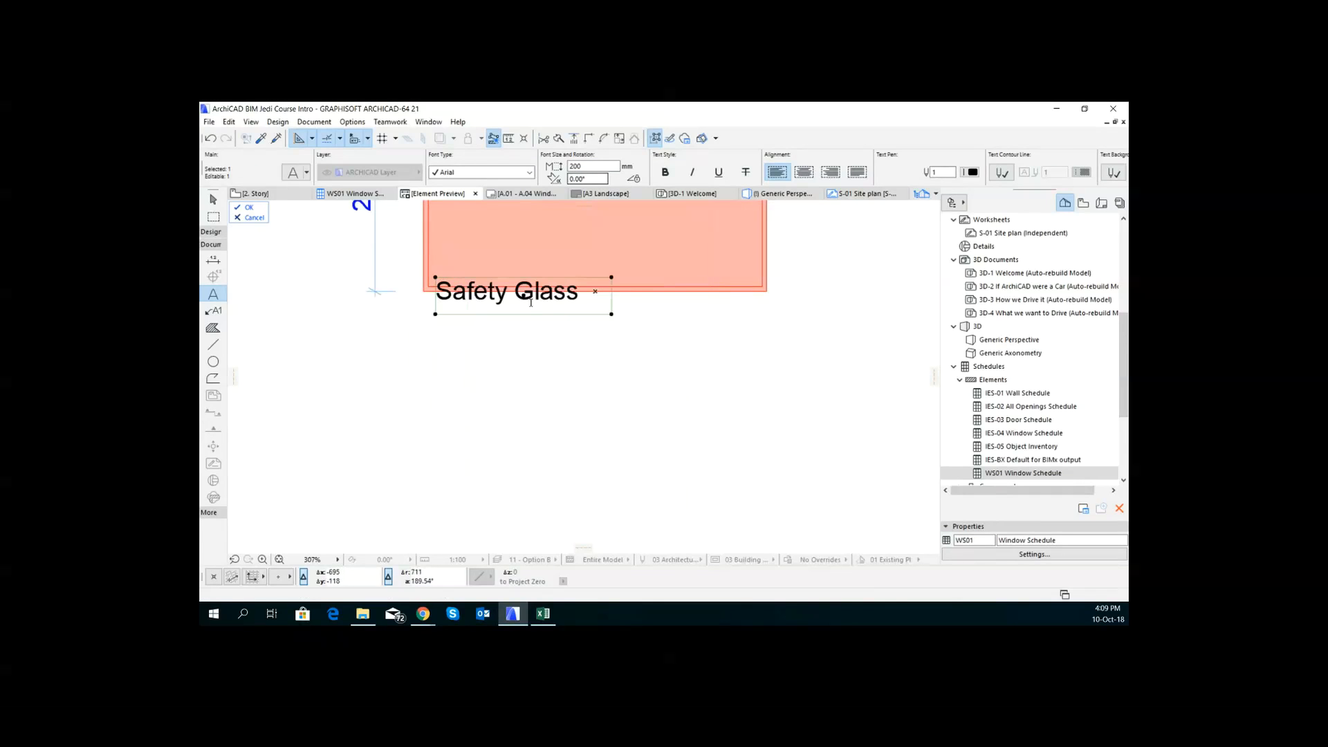
drag(524, 295, 523, 263)
key(Escape)
scroll(522, 347, down, 1)
mouse_move(524, 344)
middle_down()
mouse_move(520, 596)
mouse_move(545, 531)
middle_up()
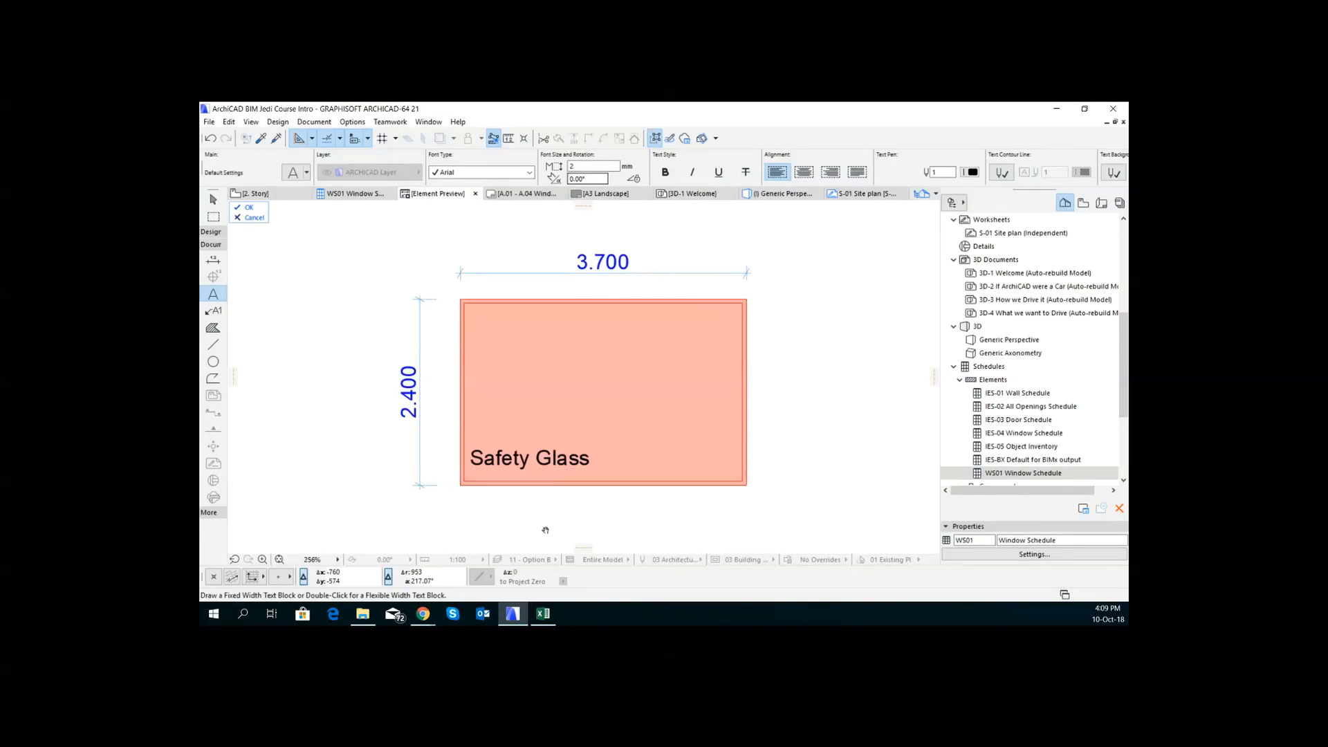
click(359, 198)
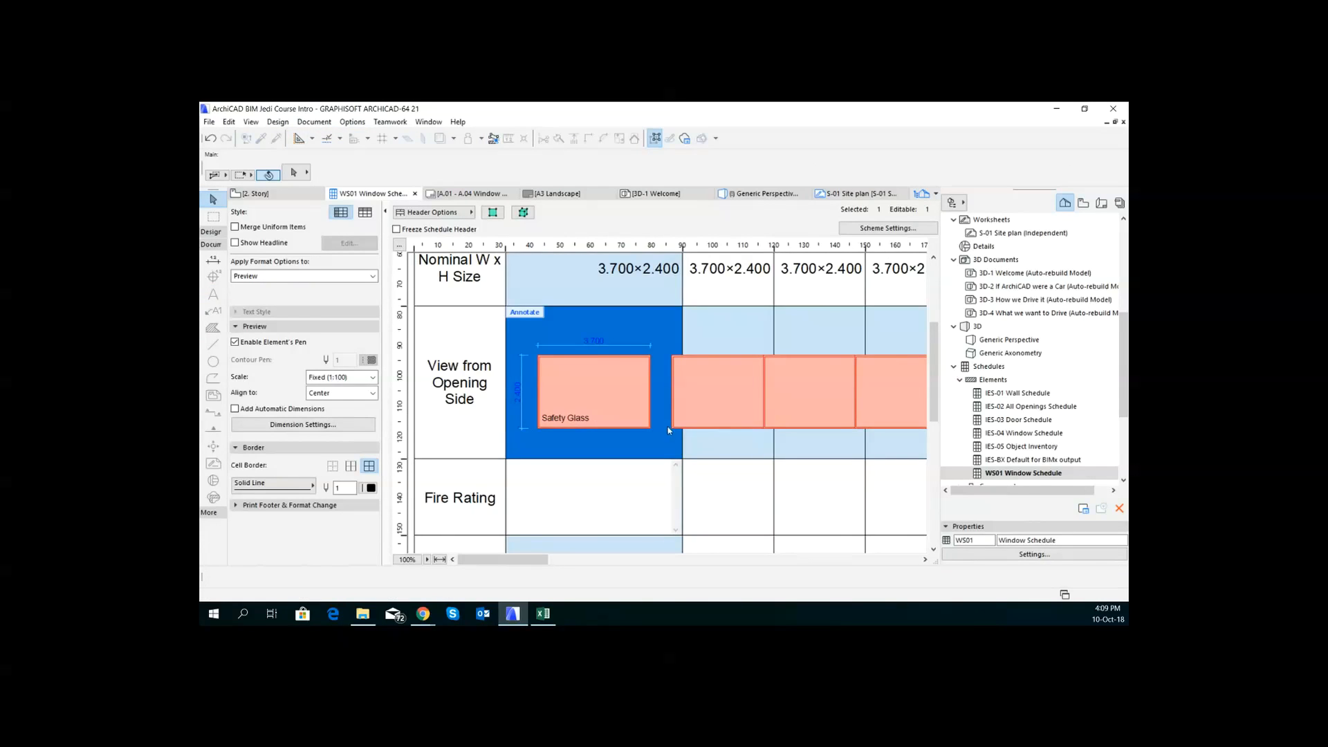
Step: Review the annotated preview in the schedule, reopening its annotation view and closing it again
scroll(597, 439, down, 5)
scroll(597, 438, up, 6)
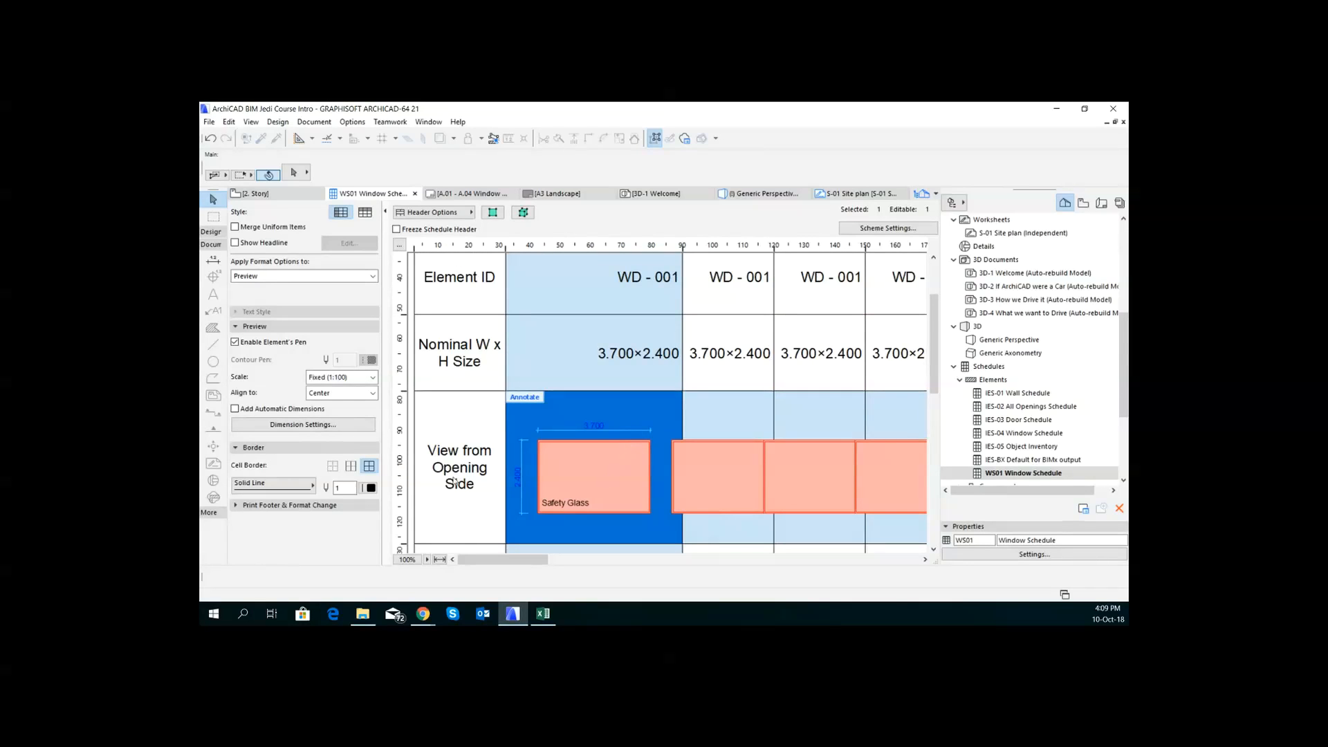
double_click(574, 429)
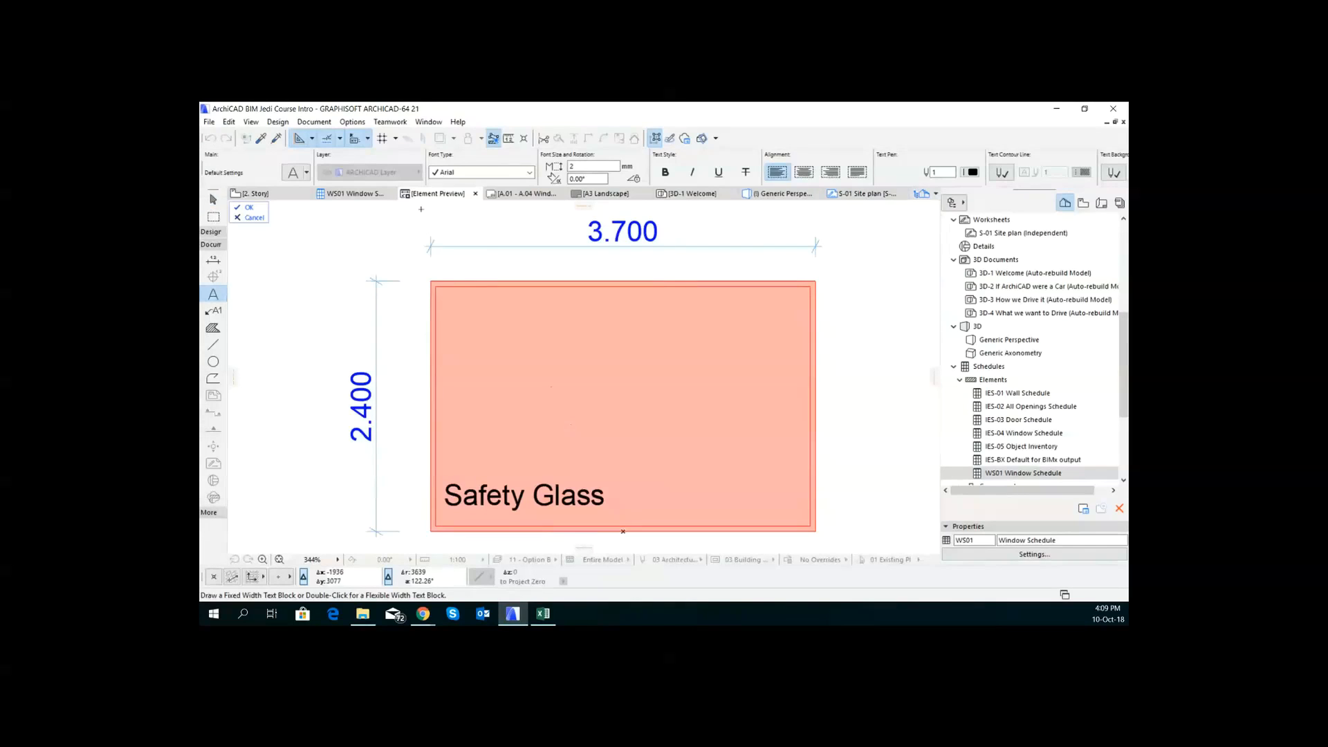
click(476, 194)
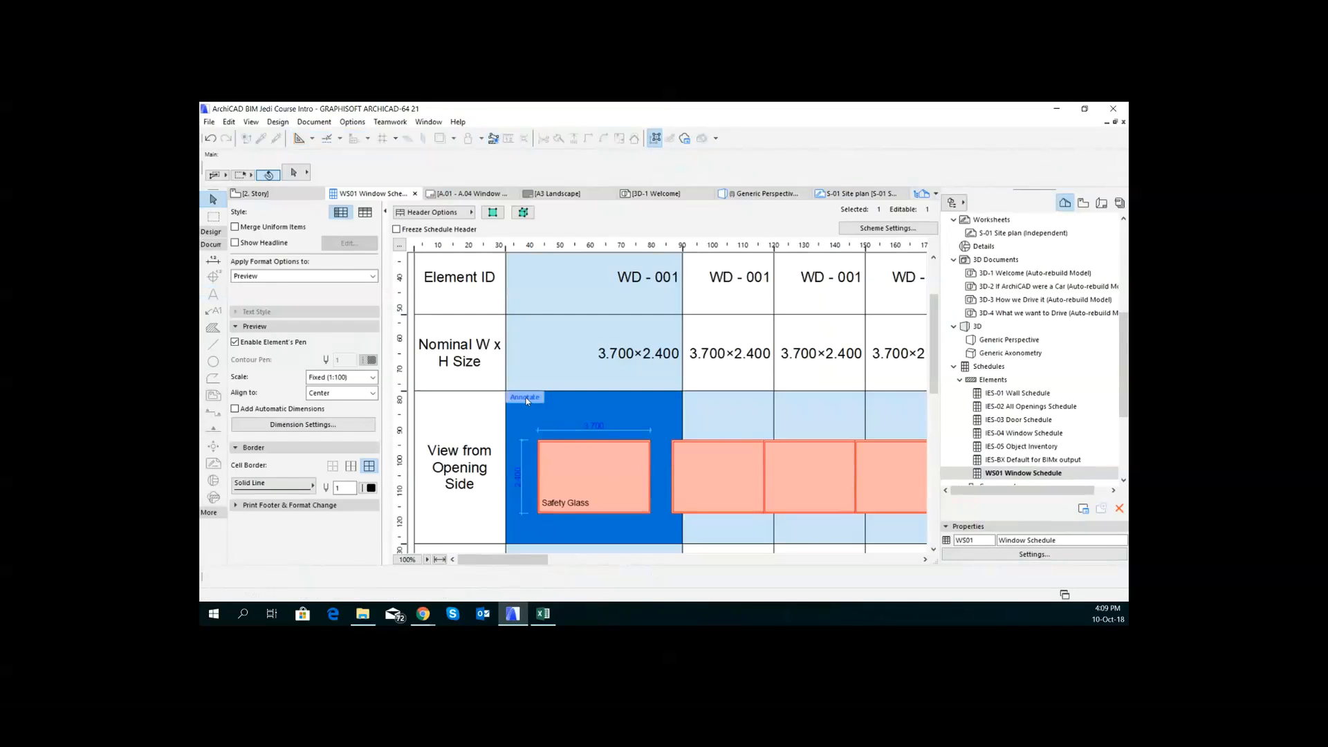
Step: Check the first window preview in its annotation view and return to the WS01 schedule
double_click(647, 465)
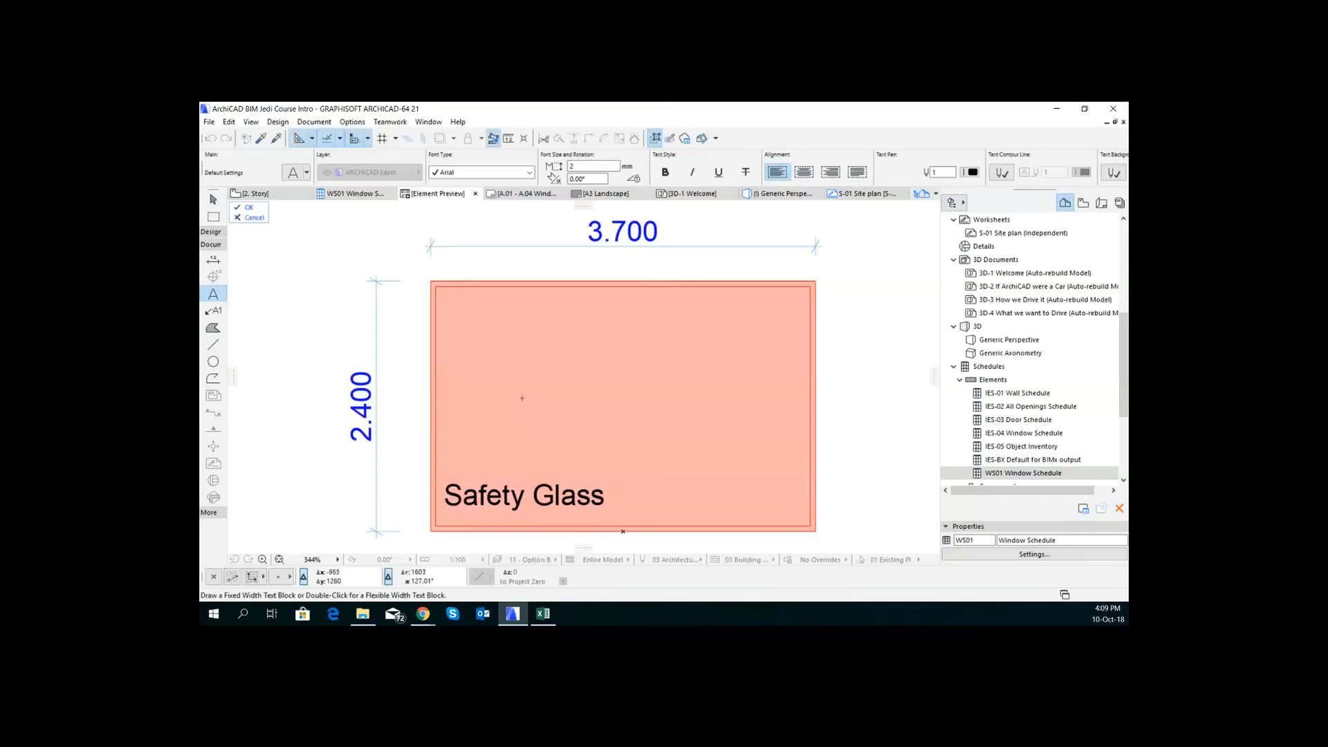
click(475, 194)
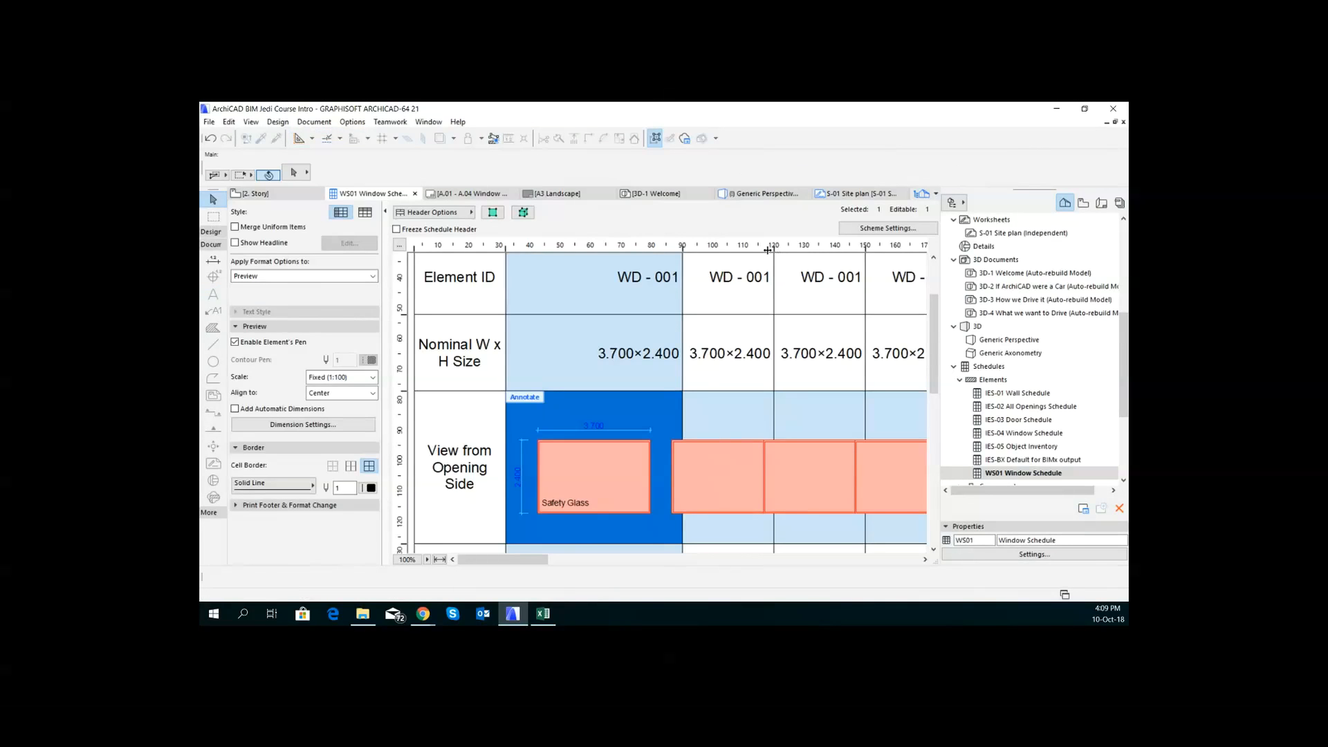
Step: Widen the second to sixth window columns to about 42 mm each so their previews stand apart
drag(774, 248, 810, 248)
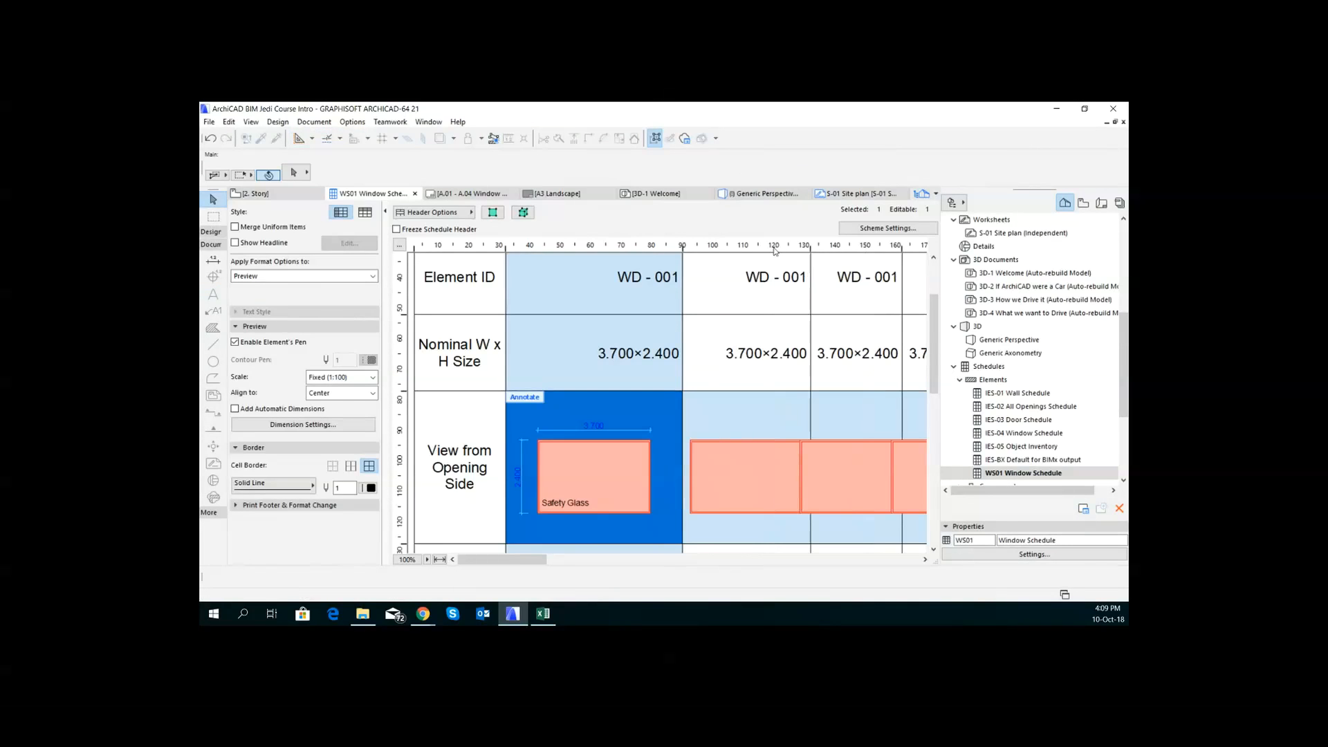
drag(901, 248, 932, 250)
drag(505, 559, 548, 559)
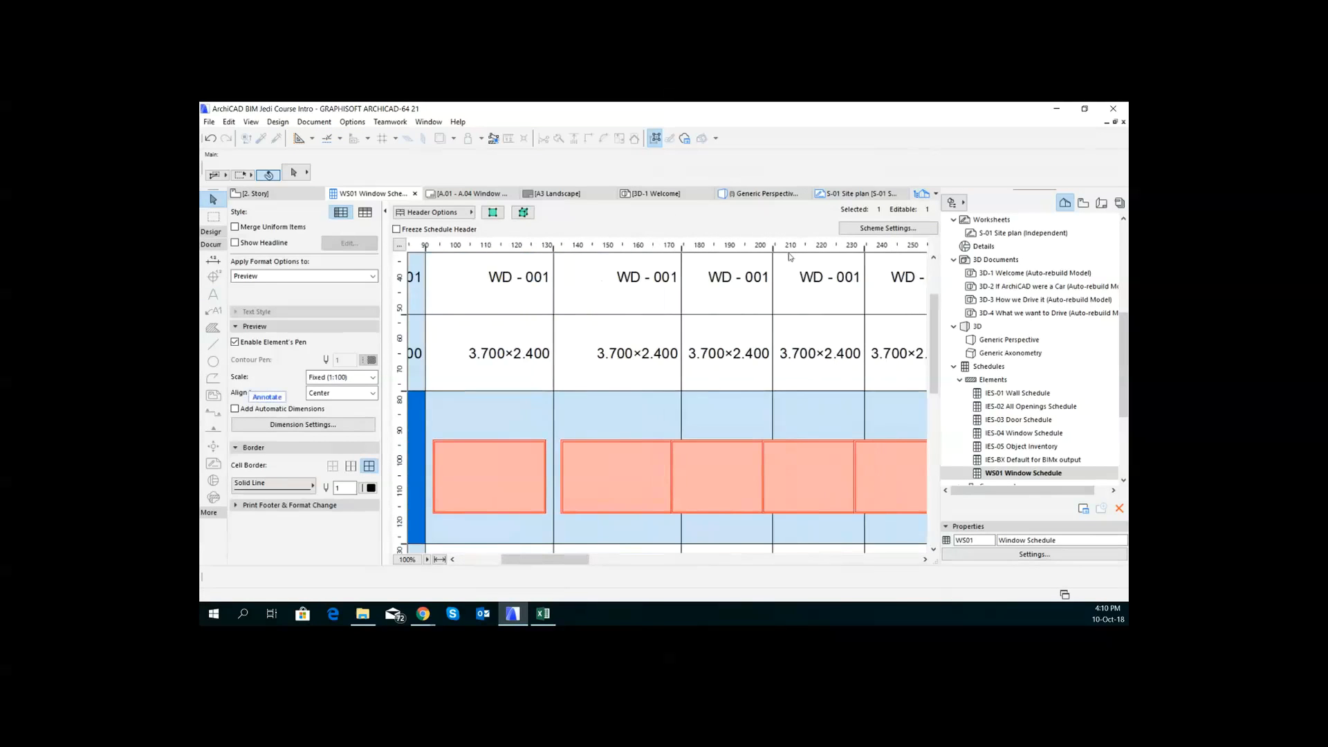
drag(773, 249, 809, 249)
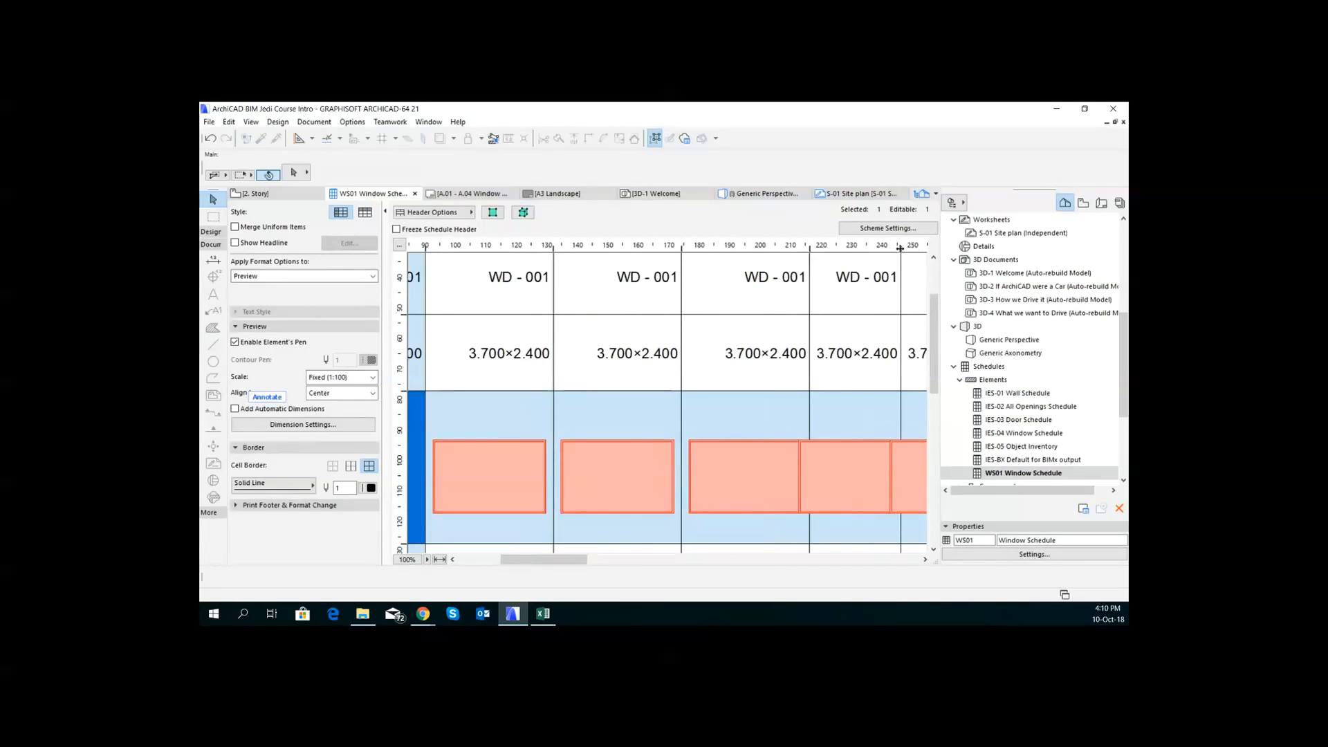
drag(898, 247, 934, 247)
drag(543, 559, 580, 559)
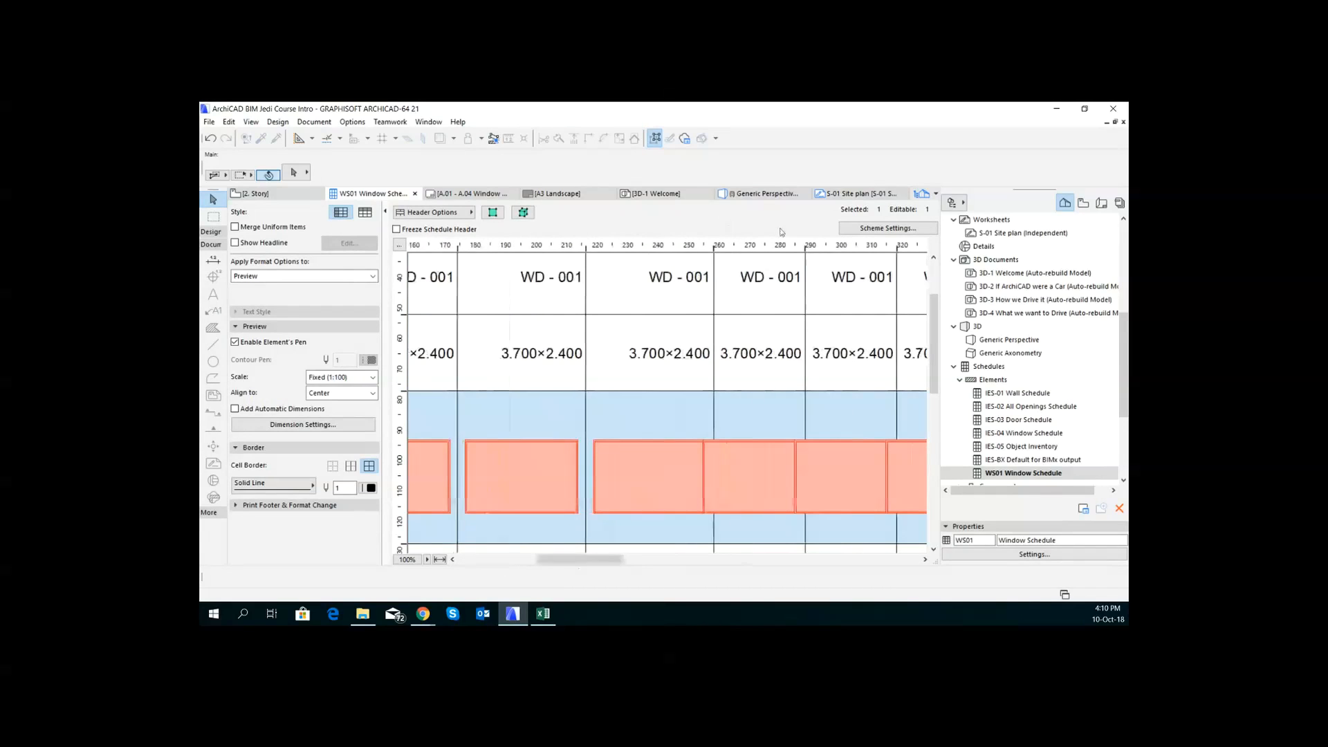
double_click(805, 251)
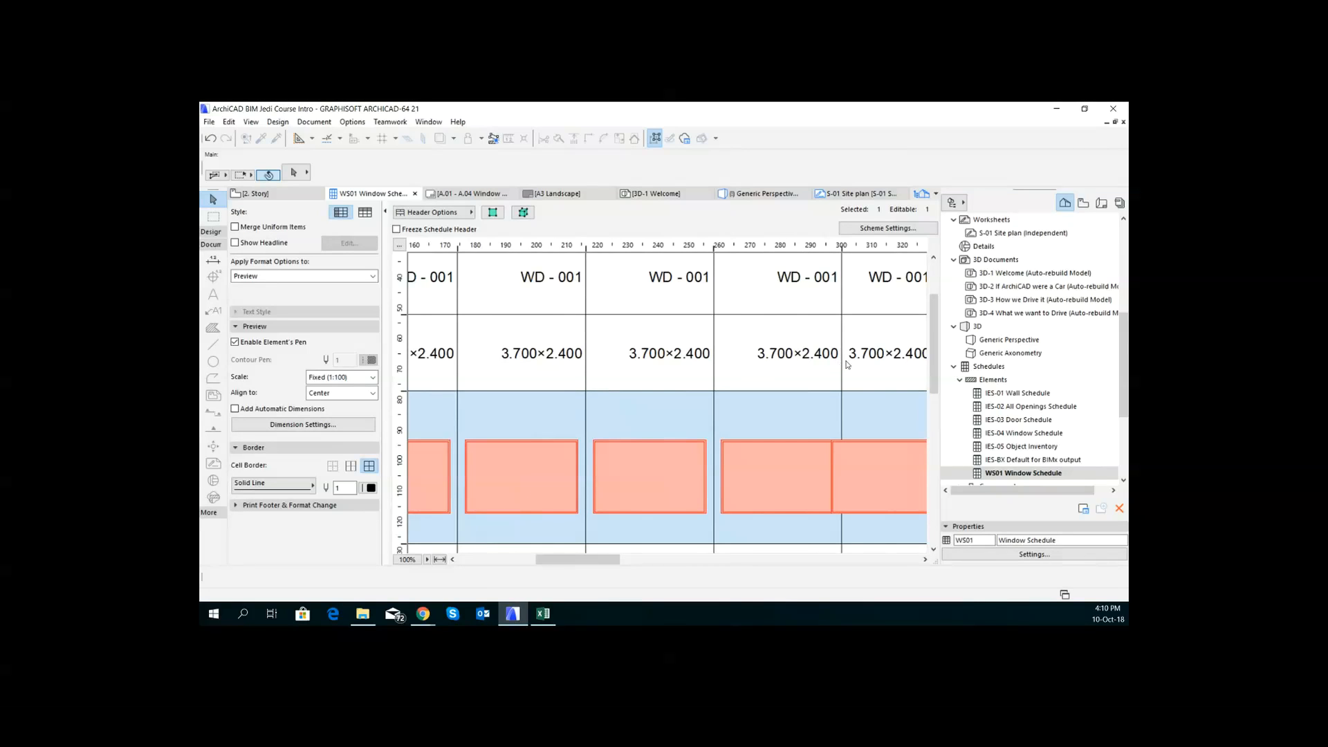
Step: Change the View from Opening Side row header to View from Exterior Side
drag(550, 563, 462, 565)
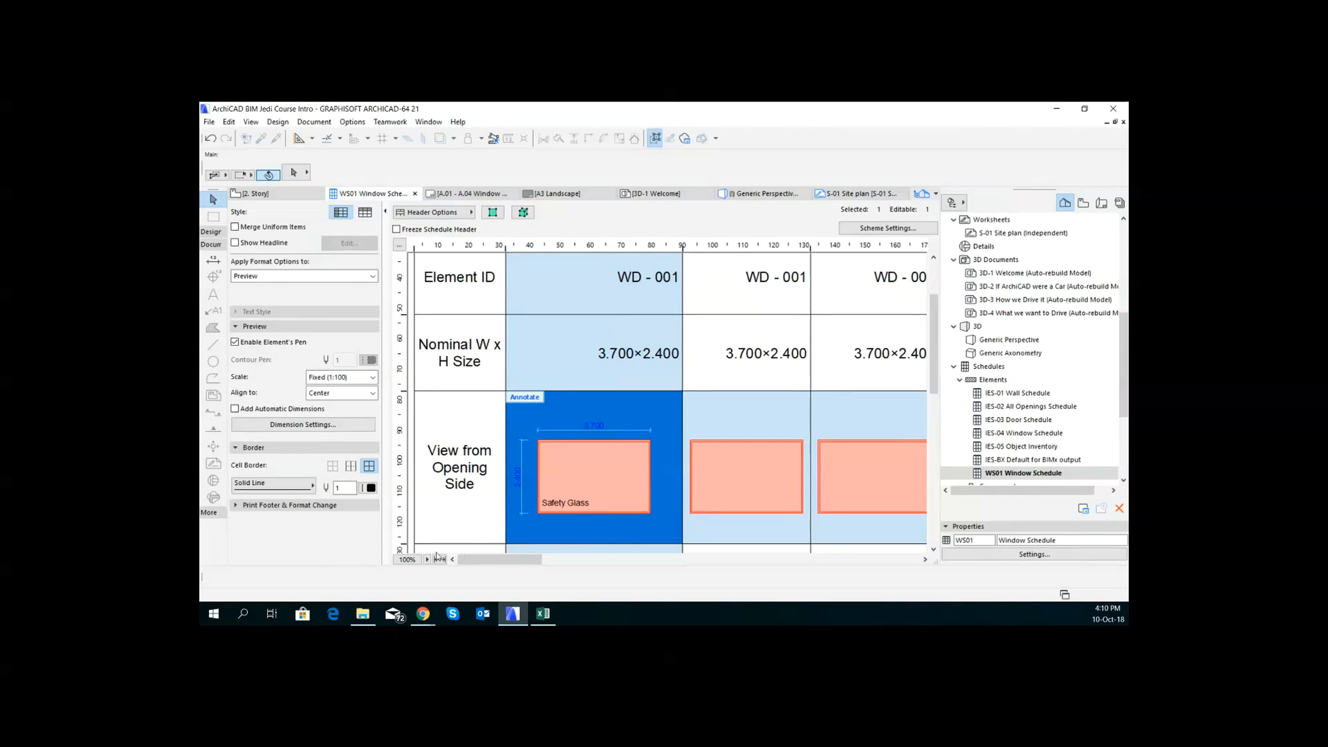
double_click(445, 443)
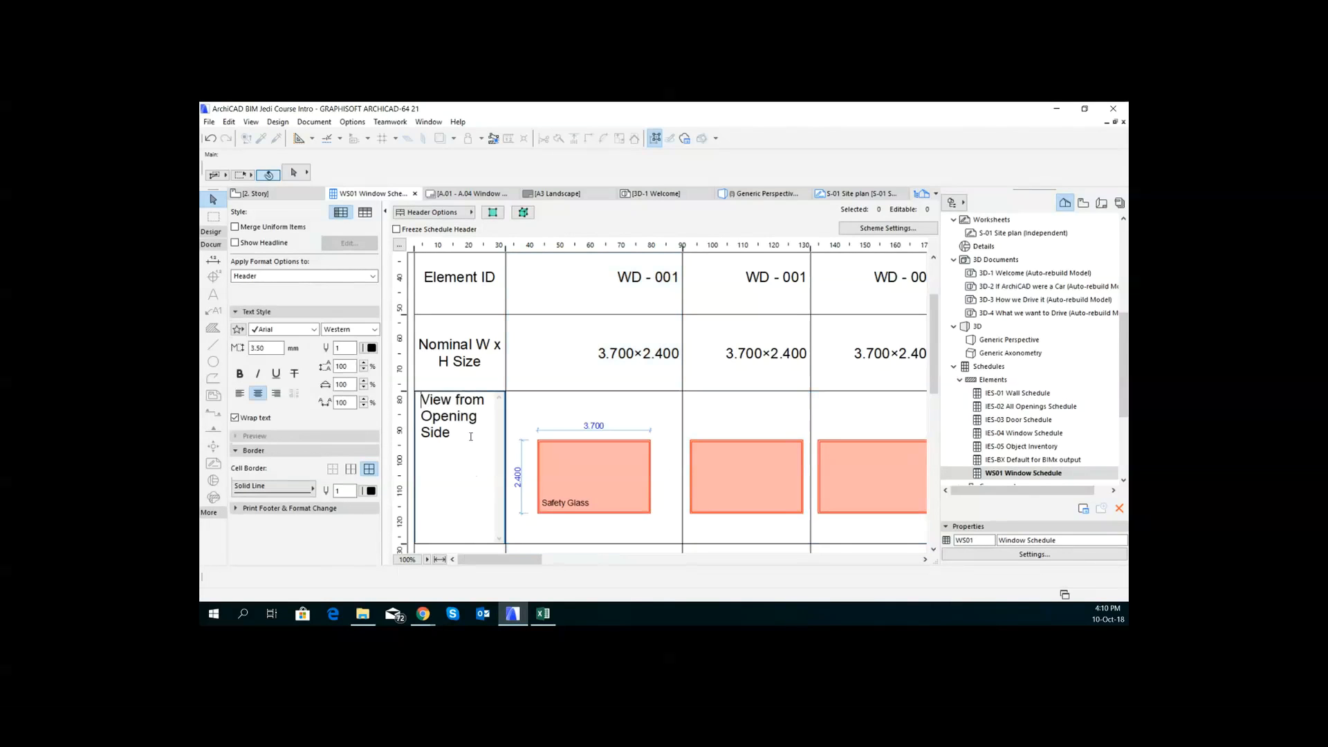
drag(481, 416, 410, 414)
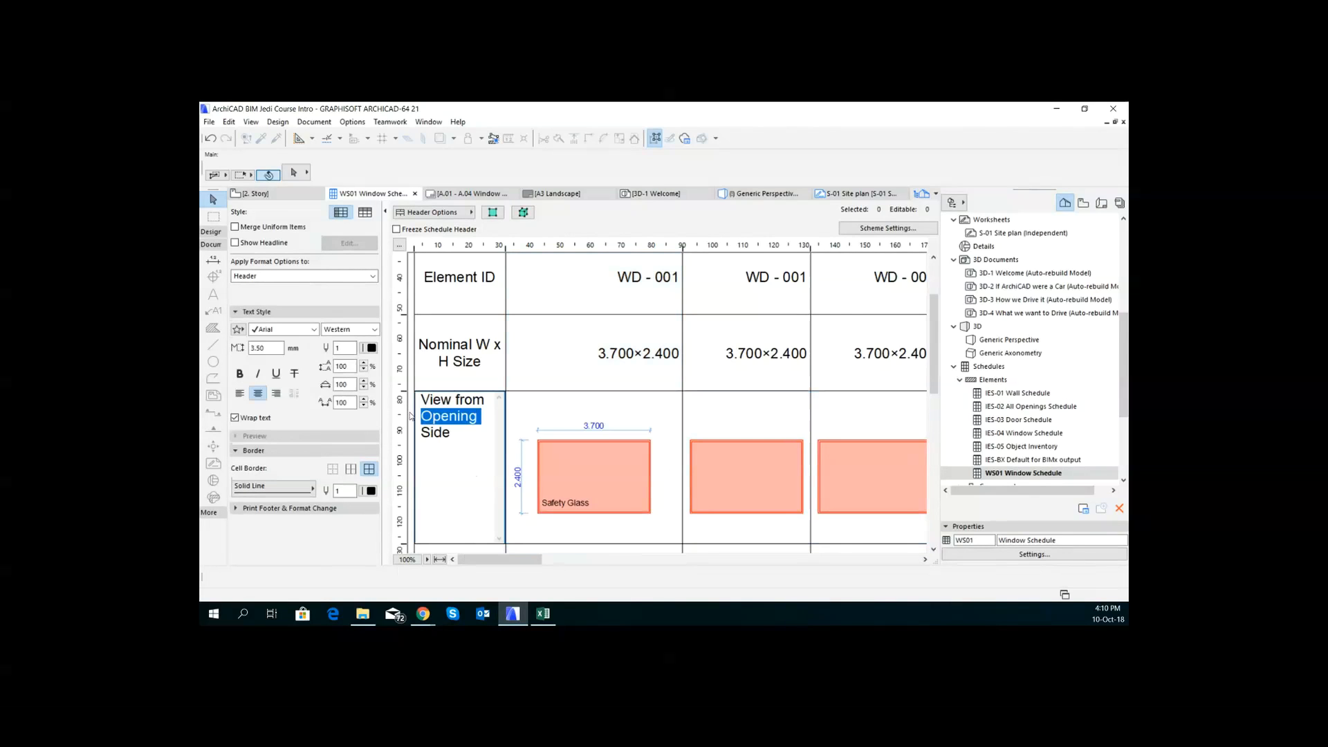
text(Exterior)
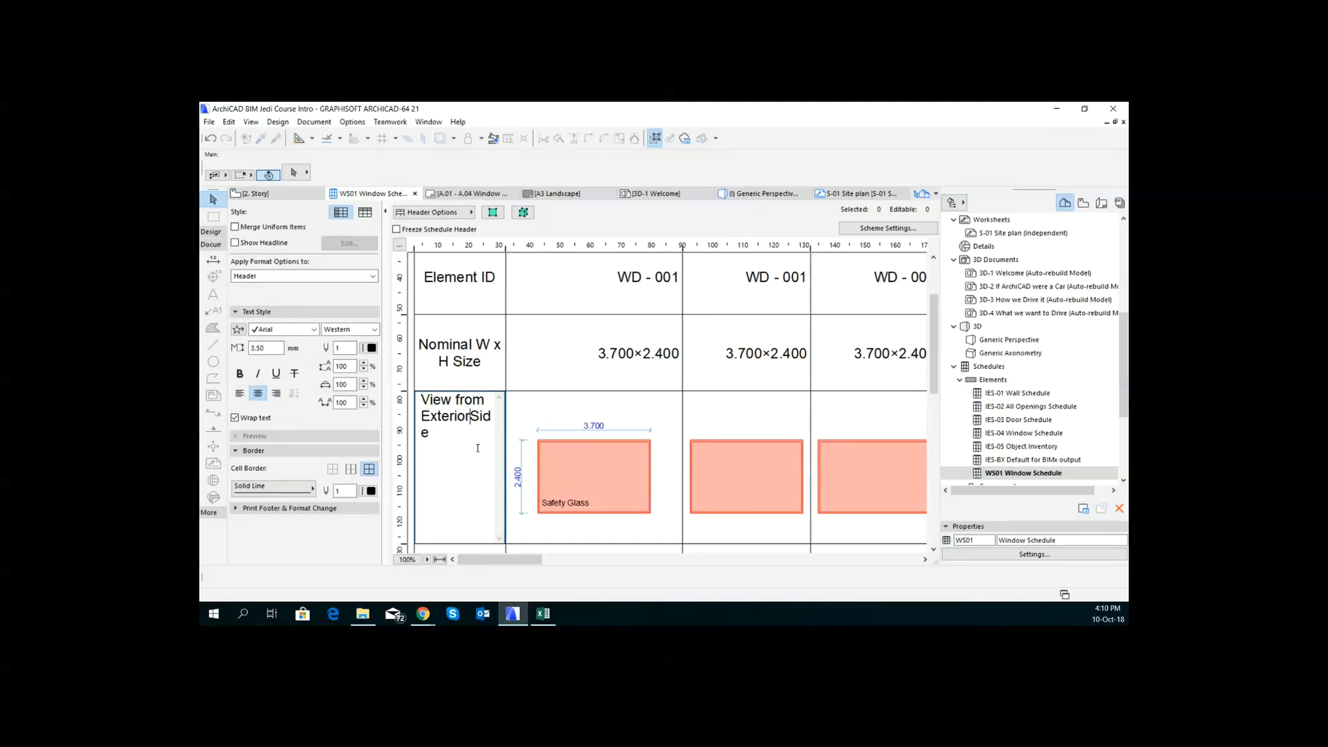
click(547, 415)
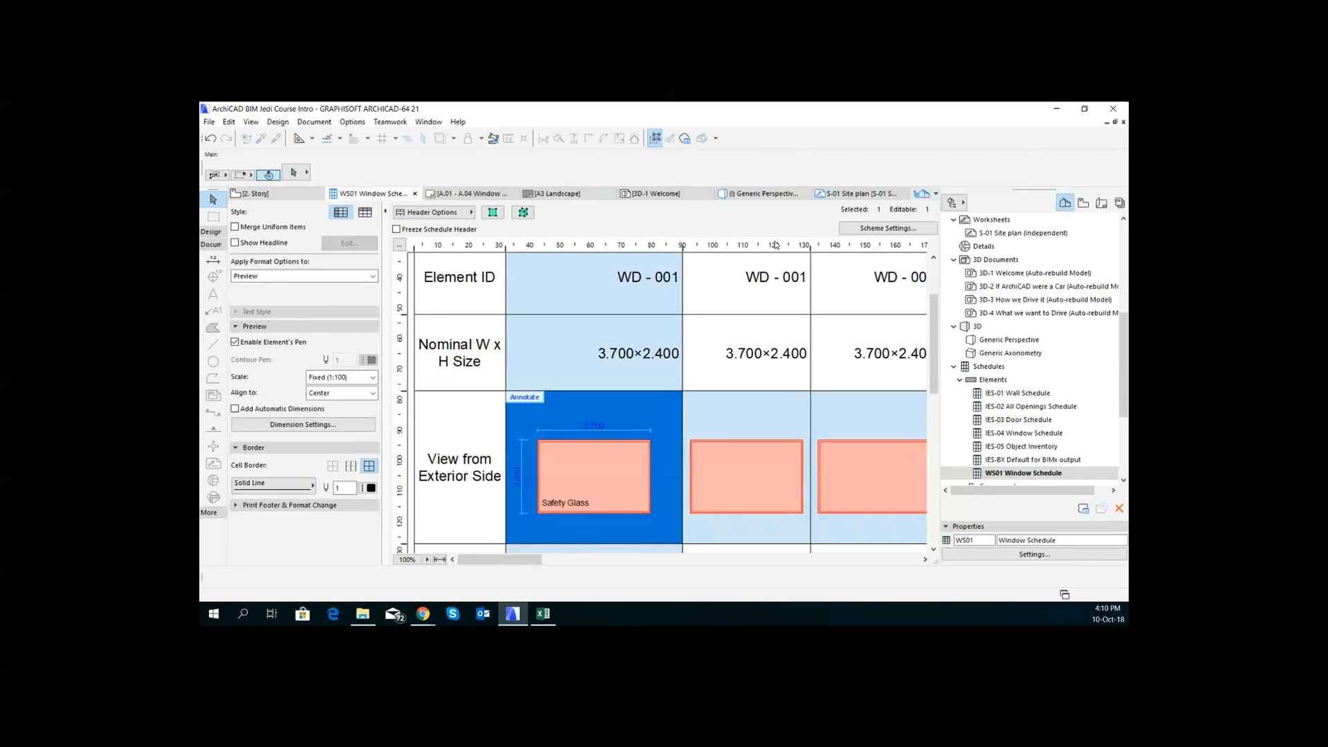
Step: Examine the Window/Door fields available for the WS01 scheme, including the view options, and leave the scheme settings without changes
click(888, 228)
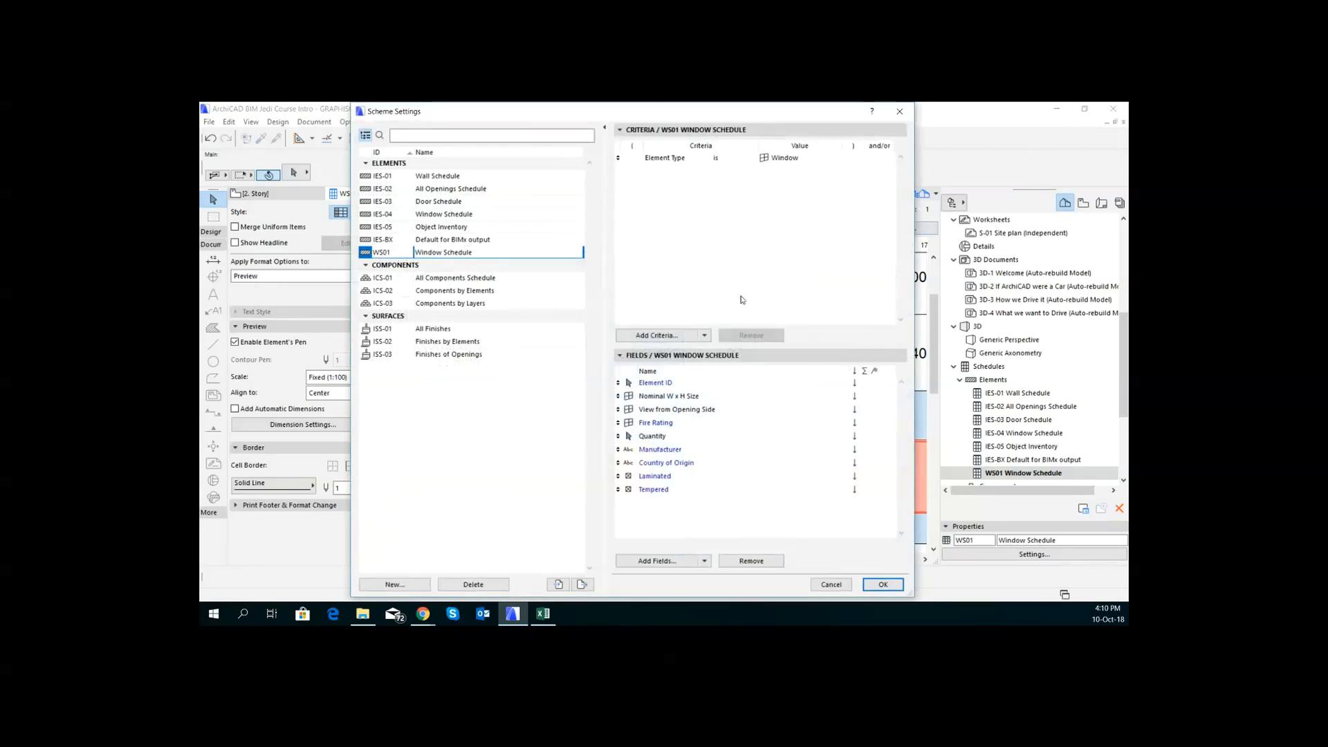
click(688, 411)
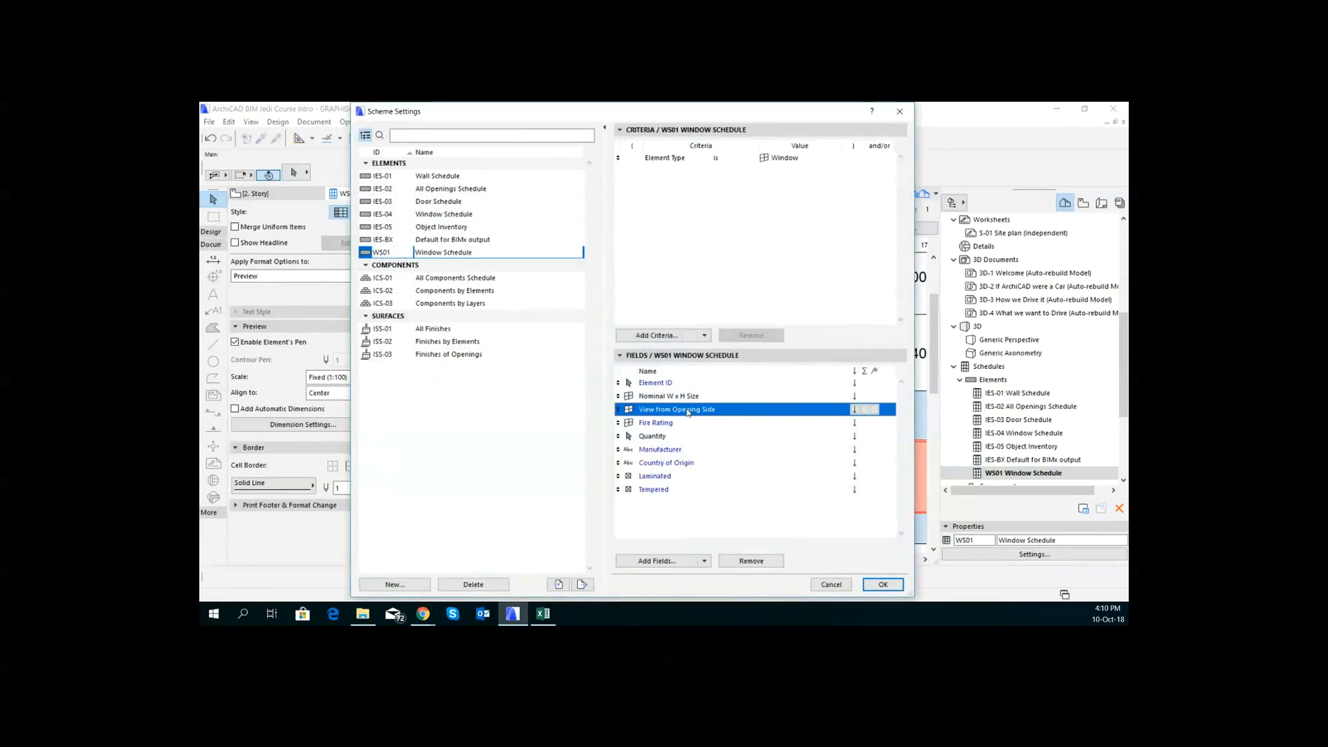
click(691, 565)
scroll(482, 372, down, 3)
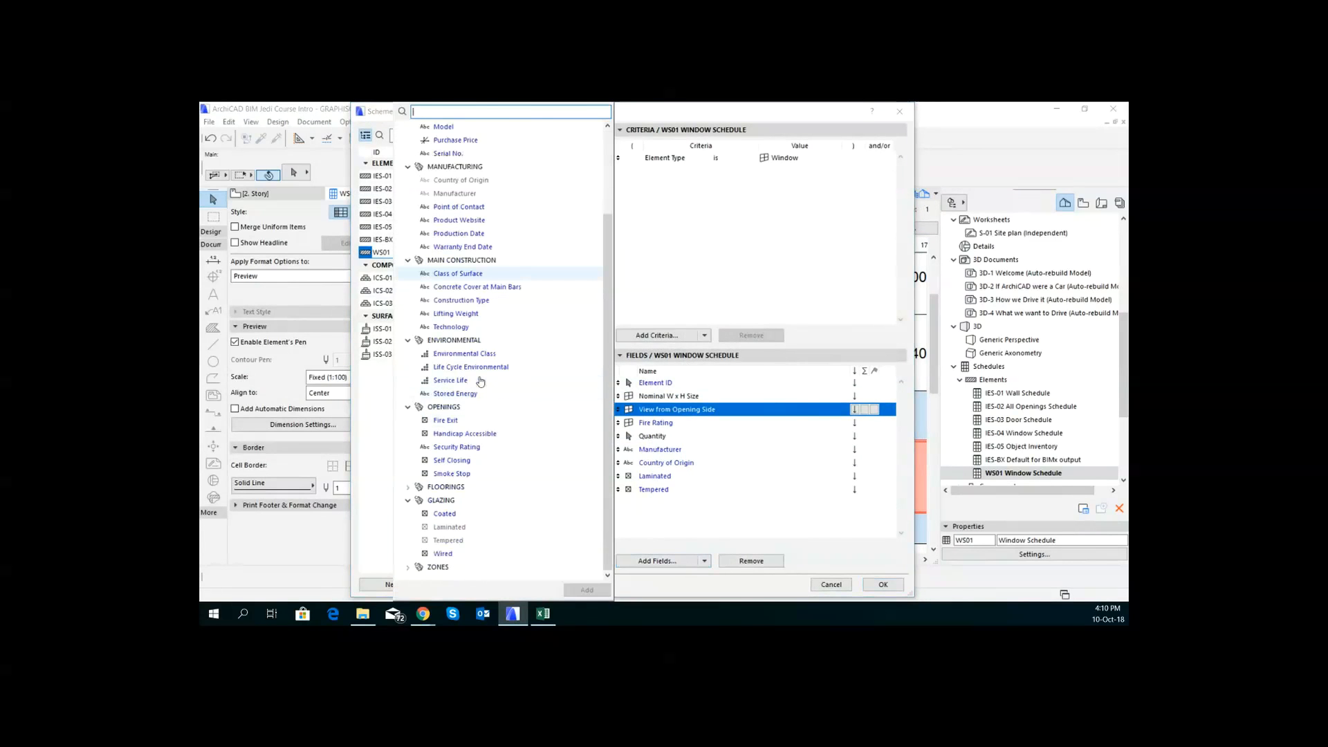
scroll(411, 208, up, 3)
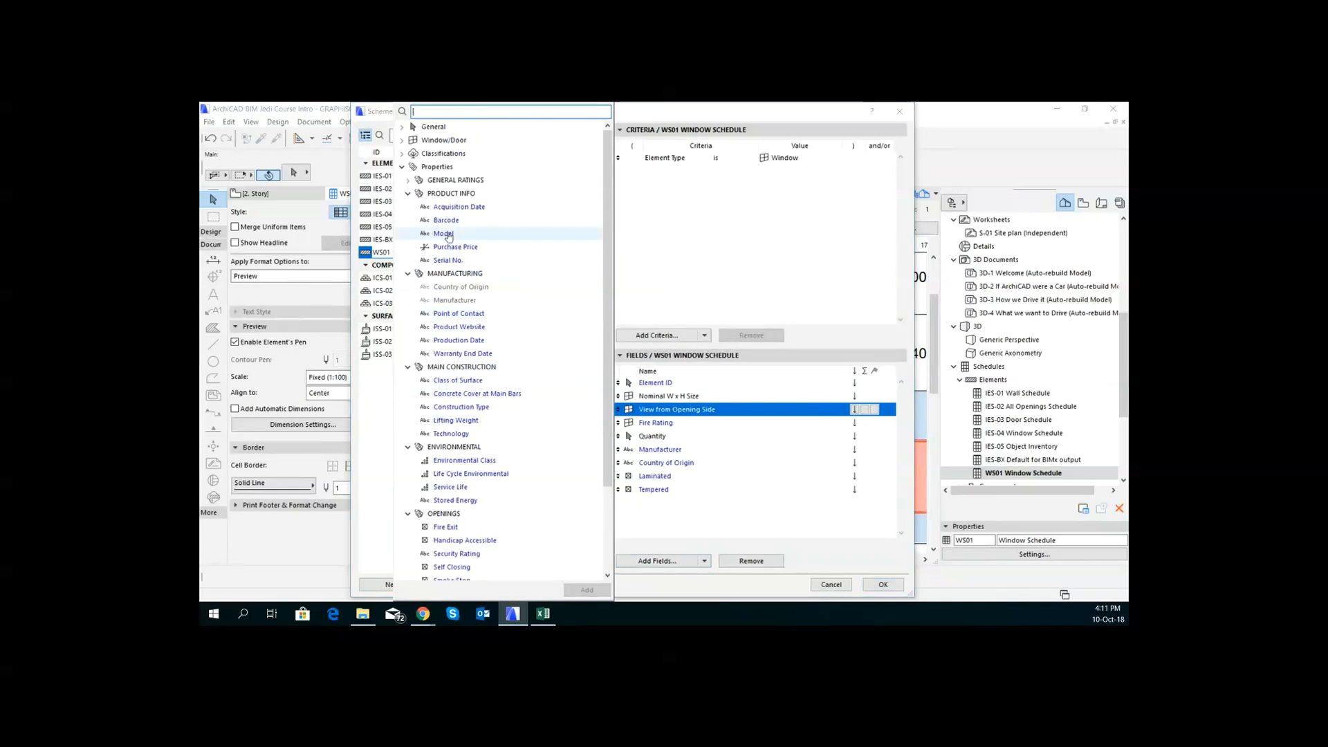
click(402, 166)
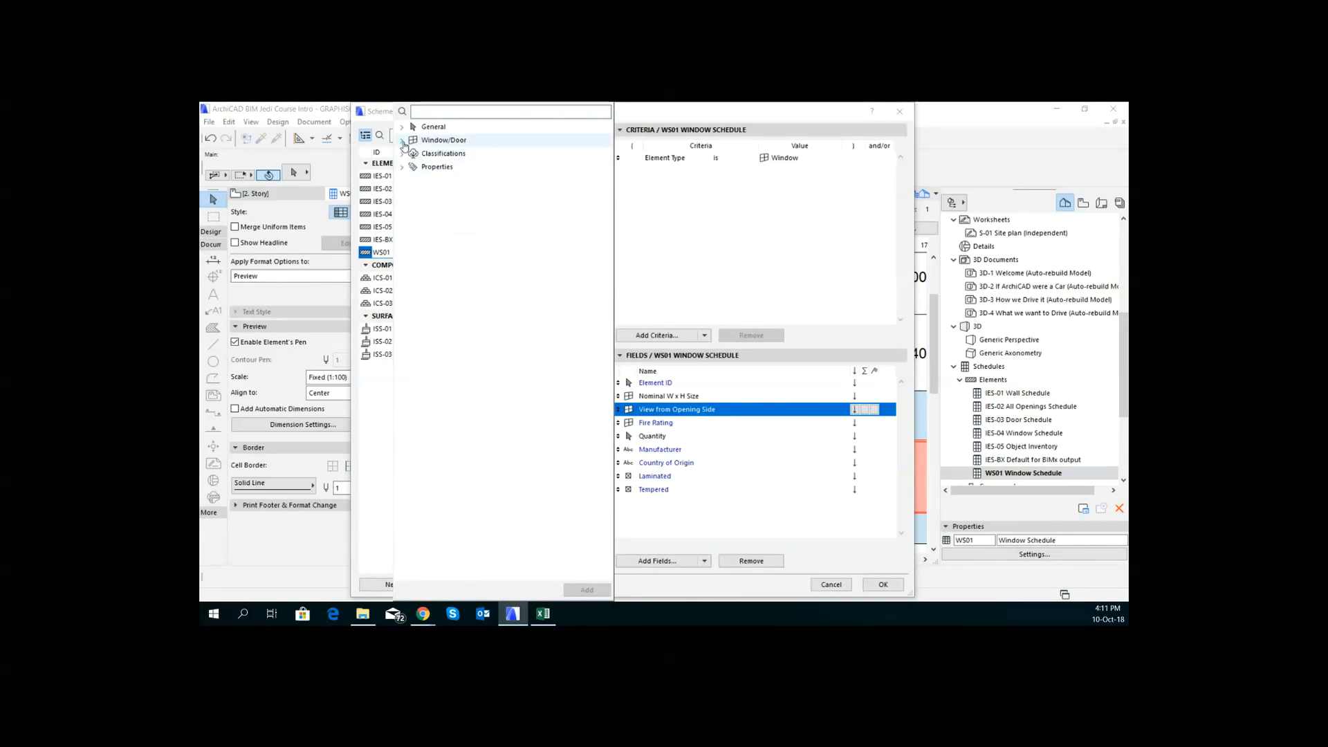
click(401, 139)
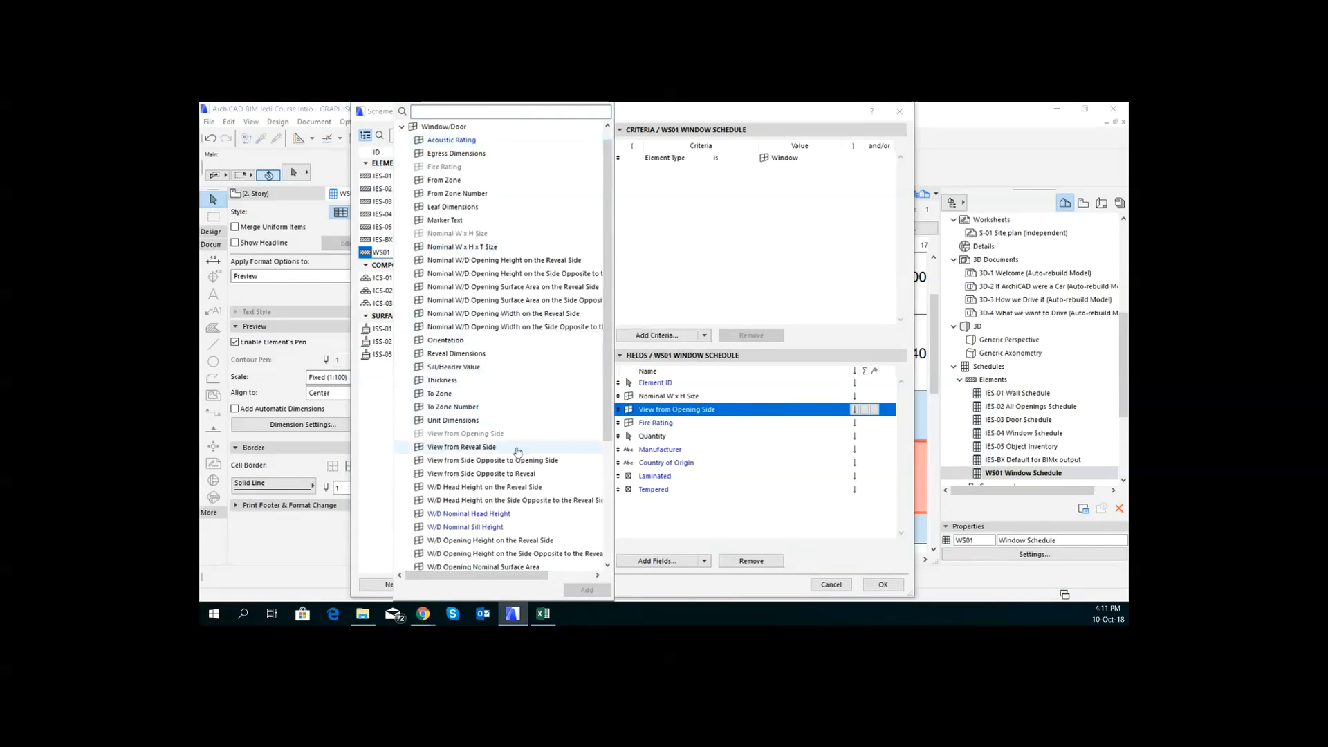
scroll(523, 456, down, 4)
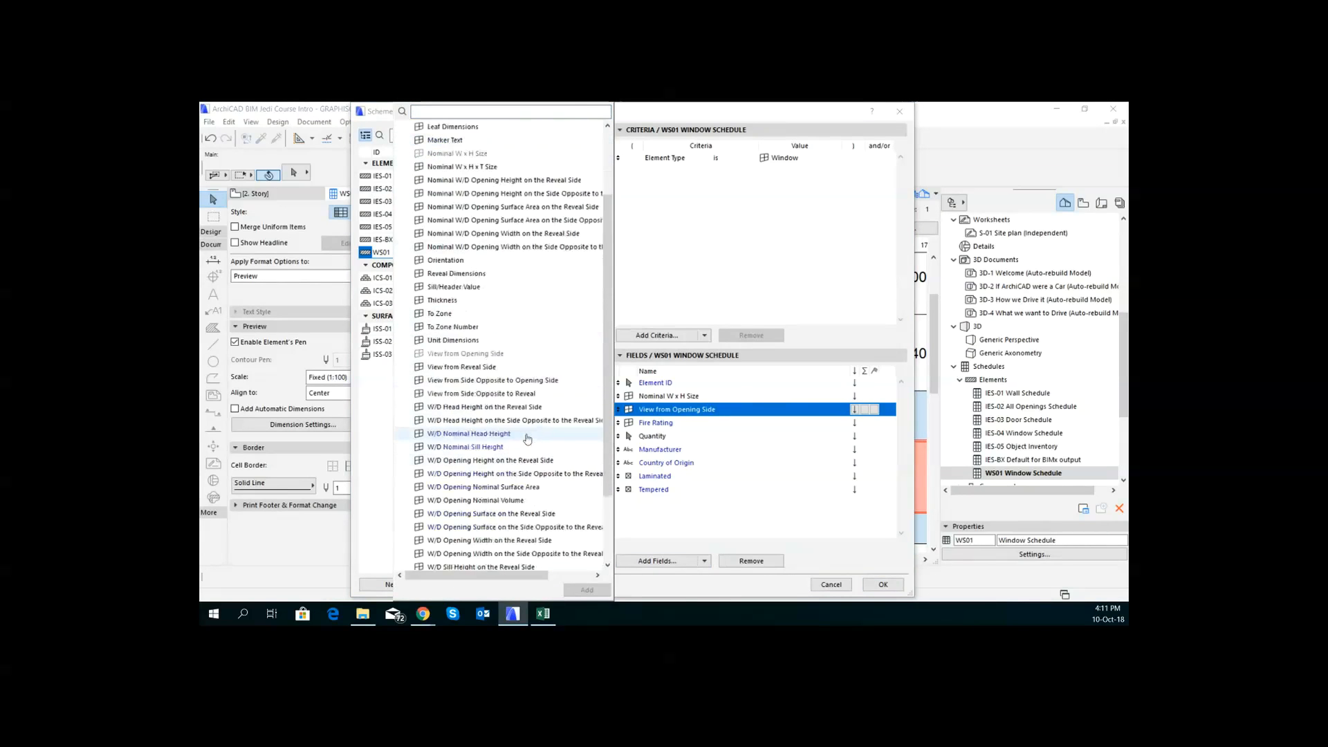
scroll(527, 439, up, 1)
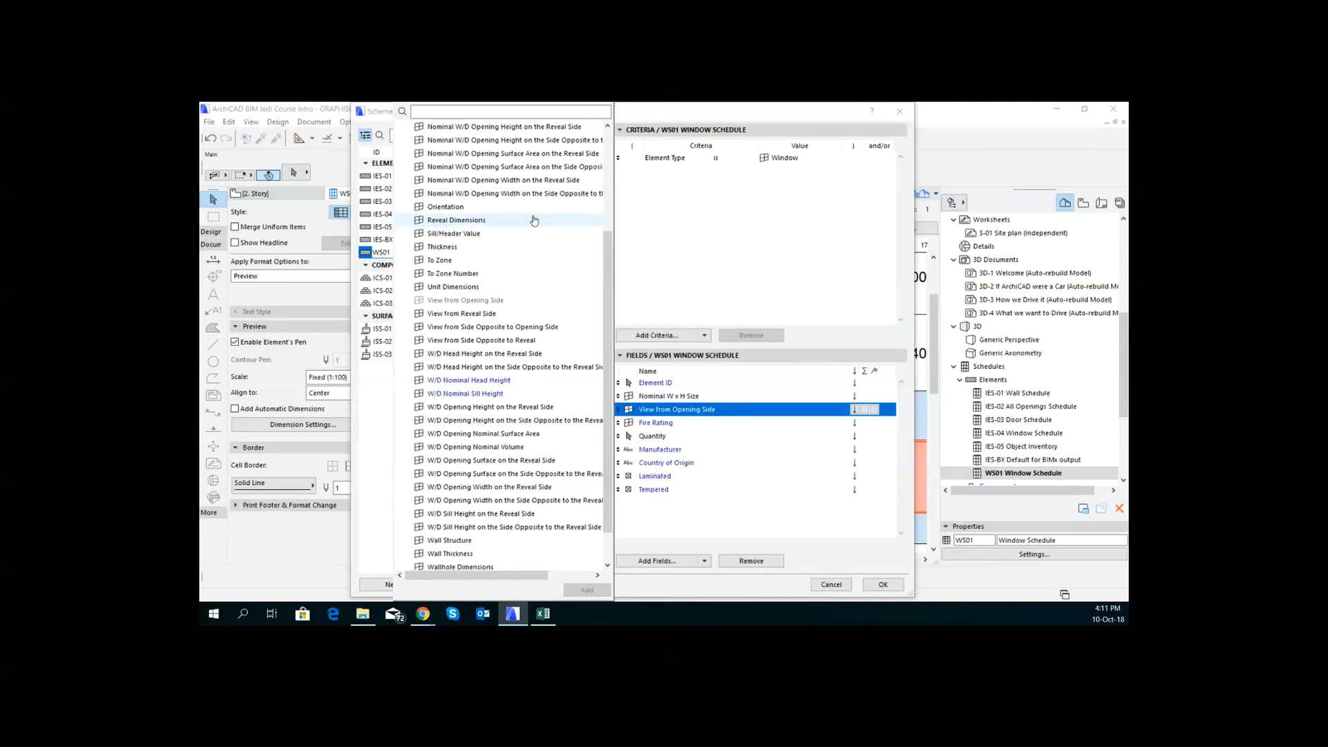
click(798, 296)
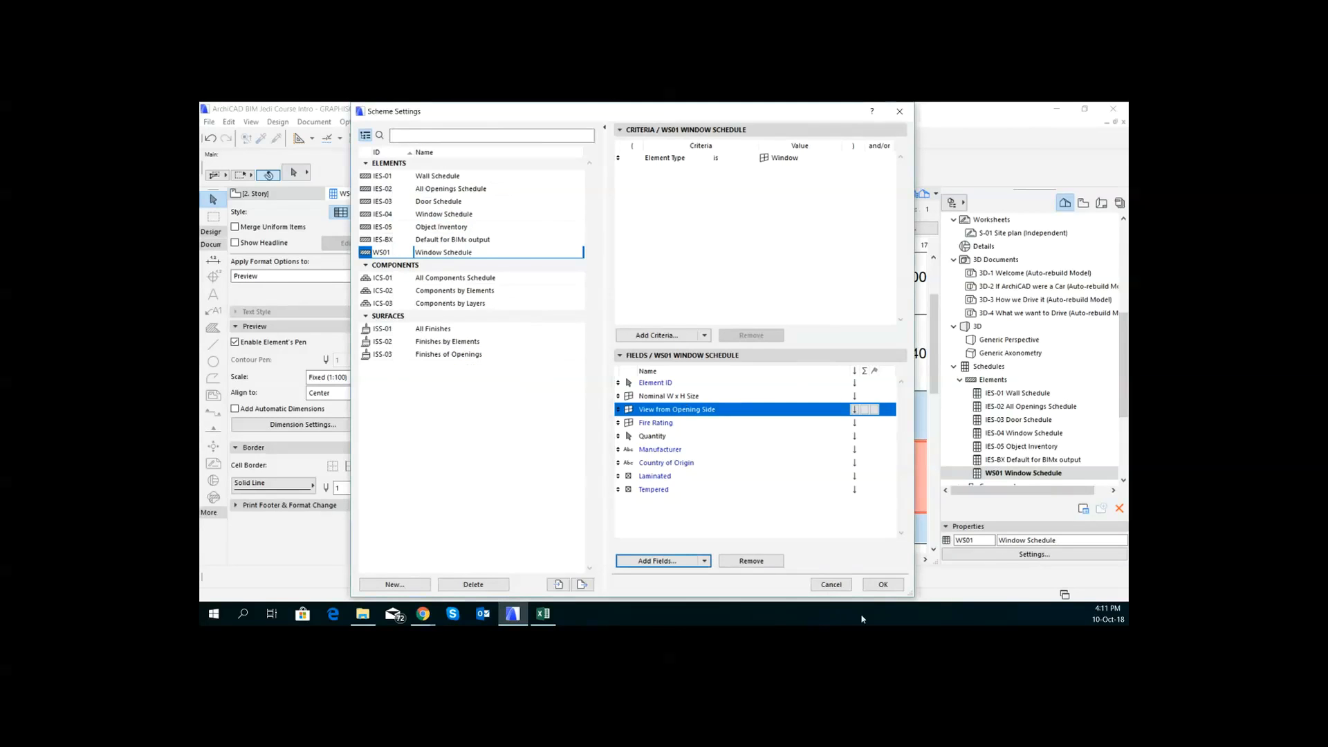
click(832, 584)
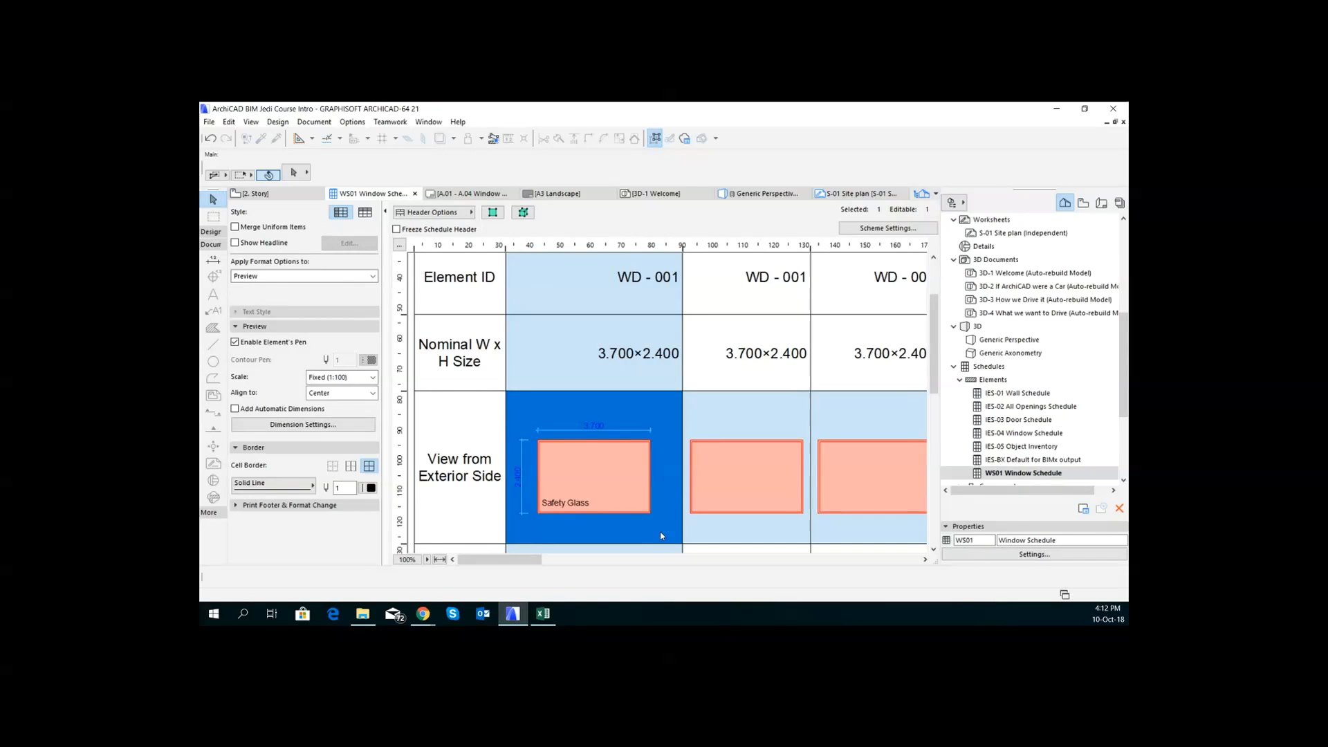
Step: Inspect the editable Country of Origin and Element ID cells in the first two window columns
scroll(609, 350, down, 5)
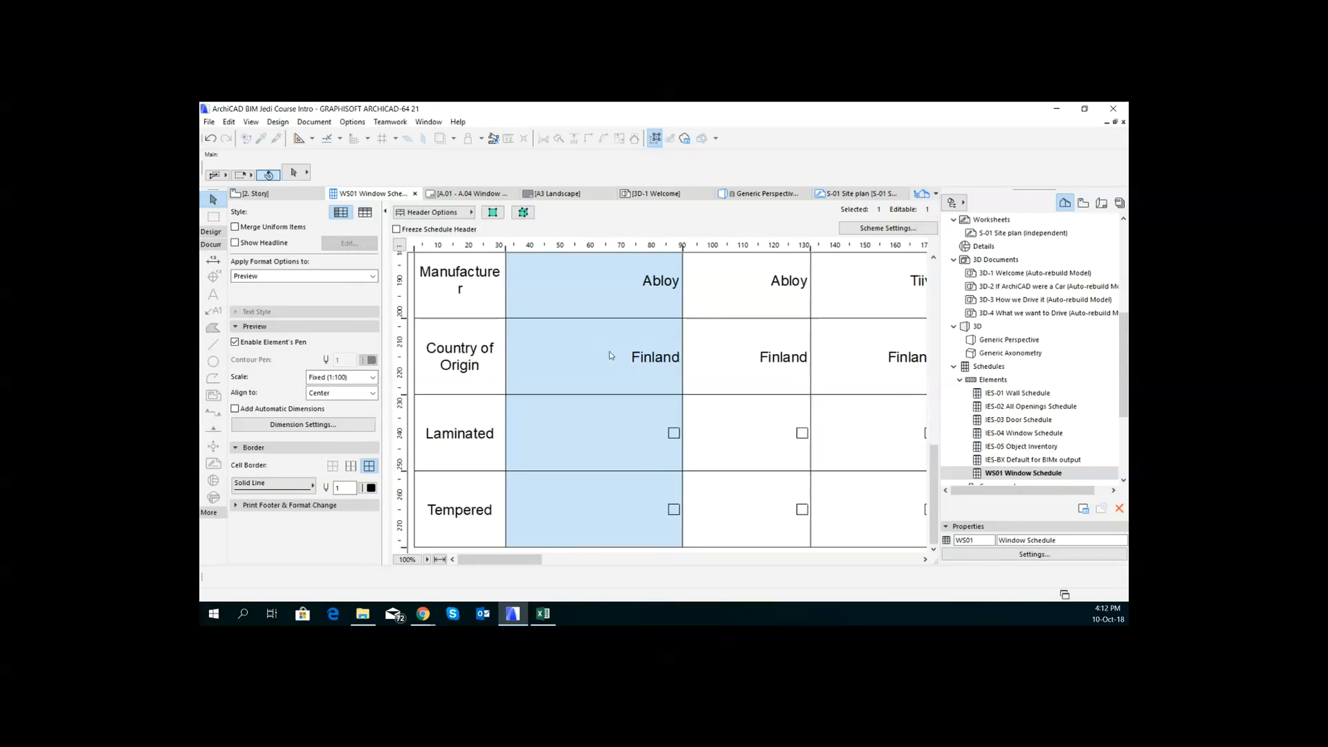
click(612, 352)
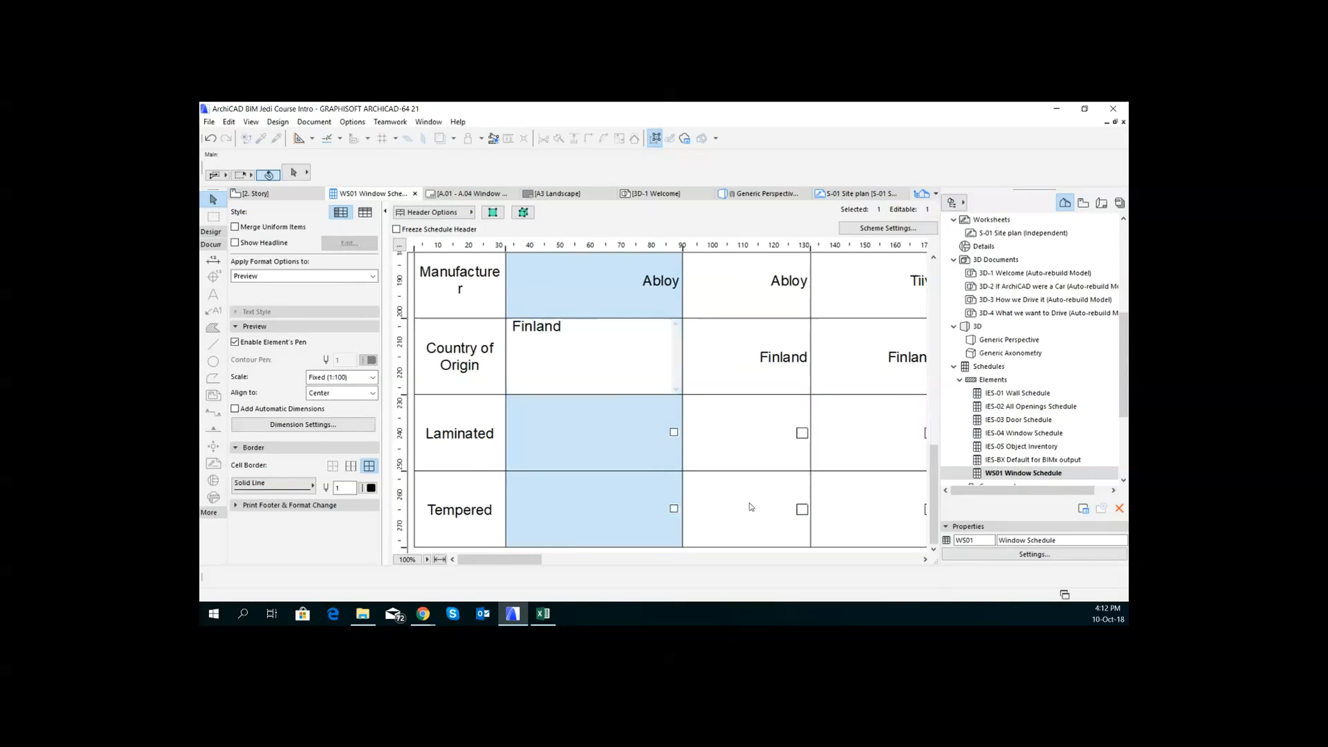
scroll(752, 507, up, 5)
scroll(750, 440, up, 2)
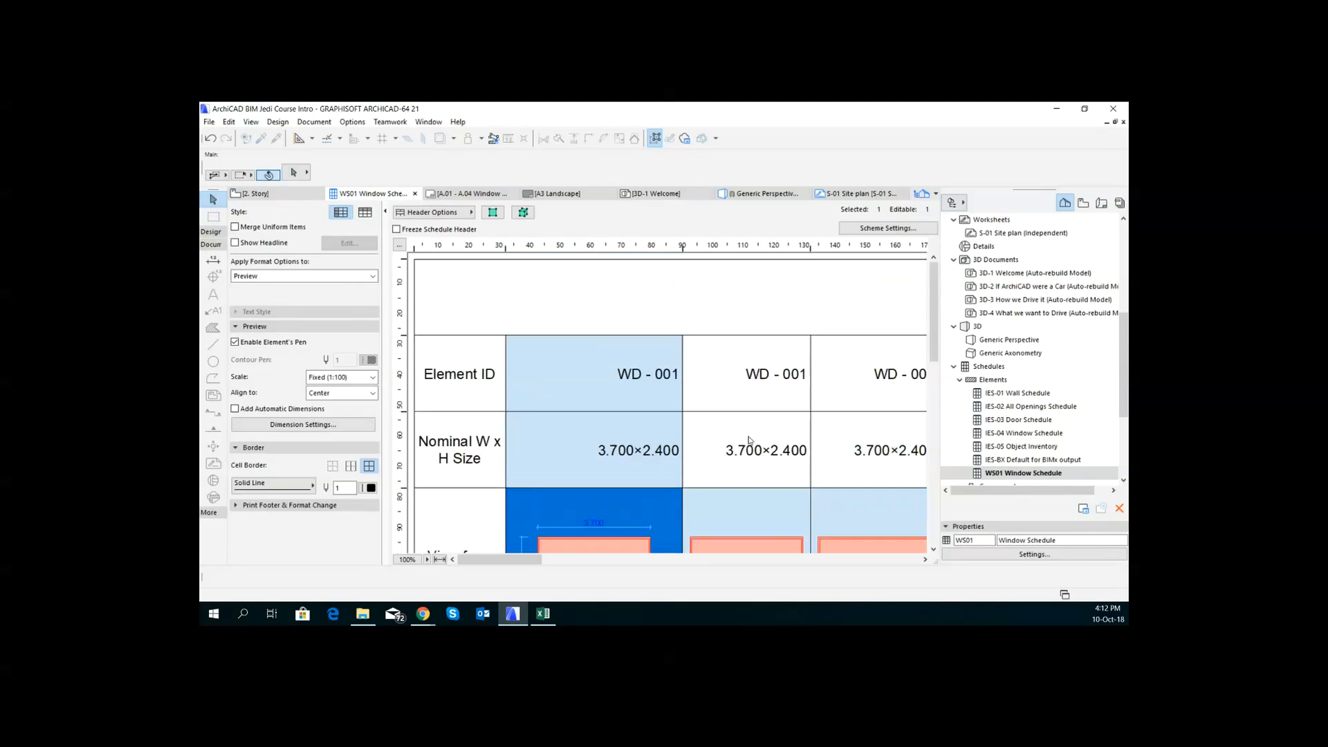
click(647, 374)
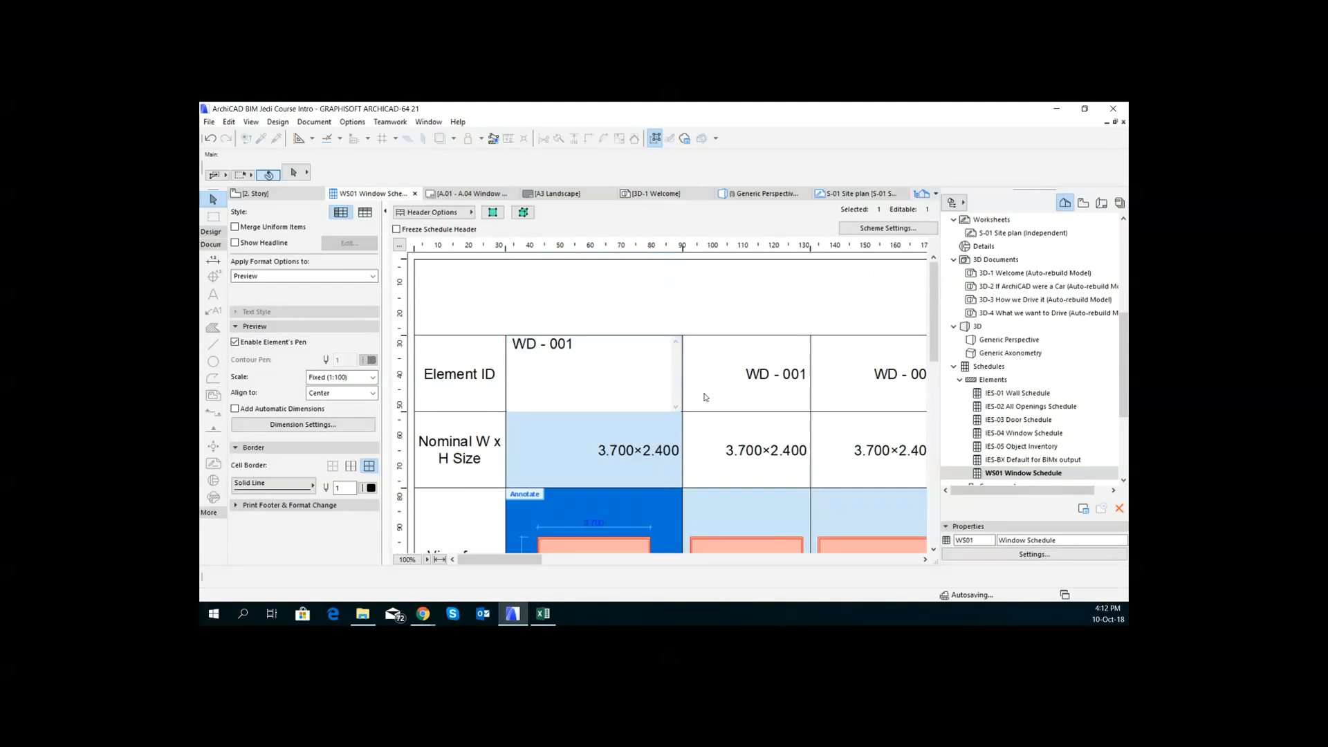
click(795, 374)
click(754, 345)
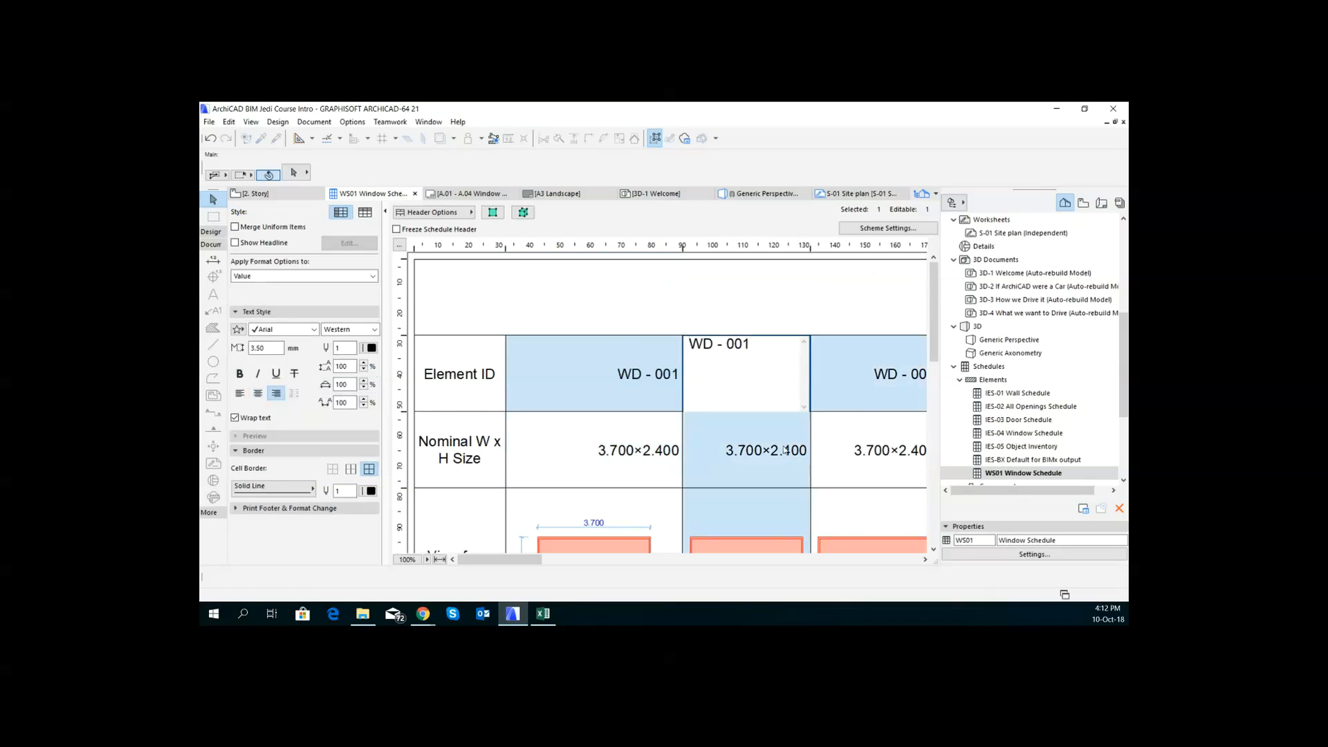
Step: Review the Element IDs across all window columns and the property rows below, returning to the first window's preview
drag(487, 559, 802, 584)
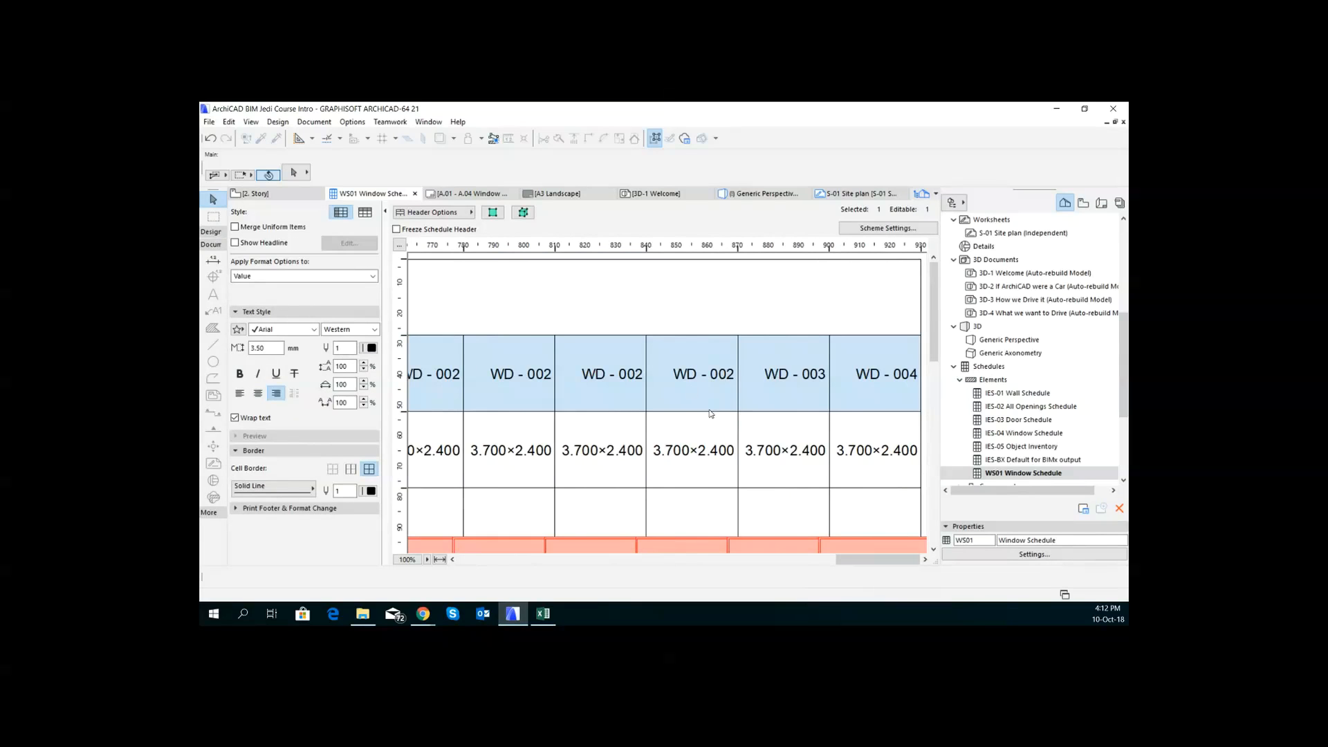
click(726, 560)
click(646, 560)
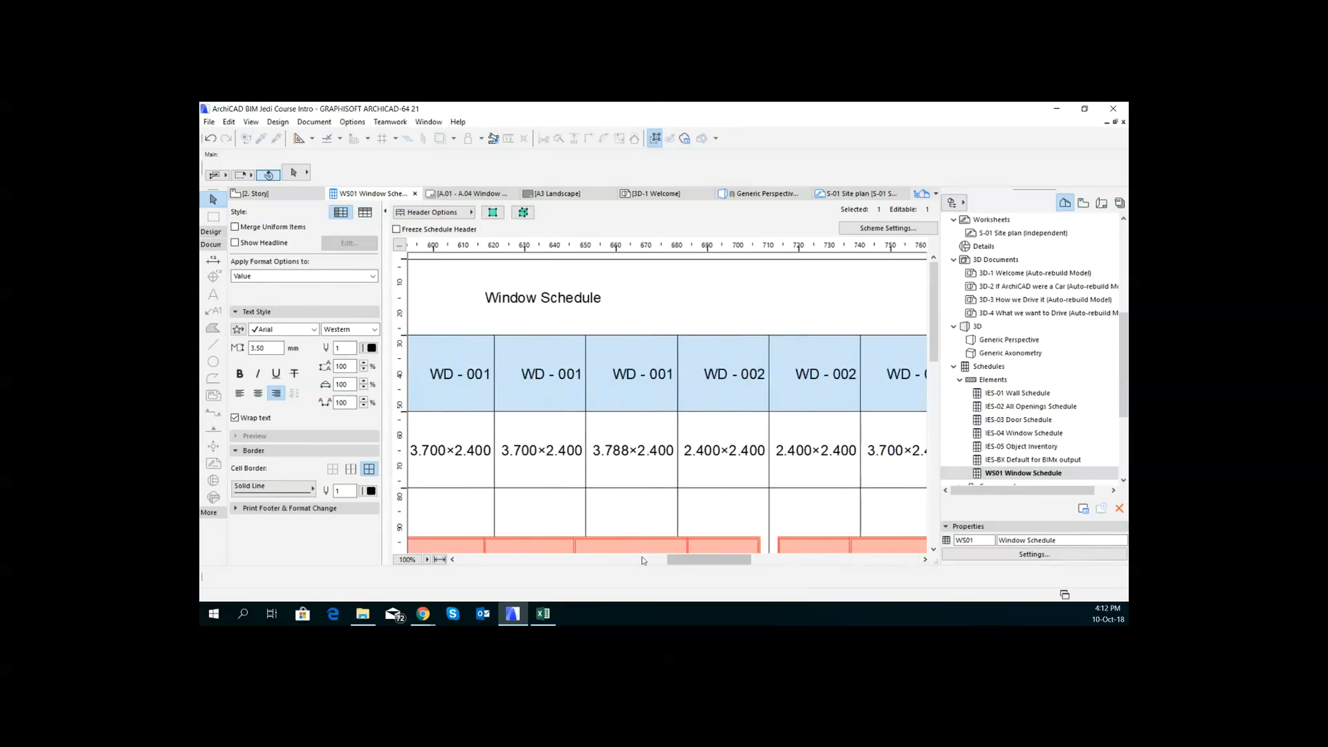
click(642, 560)
drag(747, 559, 451, 564)
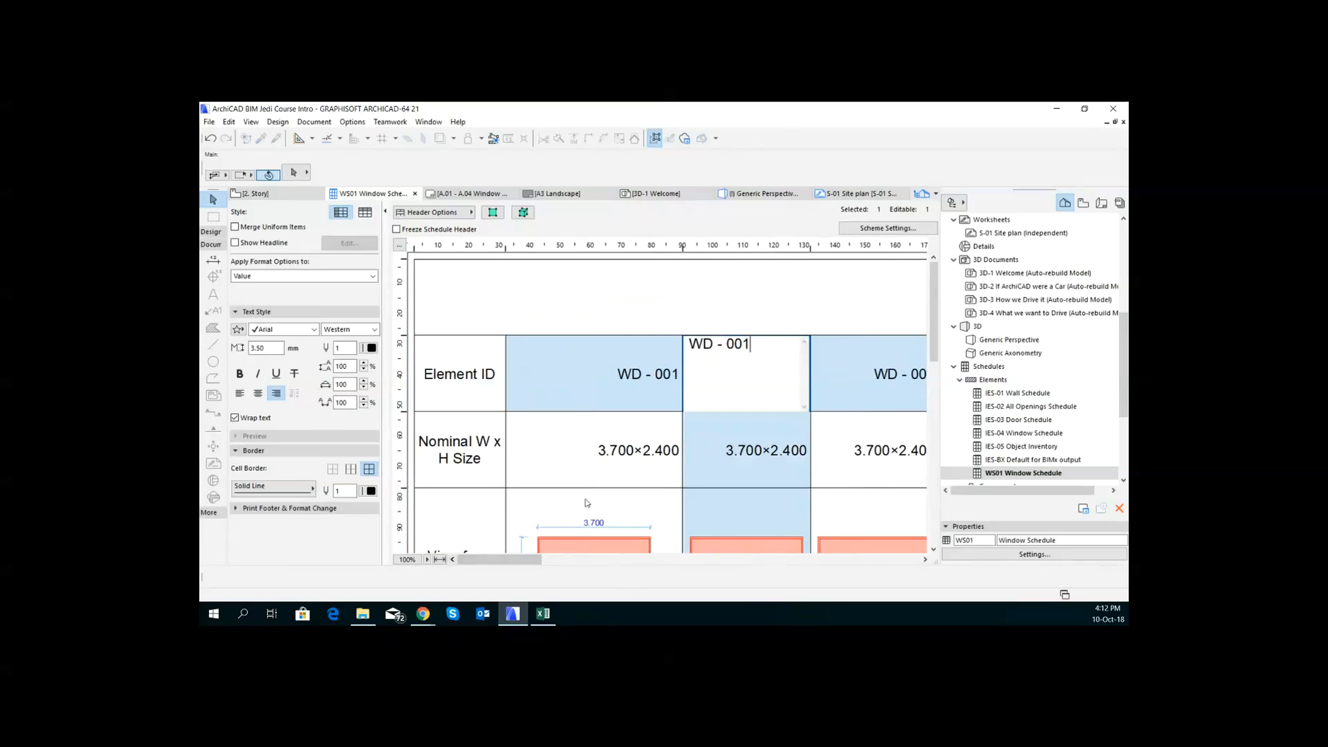
scroll(600, 474, down, 5)
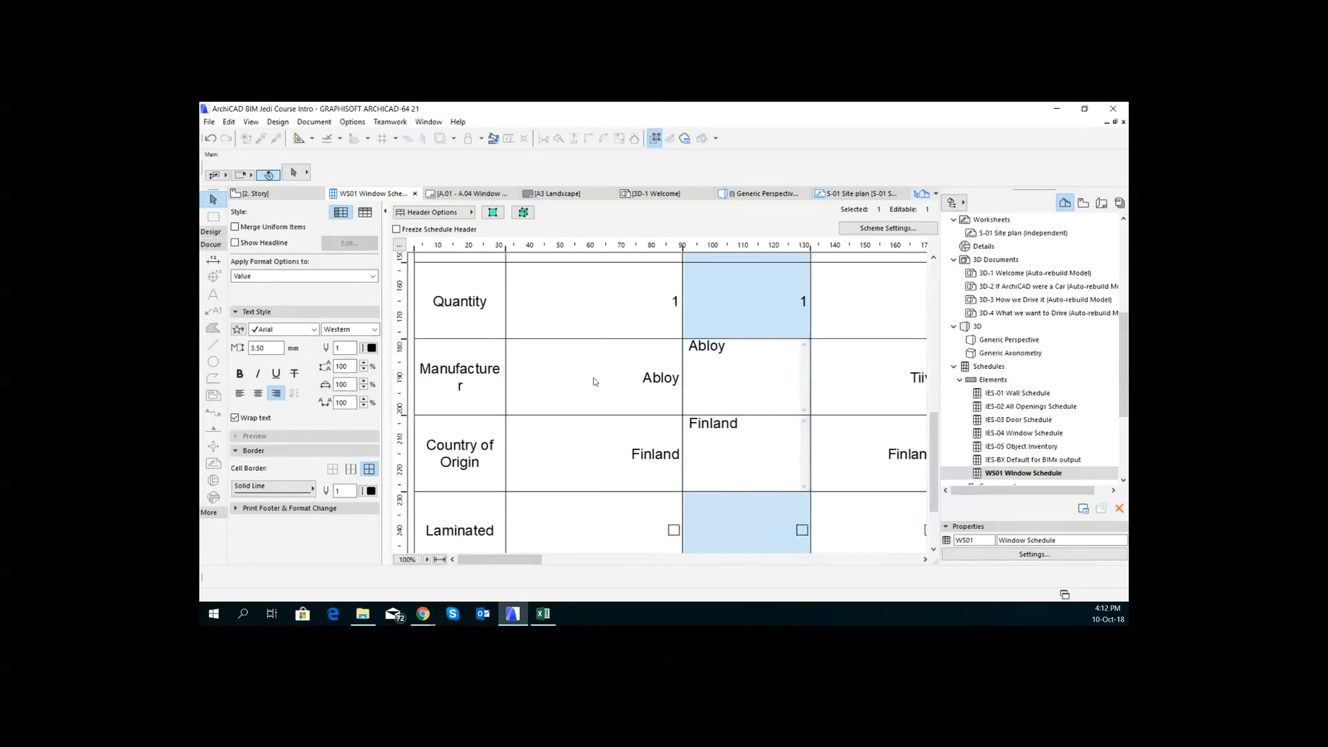
scroll(594, 379, up, 5)
click(617, 510)
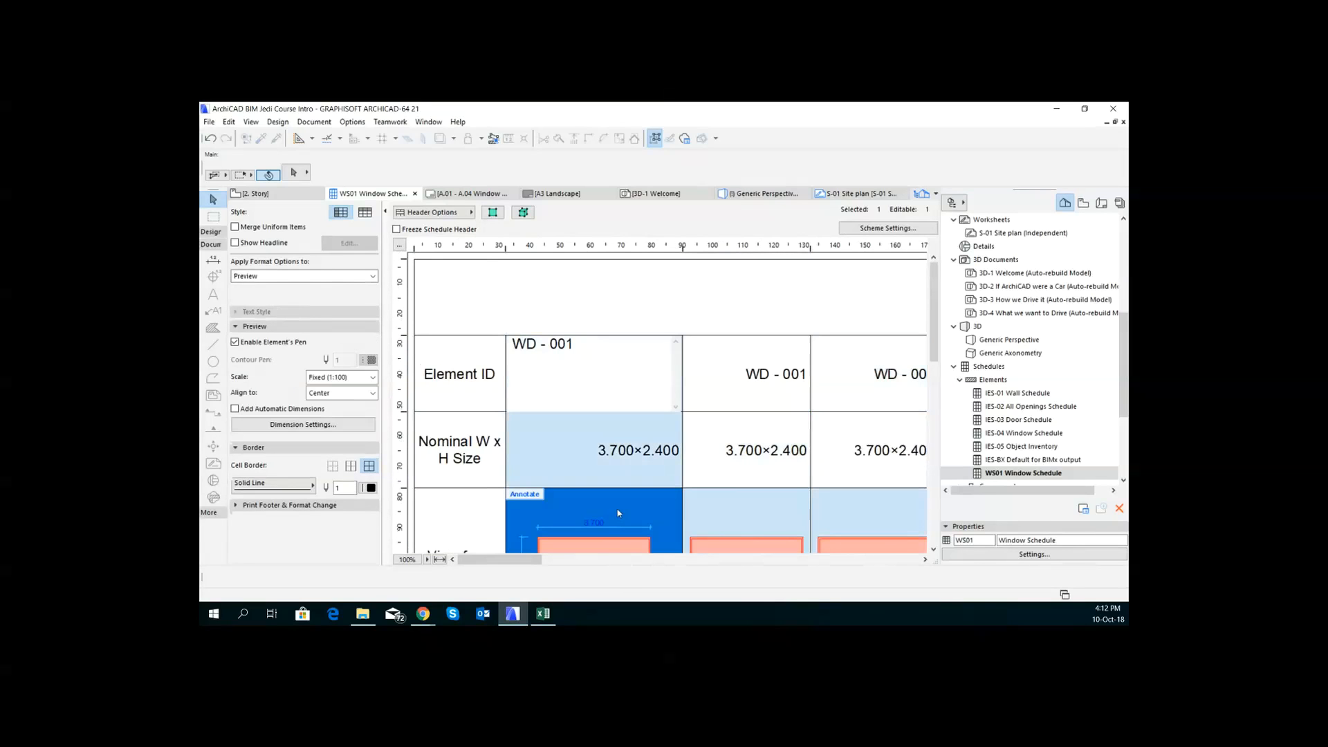
Step: Add the From Zone Number field from the Window/Door parameters to the WS01 Window Schedule scheme and apply the settings
click(888, 229)
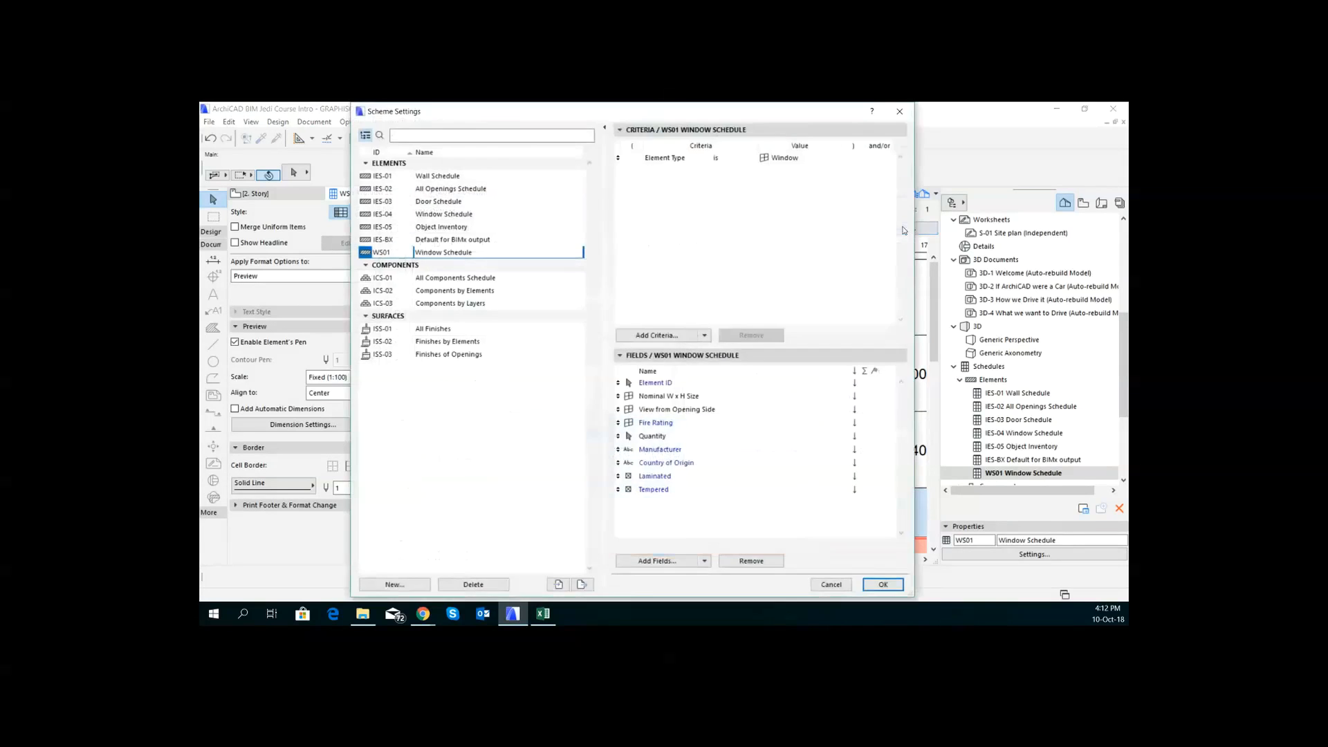
click(657, 561)
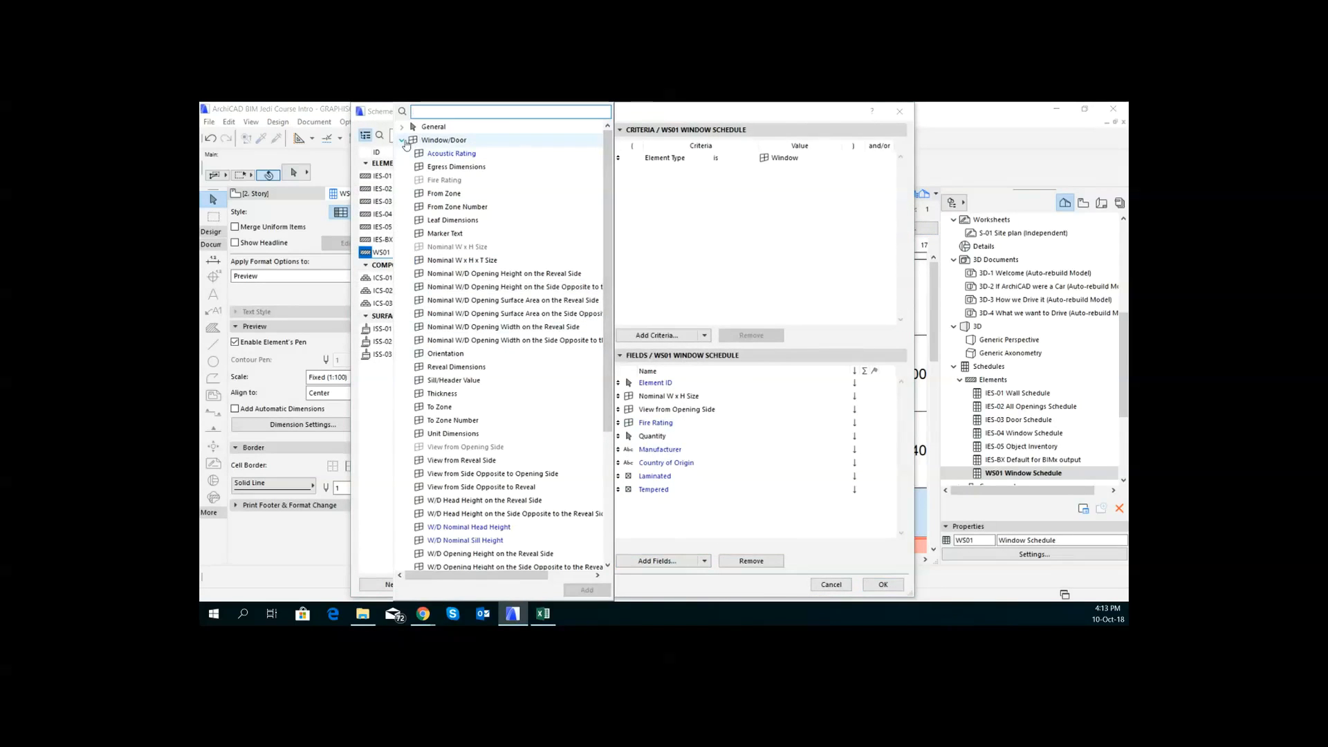
click(402, 140)
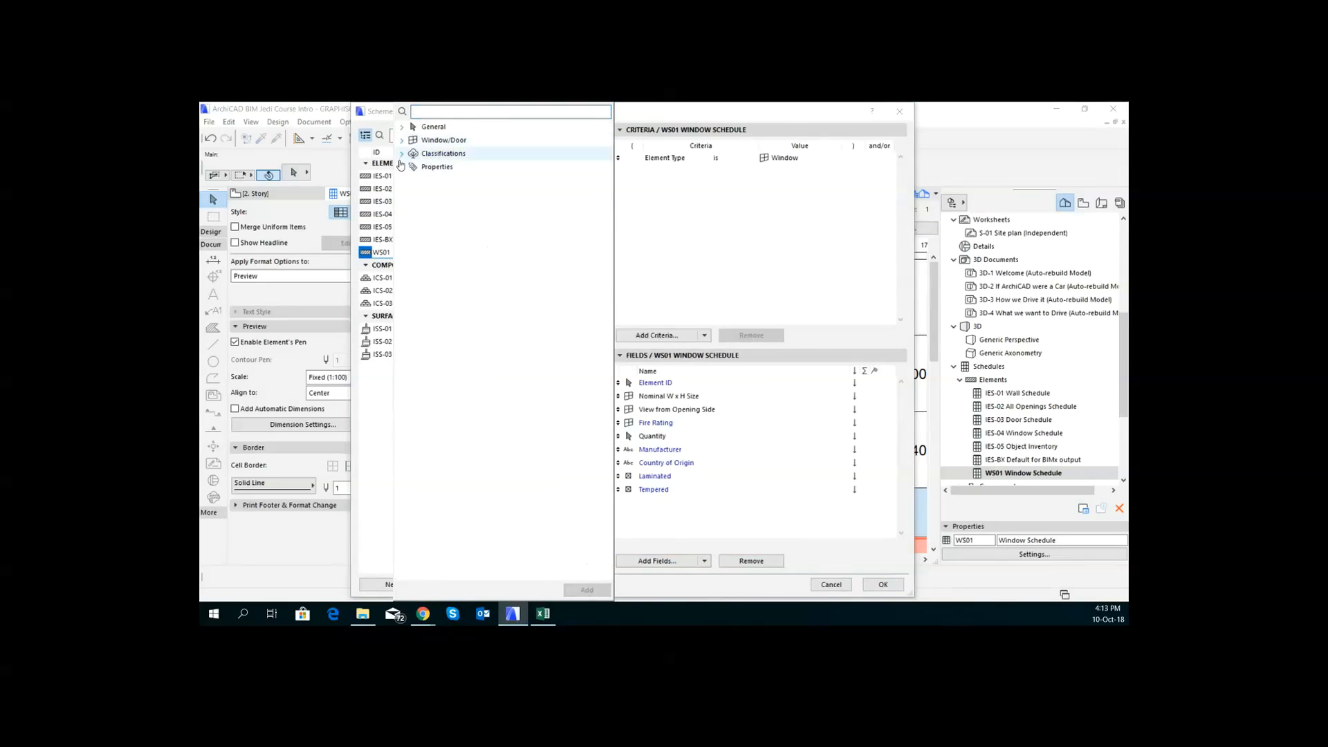
click(402, 140)
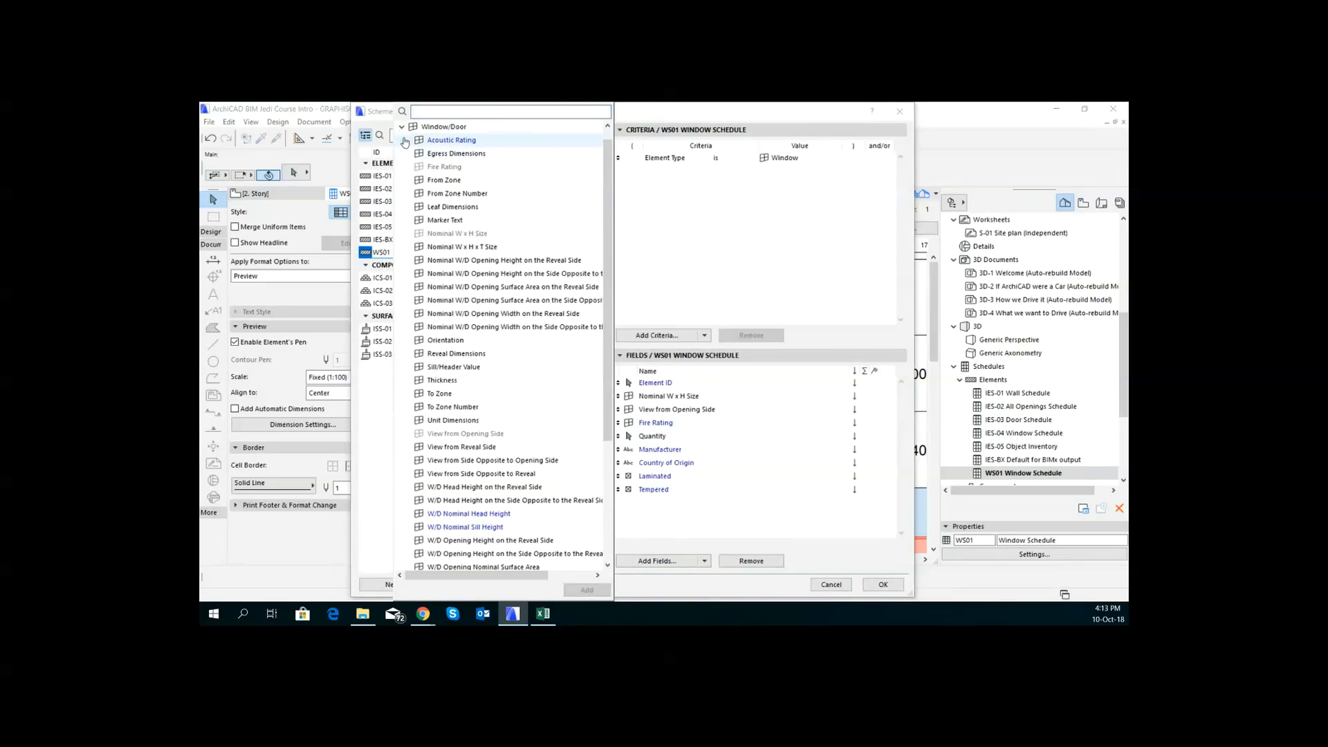
click(402, 128)
click(403, 129)
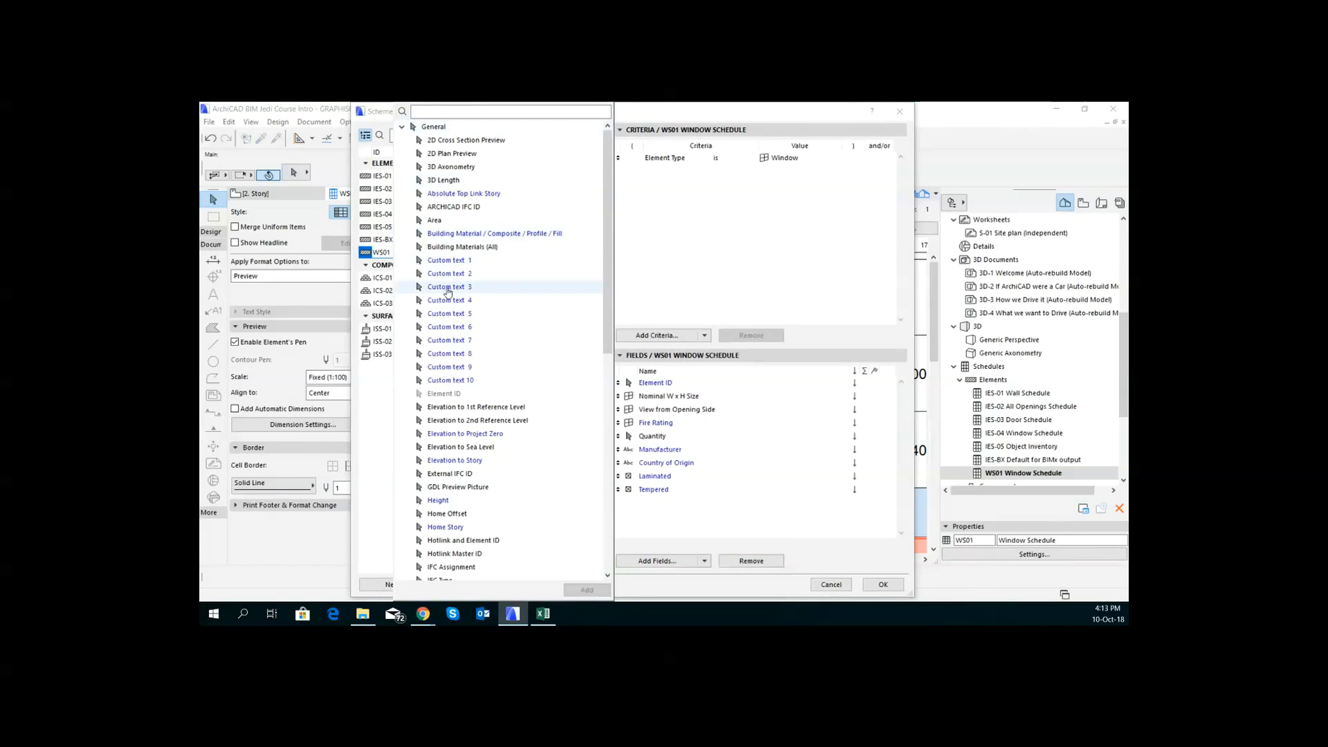
click(402, 127)
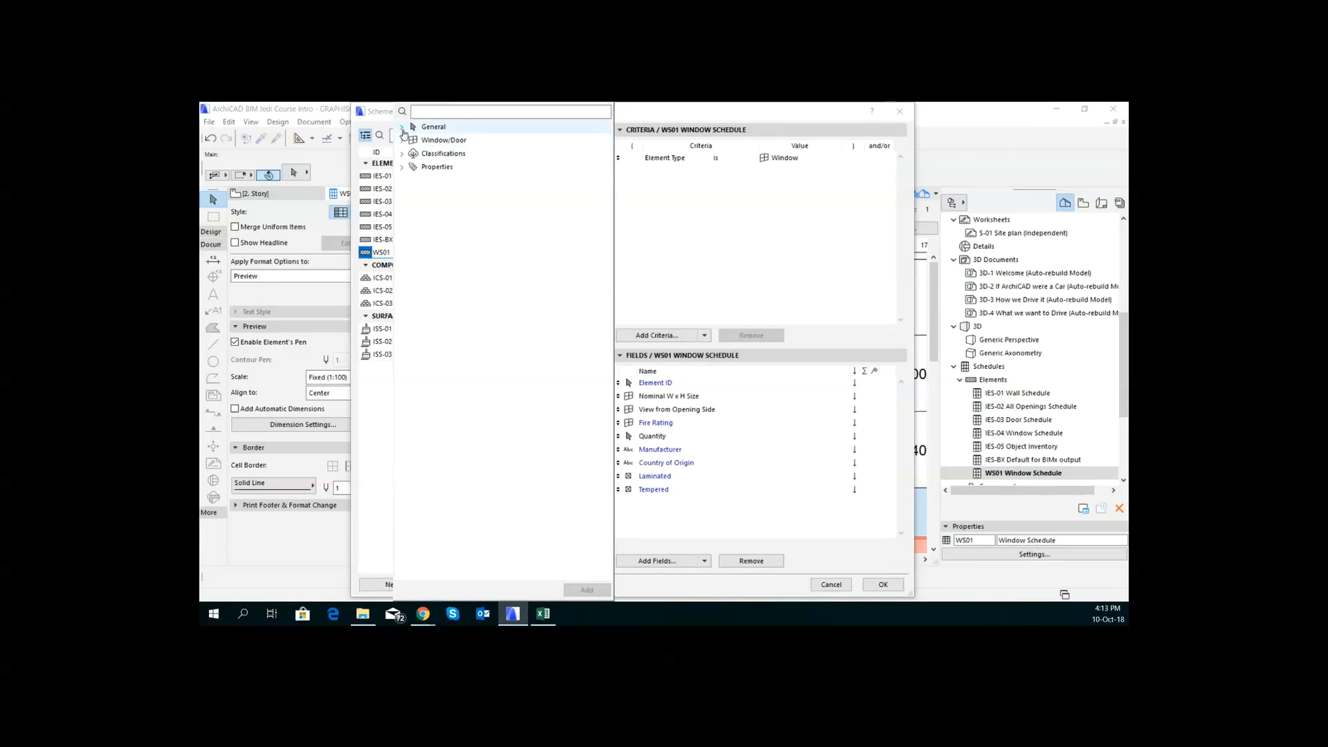
click(401, 139)
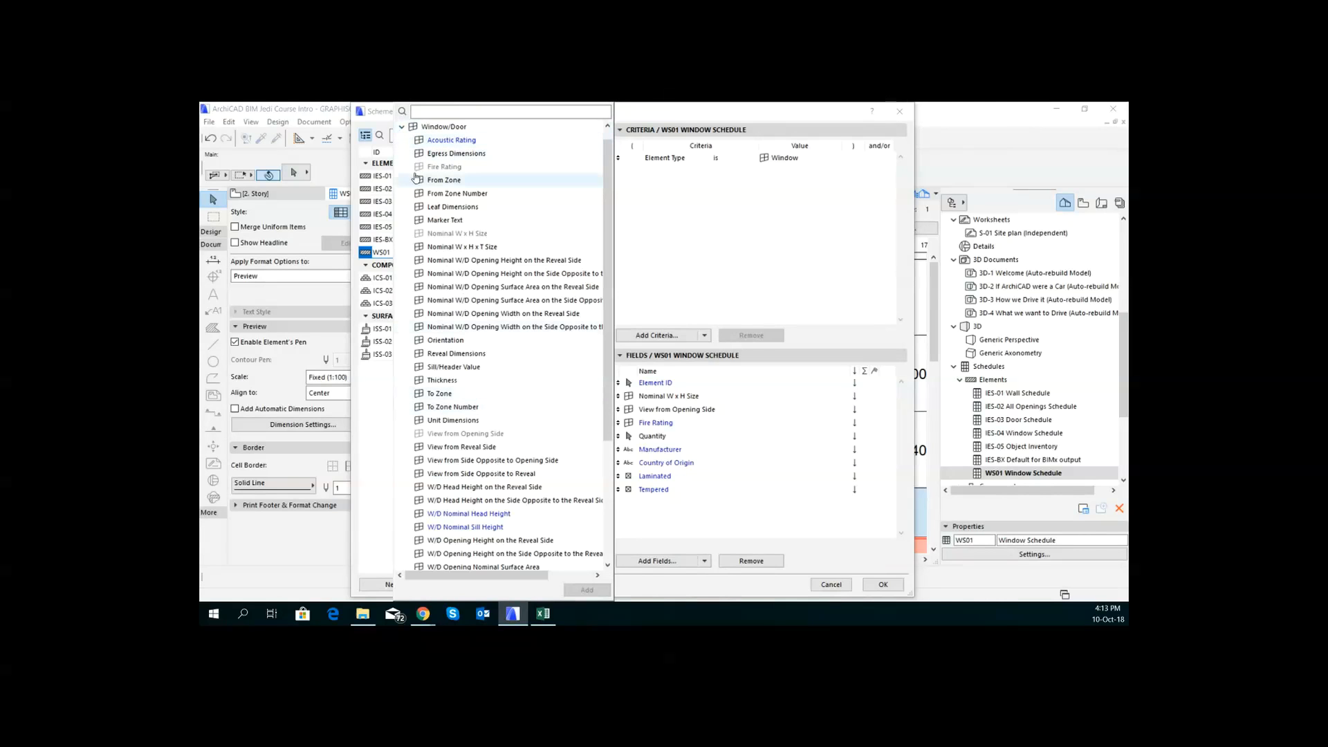
scroll(501, 303, down, 1)
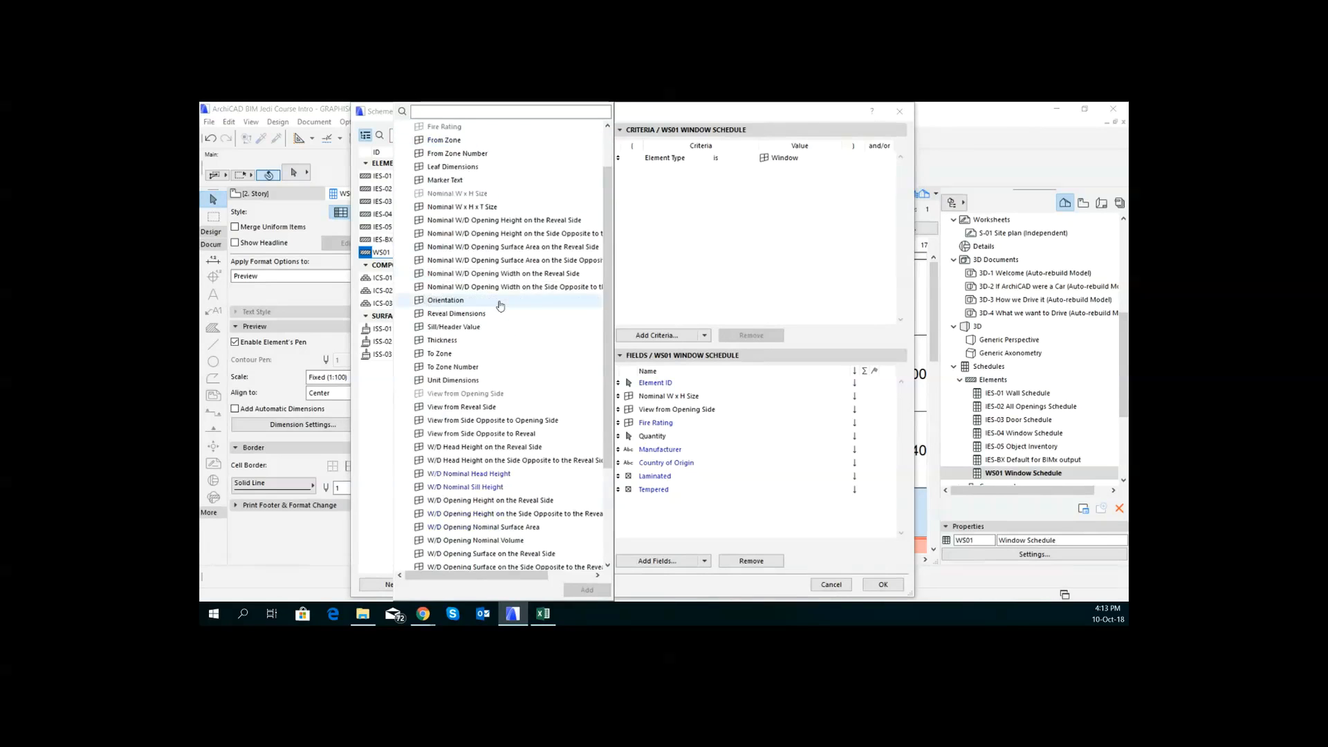
scroll(500, 304, up, 1)
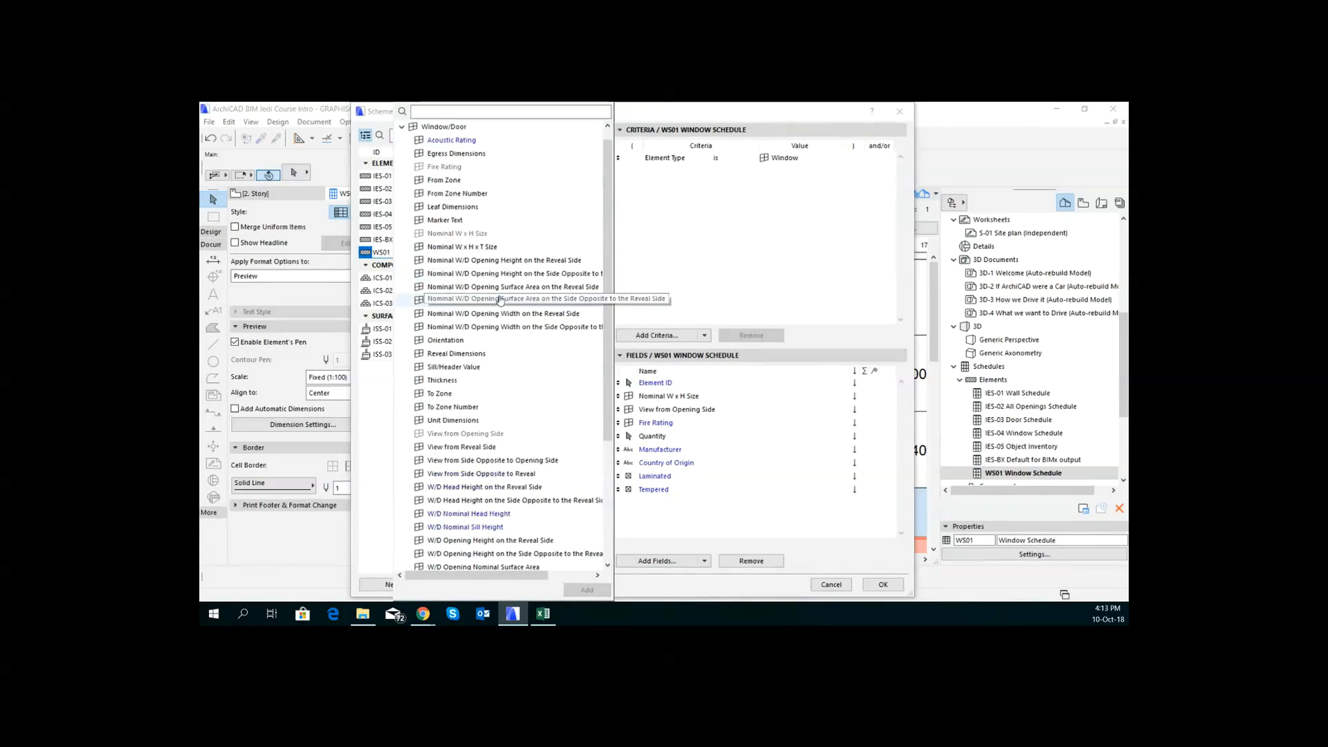
double_click(468, 195)
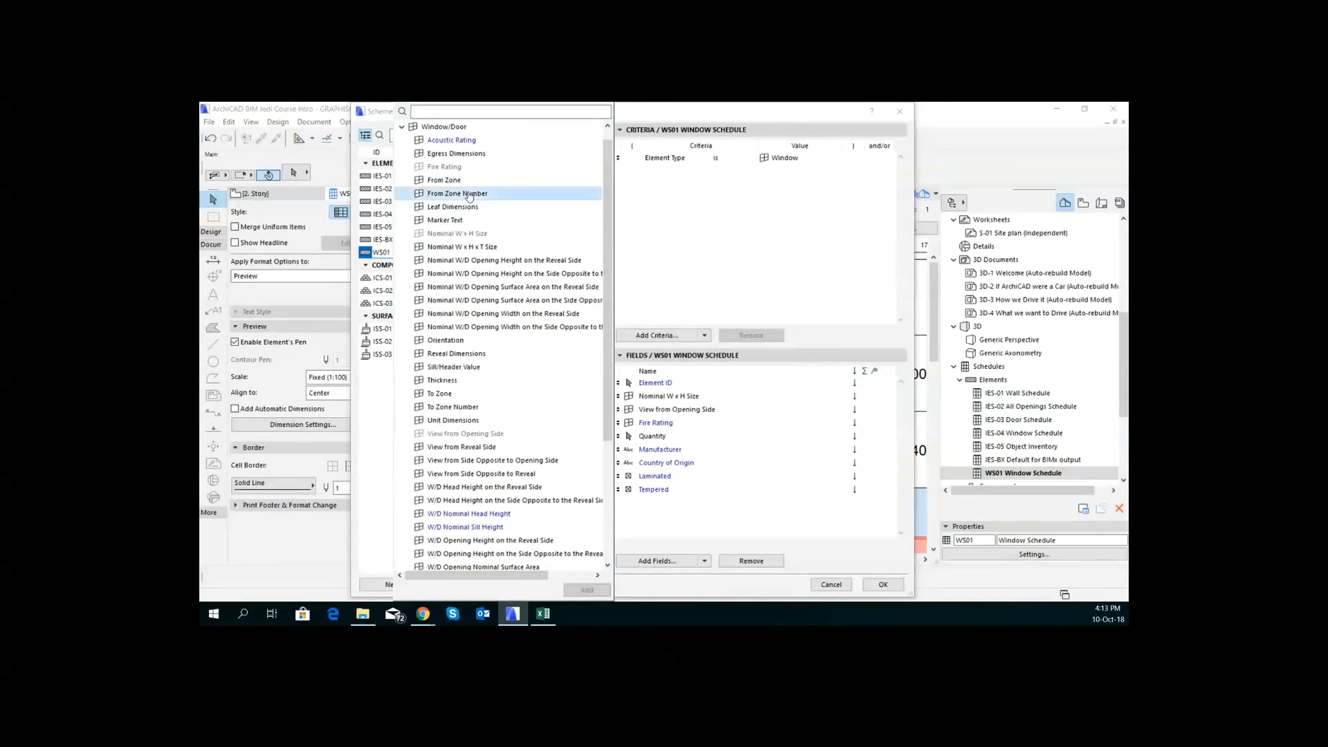
click(883, 586)
click(883, 584)
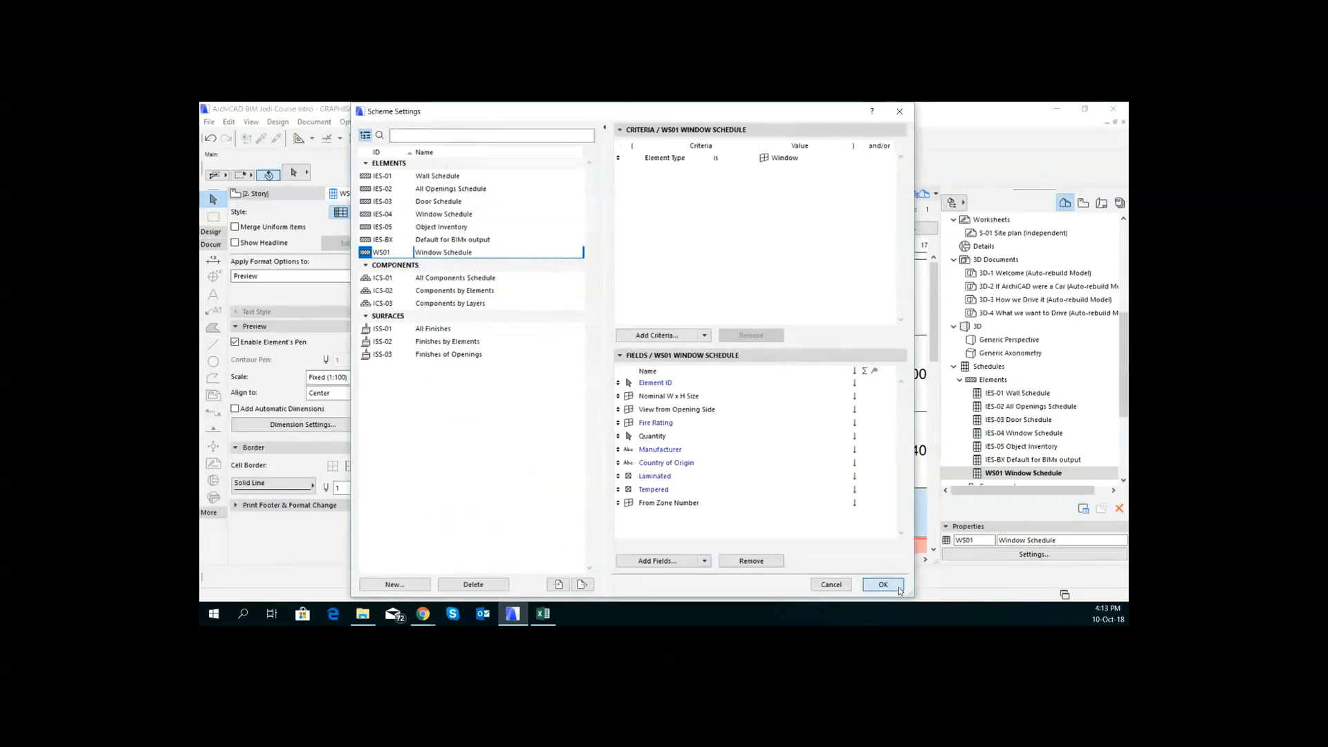
Step: Review the From Zone Number row across all window columns and the rows above it, returning to the schedule's first rows
scroll(701, 378, down, 10)
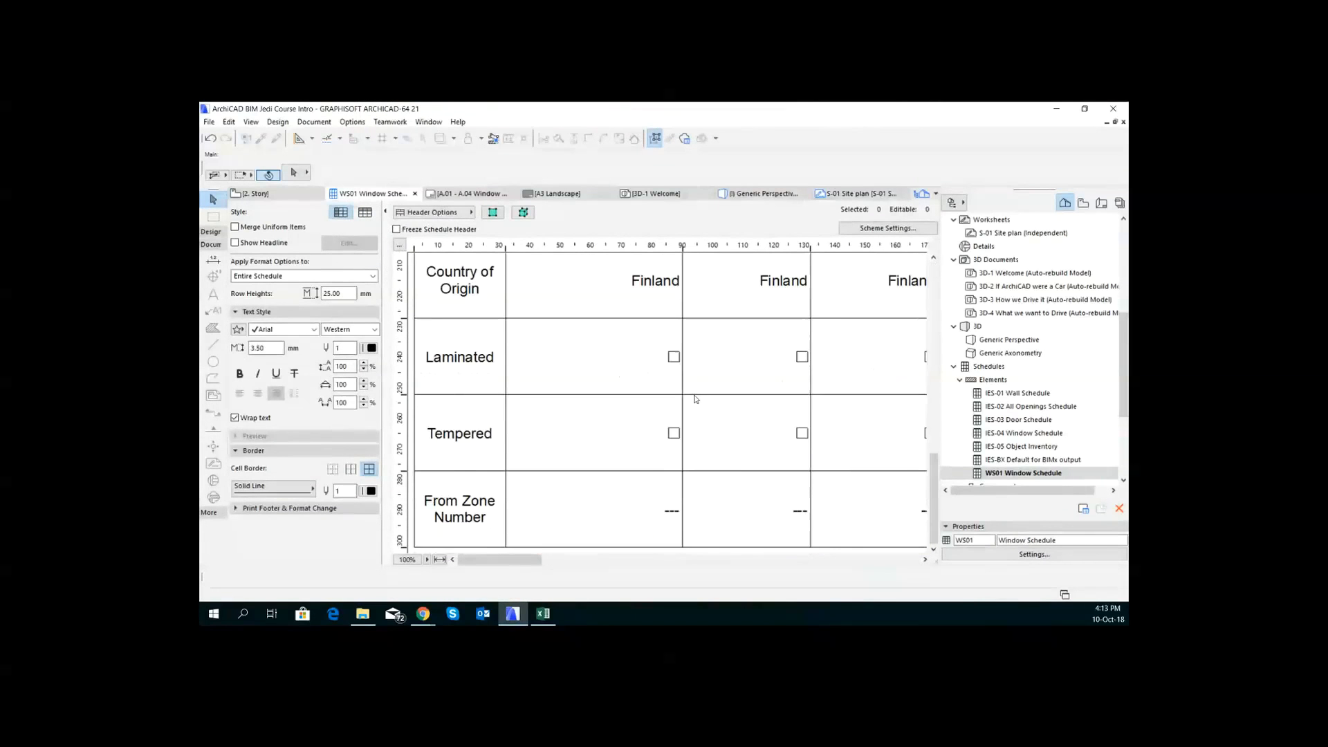
mouse_move(484, 562)
mouse_down()
mouse_move(719, 577)
mouse_move(912, 613)
mouse_move(866, 584)
mouse_move(698, 567)
mouse_move(501, 511)
mouse_move(410, 531)
mouse_move(482, 560)
mouse_up()
drag(496, 560, 882, 595)
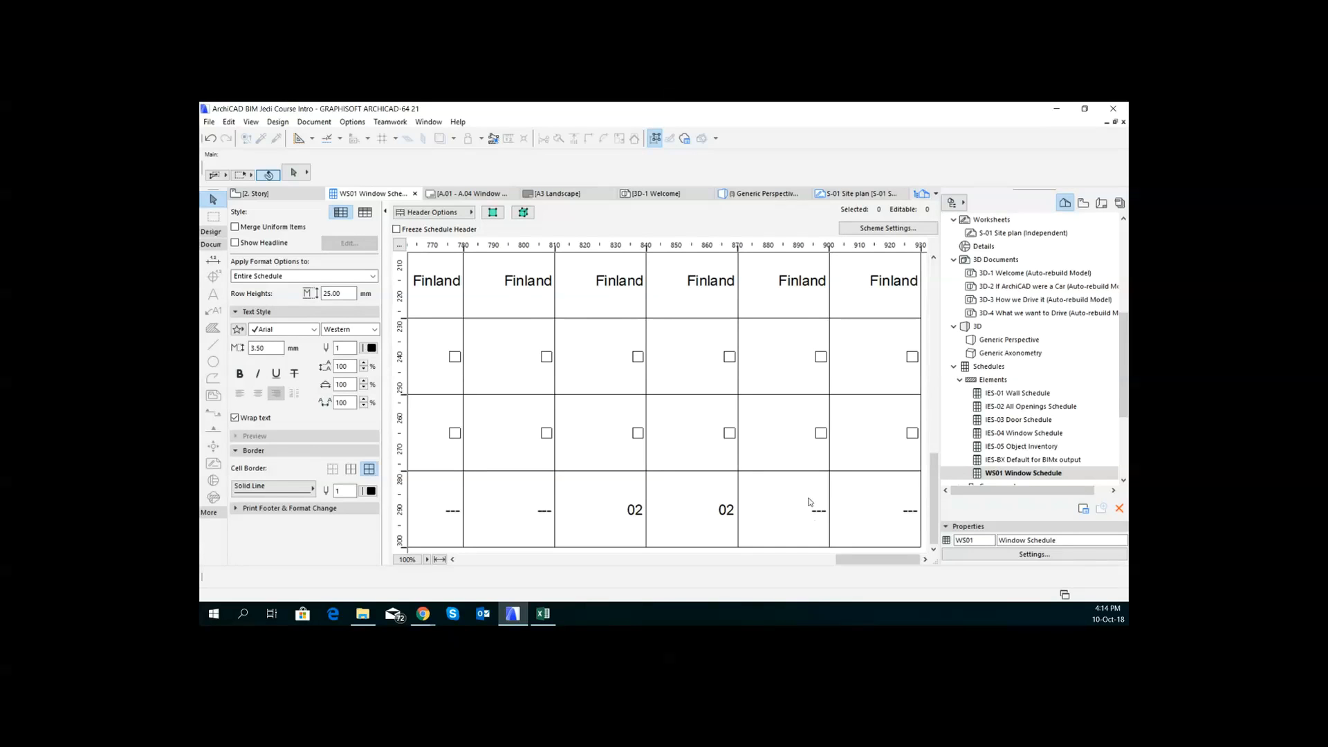
click(742, 560)
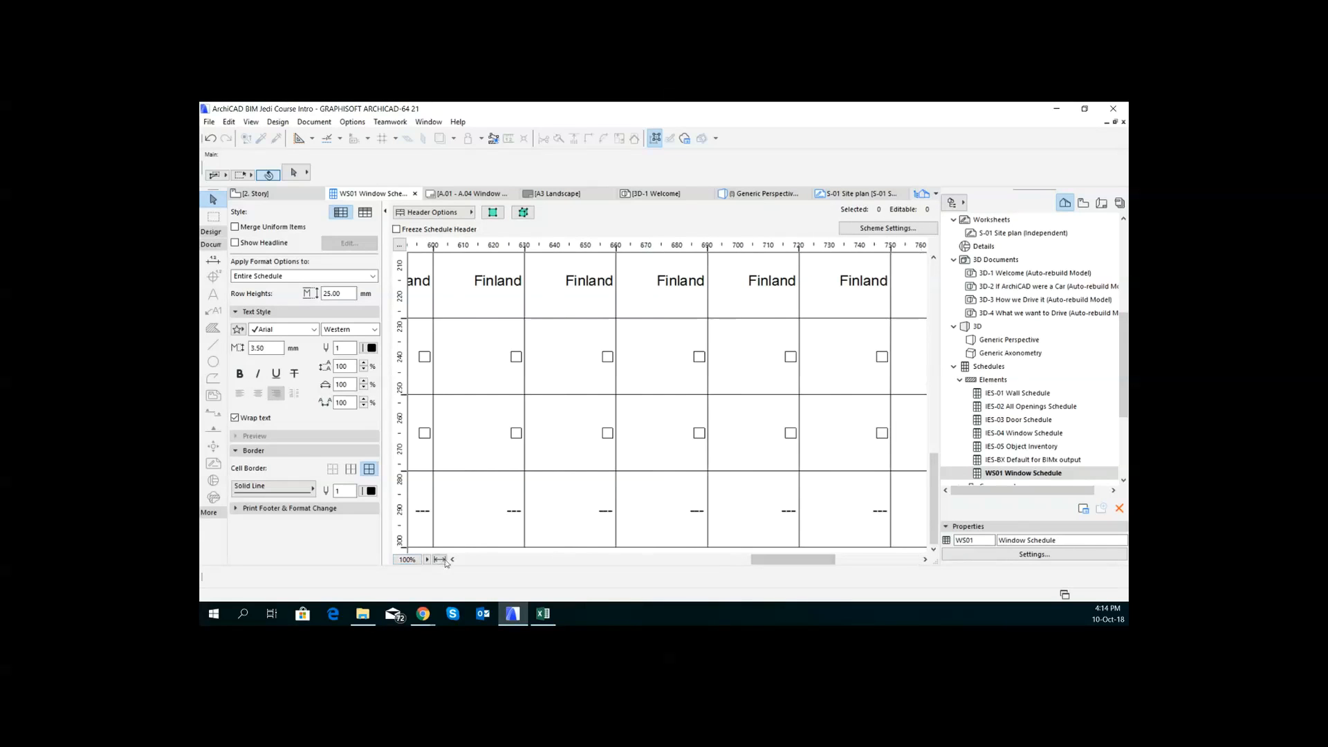
click(465, 560)
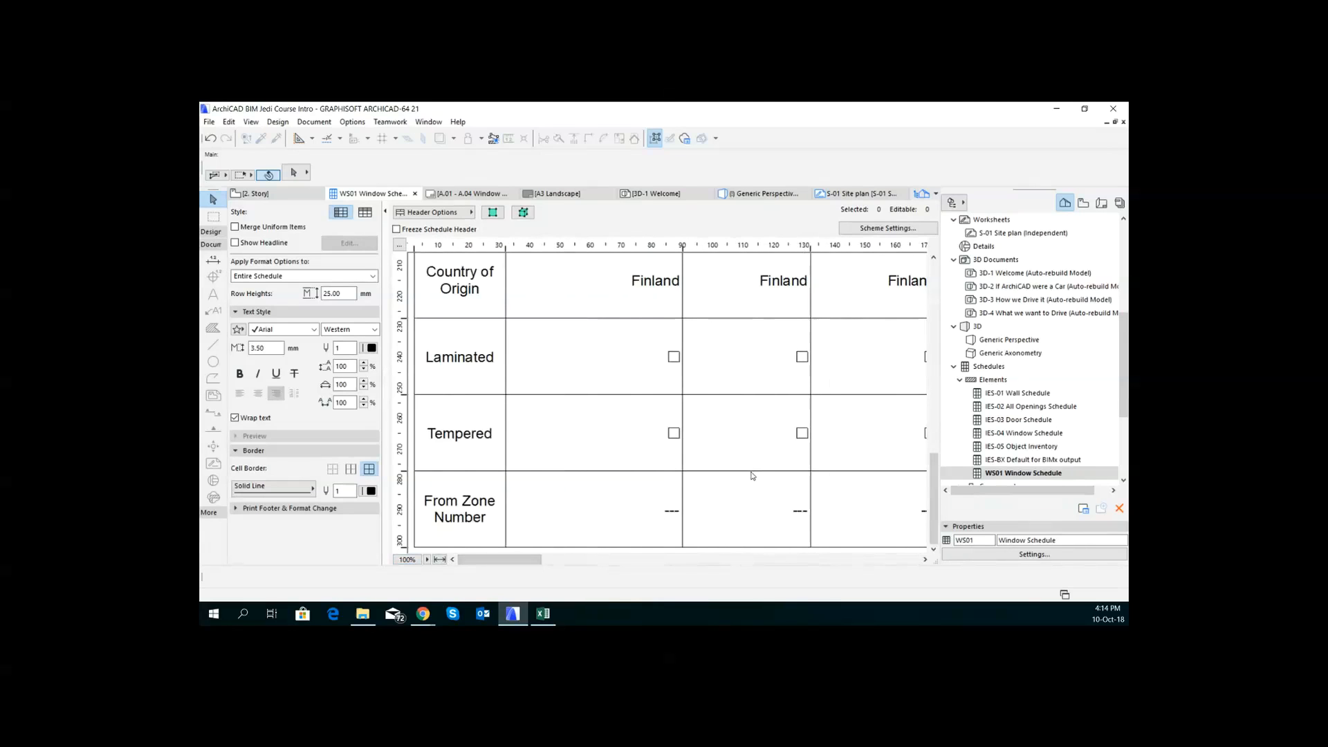
scroll(697, 393, up, 5)
scroll(698, 393, down, 8)
scroll(693, 389, up, 2)
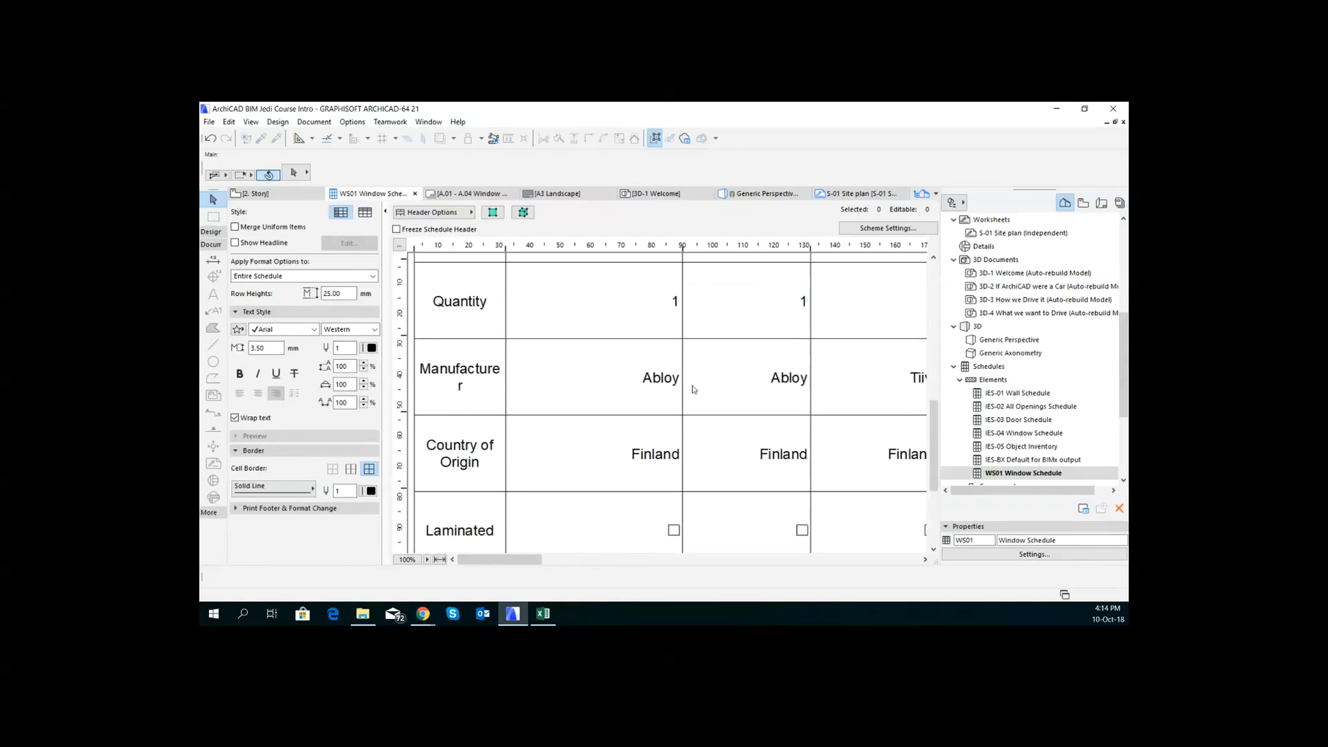
scroll(694, 389, up, 6)
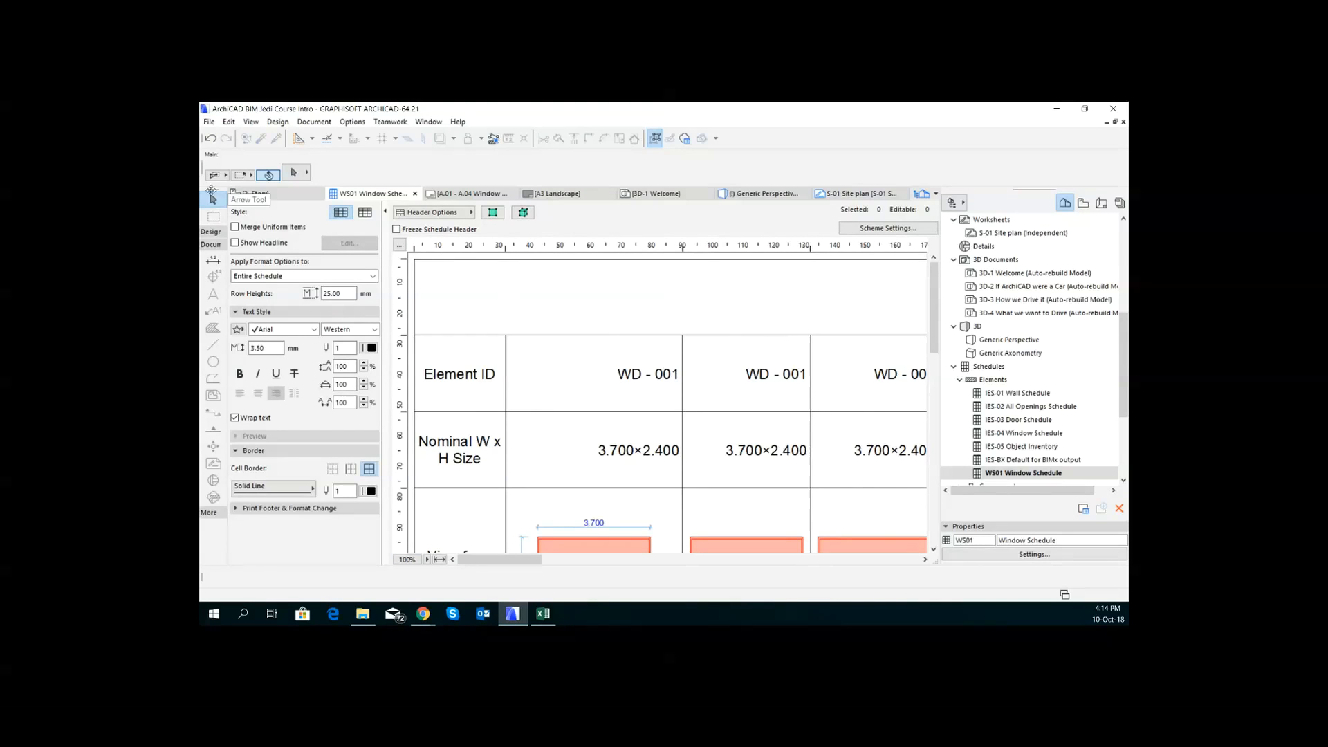
Step: Switch to the floor plan and go down to 1. Story, with the whole building in view
click(254, 193)
middle_drag(860, 344, 475, 468)
scroll(522, 442, down, 1)
scroll(512, 429, up, 1)
middle_drag(504, 417, 588, 367)
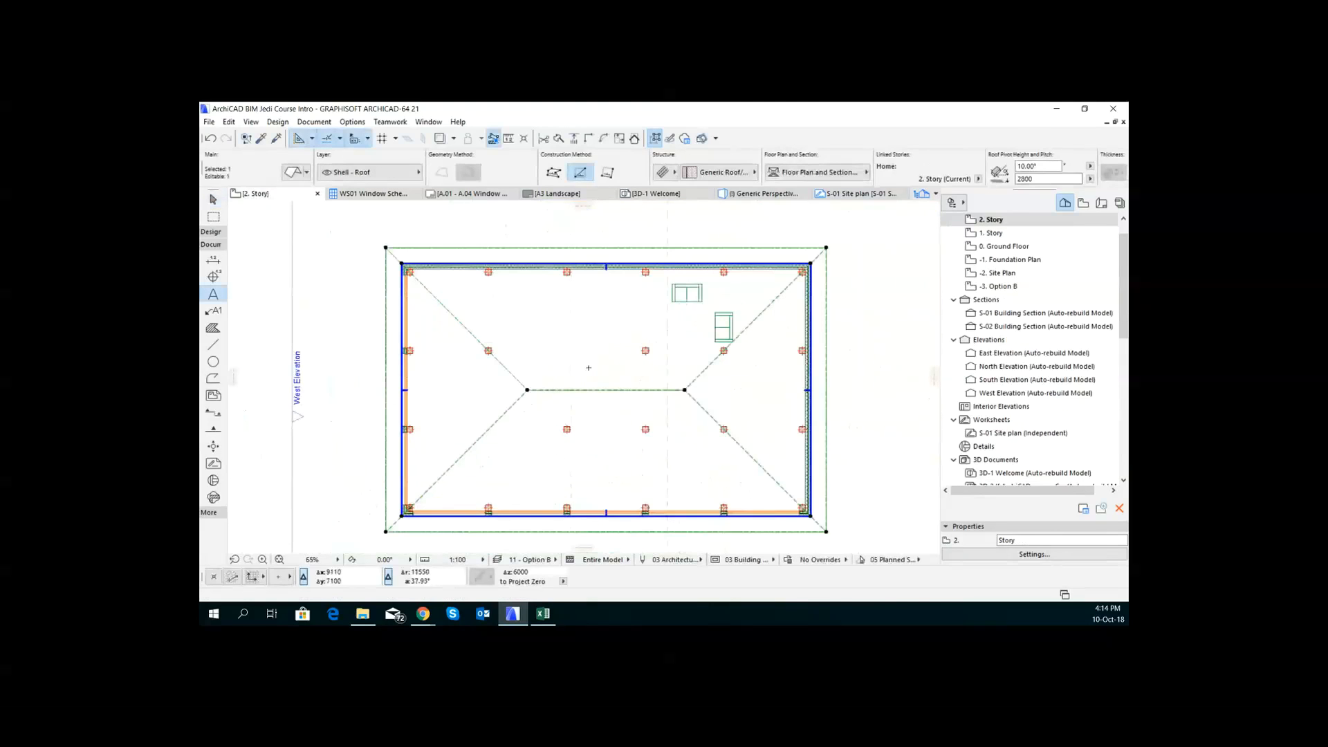
key(ctrl+Down)
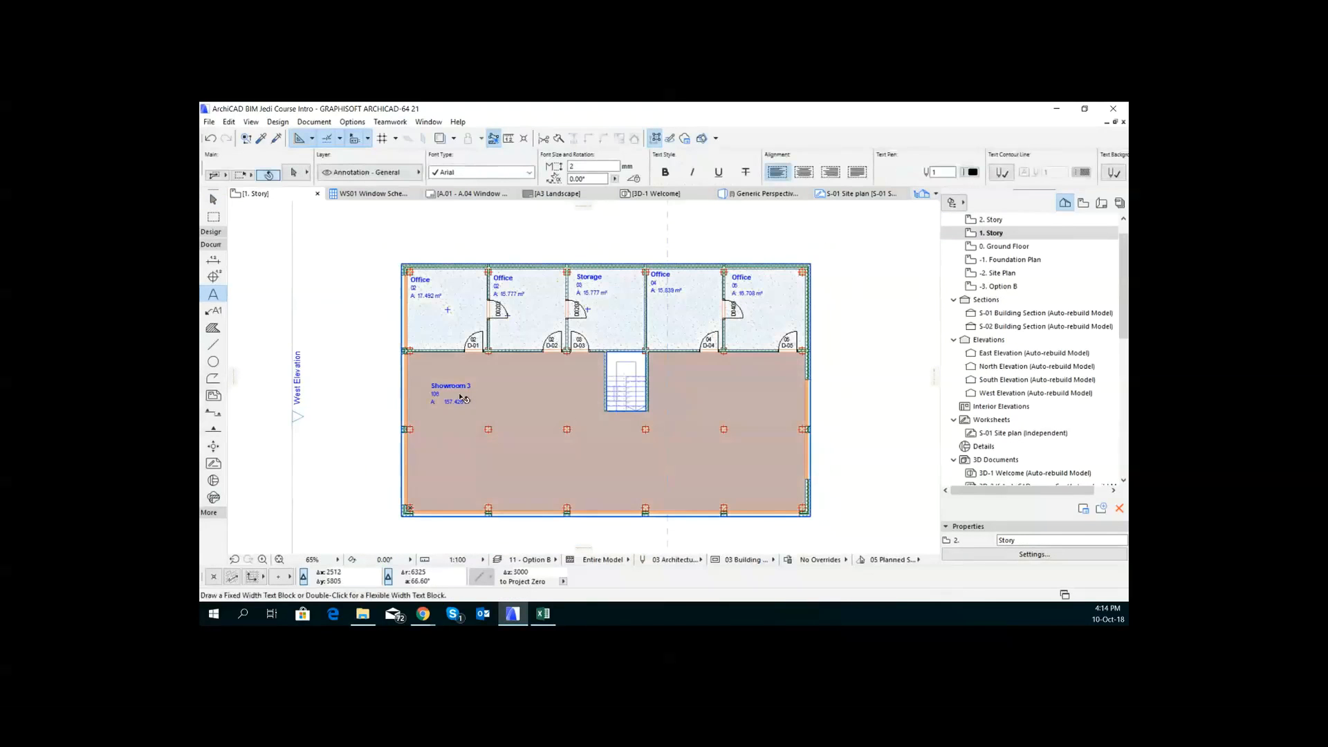
Step: Change the Showroom 3 zone's construction method from manual to inner edge and update the zone immediately
shift+click(461, 398)
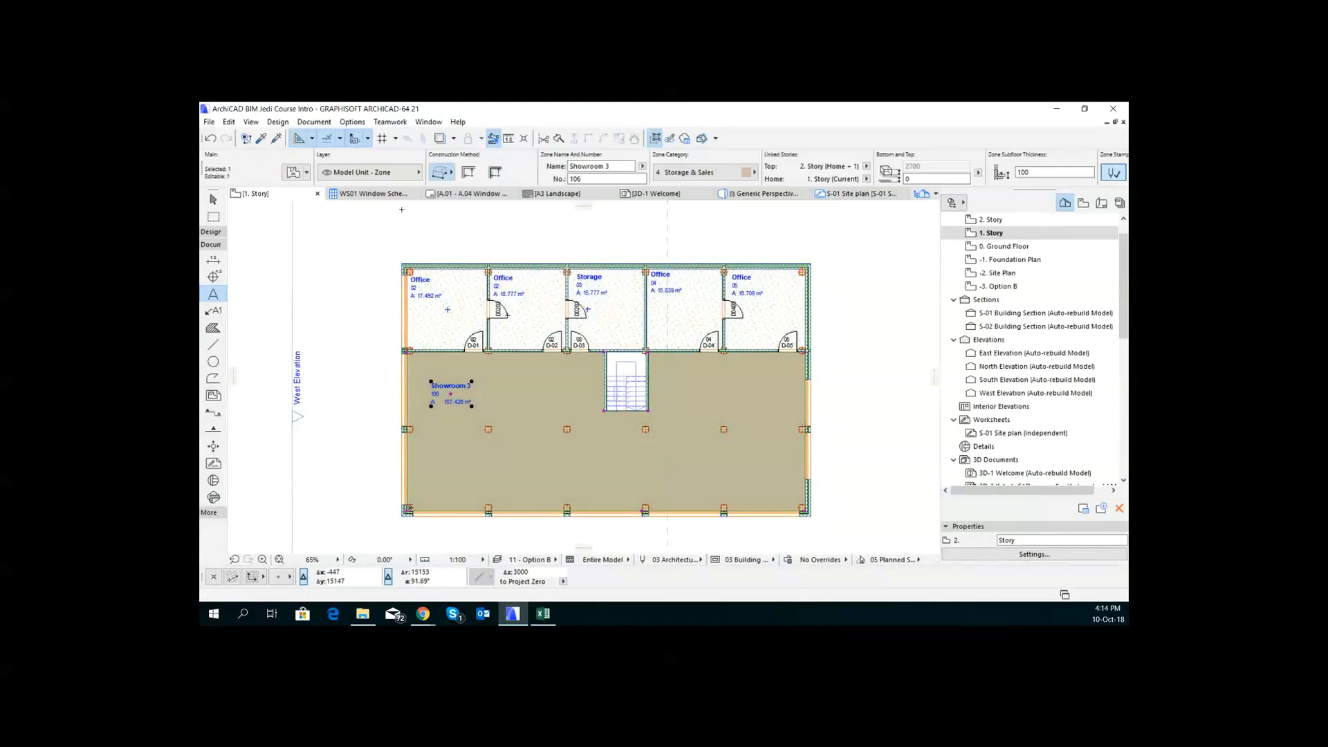
click(473, 174)
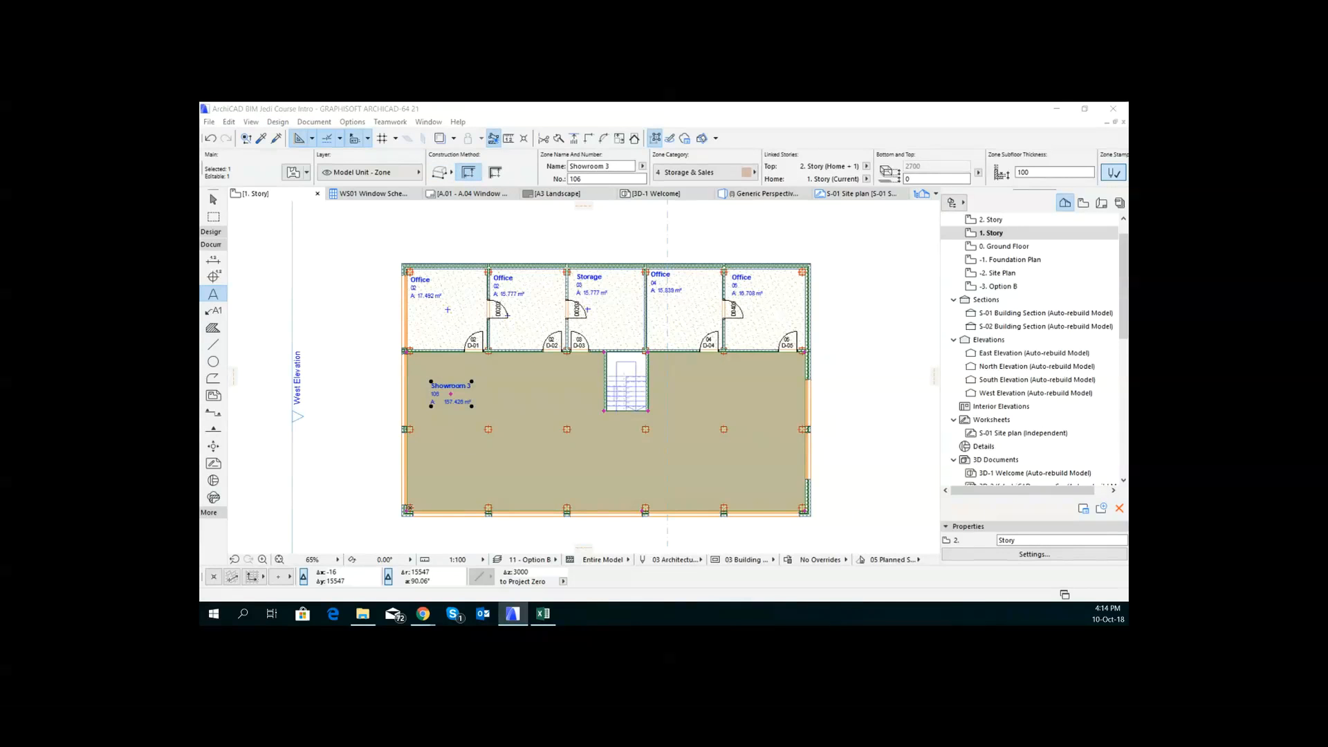
drag(677, 327, 711, 253)
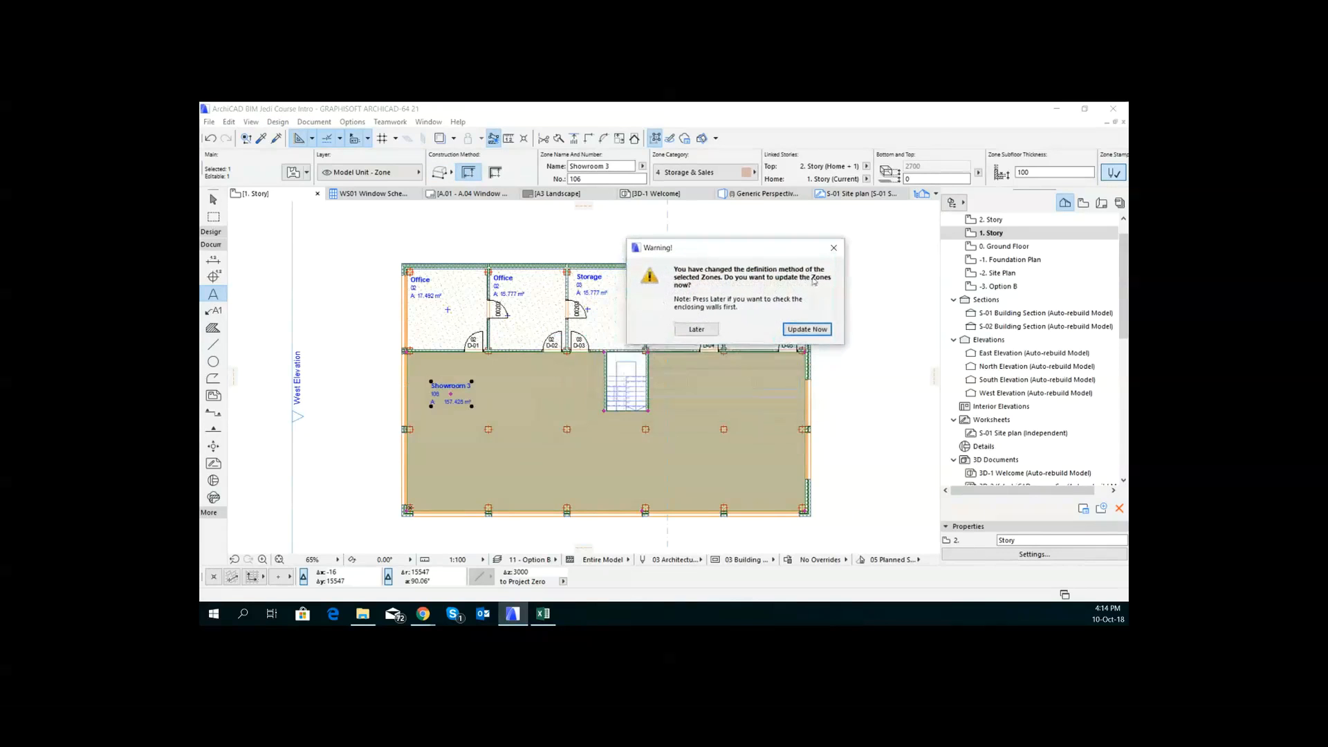
click(808, 330)
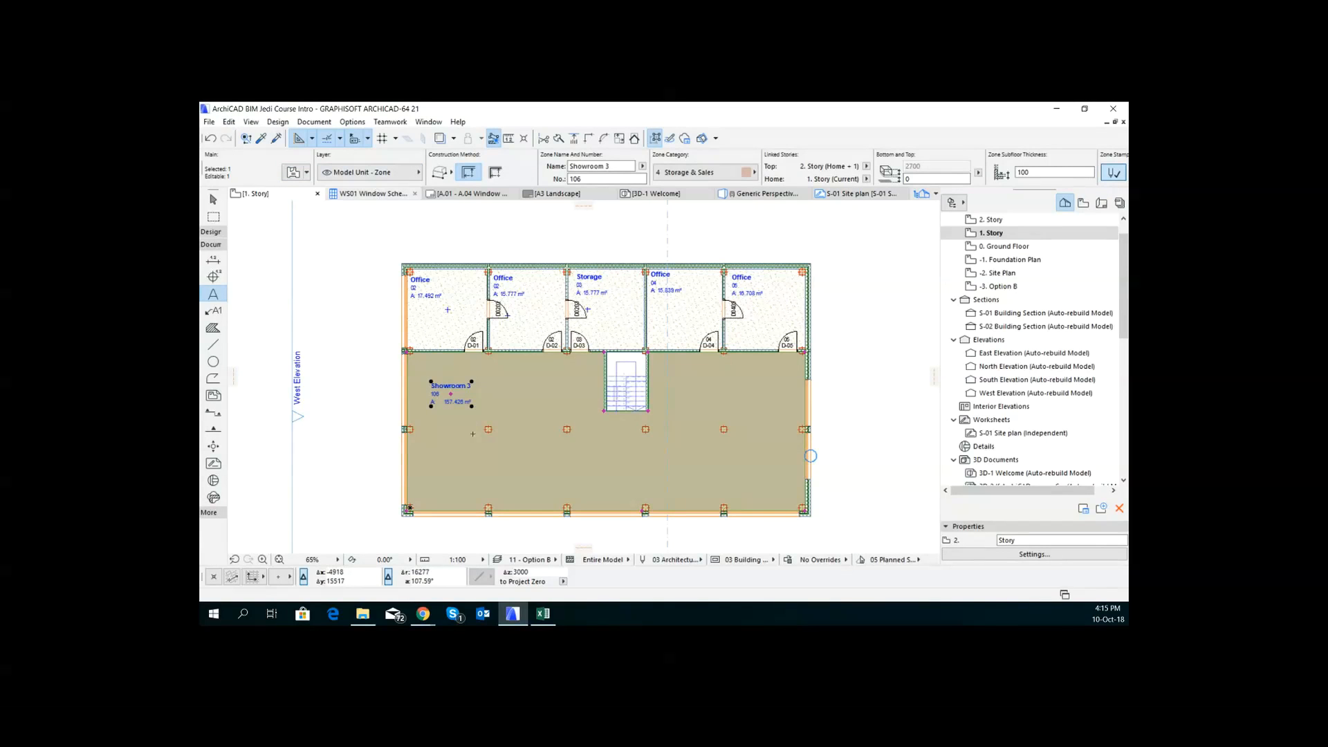
Step: Return to the WS01 Window Schedule and check the From Zone Number row after the Showroom 3 zone change
scroll(477, 434, up, 3)
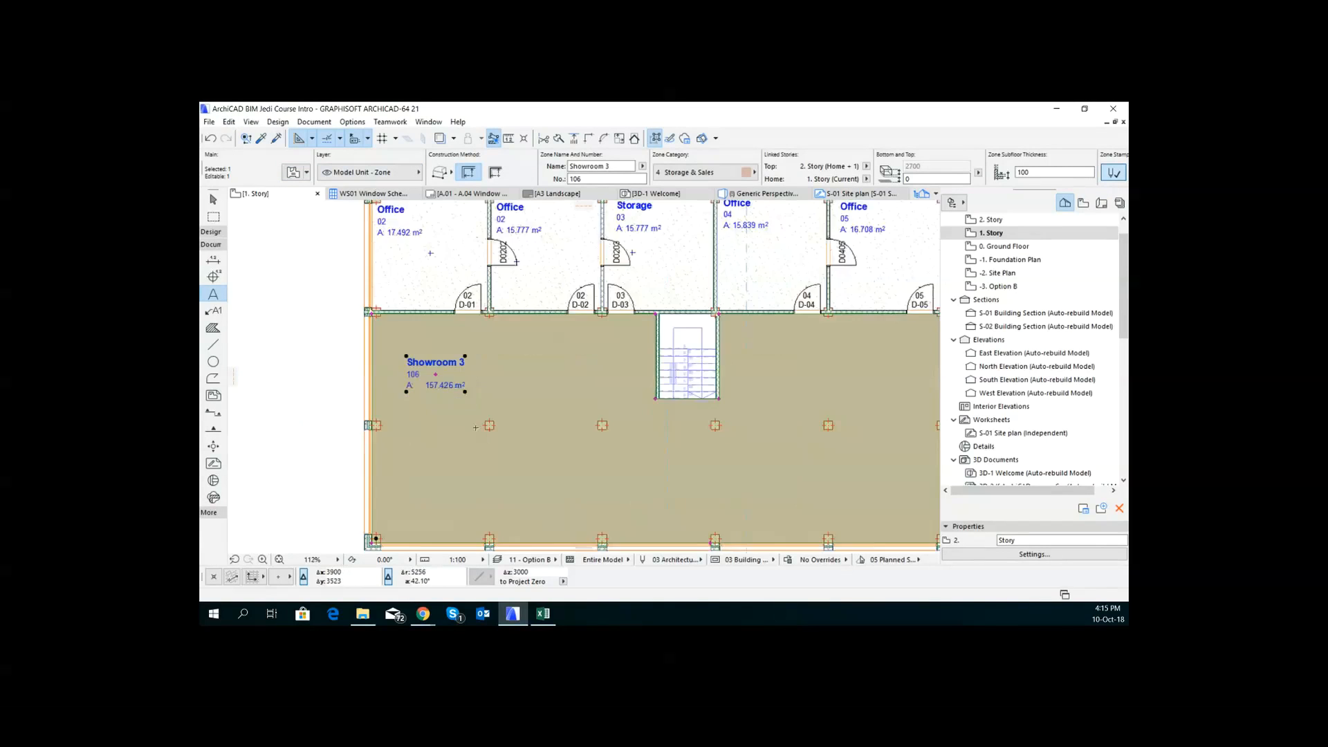
click(383, 174)
click(372, 196)
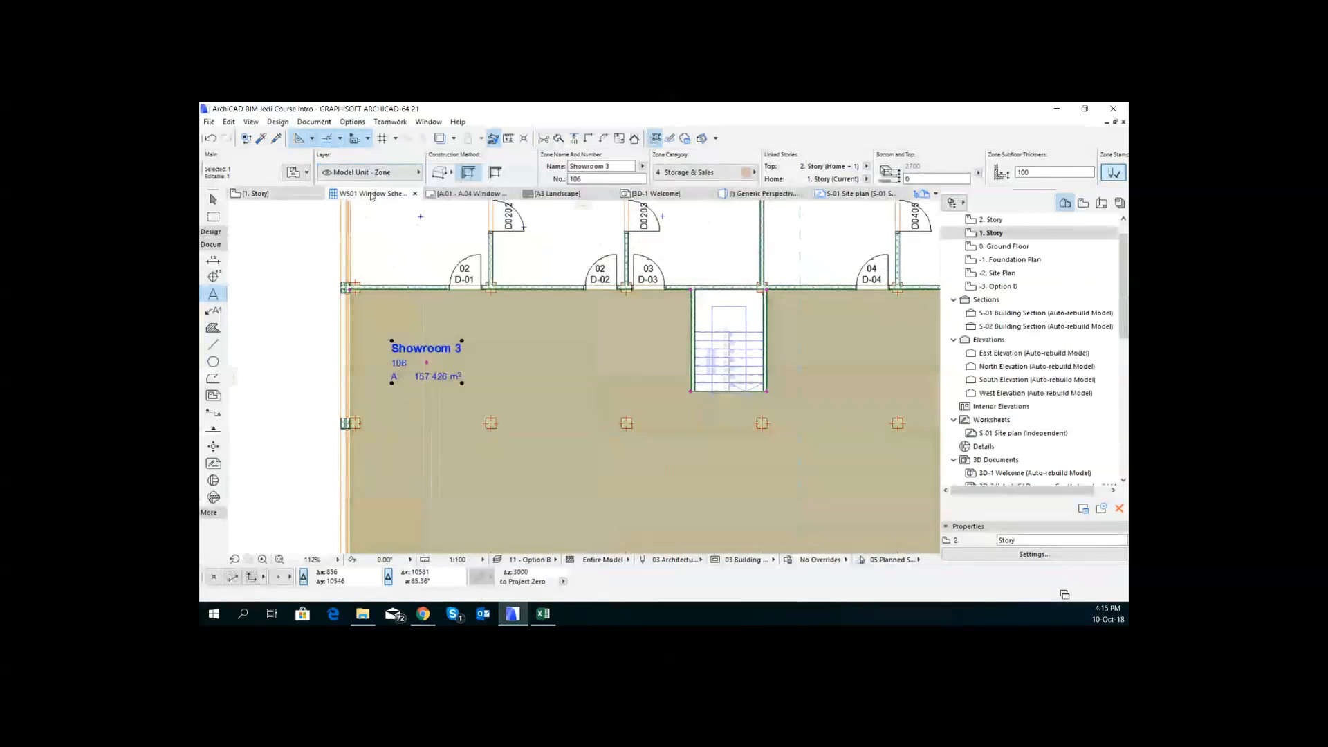
scroll(815, 429, down, 5)
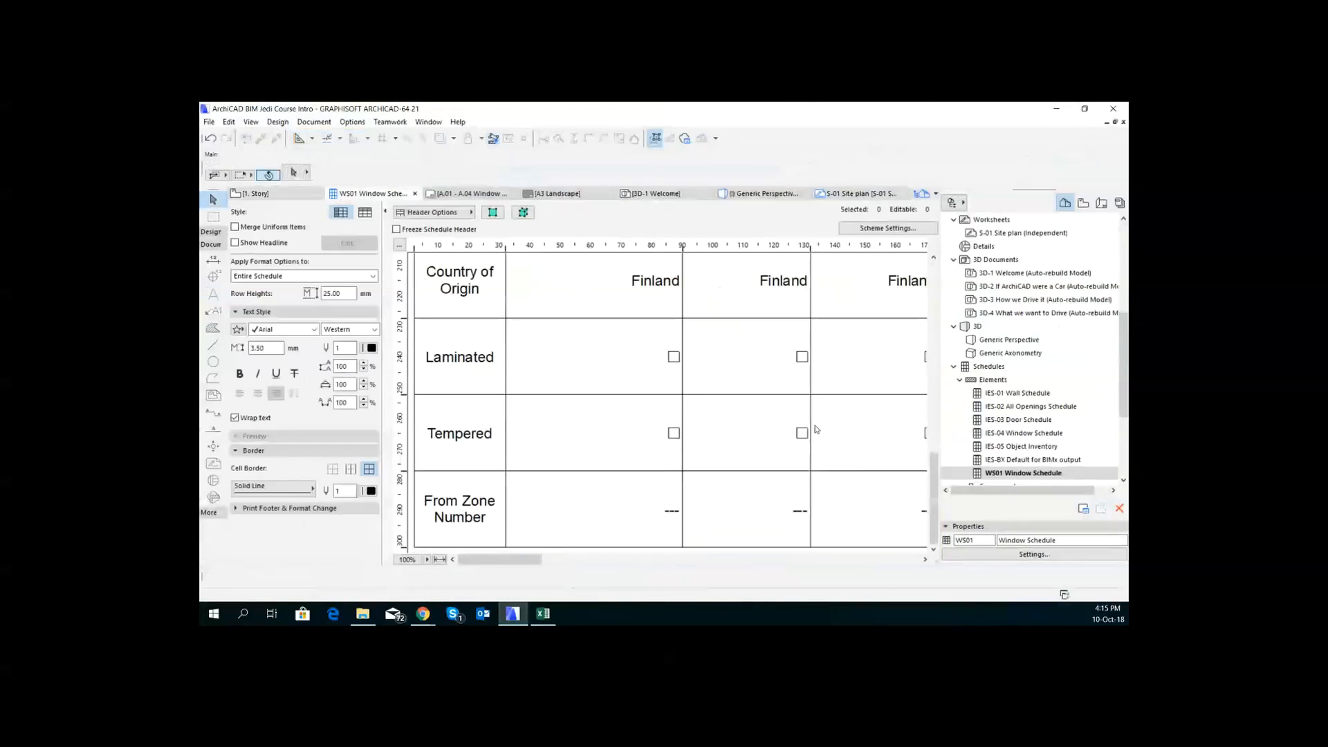
drag(490, 560, 451, 544)
Step: Inspect the Showroom 3 zone's edges along the outer walls and windows on the 1. Story plan
click(289, 194)
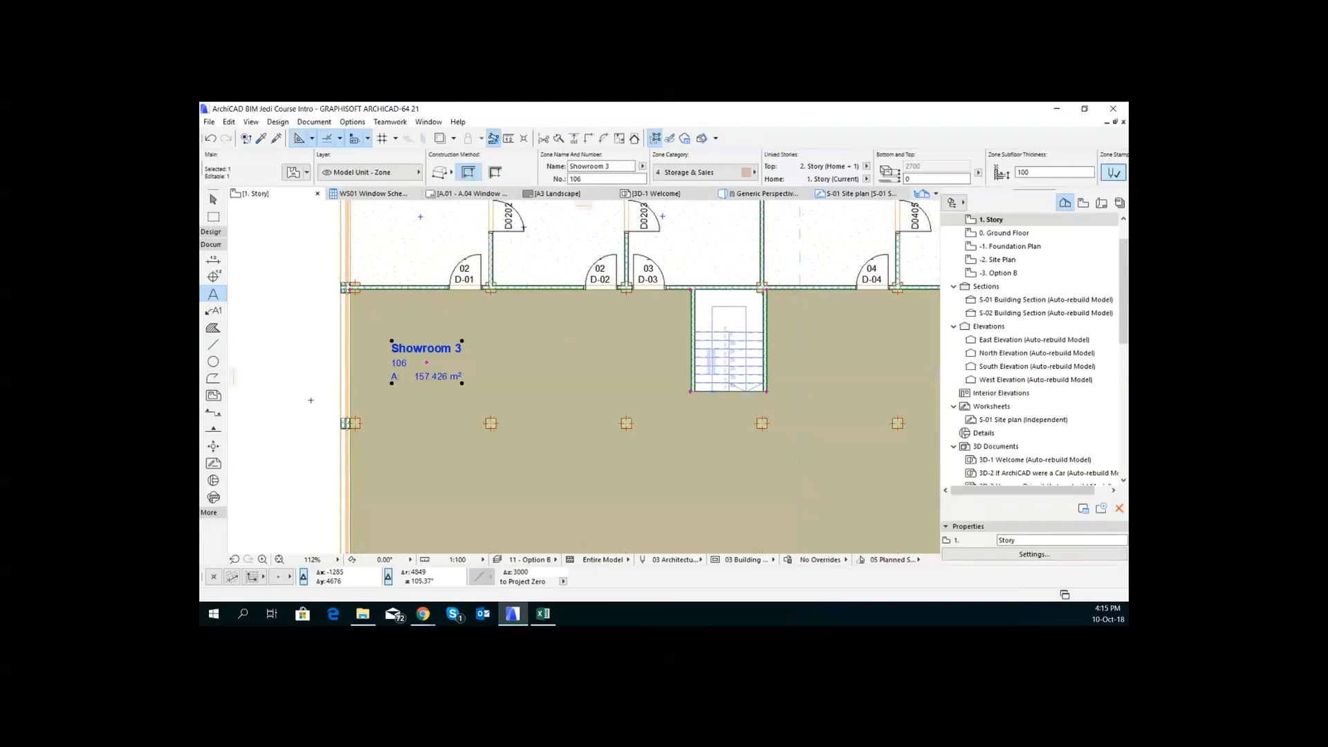
scroll(310, 400, up, 3)
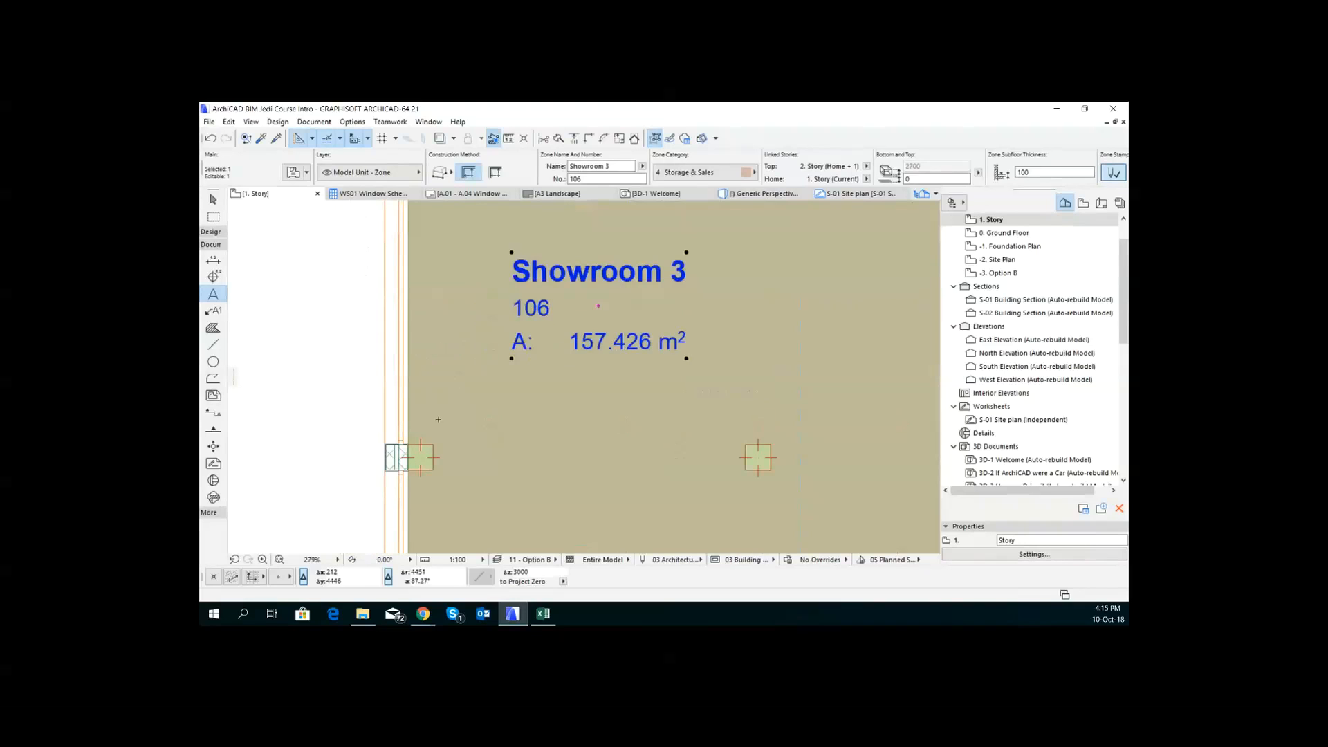
scroll(438, 420, down, 6)
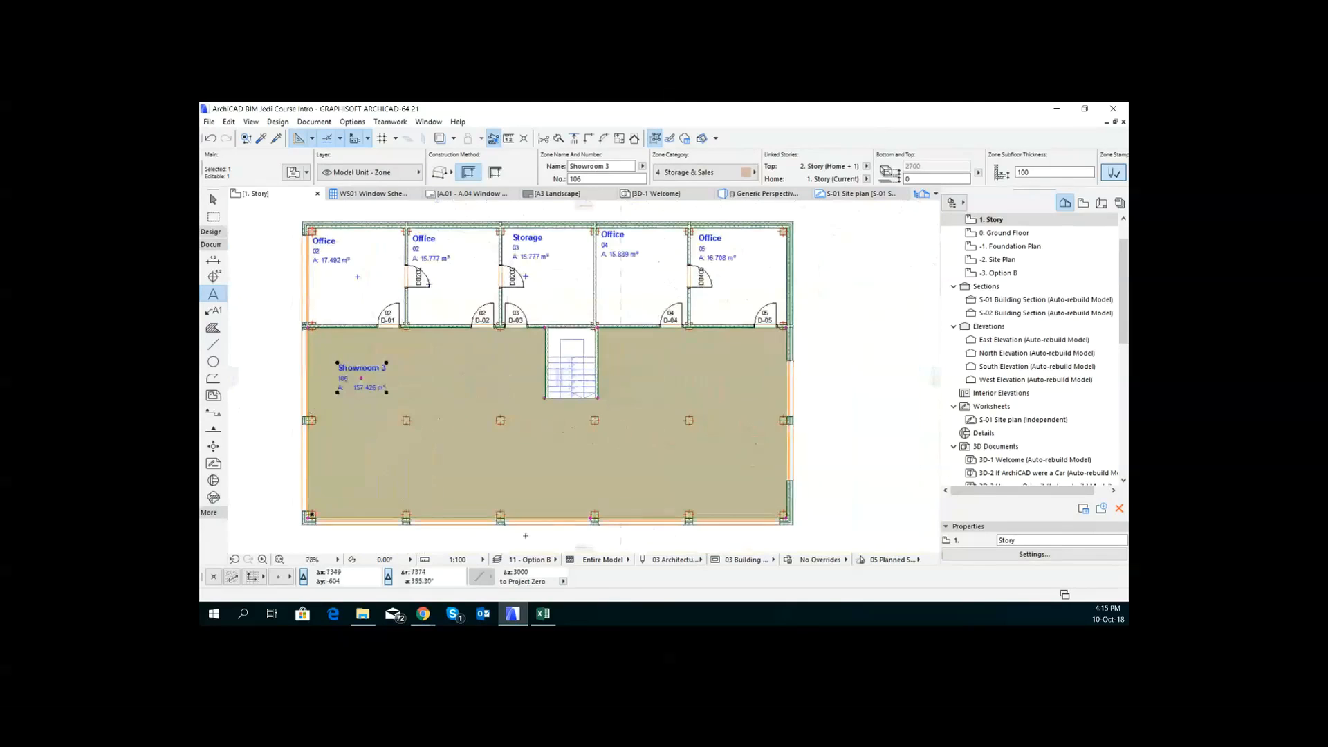
scroll(761, 521, up, 3)
scroll(781, 520, up, 2)
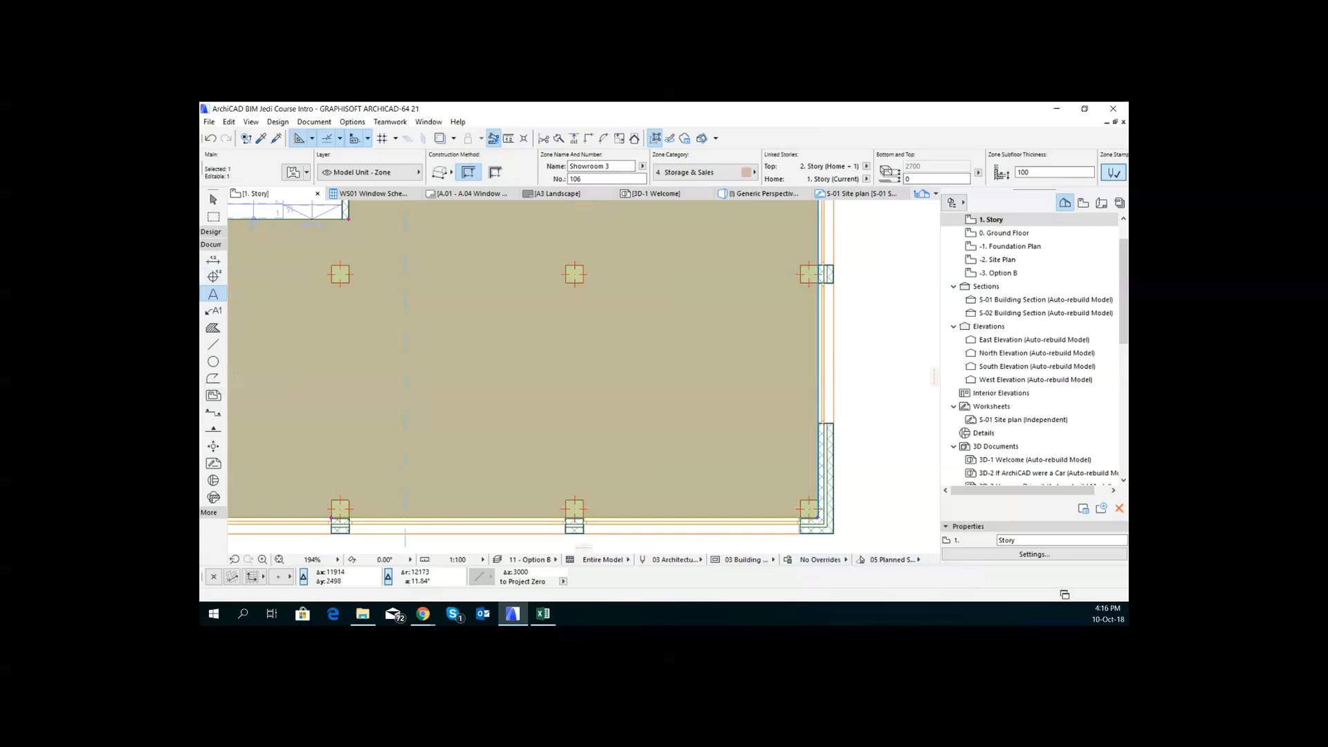
Step: Zoom to the Showroom 3 zone from the Update Zones results, update it again and close the results
drag(626, 623, 601, 320)
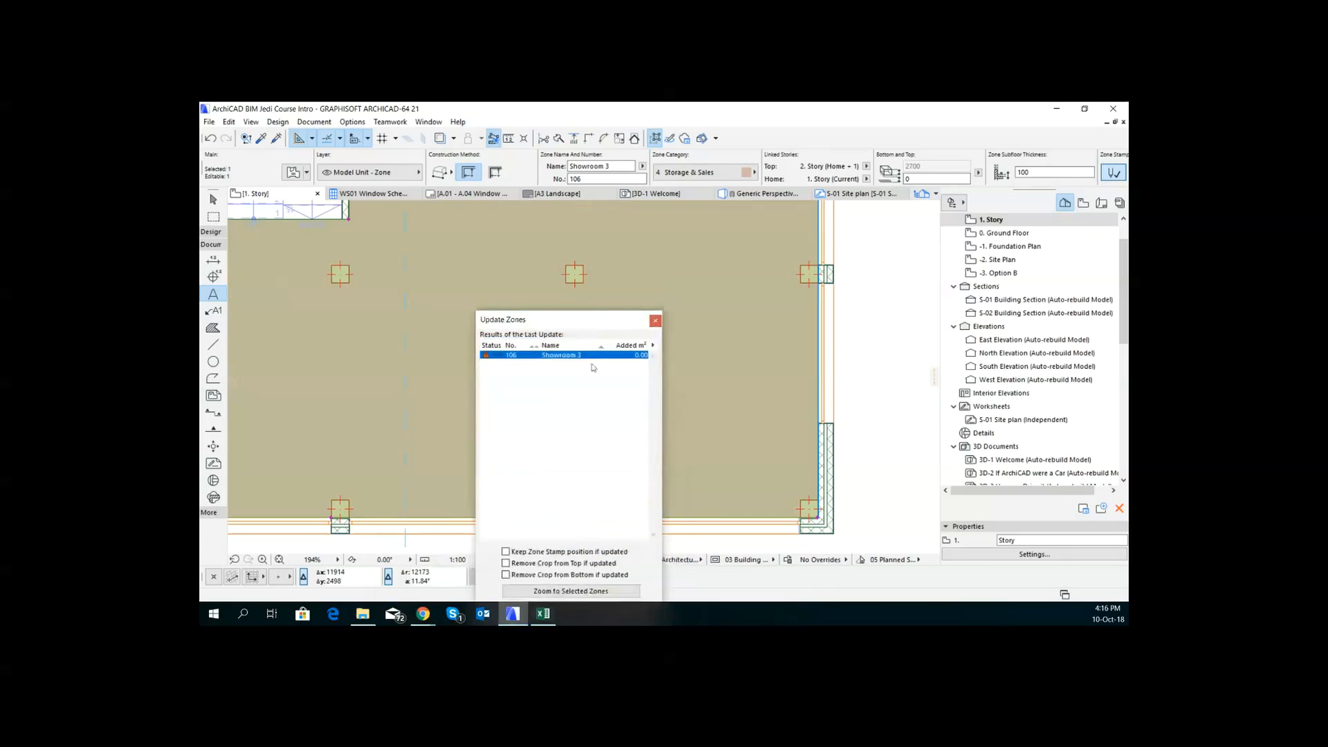
click(585, 592)
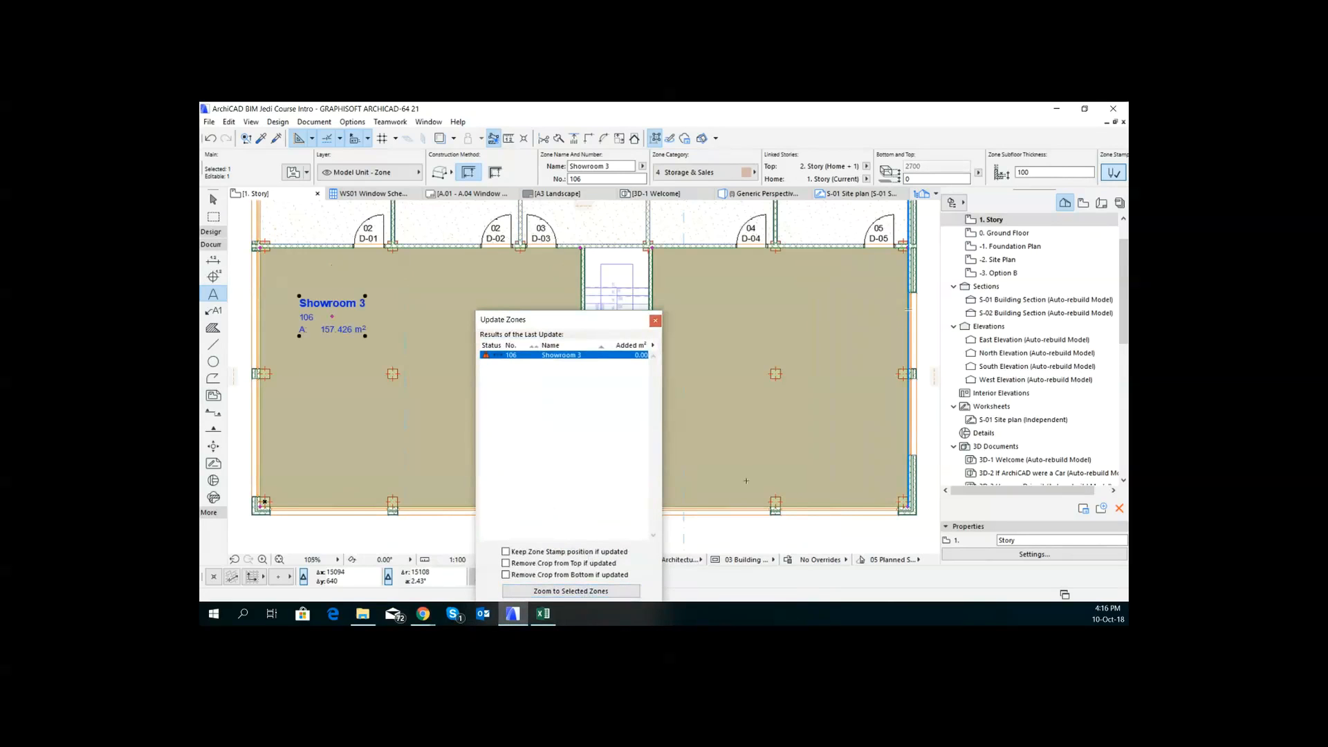
drag(584, 323, 495, 214)
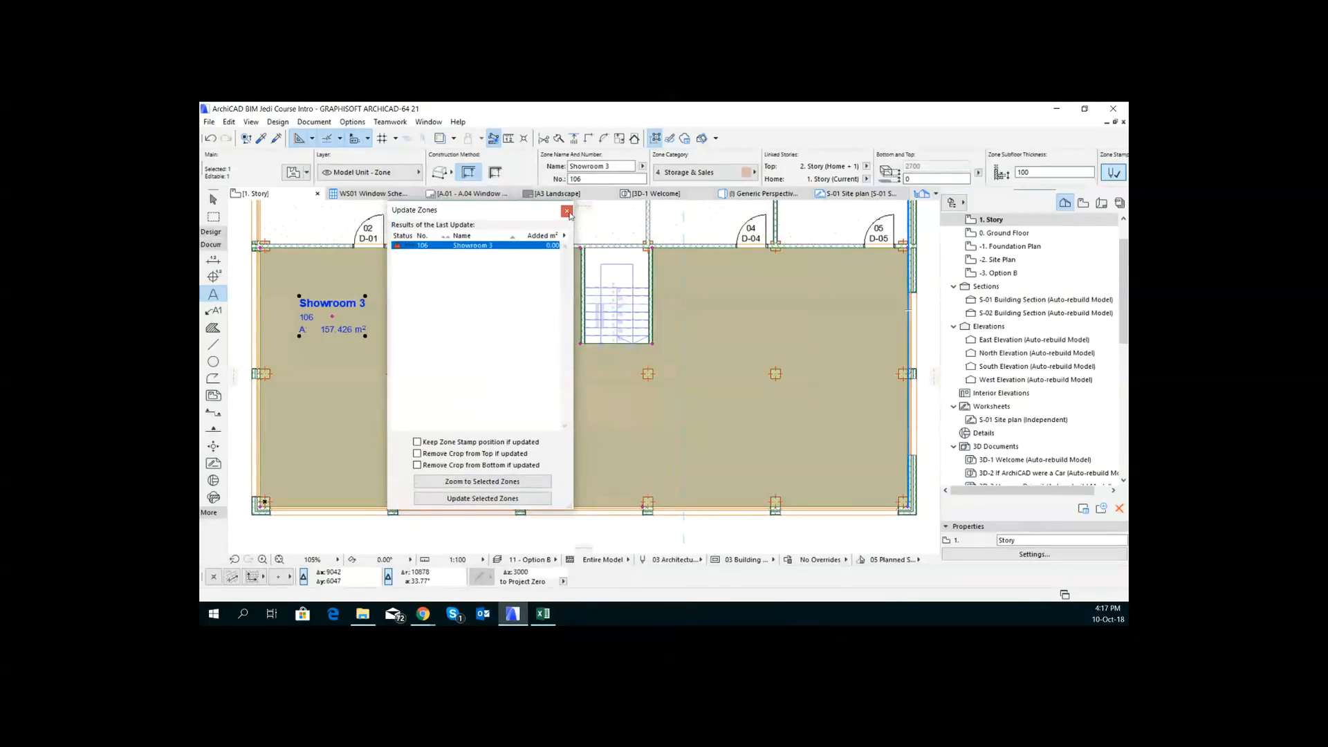
click(496, 499)
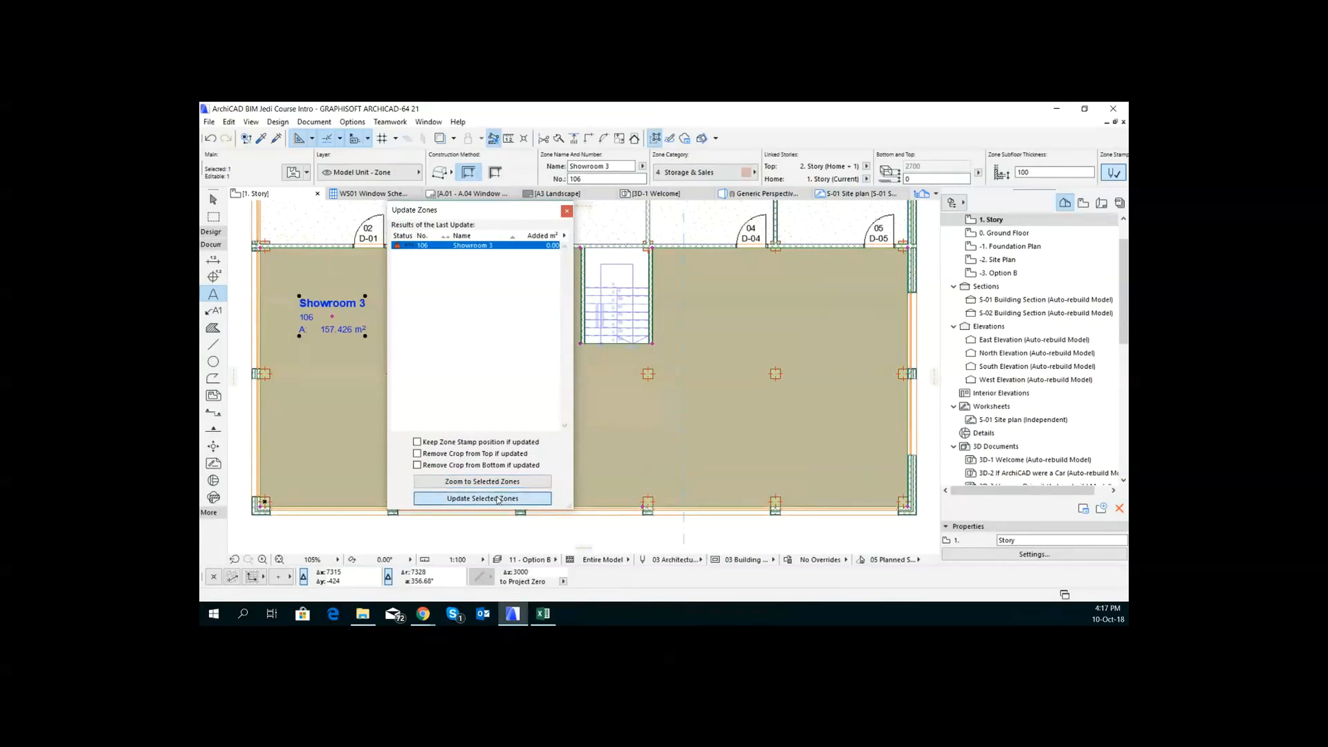
click(566, 211)
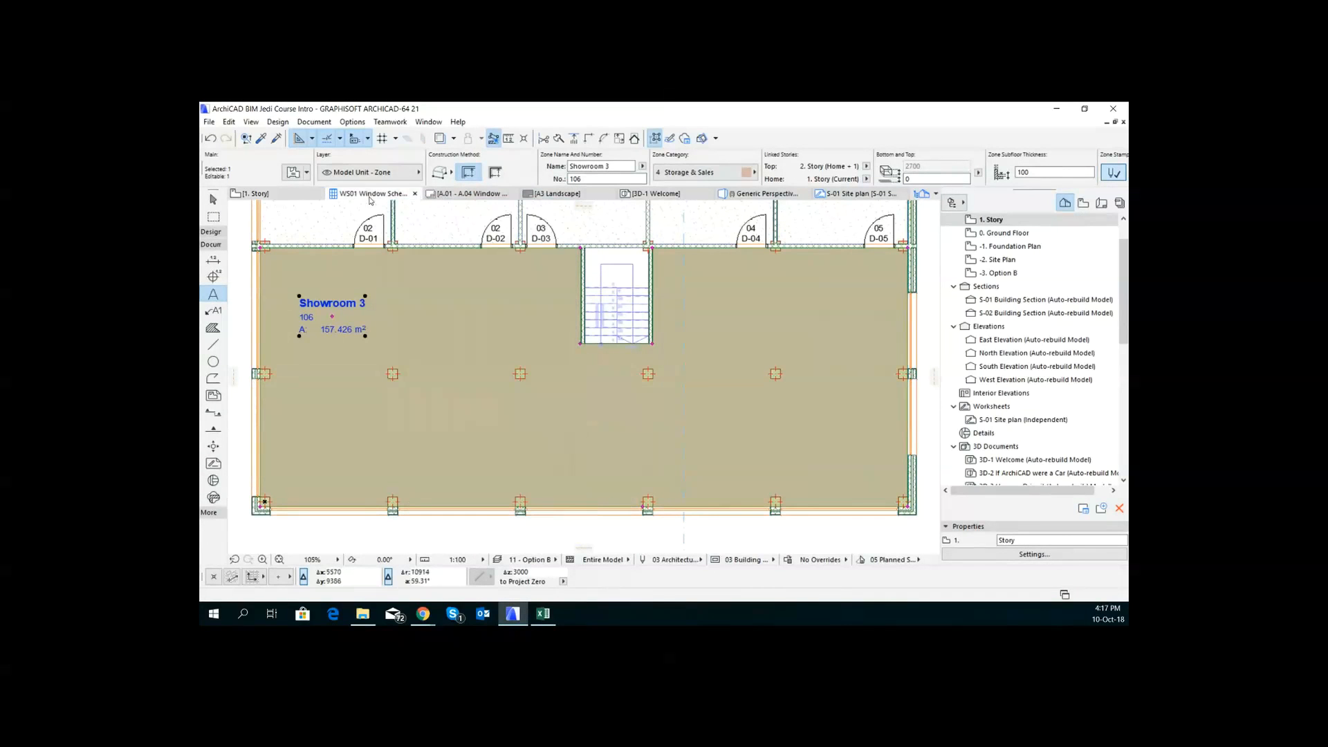
Step: Recheck the schedule's From Zone Number values following the repeated zone update, and go back to the 1. Story plan
click(387, 194)
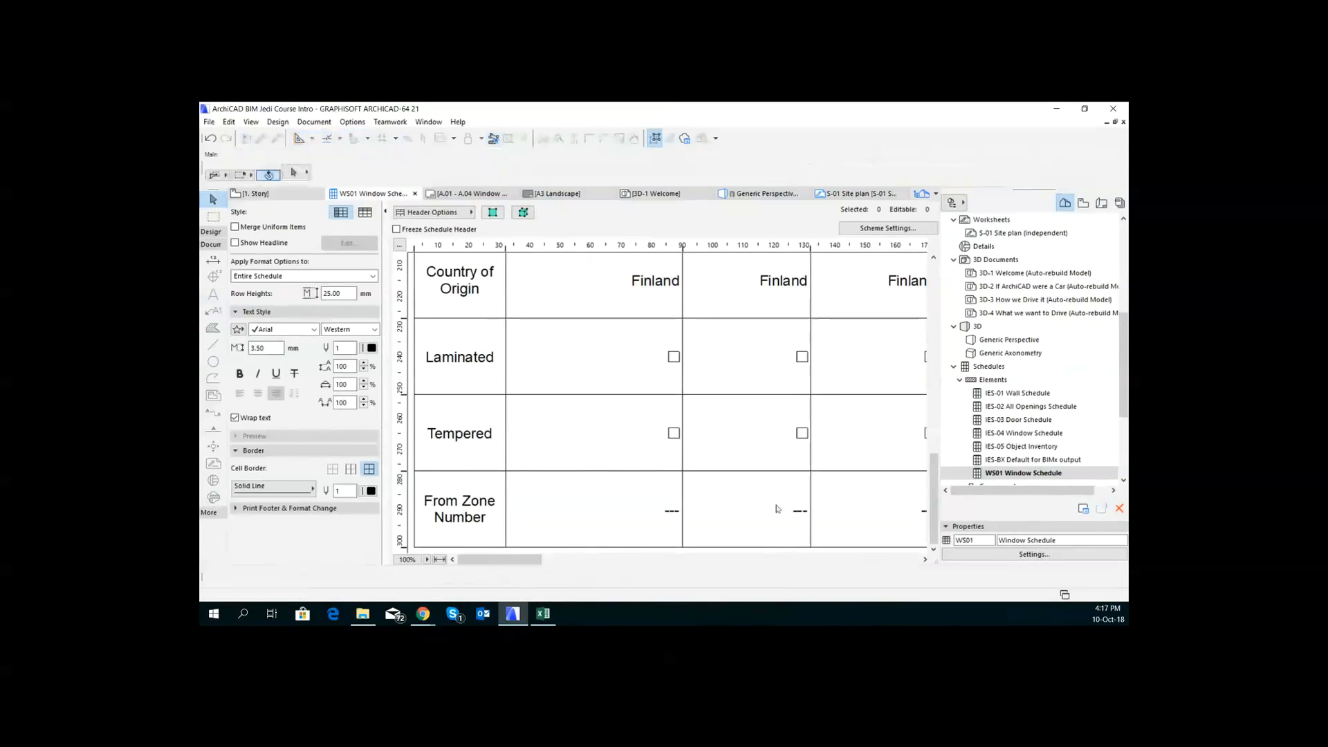
mouse_move(505, 564)
mouse_down()
mouse_move(893, 559)
mouse_move(516, 559)
mouse_up()
click(287, 193)
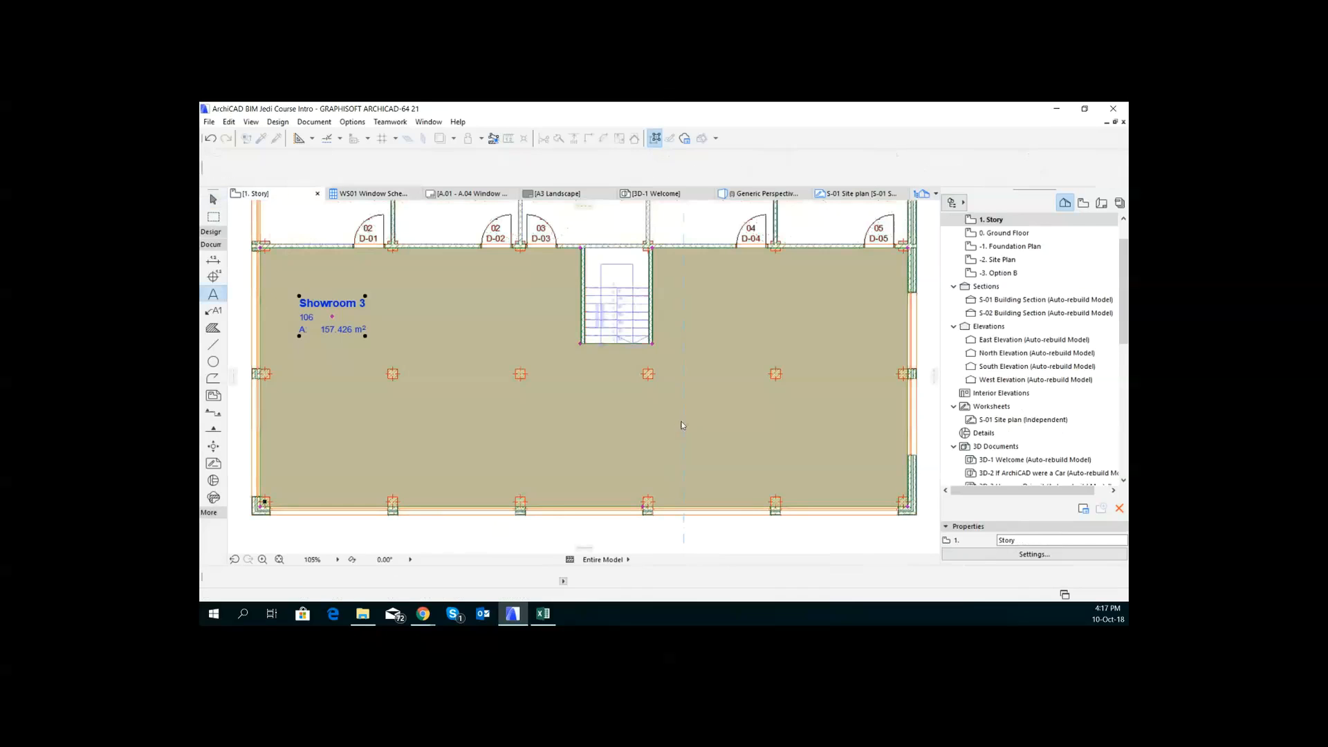